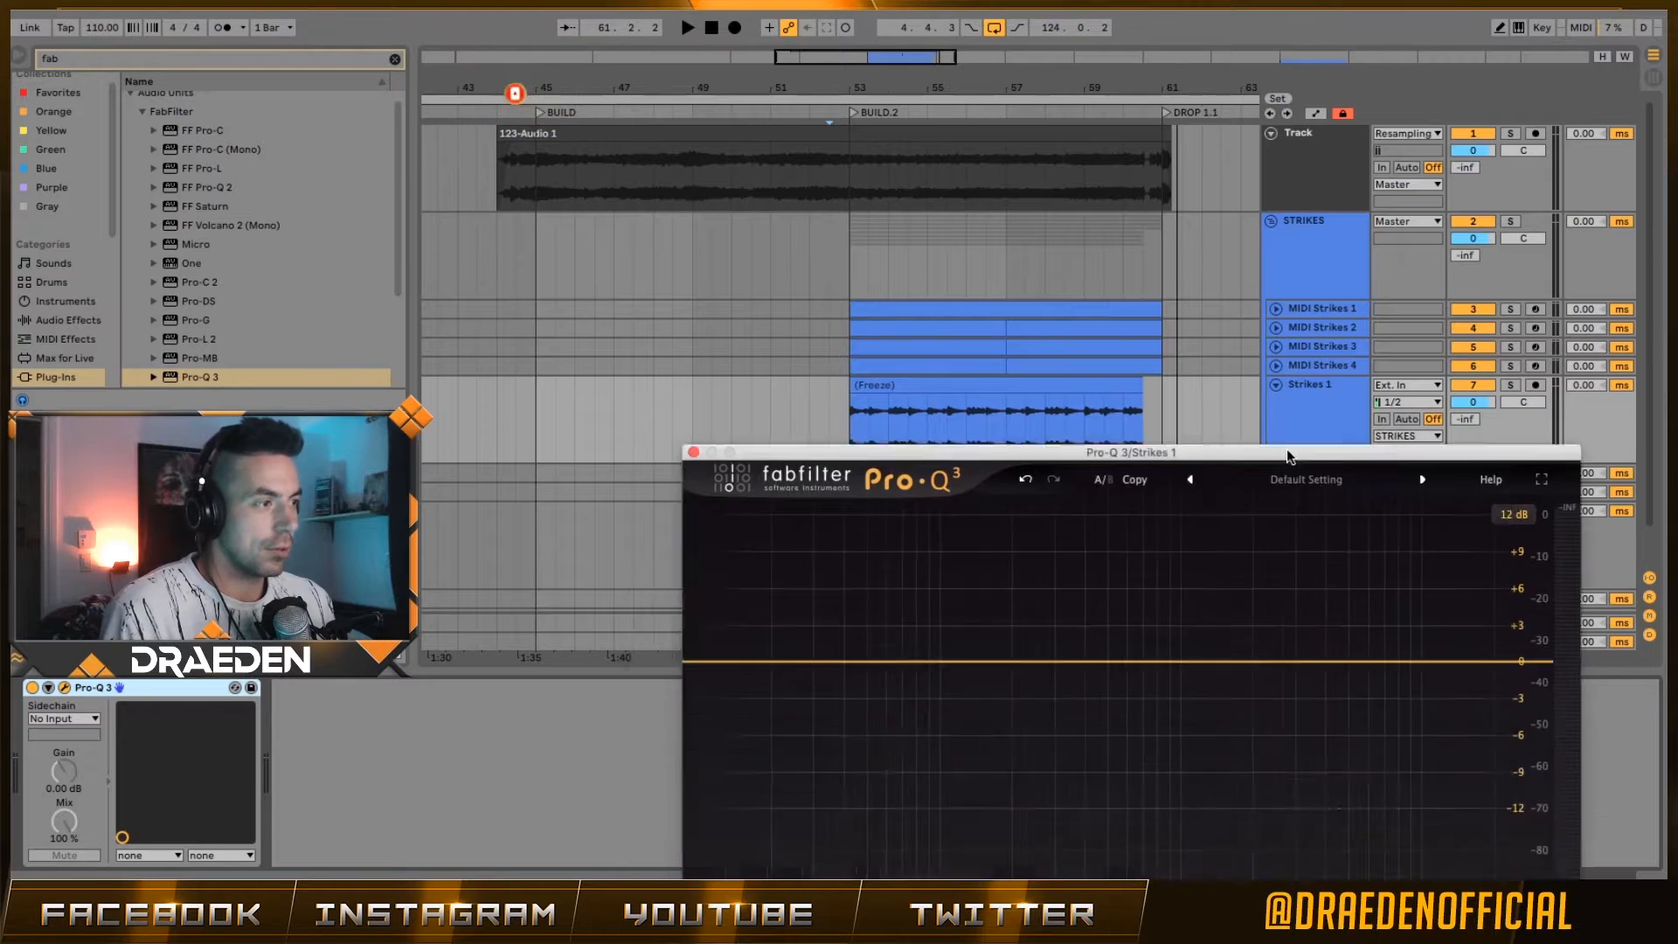
- Add a 24 dB/oct low cut at about 38 Hz to the Strikes 1 EQ and set its processing mode to Linear Phase
{"action": "left_click_drag", "start_coordinate": [548, 341], "coordinate": [690, 336]}
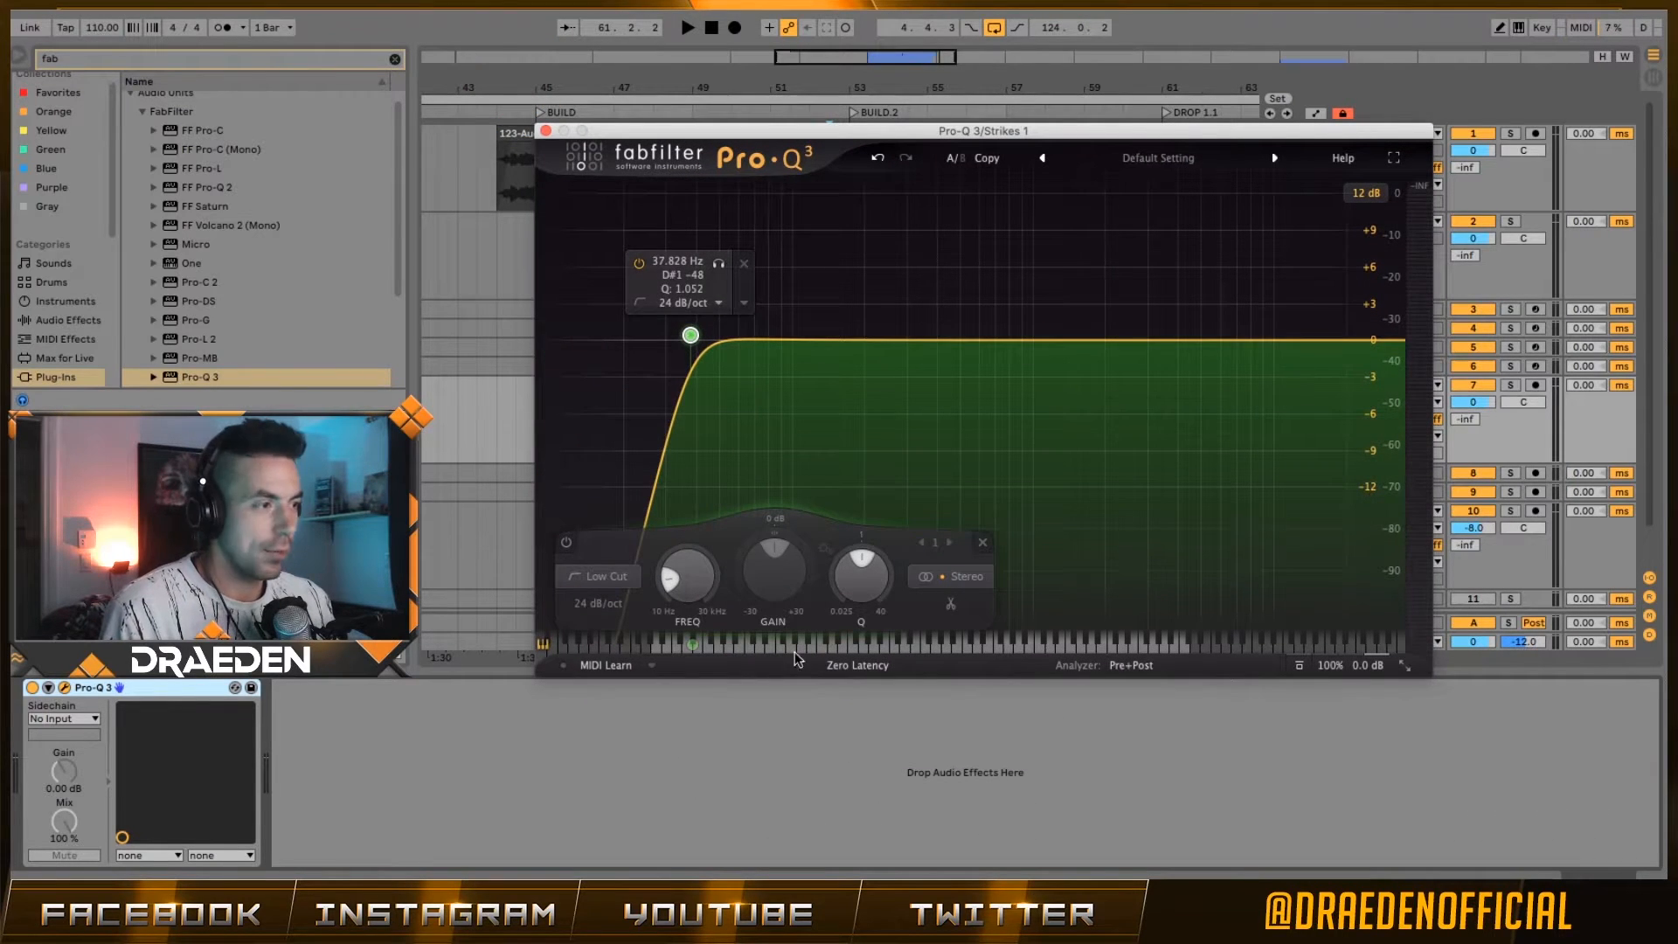
{"action": "left_click", "coordinate": [853, 666]}
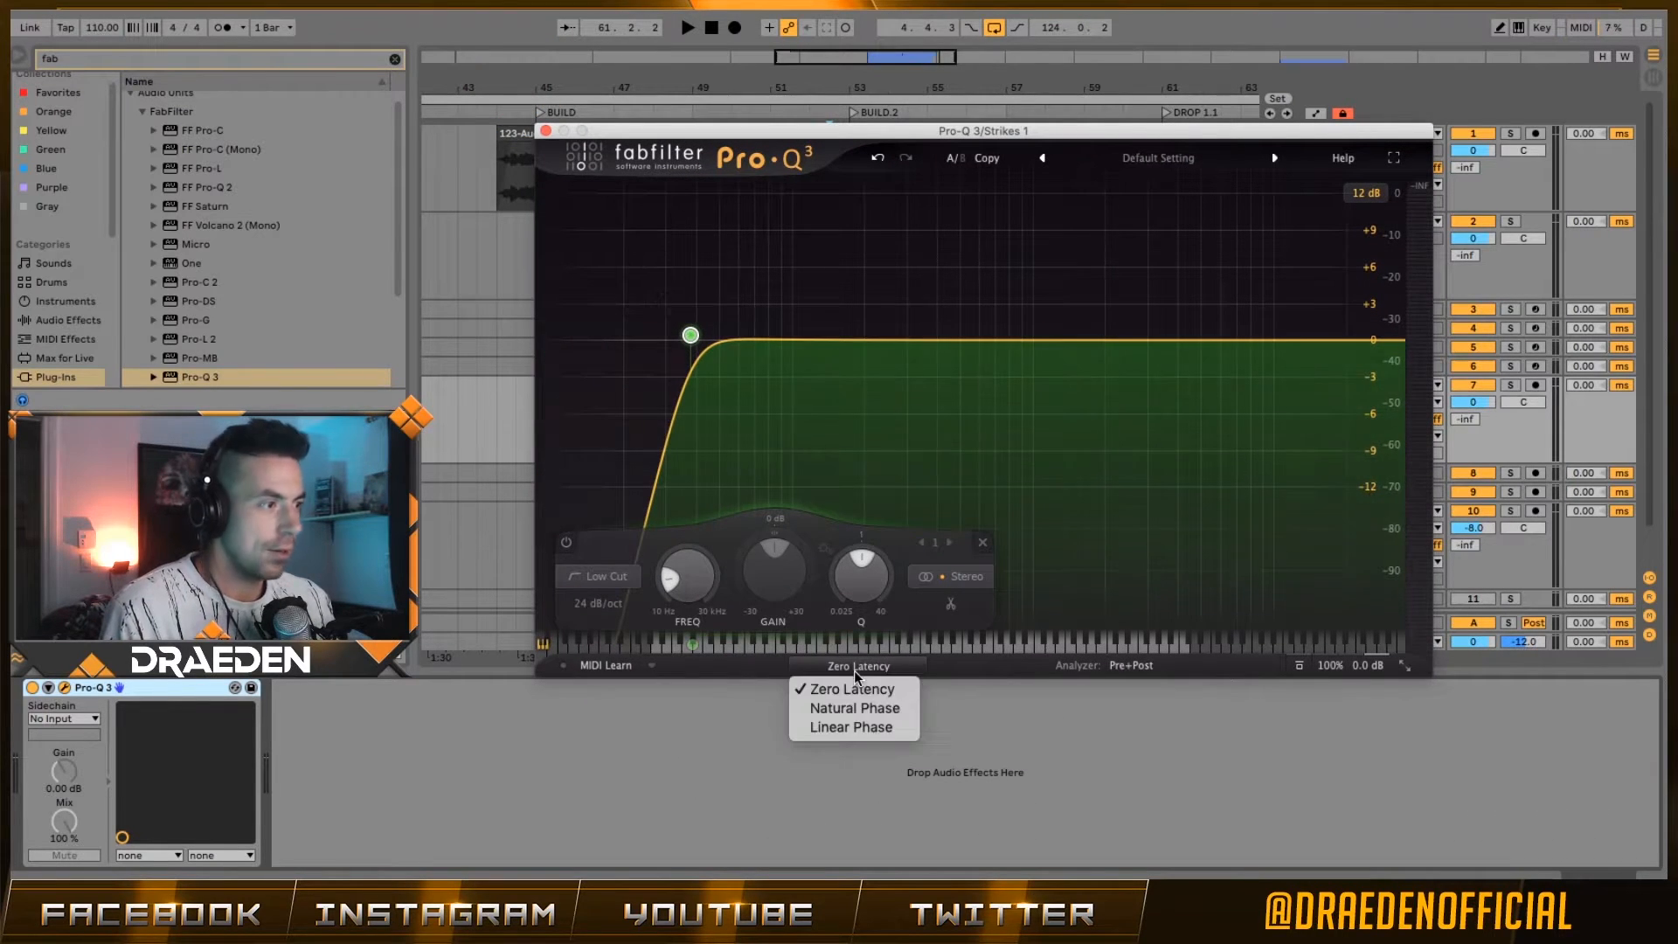
{"action": "left_click", "coordinate": [867, 728]}
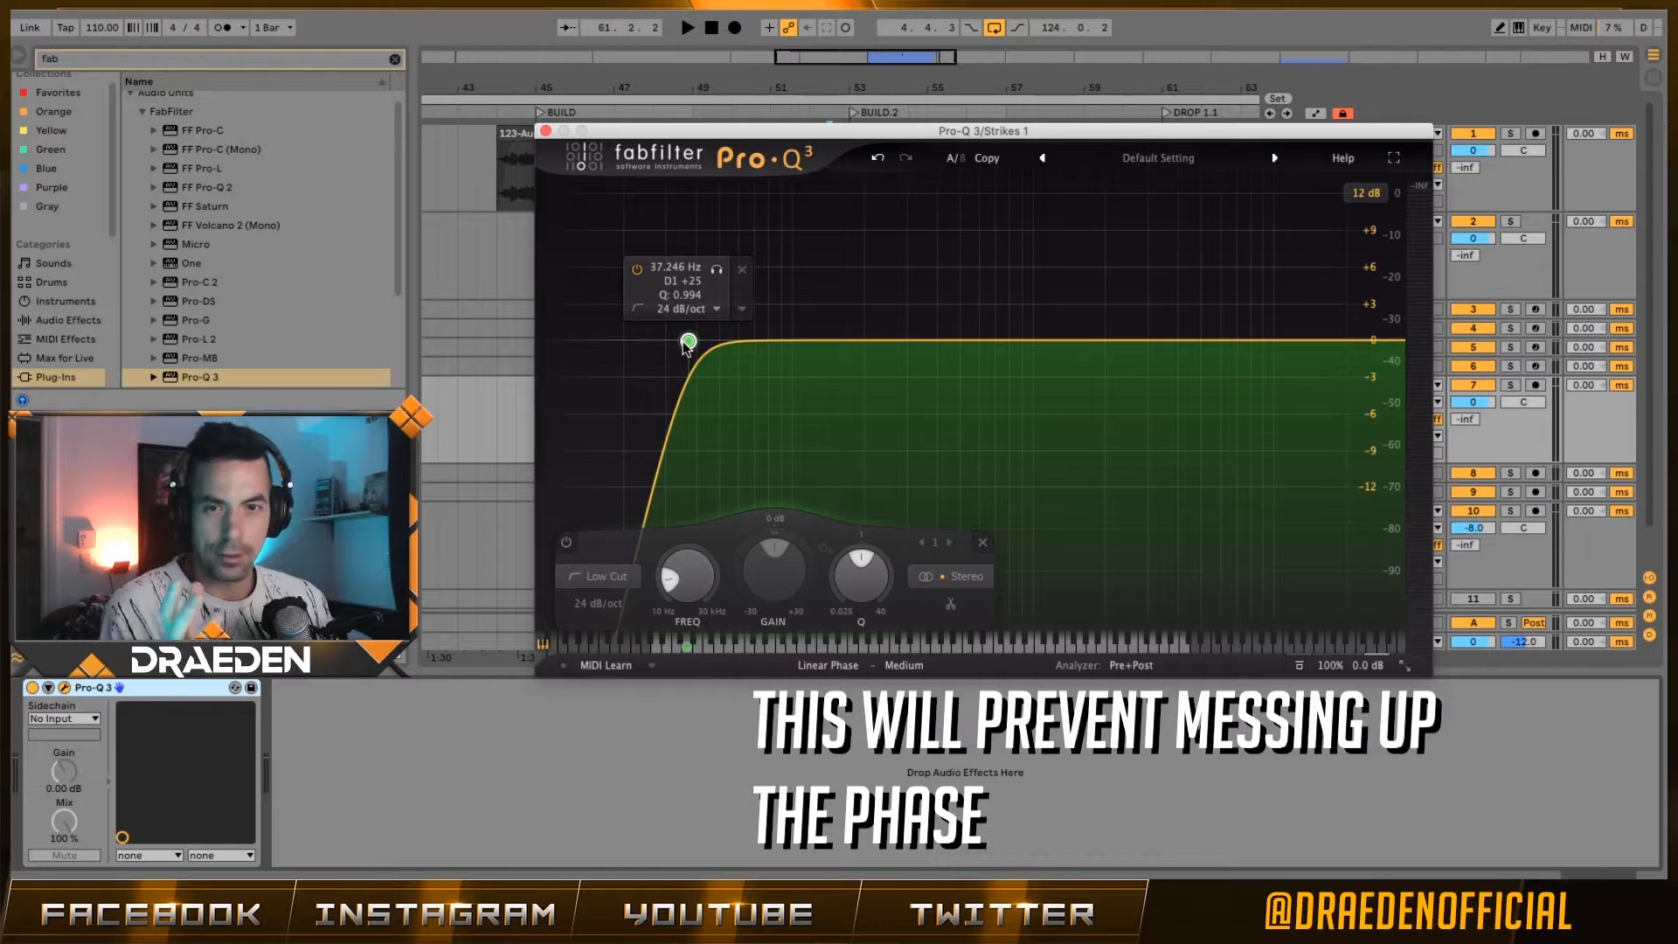
- Solo Strikes 1, play it back, and audition the low-cut band while setting its cutoff to about 39 Hz
{"action": "left_click_drag", "start_coordinate": [716, 269], "coordinate": [712, 270]}
{"action": "left_click", "coordinate": [1510, 384]}
{"action": "key", "text": "space"}
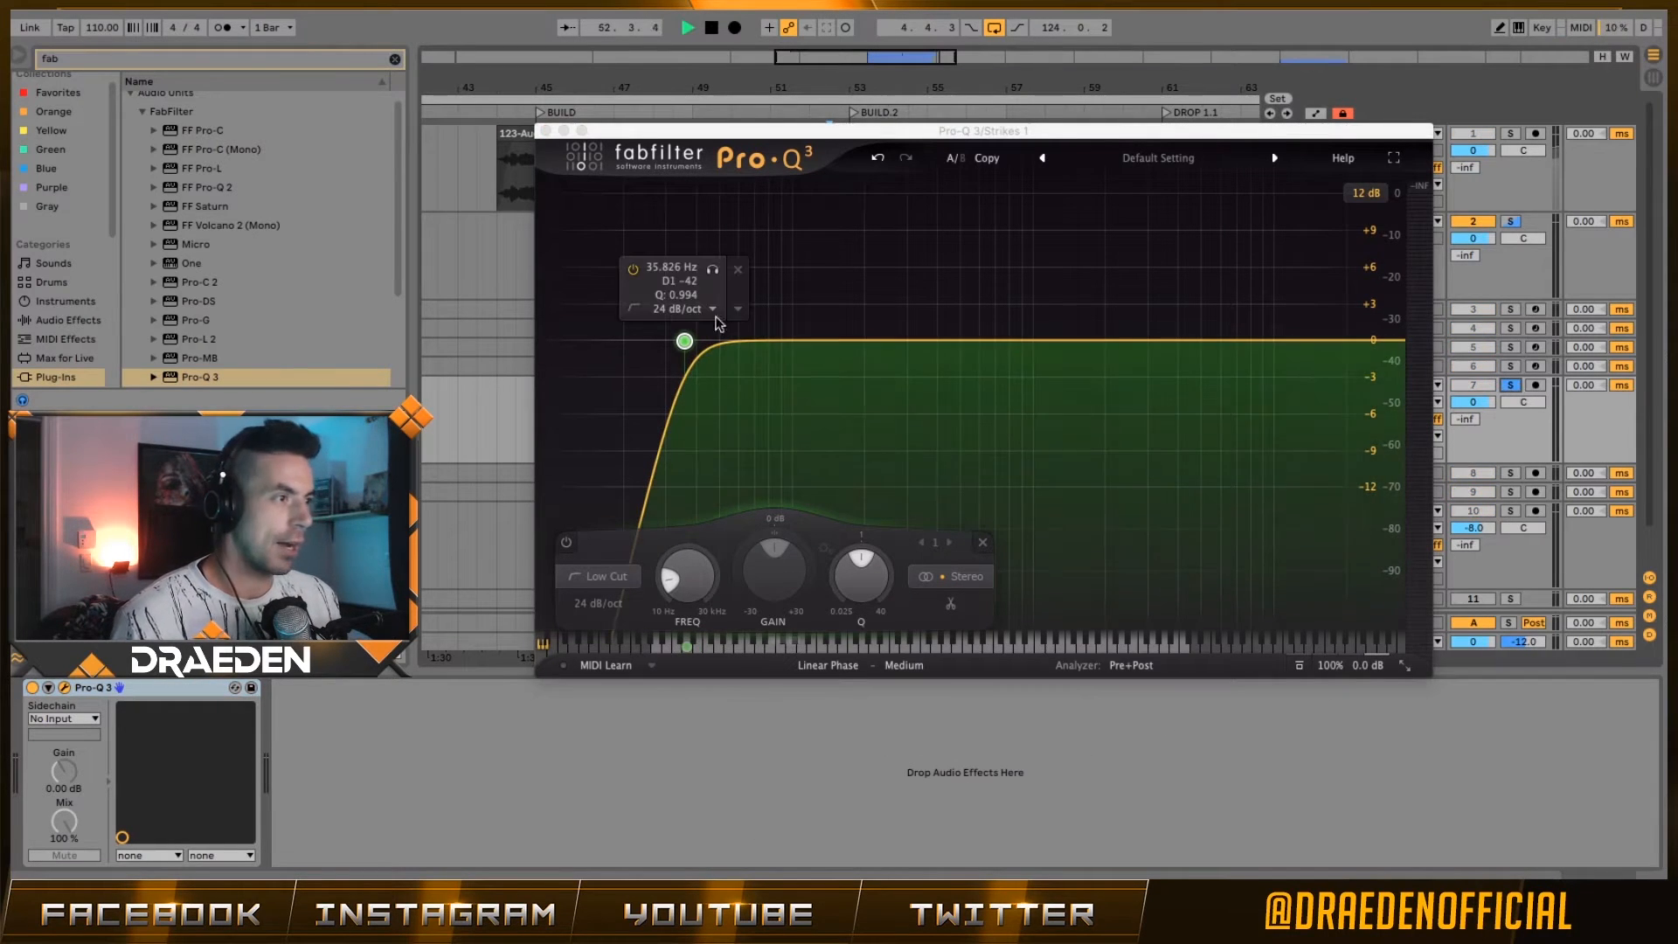
{"action": "left_click_drag", "start_coordinate": [1222, 140], "coordinate": [1208, 179]}
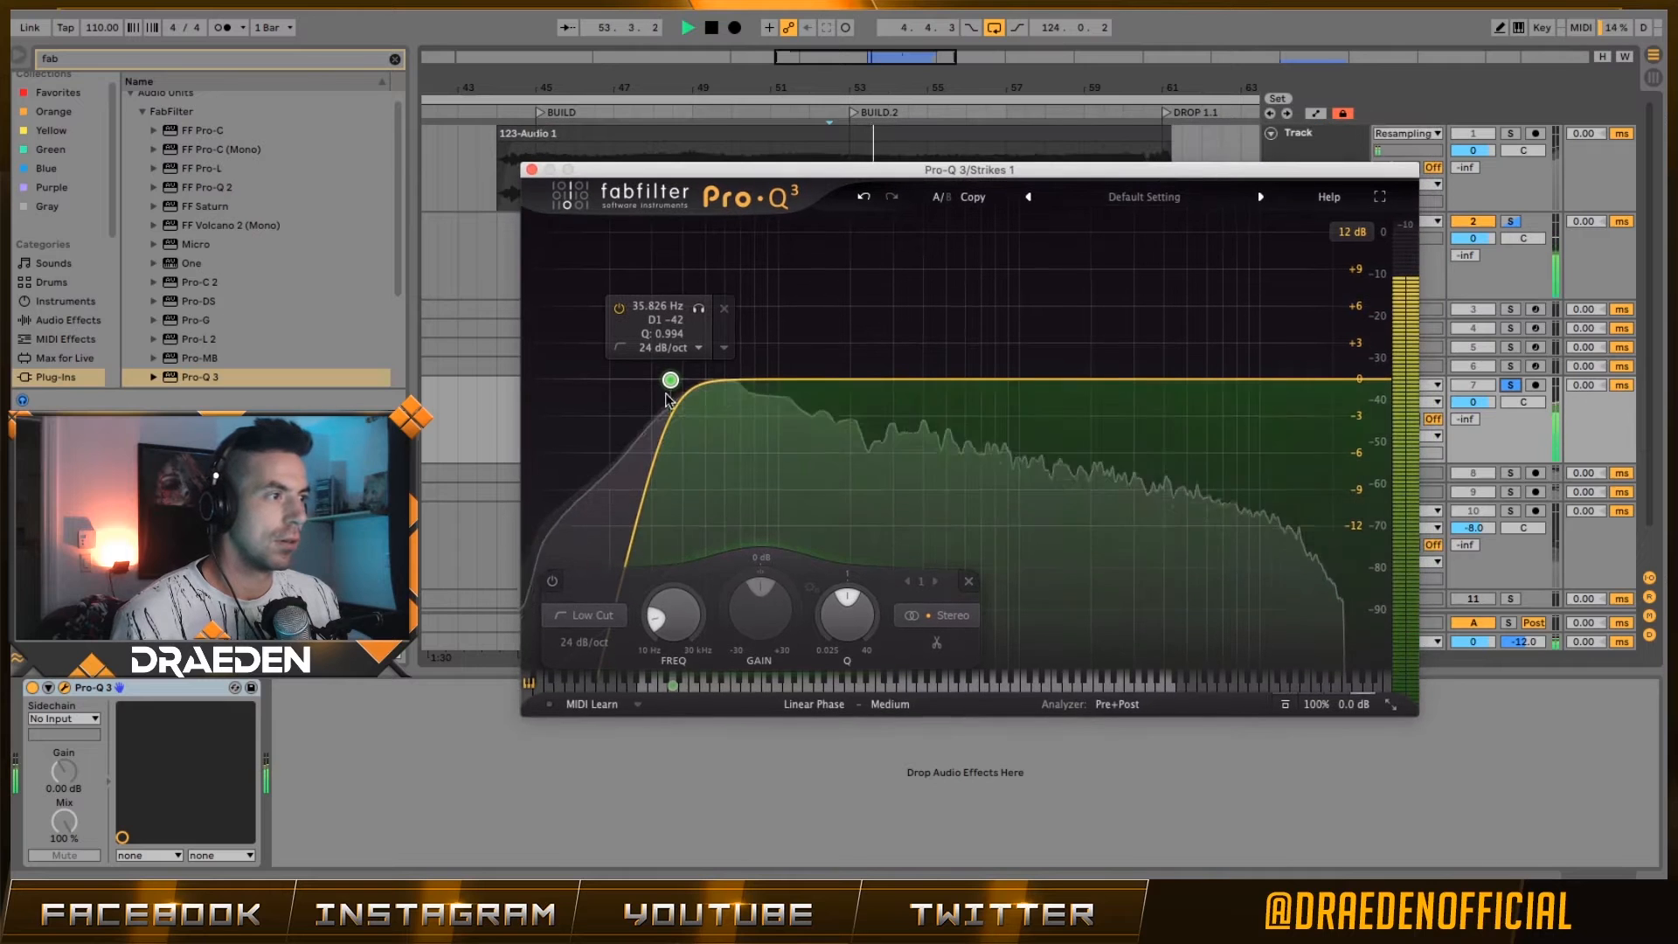
{"action": "left_click", "coordinate": [699, 309]}
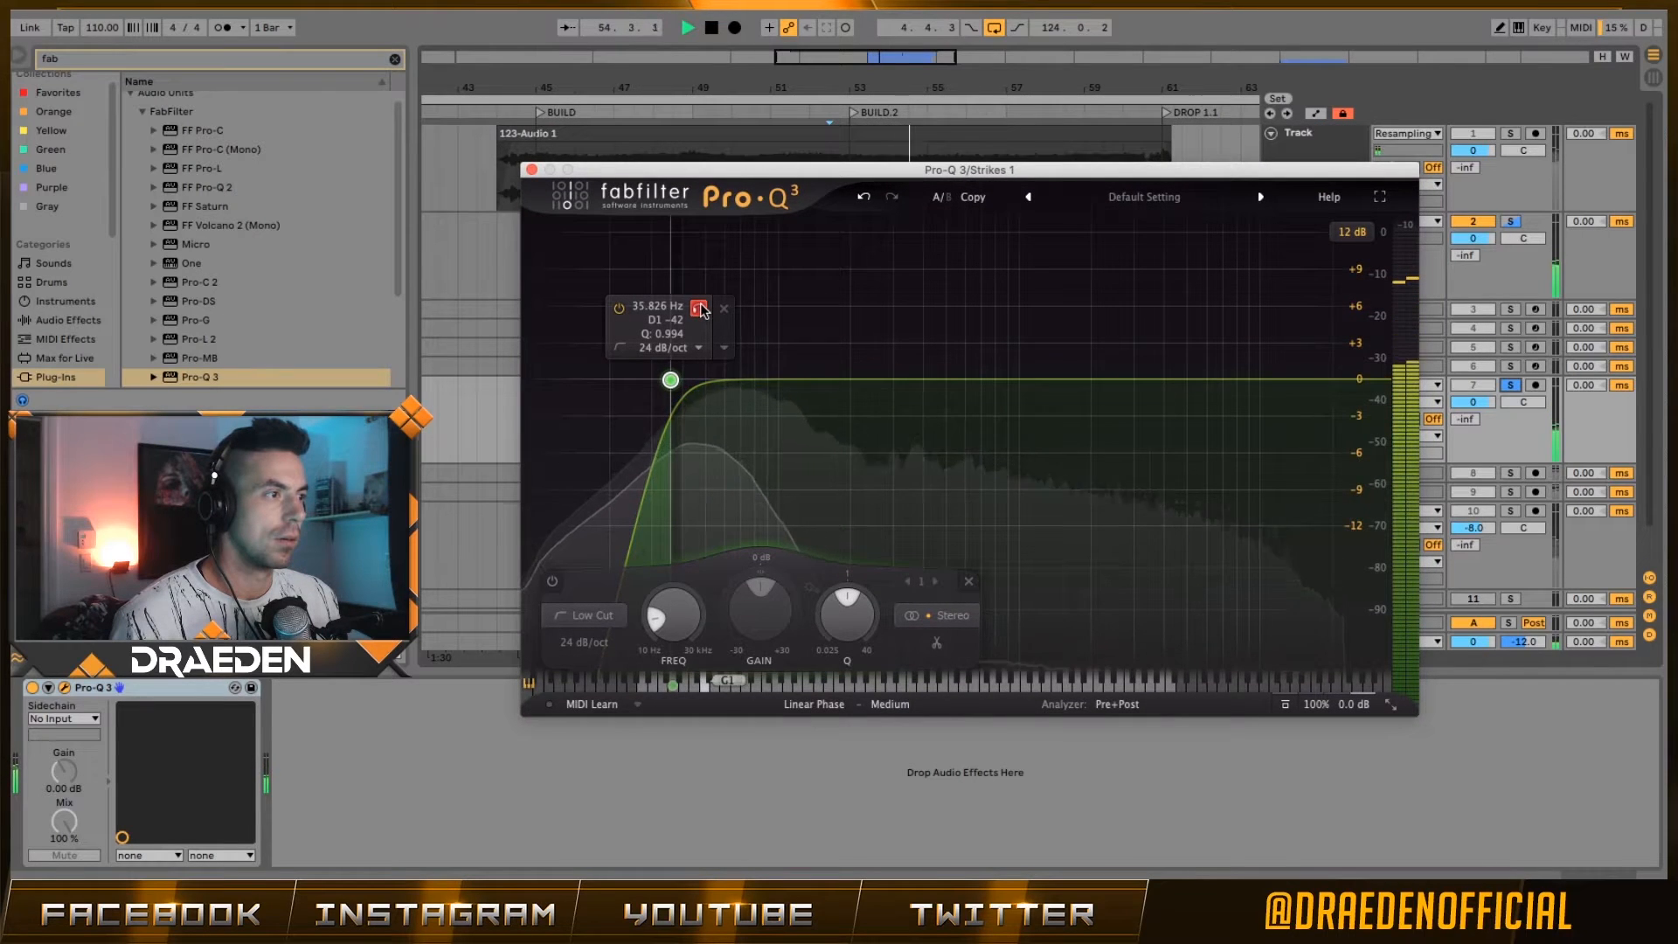
{"action": "left_click_drag", "start_coordinate": [702, 310], "coordinate": [713, 312]}
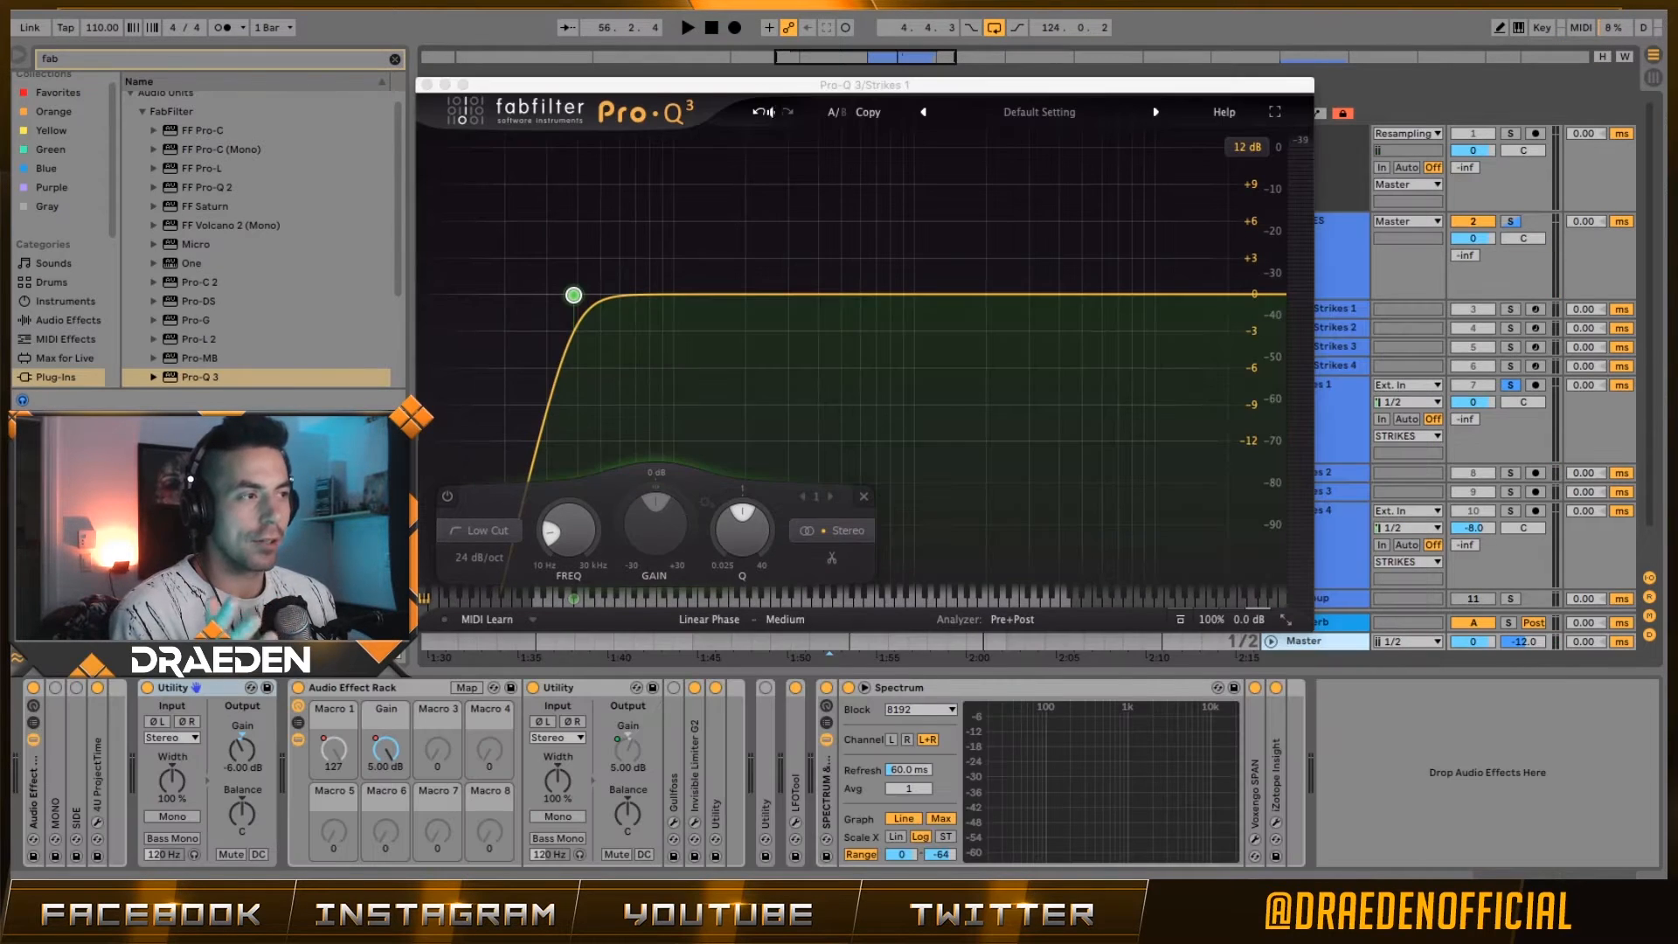
- Raise the Strikes 1 low cut to about 48 Hz and audition that band in isolation during playback
{"action": "mouse_move", "coordinate": [547, 285]}
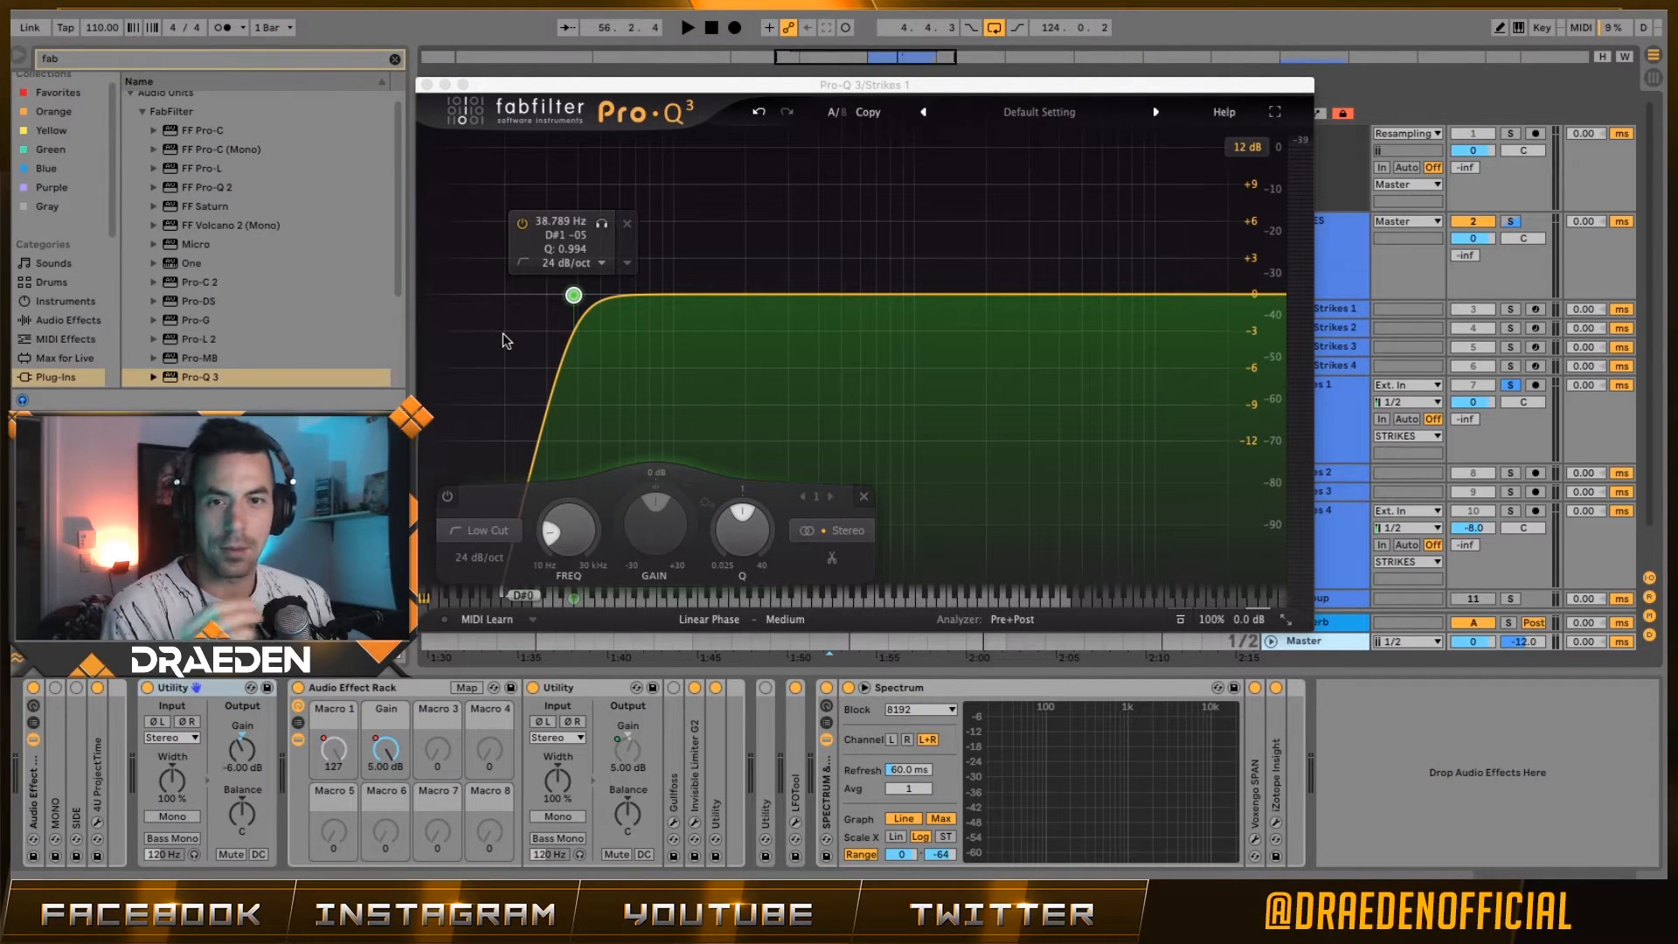
{"action": "left_click_drag", "start_coordinate": [573, 295], "coordinate": [604, 298]}
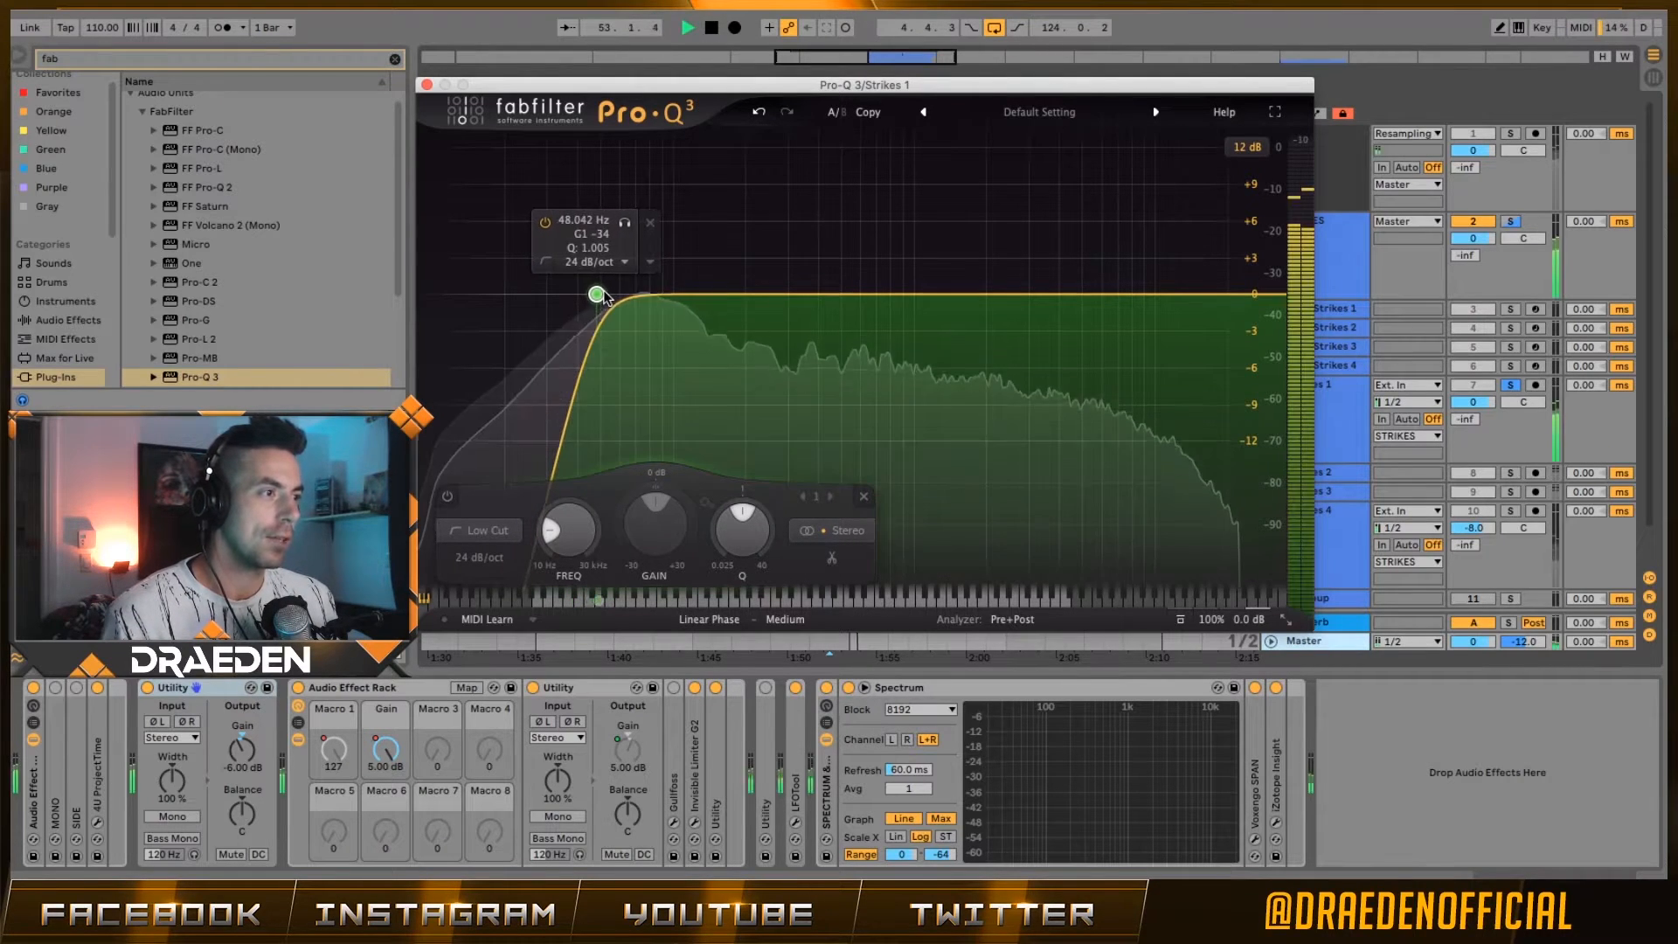
{"action": "left_click", "coordinate": [623, 223]}
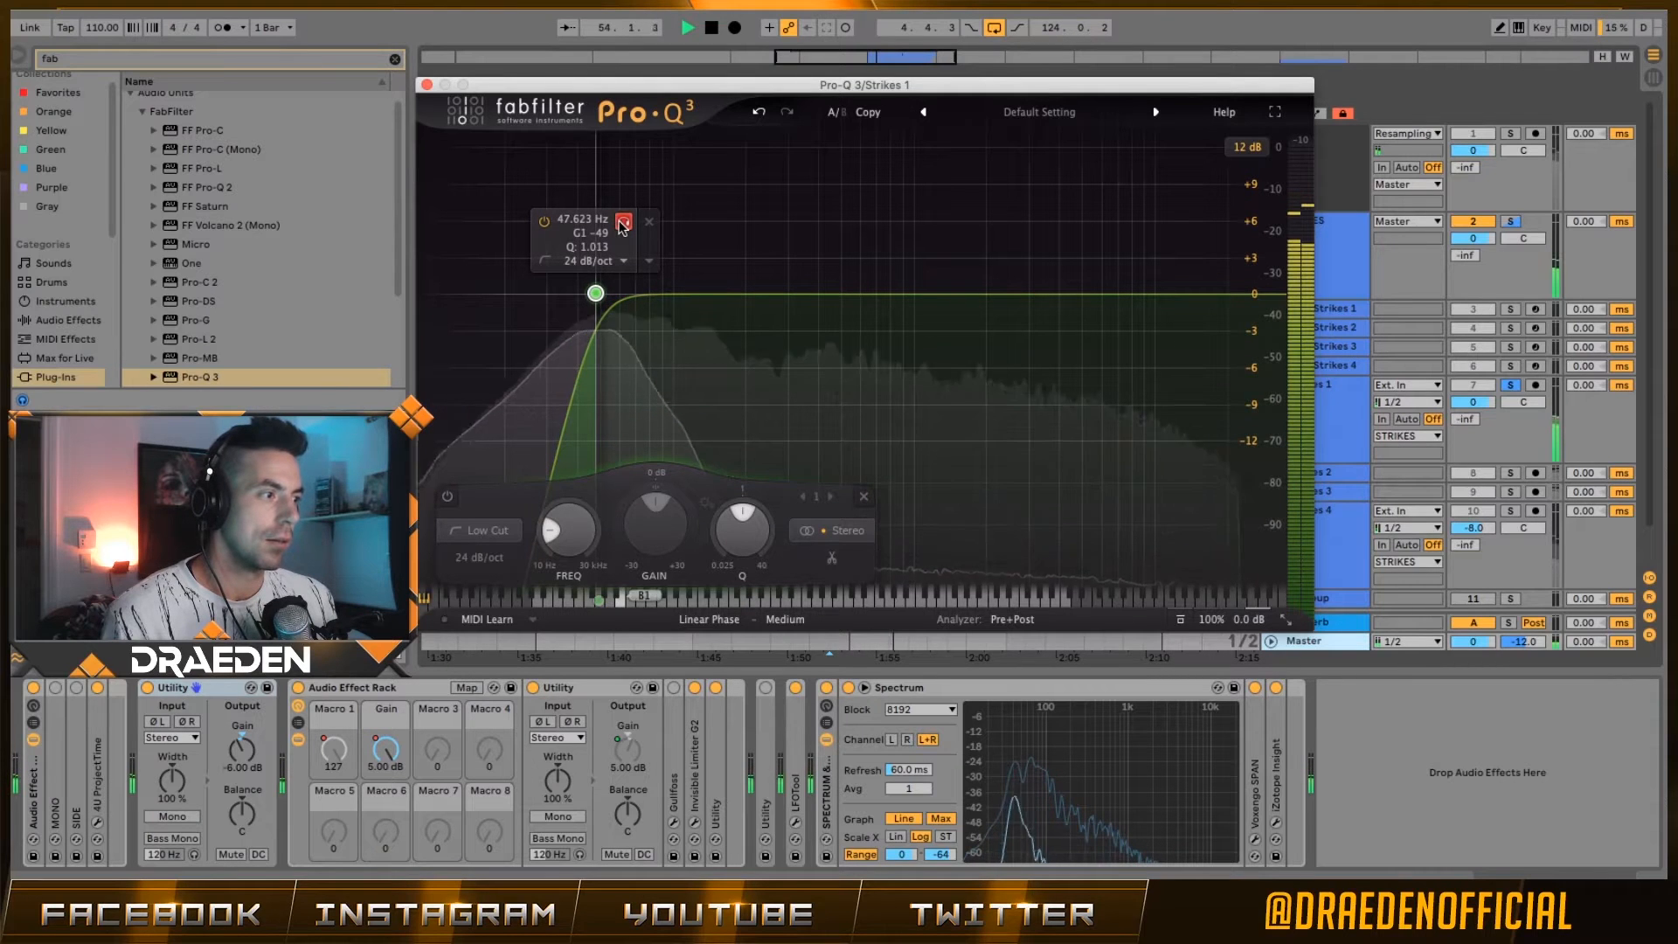
{"action": "left_click", "coordinate": [623, 225]}
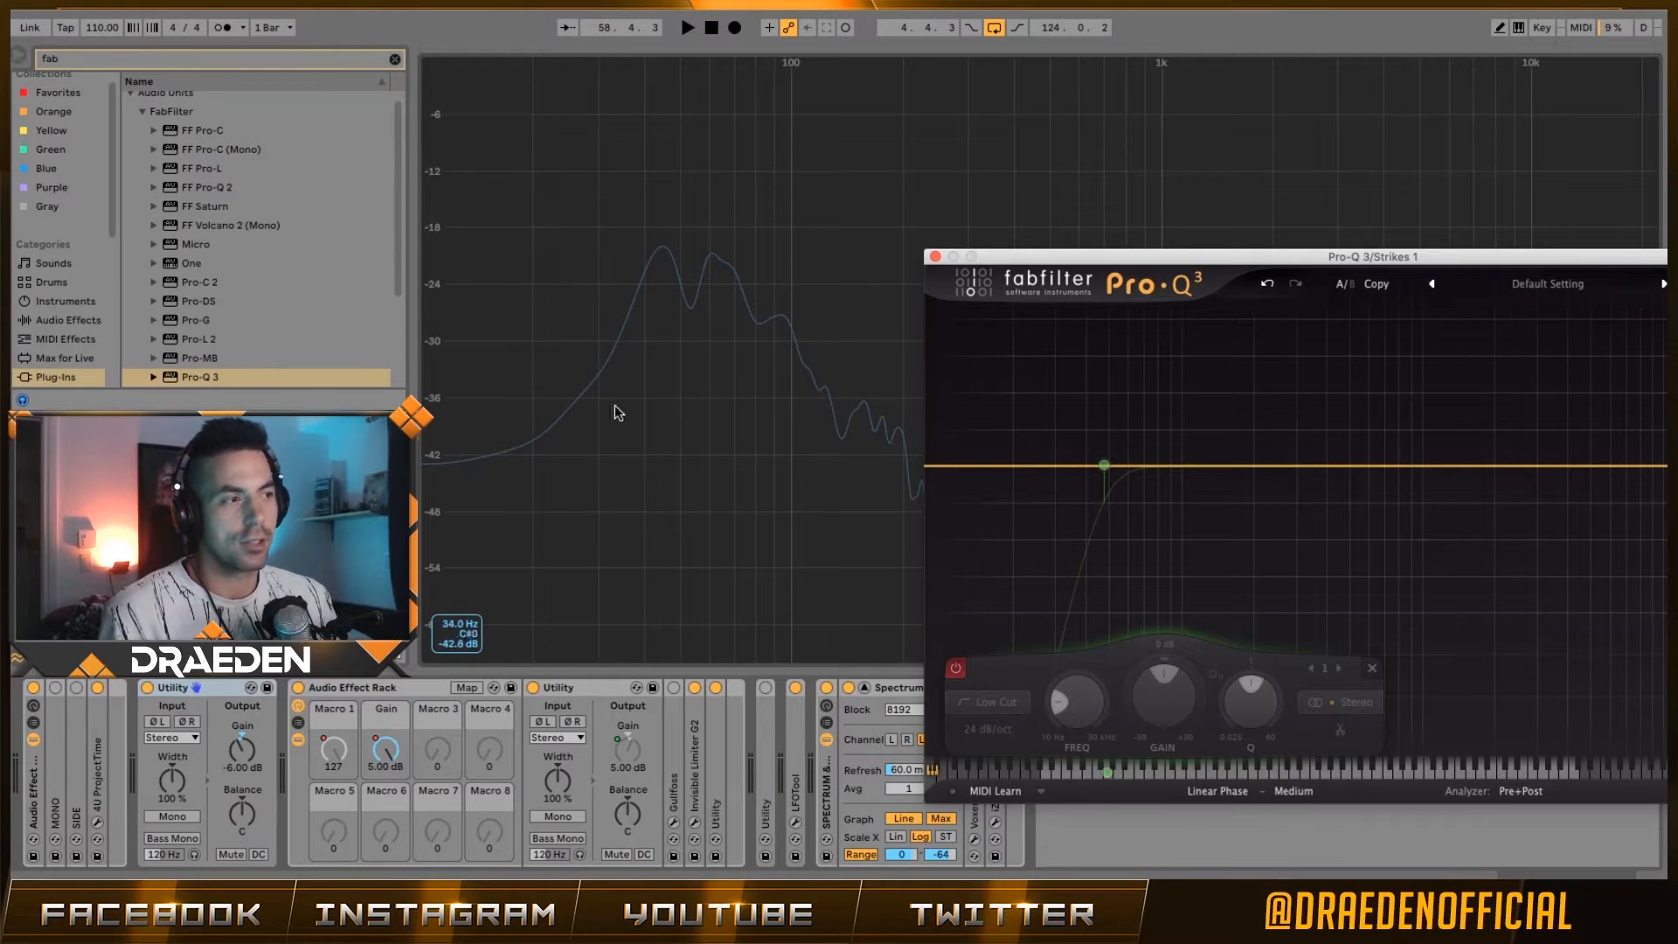
- Re-enable the Strikes 1 low cut during playback, settle its cutoff at about 50 Hz, and close the EQ window
{"action": "key", "text": "space"}
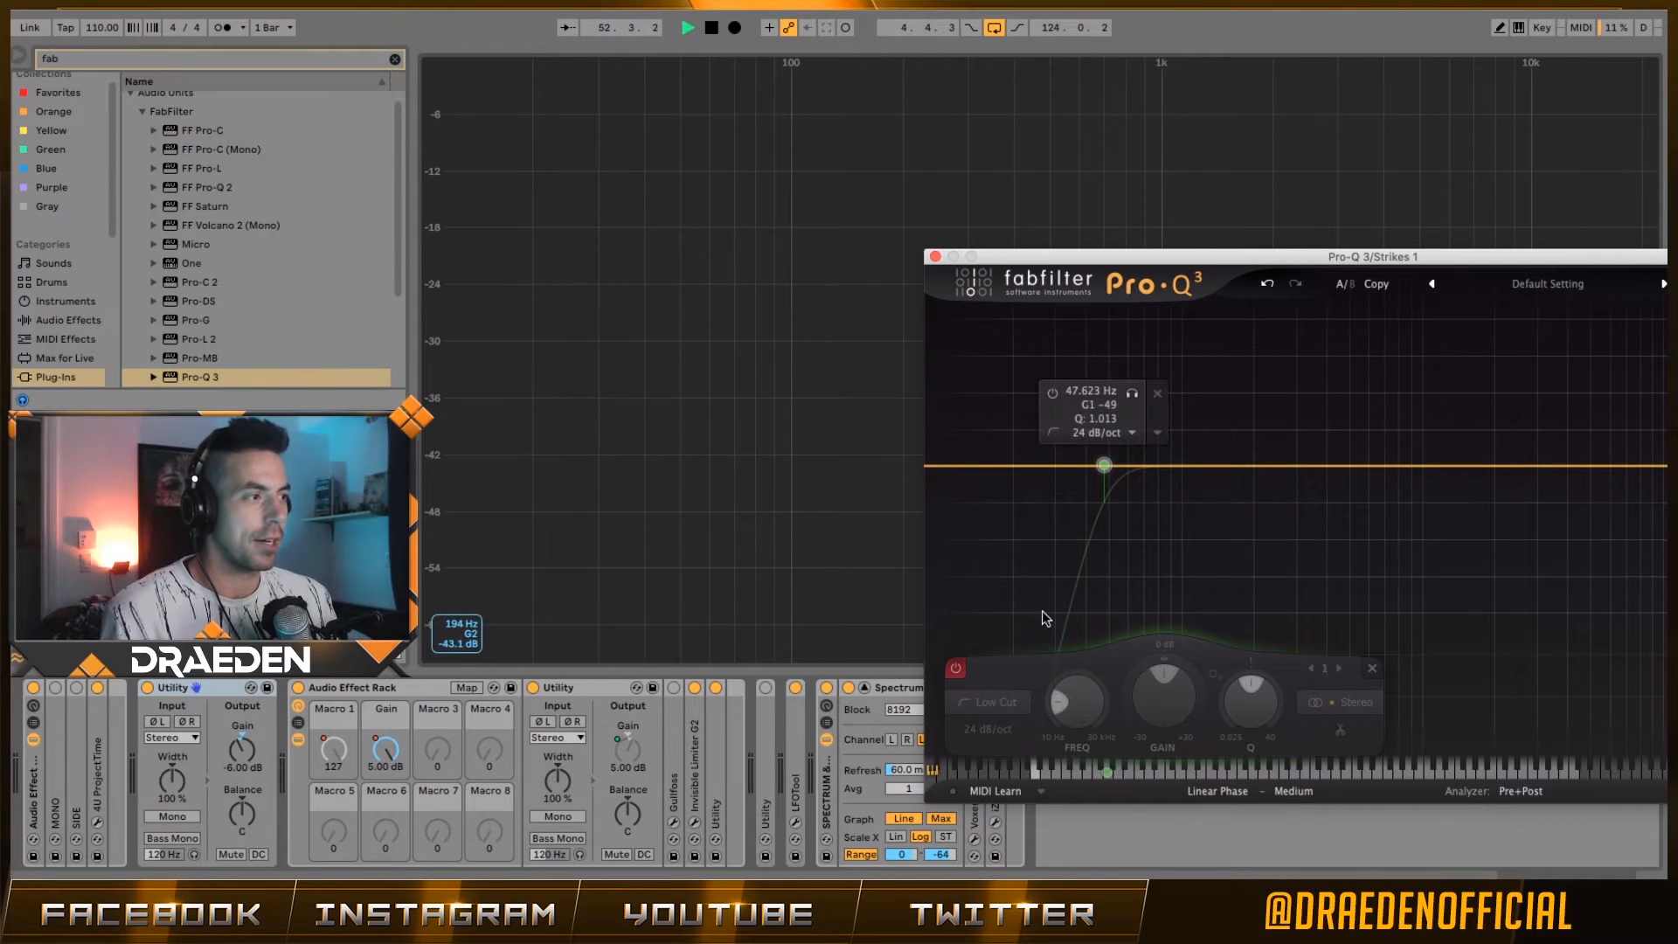
{"action": "left_click", "coordinate": [957, 670]}
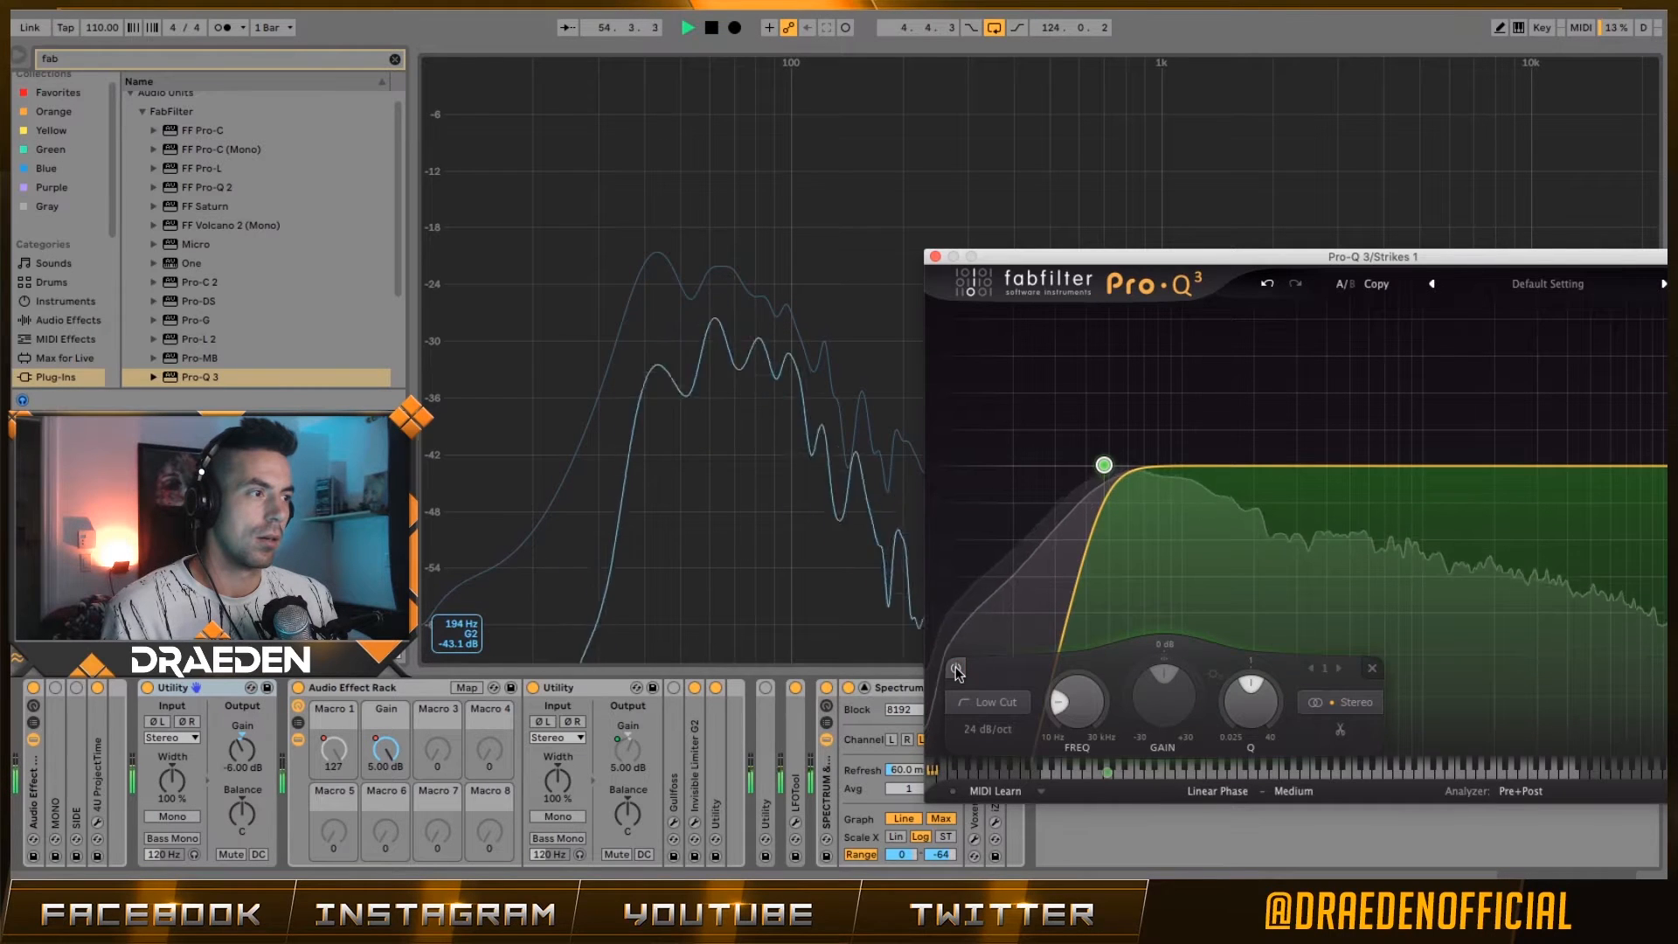
{"action": "mouse_move", "coordinate": [1105, 464]}
{"action": "left_click_drag", "start_coordinate": [1137, 399], "coordinate": [1158, 401]}
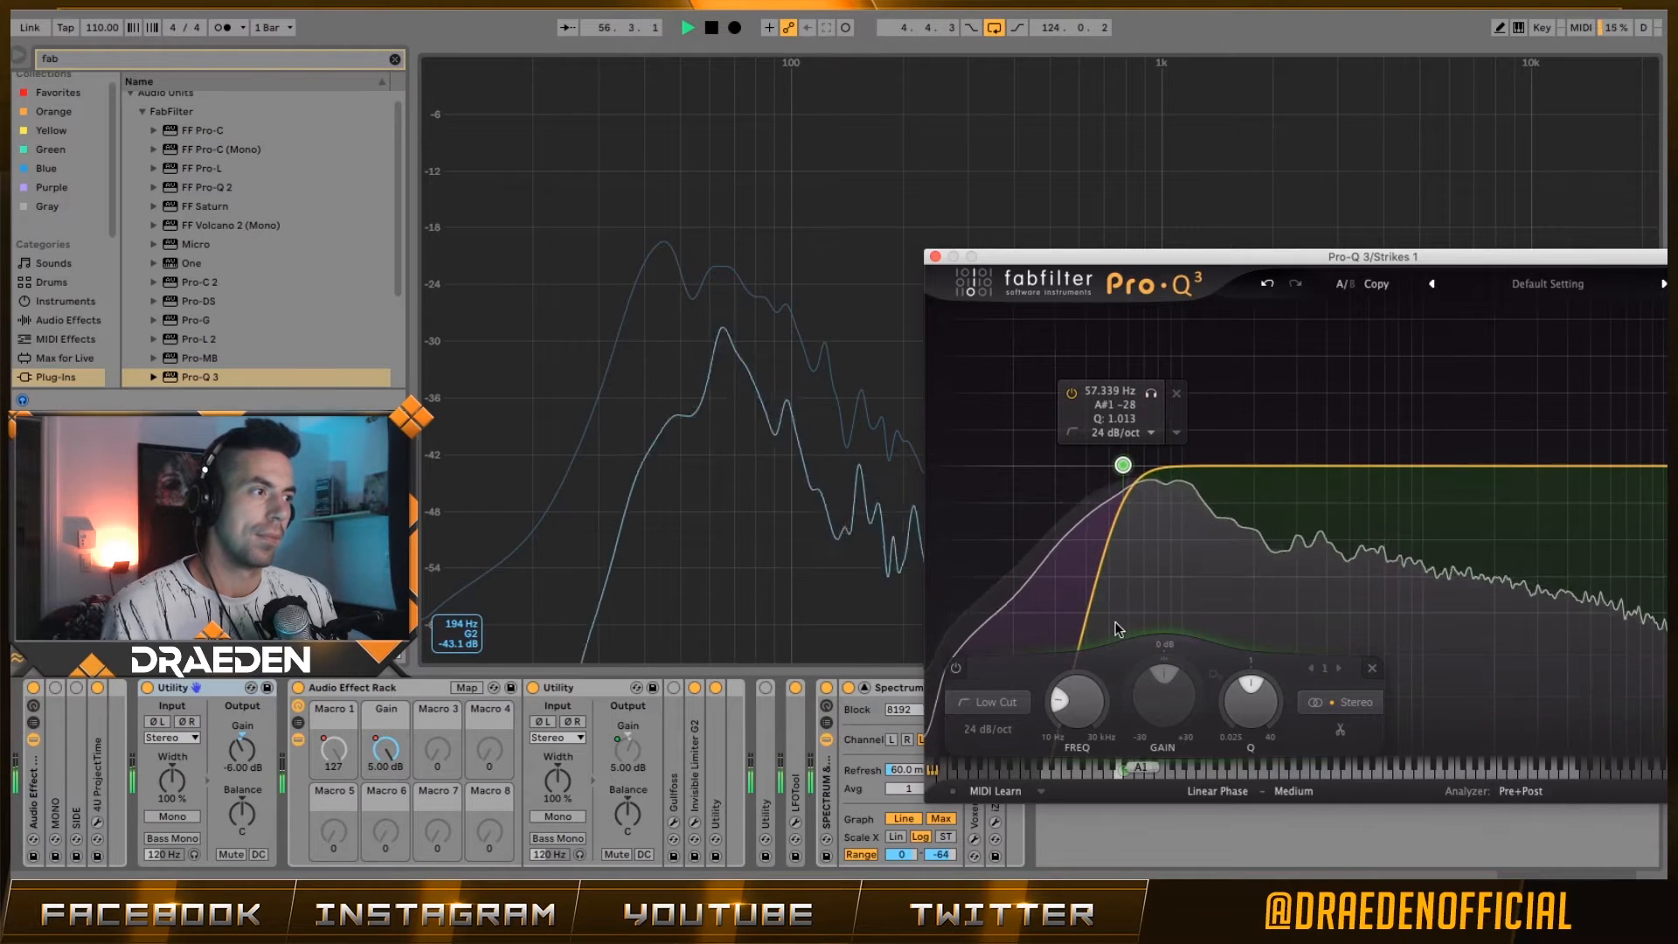
{"action": "mouse_move", "coordinate": [1115, 622]}
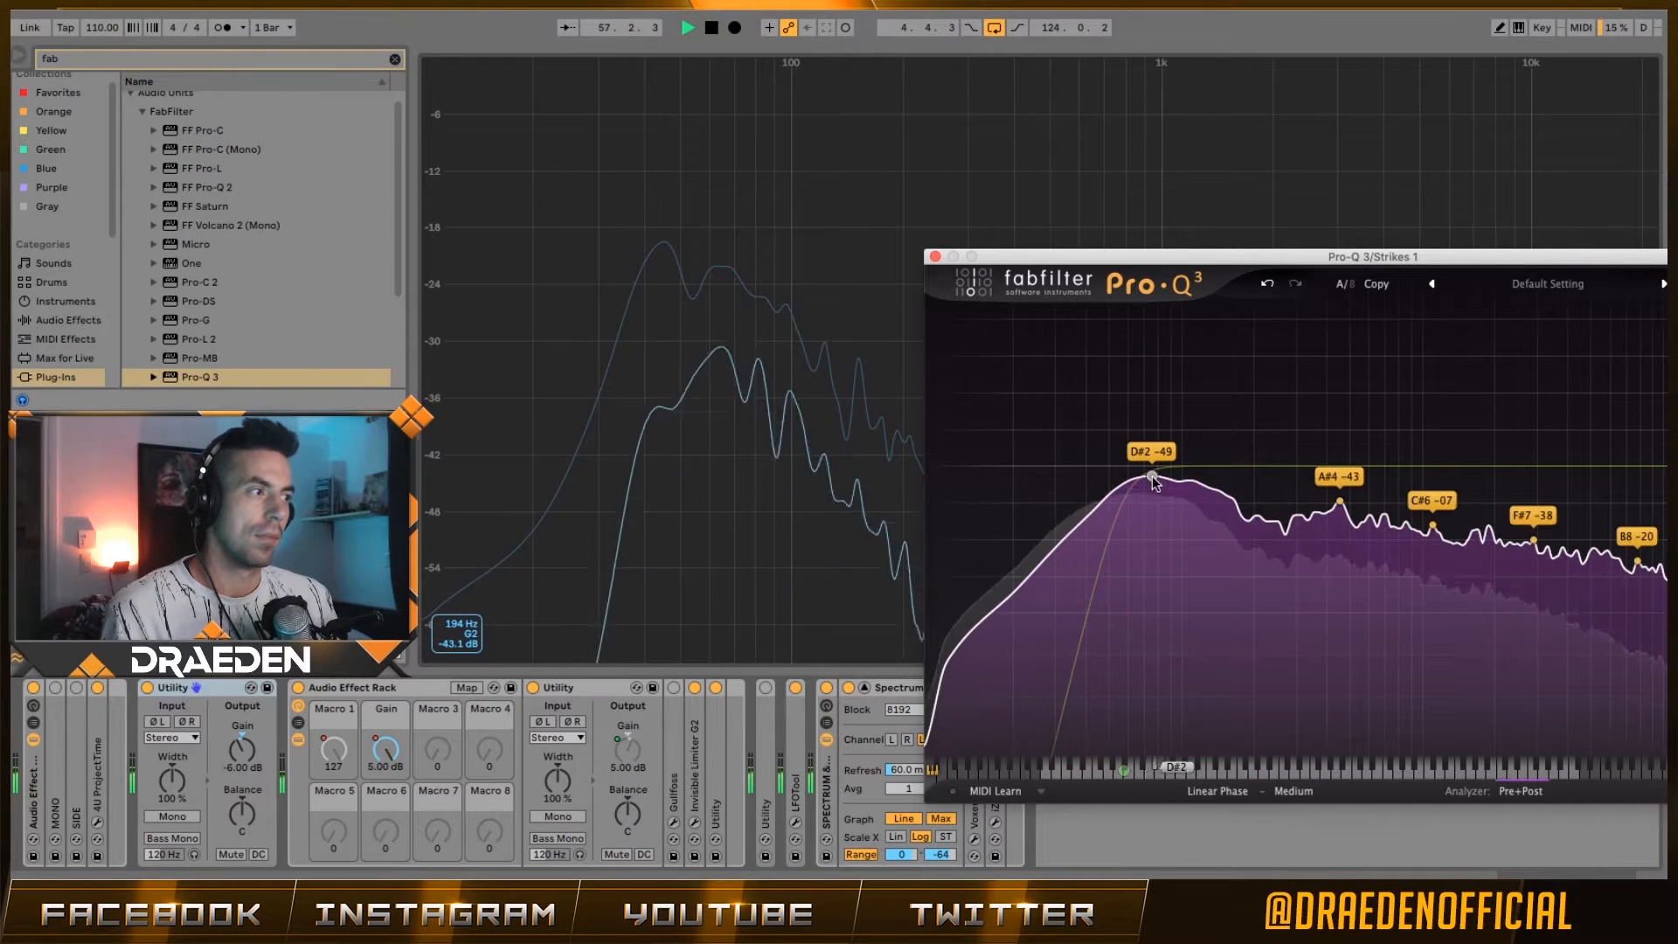
{"action": "left_click_drag", "start_coordinate": [1152, 476], "coordinate": [1110, 464]}
{"action": "key", "text": "space"}
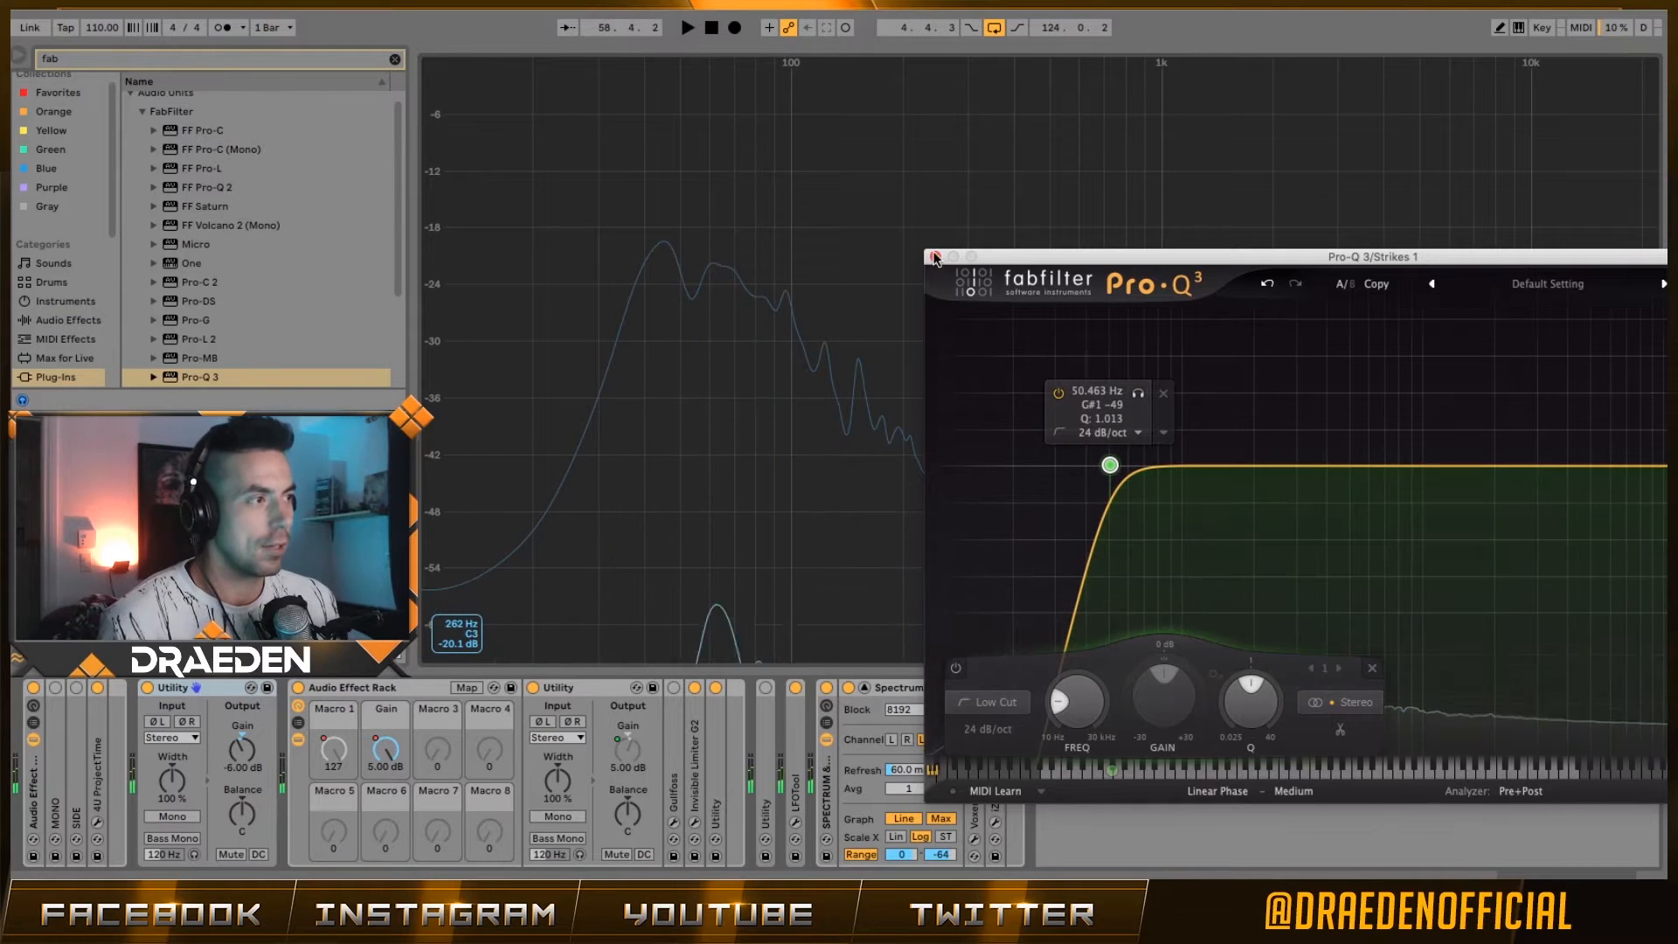
{"action": "left_click", "coordinate": [935, 257]}
- Copy the Pro-Q 3 from Strikes 1 onto the Strikes 2 track and open the copy
{"action": "left_click", "coordinate": [1320, 413]}
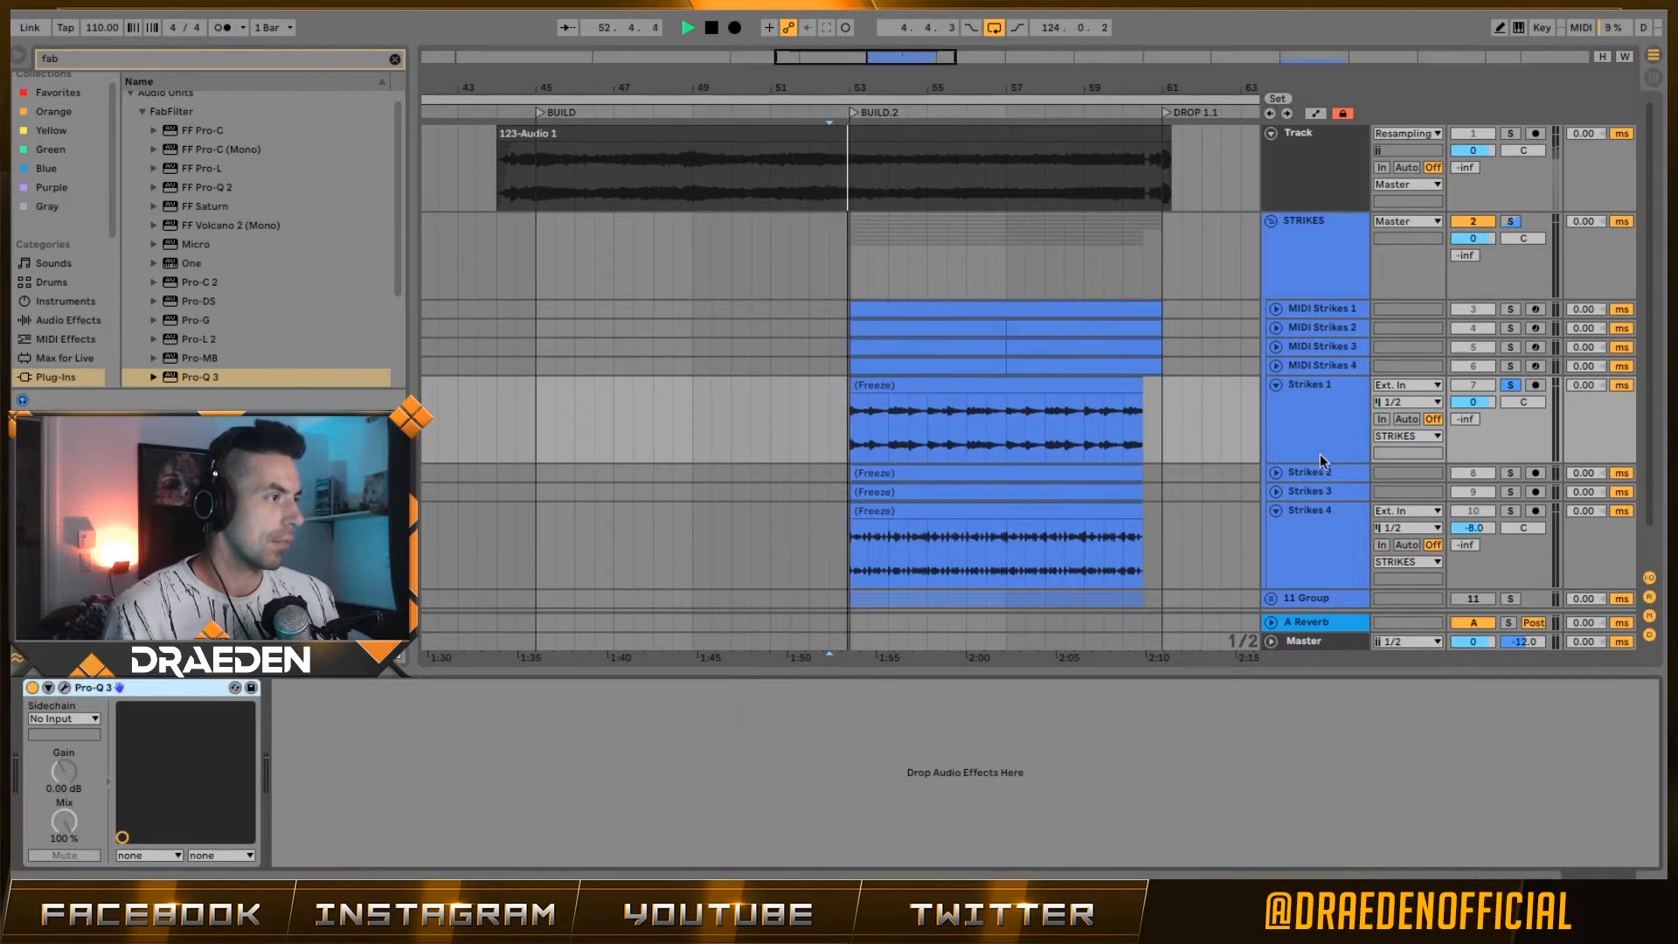
{"action": "left_click", "coordinate": [911, 389]}
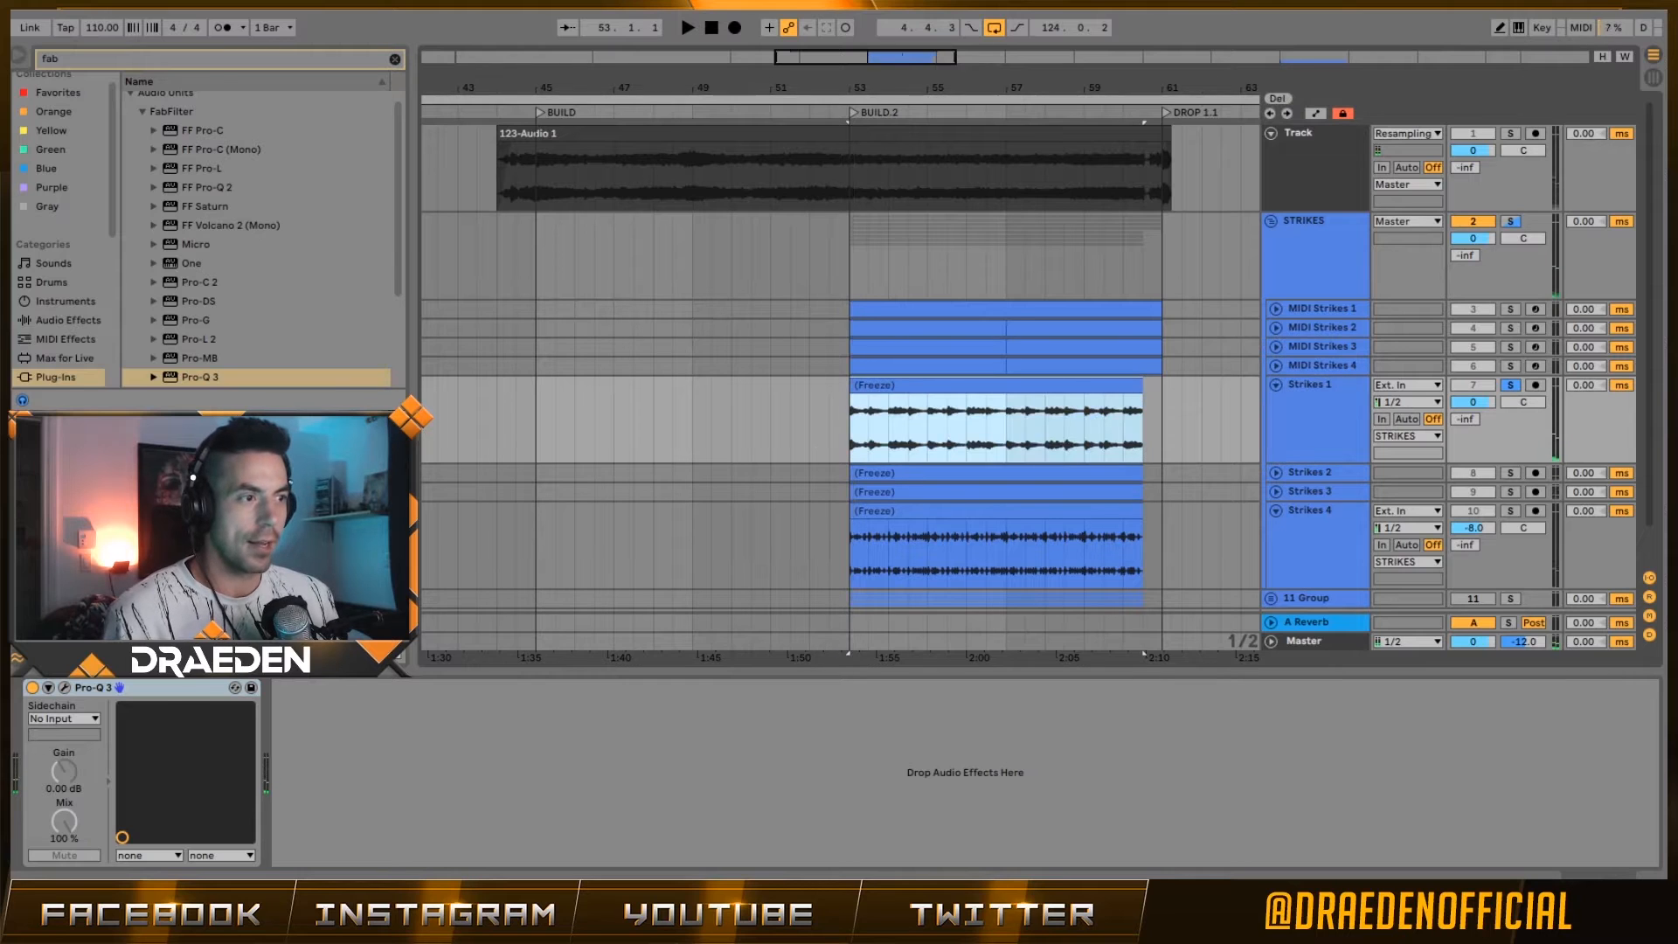
{"action": "left_click", "coordinate": [957, 473]}
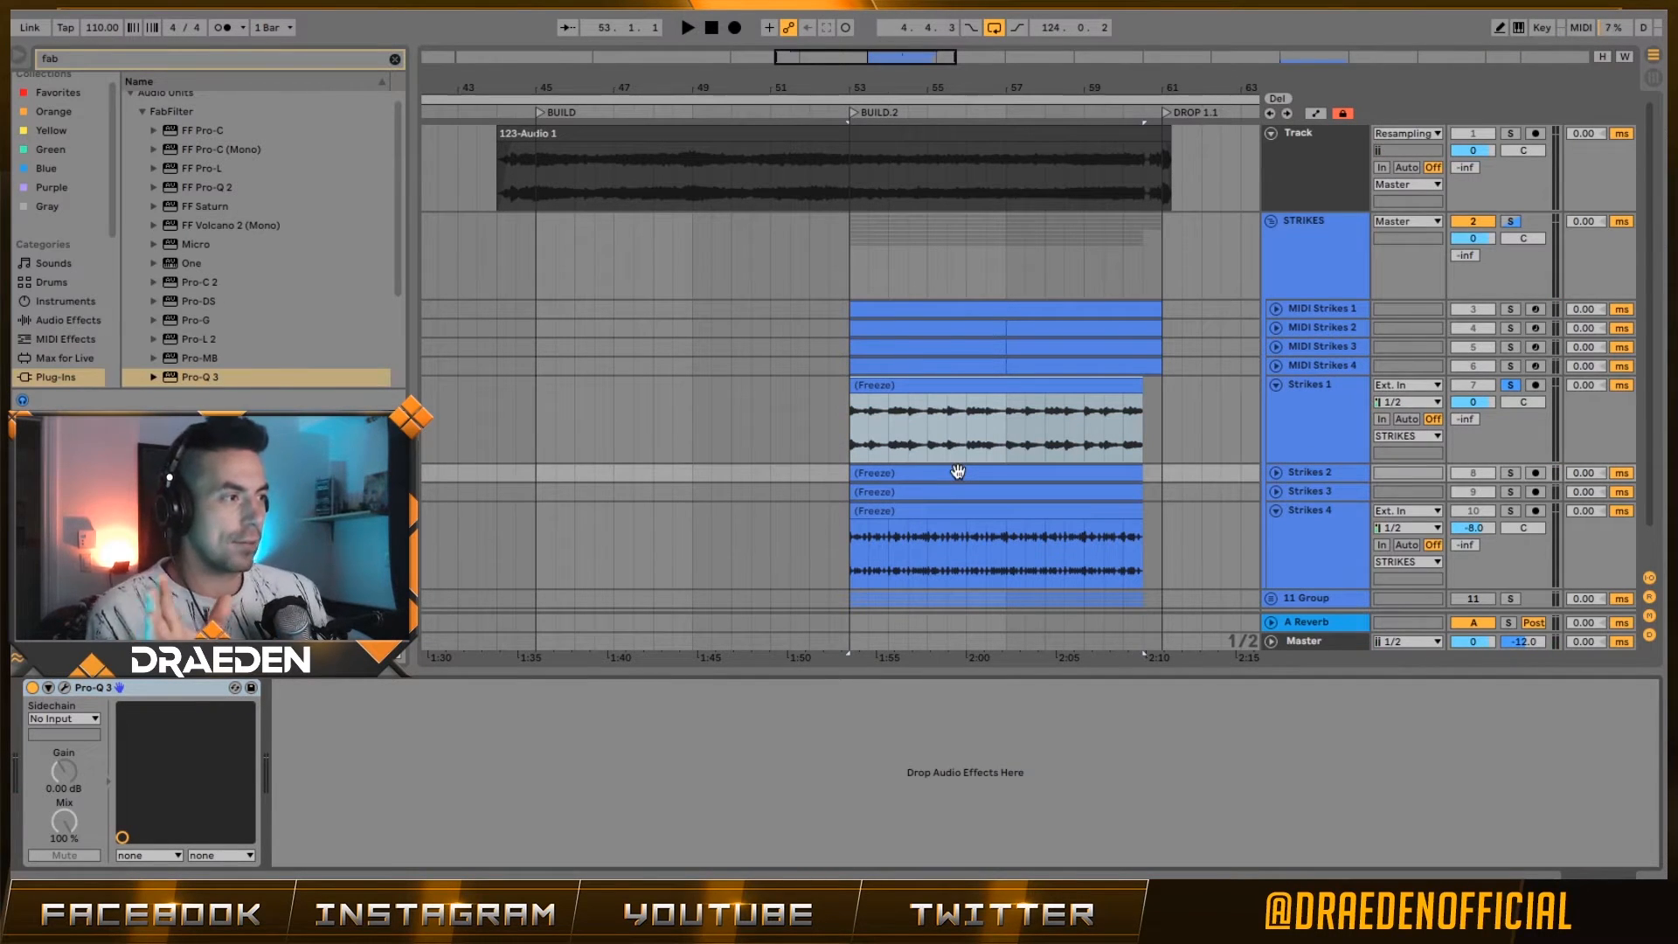
{"action": "left_click", "coordinate": [958, 472]}
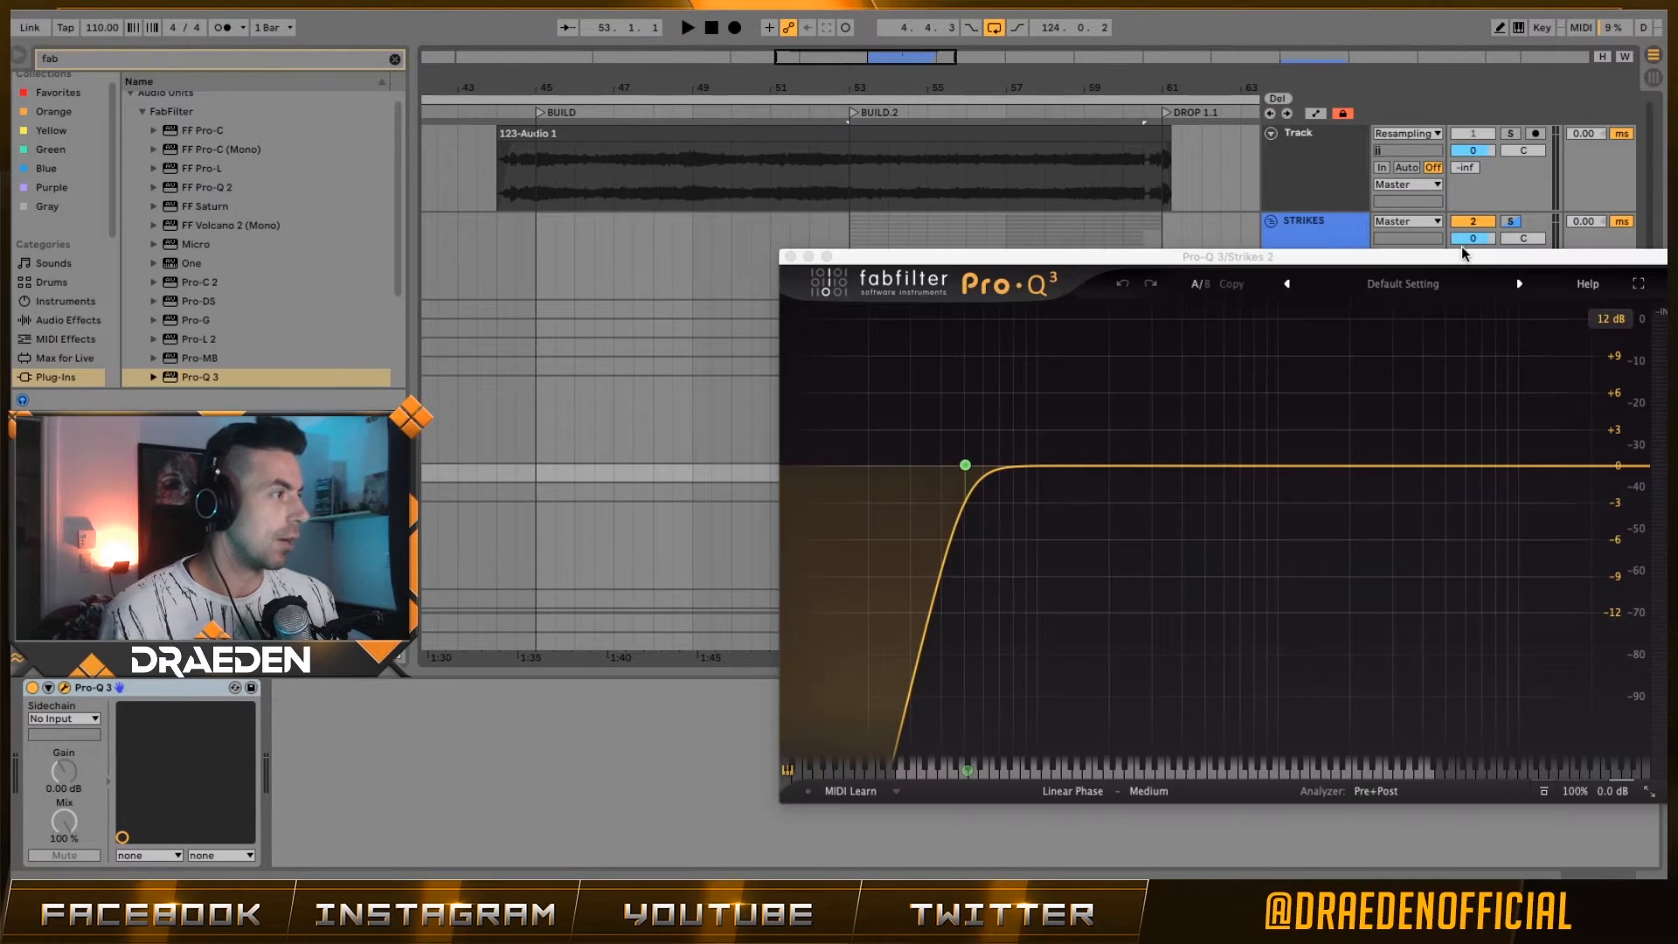
- Solo Strikes 2, start playback, and show the Master track's Spectrum alongside the EQ window
{"action": "left_click_drag", "start_coordinate": [1464, 254], "coordinate": [1030, 132]}
{"action": "left_click", "coordinate": [1512, 472]}
{"action": "key", "text": "space"}
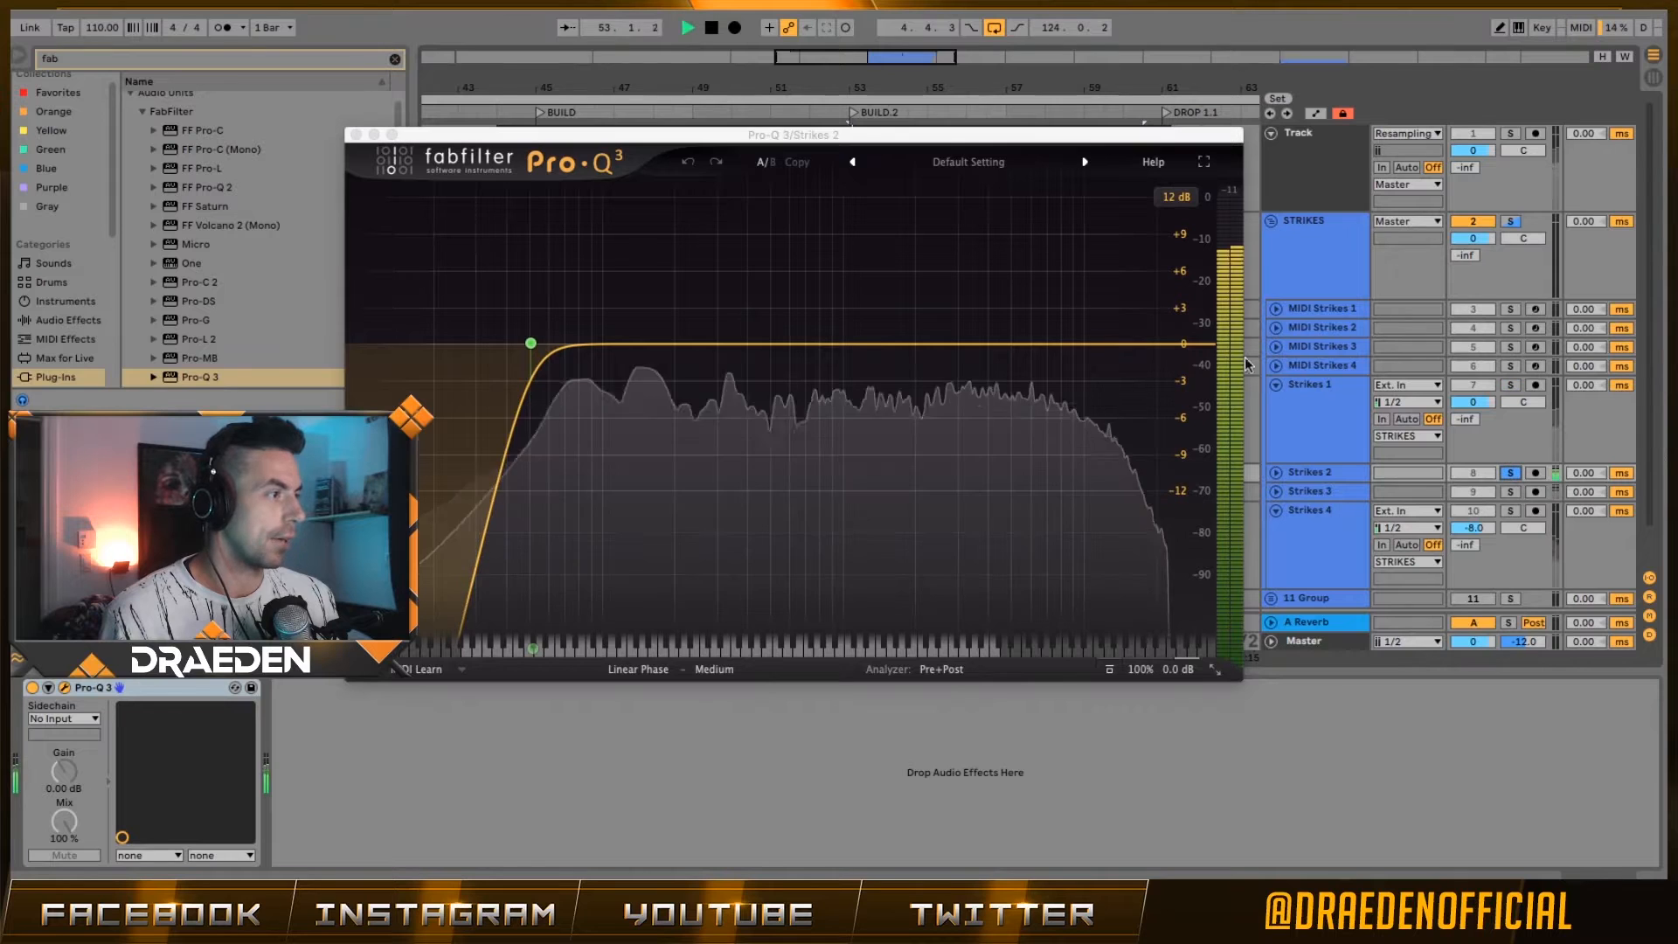
{"action": "left_click_drag", "start_coordinate": [1073, 137], "coordinate": [1179, 66]}
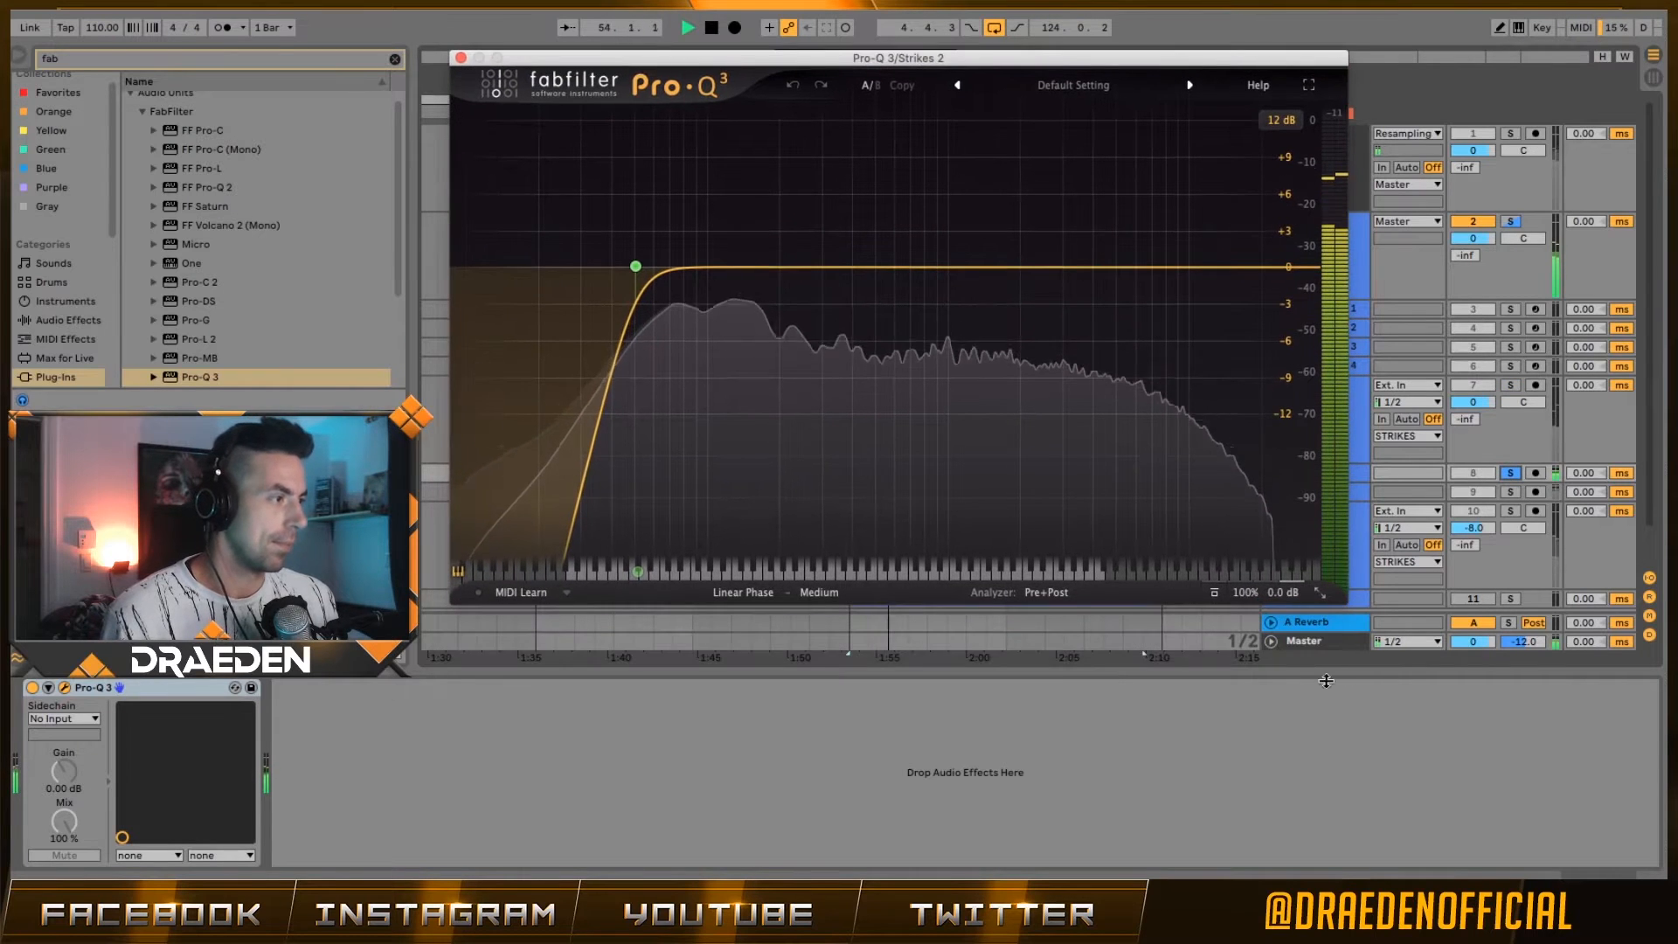
{"action": "left_click", "coordinate": [1309, 641]}
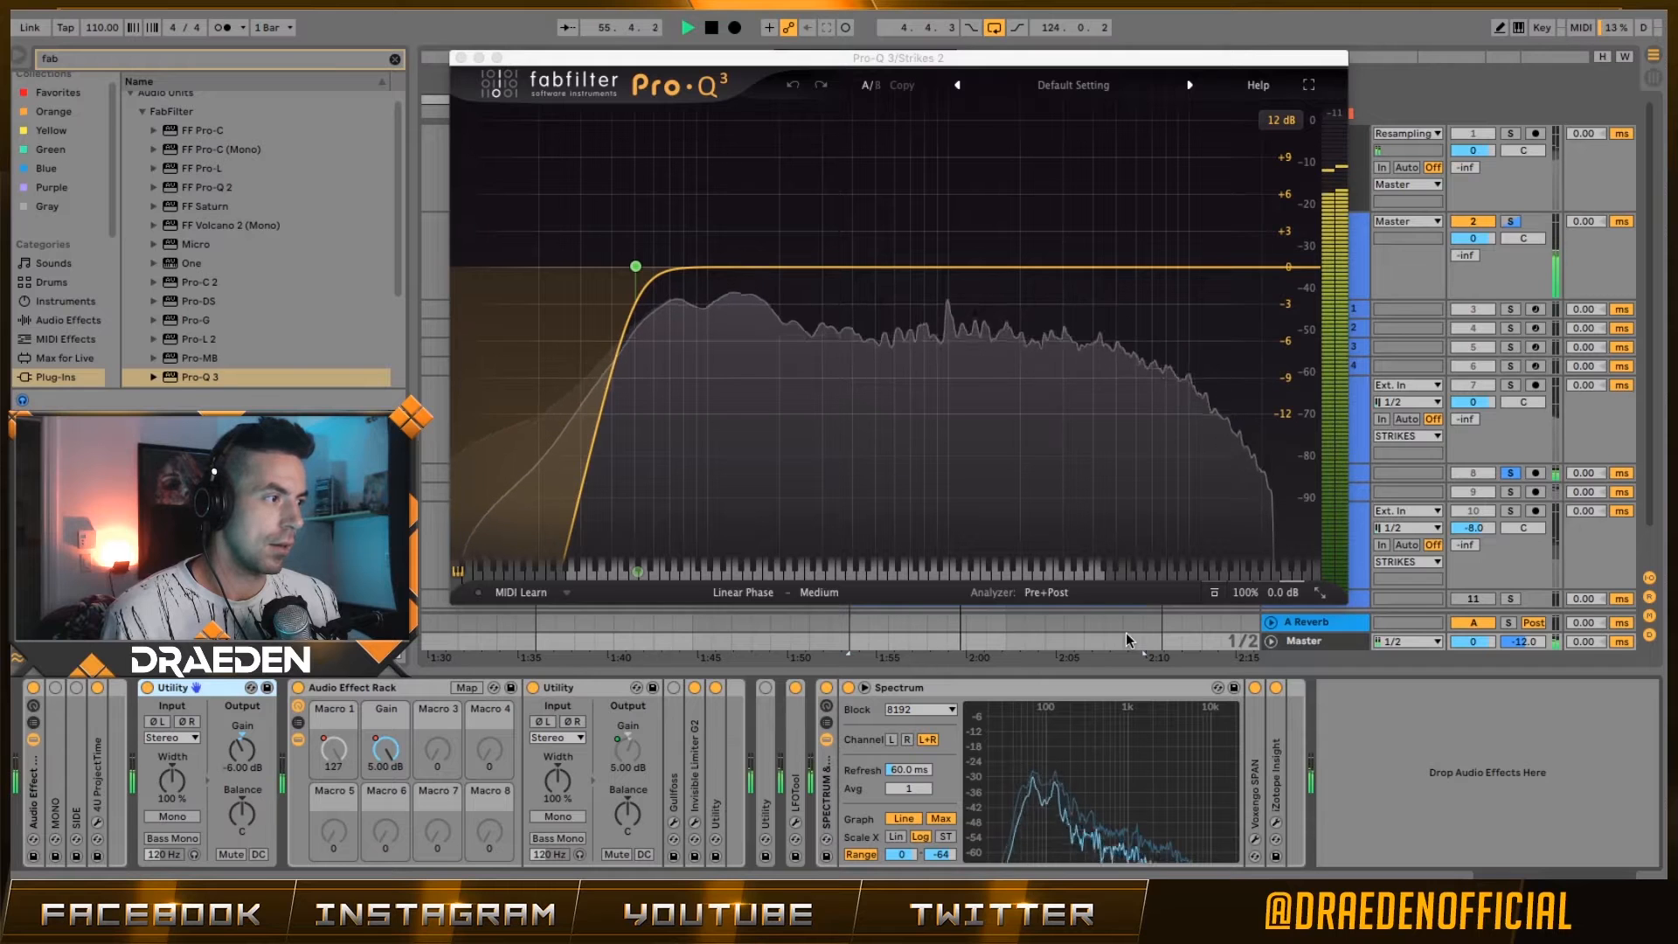
- Raise the Strikes 2 low cut to about 87 Hz while listening, stop playback, and close the EQ window
{"action": "mouse_move", "coordinate": [636, 265]}
{"action": "left_click_drag", "start_coordinate": [665, 196], "coordinate": [734, 197]}
{"action": "left_click_drag", "start_coordinate": [697, 269], "coordinate": [690, 265]}
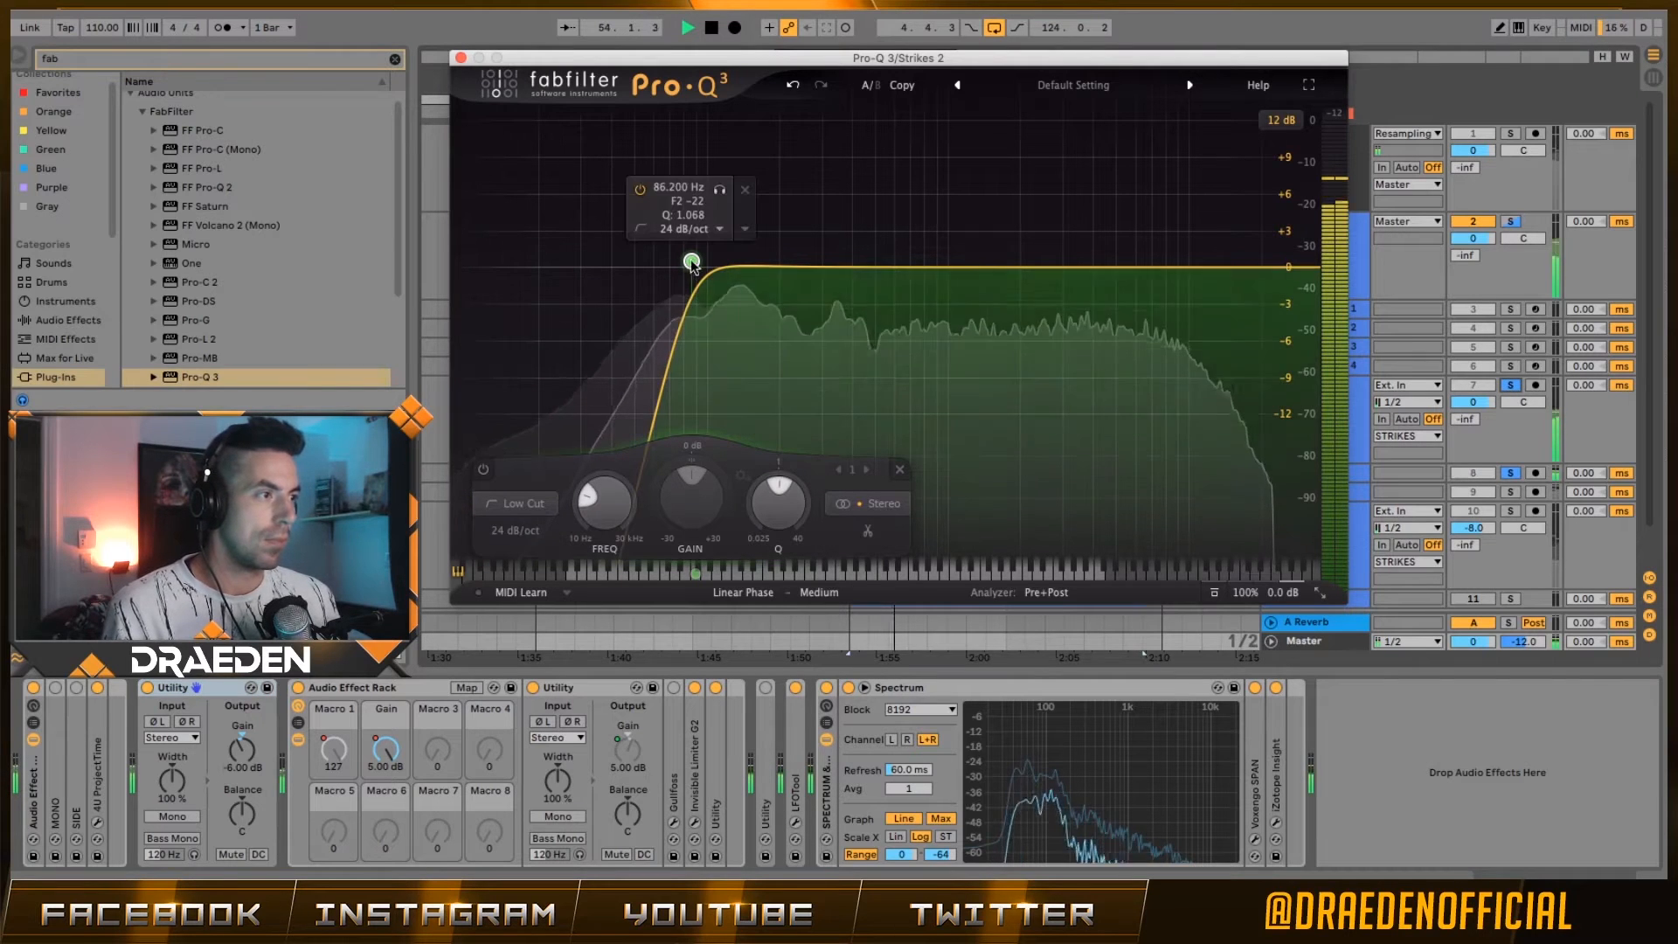
{"action": "mouse_move", "coordinate": [692, 261]}
{"action": "left_mouse_down"}
{"action": "mouse_move", "coordinate": [530, 266]}
{"action": "mouse_move", "coordinate": [895, 267]}
{"action": "mouse_move", "coordinate": [695, 270]}
{"action": "left_mouse_up"}
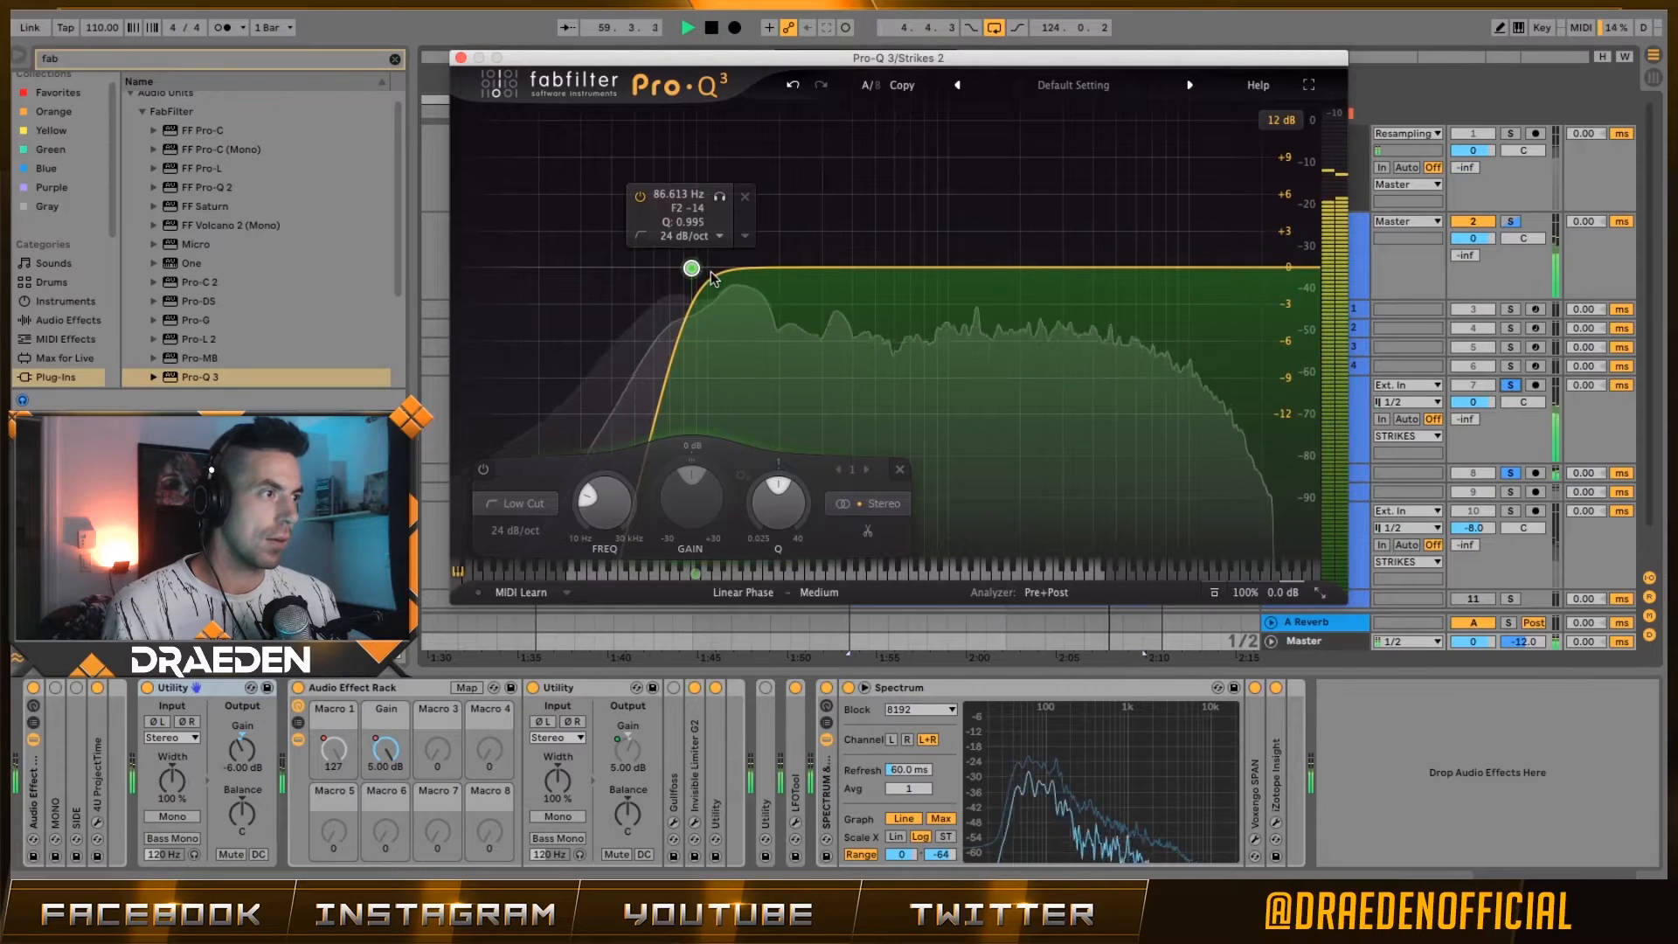
{"action": "key", "text": "space"}
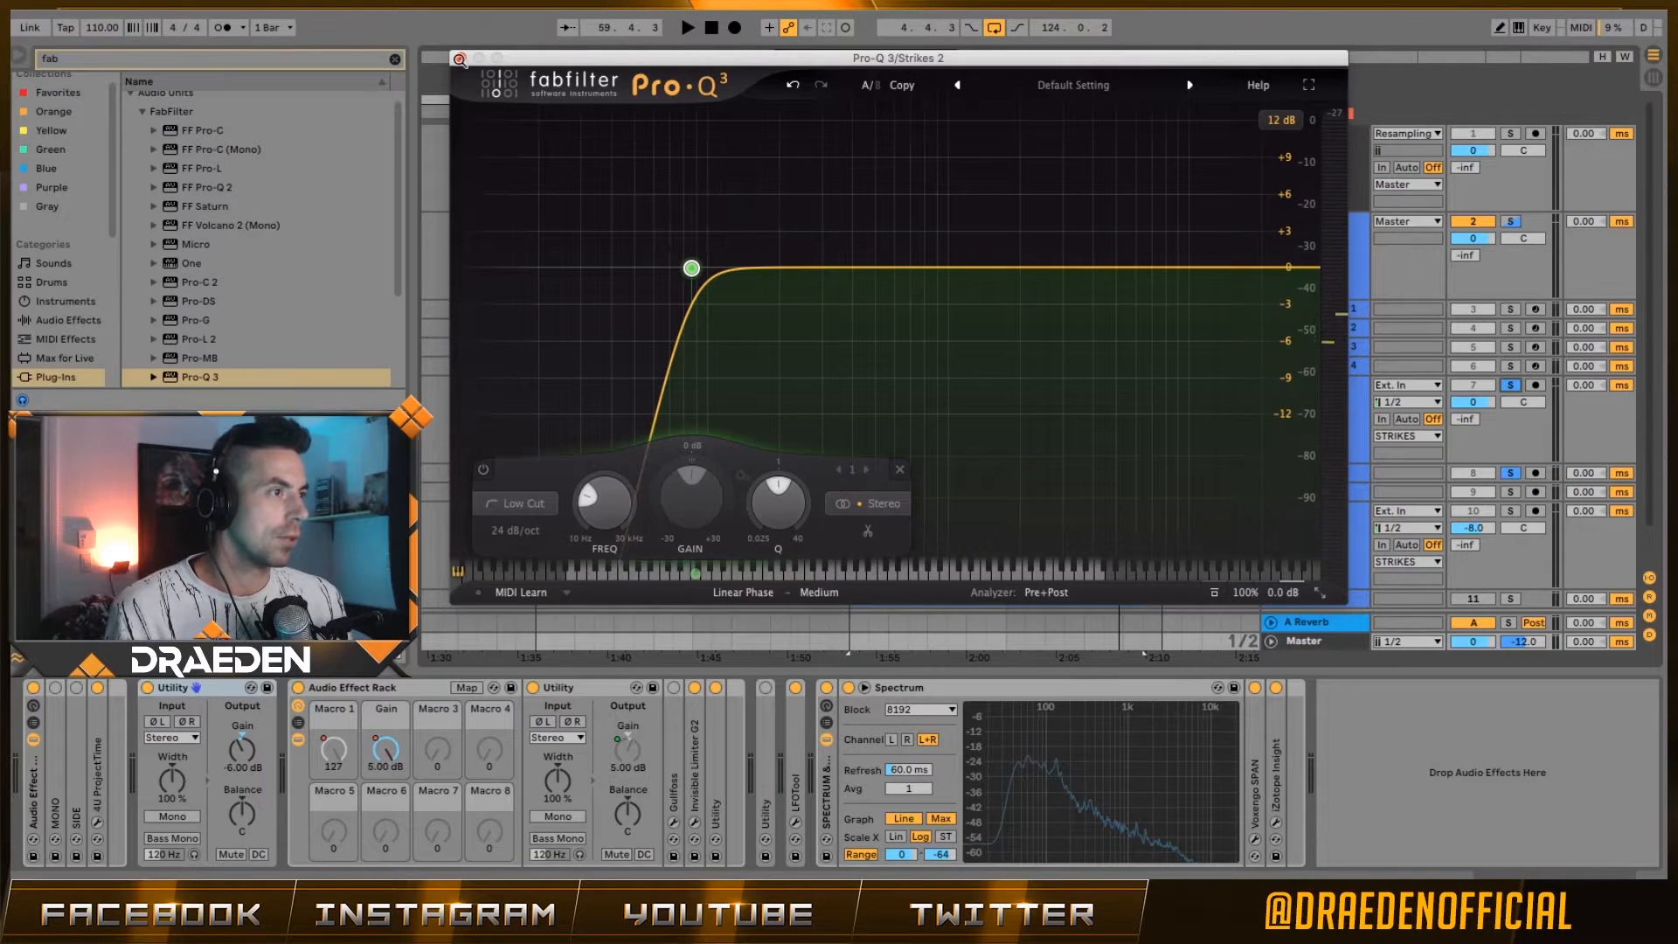
{"action": "left_click", "coordinate": [458, 58]}
- Copy the Pro-Q 3 from Strikes 2 onto the Strikes 3 track
{"action": "left_click", "coordinate": [1311, 475]}
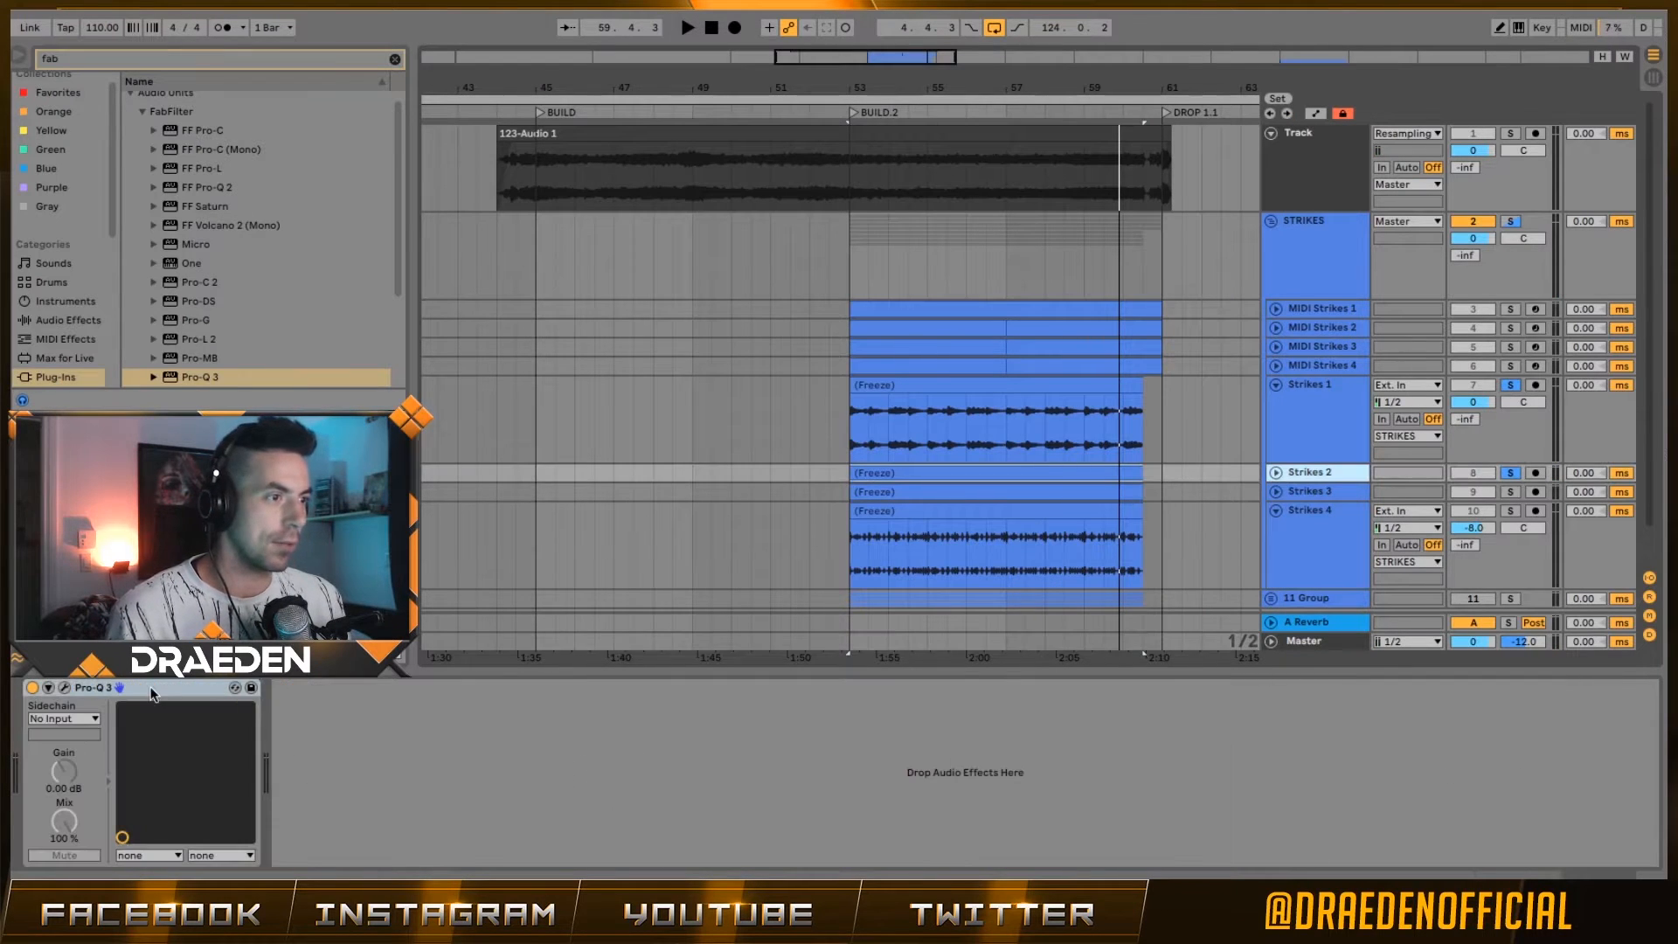
{"action": "left_click_drag", "start_coordinate": [152, 693], "coordinate": [1442, 574]}
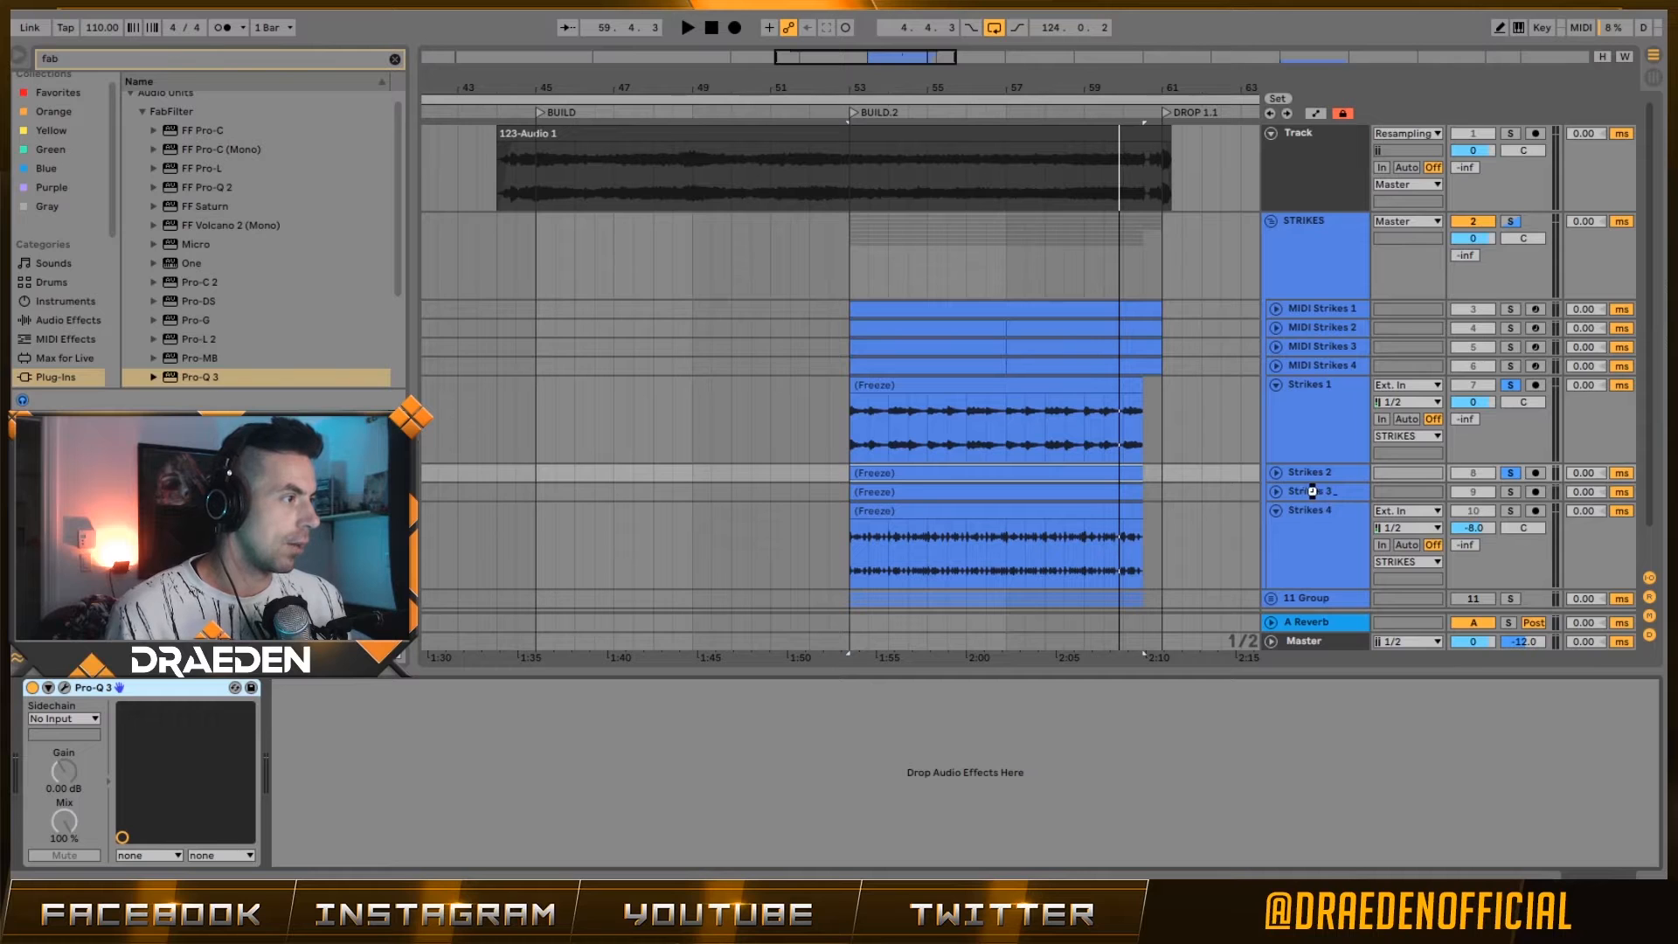
{"action": "left_click_drag", "start_coordinate": [1311, 491], "coordinate": [1500, 491]}
- Solo Strikes 3 and play it back with its EQ and the Master track's Spectrum both in view
{"action": "left_click", "coordinate": [1510, 492]}
{"action": "key", "text": "space"}
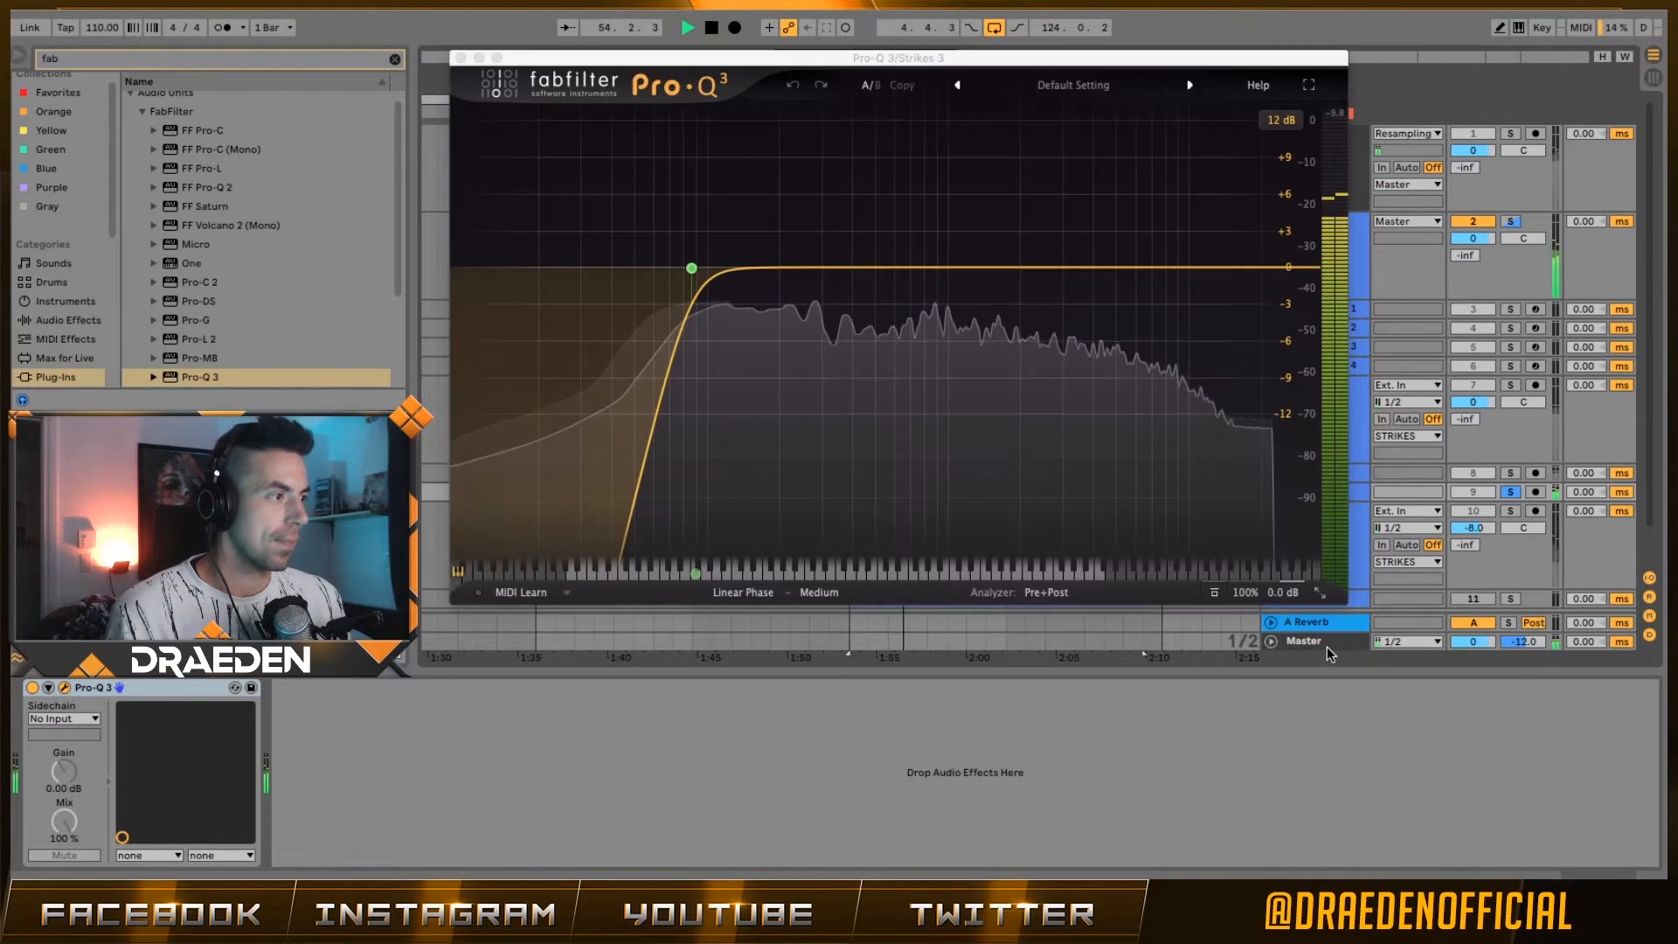
{"action": "left_click", "coordinate": [1325, 643]}
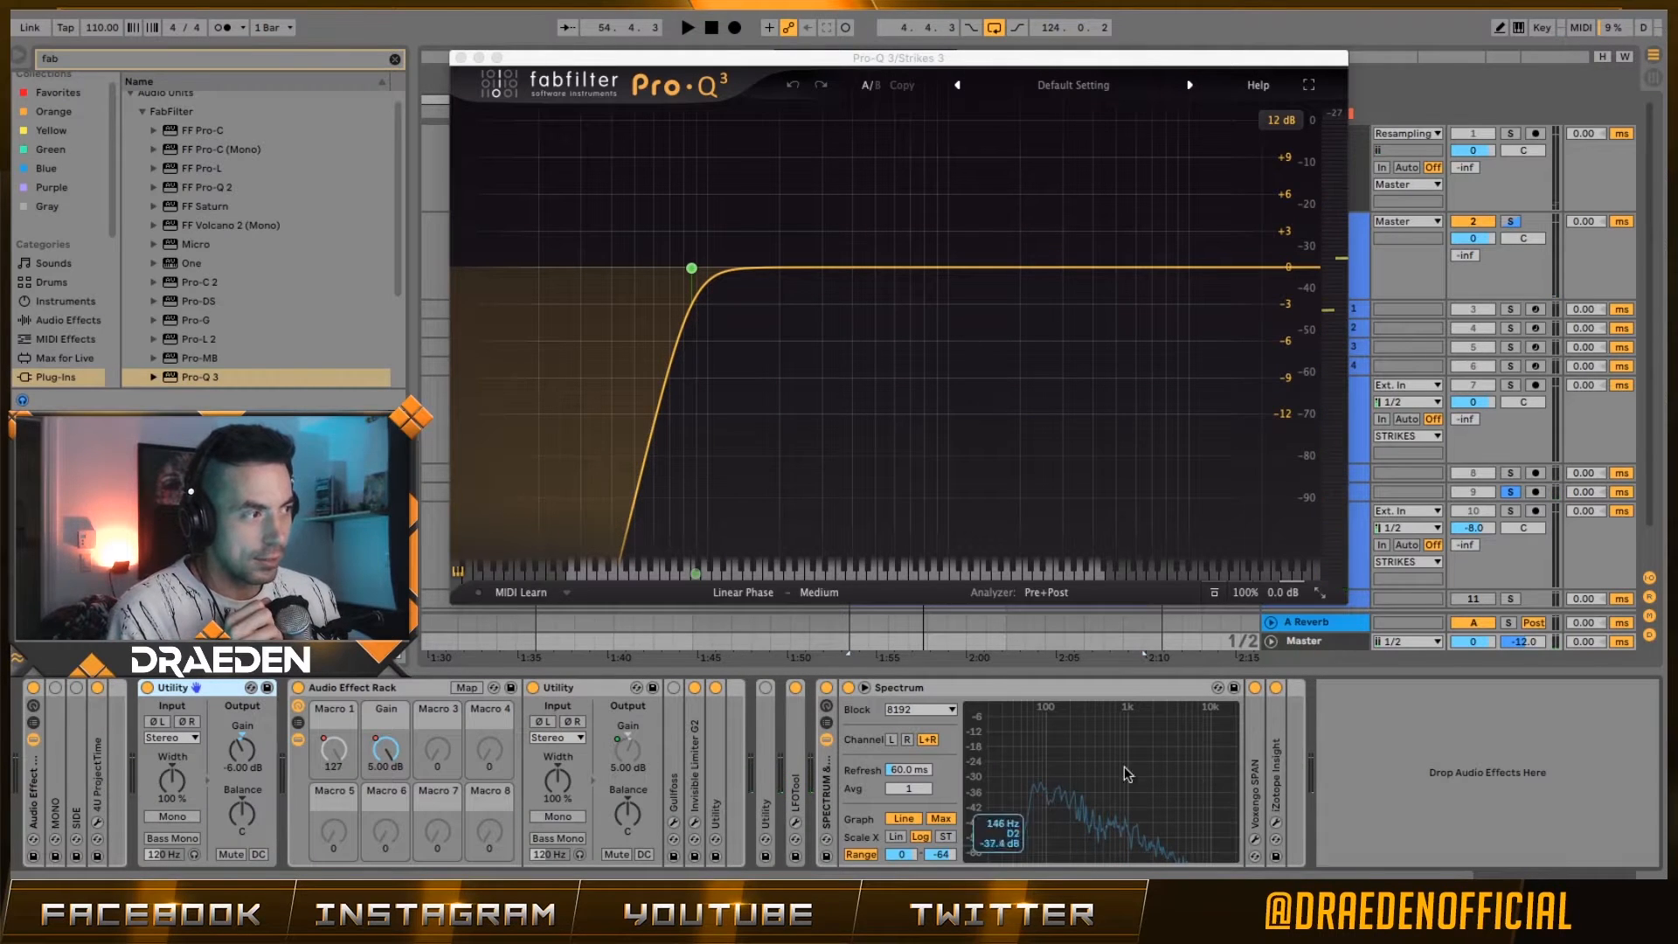
{"action": "left_click_drag", "start_coordinate": [1107, 52], "coordinate": [1083, 0]}
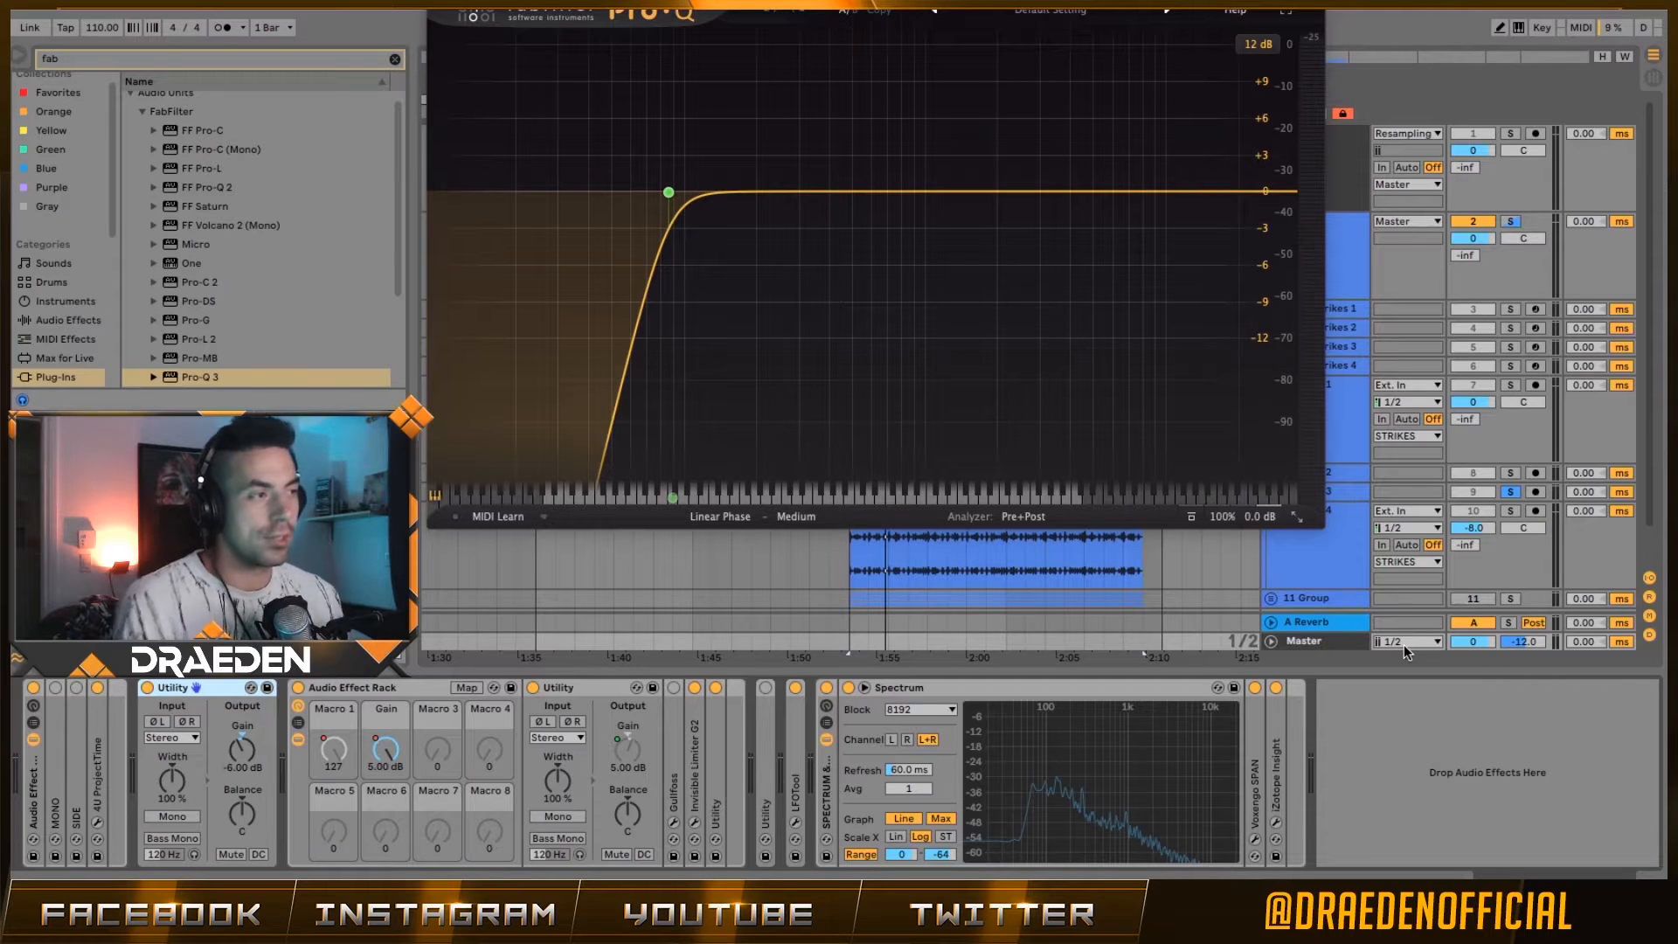
{"action": "key", "text": "space"}
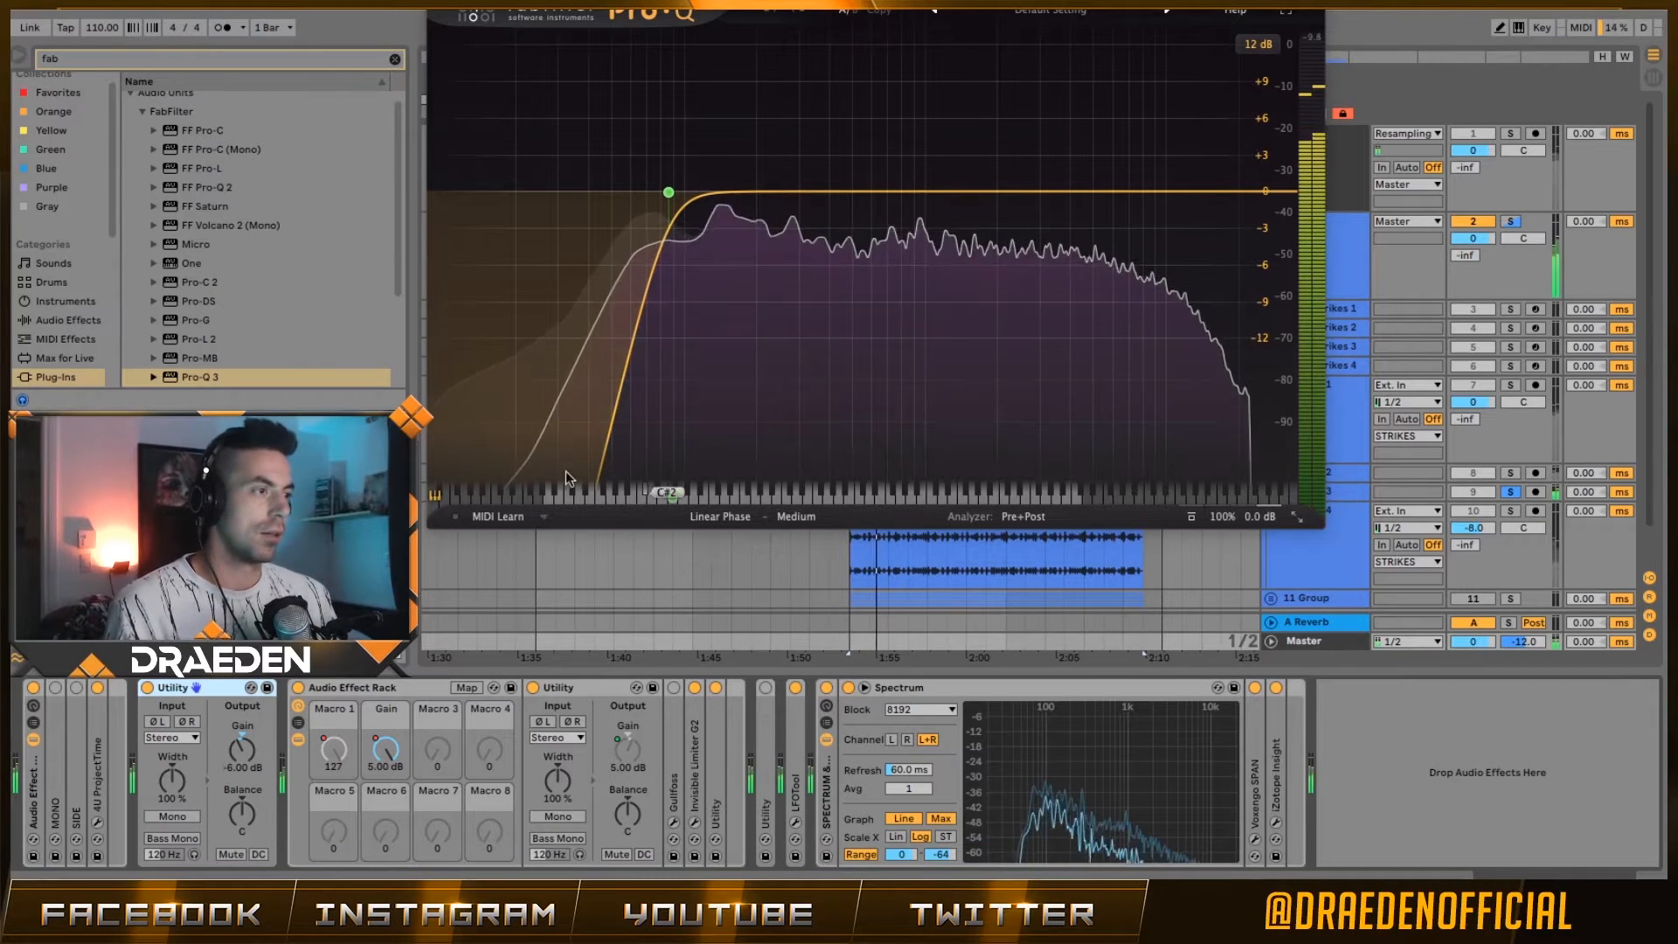
- Compare Strikes 3 with its low cut bypassed and enabled, and add Strikes 1 and Strikes 2 to the solo
{"action": "left_click", "coordinate": [669, 190]}
{"action": "left_click", "coordinate": [617, 123]}
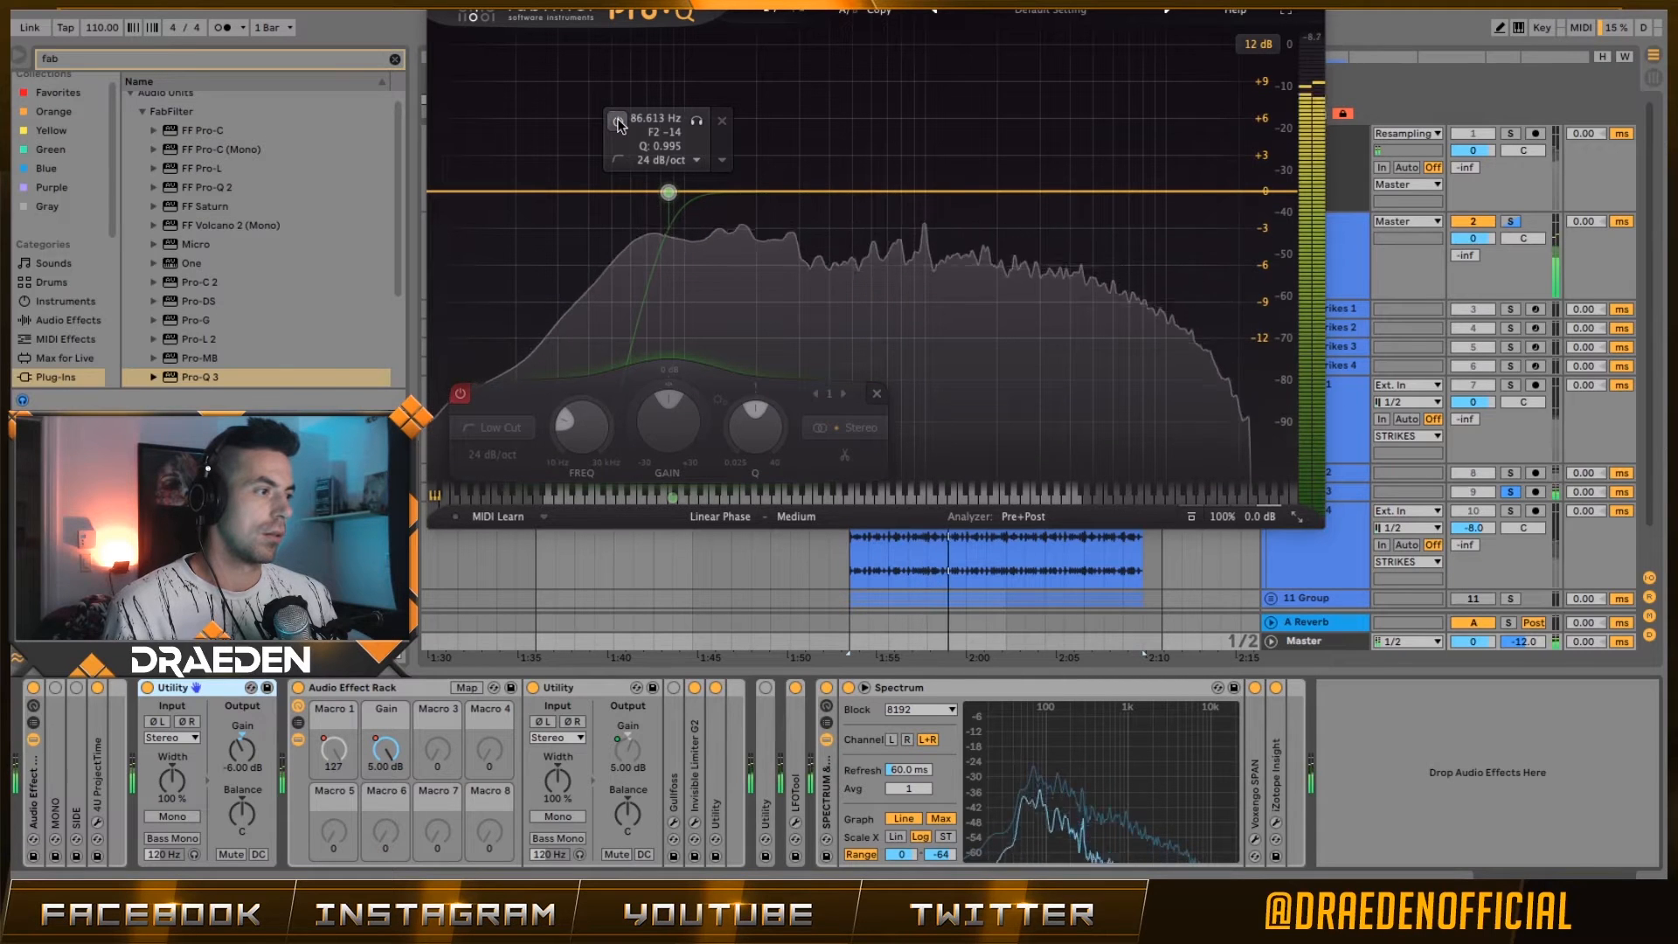
{"action": "left_click", "coordinate": [617, 122]}
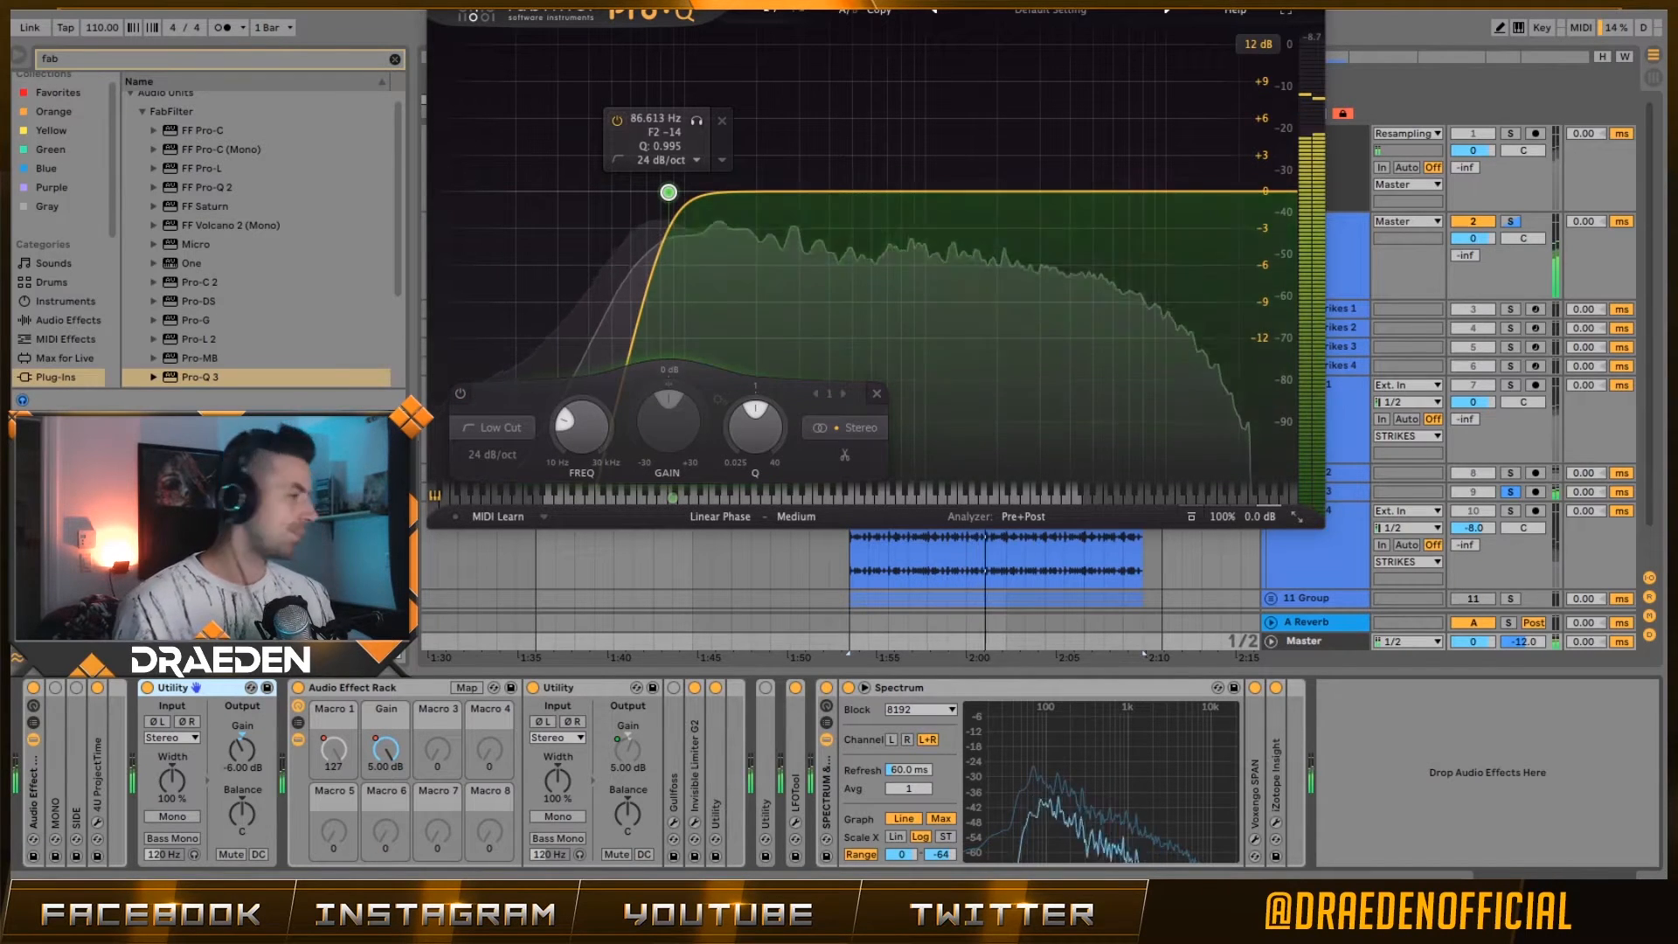
{"action": "left_click", "coordinate": [1511, 385]}
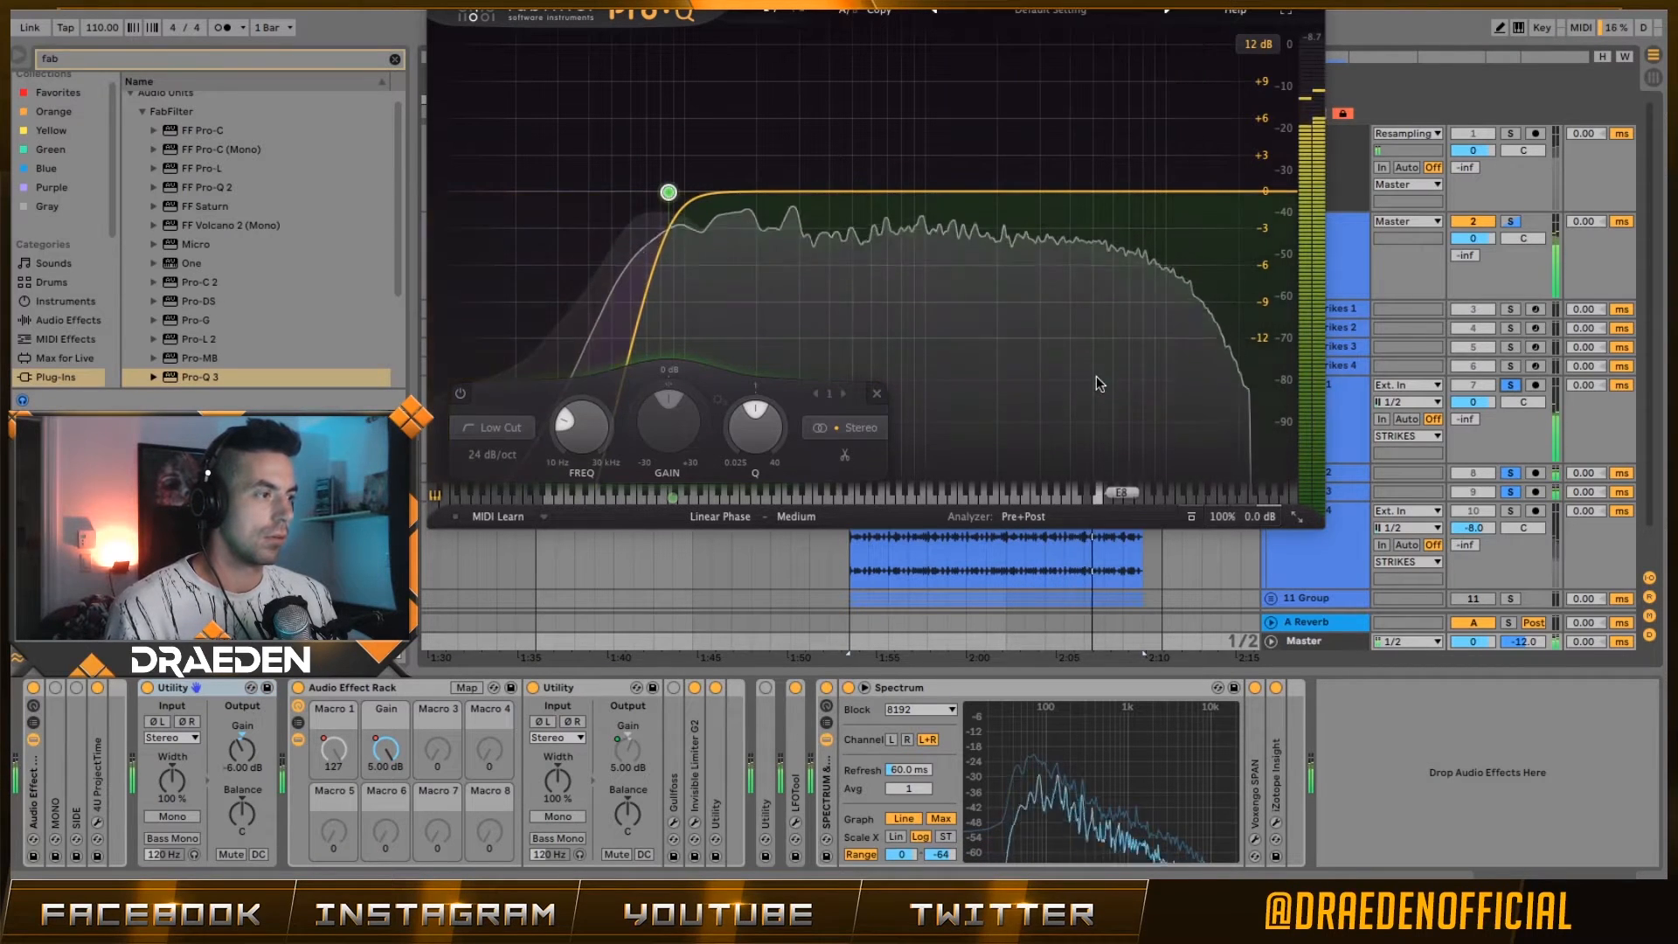
- Copy the Pro-Q 3 from Strikes 3 onto the Strikes 4 track and solo Strikes 4
{"action": "mouse_move", "coordinate": [1103, 380]}
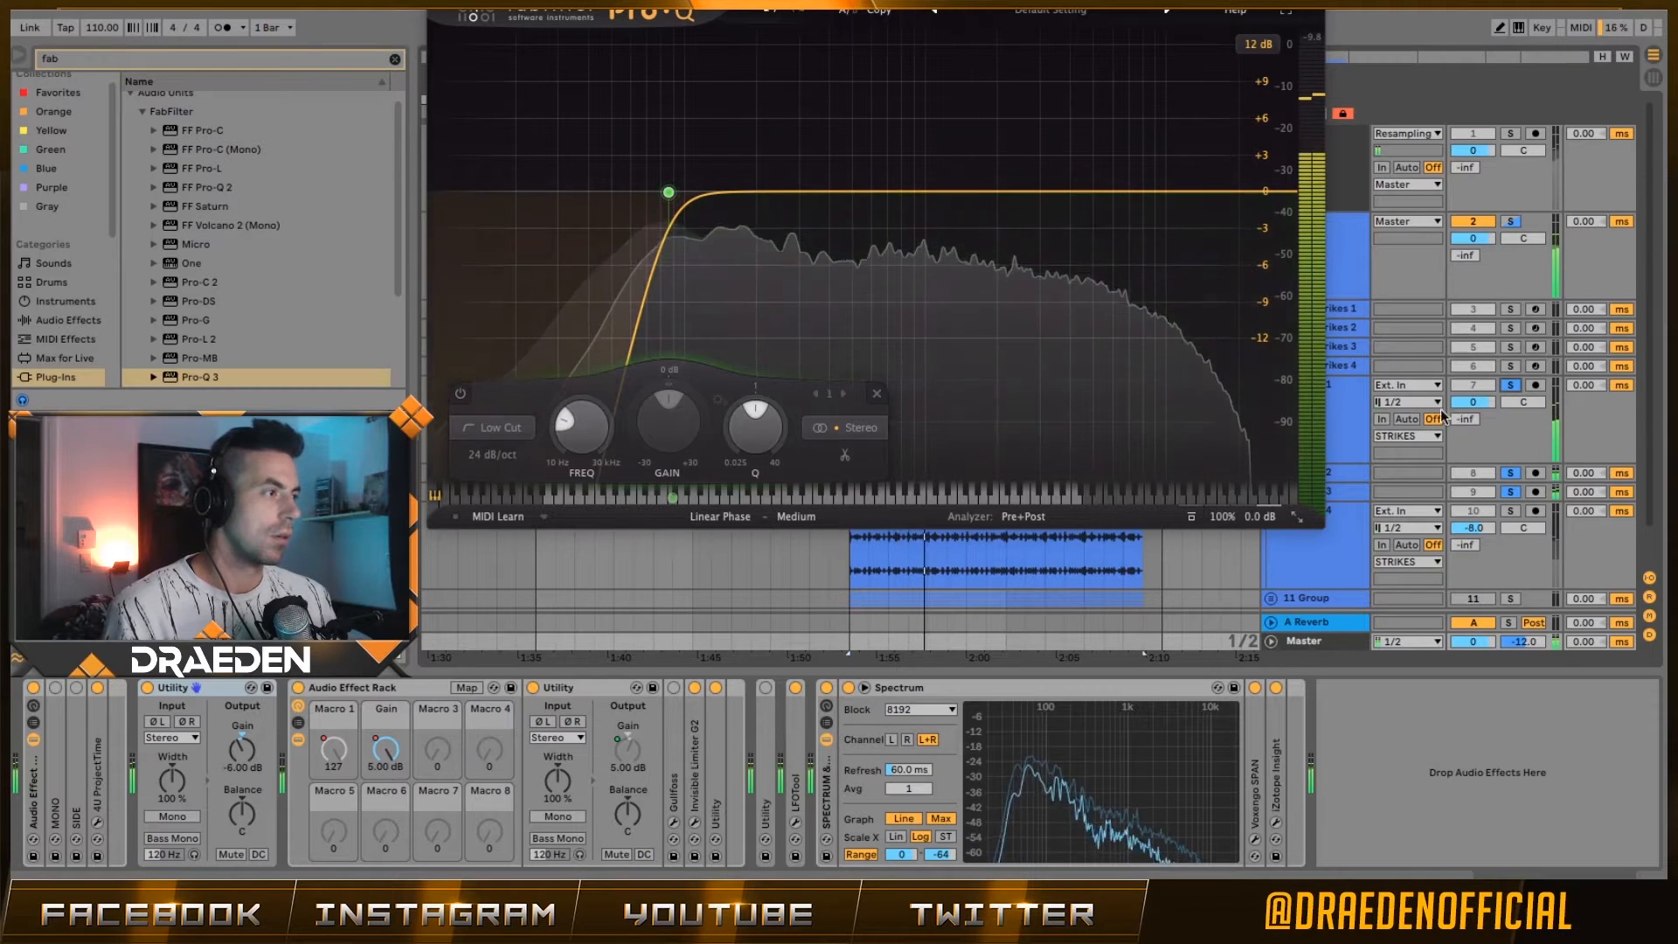
{"action": "left_click", "coordinate": [1350, 493]}
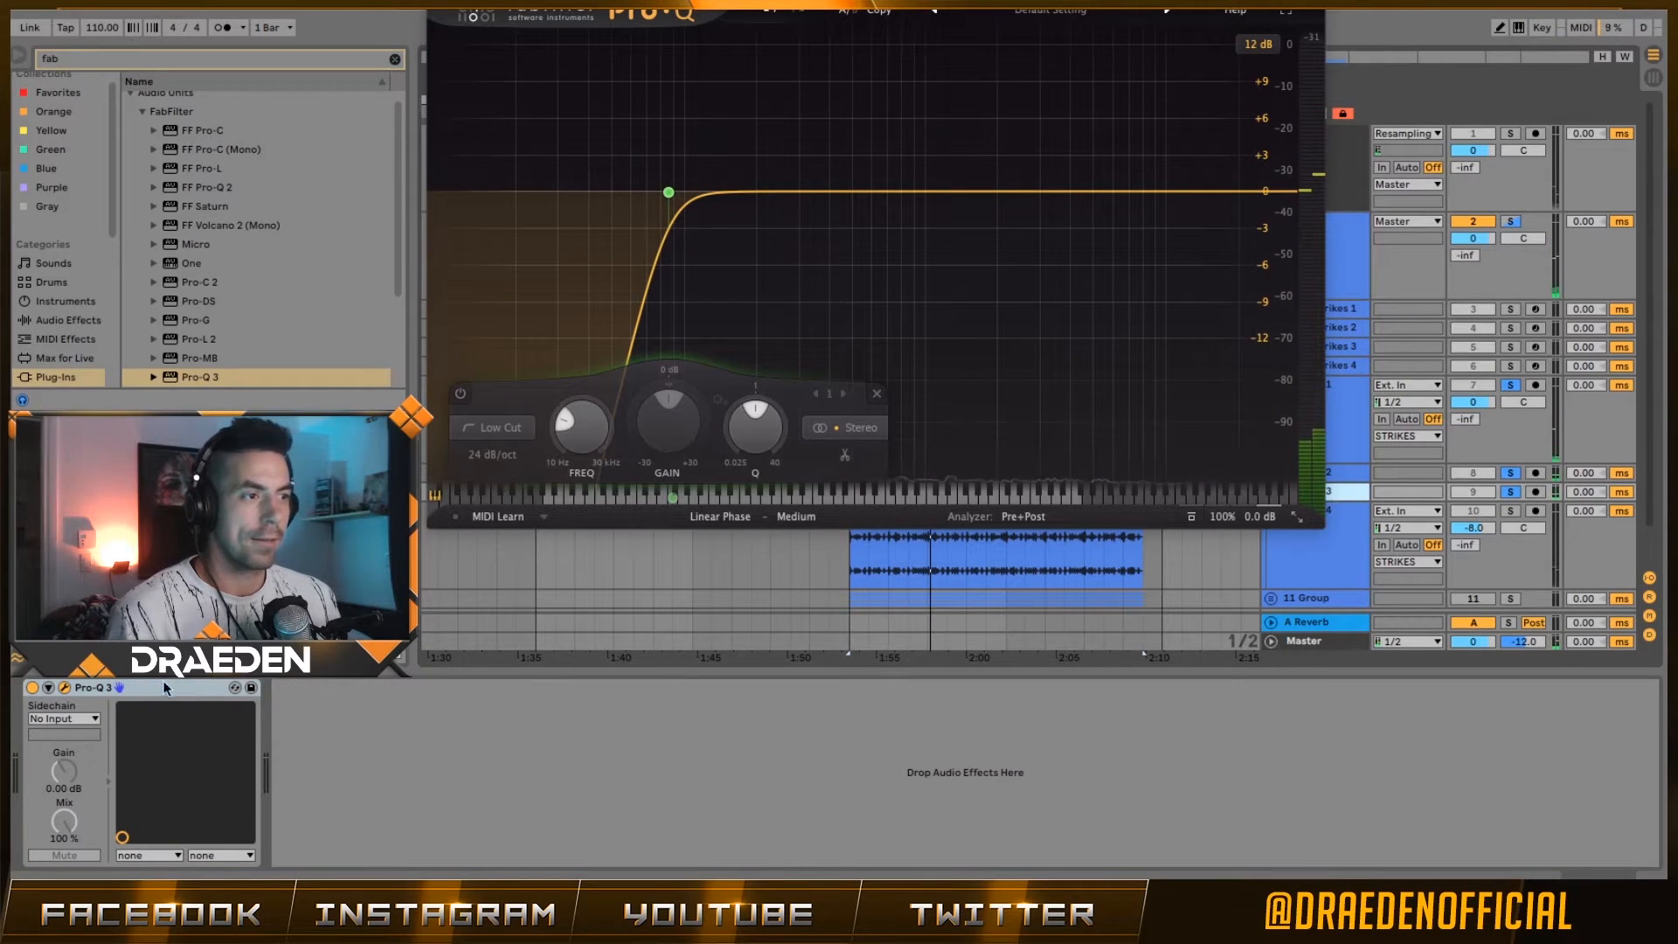
{"action": "left_click_drag", "start_coordinate": [166, 687], "coordinate": [1303, 599]}
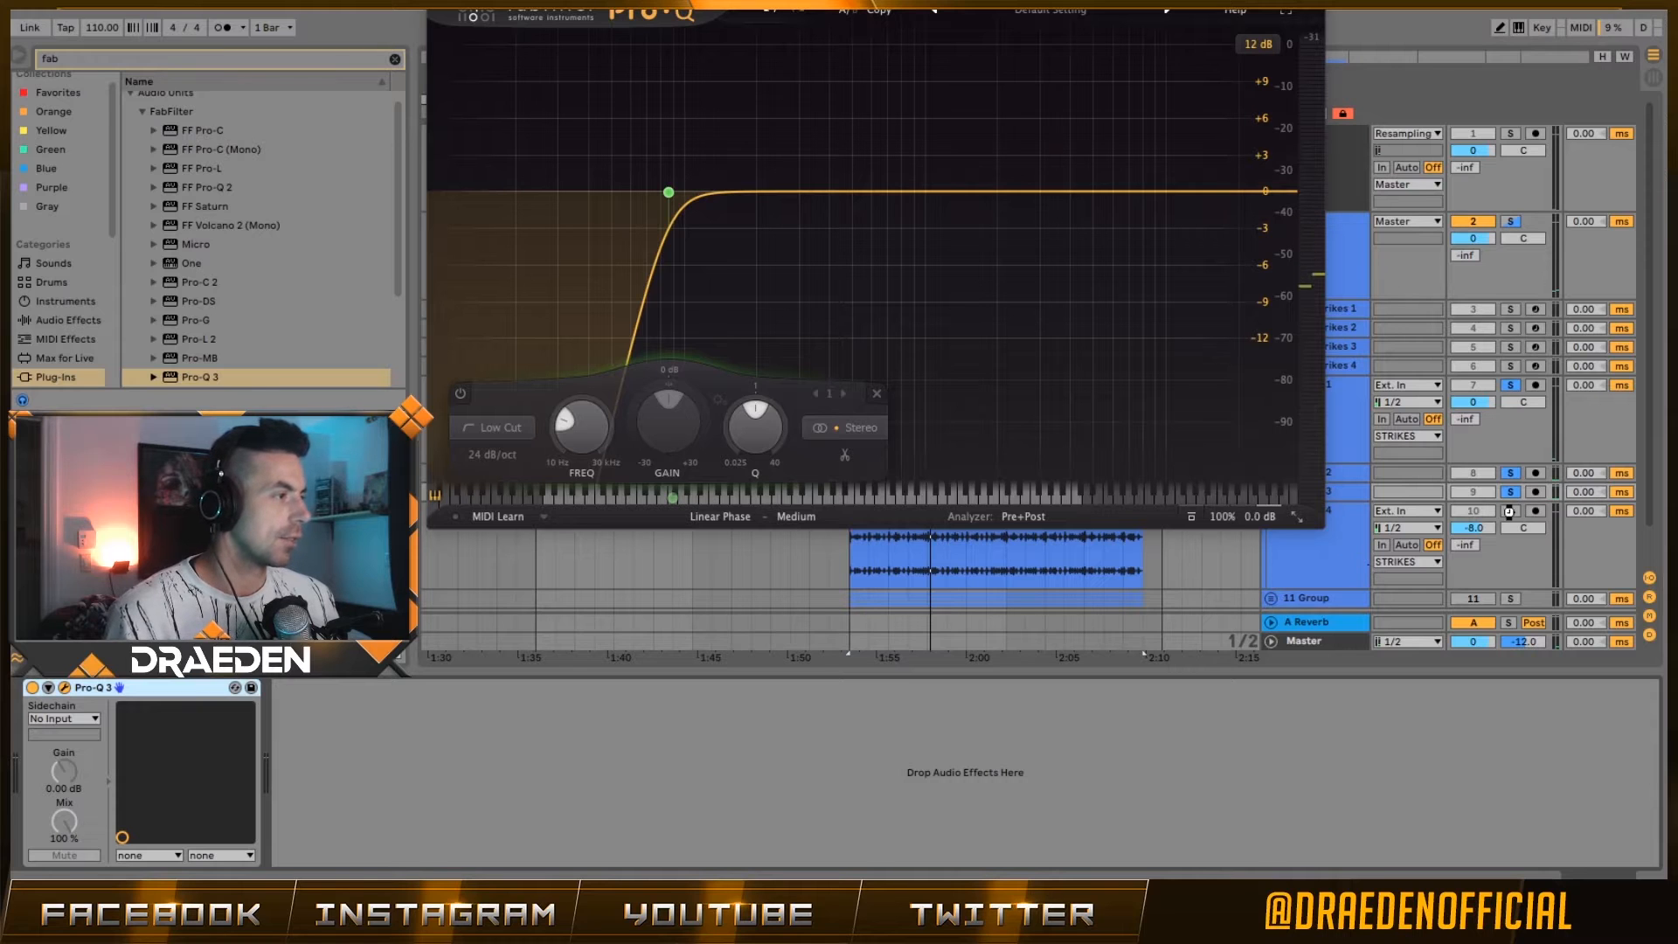
{"action": "left_click", "coordinate": [1509, 512]}
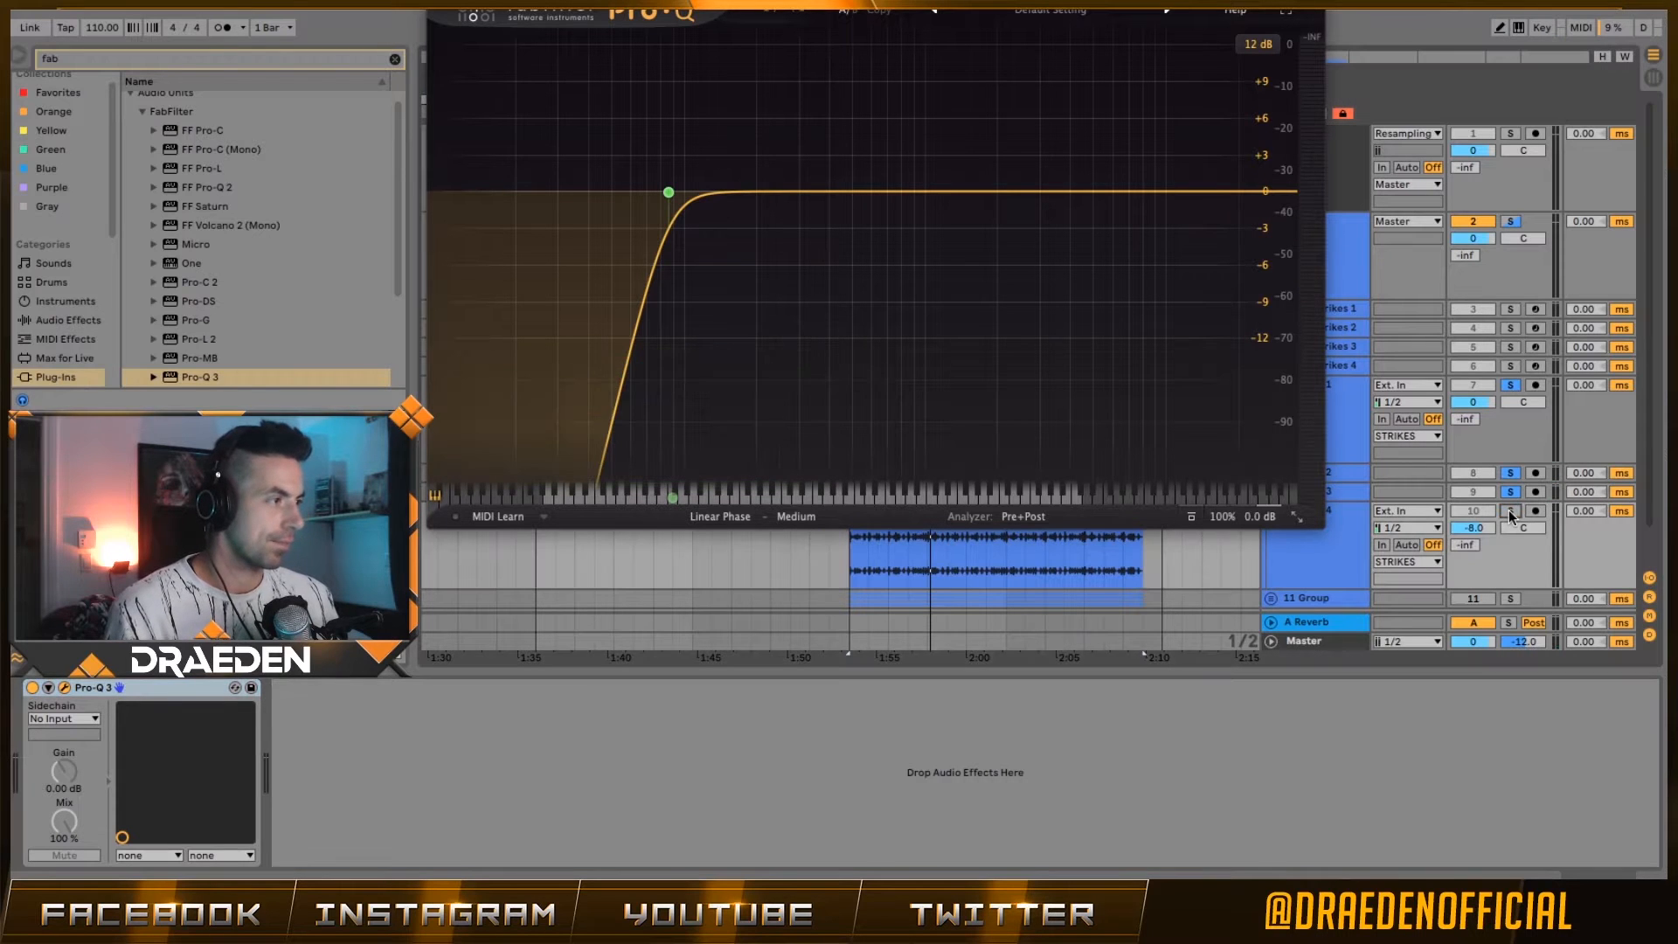
- Sweep the Strikes 4 low cut between about 95 Hz and 225 Hz during playback, settling on about 229 Hz
{"action": "left_click", "coordinate": [668, 191]}
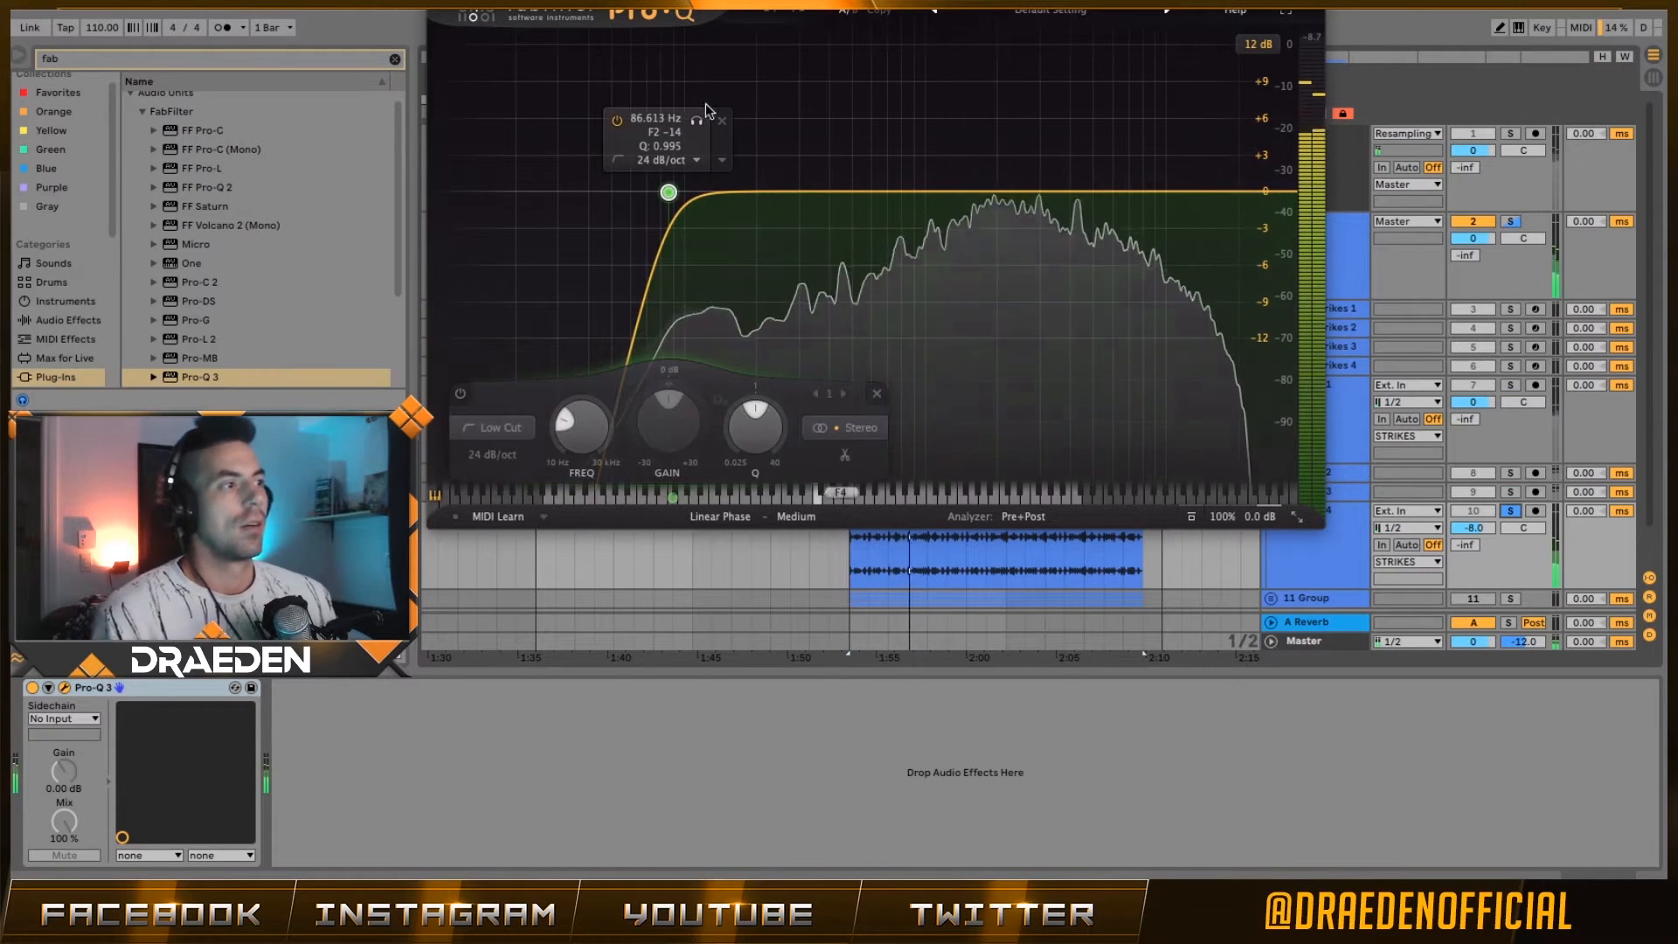
{"action": "left_click_drag", "start_coordinate": [697, 120], "coordinate": [775, 202]}
{"action": "key", "text": "space"}
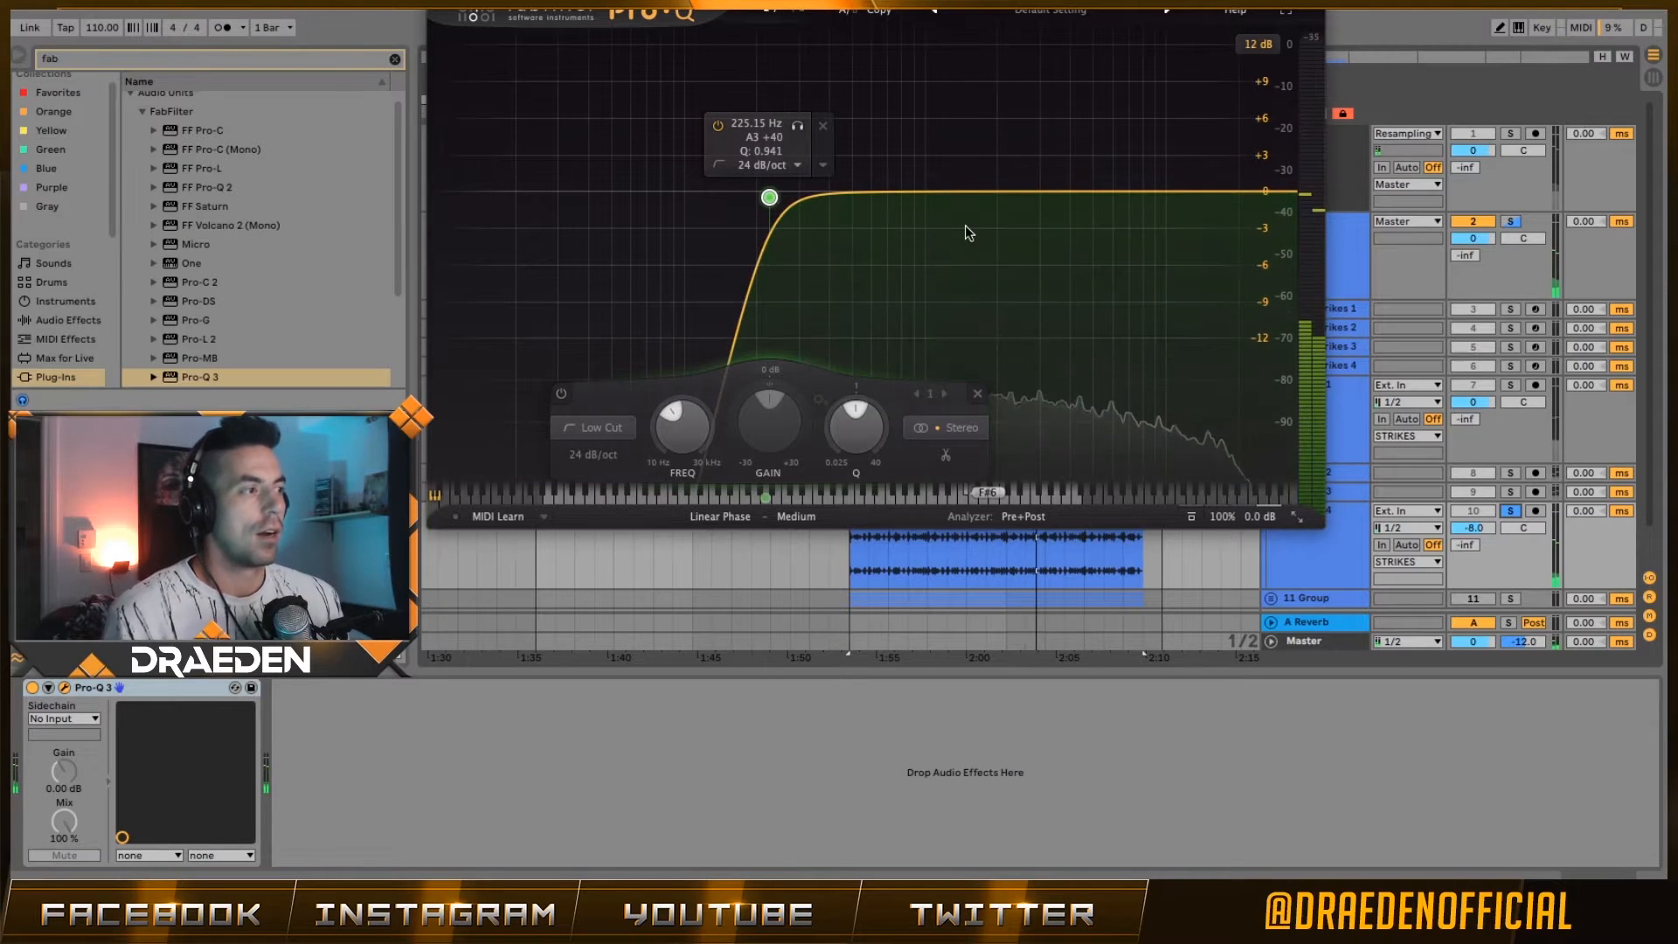
{"action": "key", "text": "space"}
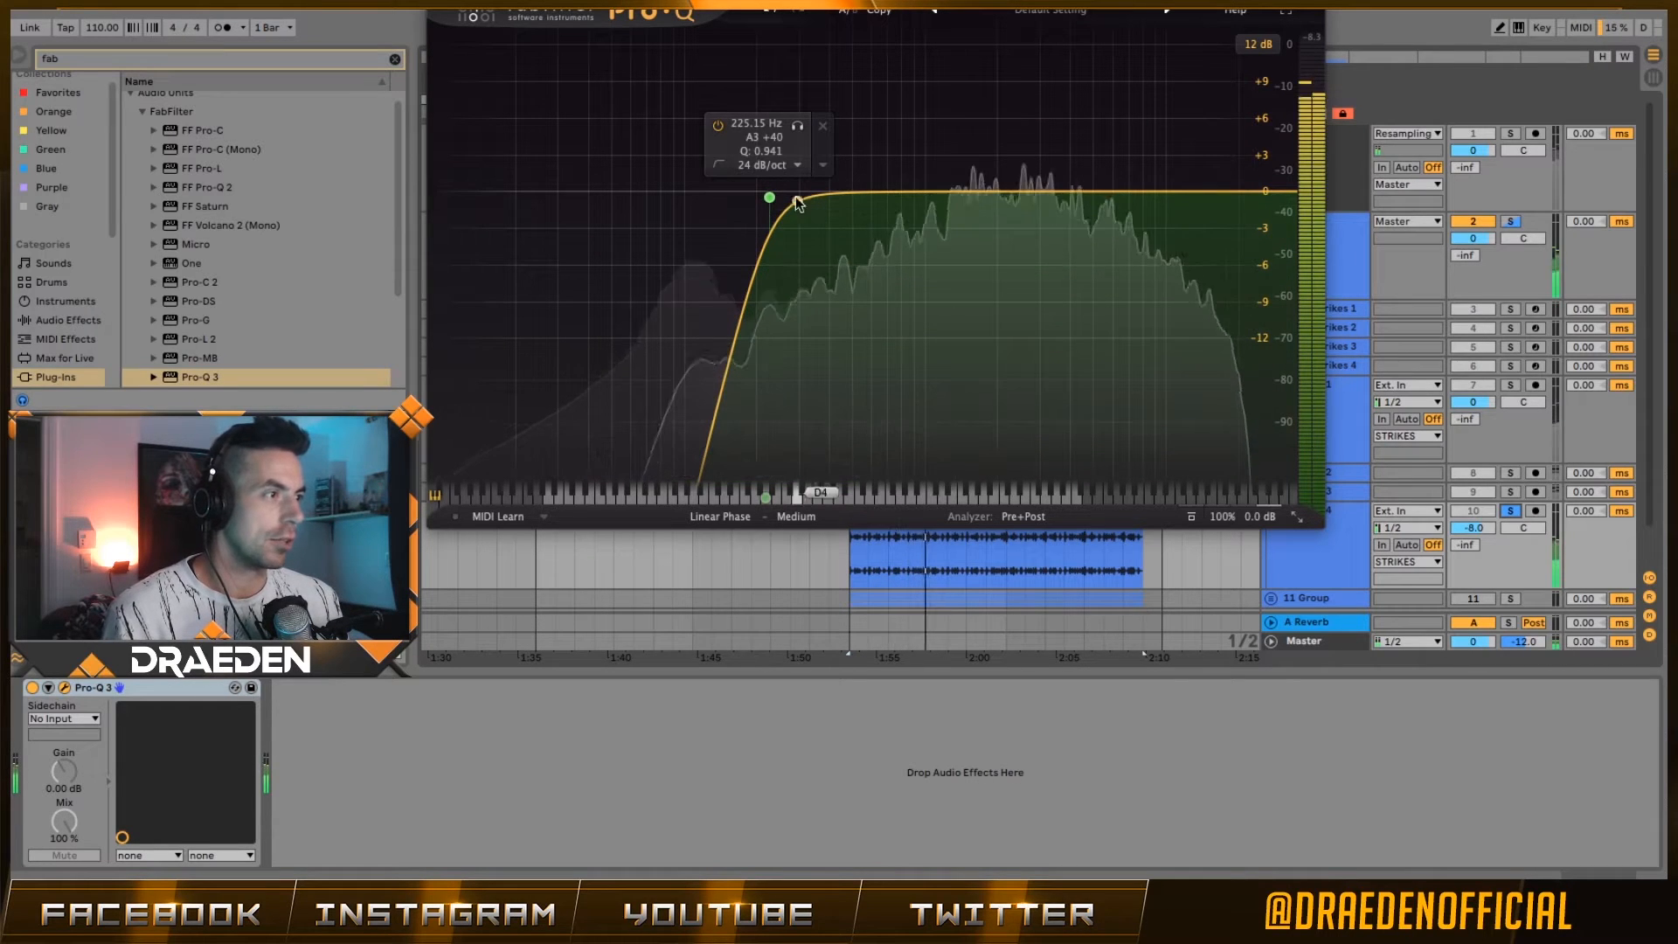
{"action": "left_click_drag", "start_coordinate": [771, 198], "coordinate": [678, 192]}
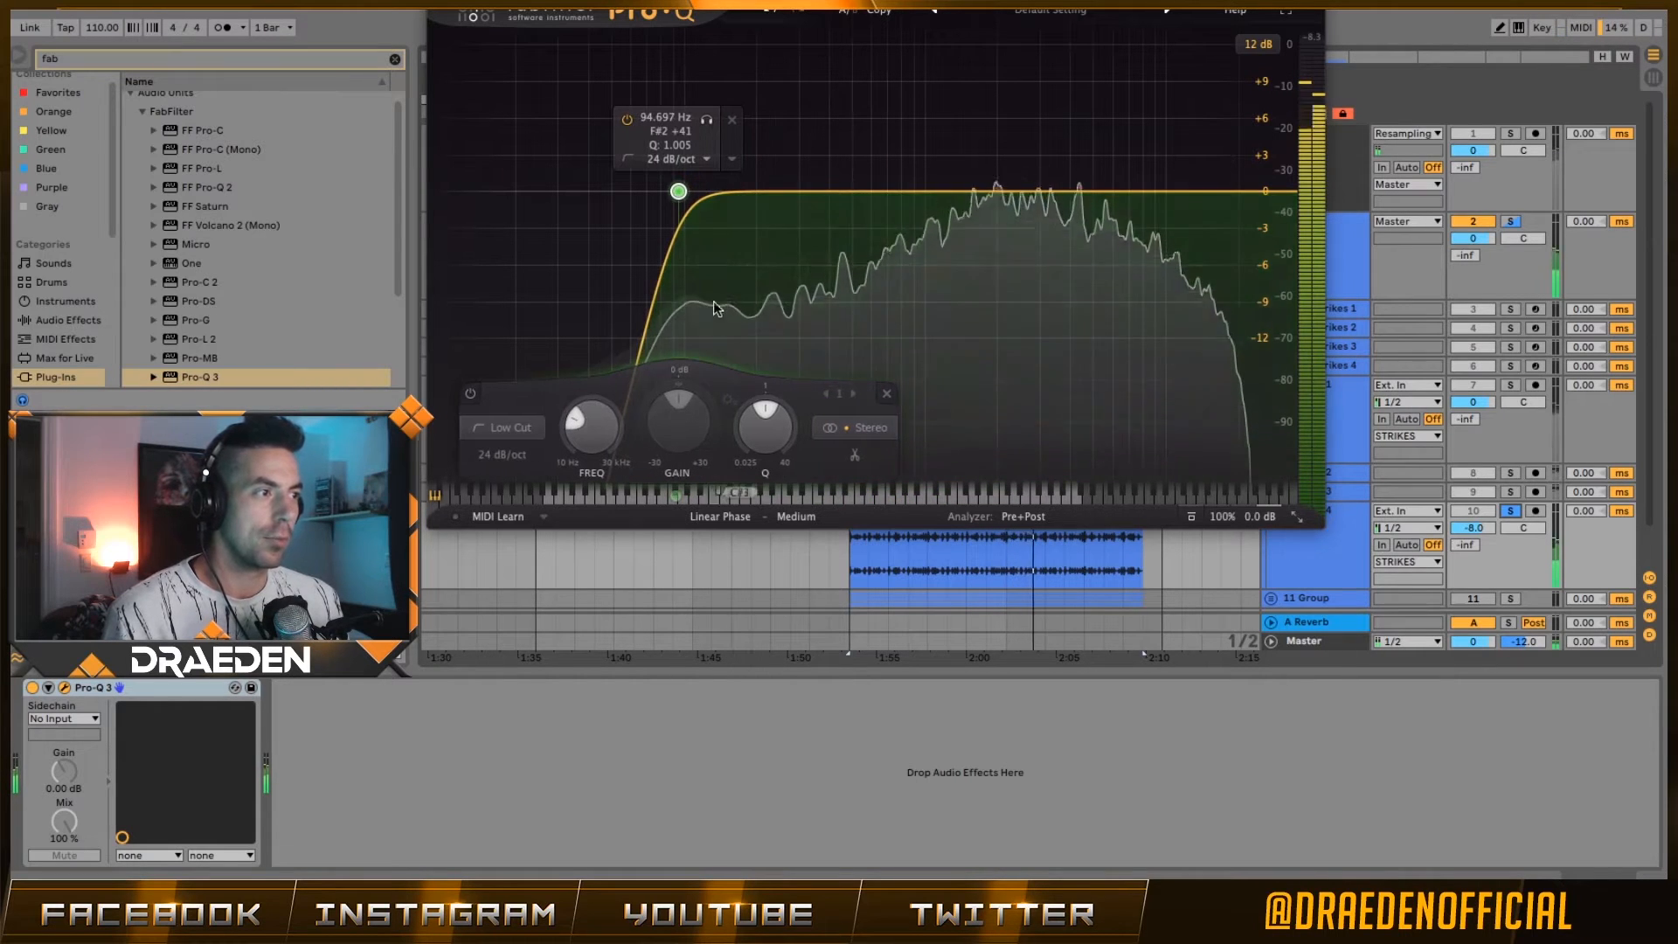
{"action": "left_click_drag", "start_coordinate": [711, 123], "coordinate": [815, 143]}
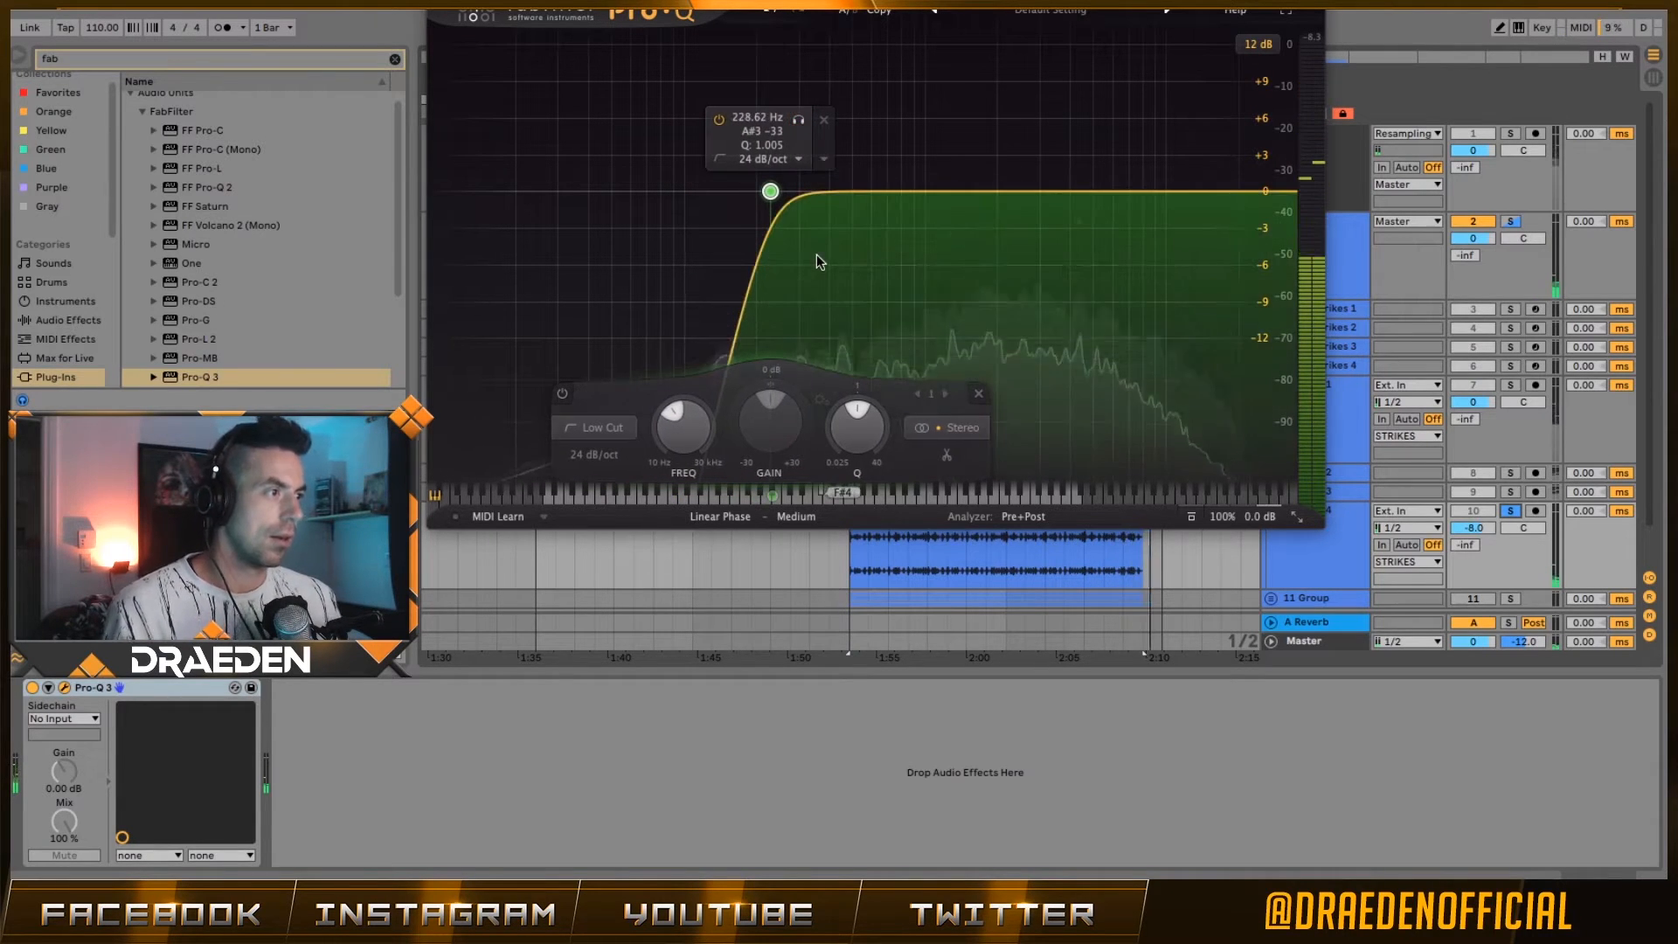
- Compare Strikes 4 with its EQ bypassed, nudge the low cut slightly higher, then stop playback and close the EQ windows
{"action": "left_click", "coordinate": [33, 688]}
{"action": "mouse_move", "coordinate": [787, 187]}
{"action": "left_mouse_down"}
{"action": "mouse_move", "coordinate": [778, 122]}
{"action": "mouse_move", "coordinate": [831, 105]}
{"action": "mouse_move", "coordinate": [824, 35]}
{"action": "mouse_move", "coordinate": [818, 50]}
{"action": "mouse_move", "coordinate": [798, 37]}
{"action": "mouse_move", "coordinate": [809, 189]}
{"action": "left_mouse_up"}
{"action": "left_click", "coordinate": [1017, 393]}
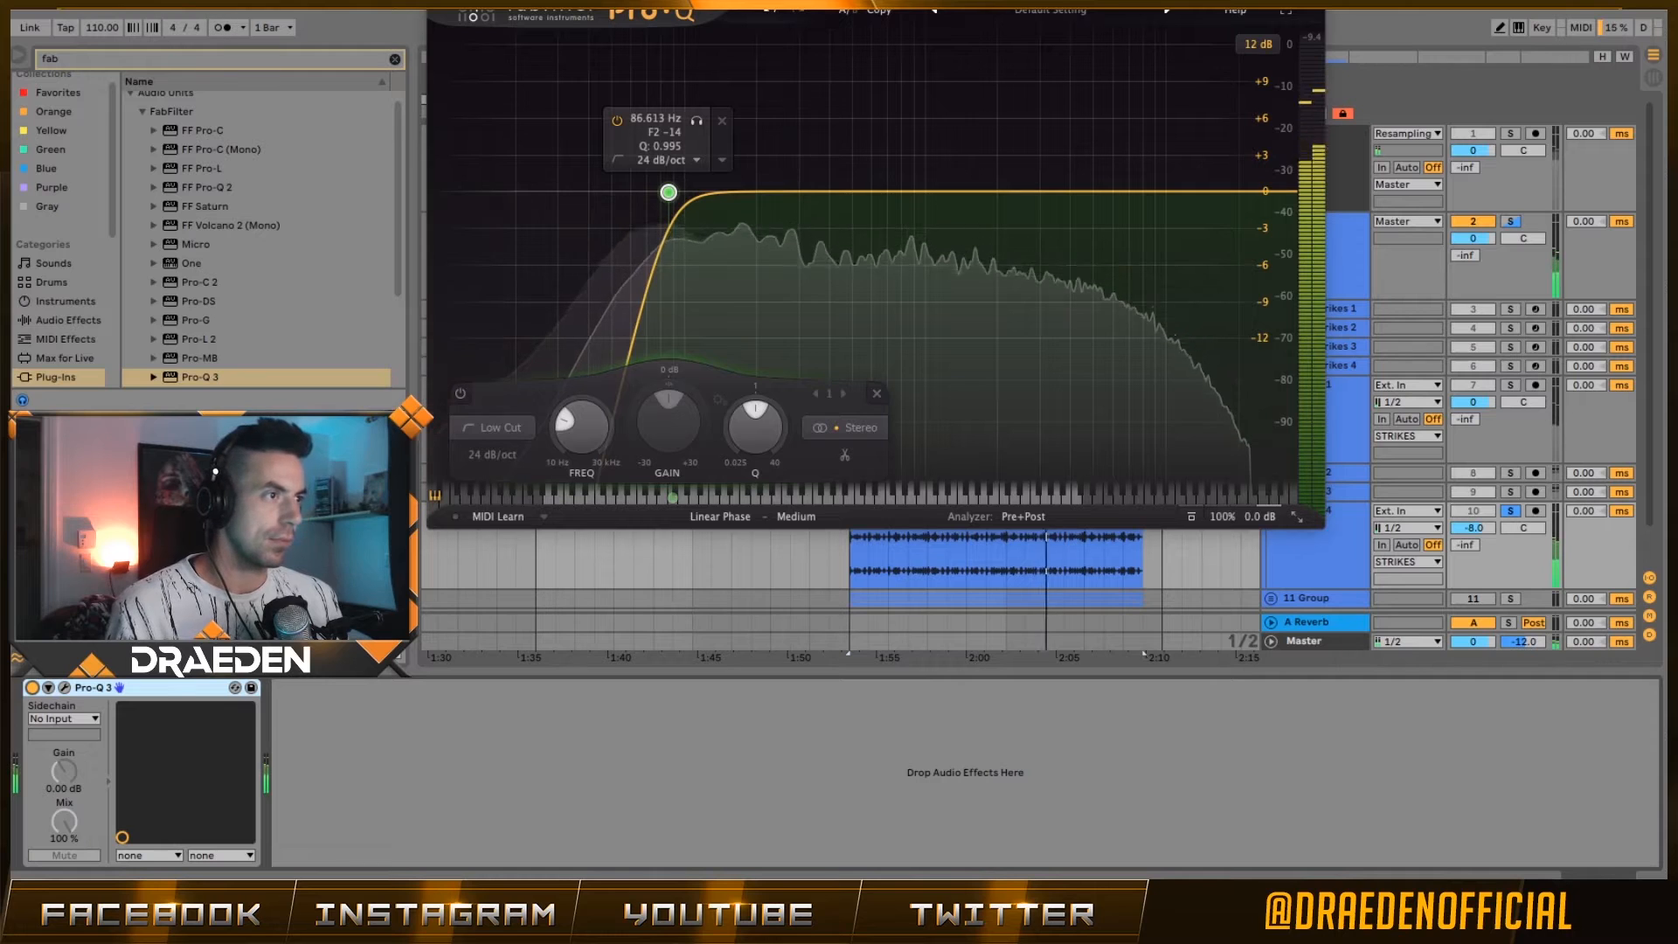
{"action": "left_click", "coordinate": [436, 5]}
{"action": "key", "text": "space"}
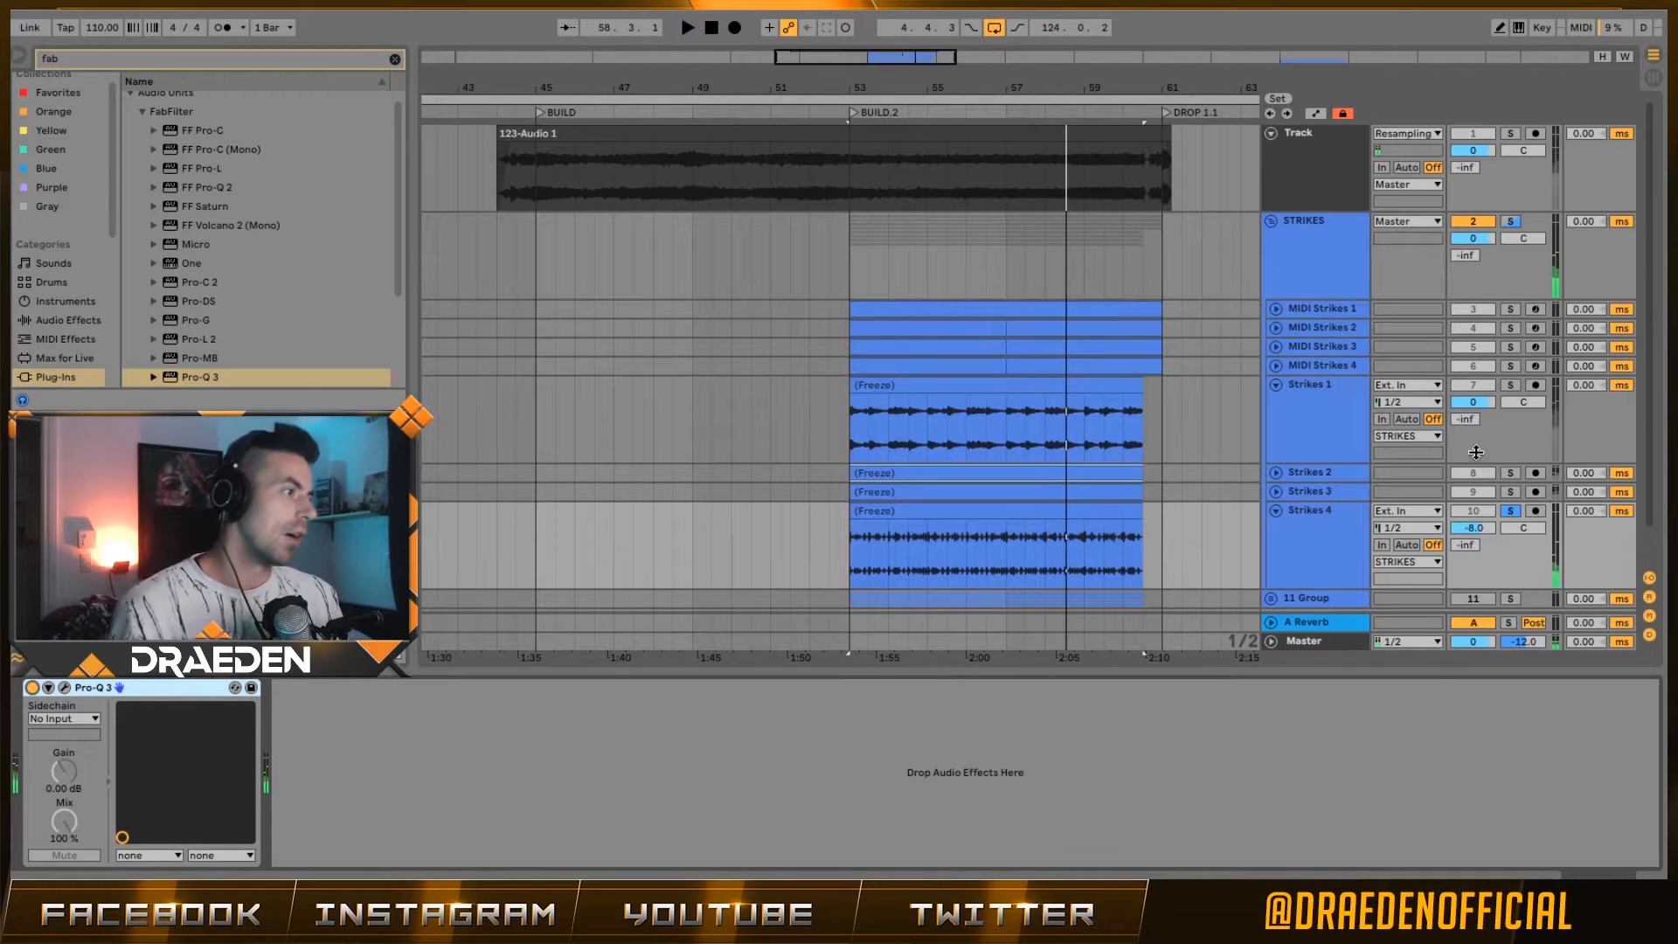
- Unsolo and fold the Strikes 4 track, and leave the Strikes 1 and Strikes 2 tracks unfolded
{"action": "left_click", "coordinate": [1509, 511]}
{"action": "left_click", "coordinate": [1276, 384]}
{"action": "left_click", "coordinate": [1276, 442]}
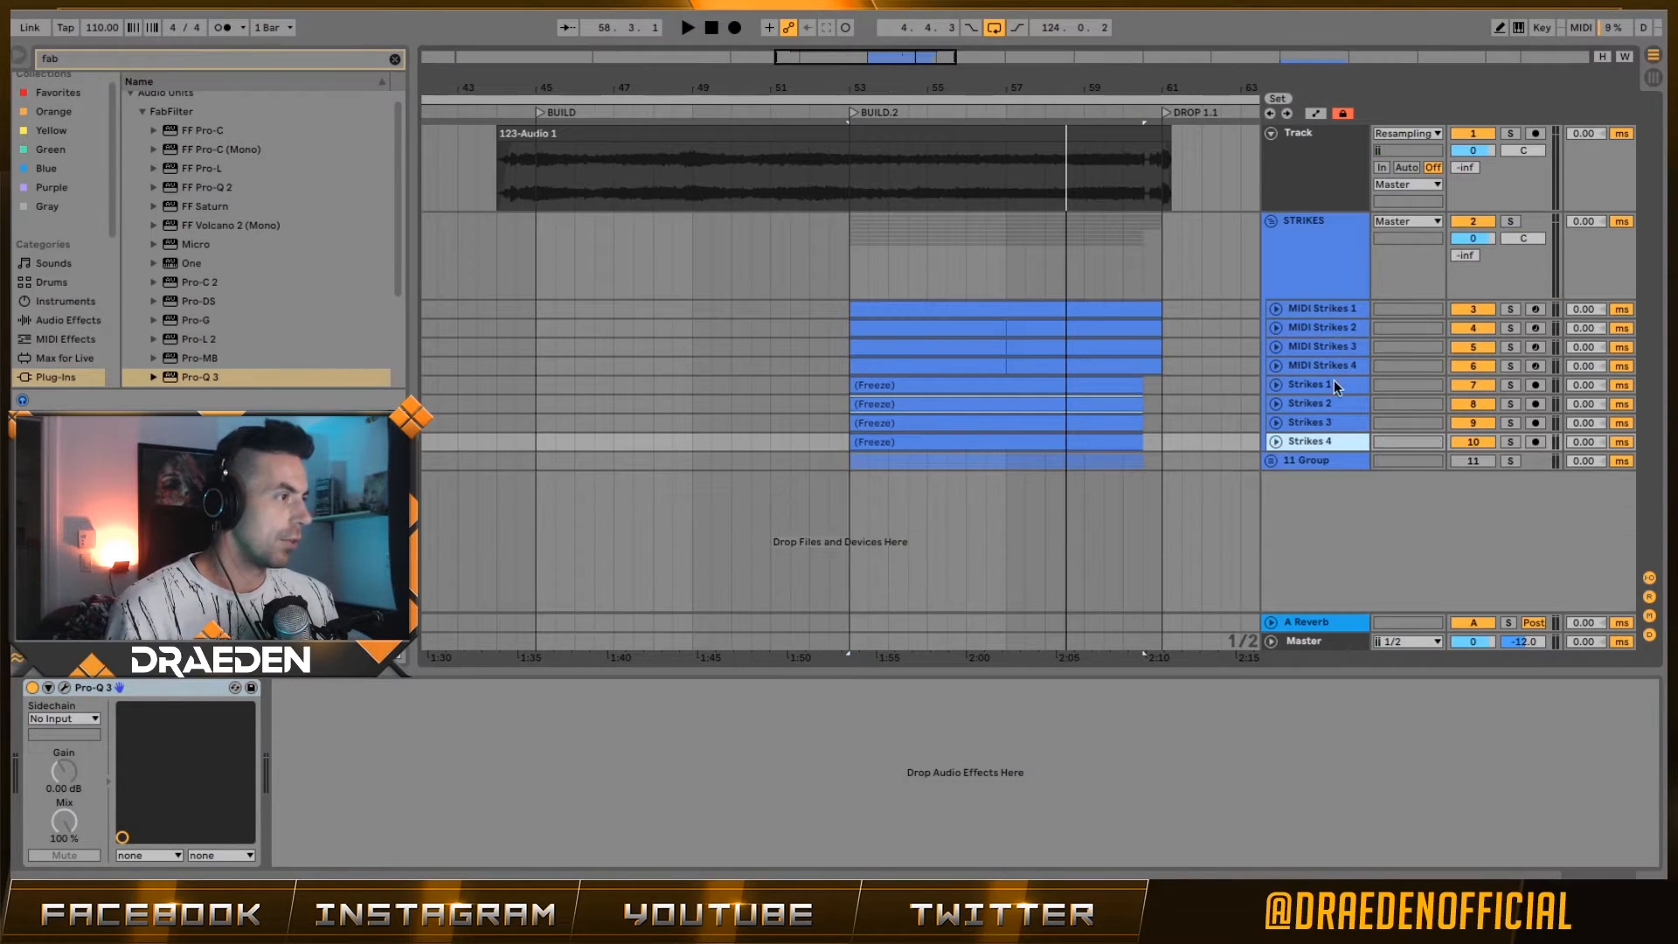
{"action": "left_click", "coordinate": [1334, 386]}
{"action": "left_click", "coordinate": [1277, 404]}
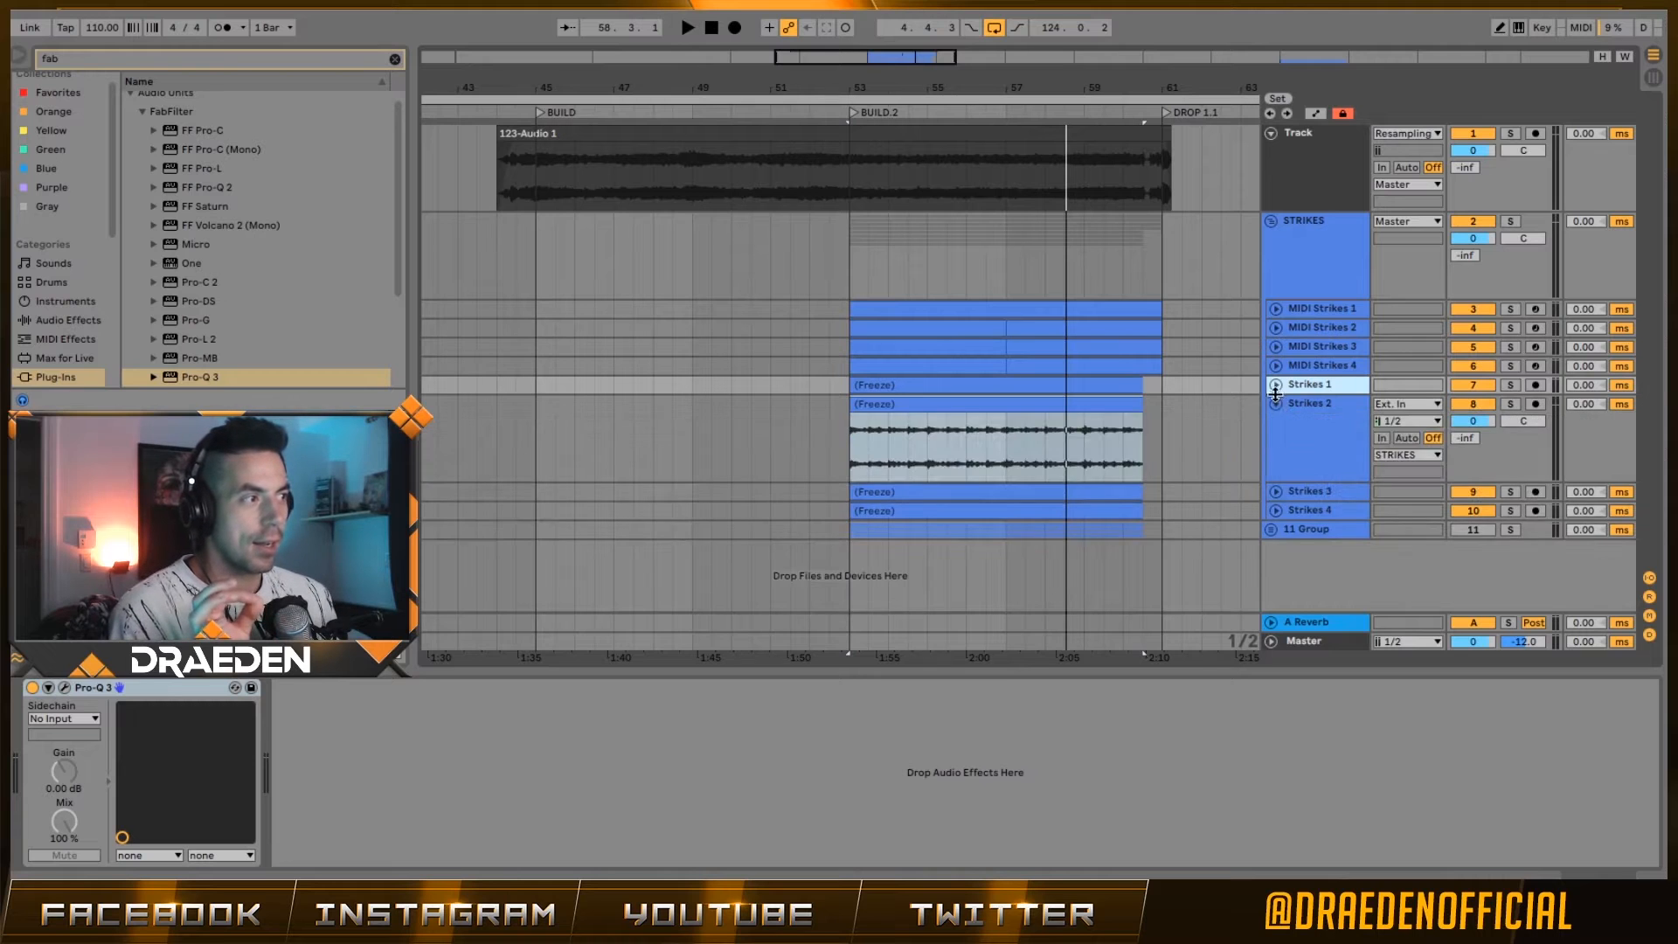
{"action": "left_click", "coordinate": [1276, 385]}
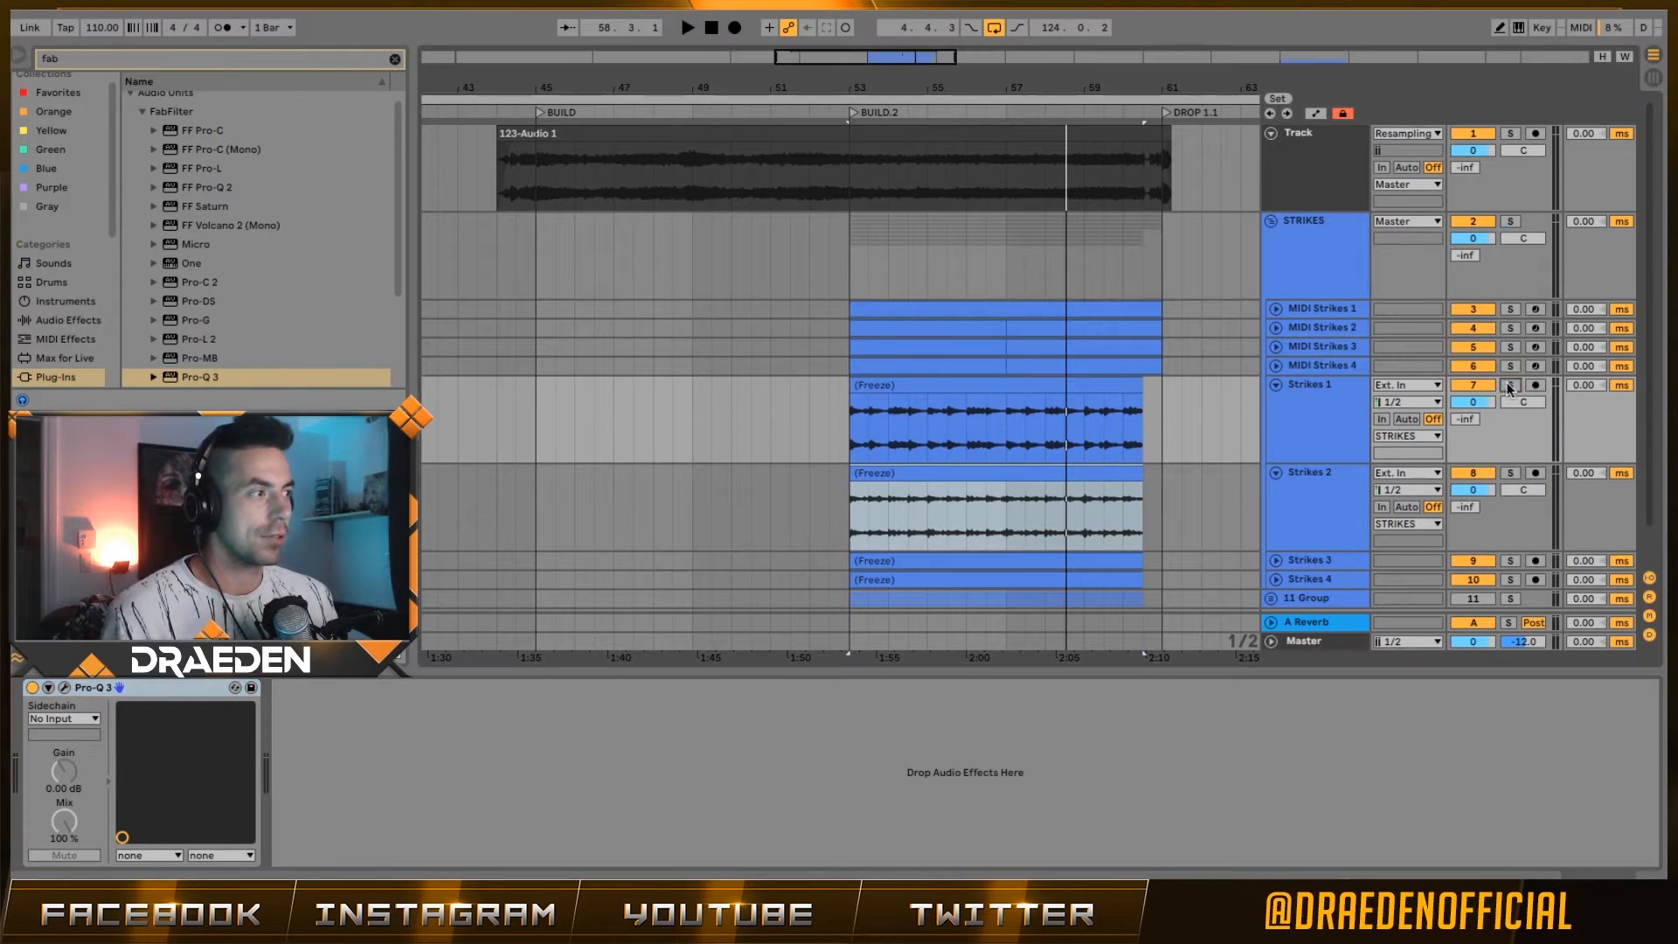
- Select the Strikes 1 track, solo it within the soloed STRIKES group, and start playback
{"action": "scroll", "coordinate": [910, 381], "scroll_direction": "down", "scroll_amount": 2}
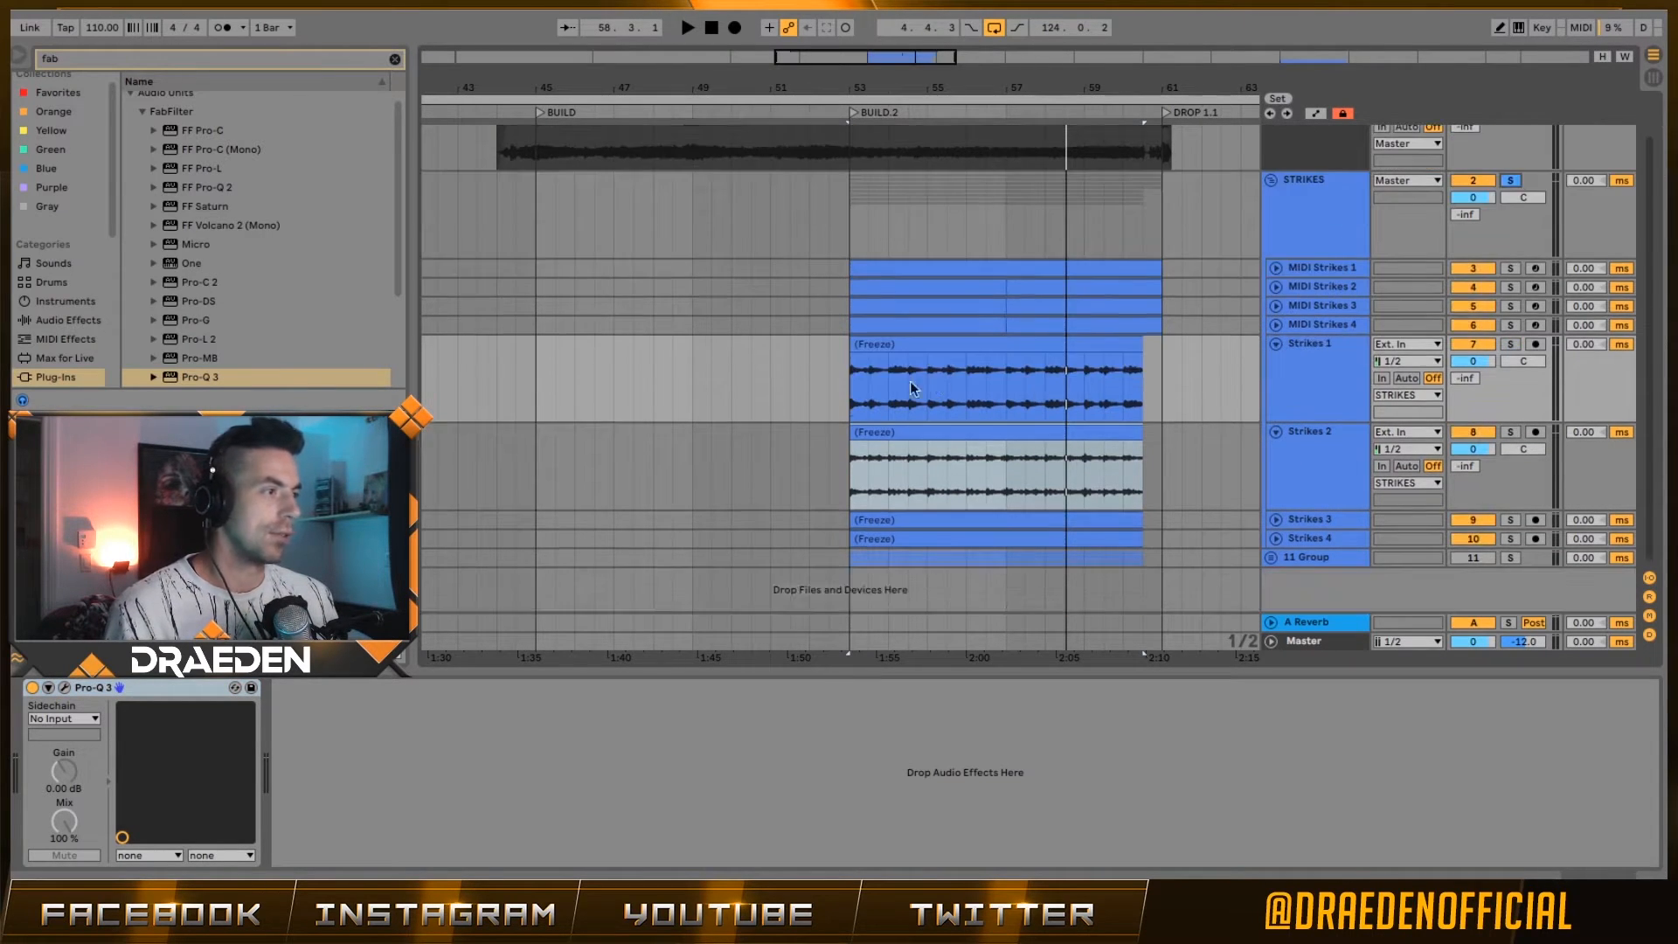
{"action": "left_click", "coordinate": [914, 336]}
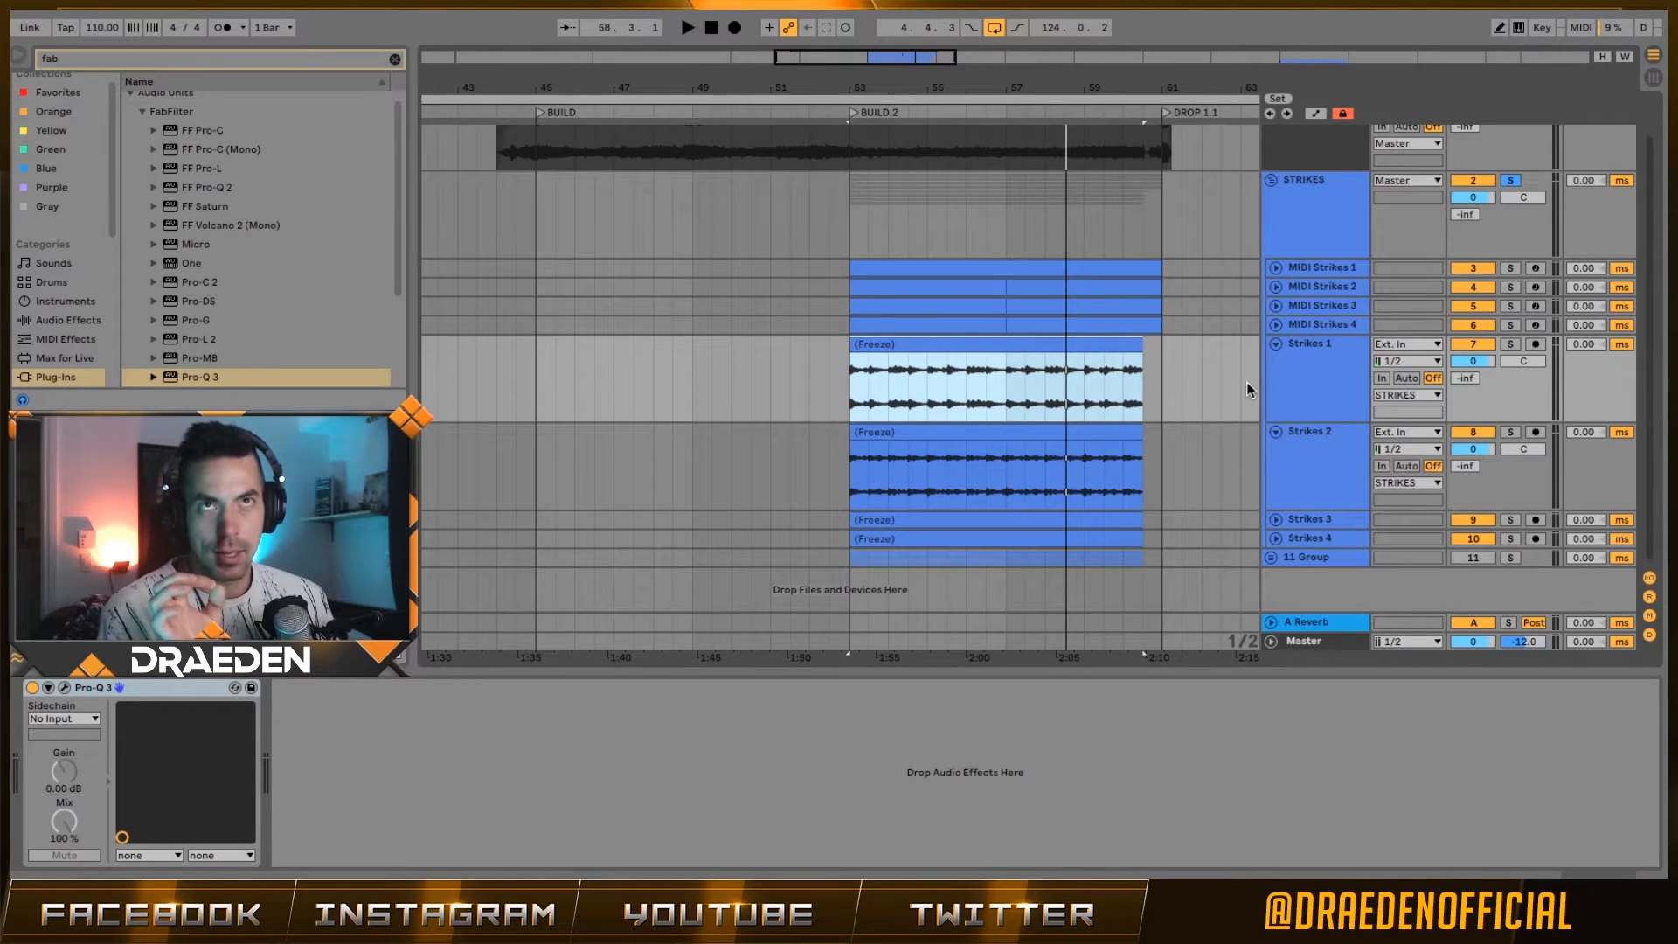
{"action": "left_click", "coordinate": [1351, 372]}
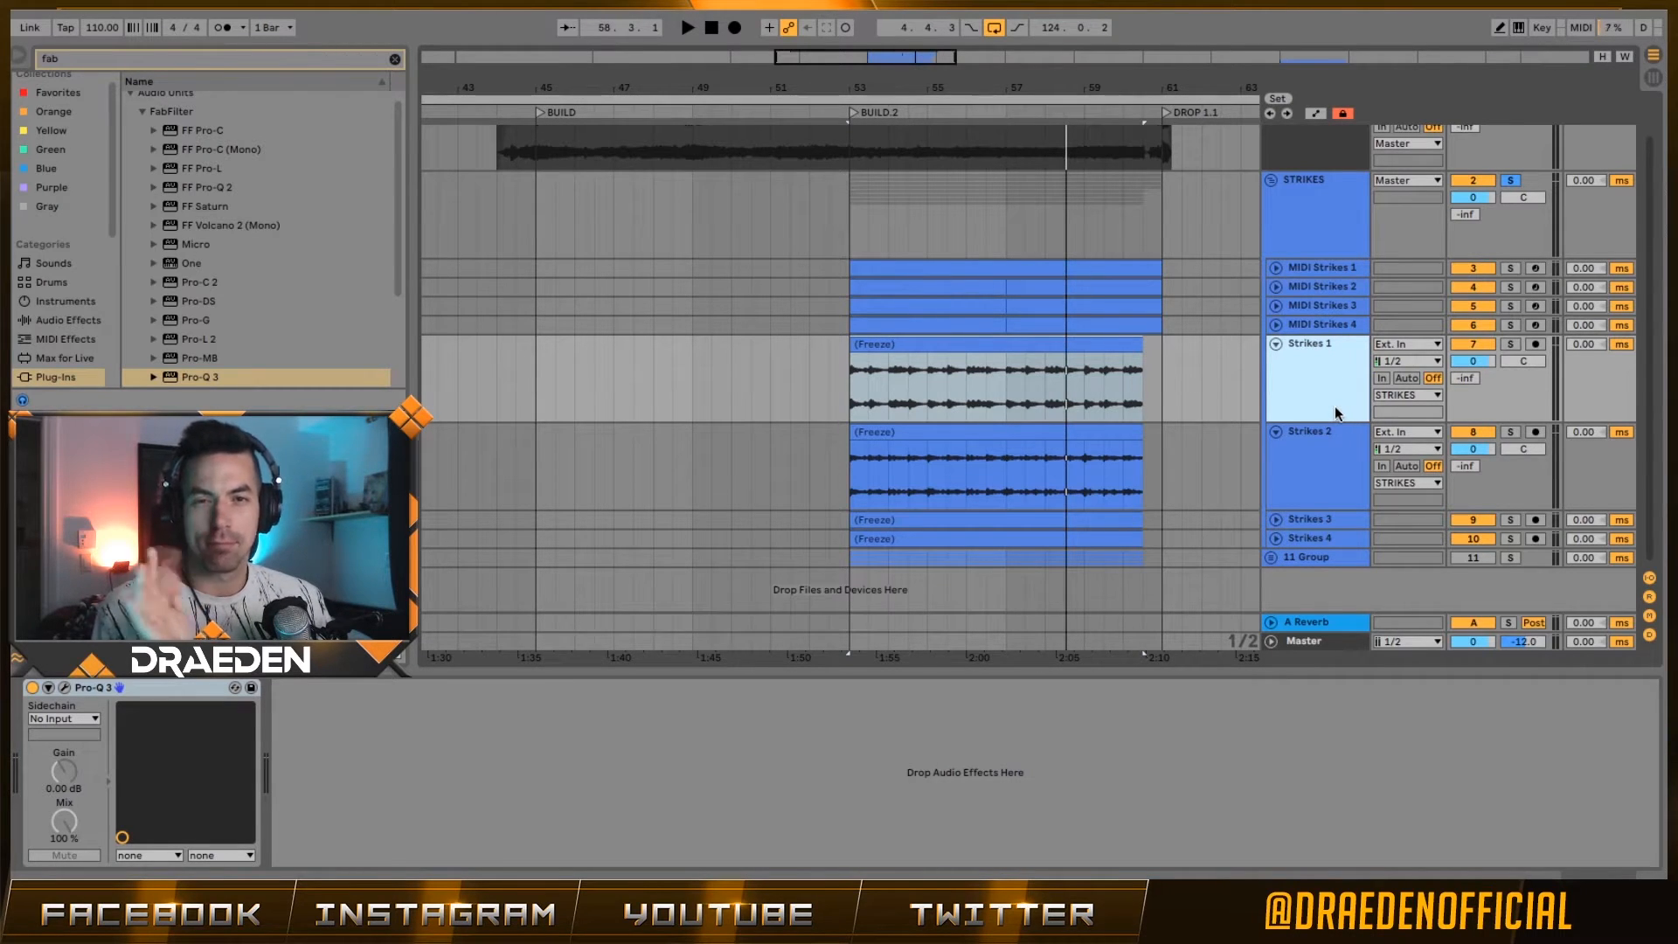
{"action": "left_click", "coordinate": [1510, 344]}
{"action": "key", "text": "space"}
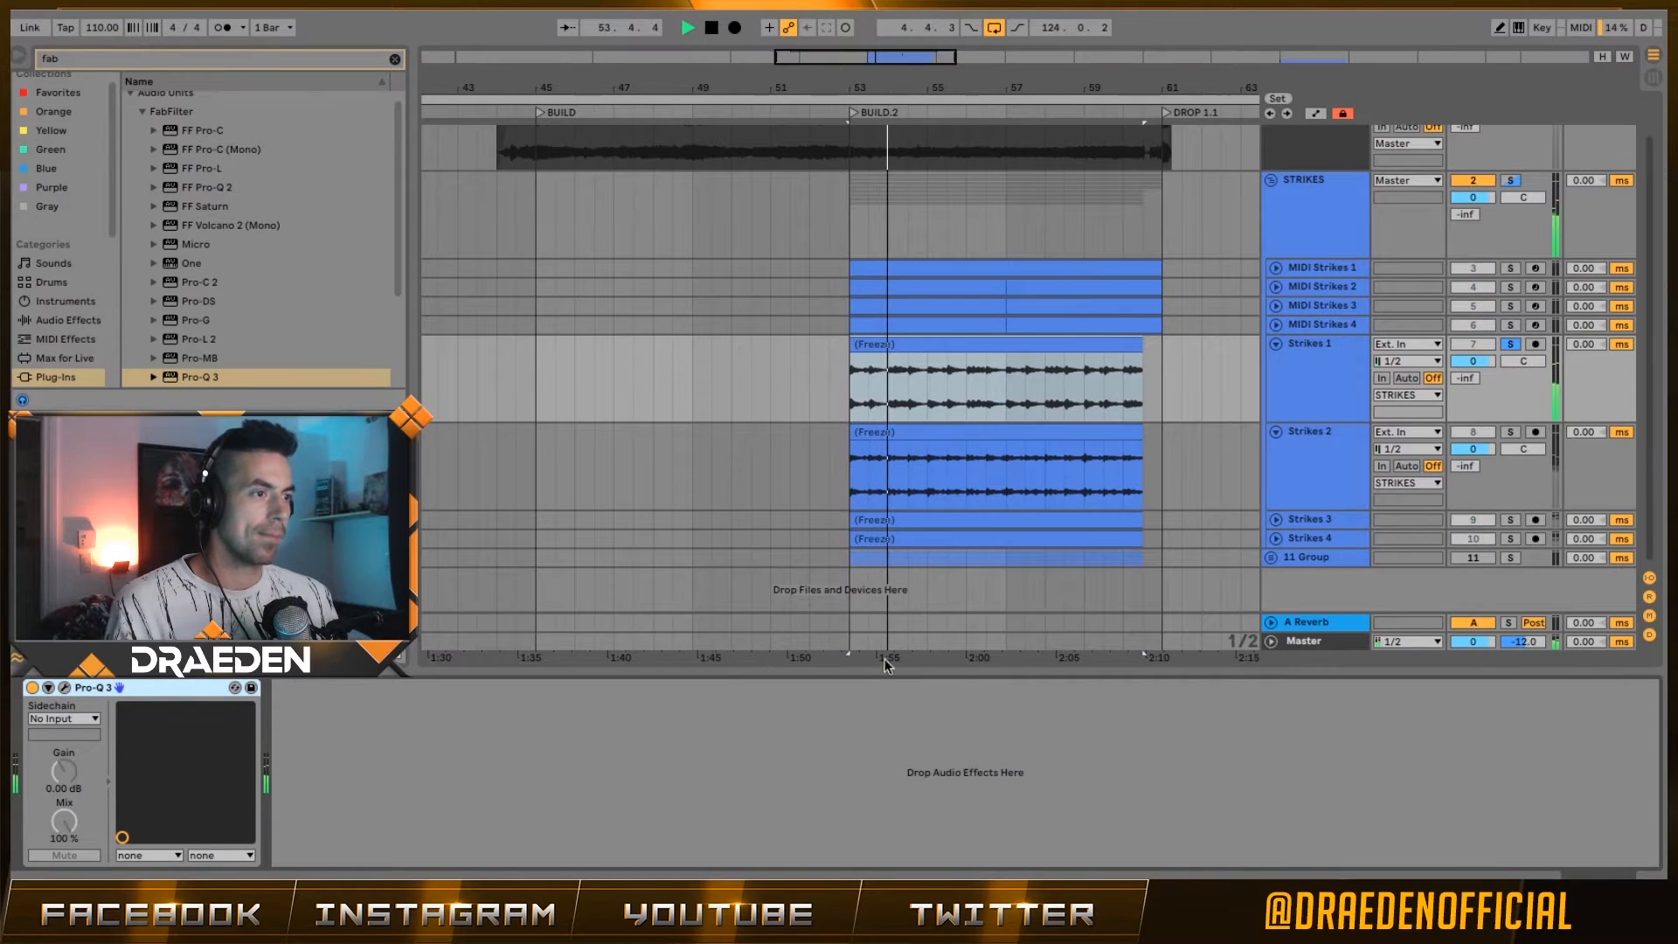
- Add a bell cut of about 2.6 dB at about 149 Hz with Q about 3.6 to the Strikes 1 EQ, and close its window
{"action": "key", "text": "super+alt+p"}
{"action": "left_click_drag", "start_coordinate": [1179, 466], "coordinate": [1082, 464]}
{"action": "scroll", "coordinate": [1179, 417], "scroll_direction": "up", "scroll_amount": 10}
{"action": "scroll", "coordinate": [1082, 329], "scroll_direction": "down", "scroll_amount": 3}
{"action": "left_click_drag", "start_coordinate": [1286, 262], "coordinate": [1066, 257]}
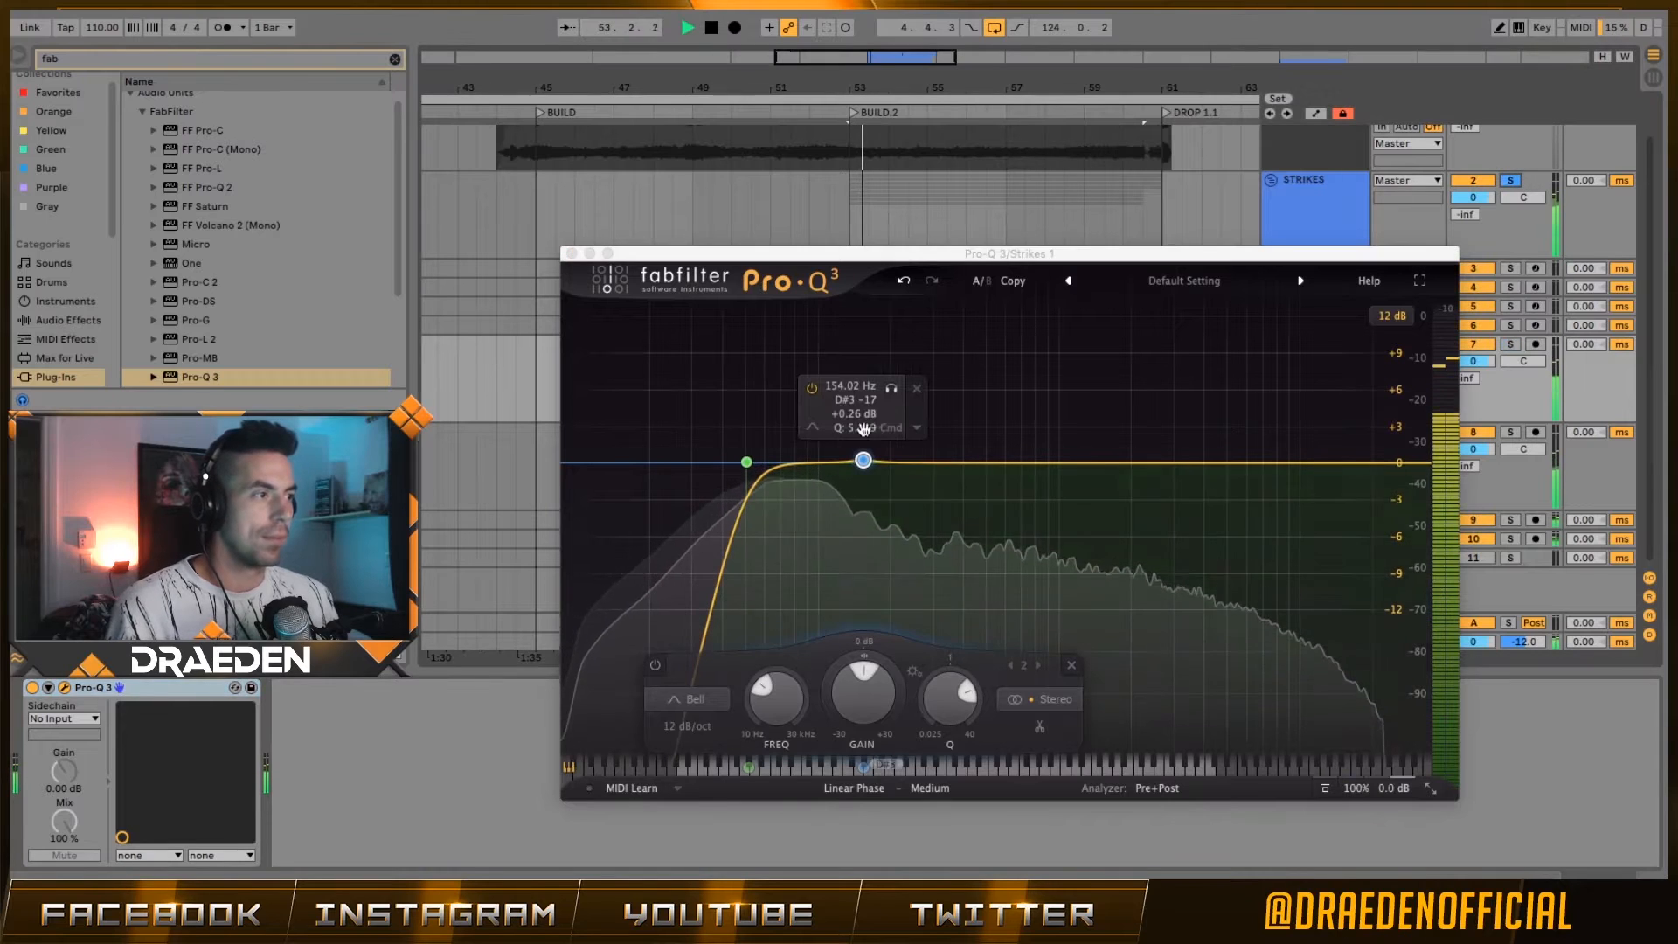
{"action": "left_click_drag", "start_coordinate": [863, 460], "coordinate": [862, 503]}
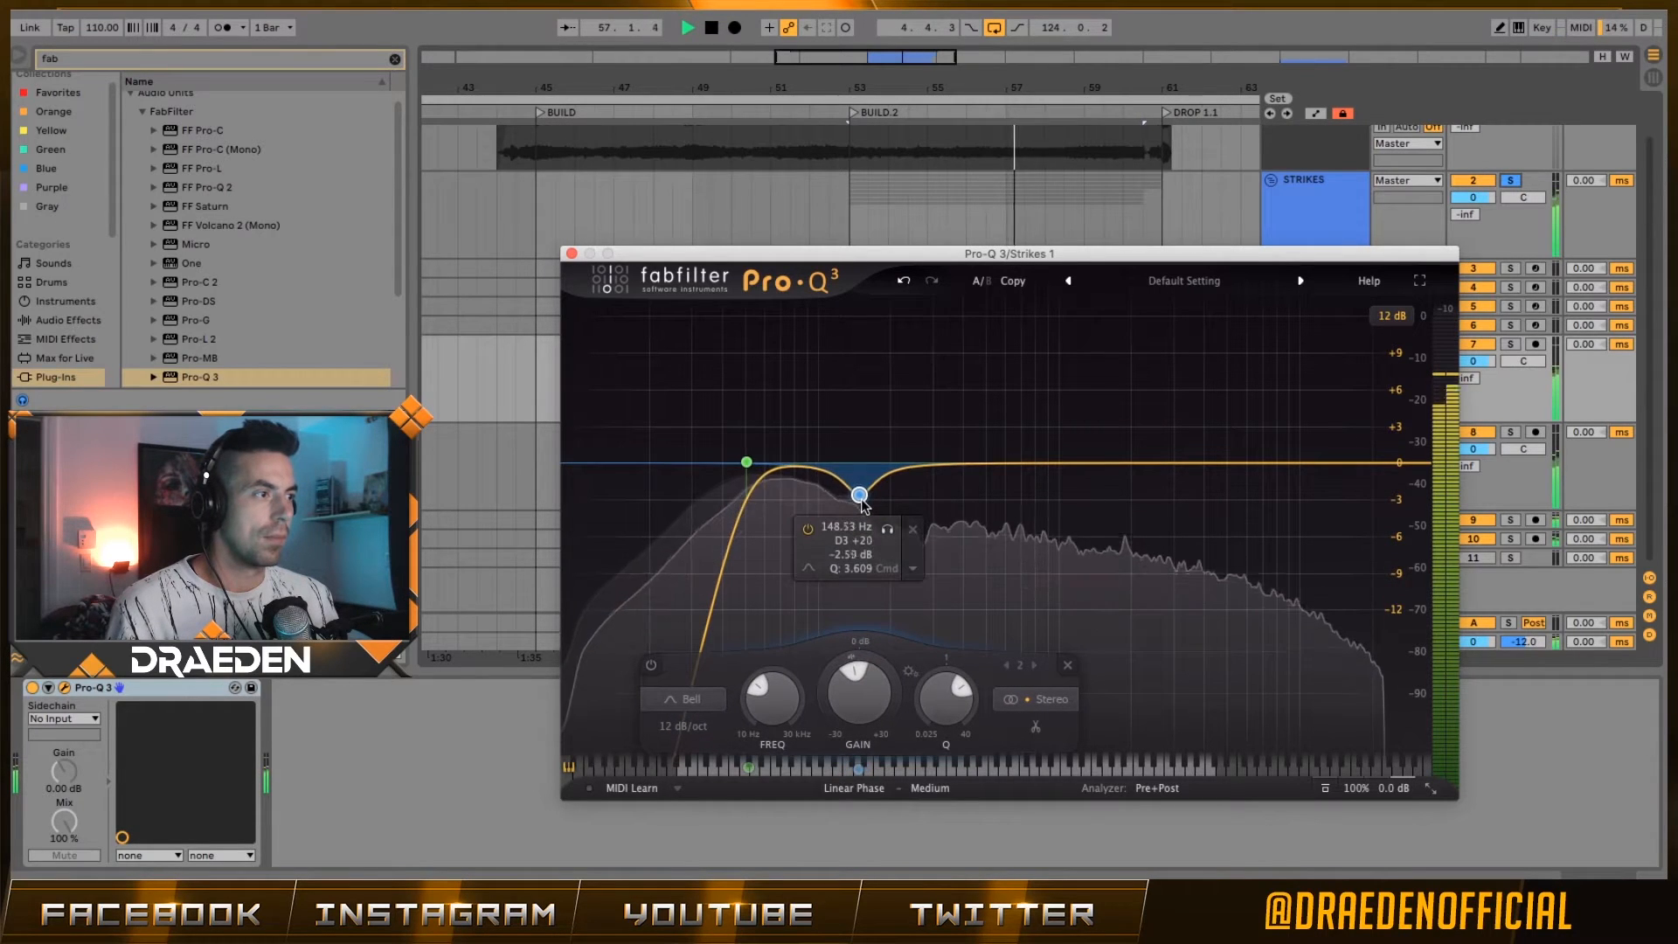
{"action": "left_click", "coordinate": [572, 254]}
- Select the Strikes 2 track and open its Pro-Q 3
{"action": "left_click", "coordinate": [1303, 388]}
{"action": "left_click", "coordinate": [1306, 453]}
{"action": "key", "text": "super+v"}
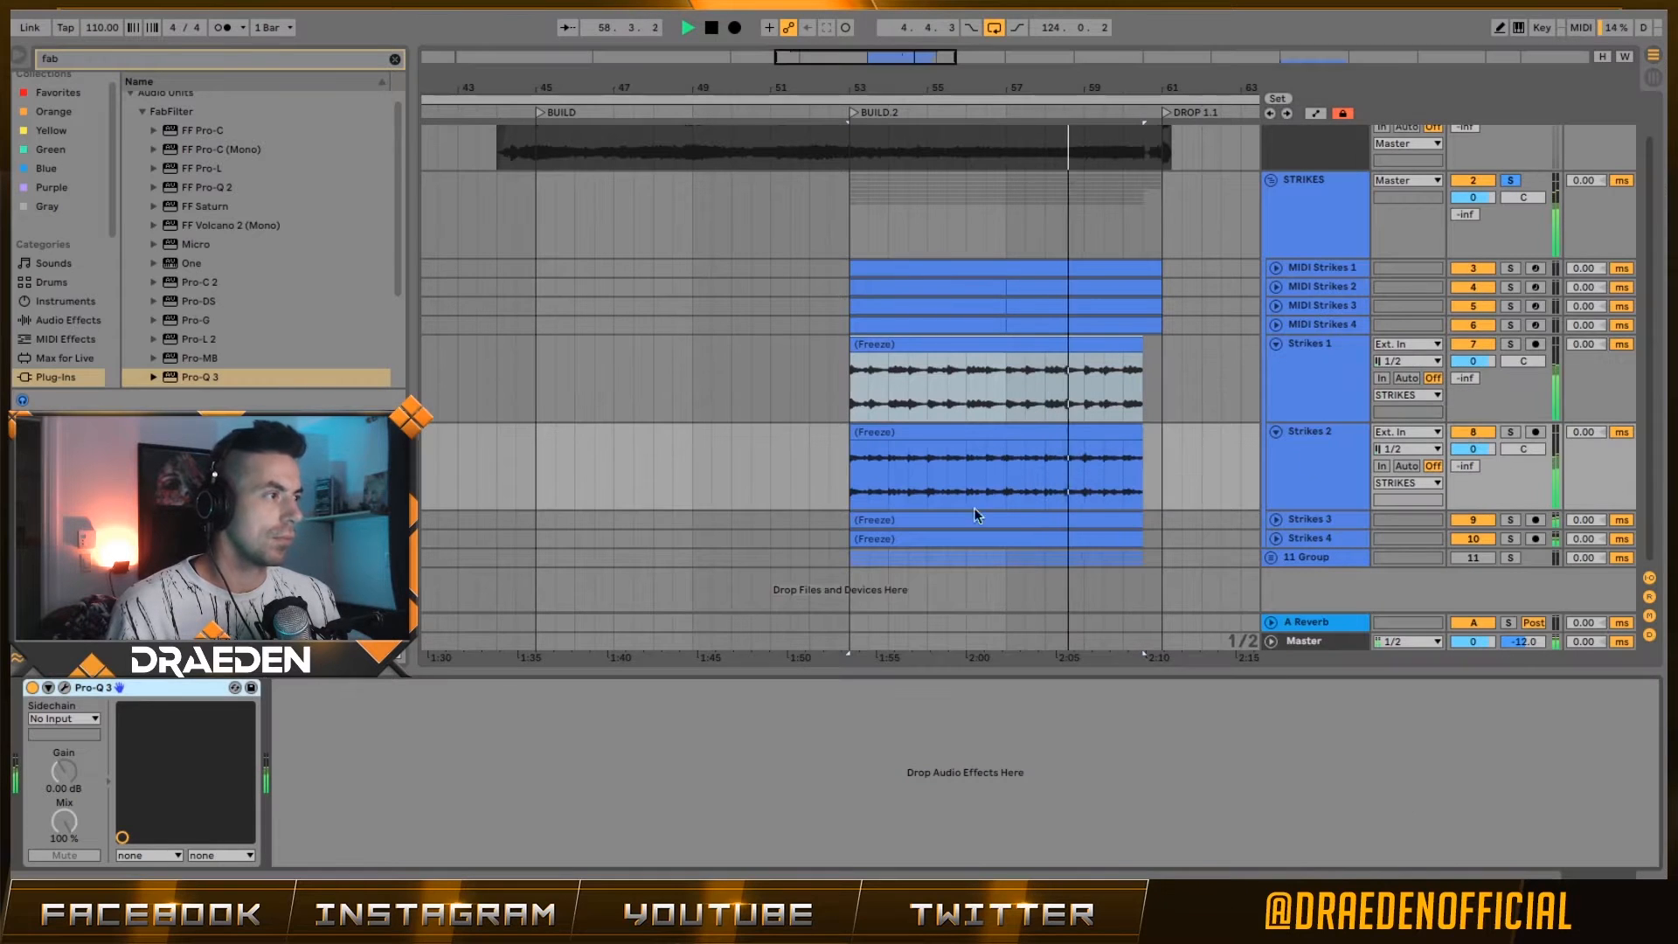
{"action": "left_click", "coordinate": [64, 687]}
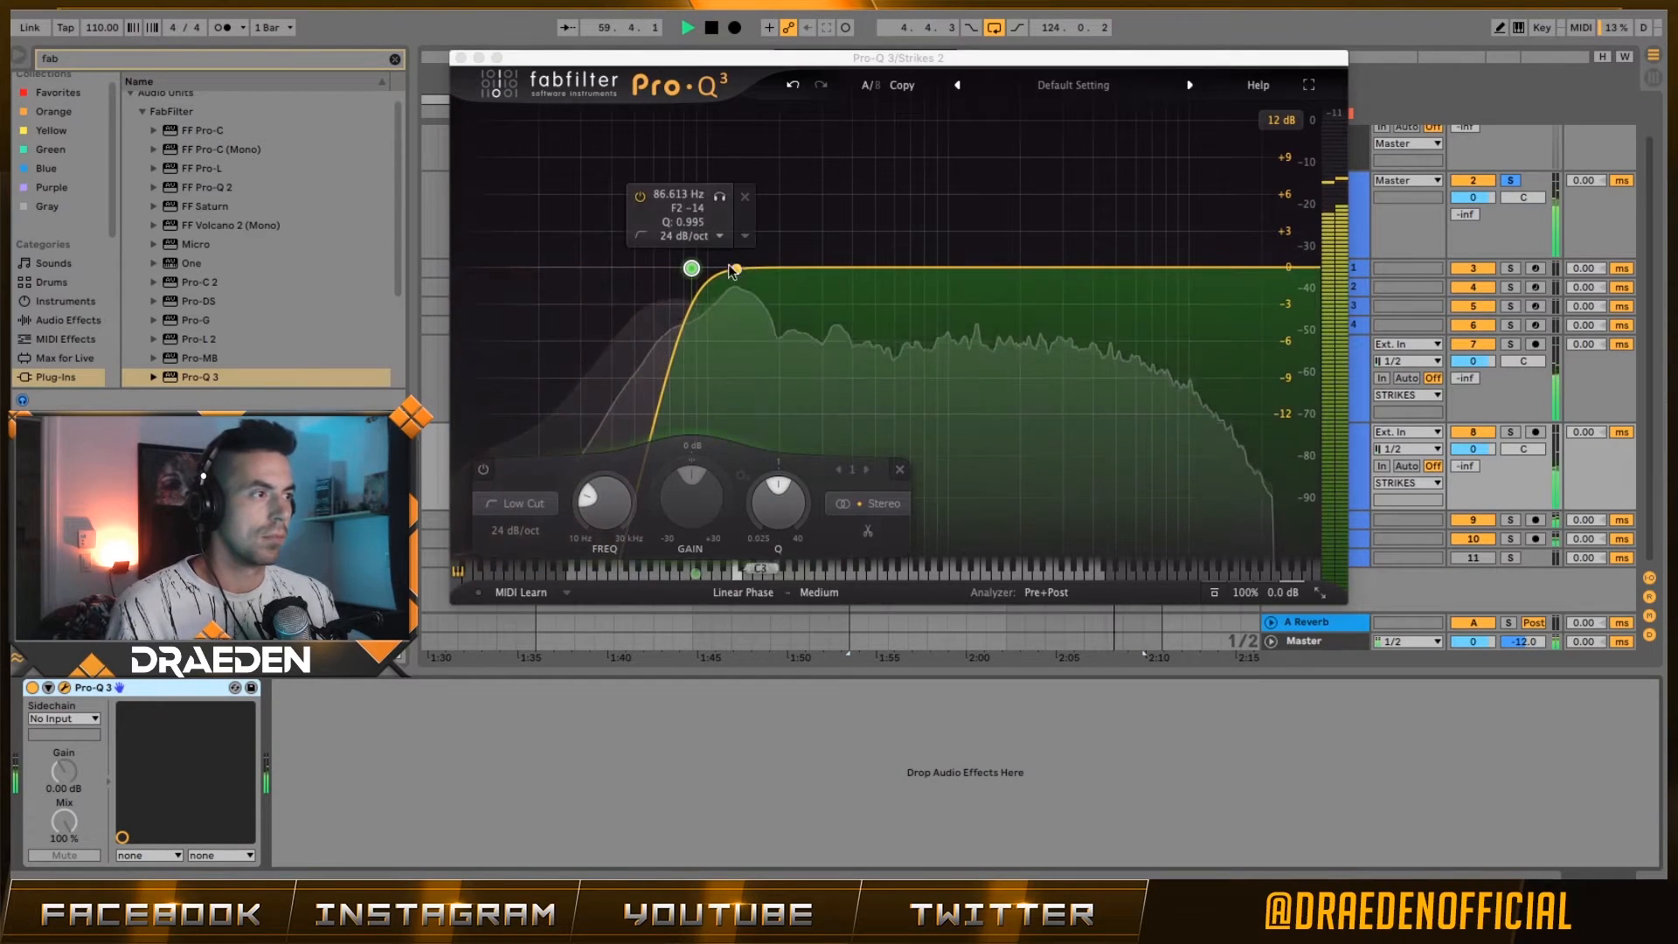
- Try a bell cut of about 3.7 dB at about 141 Hz with Q about 2.1 on Strikes 2, and delete the band
{"action": "left_click_drag", "start_coordinate": [732, 270], "coordinate": [742, 315]}
{"action": "scroll", "coordinate": [753, 175], "scroll_direction": "up", "scroll_amount": 5}
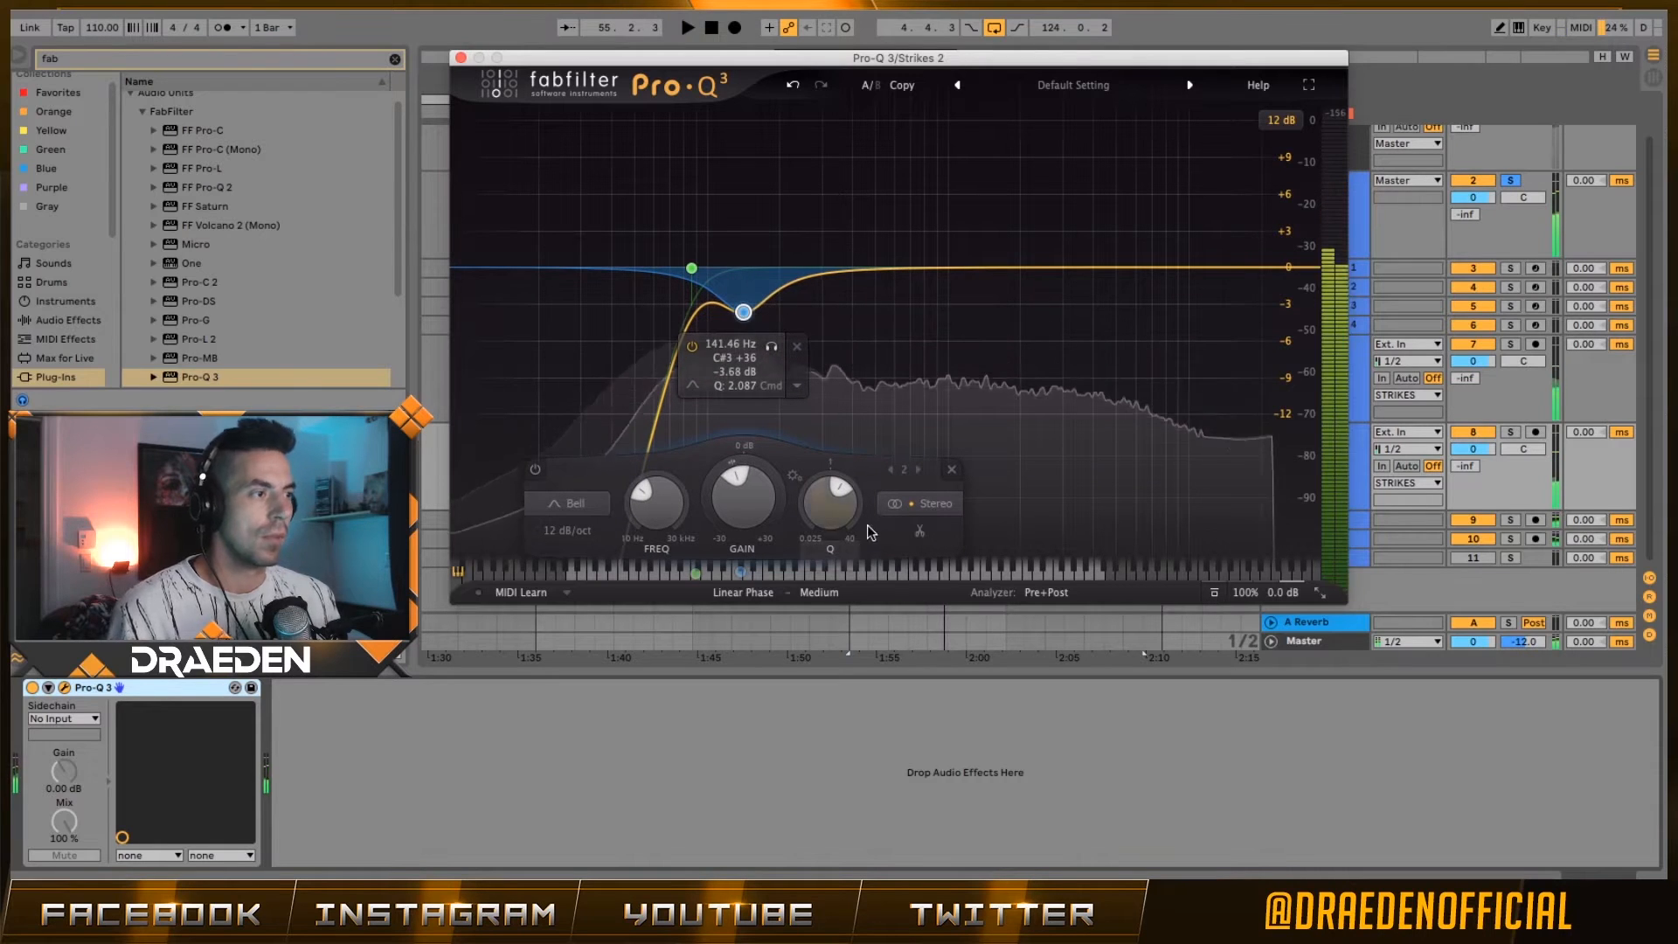
{"action": "left_click", "coordinate": [952, 469]}
- Add a 0 dB bell band at about 137 Hz on Strikes 2 with downward dynamic gain and Q about 3.3
{"action": "mouse_move", "coordinate": [757, 266]}
{"action": "left_mouse_down"}
{"action": "mouse_move", "coordinate": [739, 208]}
{"action": "mouse_move", "coordinate": [741, 267]}
{"action": "left_mouse_up"}
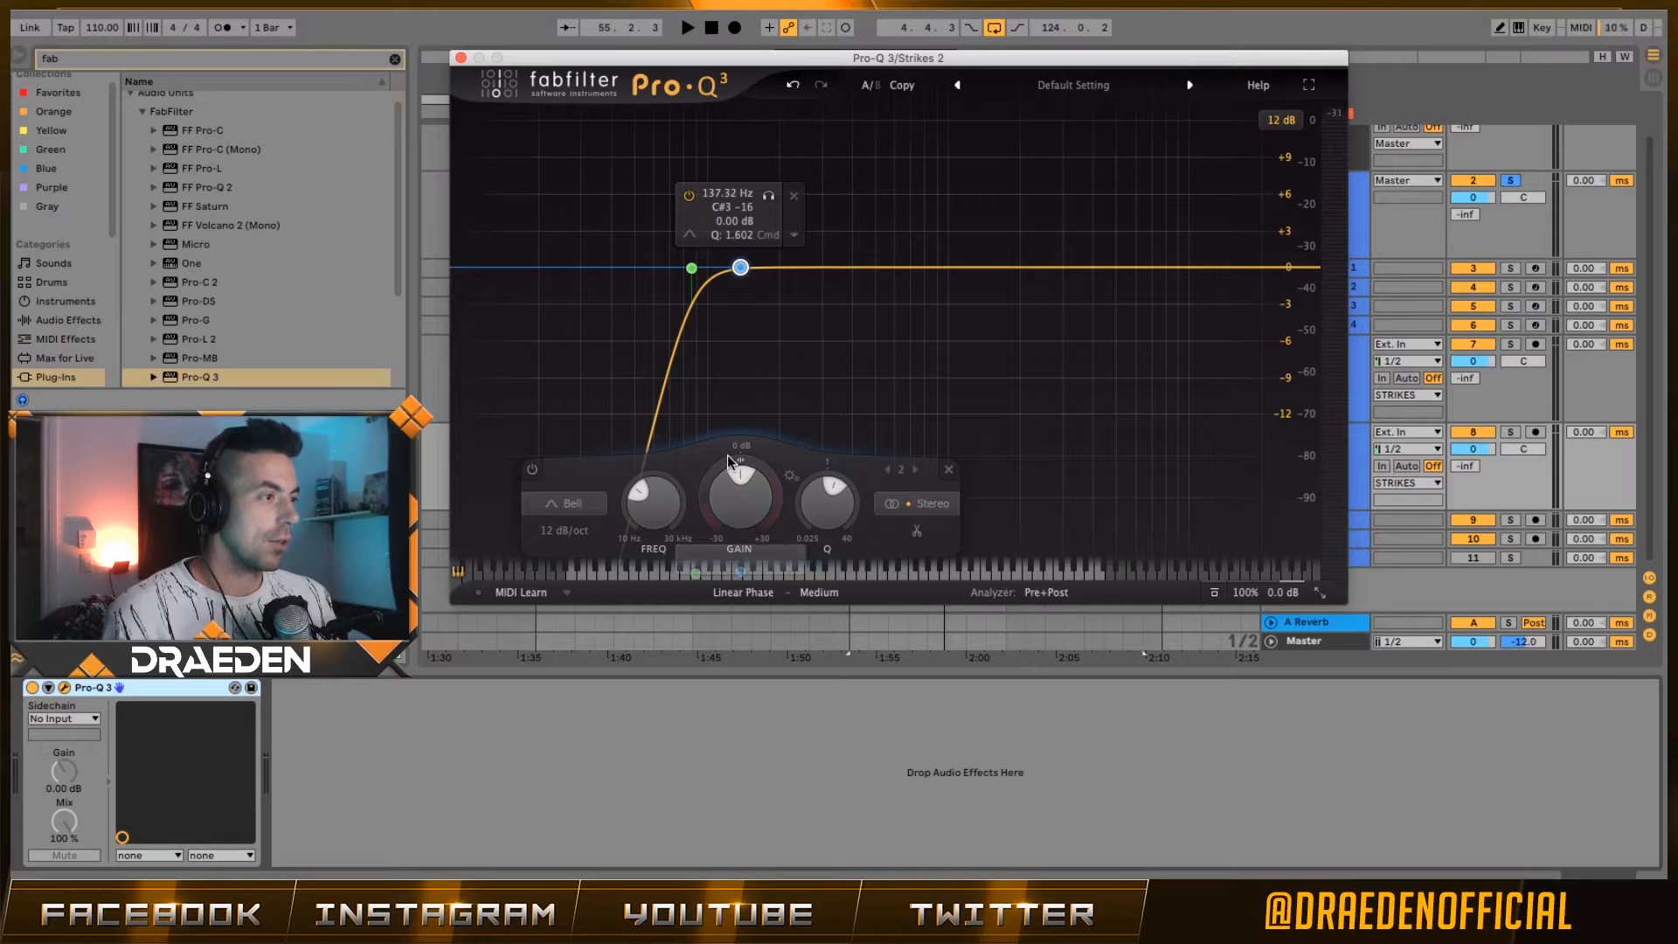
{"action": "key", "text": "space"}
{"action": "left_click_drag", "start_coordinate": [728, 460], "coordinate": [686, 556]}
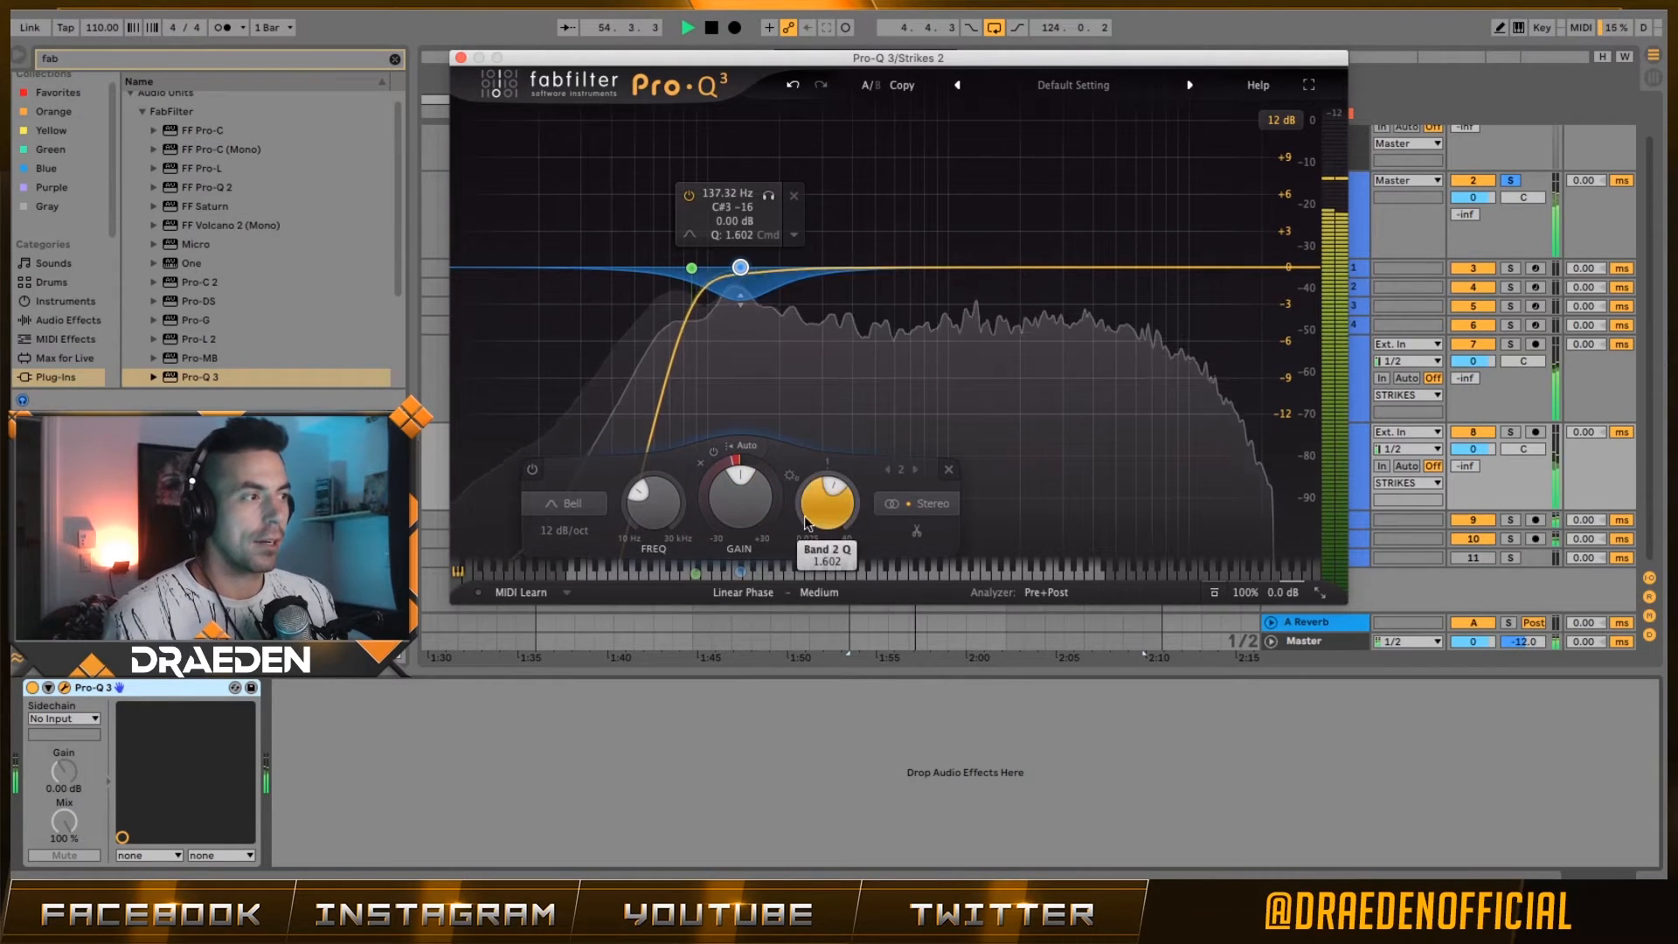
{"action": "left_click_drag", "start_coordinate": [813, 492], "coordinate": [812, 507]}
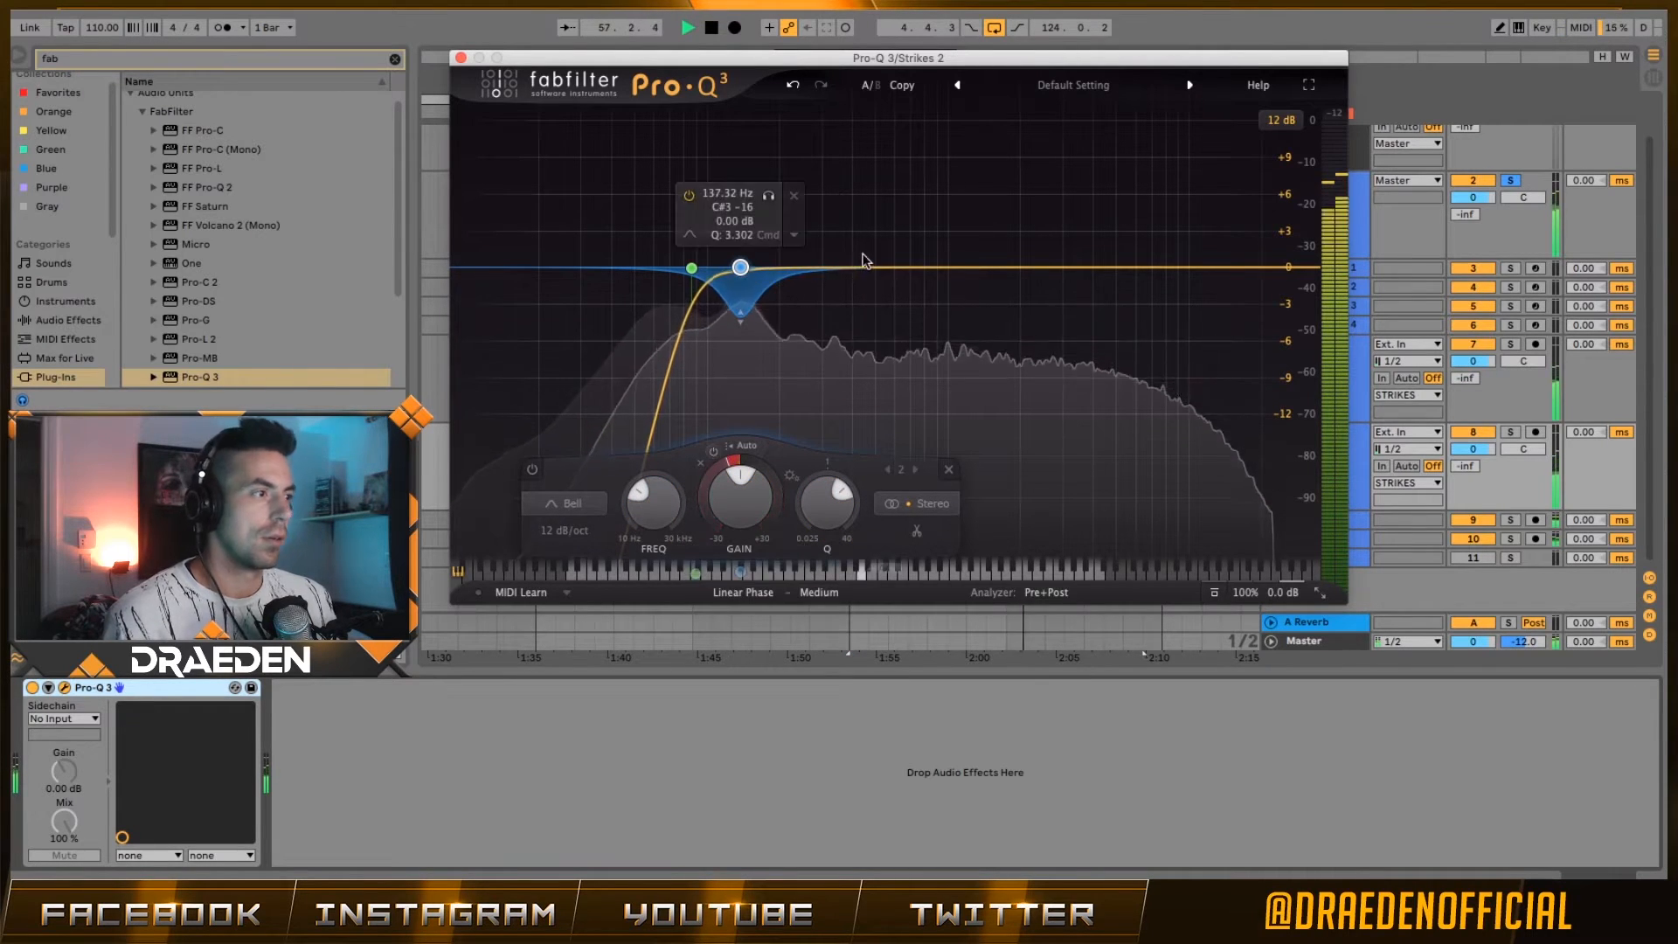
- Try a third Strikes 2 bell at about 366 Hz and -3.8 dB, sweep it to about 284 Hz with the track soloed, and delete it
{"action": "left_click_drag", "start_coordinate": [839, 268], "coordinate": [870, 350]}
{"action": "scroll", "coordinate": [847, 194], "scroll_direction": "up", "scroll_amount": 5}
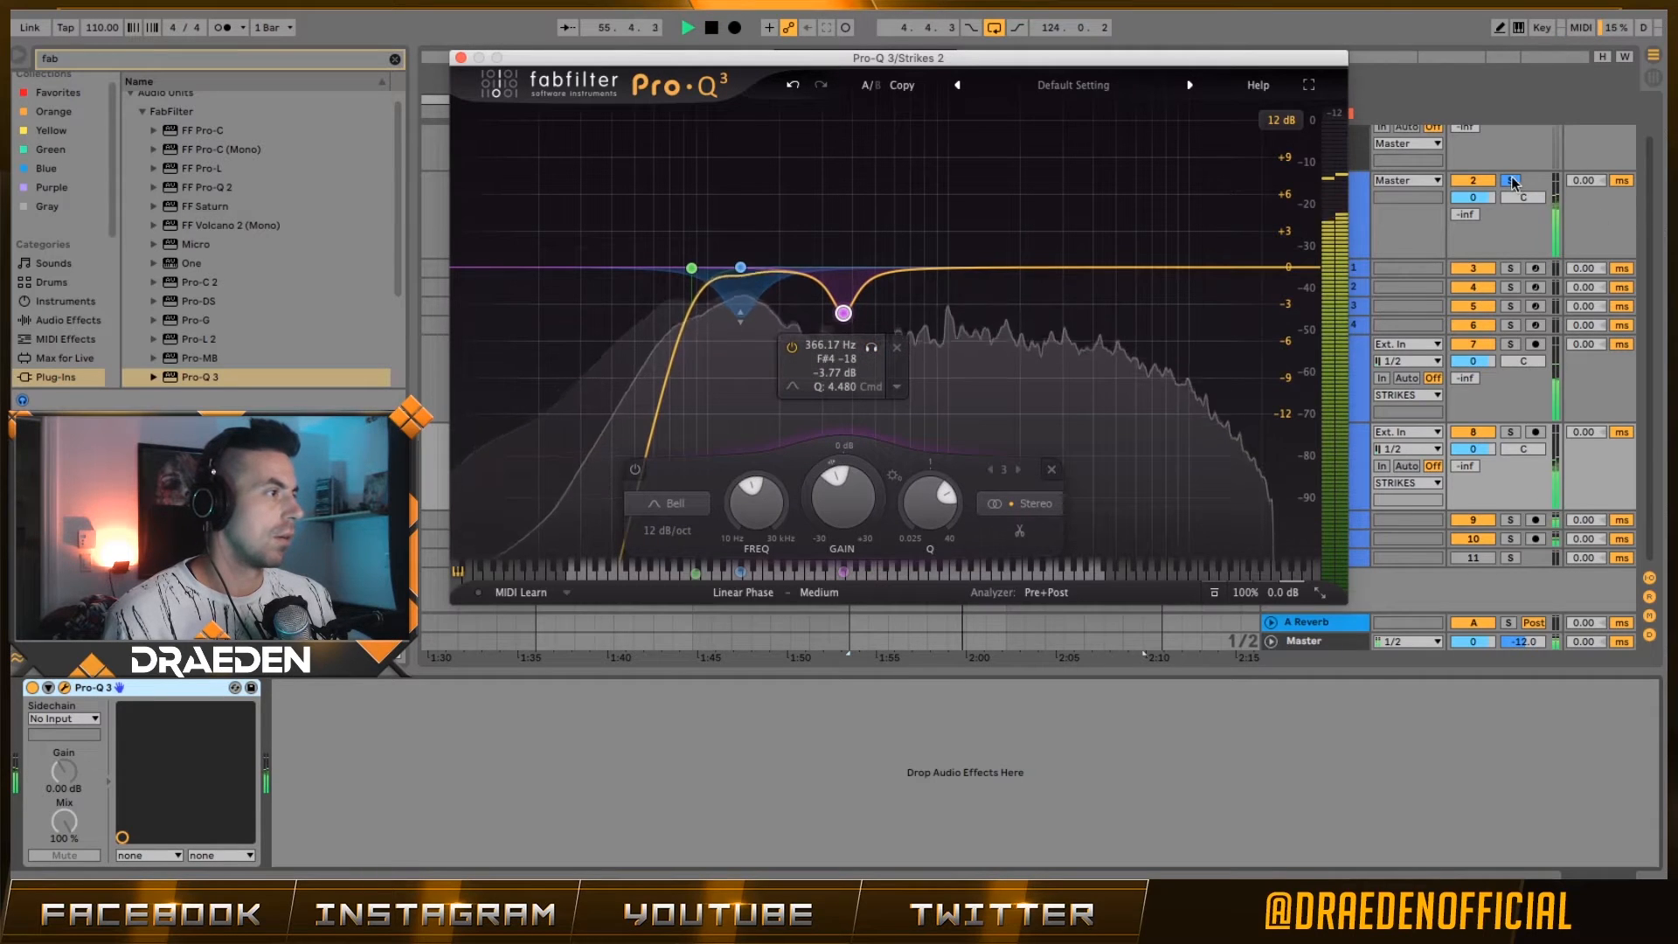
{"action": "left_click", "coordinate": [1511, 432]}
{"action": "mouse_move", "coordinate": [861, 359]}
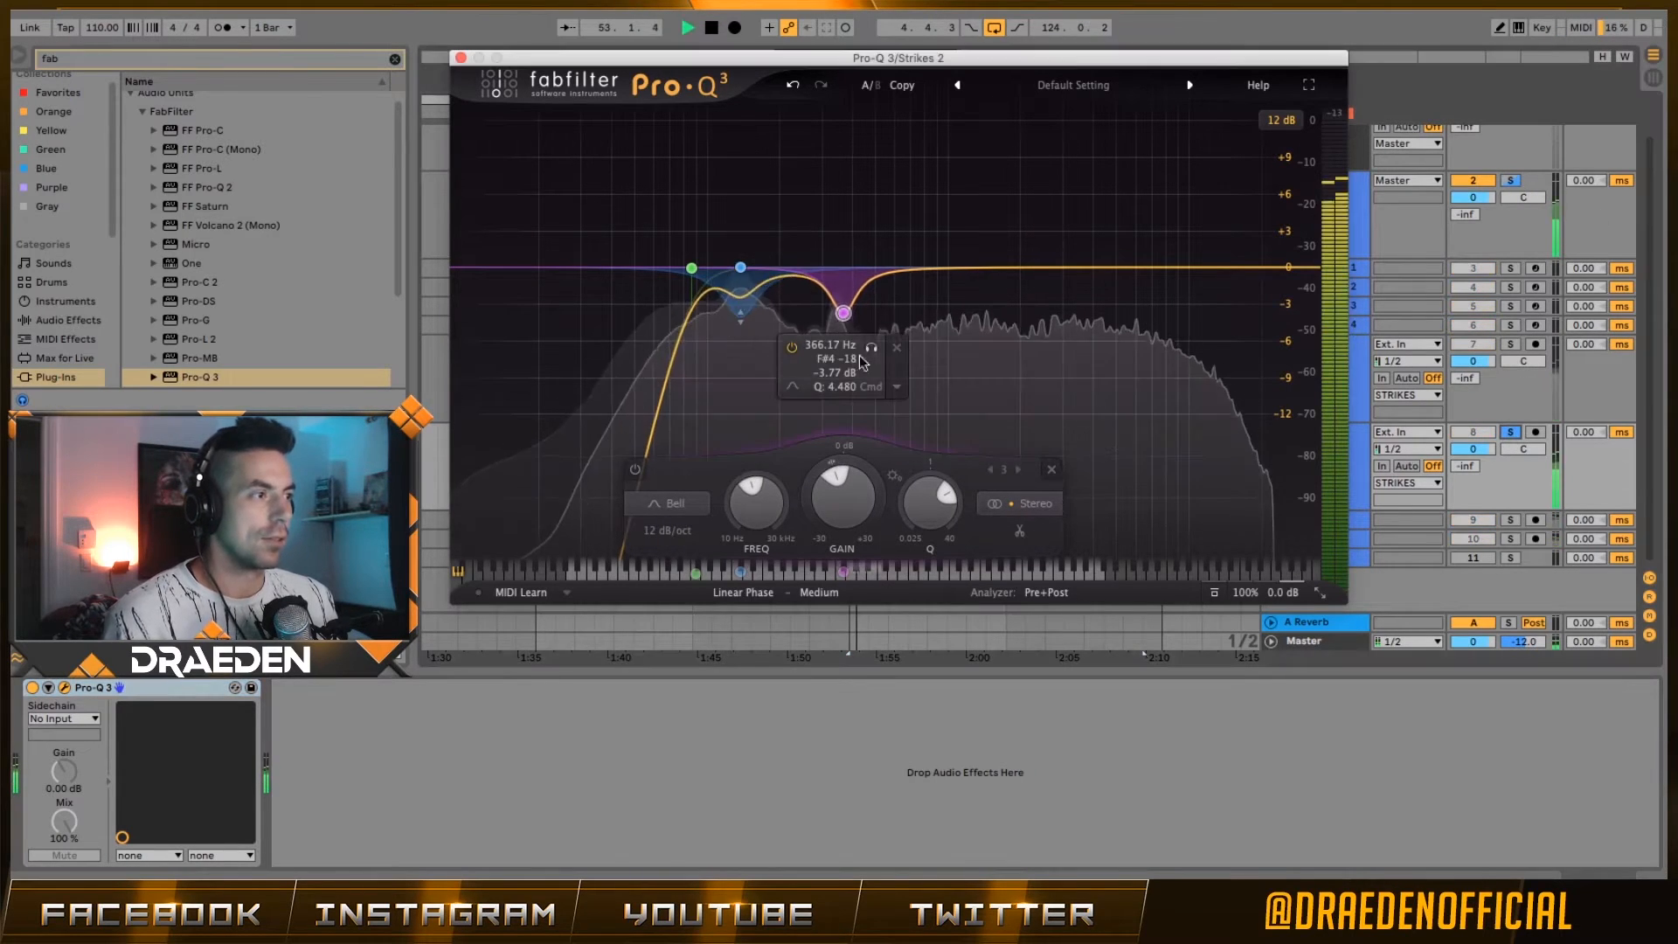
{"action": "left_click_drag", "start_coordinate": [871, 347], "coordinate": [842, 381]}
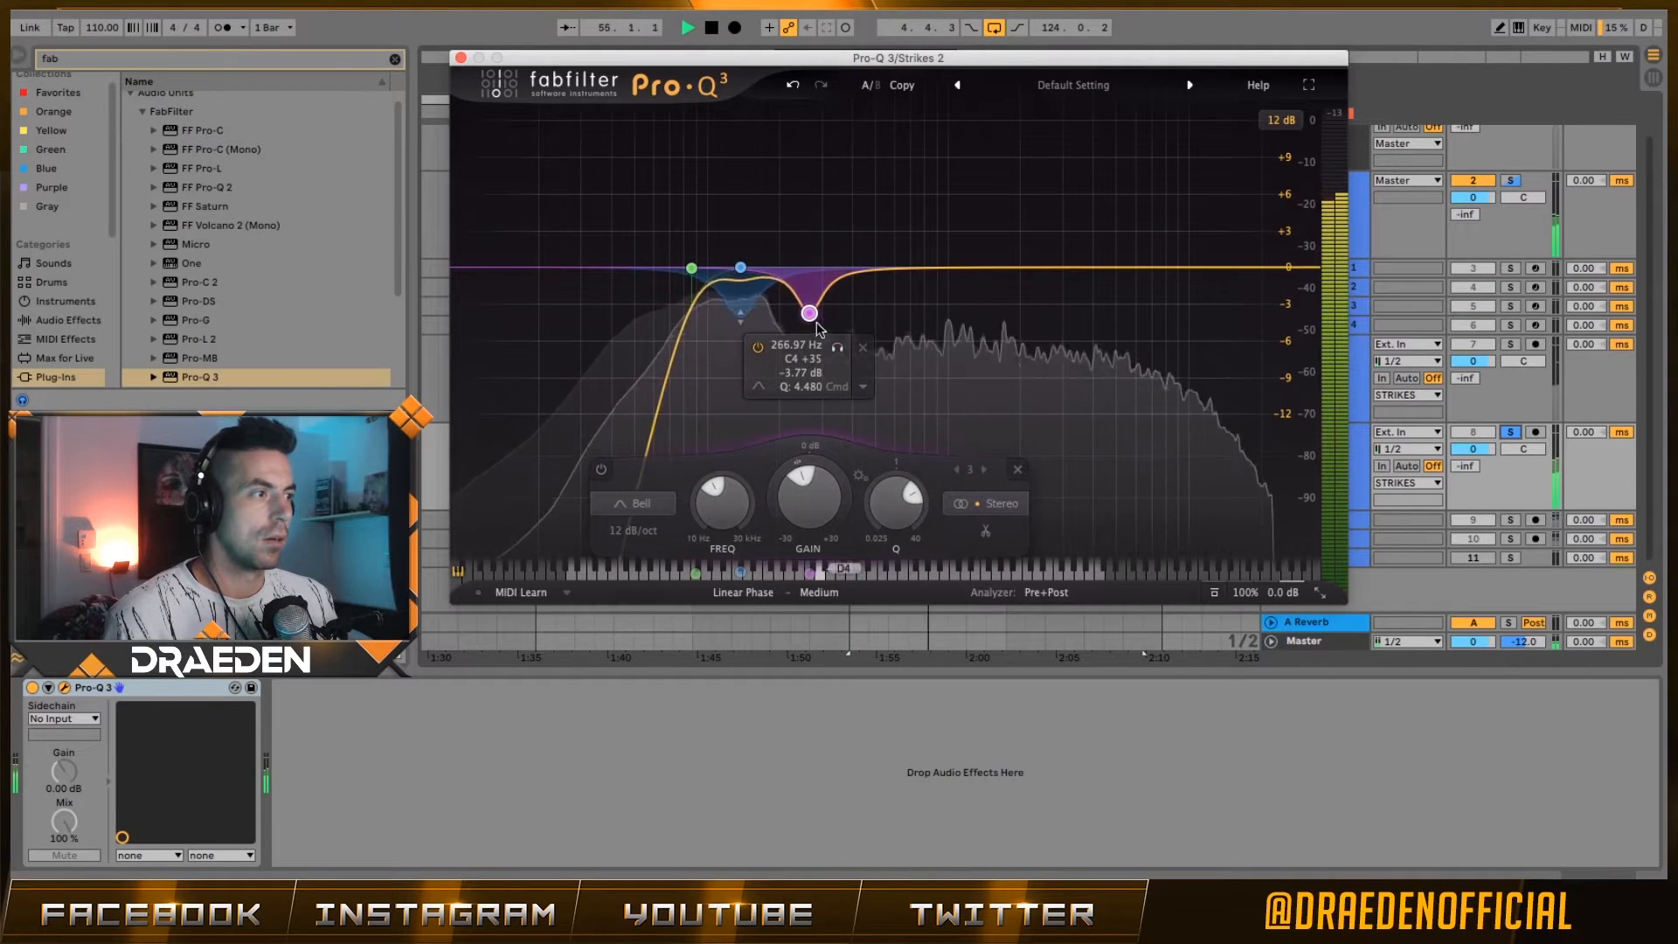
{"action": "left_click_drag", "start_coordinate": [811, 316], "coordinate": [814, 276]}
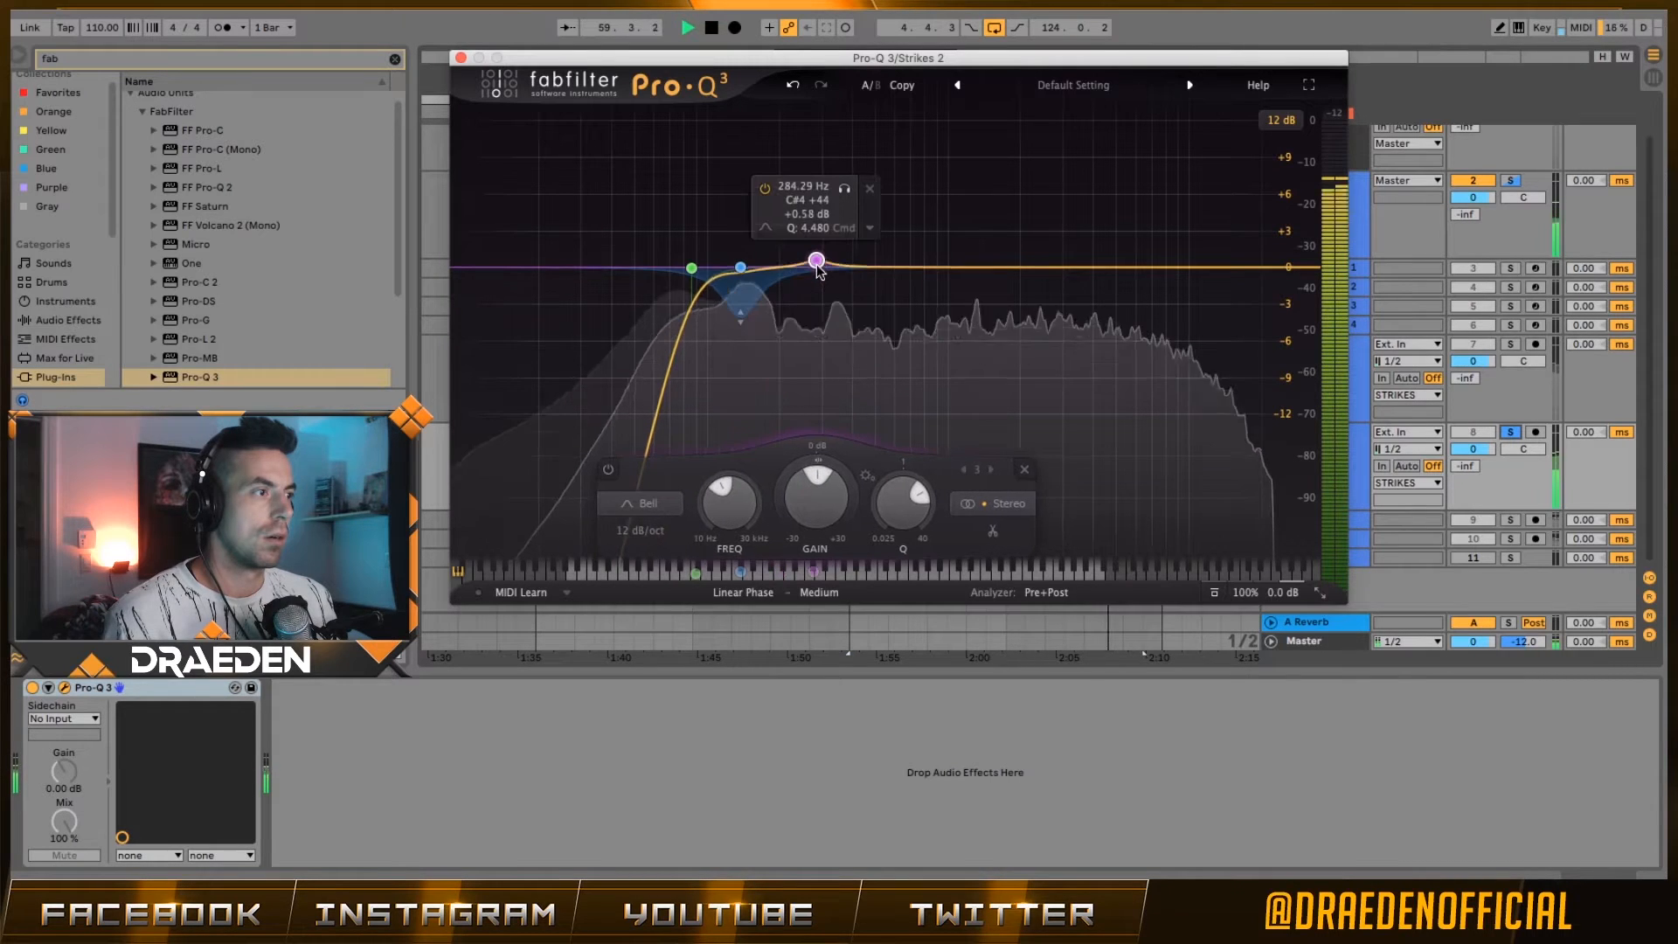
{"action": "left_click", "coordinate": [1021, 471]}
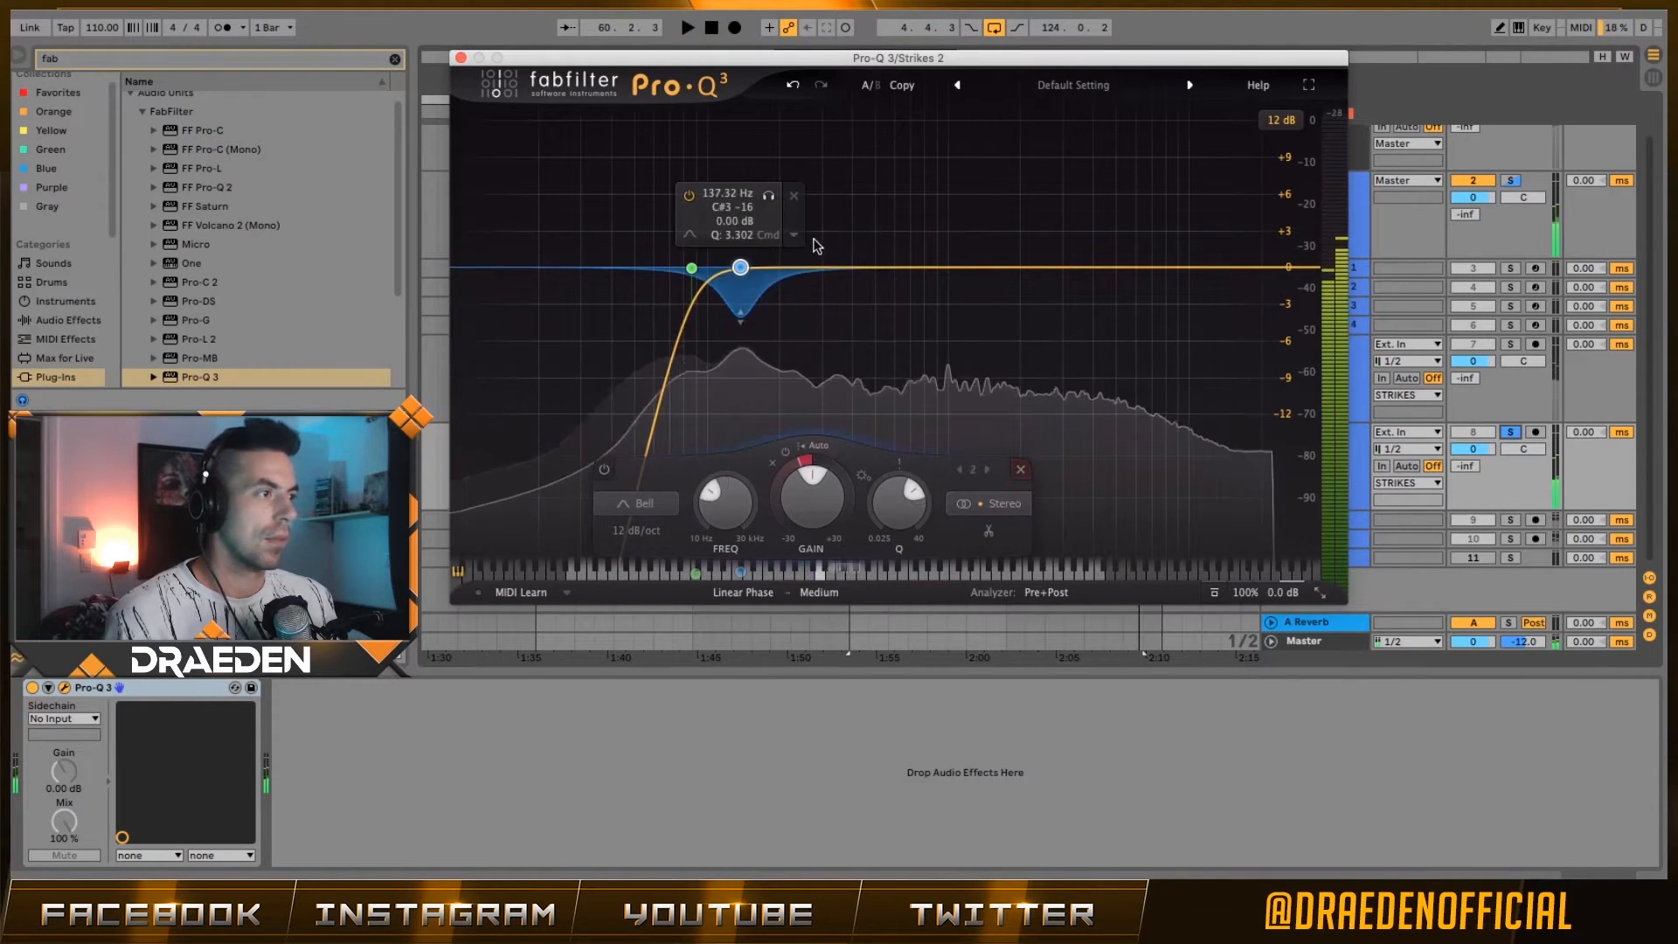
- Close the Strikes 2 EQ and play back the soloed STRIKES group
{"action": "left_click", "coordinate": [461, 57]}
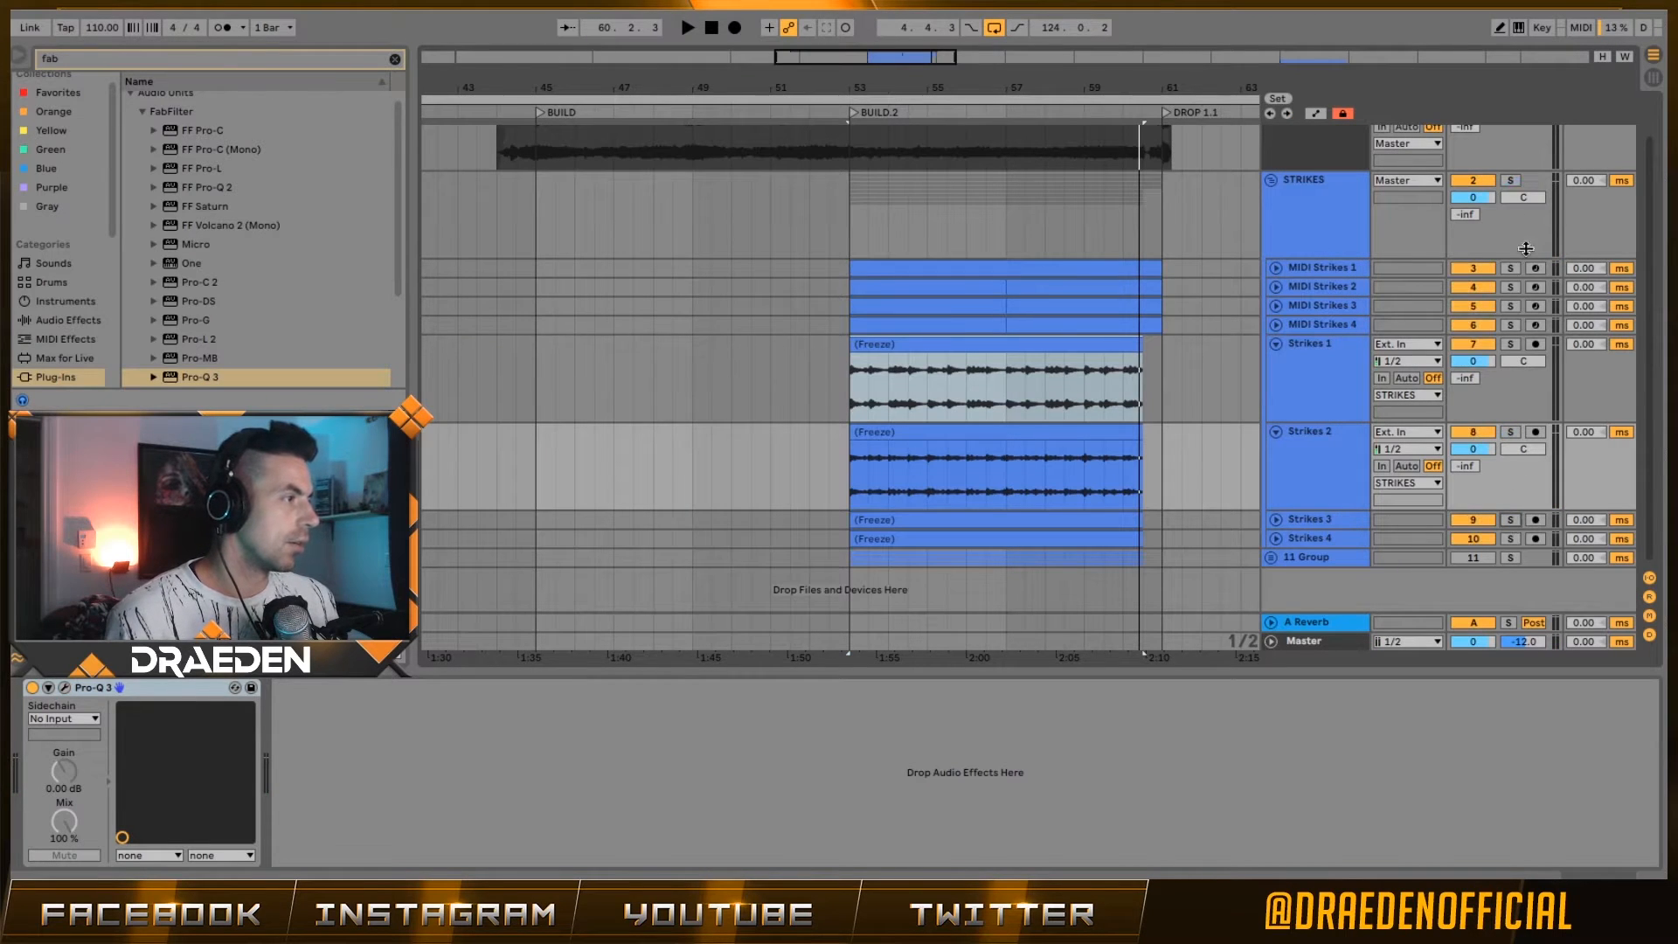
{"action": "left_click", "coordinate": [1510, 180]}
{"action": "key", "text": "space"}
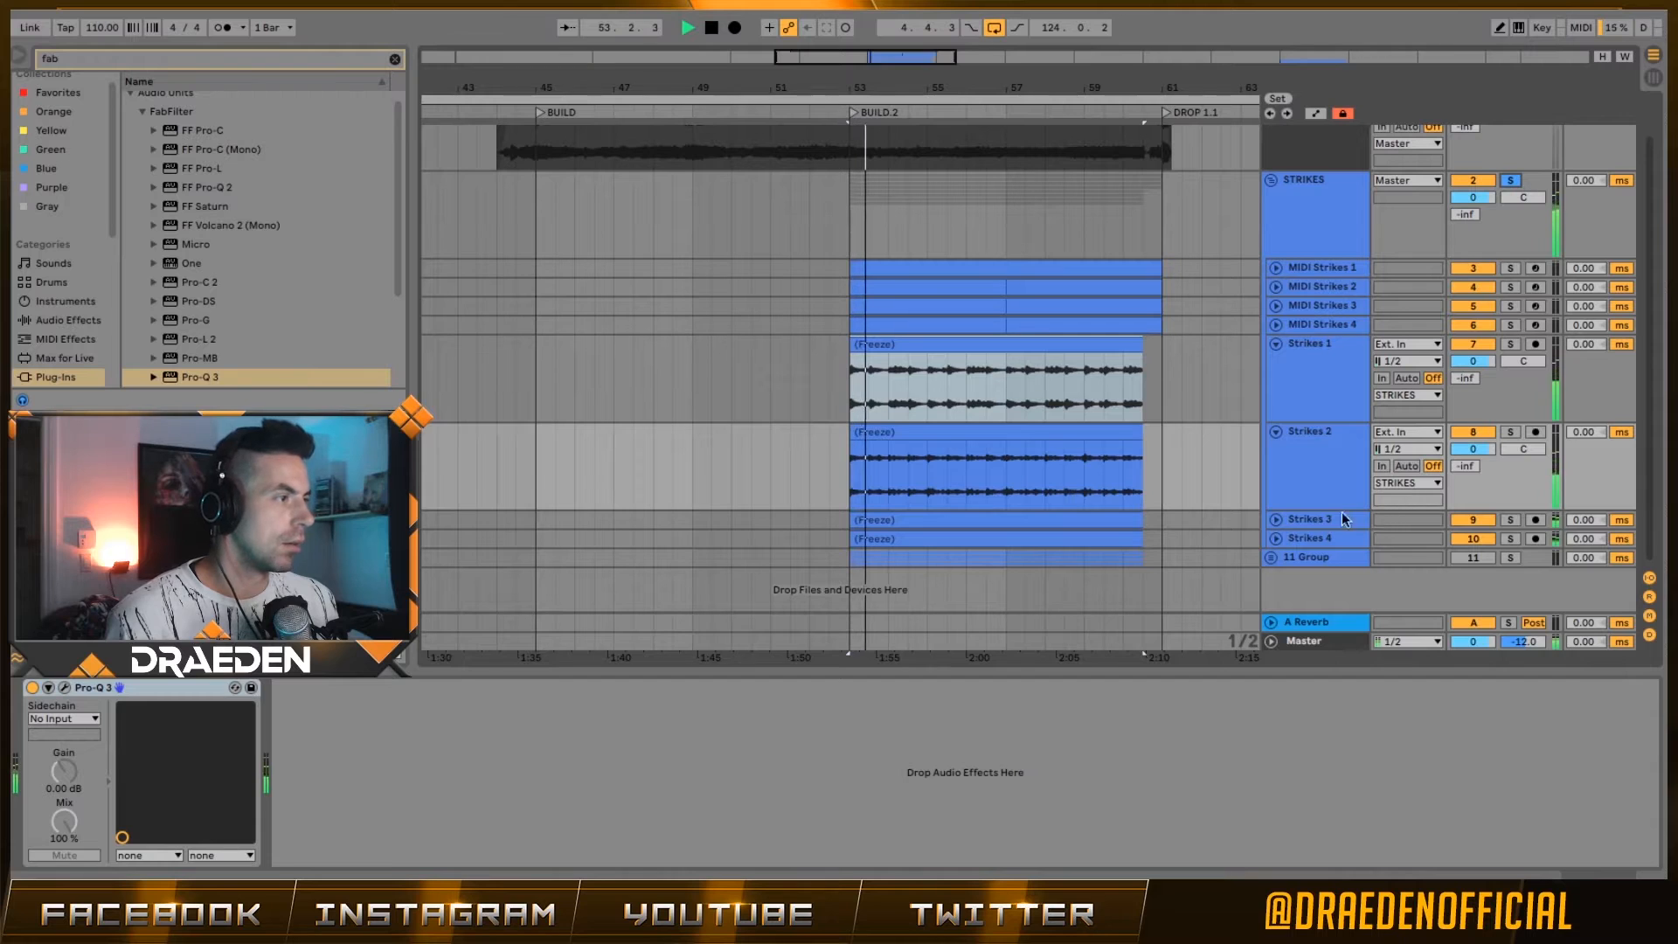
- Add a bell cut of about 4.5 dB at about 202 Hz with Q about 5 to the Strikes 3 EQ
{"action": "left_click", "coordinate": [1318, 521]}
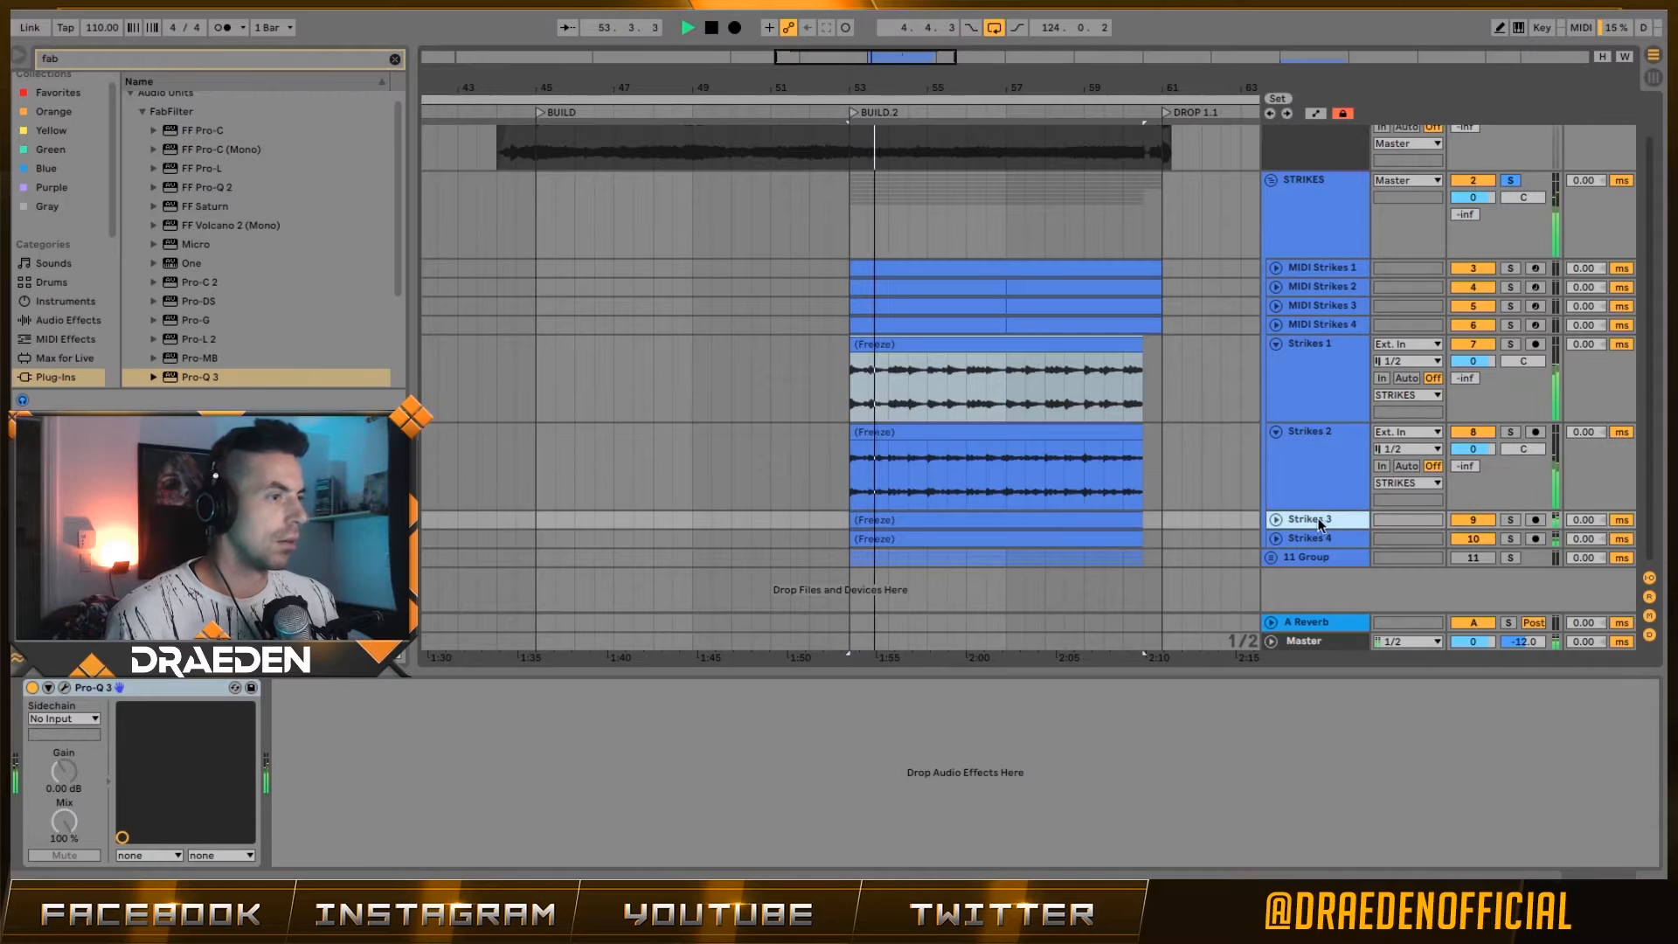
{"action": "left_click", "coordinate": [64, 688]}
{"action": "left_click_drag", "start_coordinate": [566, 354], "coordinate": [759, 248]}
{"action": "scroll", "coordinate": [757, 267], "scroll_direction": "down", "scroll_amount": 5}
{"action": "scroll", "coordinate": [758, 267], "scroll_direction": "up", "scroll_amount": 4}
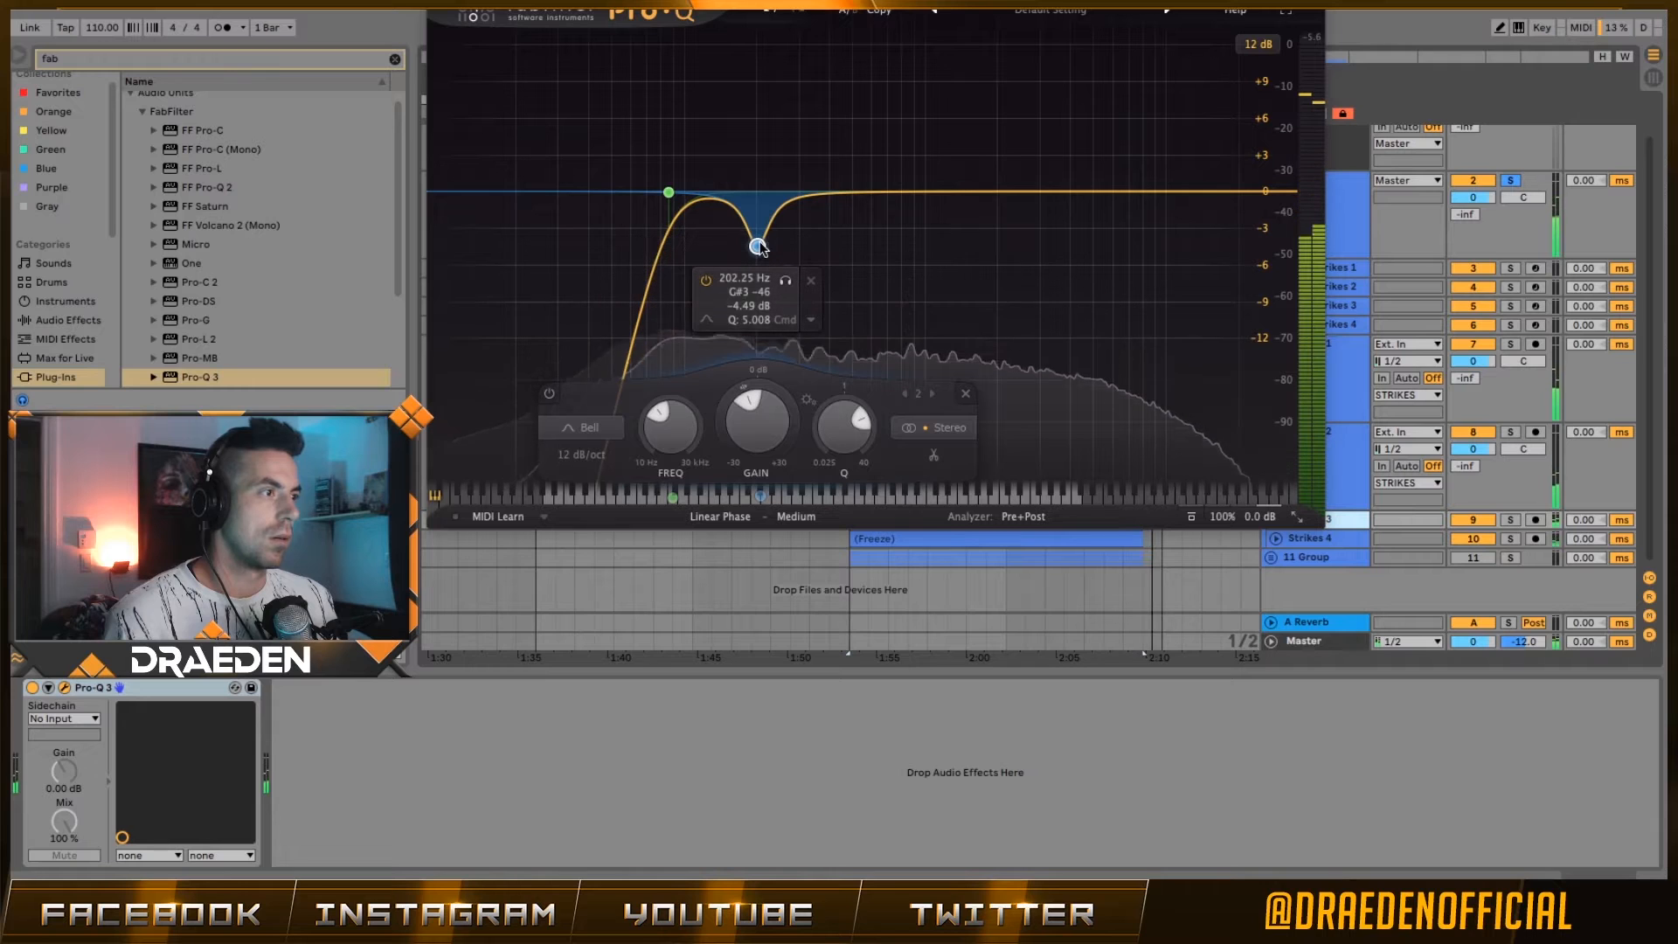
- Close the Strikes 3 EQ and play back the soloed STRIKES group with its processing rack bypassed
{"action": "scroll", "coordinate": [758, 248], "scroll_direction": "down", "scroll_amount": 2}
{"action": "left_click", "coordinate": [435, 3]}
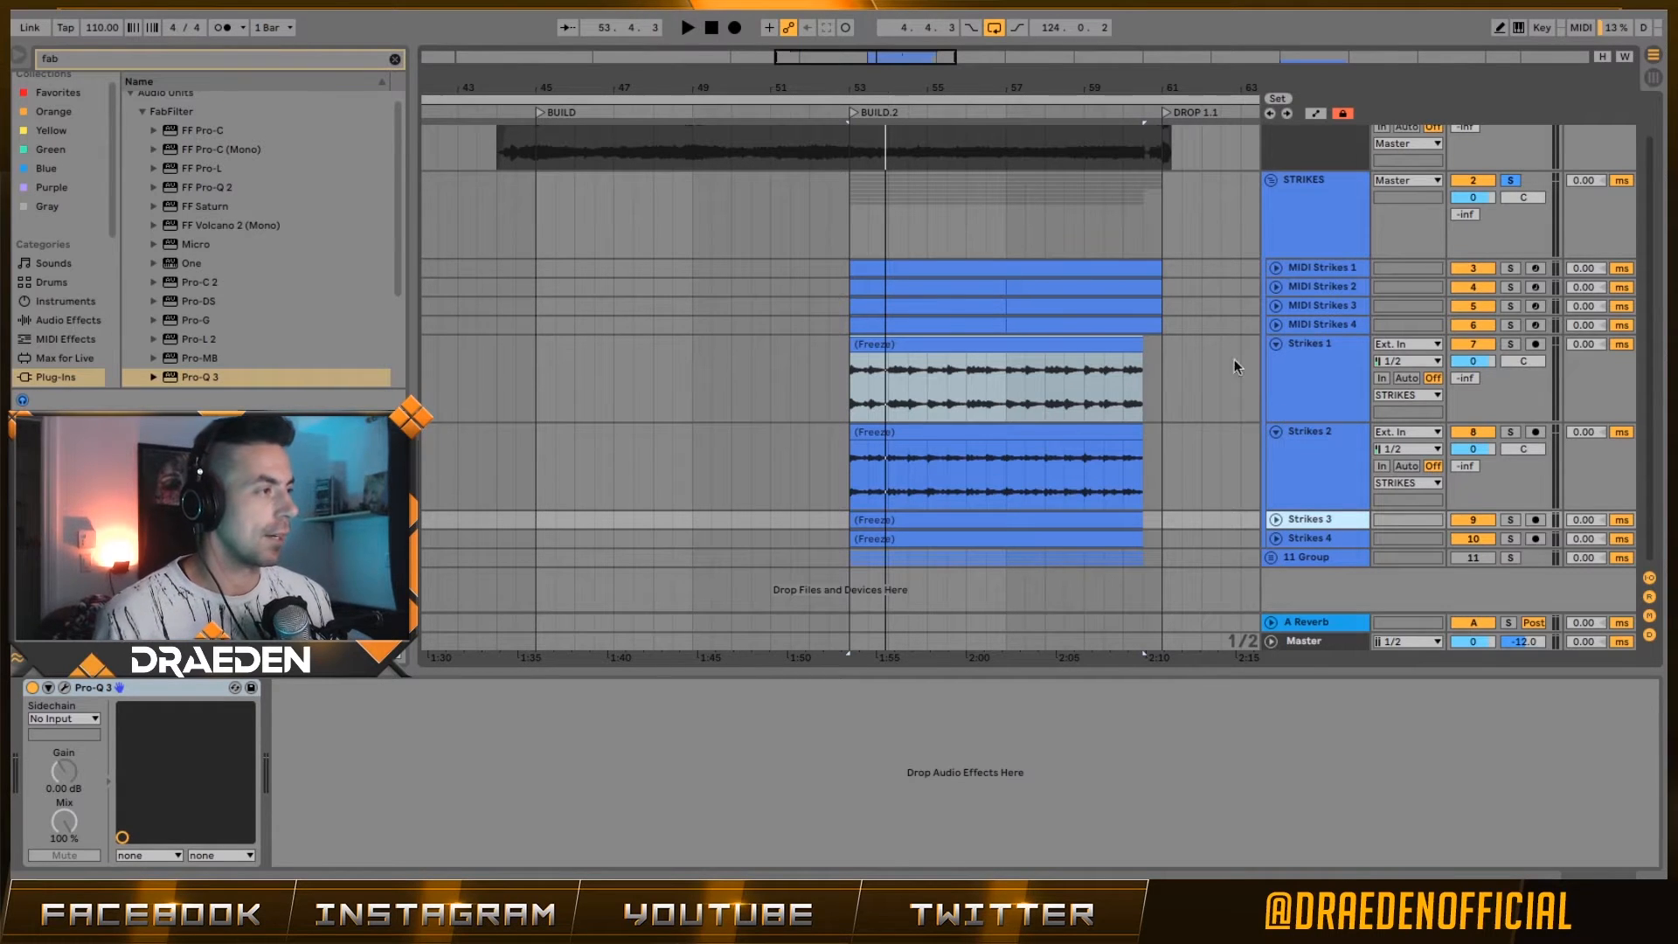
{"action": "left_click", "coordinate": [1386, 237]}
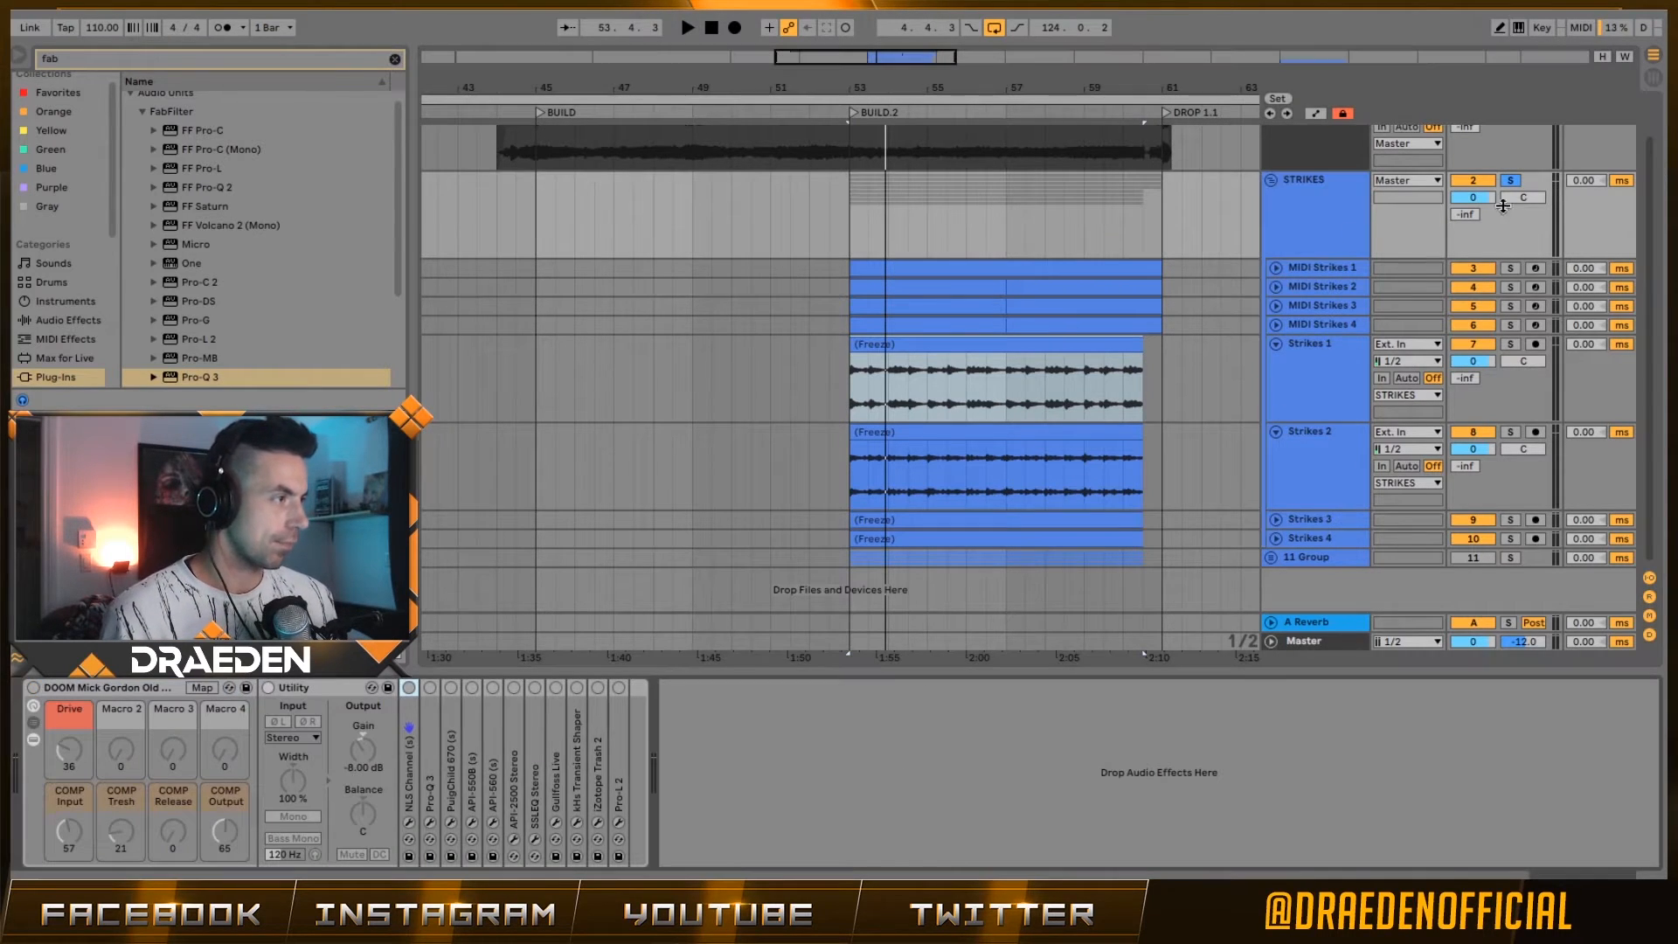
{"action": "left_click", "coordinate": [1331, 212]}
{"action": "key", "text": "space"}
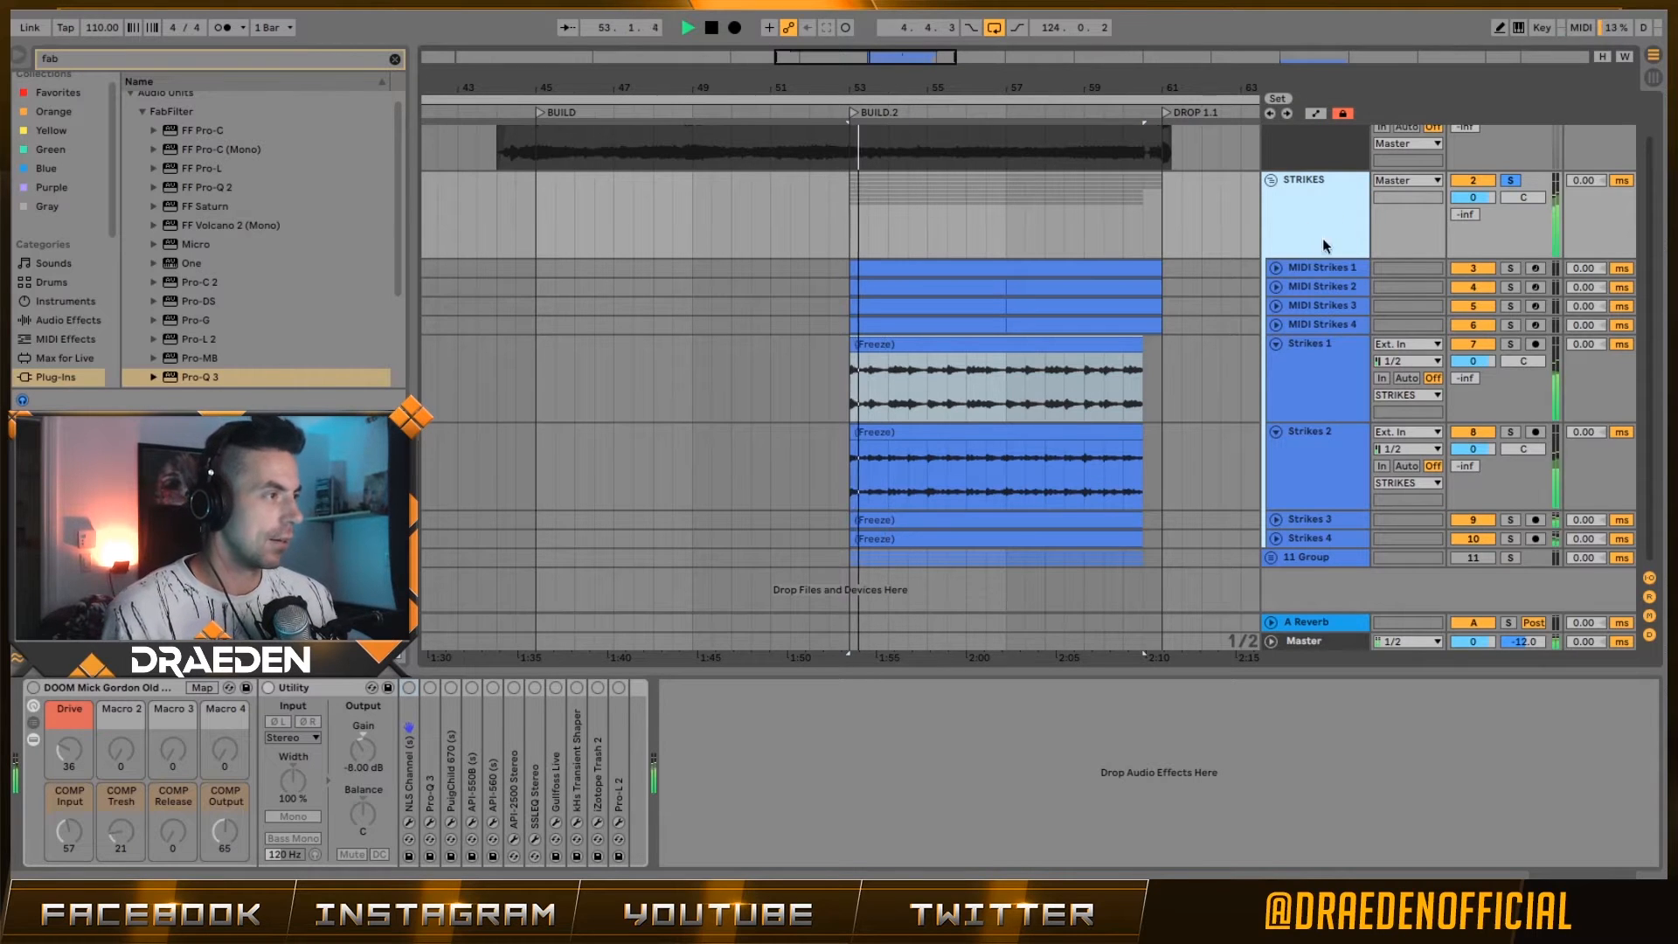
{"action": "left_click", "coordinate": [1331, 559]}
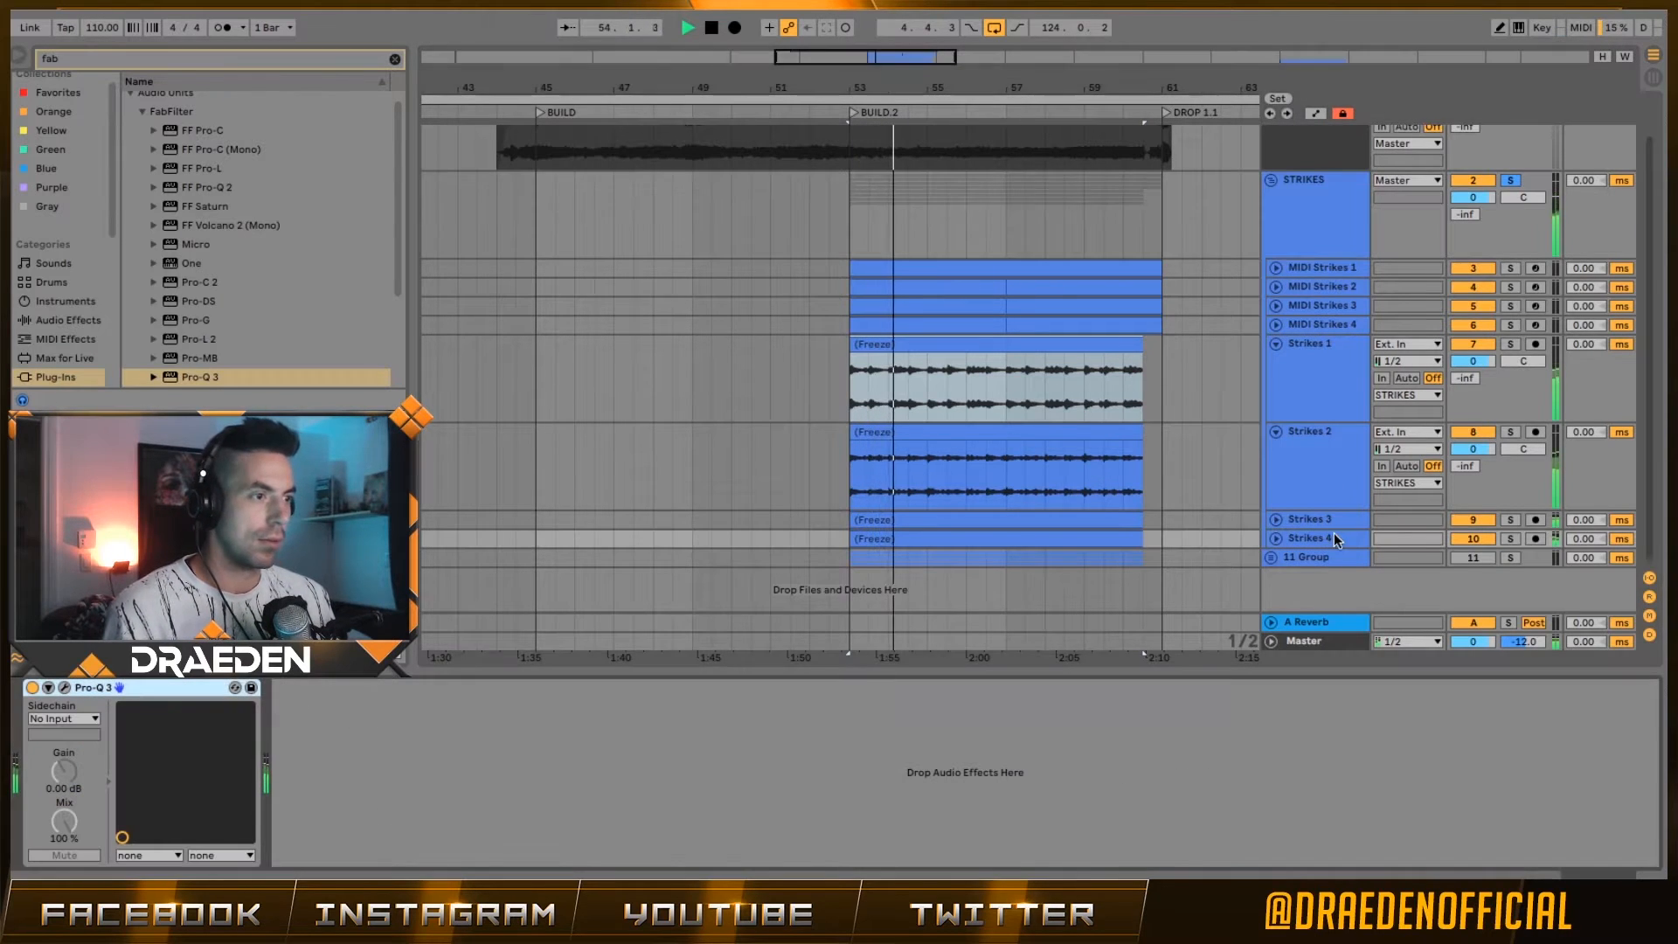
{"action": "left_click", "coordinate": [1333, 219]}
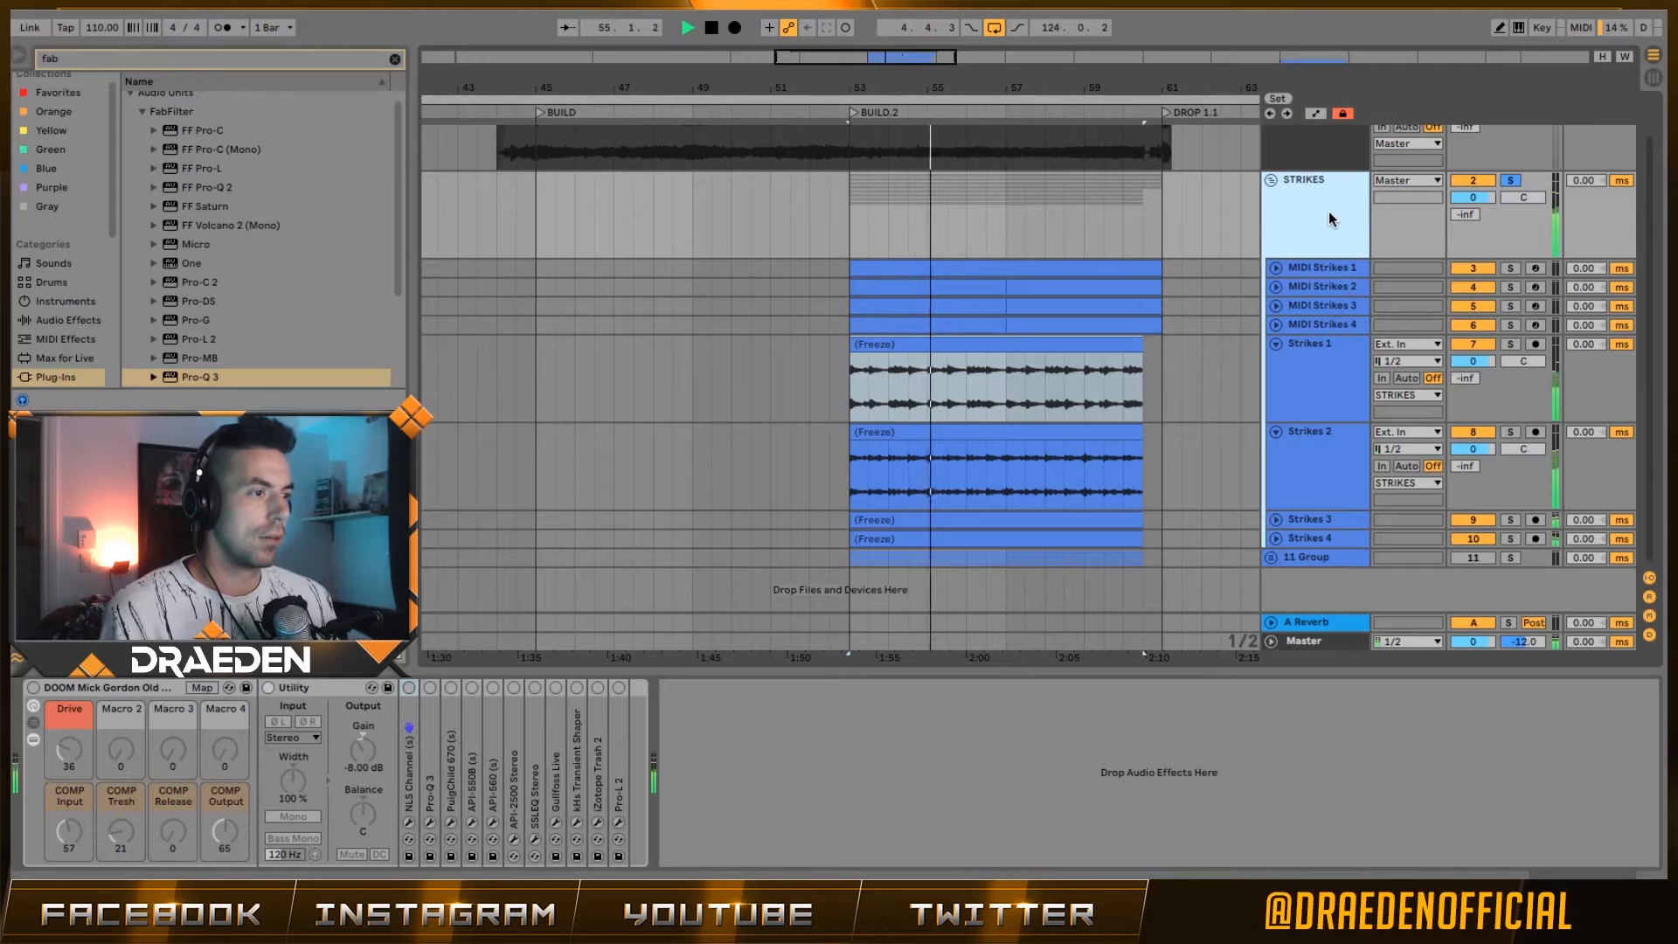
{"action": "key", "text": "space"}
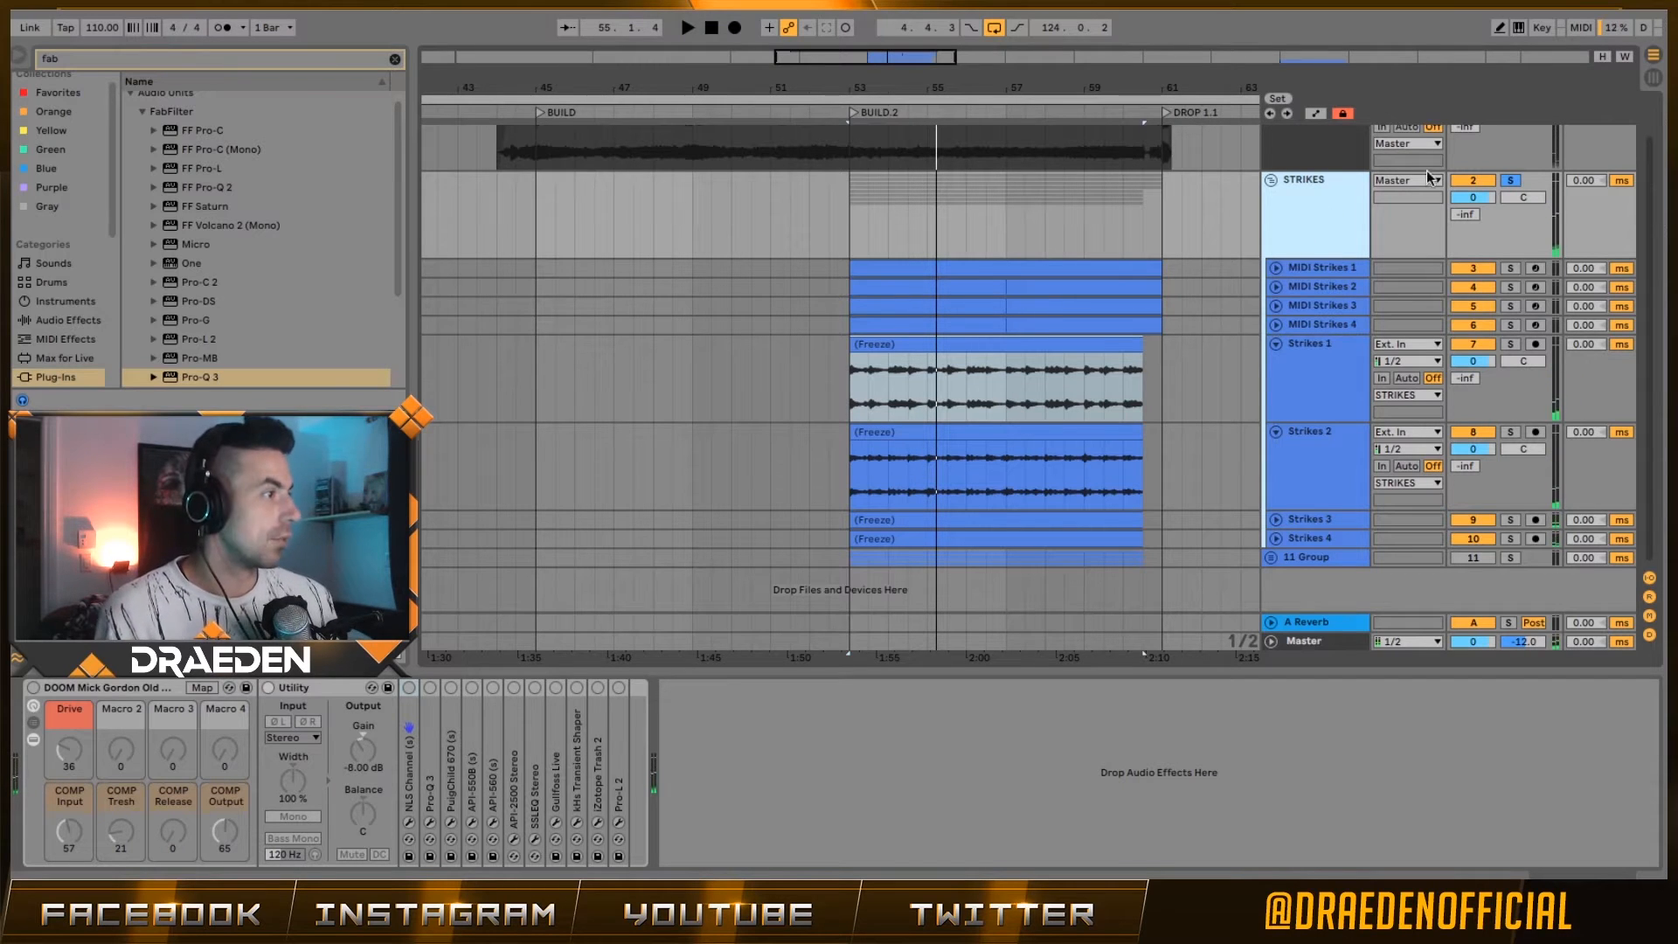
- Enable the DOOM Mick Gordon rack on the STRIKES group and switch off the Utility in its chain
{"action": "left_click", "coordinate": [32, 687]}
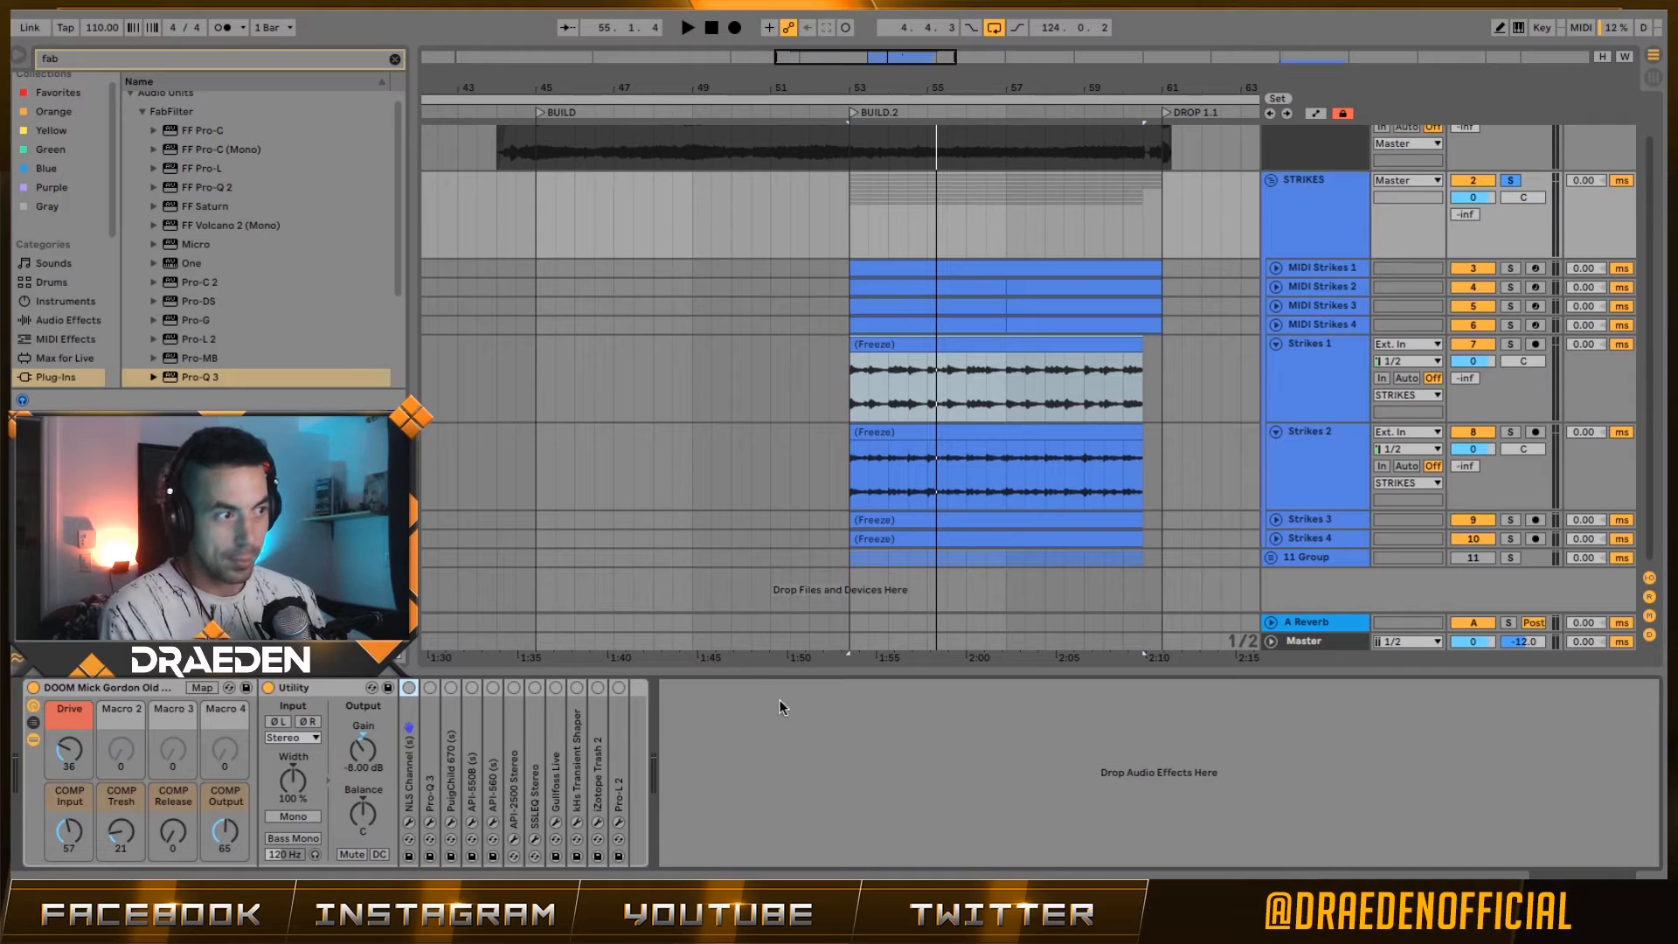
{"action": "left_click", "coordinate": [787, 741]}
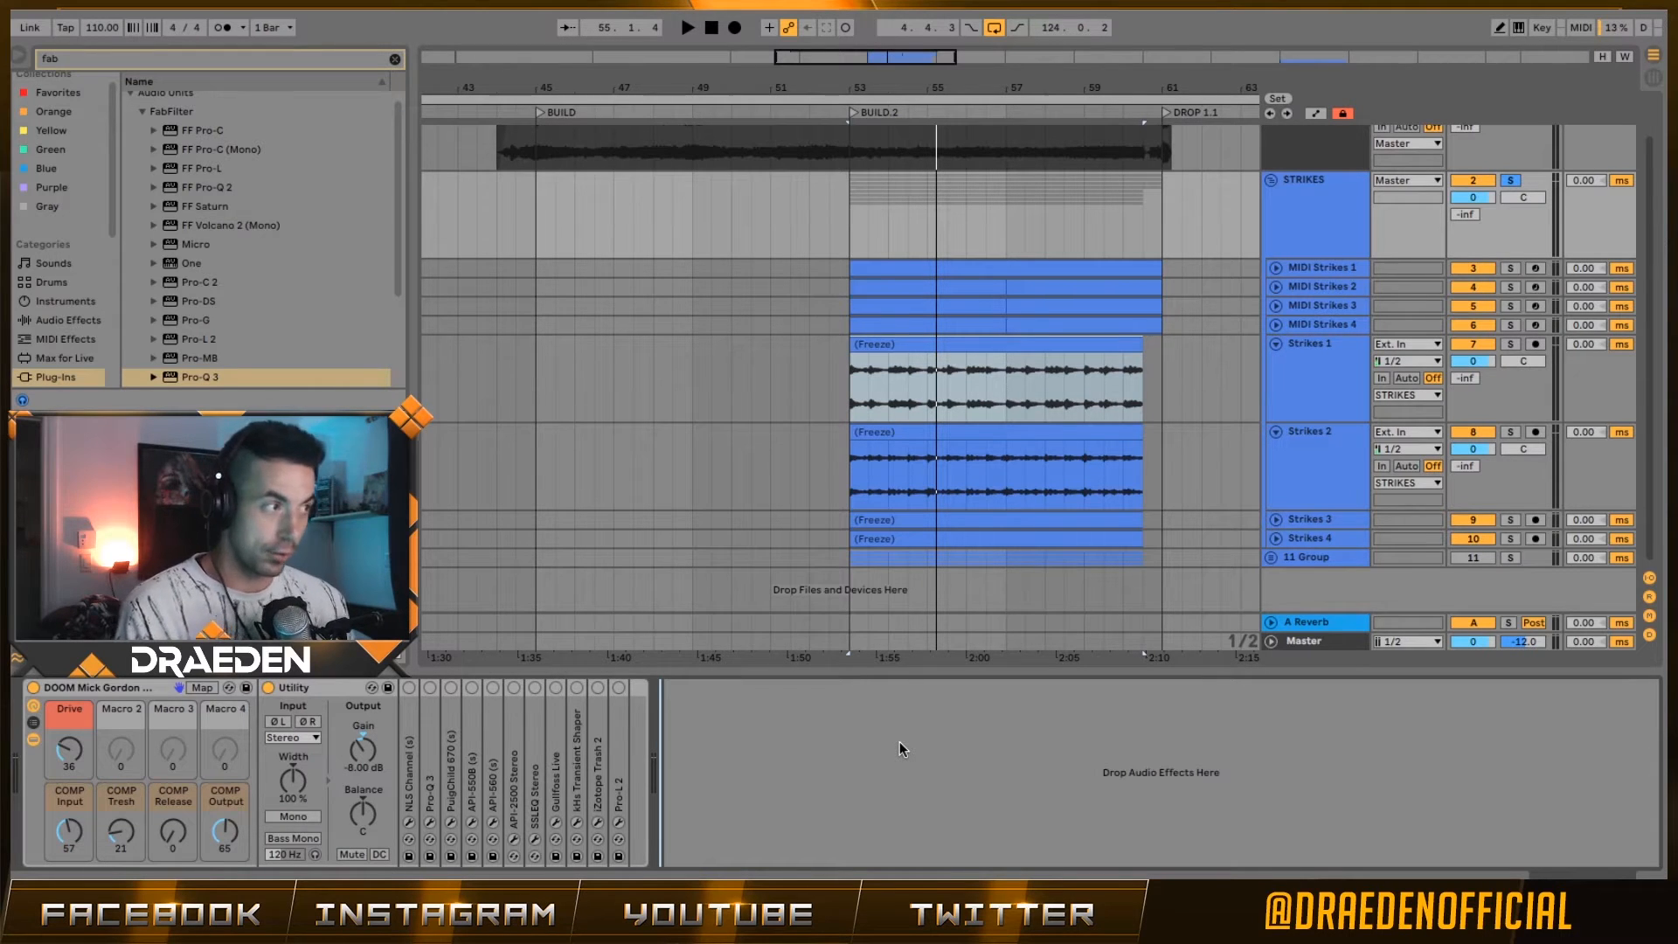
{"action": "left_click", "coordinate": [269, 688]}
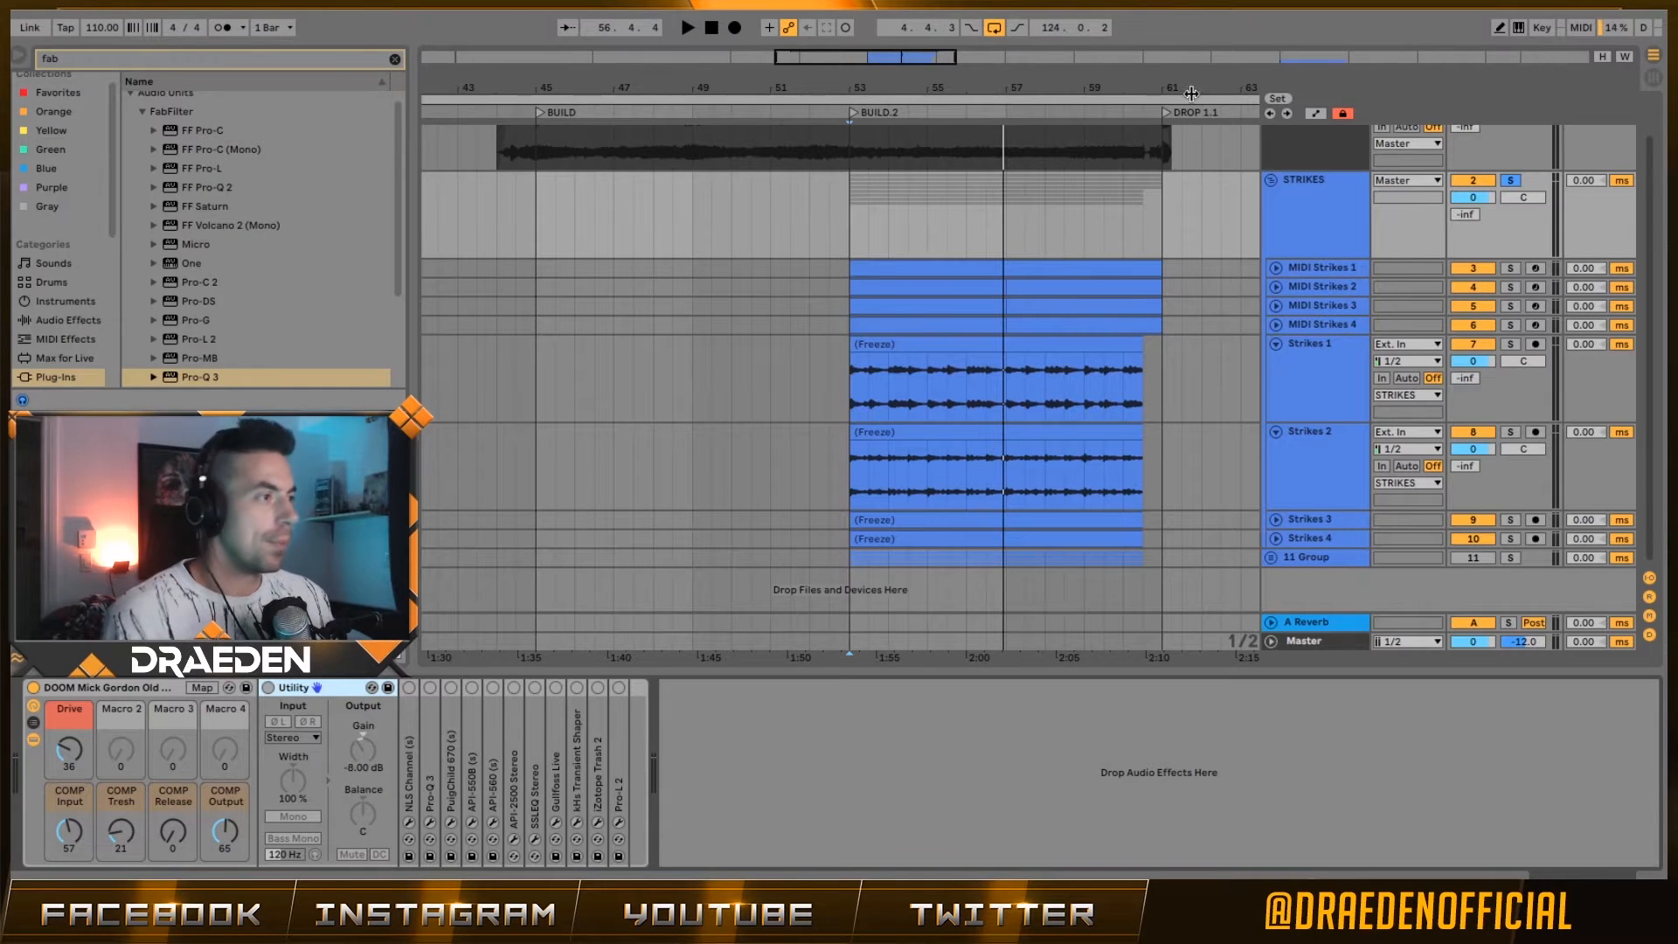
- Select the four frozen Strikes clips together and raise their clip gain to 9.63 dB
{"action": "left_click", "coordinate": [1029, 341]}
{"action": "double_click", "coordinate": [1099, 537]}
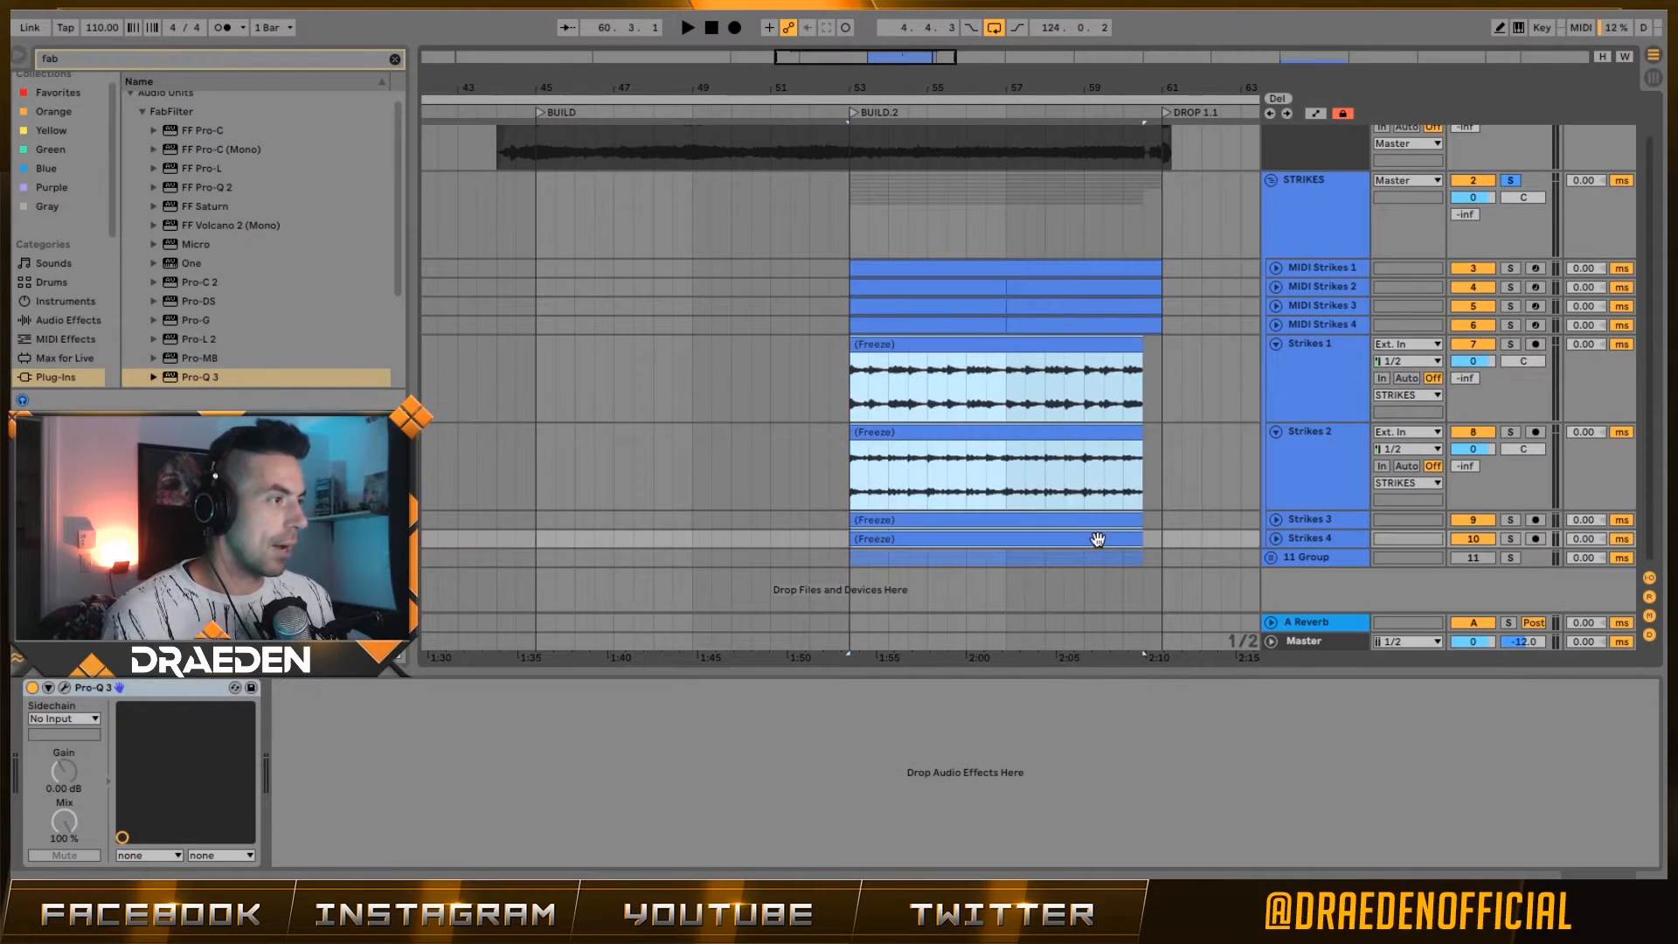
{"action": "left_click", "coordinate": [1064, 241], "text": "shift"}
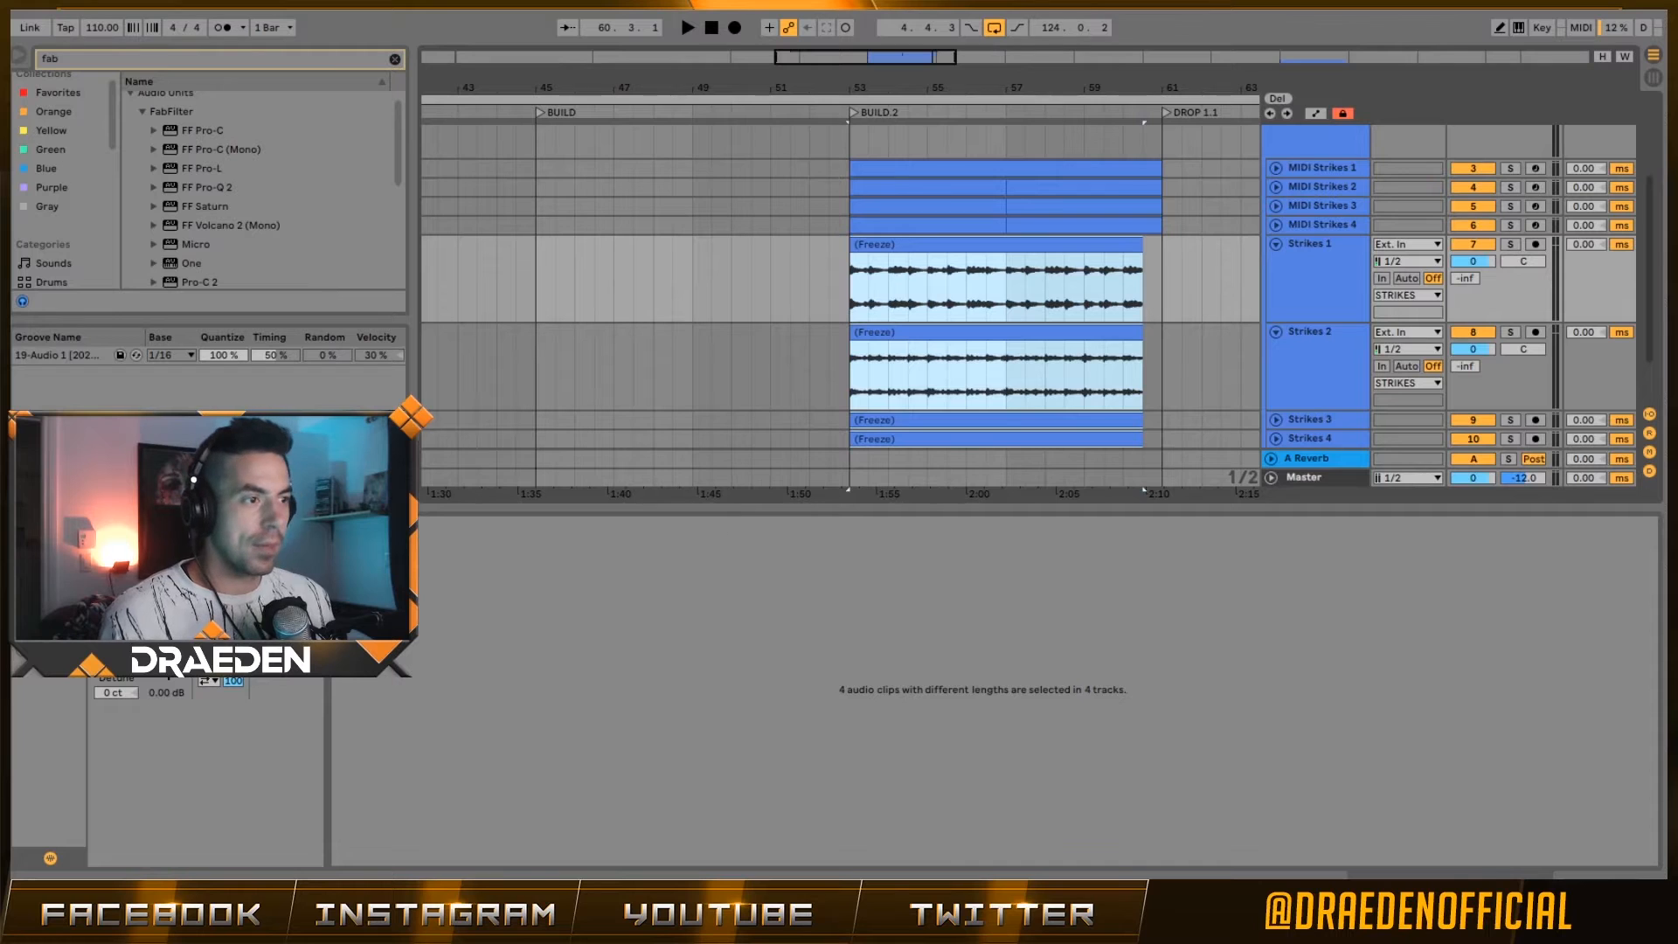
{"action": "left_click_drag", "start_coordinate": [167, 642], "coordinate": [167, 612]}
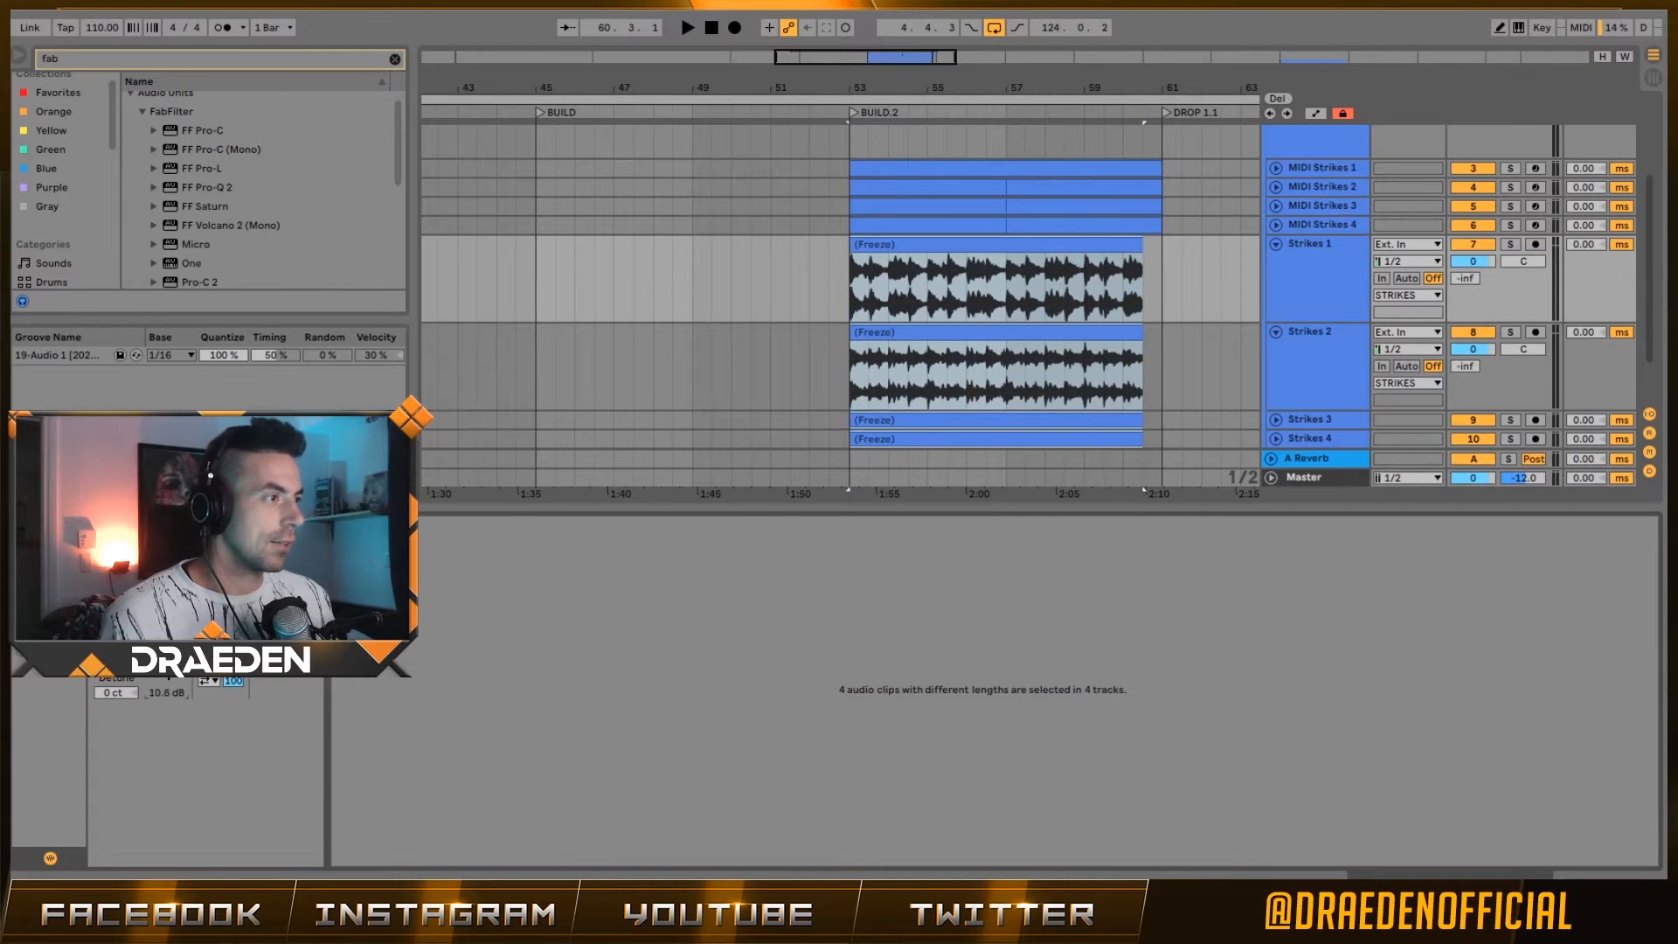
{"action": "scroll", "coordinate": [1341, 217], "scroll_direction": "up", "scroll_amount": 4}
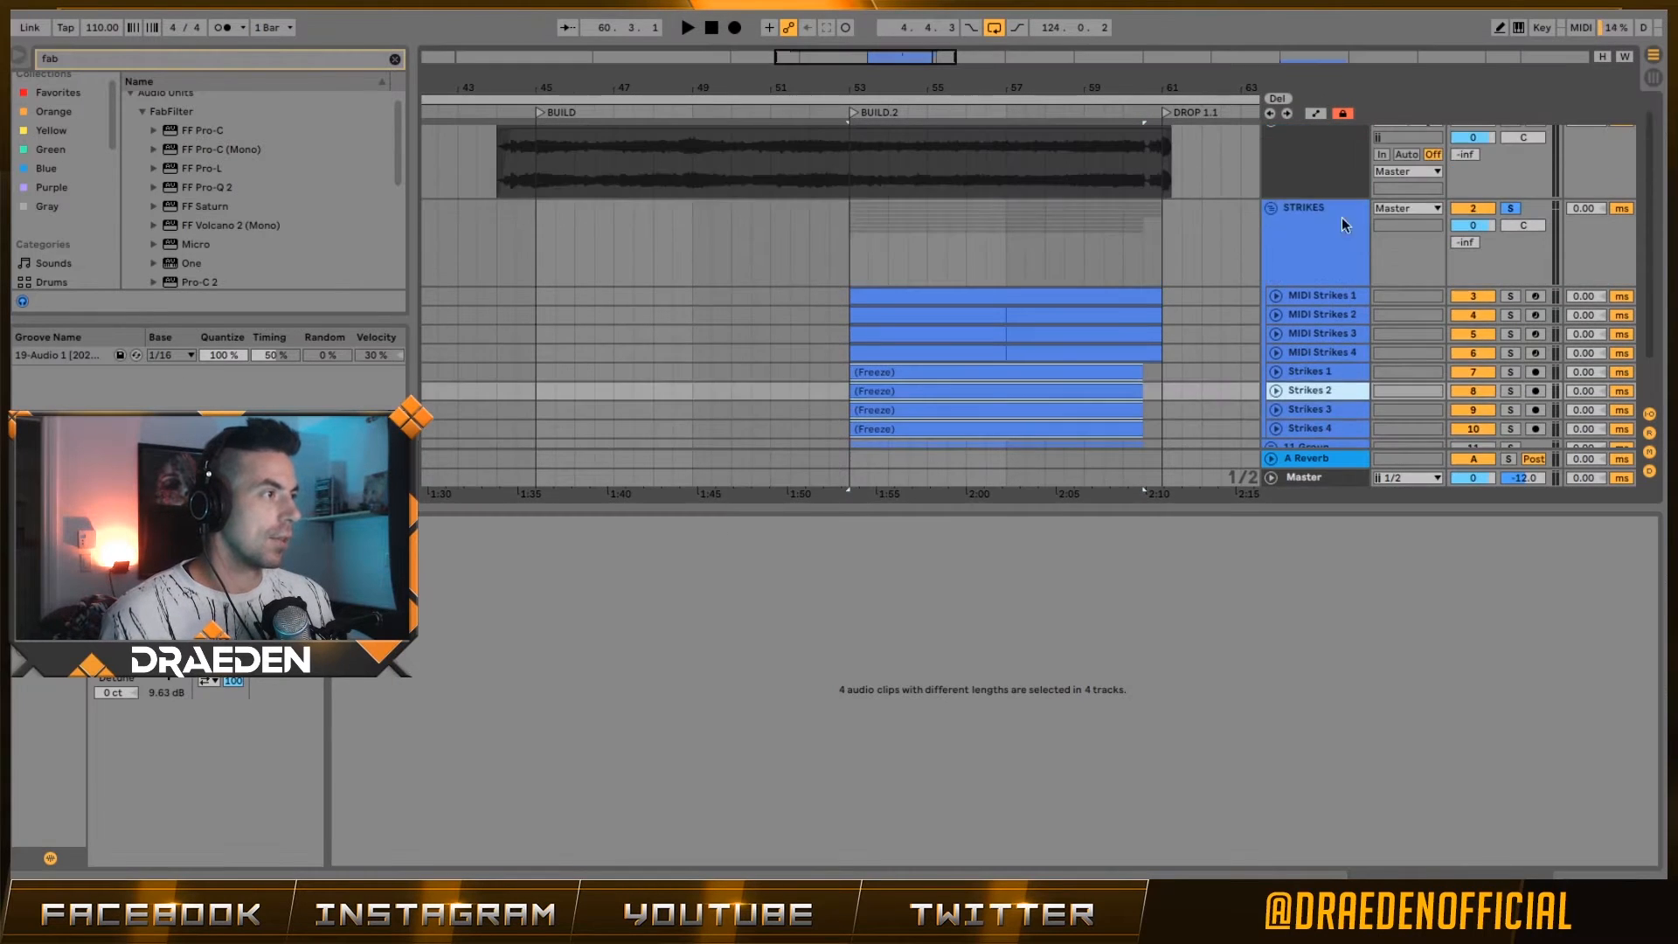
- Show the STRIKES group's devices, play the group back to check its level, and switch the Utility back on
{"action": "double_click", "coordinate": [1340, 218]}
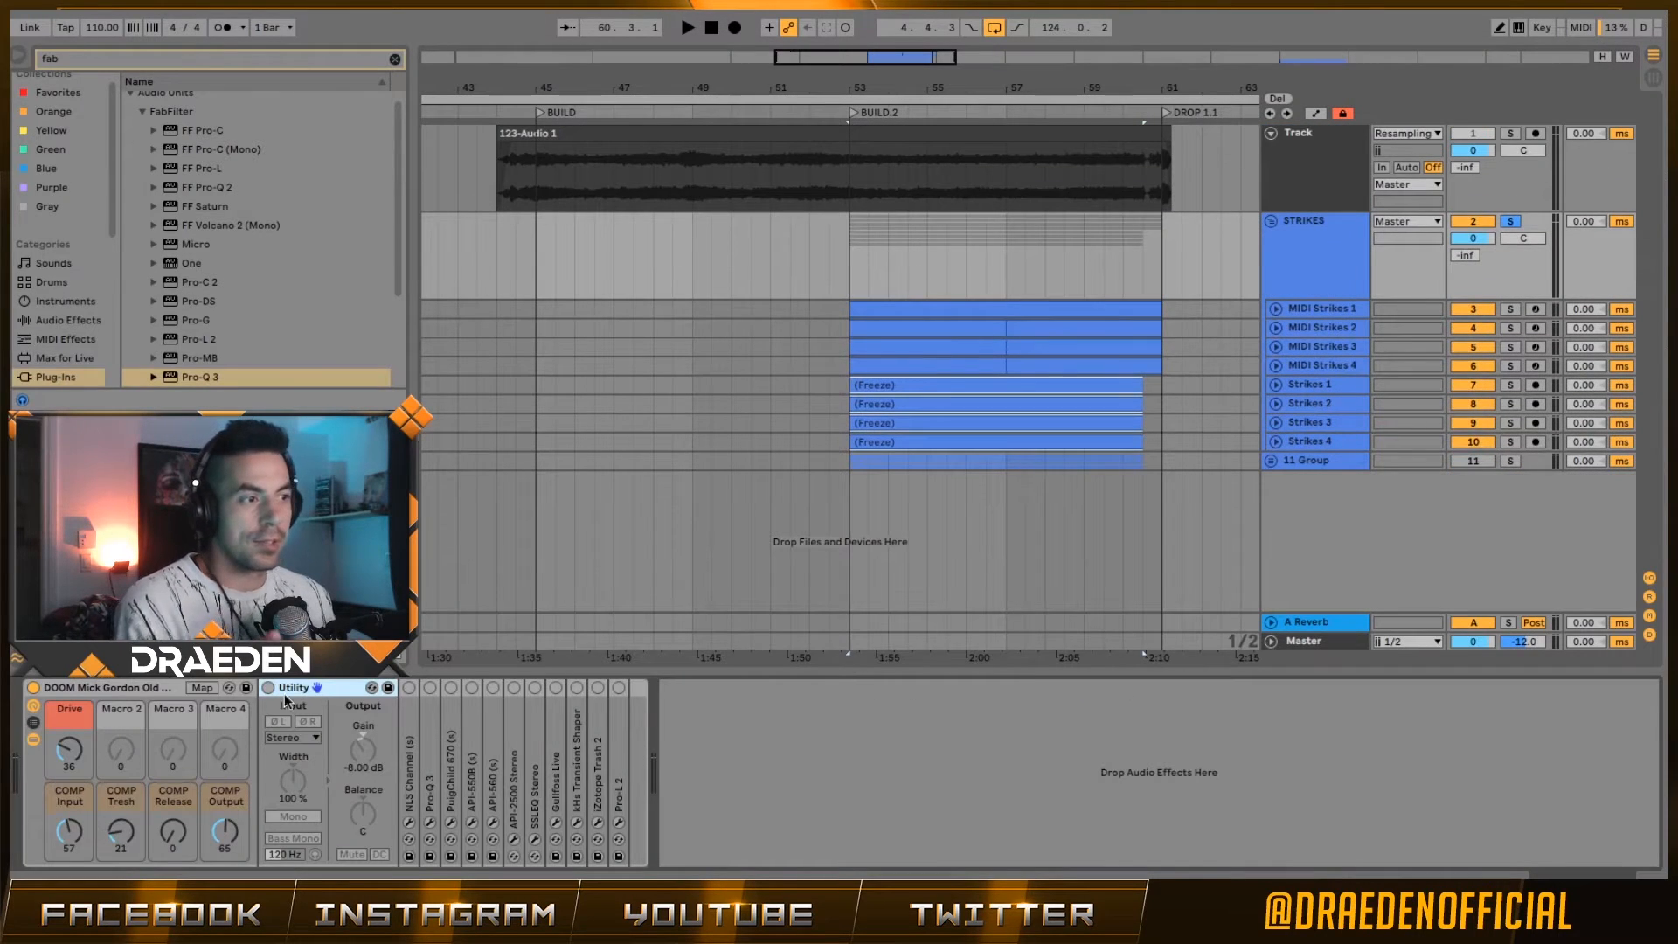
{"action": "key", "text": "space"}
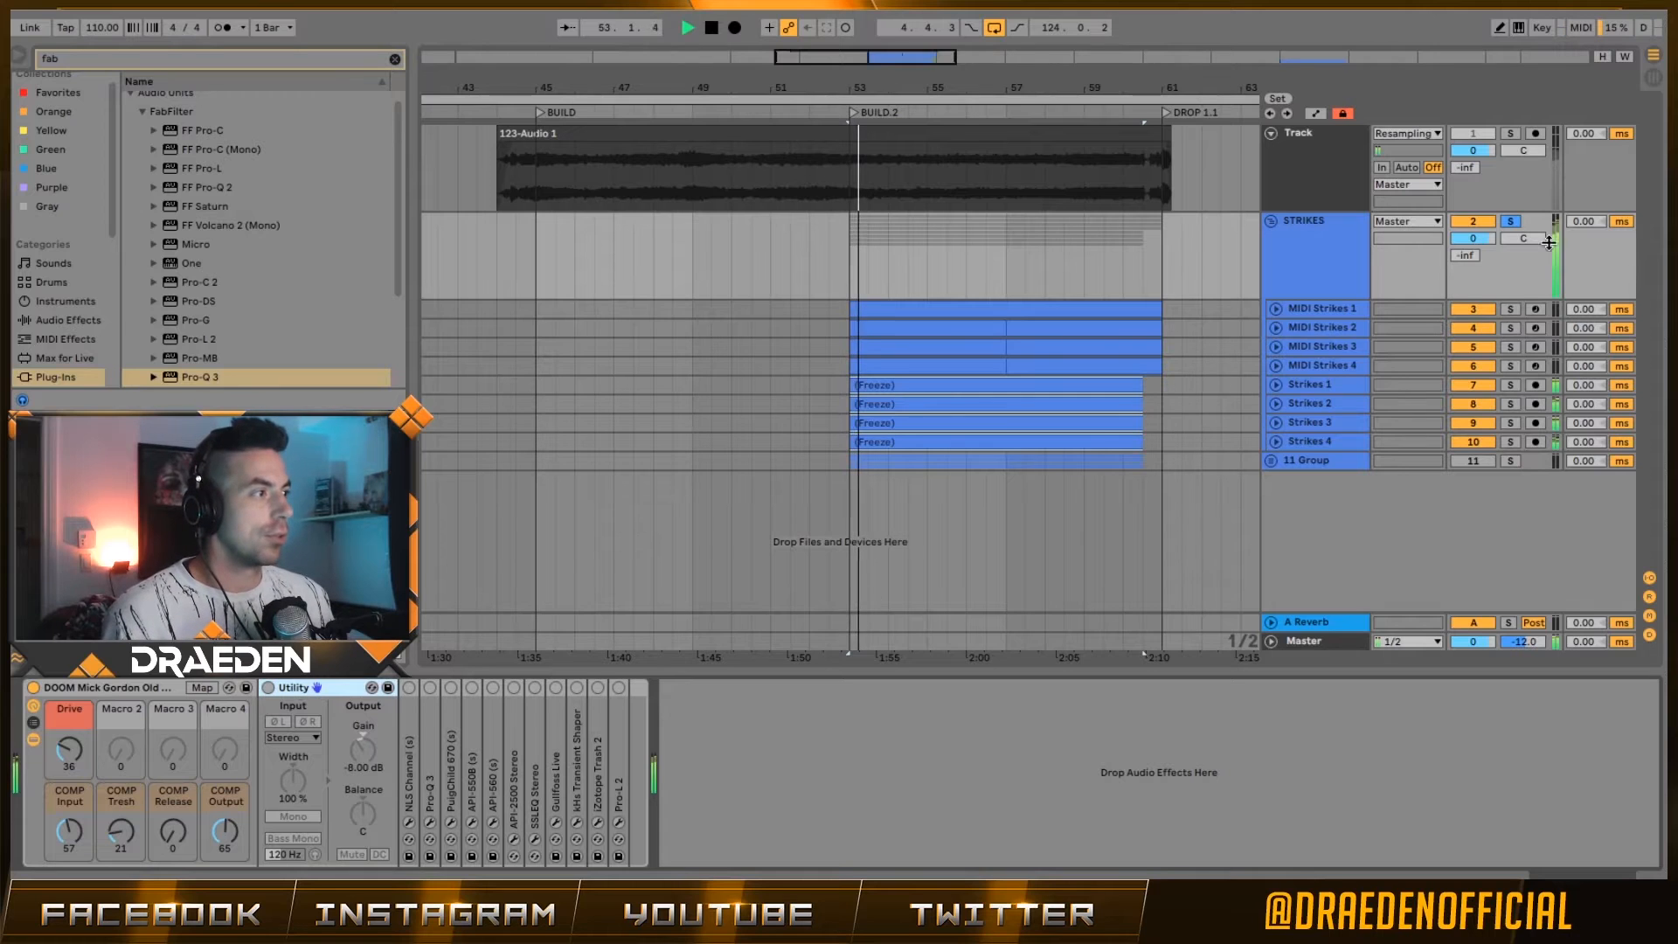
{"action": "key", "text": "space"}
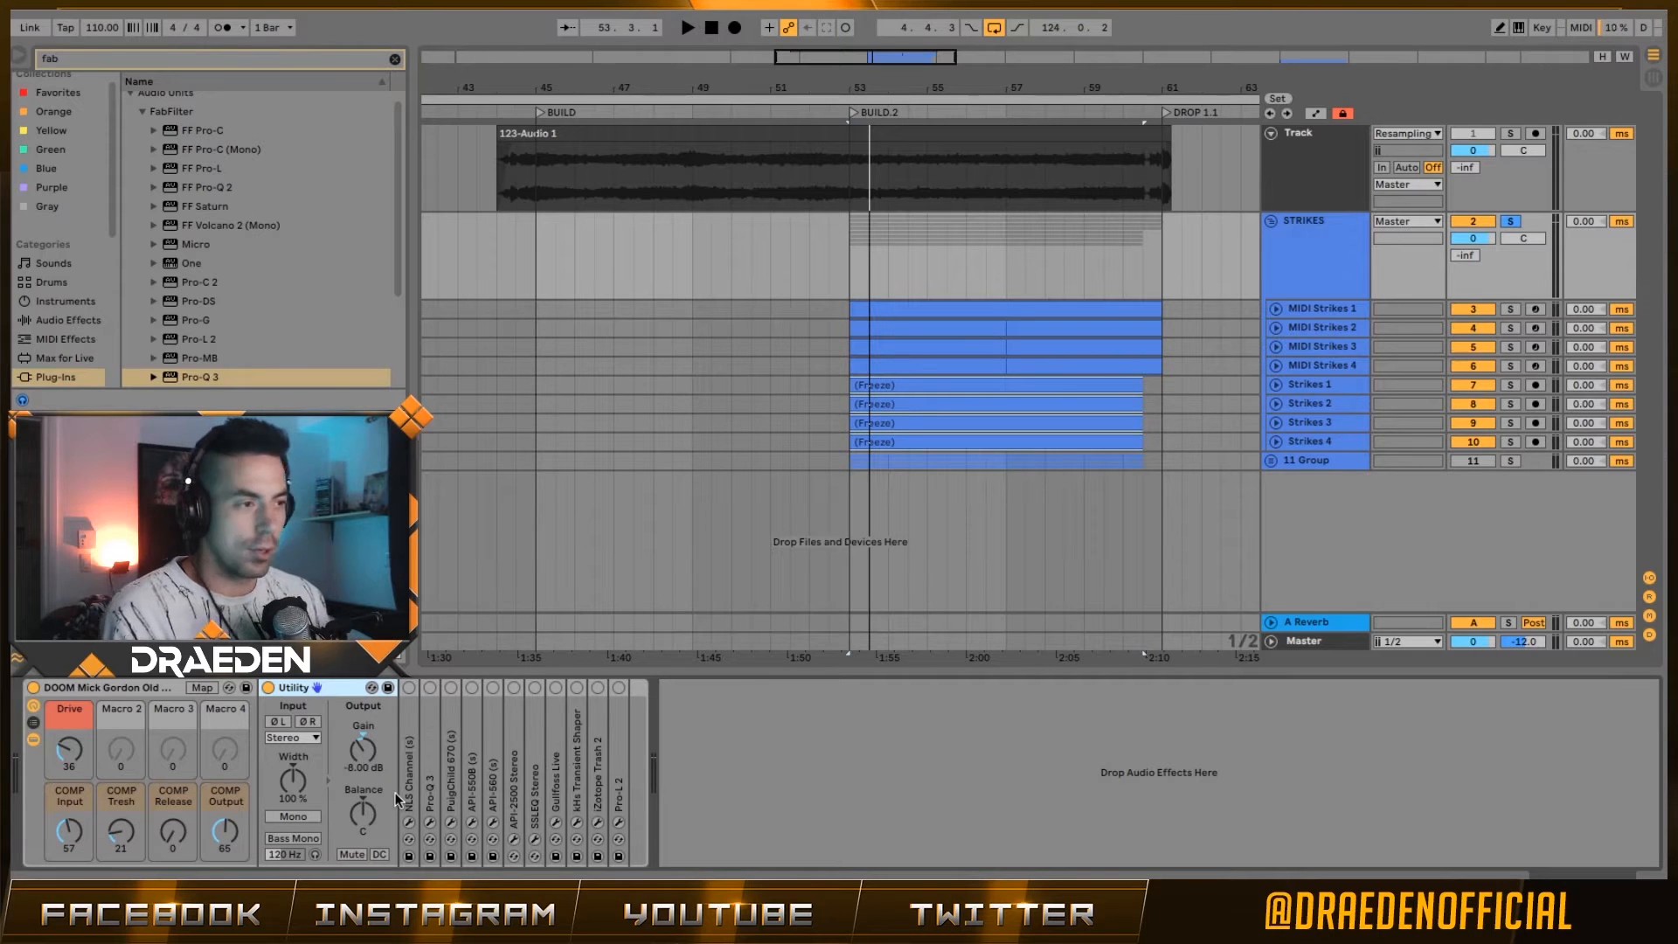
- Open the group's NLS Channel and, during playback, sweep the rack's Drive macro to 127 and back to 44
{"action": "left_click", "coordinate": [409, 822]}
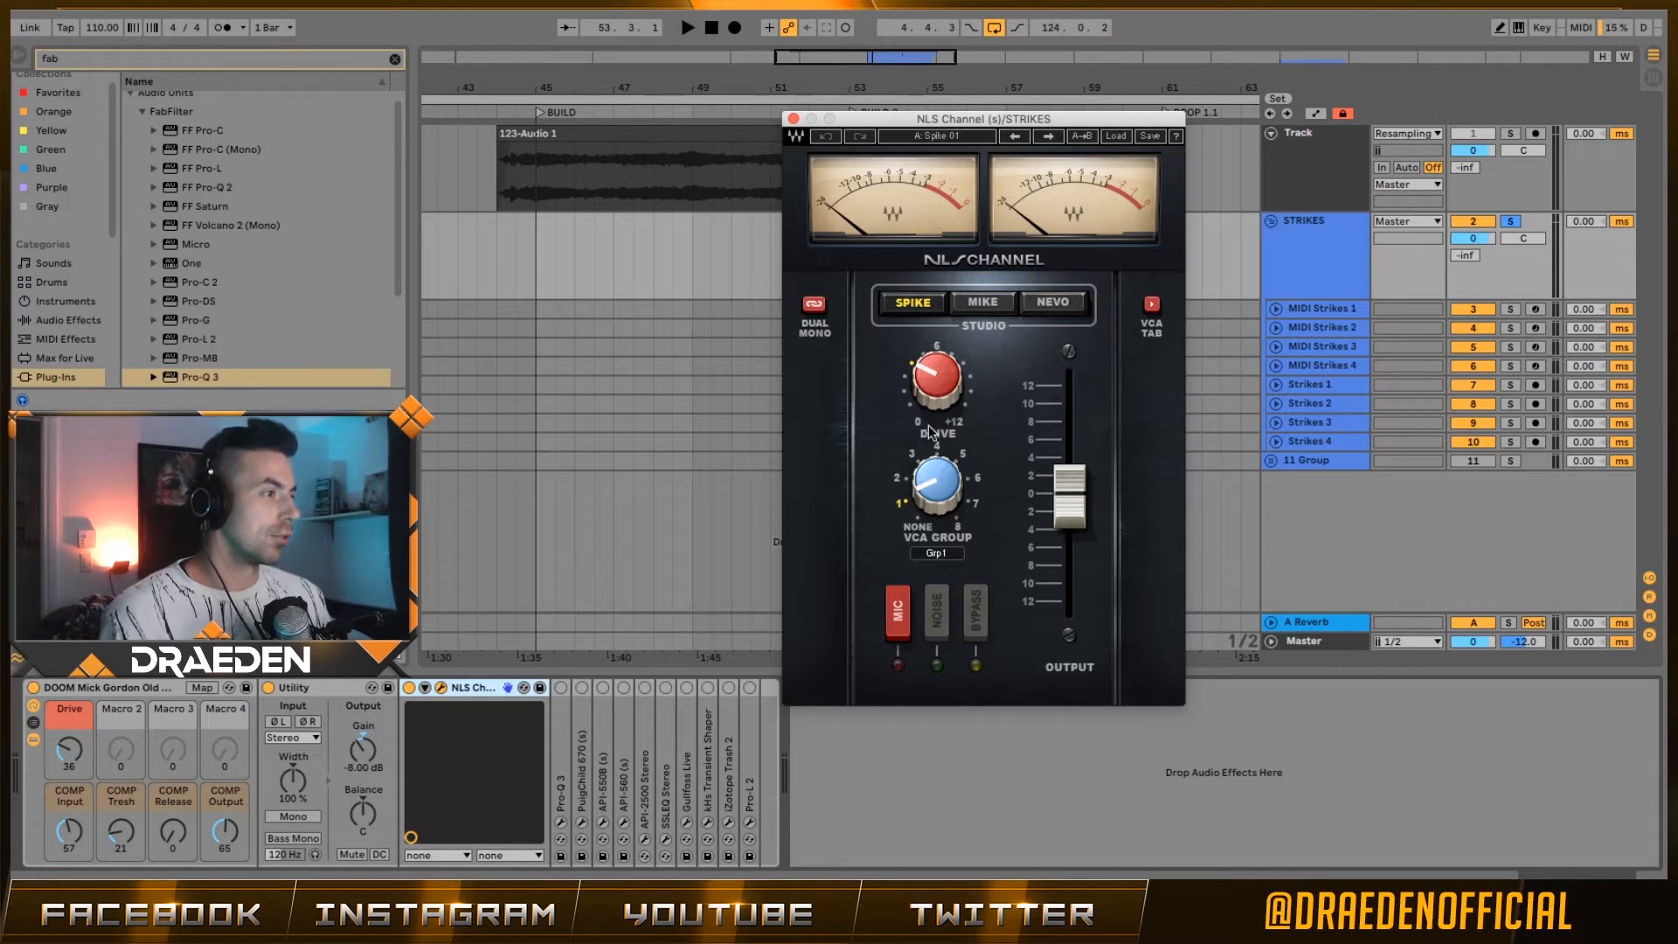
{"action": "key", "text": "space"}
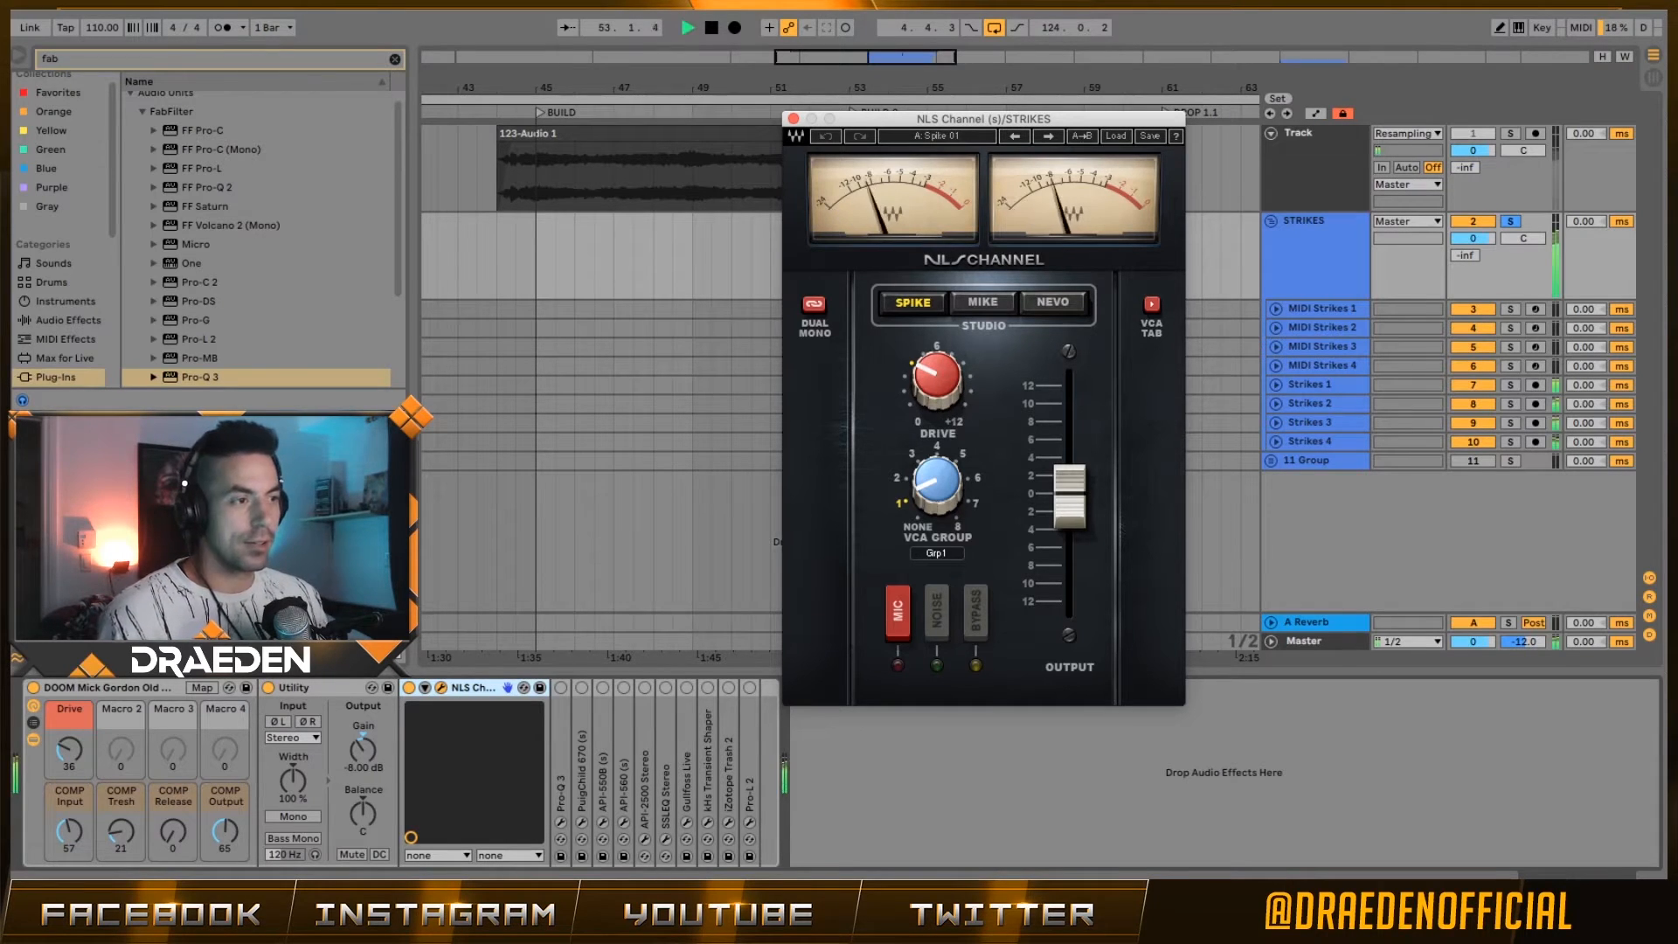
{"action": "left_click_drag", "start_coordinate": [69, 748], "coordinate": [69, 664]}
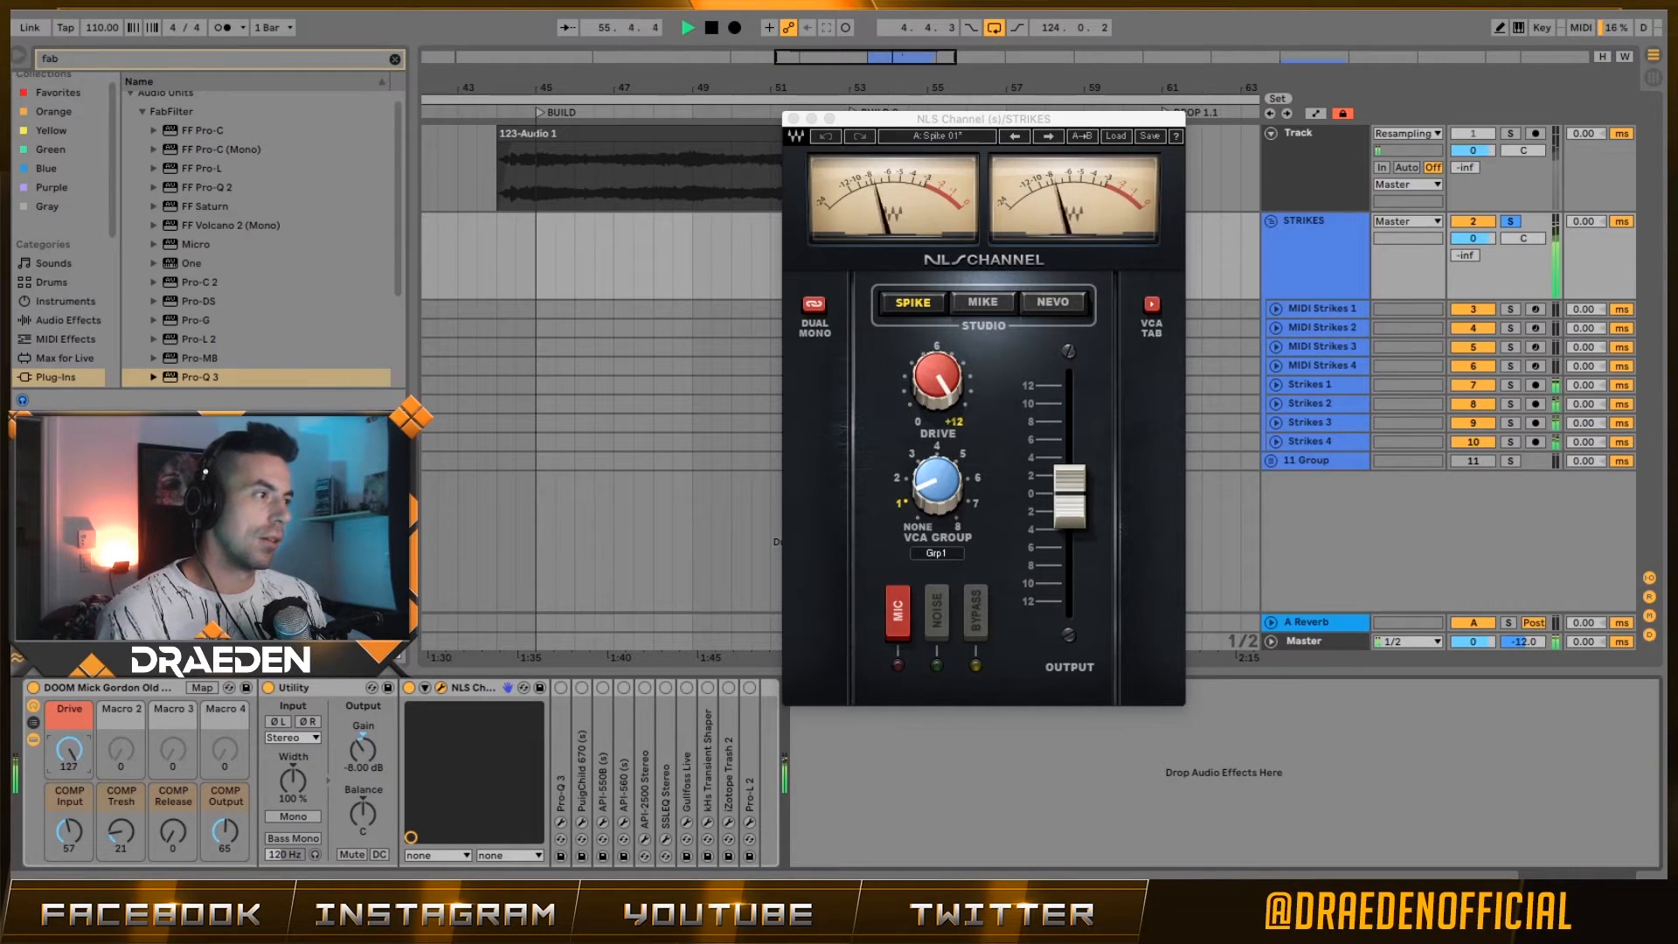
{"action": "left_click_drag", "start_coordinate": [69, 749], "coordinate": [69, 822]}
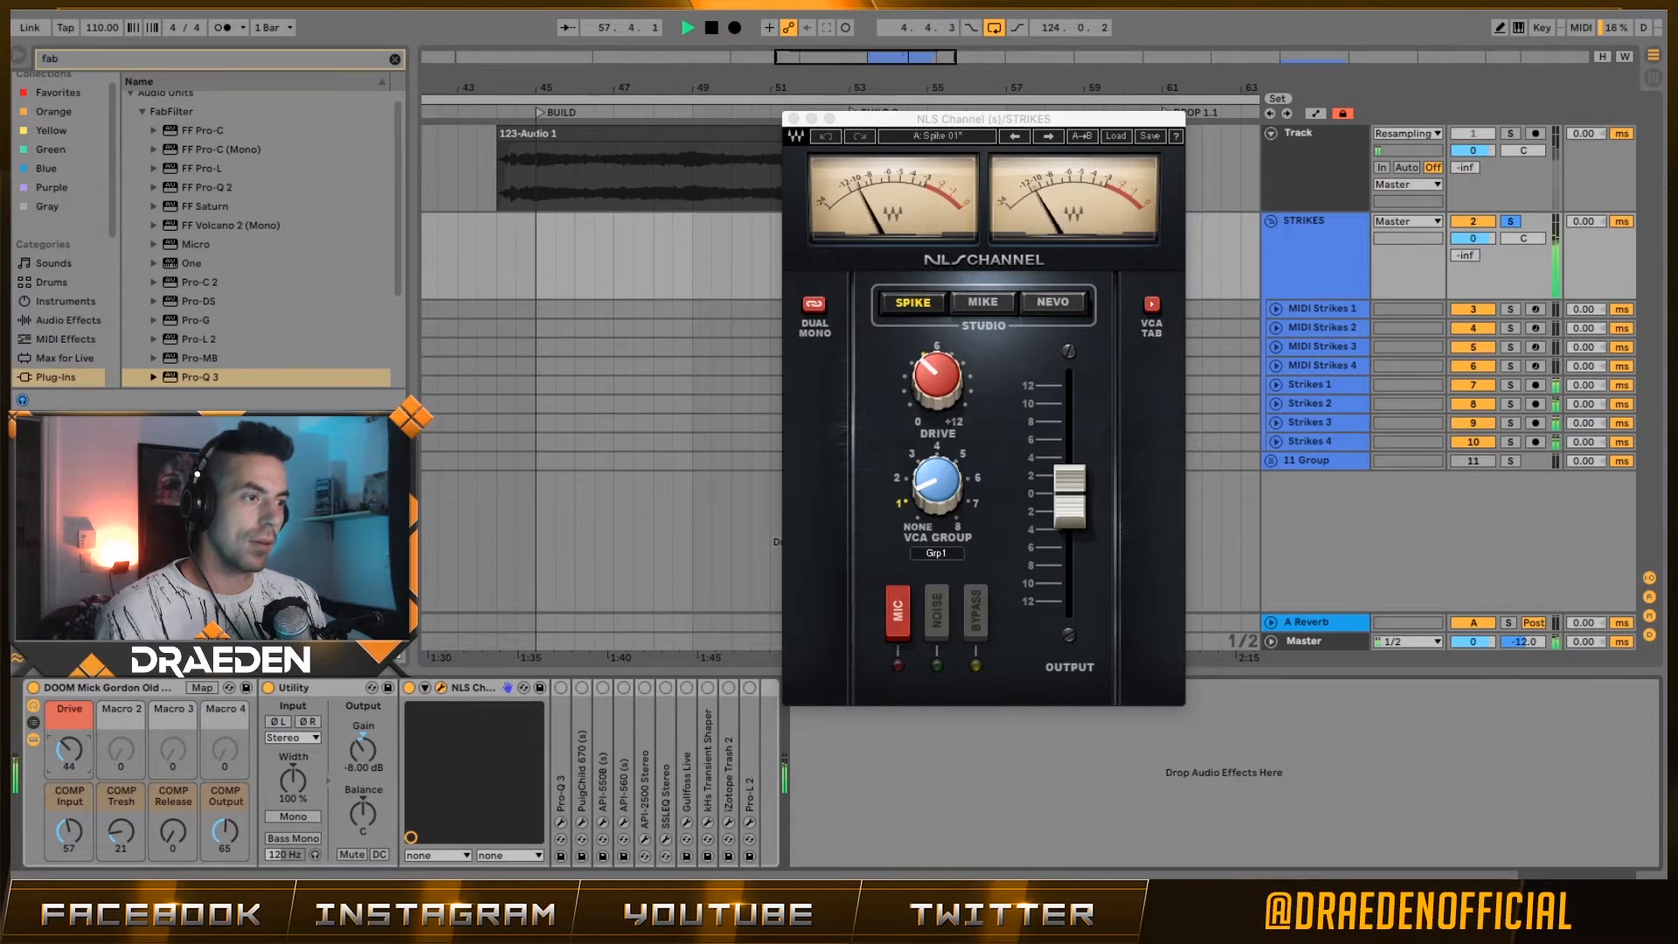
{"action": "key", "text": "space"}
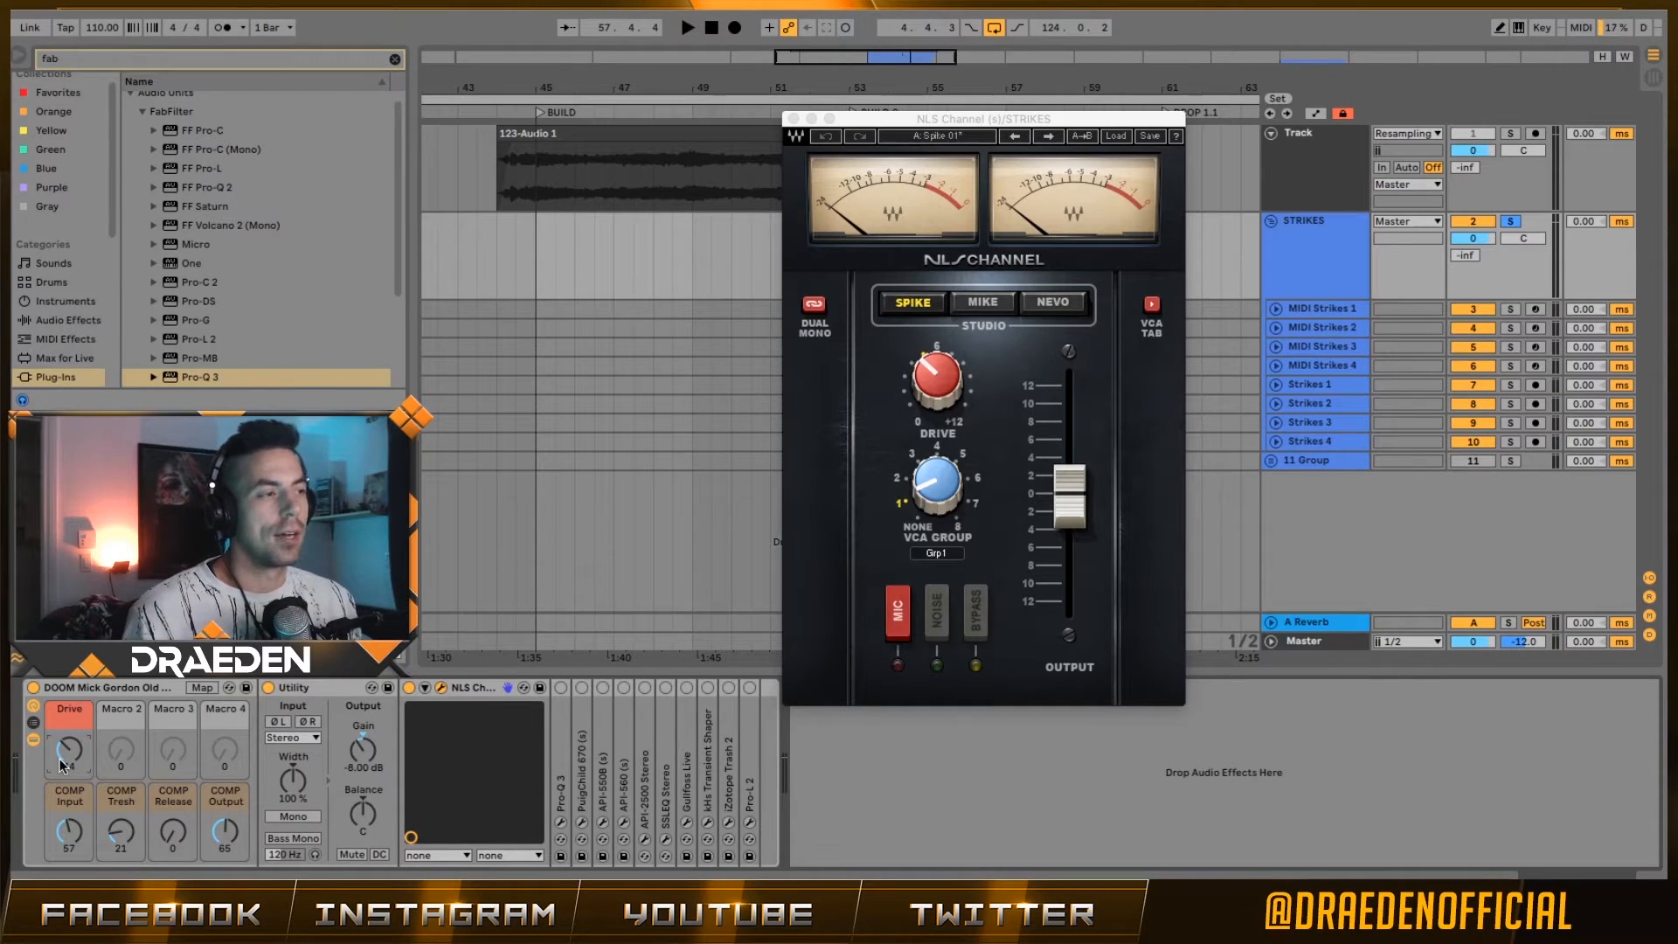
- Raise the rack's Drive macro to 87 while the soloed STRIKES group plays
{"action": "key", "text": "space"}
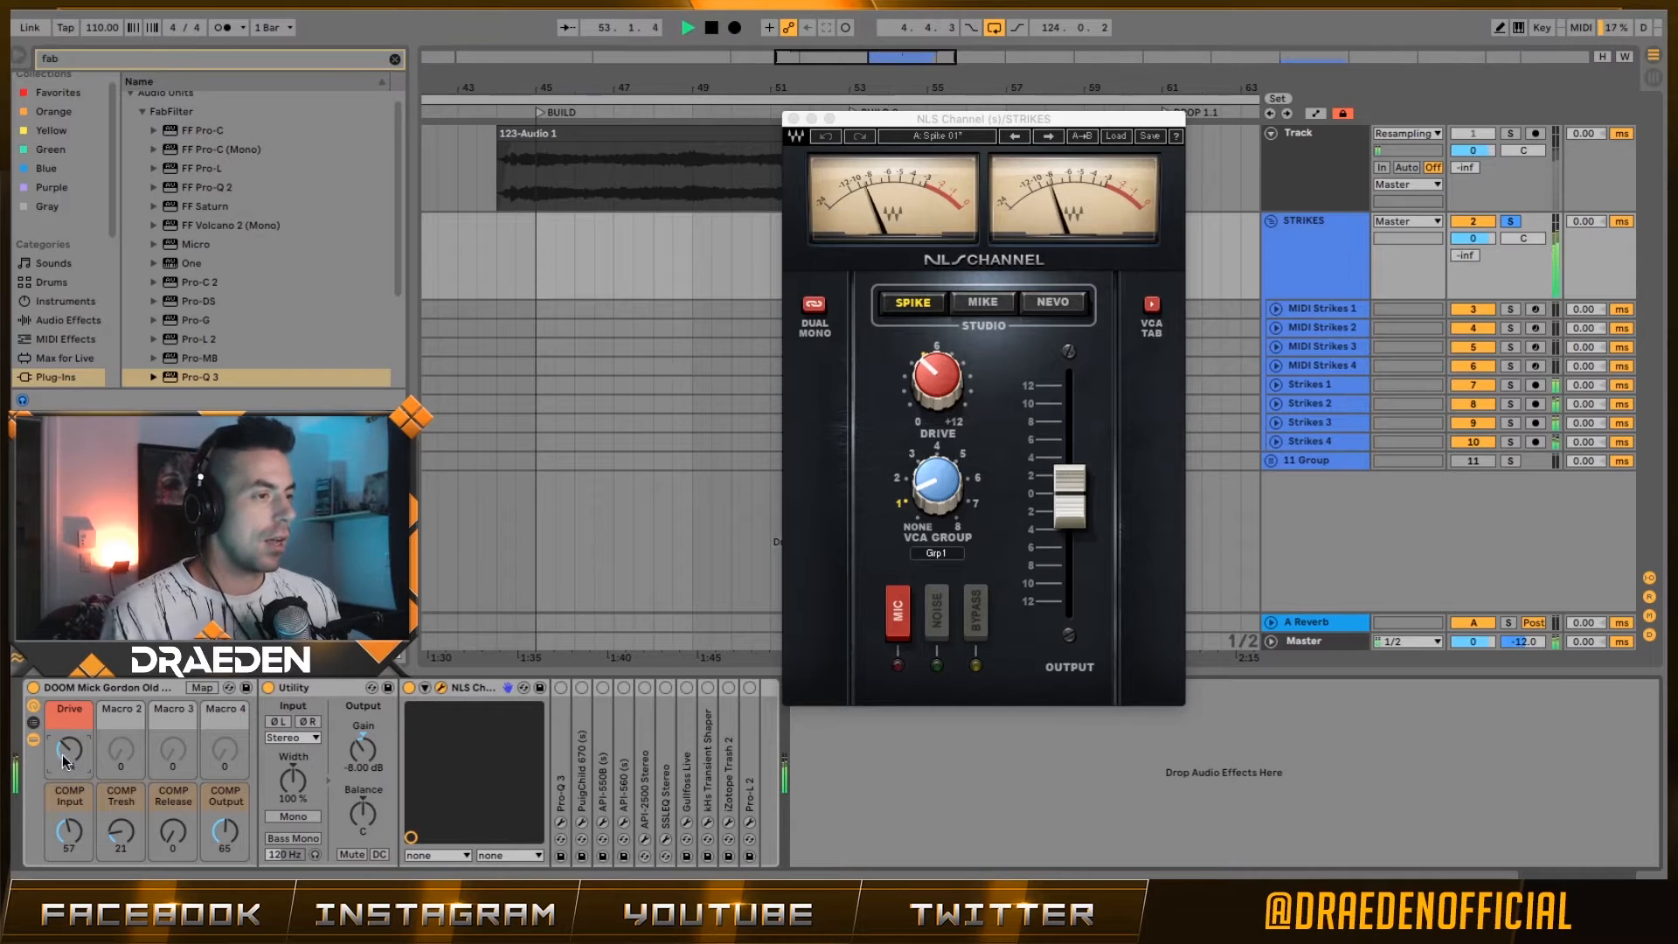
{"action": "left_click_drag", "start_coordinate": [62, 766], "coordinate": [61, 691]}
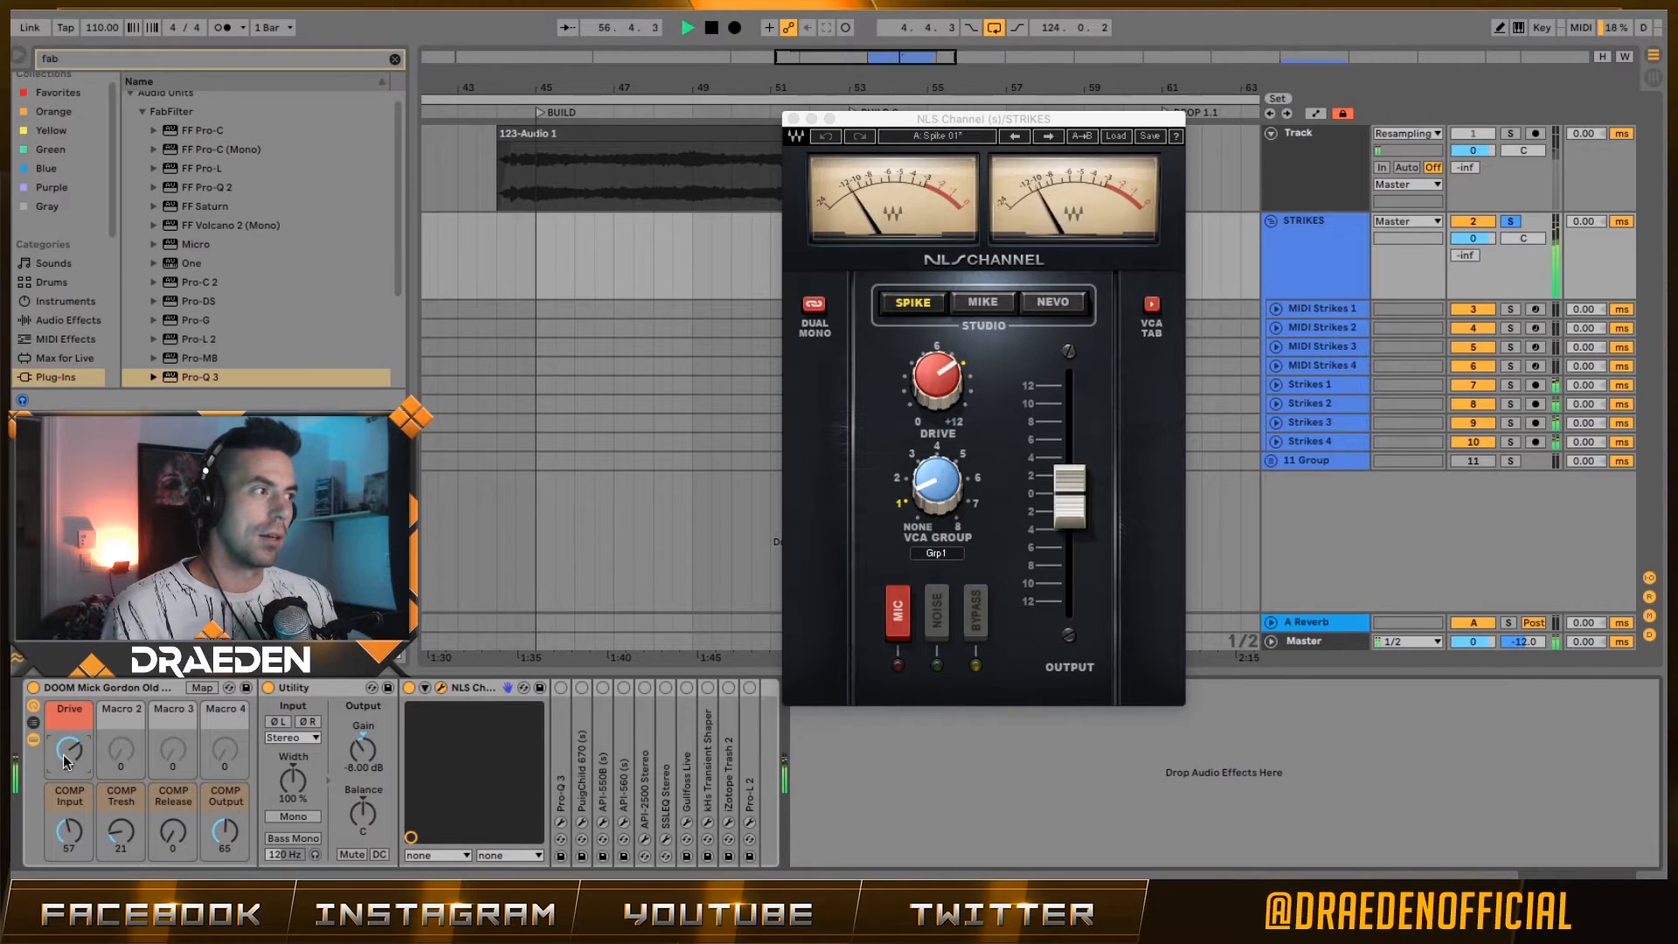
{"action": "key", "text": "space"}
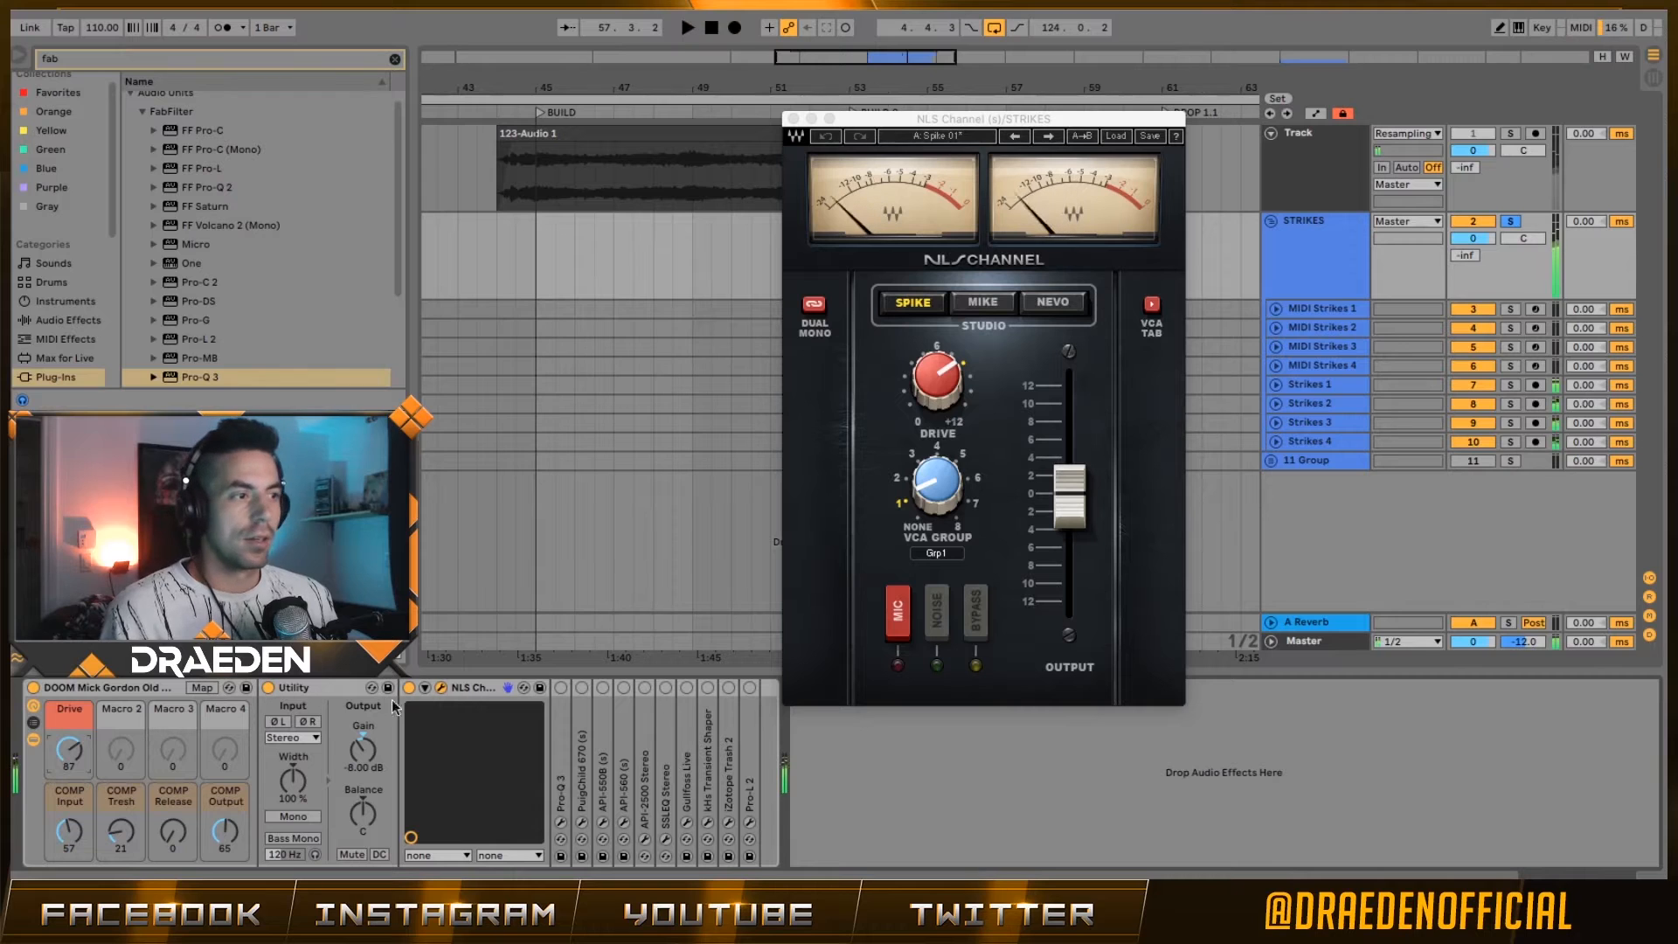
- Close the NLS Channel window, leave the plug-in switched on, and collapse its device view
{"action": "left_click", "coordinate": [409, 689]}
{"action": "left_click", "coordinate": [441, 688]}
{"action": "left_click", "coordinate": [409, 688]}
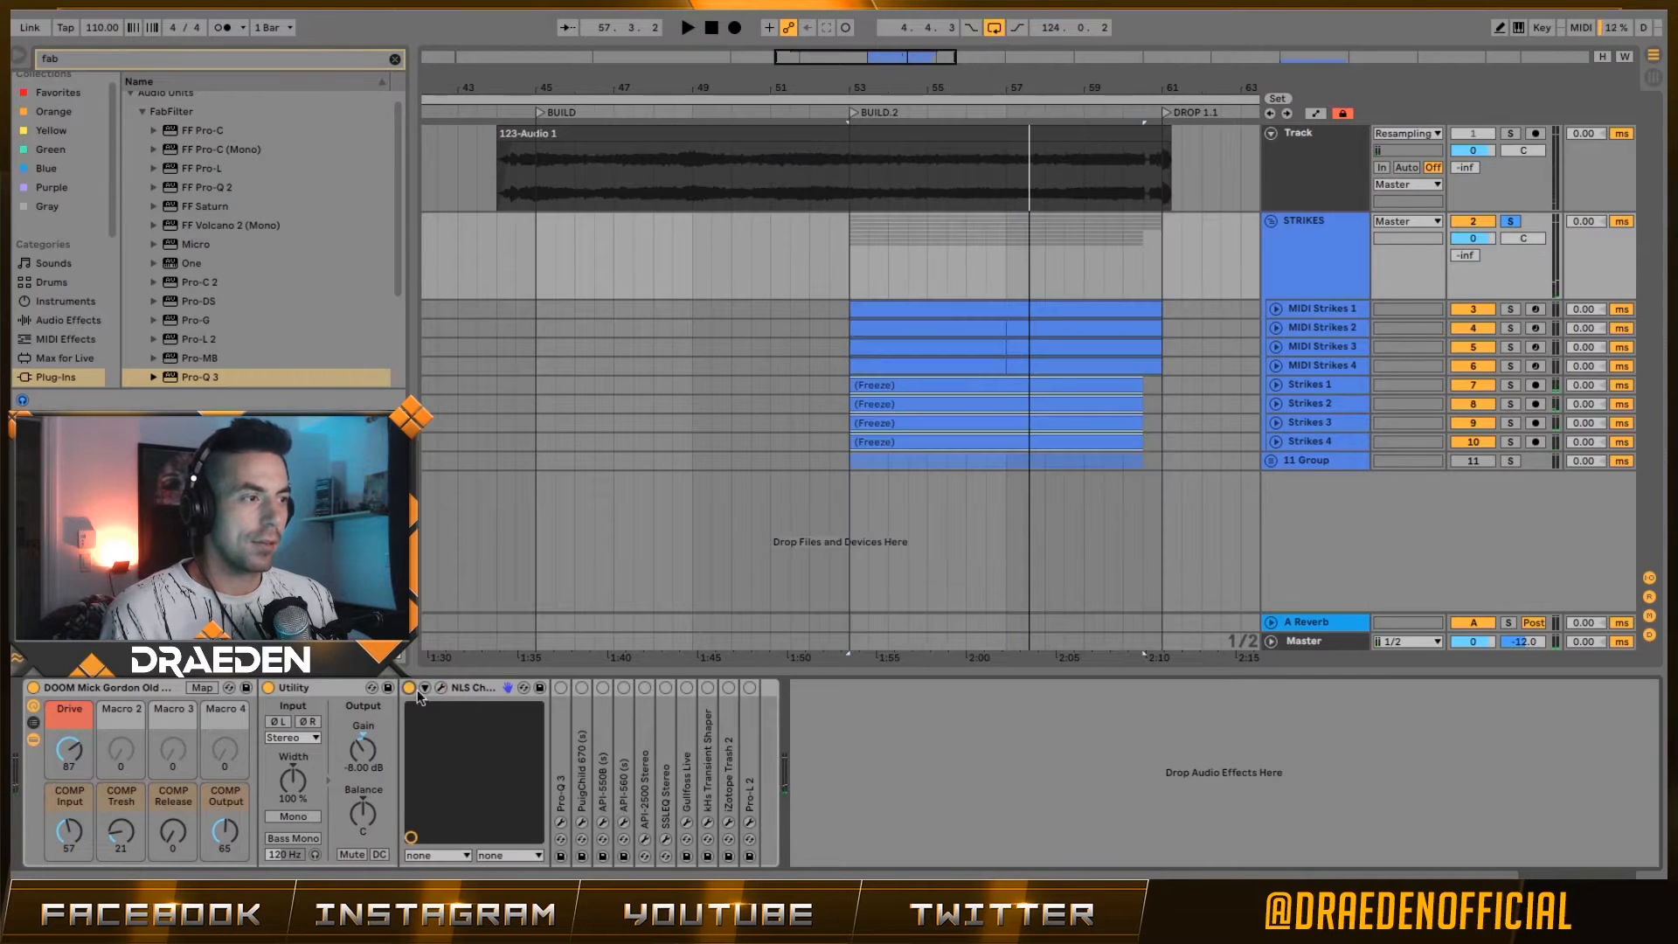
{"action": "double_click", "coordinate": [467, 688]}
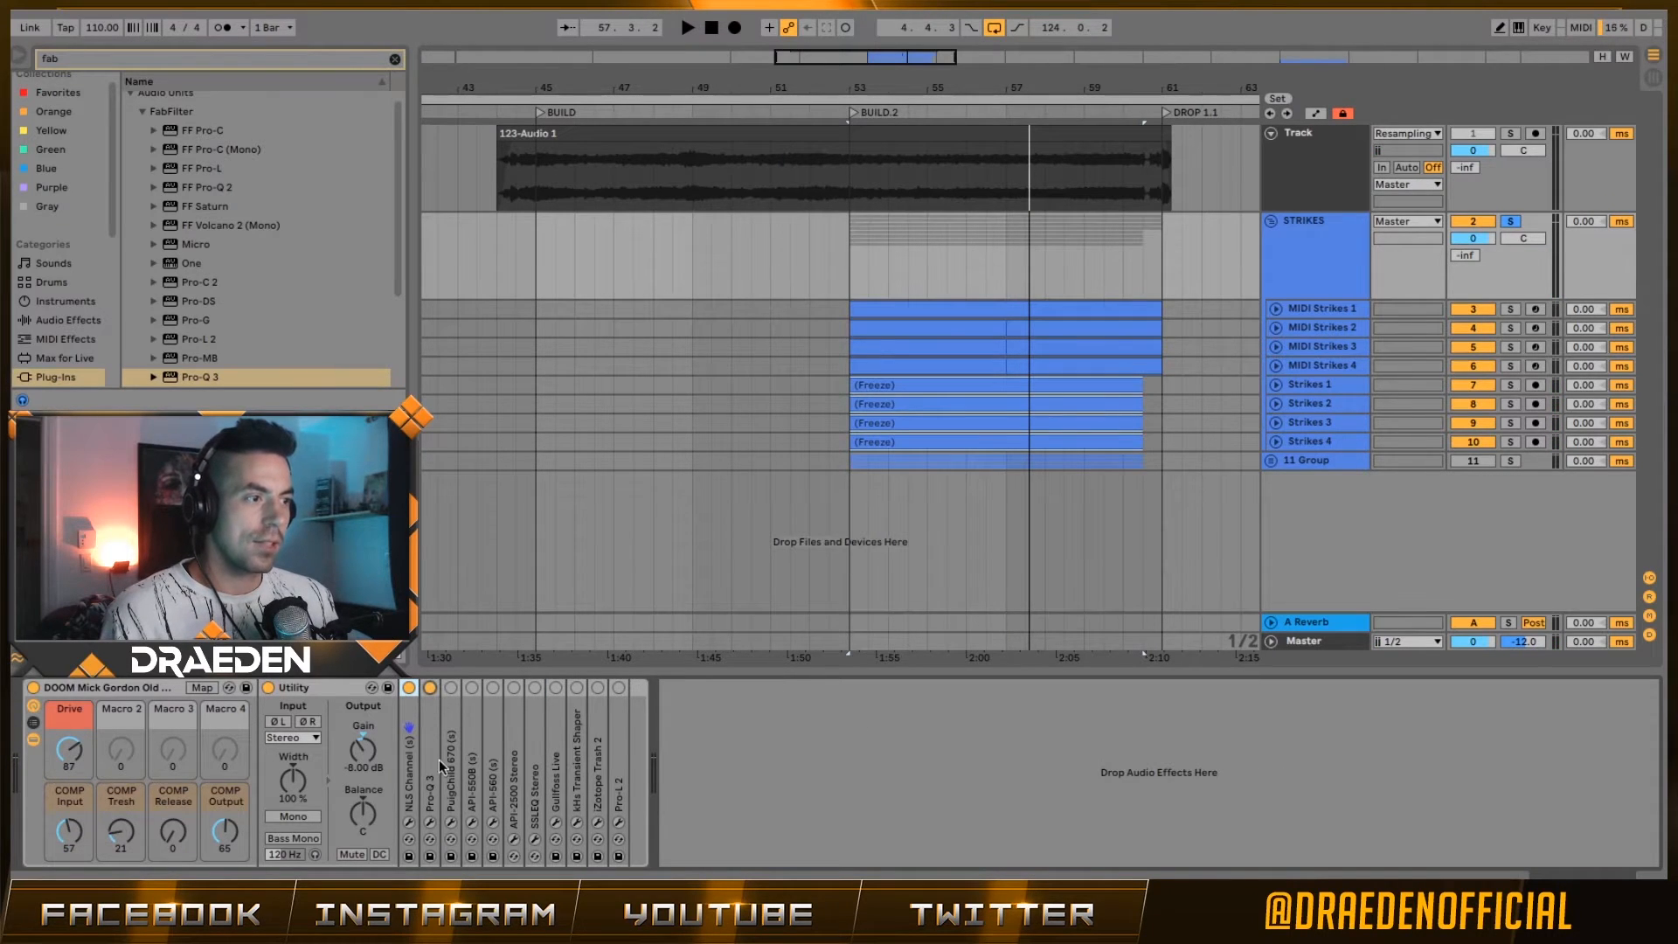
- Open the STRIKES group's Pro-Q 3, examine its curve and the 544 Hz bell during playback, and close it
{"action": "left_click", "coordinate": [430, 823]}
{"action": "key", "text": "space"}
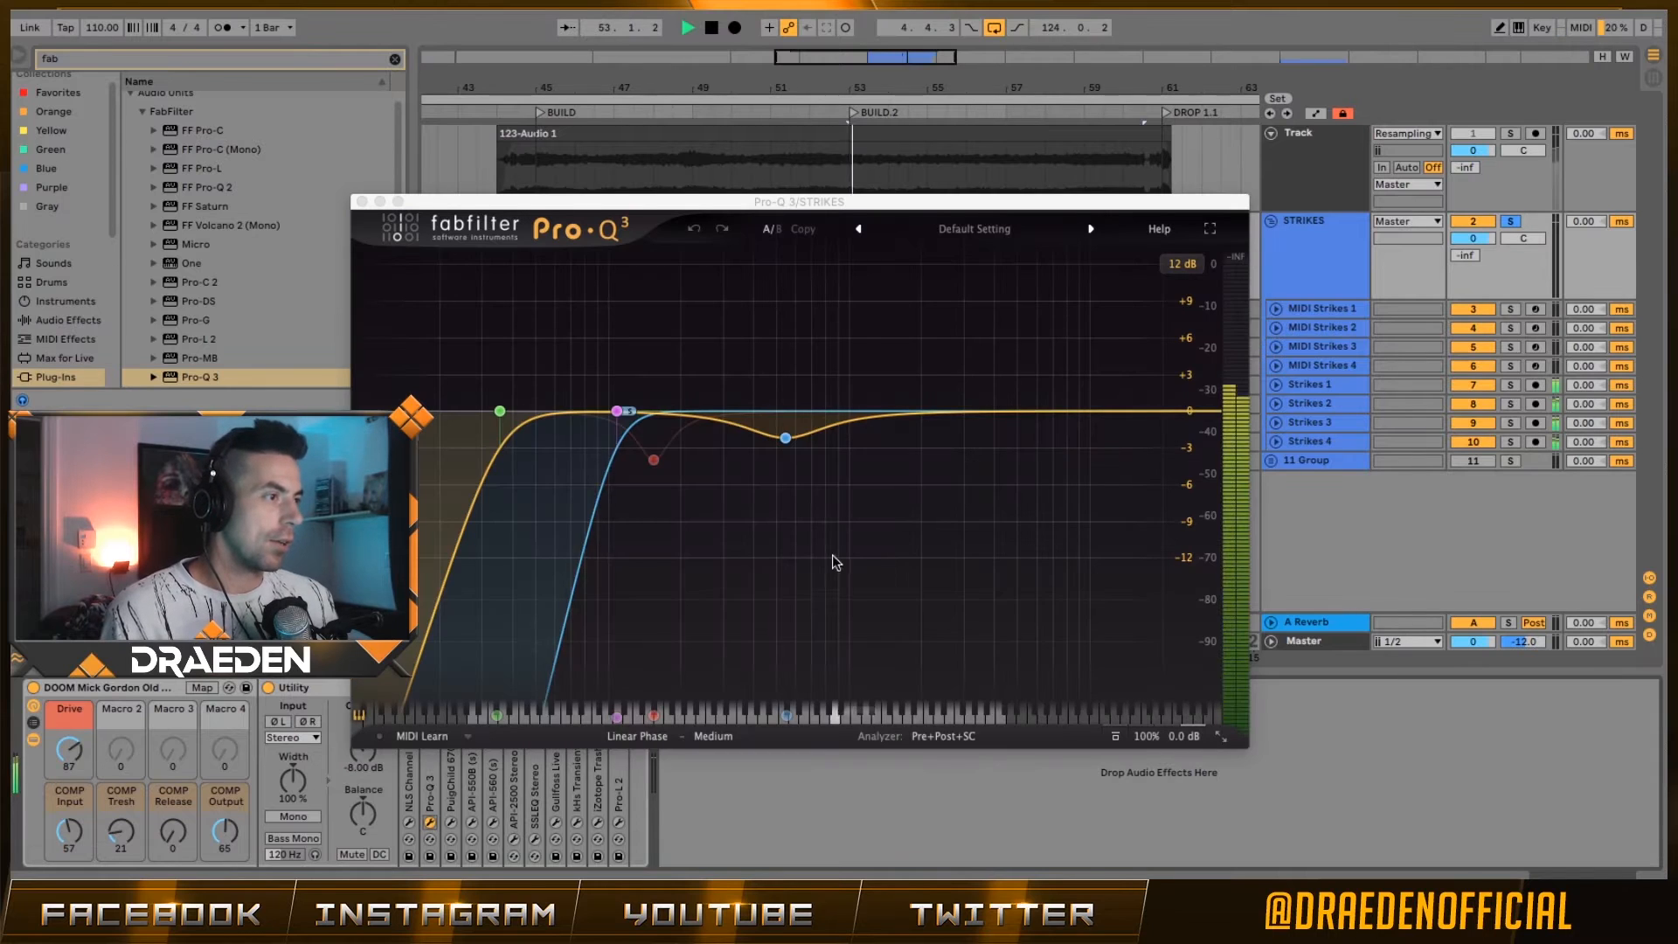
{"action": "left_click", "coordinate": [783, 439]}
{"action": "key", "text": "space"}
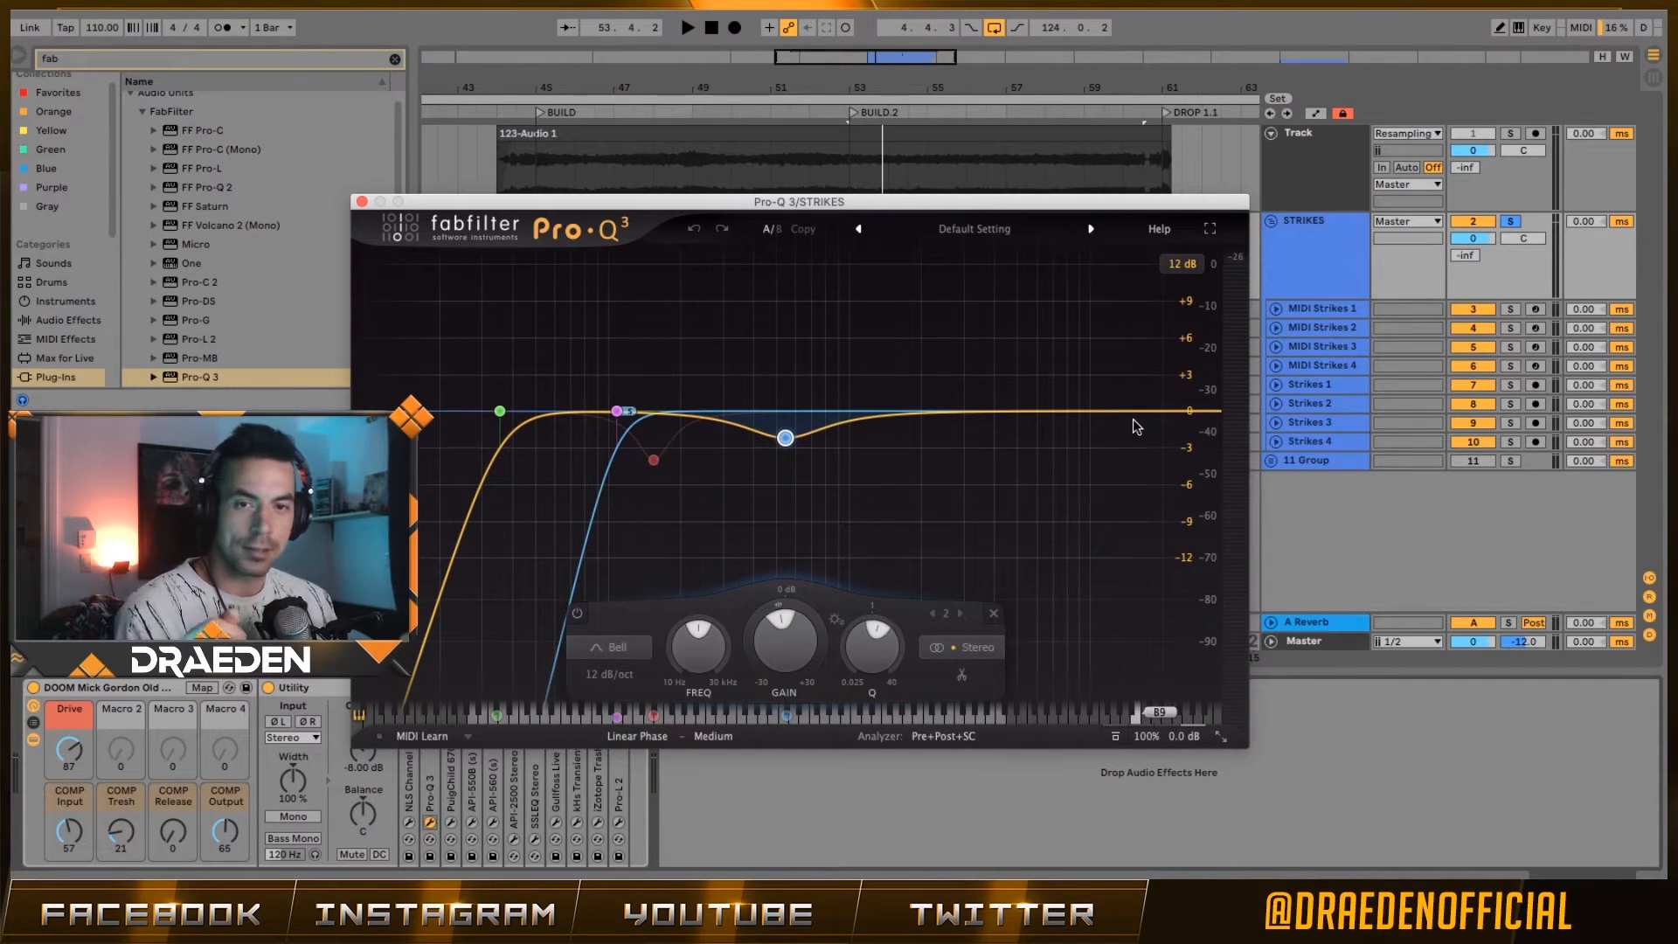
{"action": "left_click", "coordinate": [362, 202]}
- Place the playback start just before BUILD.2 and bypass the 544 Hz bell, 108 Hz Side low cut and lowest low cut in the group's Pro-Q 3
{"action": "left_click", "coordinate": [830, 254]}
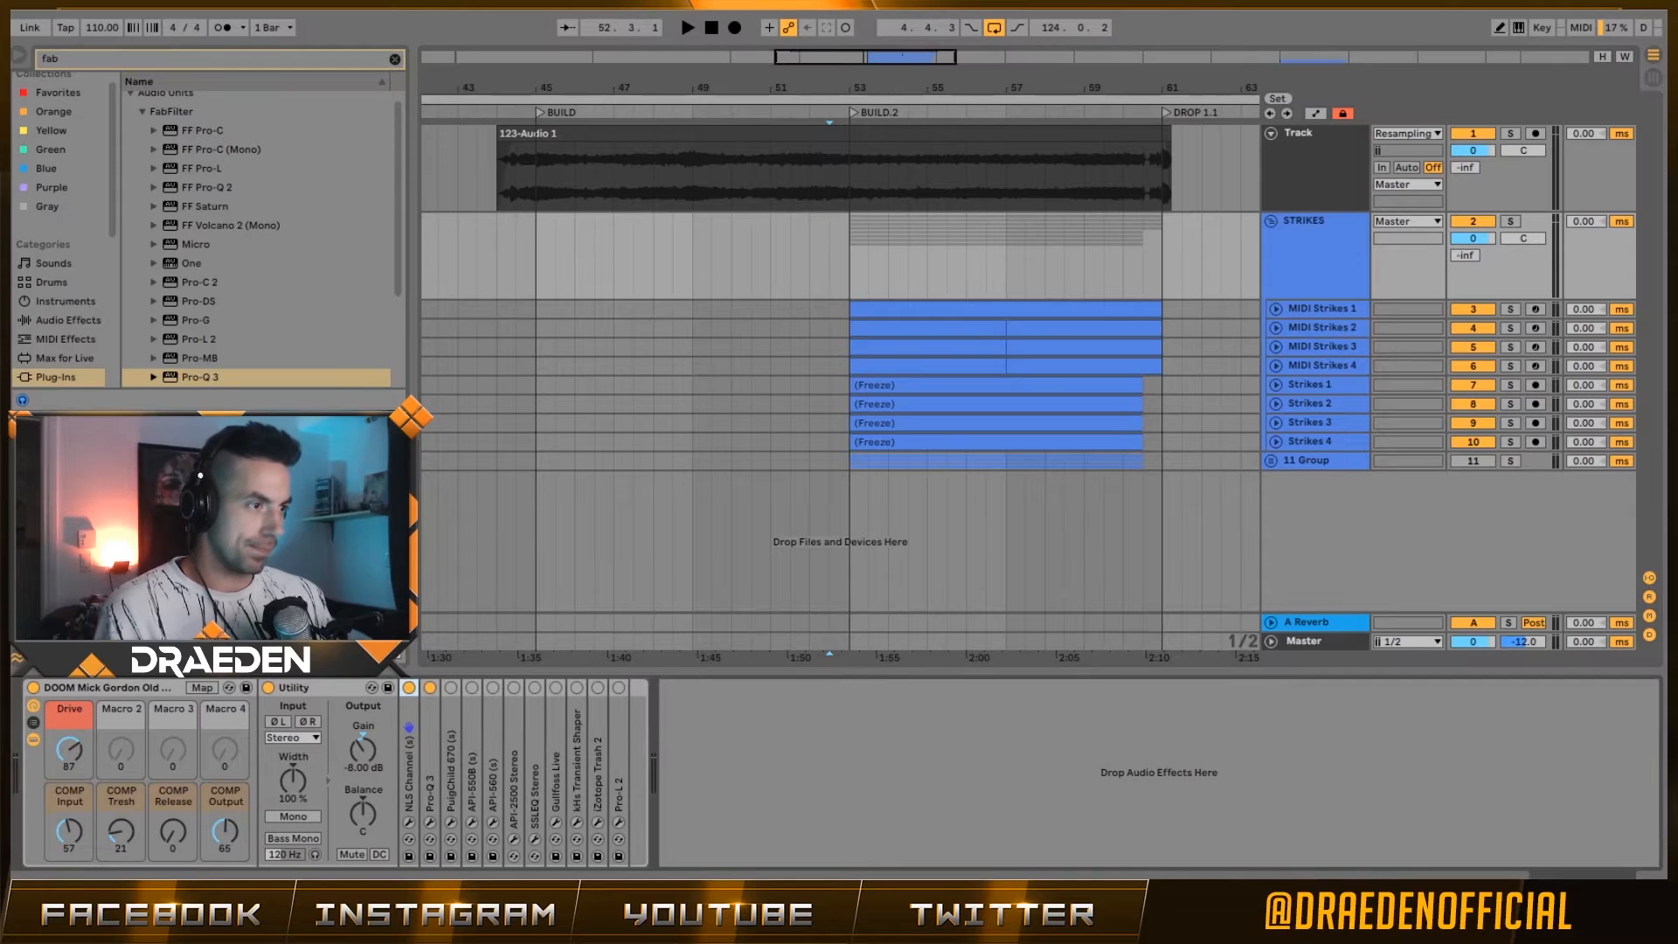
{"action": "left_click", "coordinate": [430, 822]}
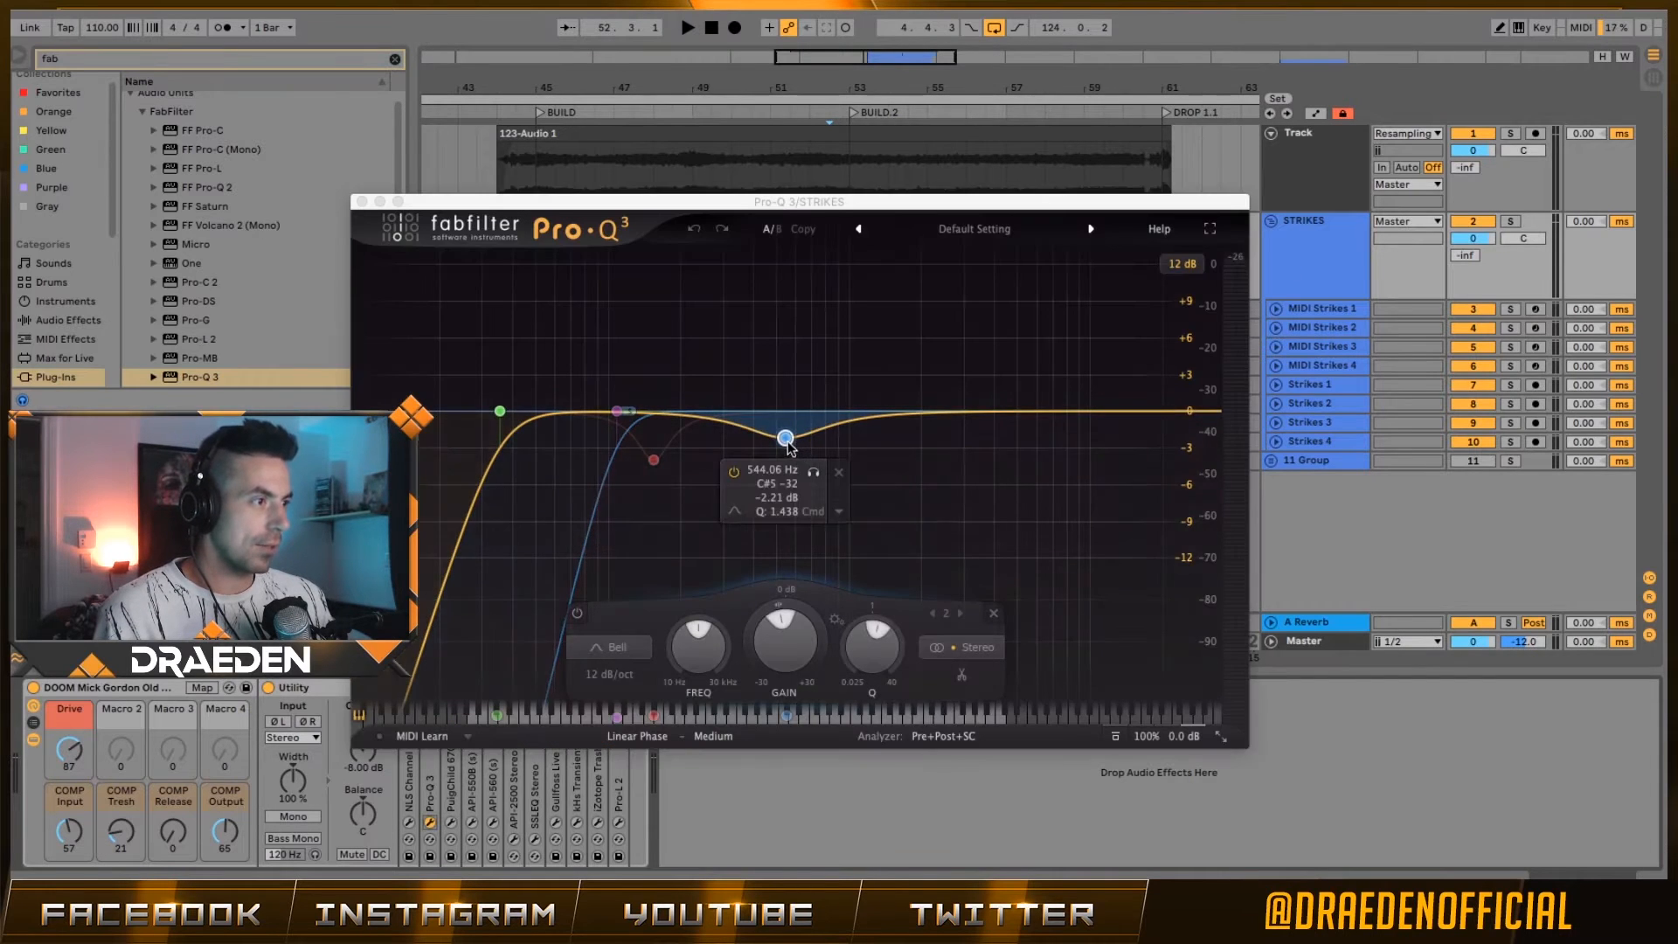
{"action": "left_click", "coordinate": [577, 615]}
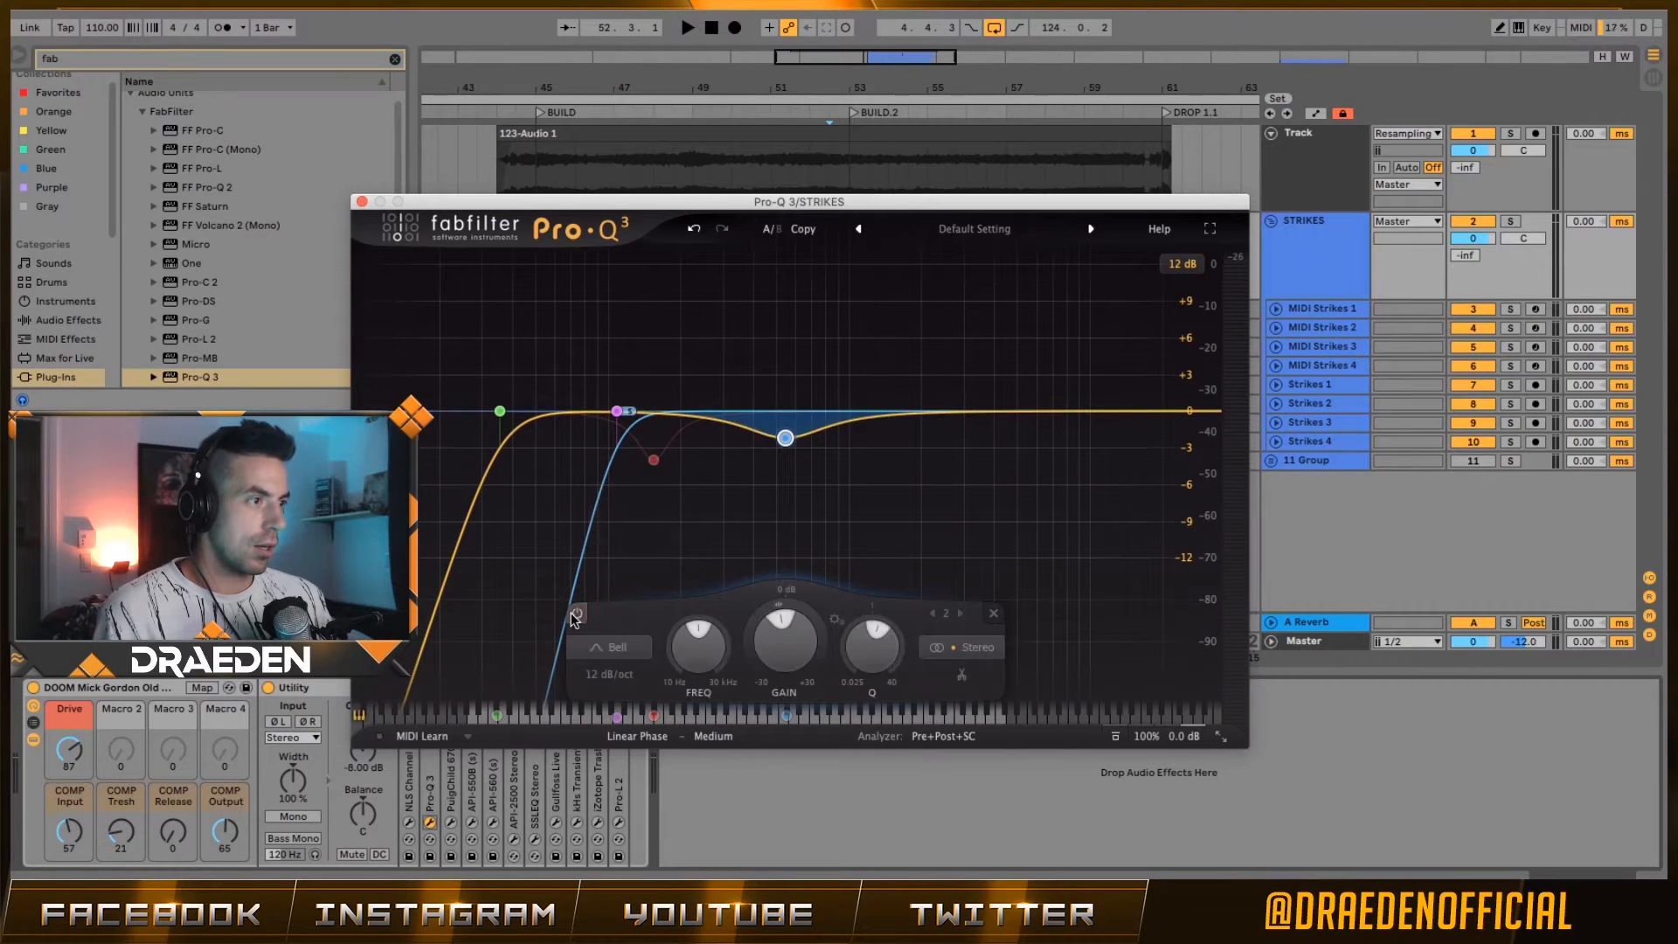
{"action": "left_click", "coordinate": [619, 413]}
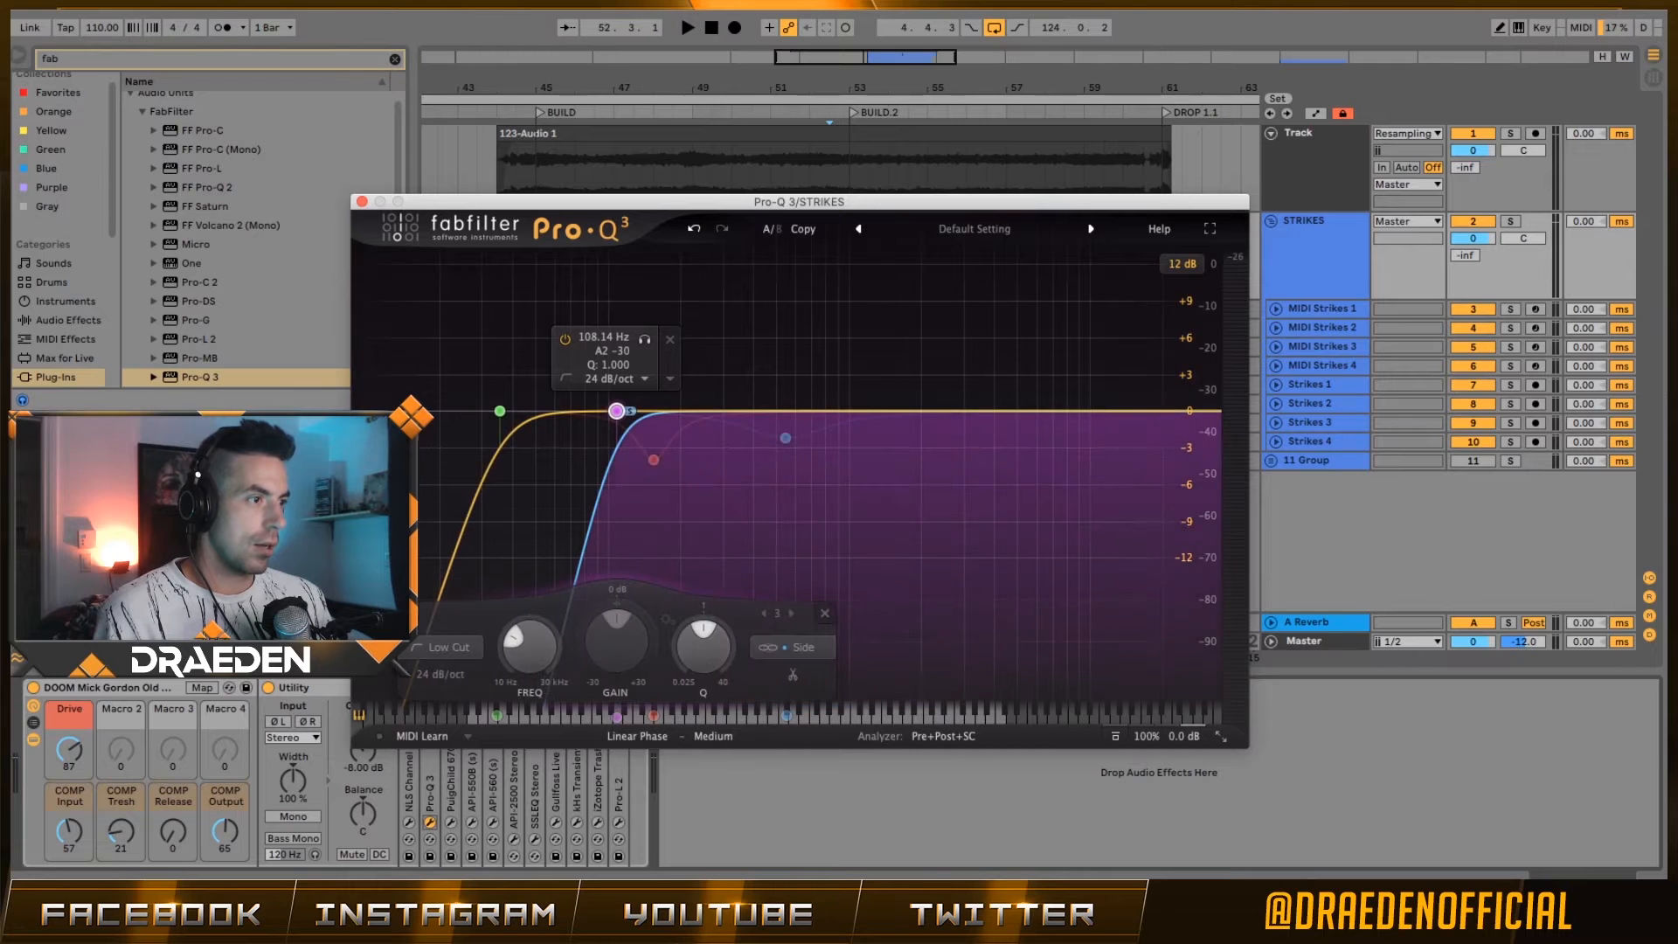
{"action": "left_click", "coordinate": [617, 411], "text": "alt"}
{"action": "left_click", "coordinate": [500, 410], "text": "alt"}
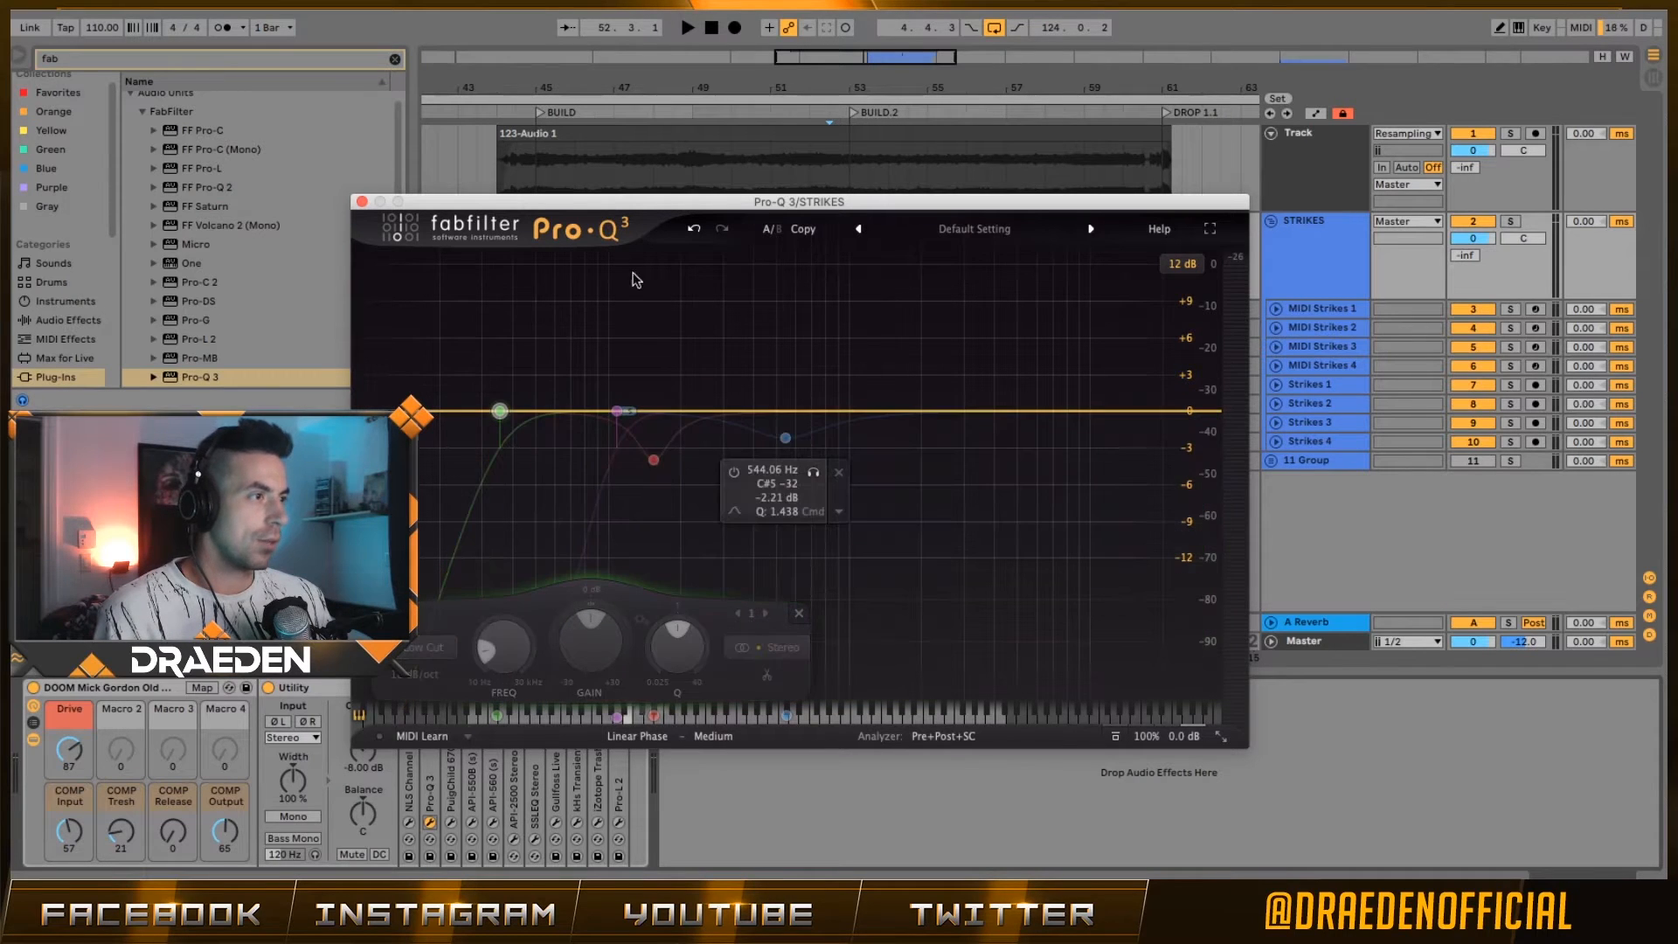
- Enable the 154 Hz bell in the STRIKES group's Pro-Q 3 during playback and shift it to about 147 Hz at -3.4 dB
{"action": "left_click_drag", "start_coordinate": [730, 205], "coordinate": [1023, 143]}
{"action": "key", "text": "space"}
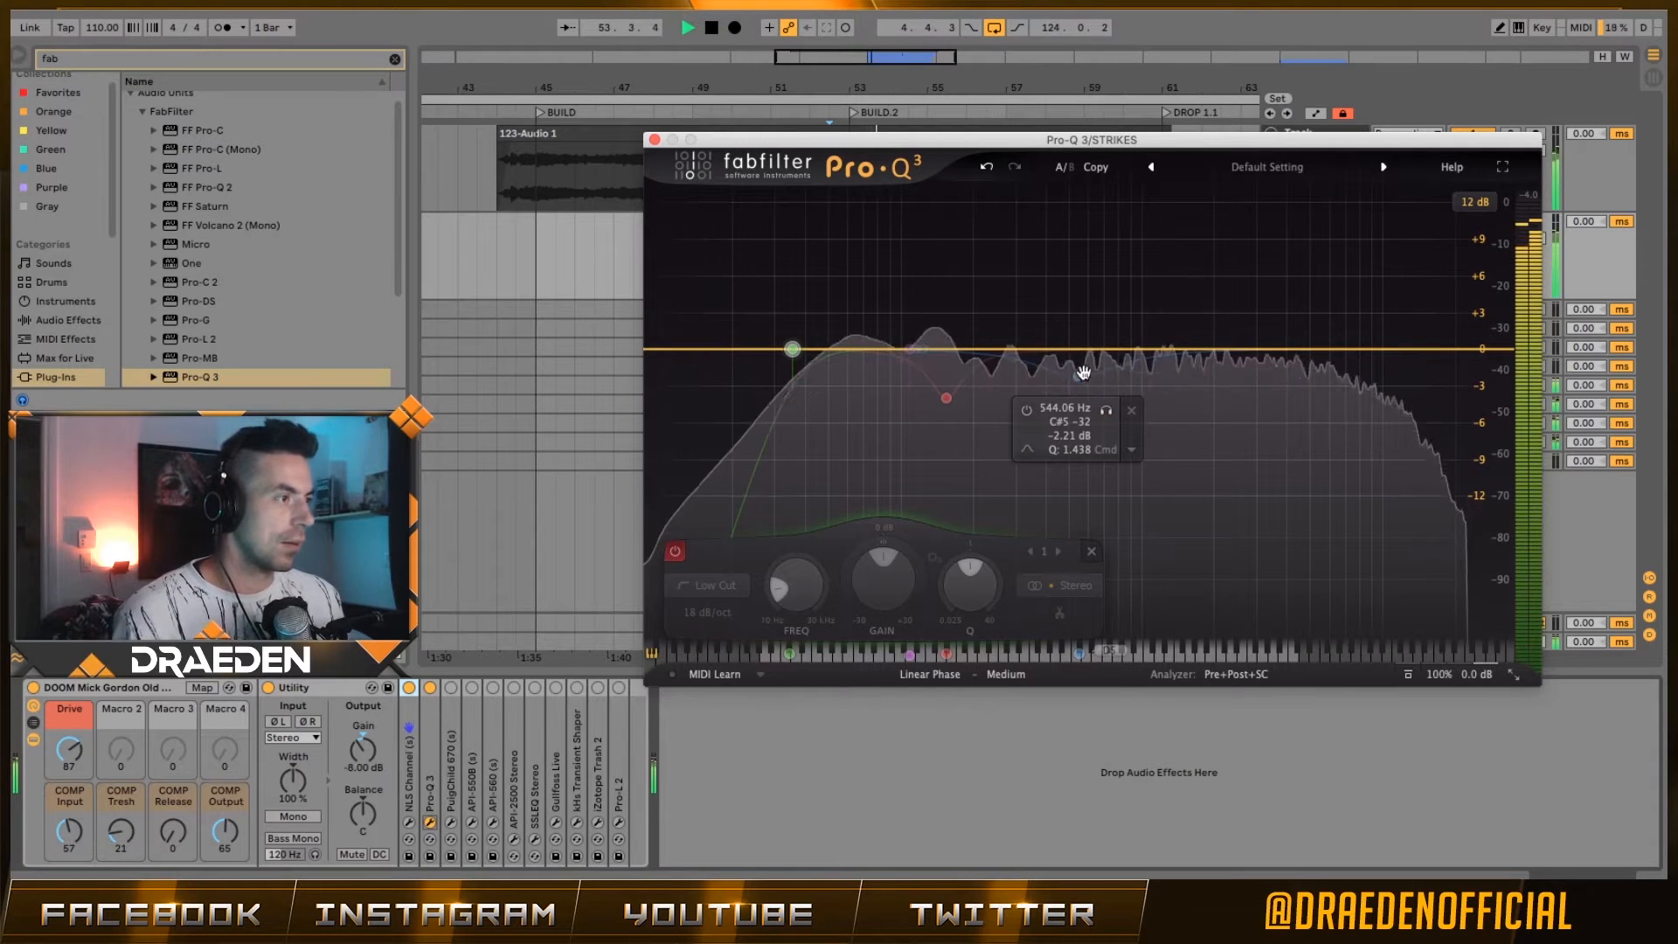
{"action": "left_click", "coordinate": [947, 398]}
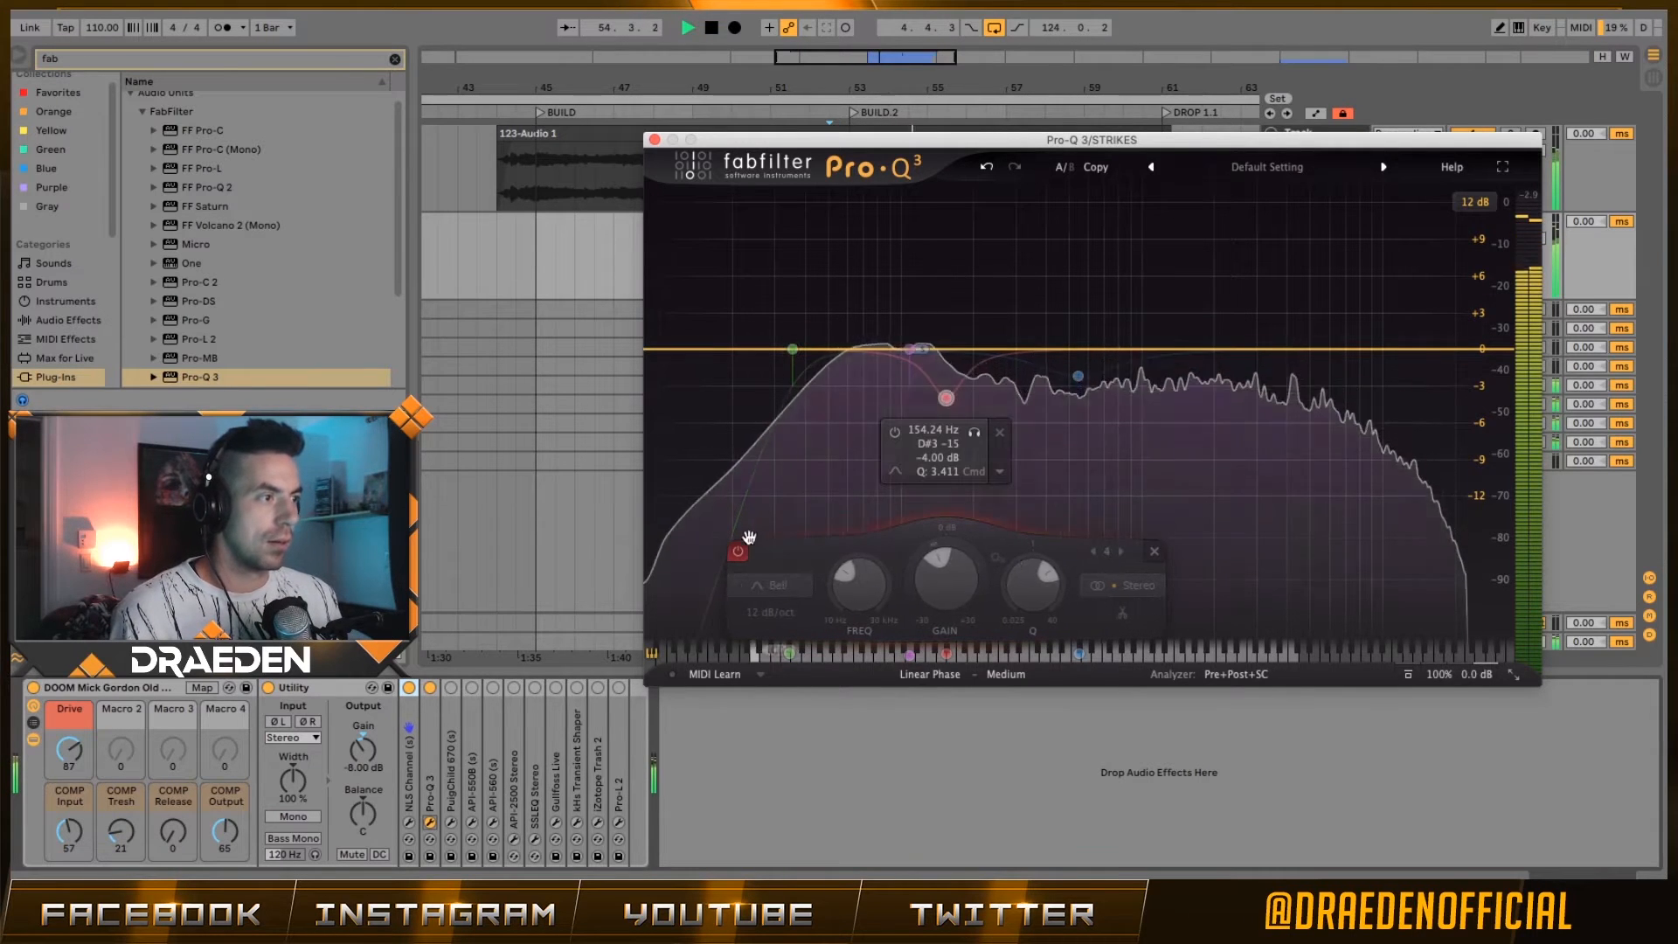
{"action": "left_click", "coordinate": [739, 550]}
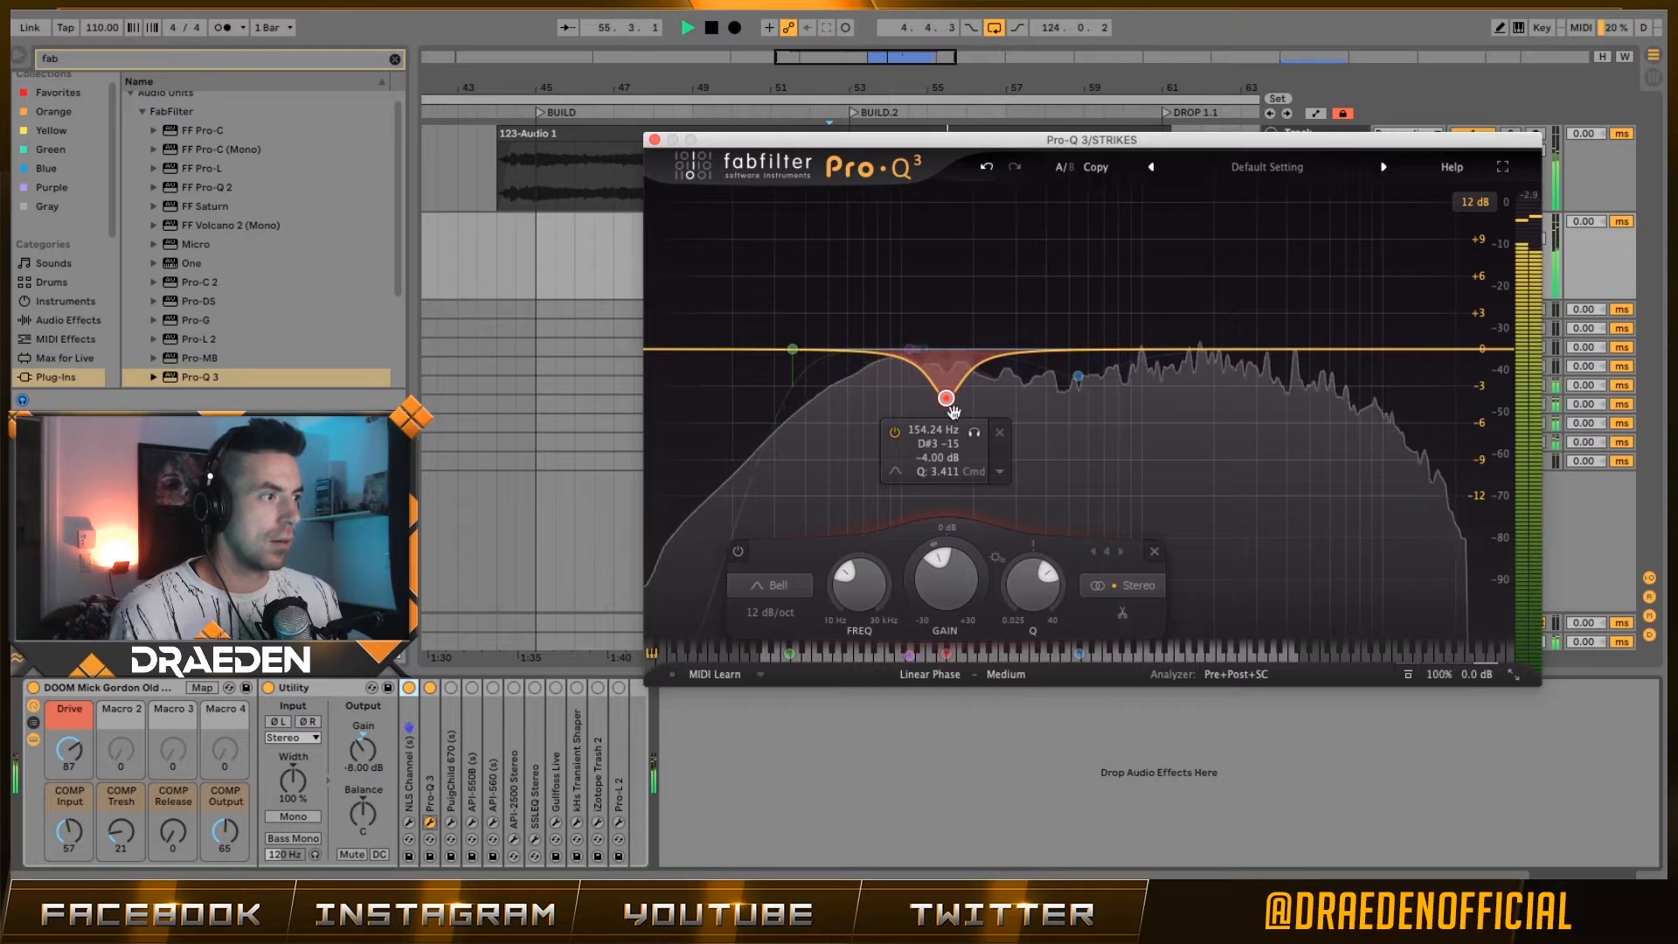
{"action": "left_click_drag", "start_coordinate": [976, 435], "coordinate": [949, 397]}
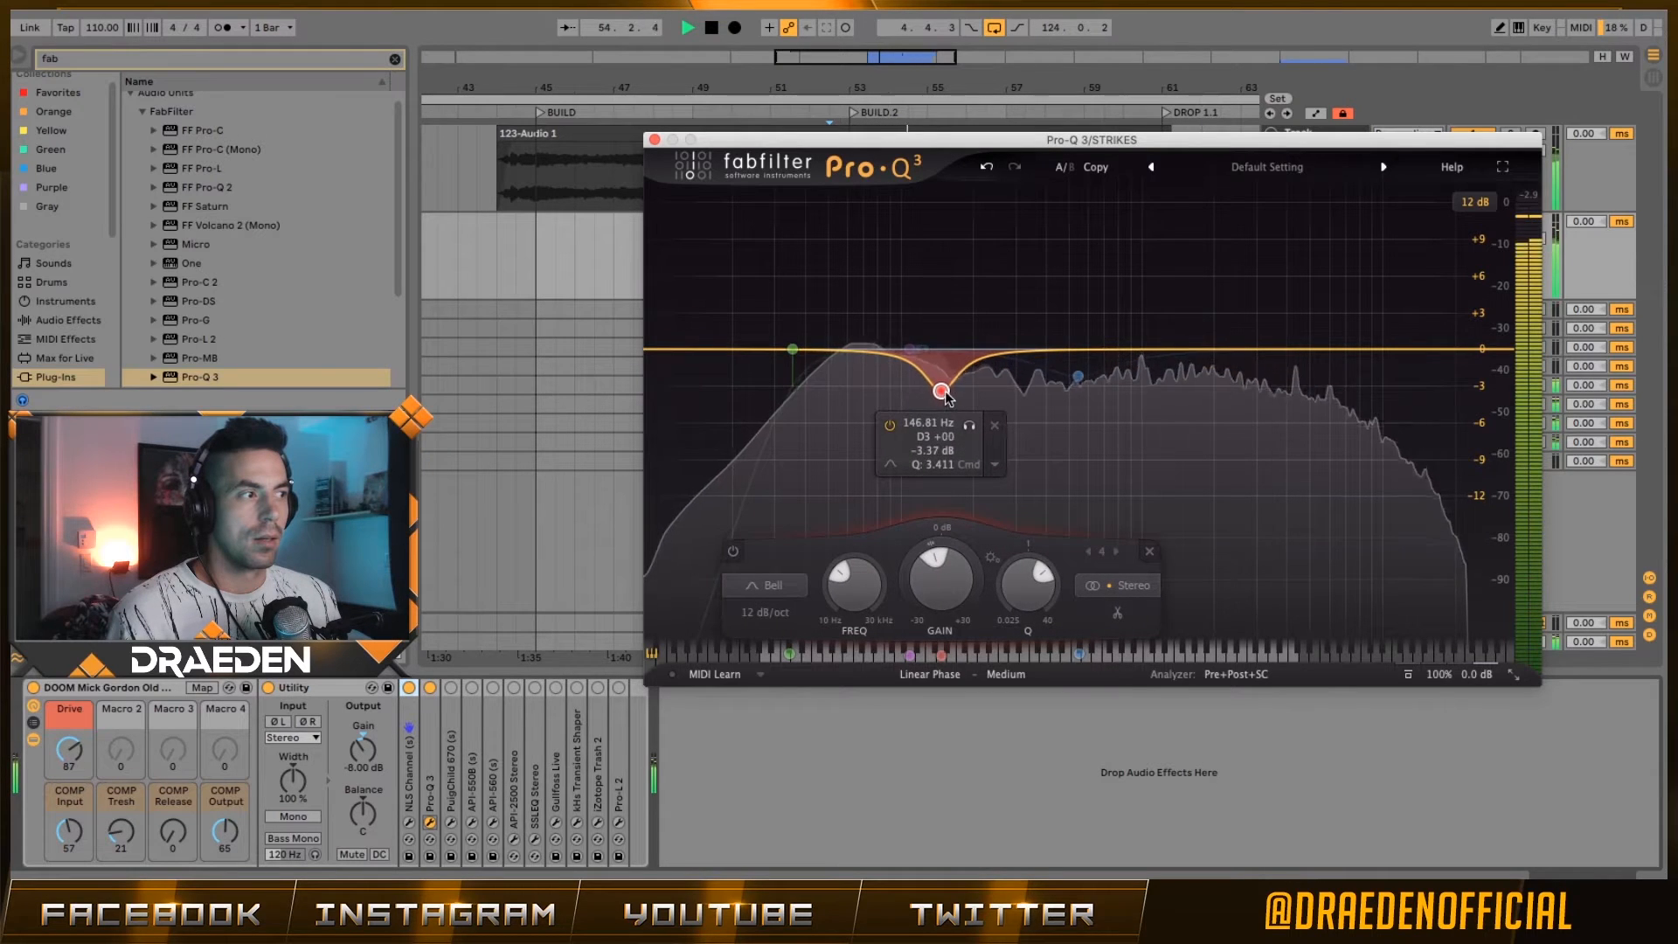
- Compare the 147 Hz bell bypassed and enabled, and retune it to about 152 Hz at -3.4 dB
{"action": "left_click", "coordinate": [734, 551]}
{"action": "left_click", "coordinate": [734, 551]}
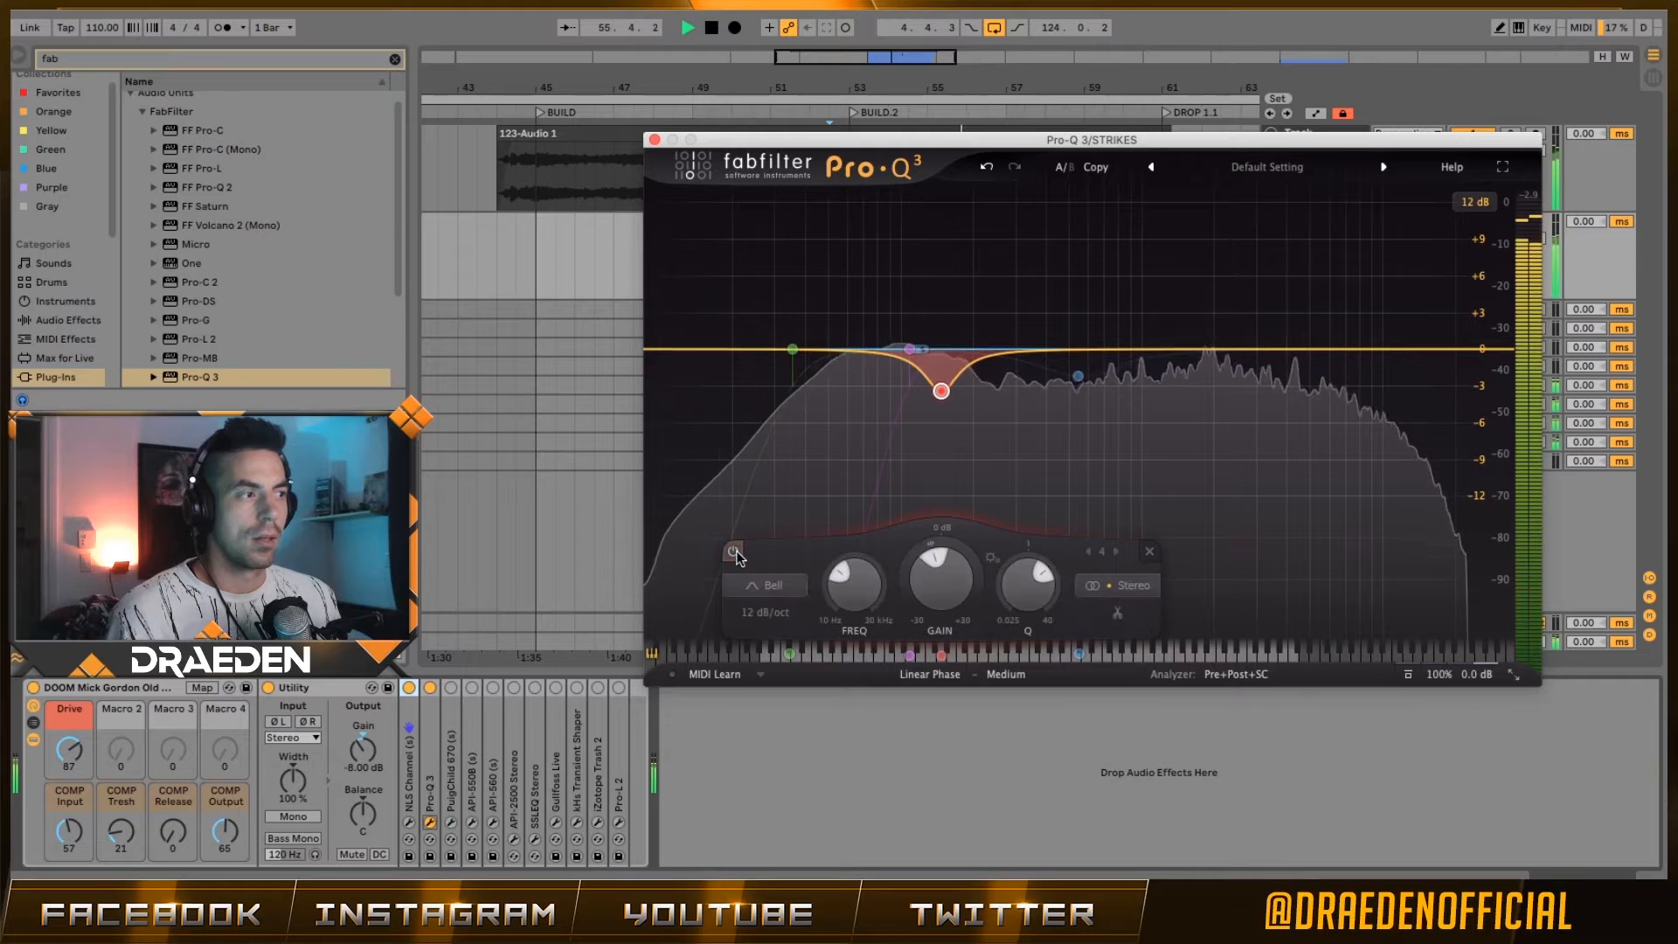
{"action": "key", "text": "space"}
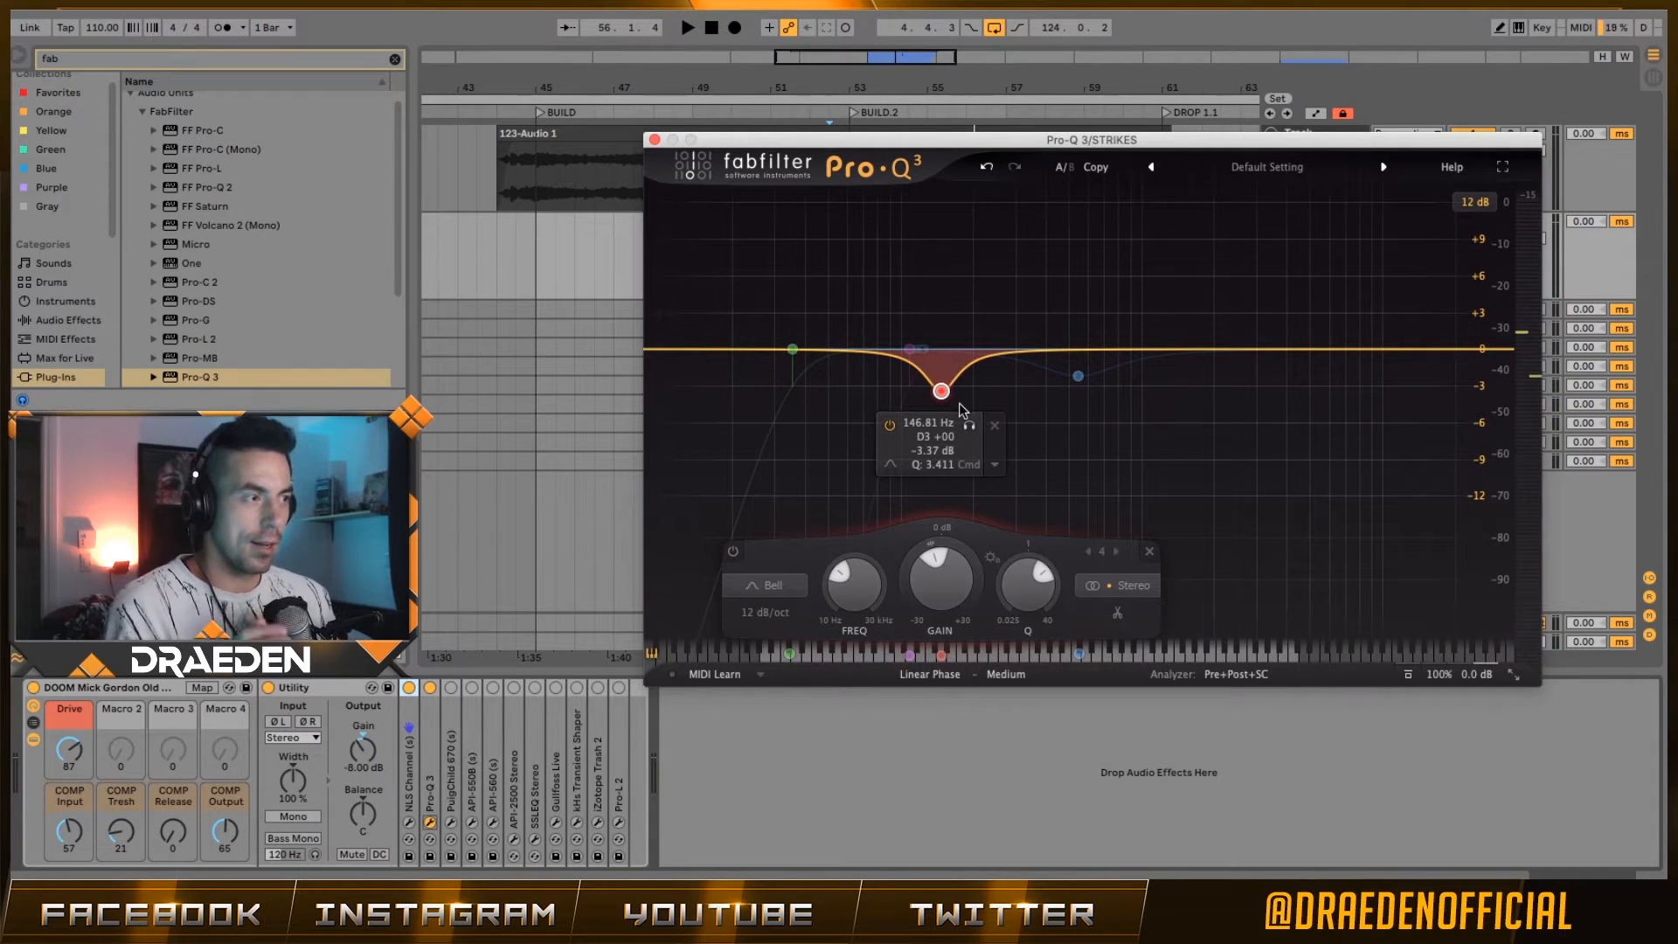
{"action": "left_click", "coordinate": [963, 394]}
{"action": "left_click_drag", "start_coordinate": [942, 391], "coordinate": [945, 390]}
- Enable the 544 Hz bell during playback, audition it, and move it lower in frequency, closer to the 152 Hz bell
{"action": "key", "text": "space"}
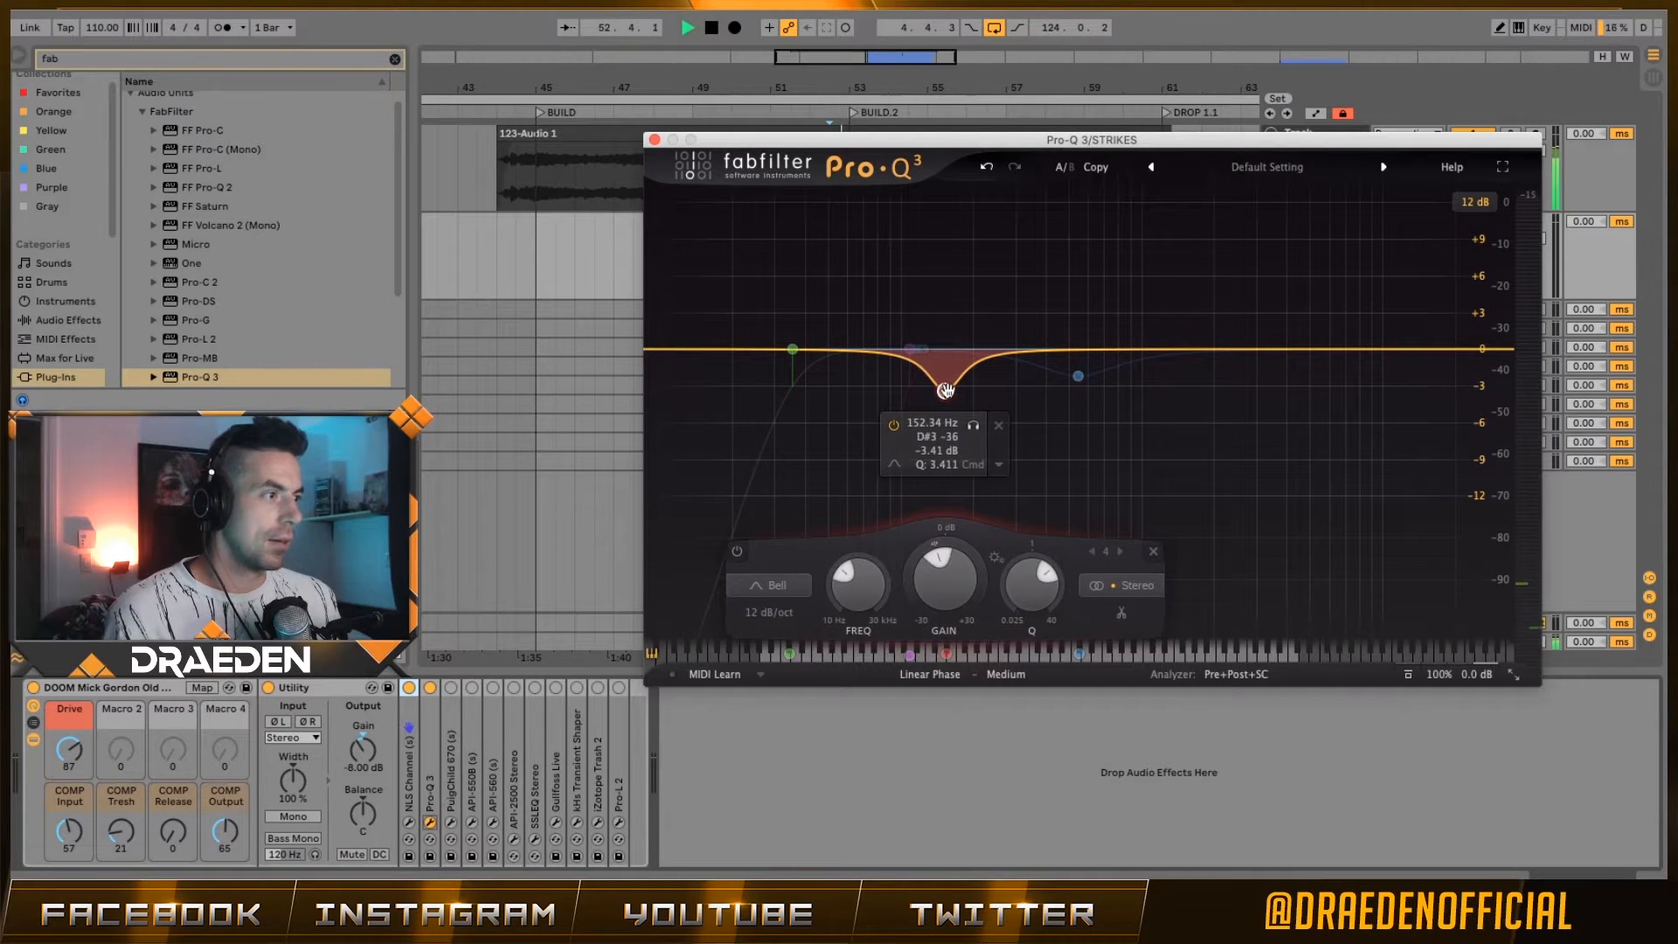
{"action": "left_click", "coordinate": [1079, 377]}
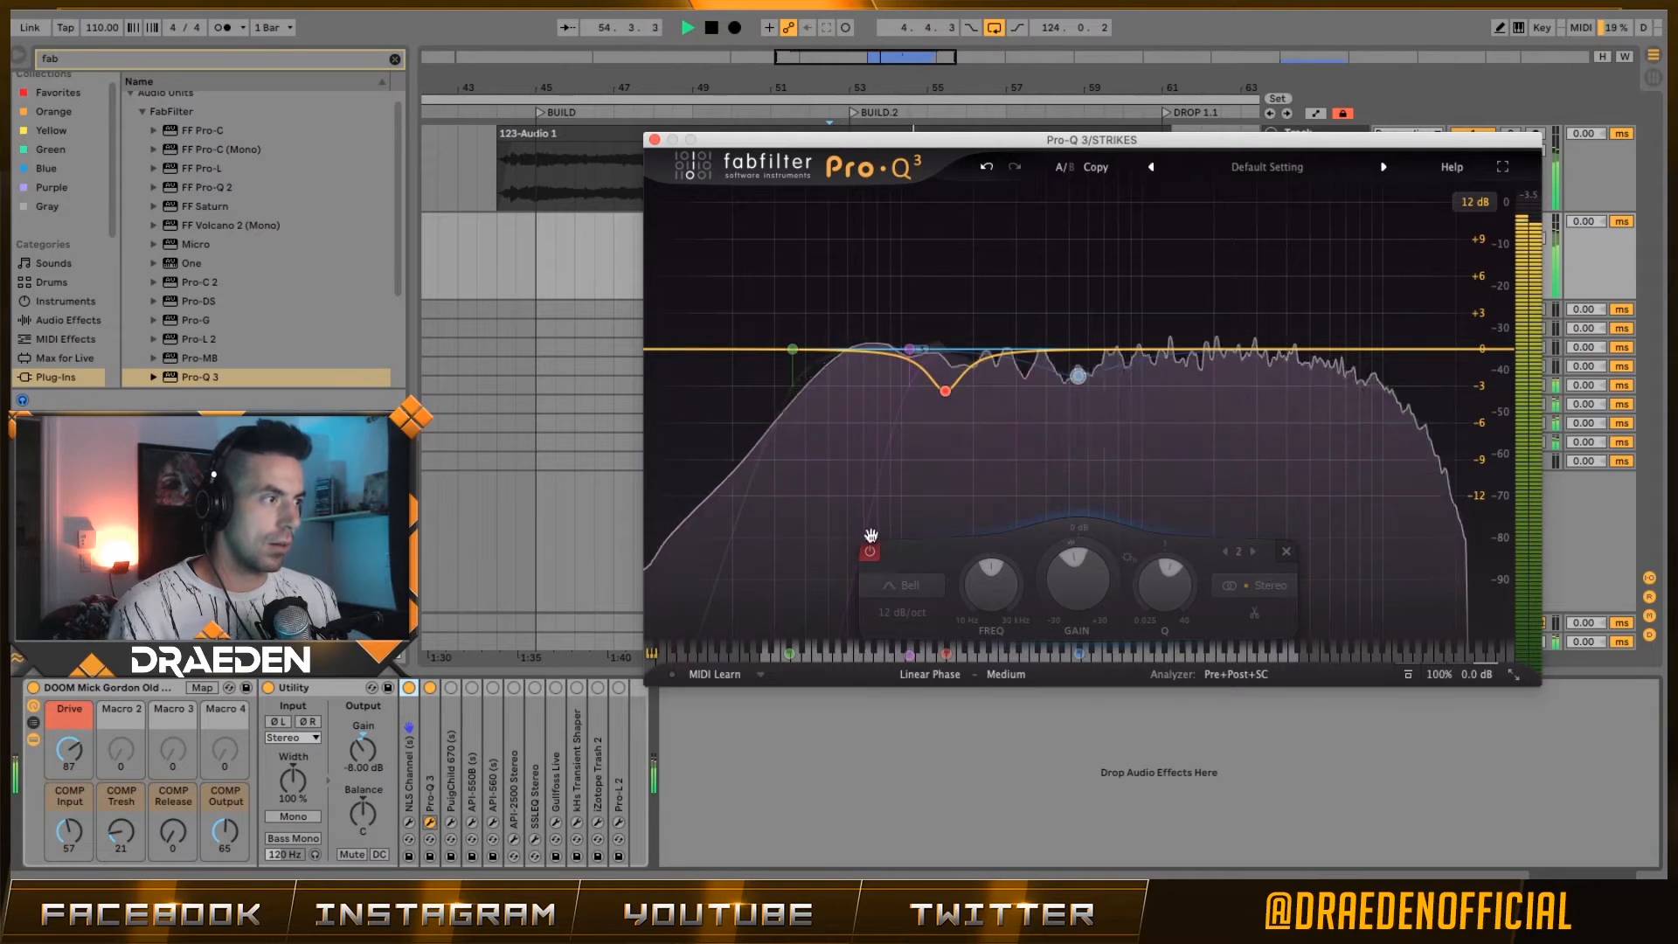
{"action": "double_click", "coordinate": [1077, 375]}
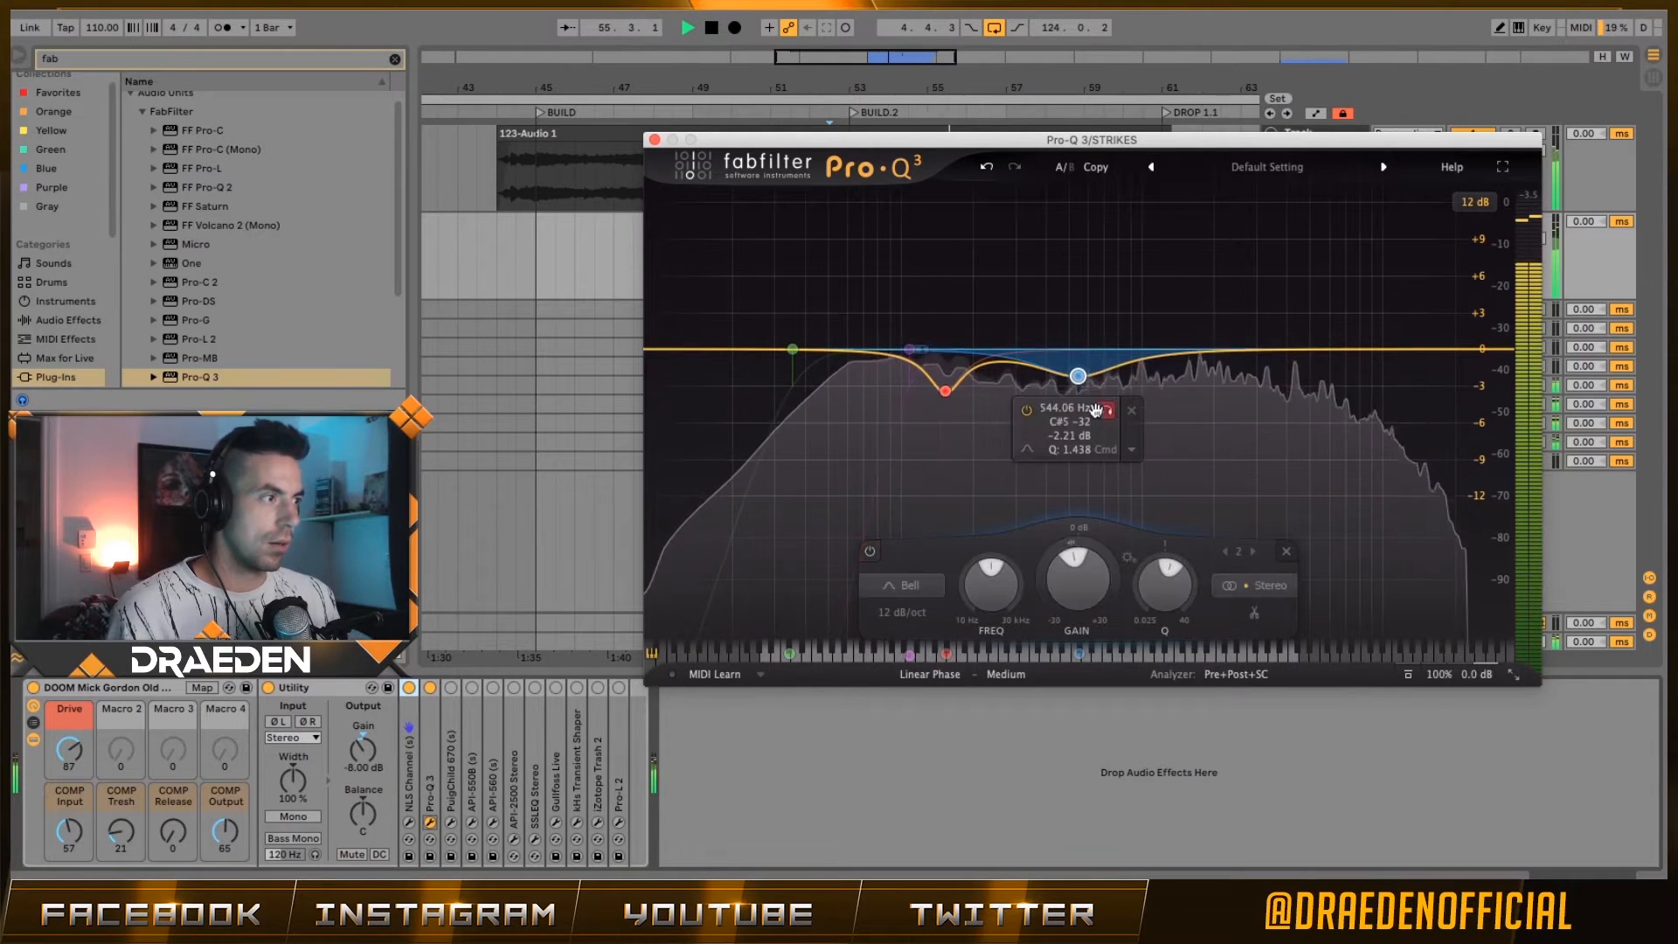
{"action": "left_click_drag", "start_coordinate": [1078, 376], "coordinate": [1014, 377]}
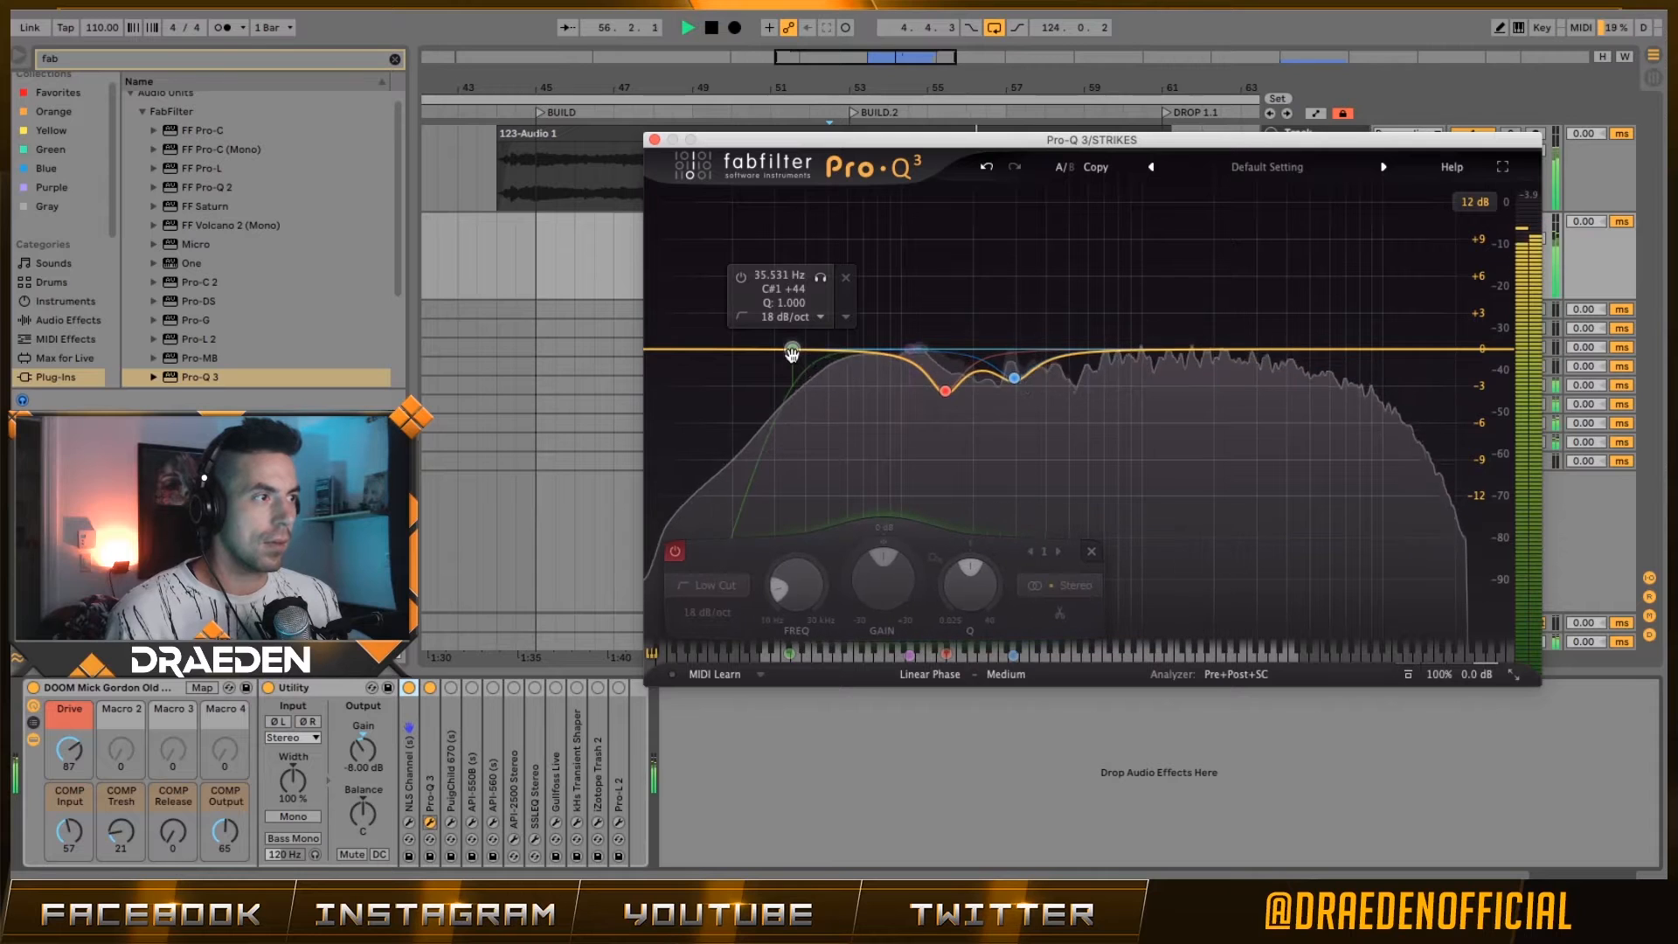
- Stop playback, delete the bypassed 35.5 Hz low cut, and enable the 108 Hz Side low cut
{"action": "key", "text": "space"}
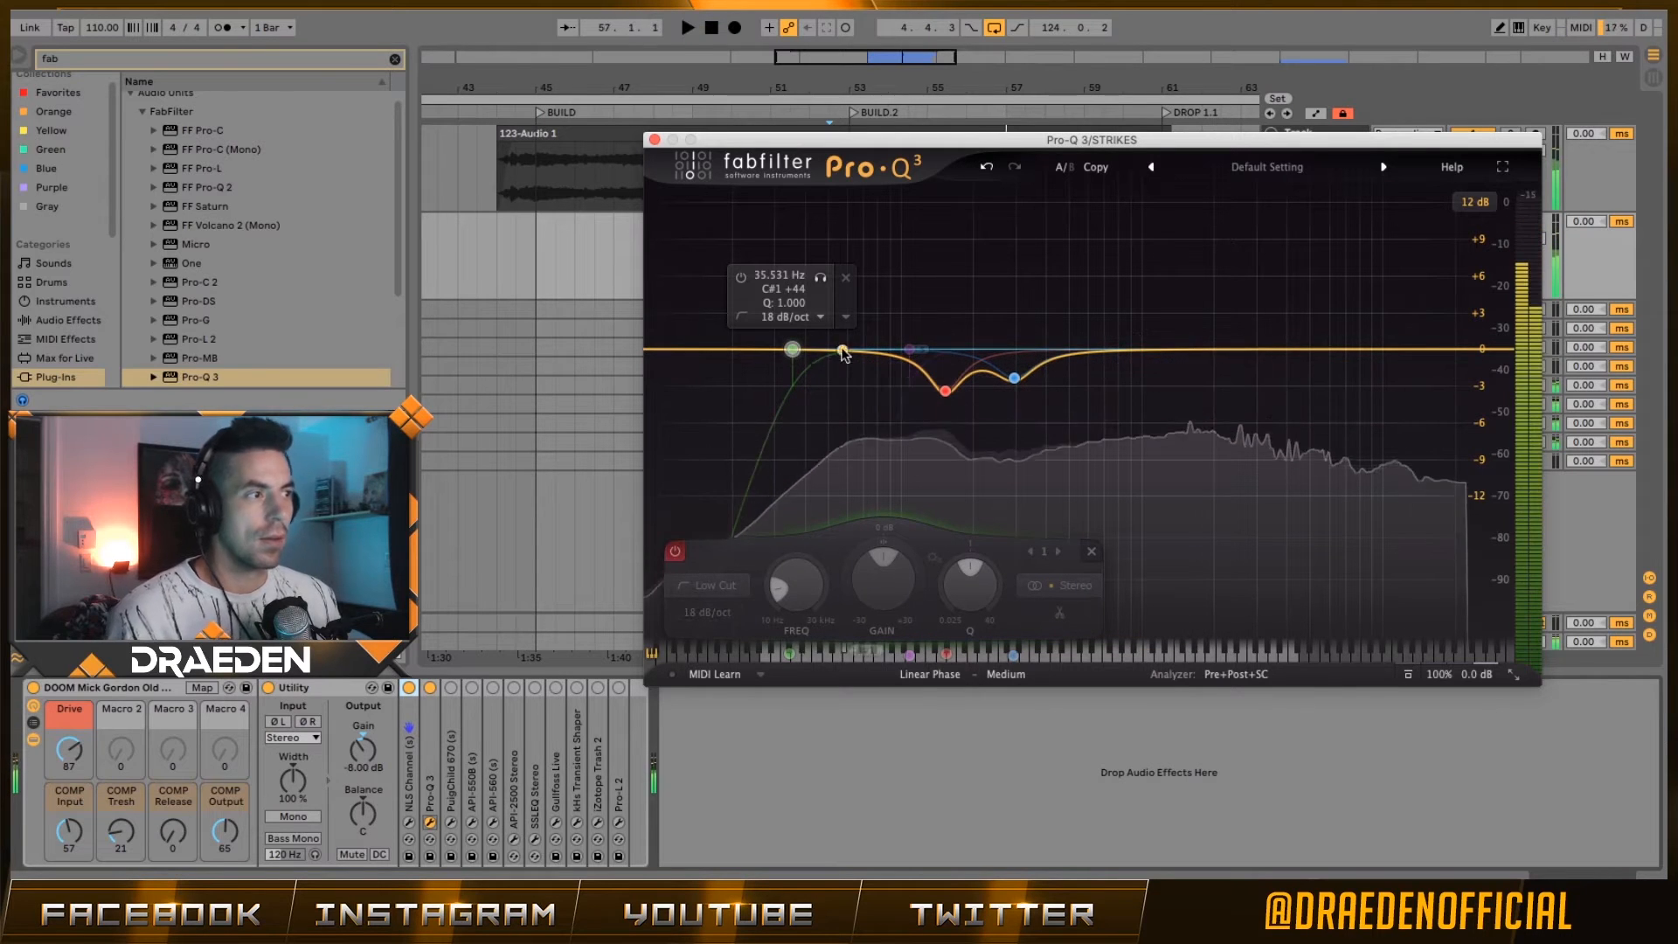
{"action": "left_click", "coordinate": [1092, 551]}
{"action": "left_click", "coordinate": [910, 350]}
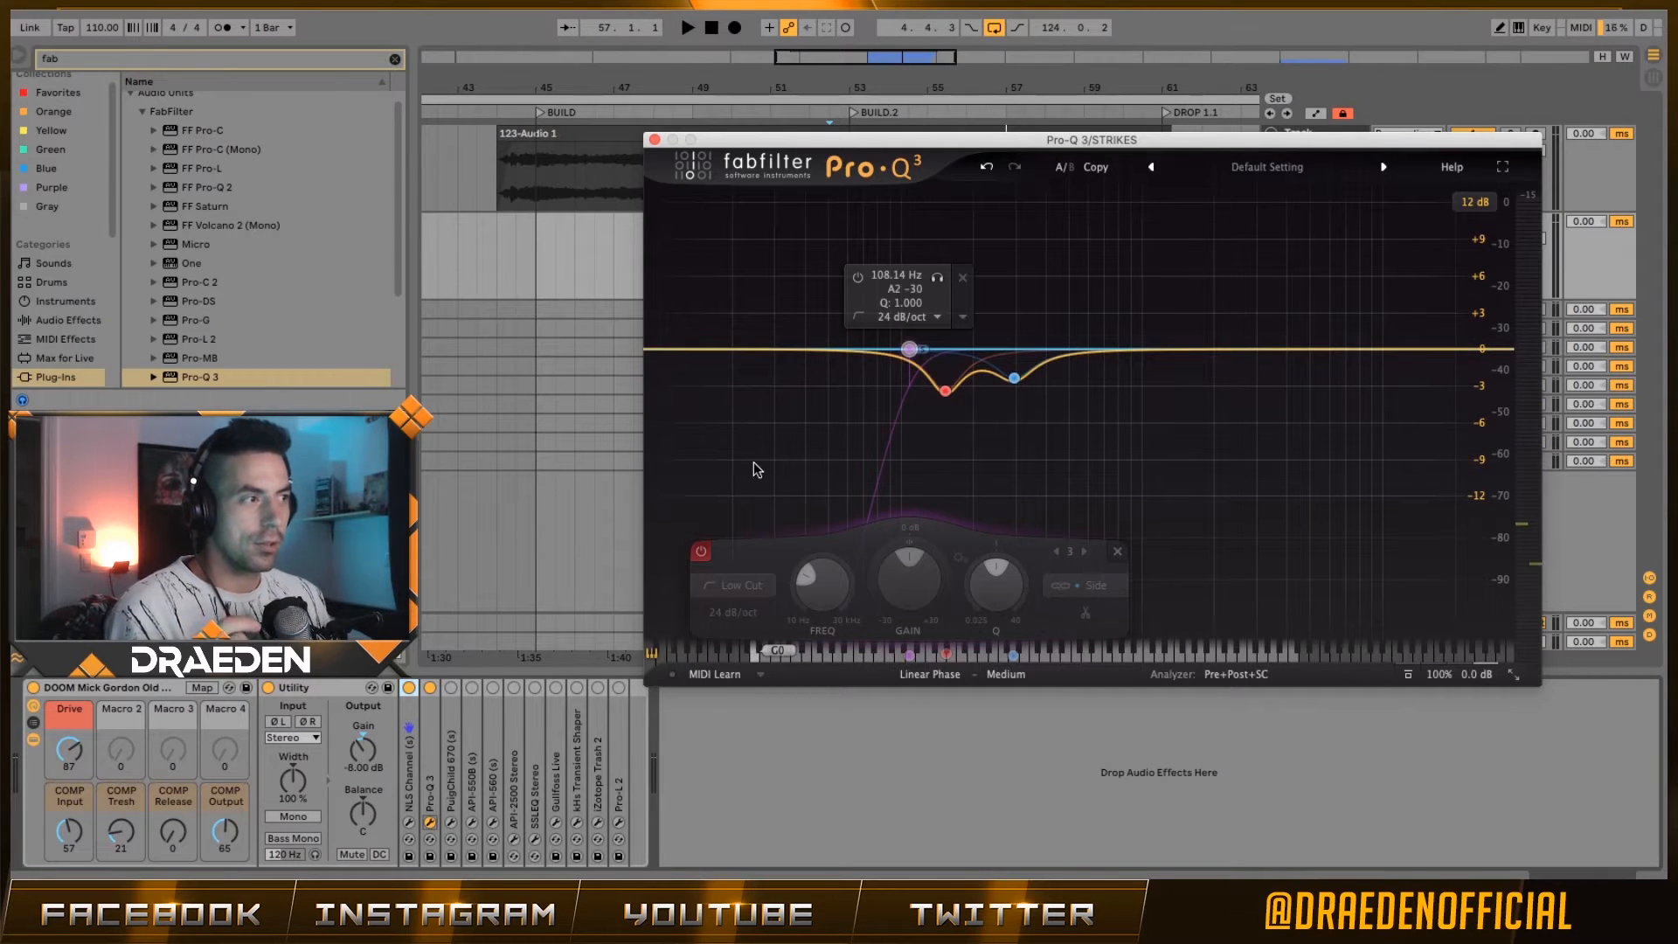
{"action": "left_click", "coordinate": [702, 556]}
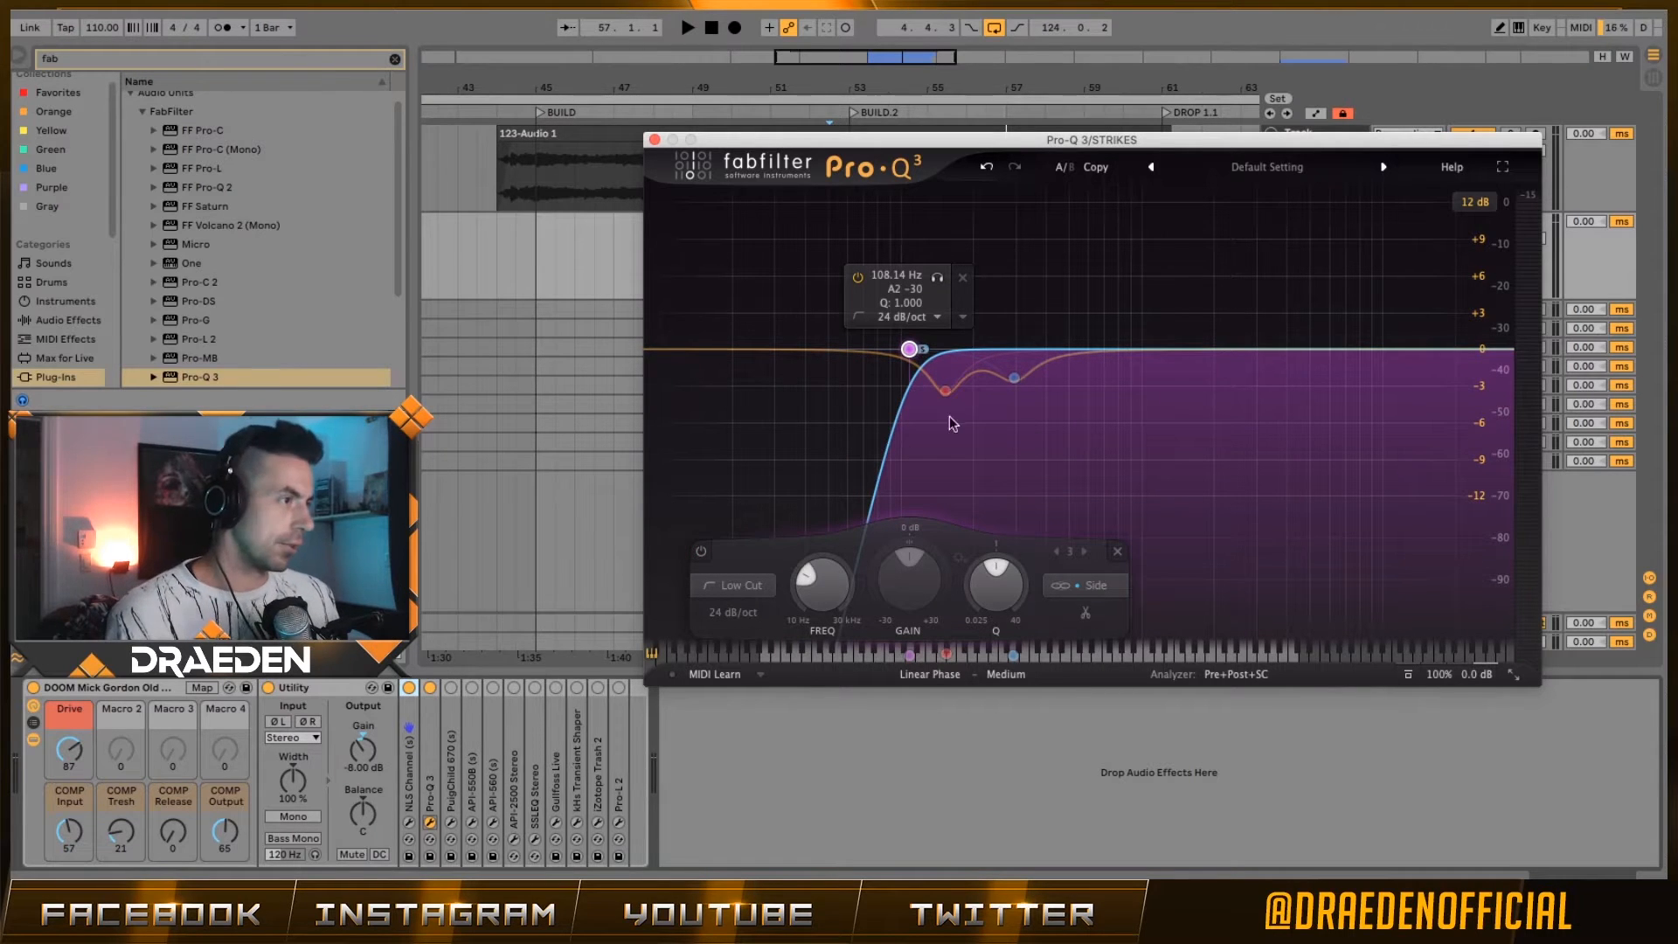
- Solo the STRIKES group and audition the 108 Hz Side low cut's frequency range on its own during playback
{"action": "key", "text": "space"}
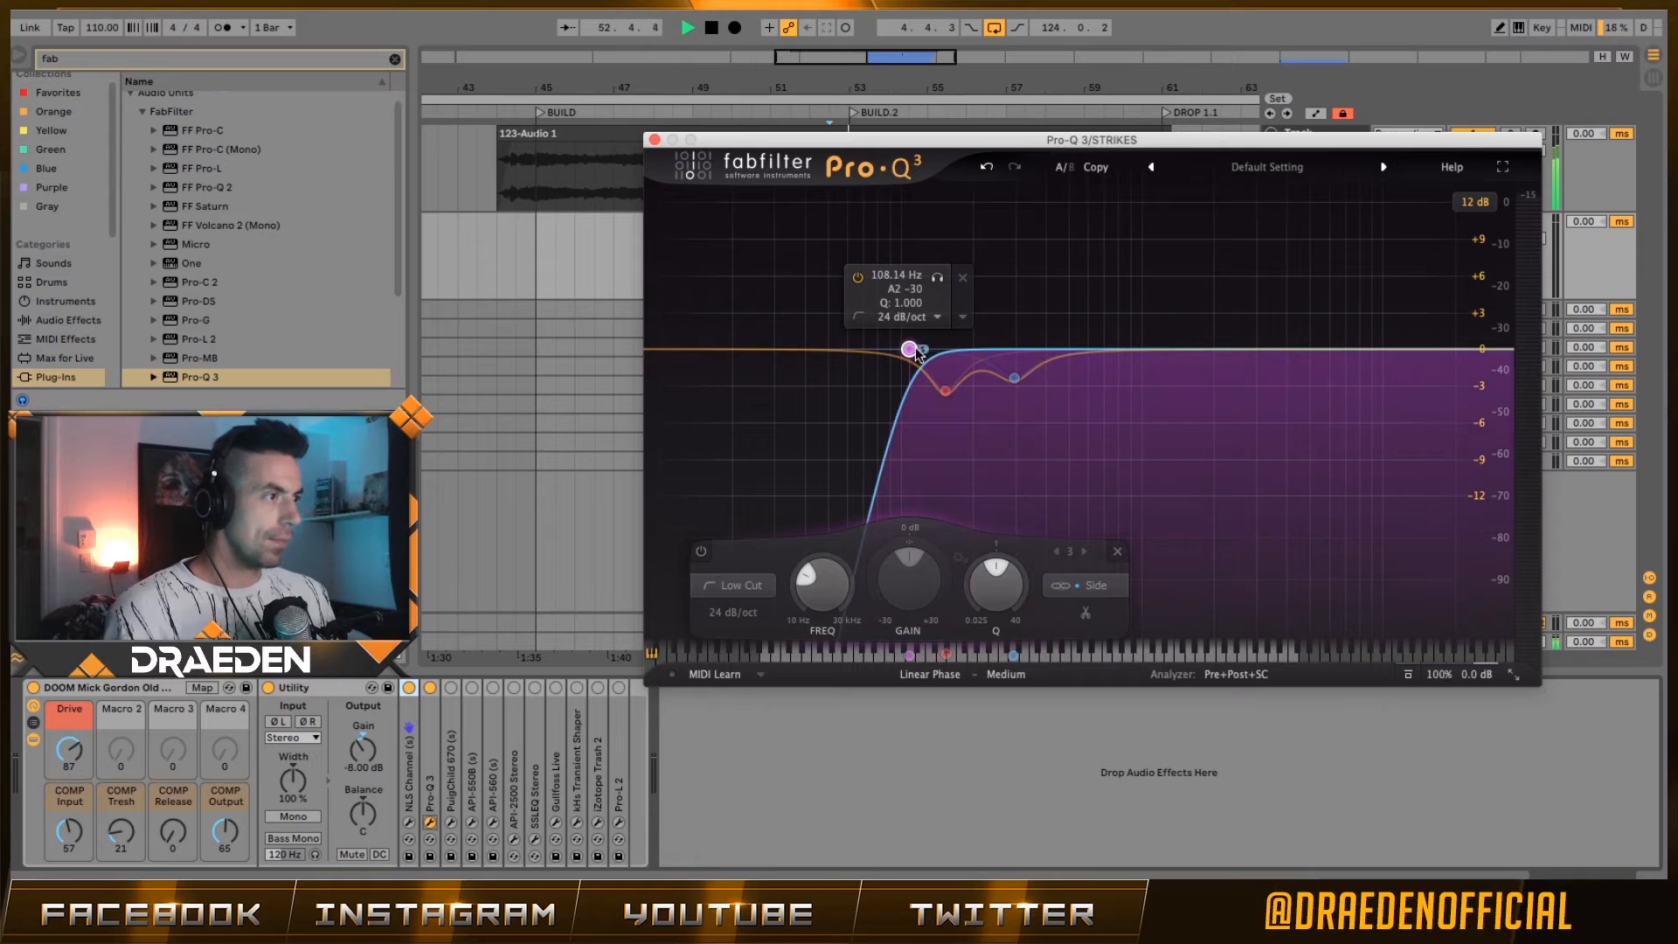
{"action": "left_click", "coordinate": [936, 278]}
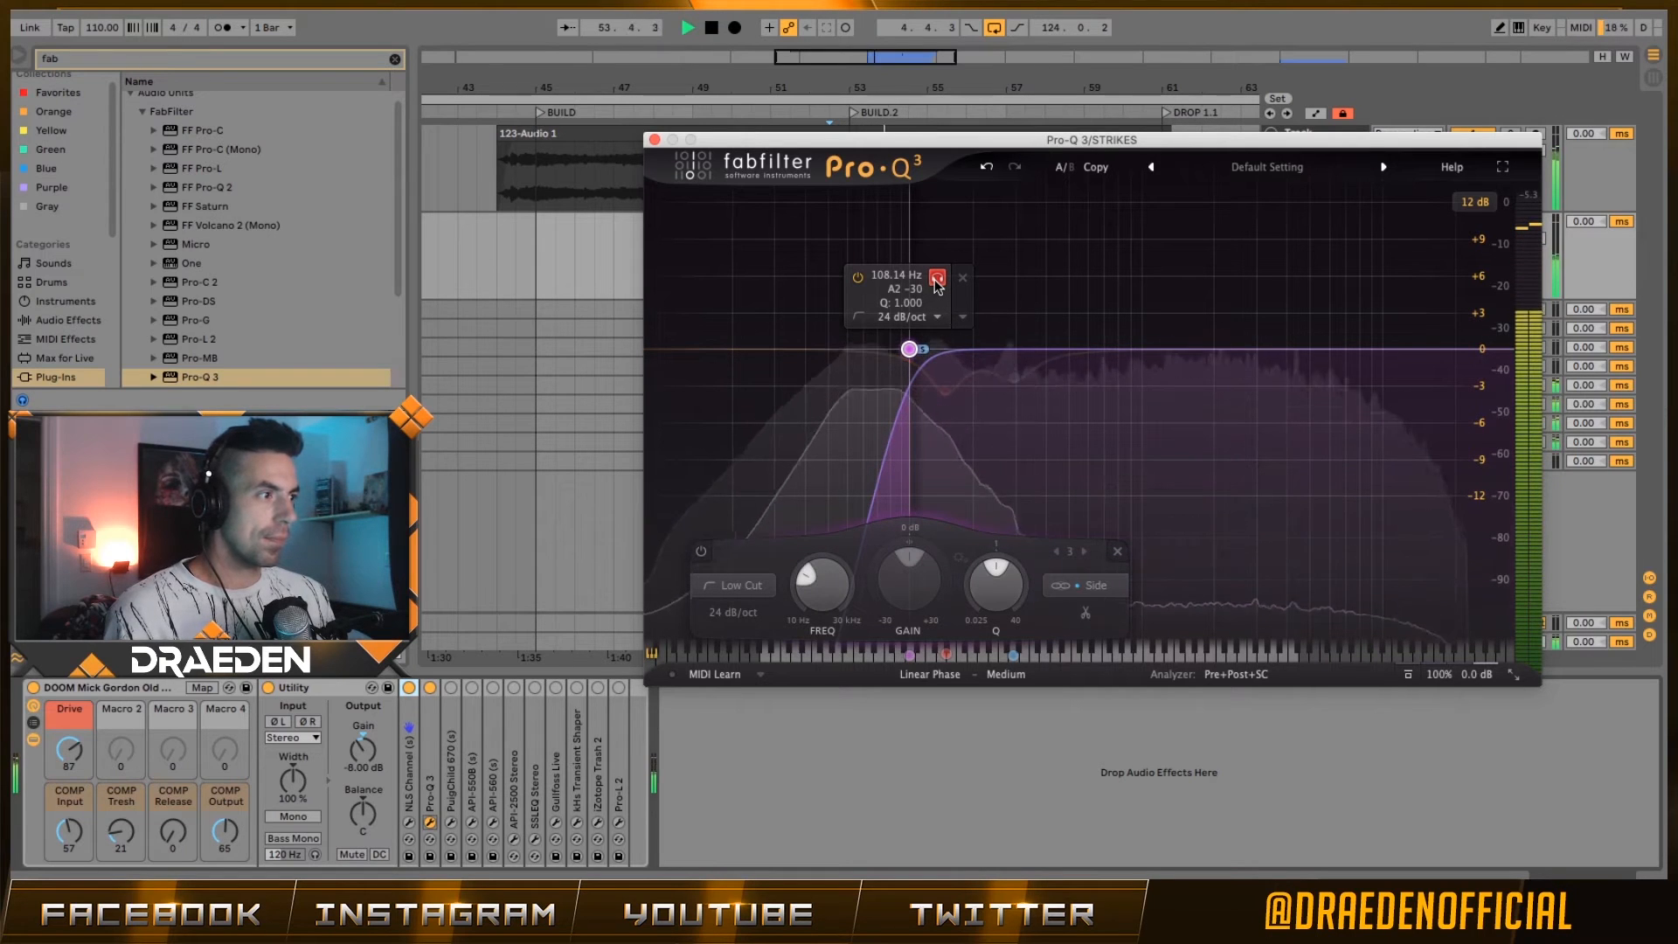
{"action": "key", "text": "space"}
{"action": "left_click_drag", "start_coordinate": [1297, 142], "coordinate": [1079, 171]}
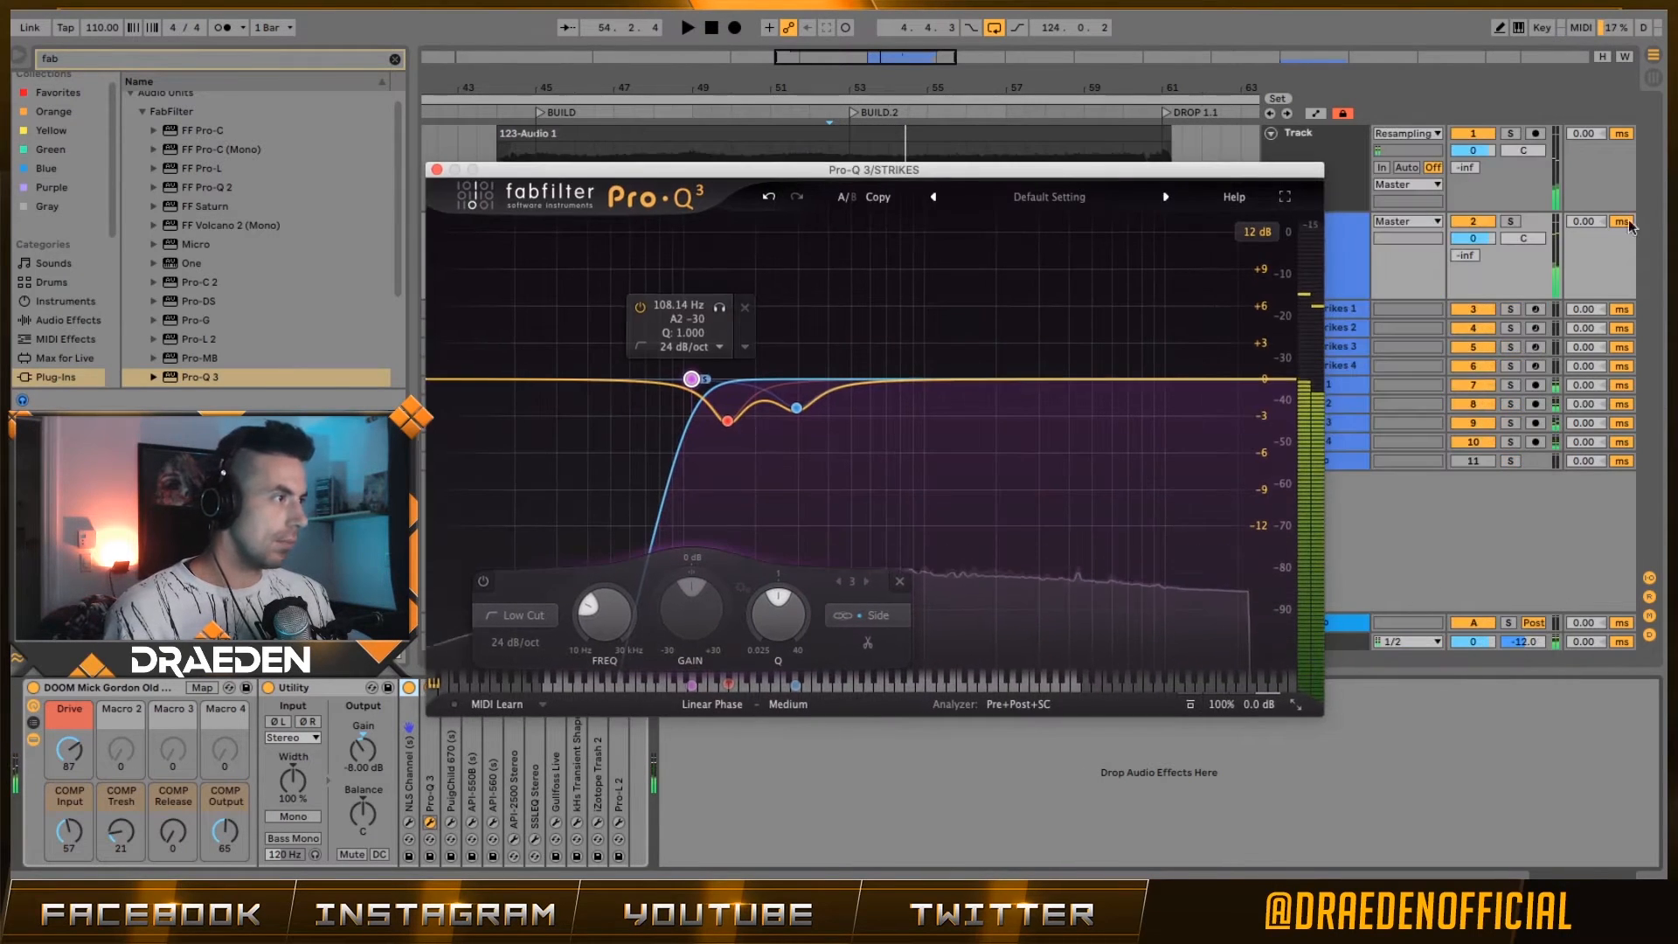
{"action": "left_click", "coordinate": [1510, 222]}
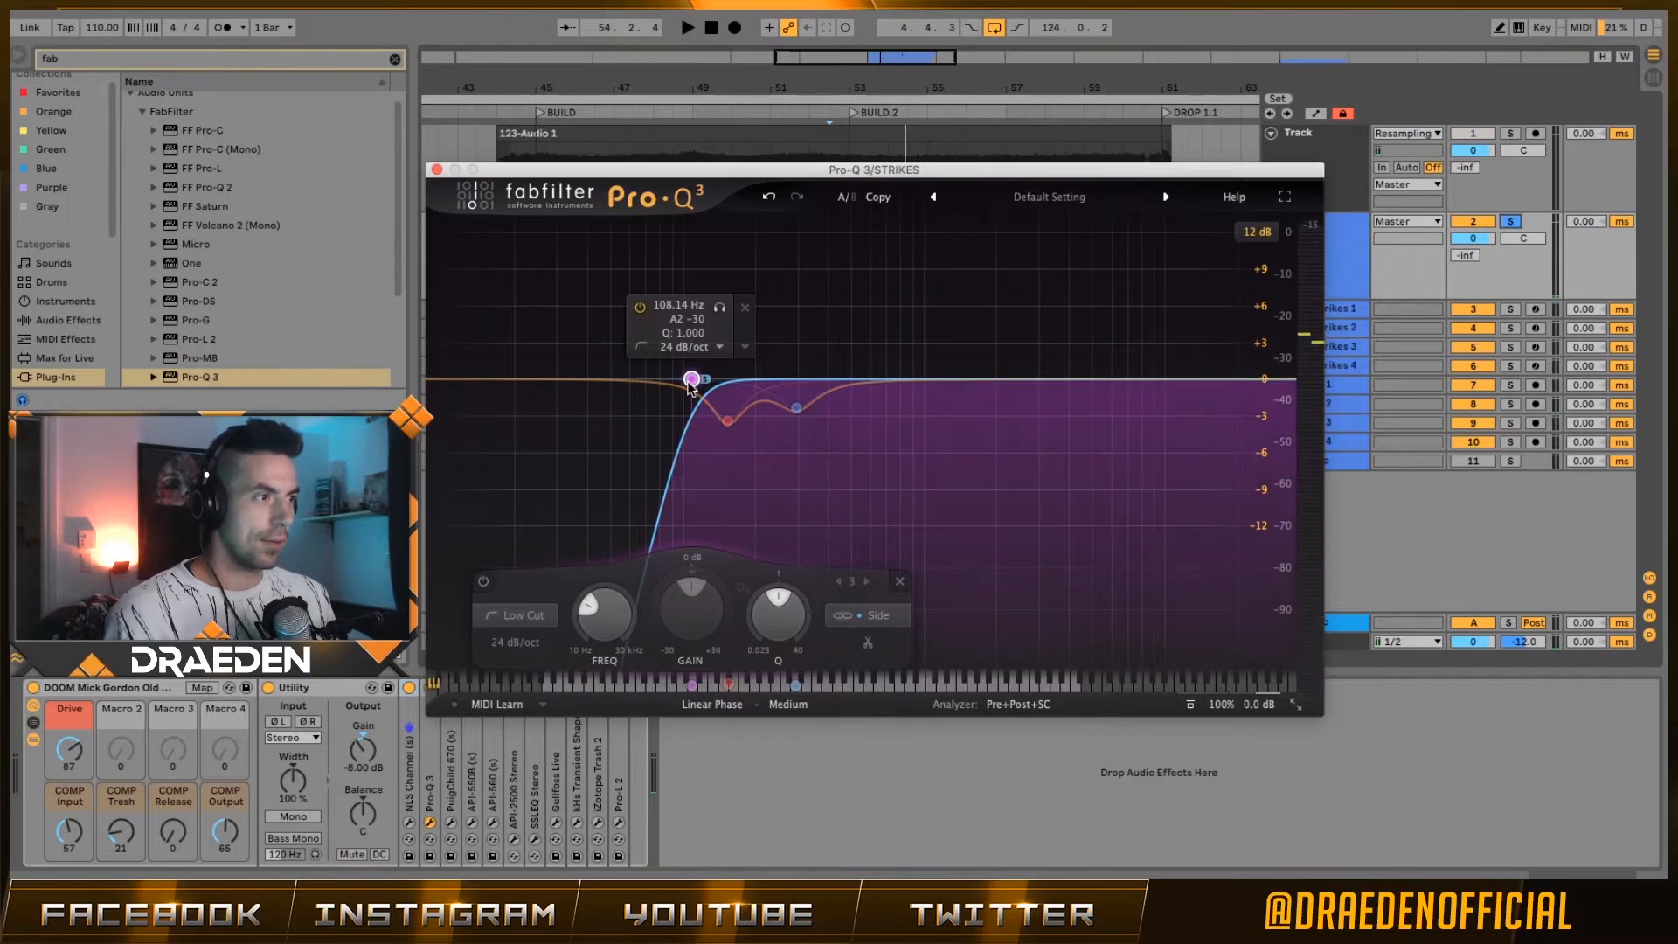
{"action": "key", "text": "space"}
{"action": "left_click", "coordinate": [718, 308]}
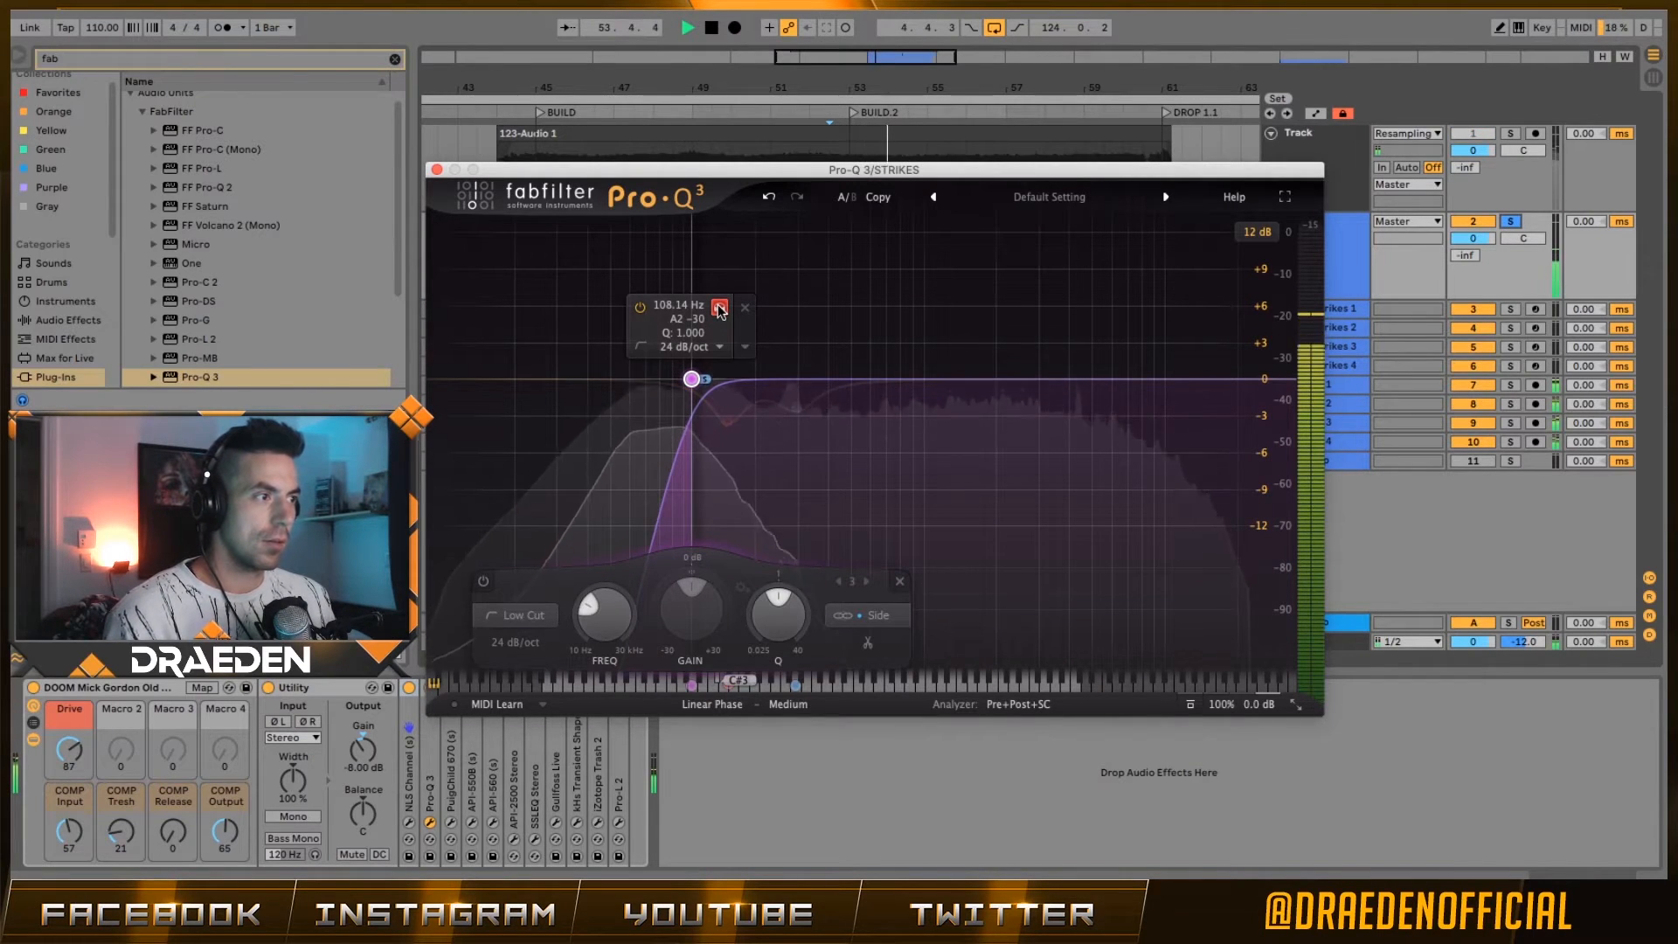
{"action": "key", "text": "space"}
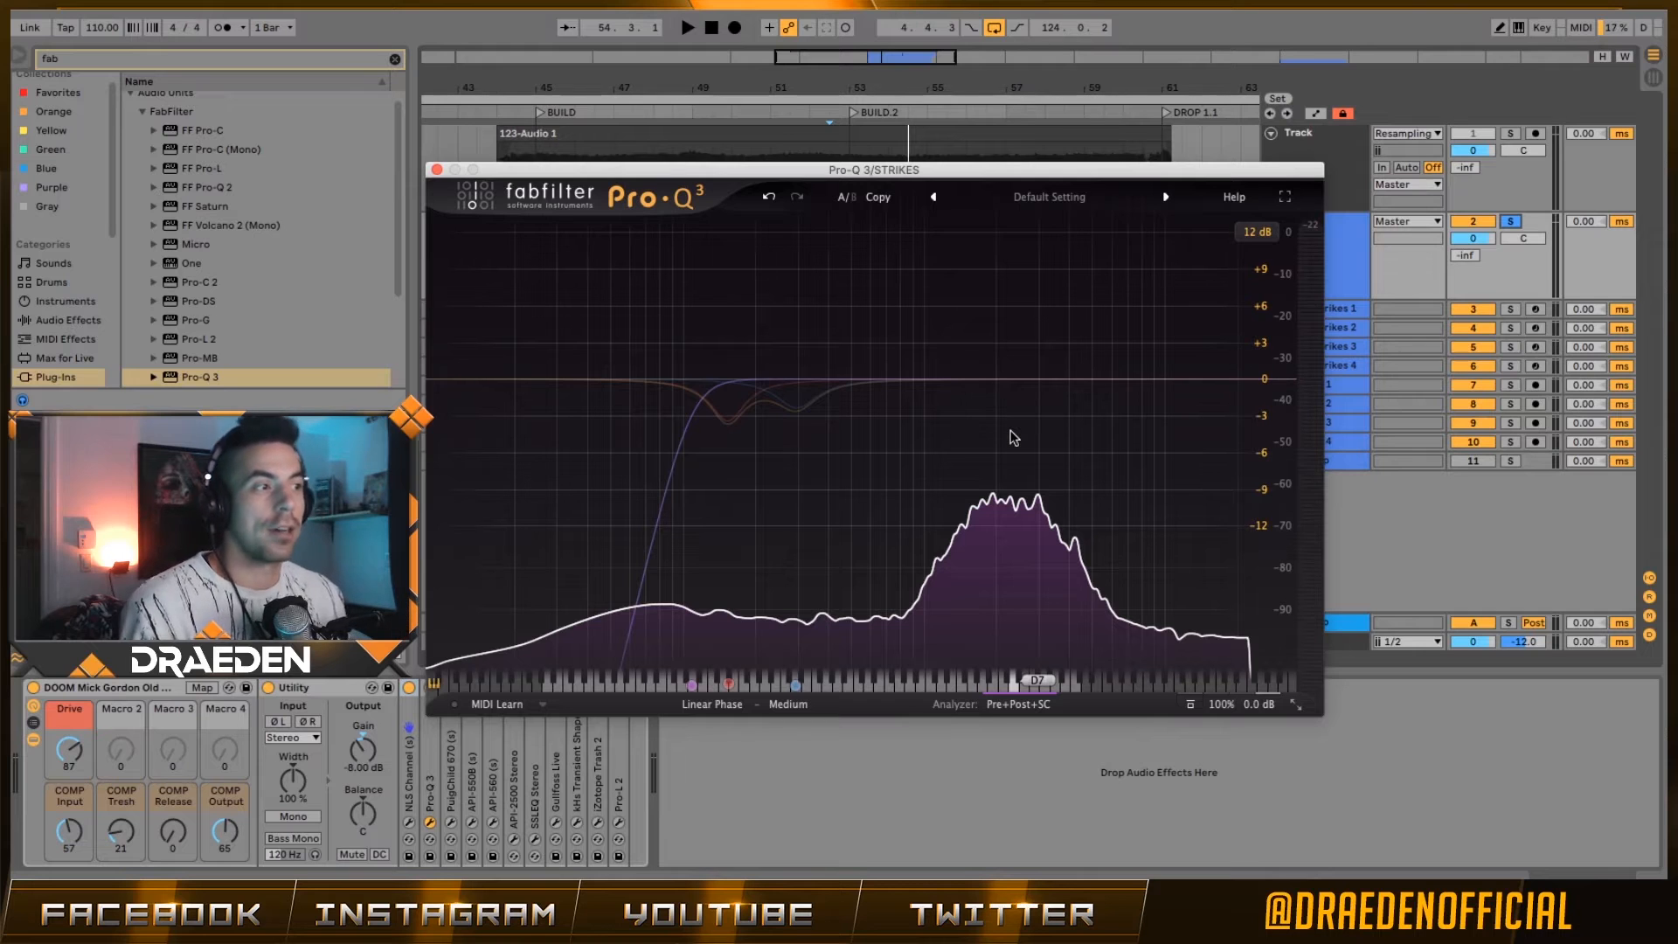
- Audition the Side low cut's range once more during playback, nudge its frequency slightly higher, and close the Pro-Q 3 window
{"action": "mouse_move", "coordinate": [702, 382]}
{"action": "left_click", "coordinate": [718, 312]}
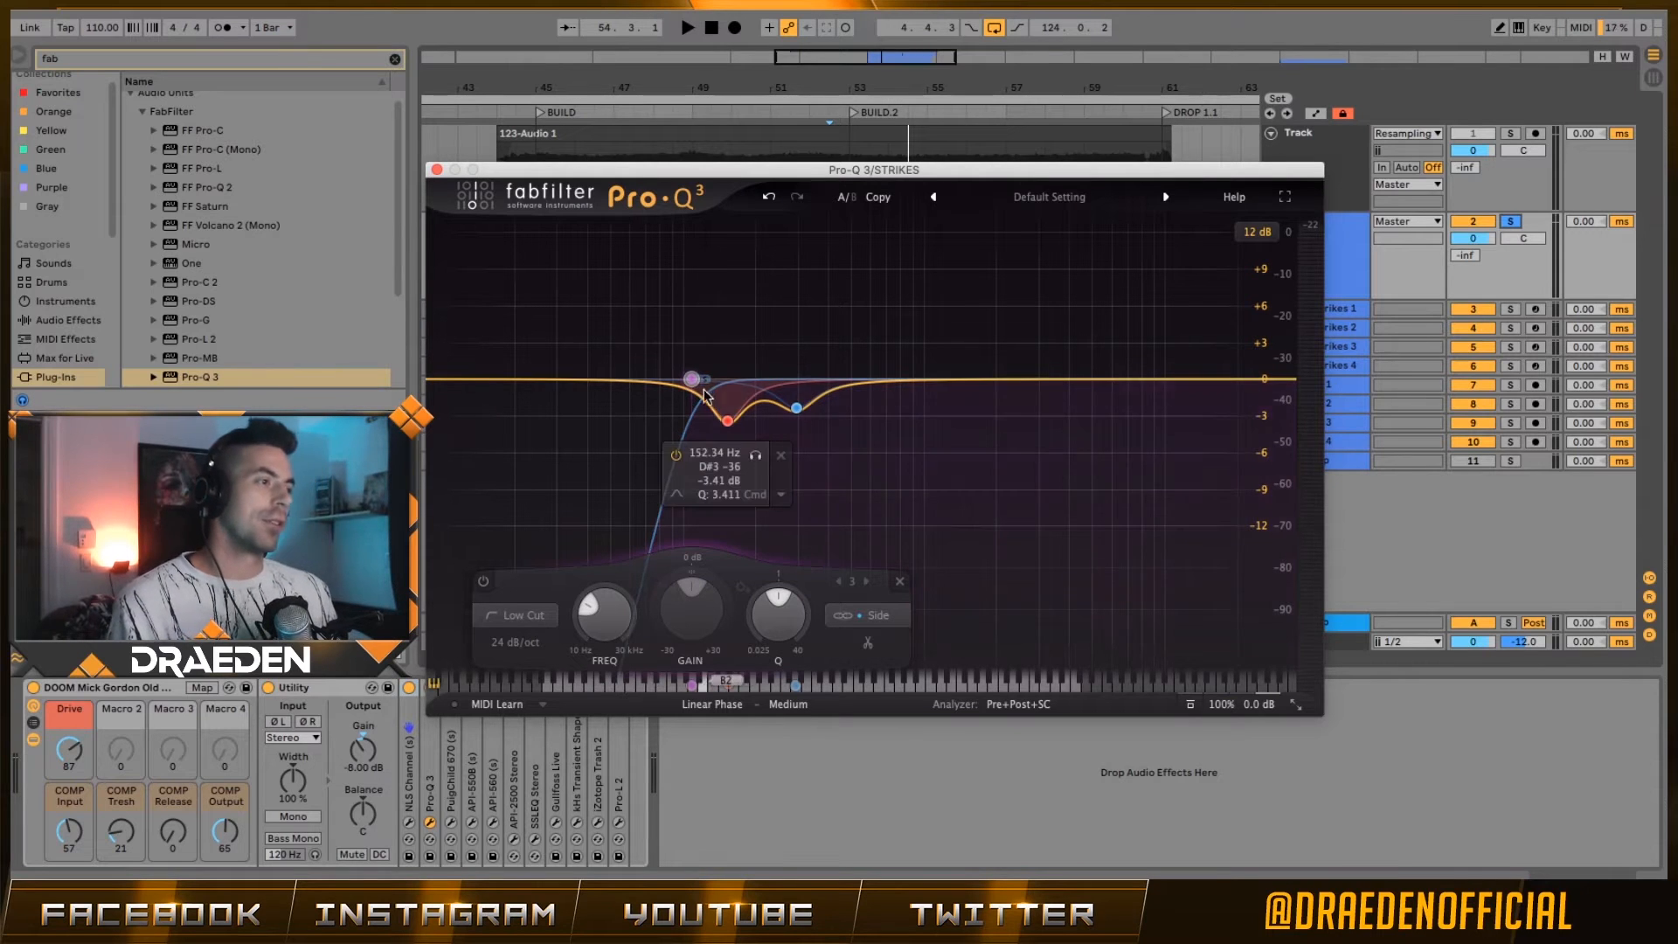
{"action": "mouse_move", "coordinate": [692, 378]}
{"action": "left_click", "coordinate": [720, 309]}
{"action": "key", "text": "space"}
{"action": "left_click_drag", "start_coordinate": [725, 311], "coordinate": [732, 329]}
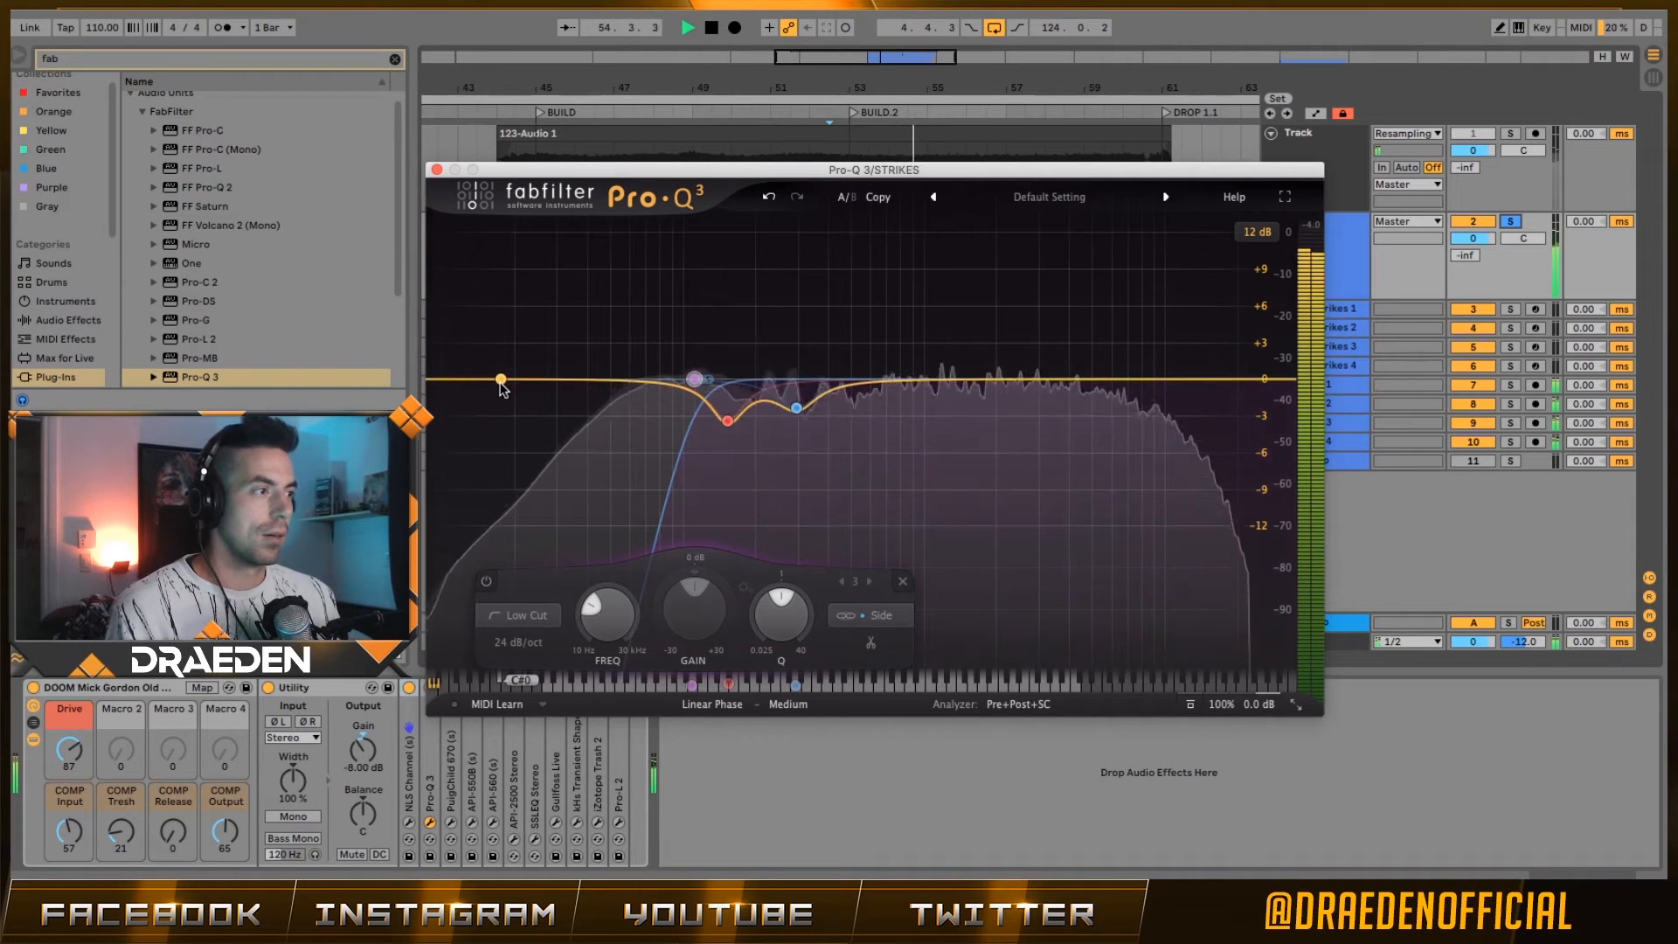
{"action": "key", "text": "space"}
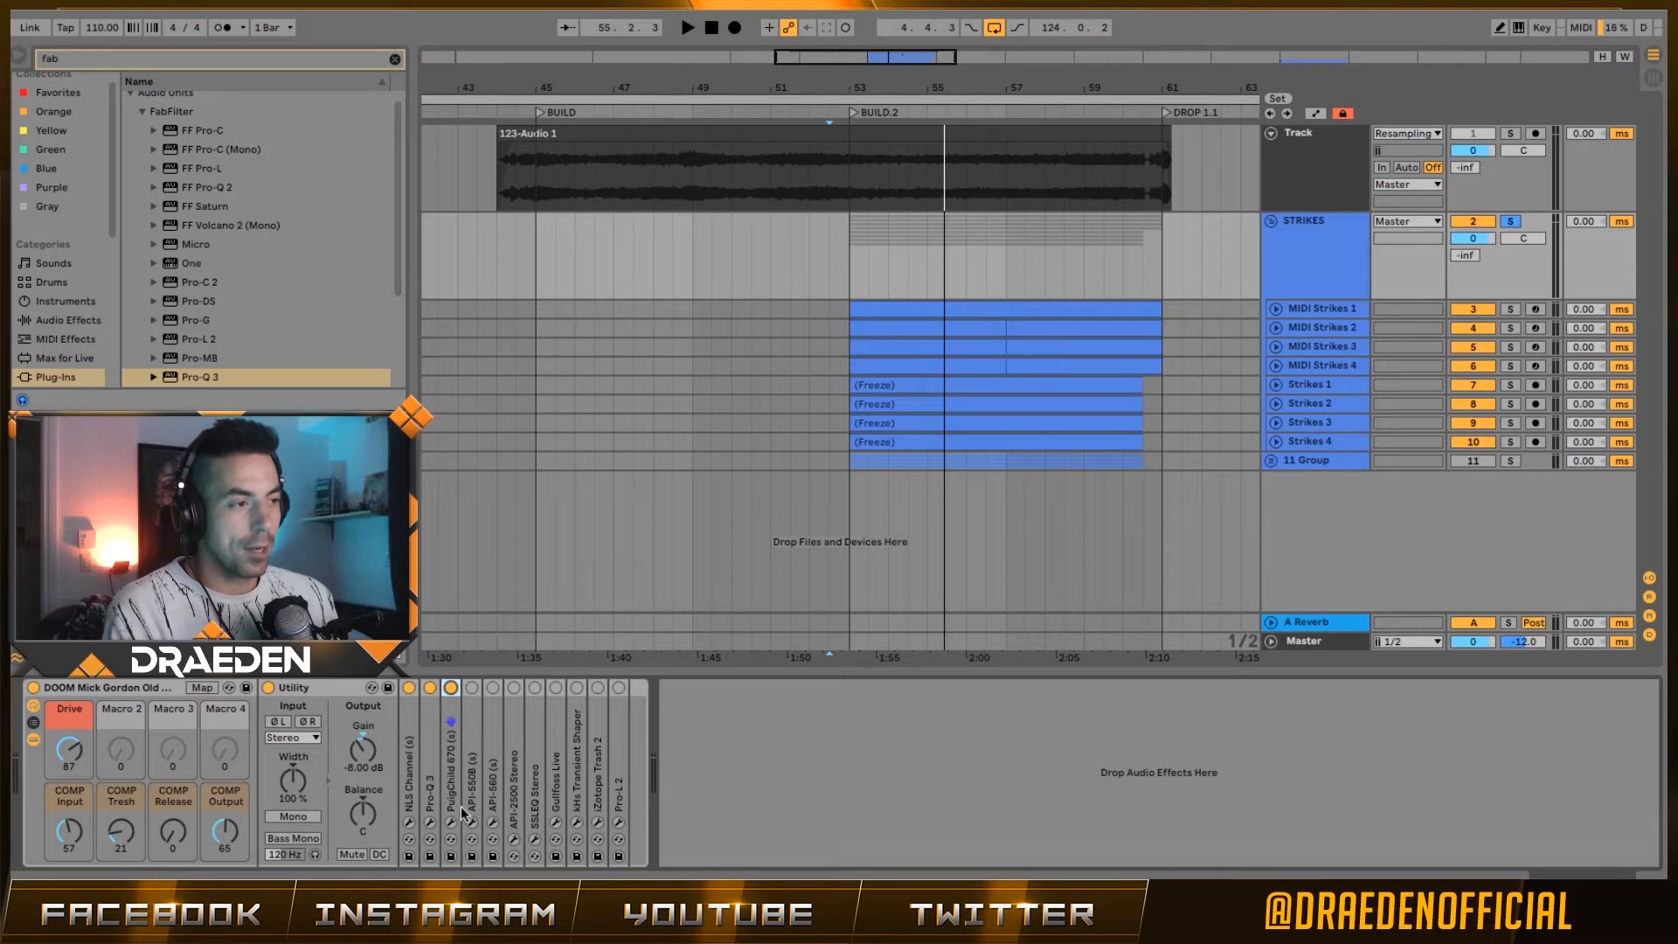
- Open the PuigChild 670 from the STRIKES group's rack and reposition its window over the arrangement
{"action": "left_click", "coordinate": [452, 822]}
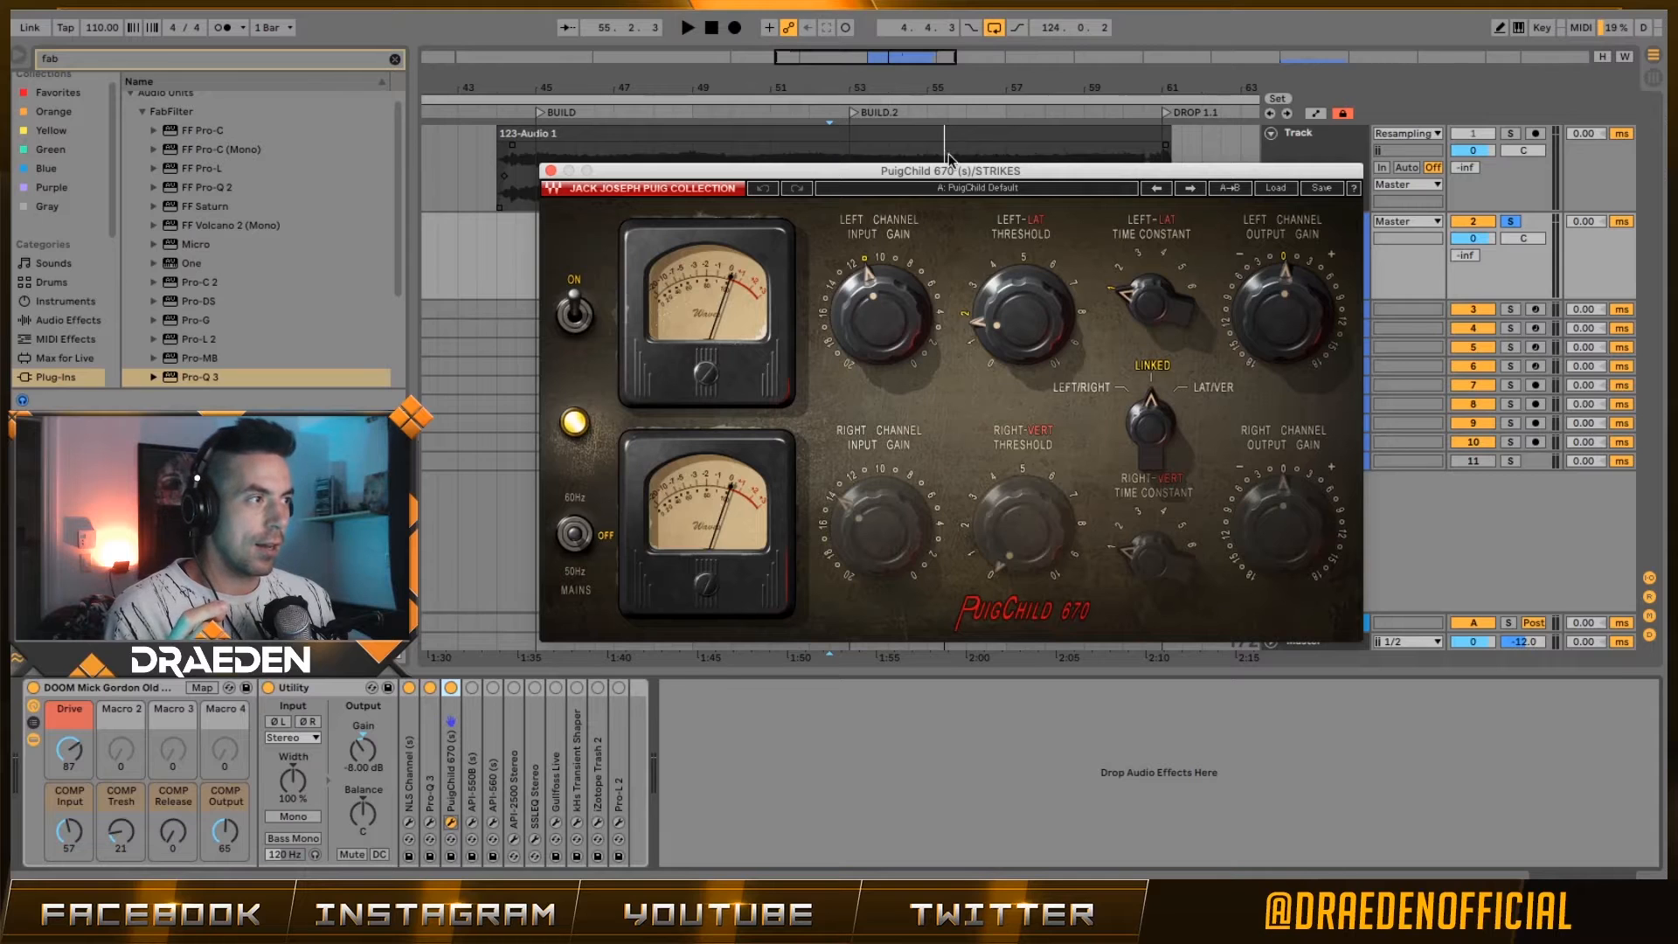
{"action": "left_click_drag", "start_coordinate": [945, 172], "coordinate": [909, 179]}
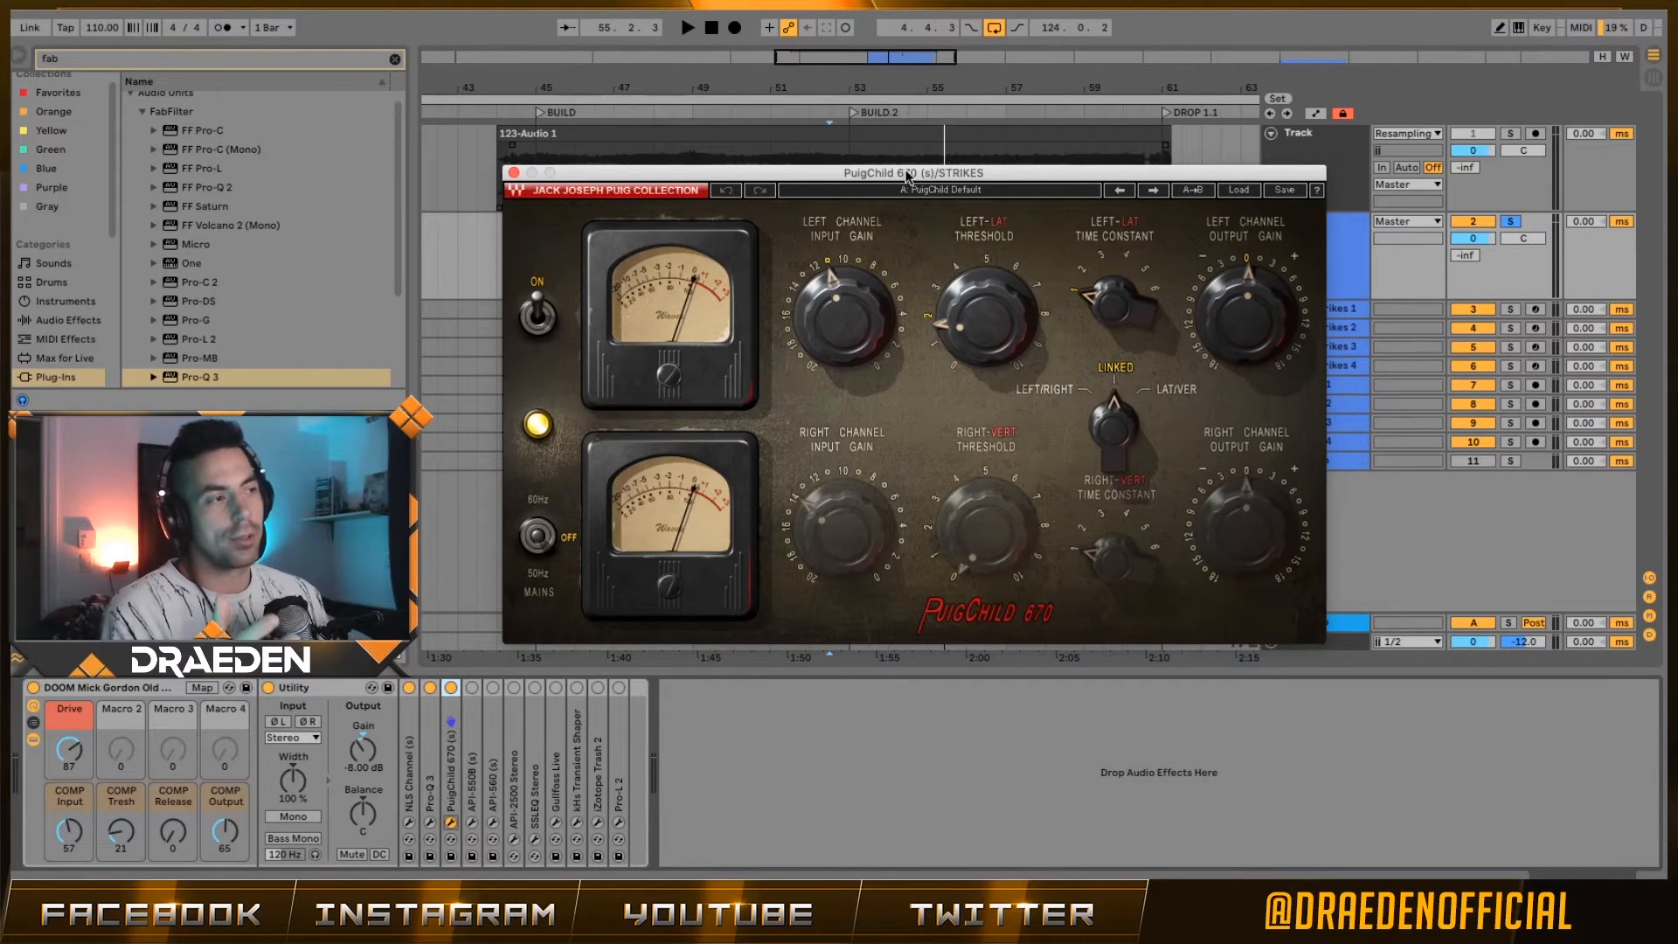
{"action": "left_click_drag", "start_coordinate": [908, 175], "coordinate": [896, 127]}
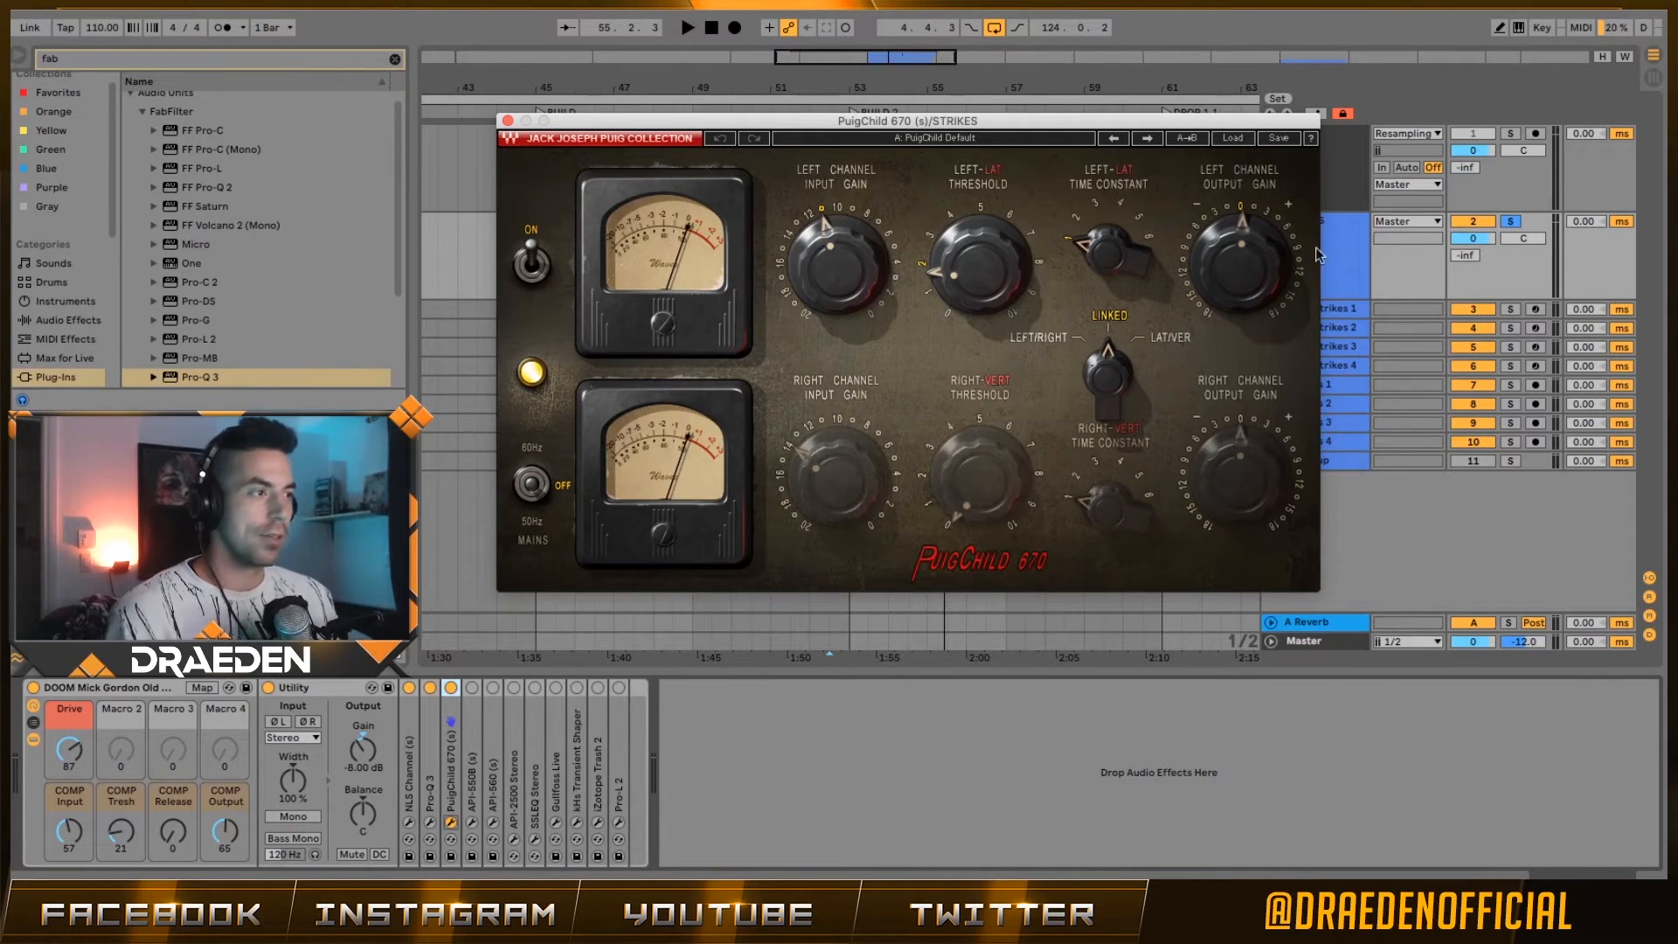
{"action": "left_click_drag", "start_coordinate": [885, 125], "coordinate": [975, 184]}
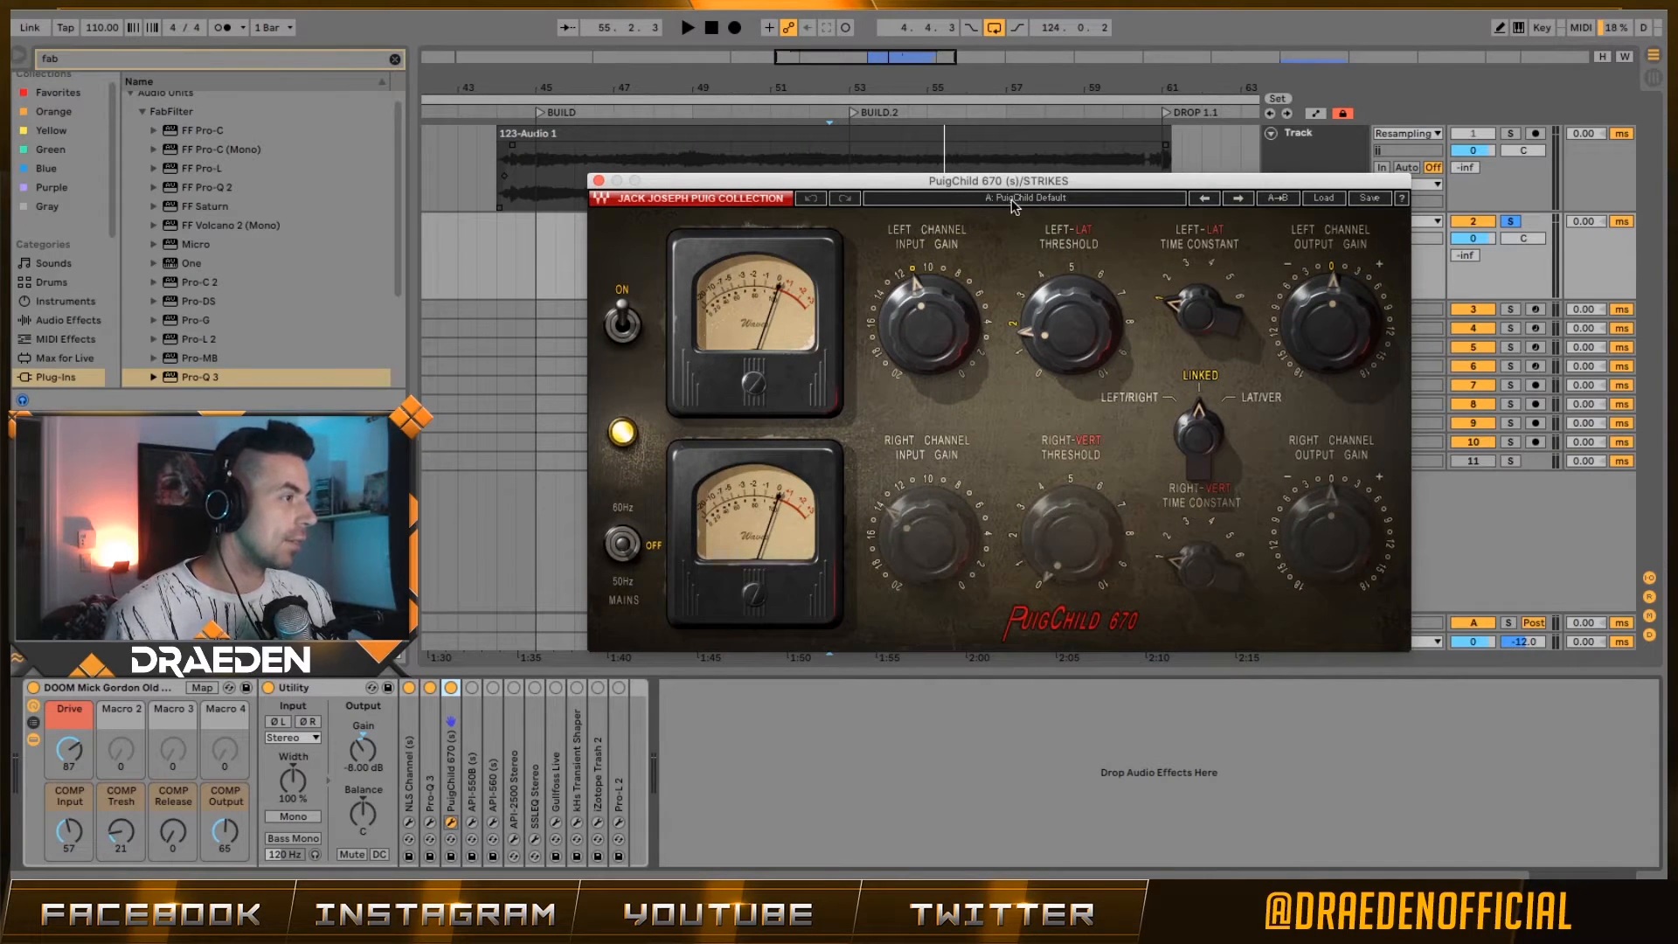
- Examine the PuigChild 670's time constant and compression meters while the soloed STRIKES group plays, and close its window
{"action": "key", "text": "space"}
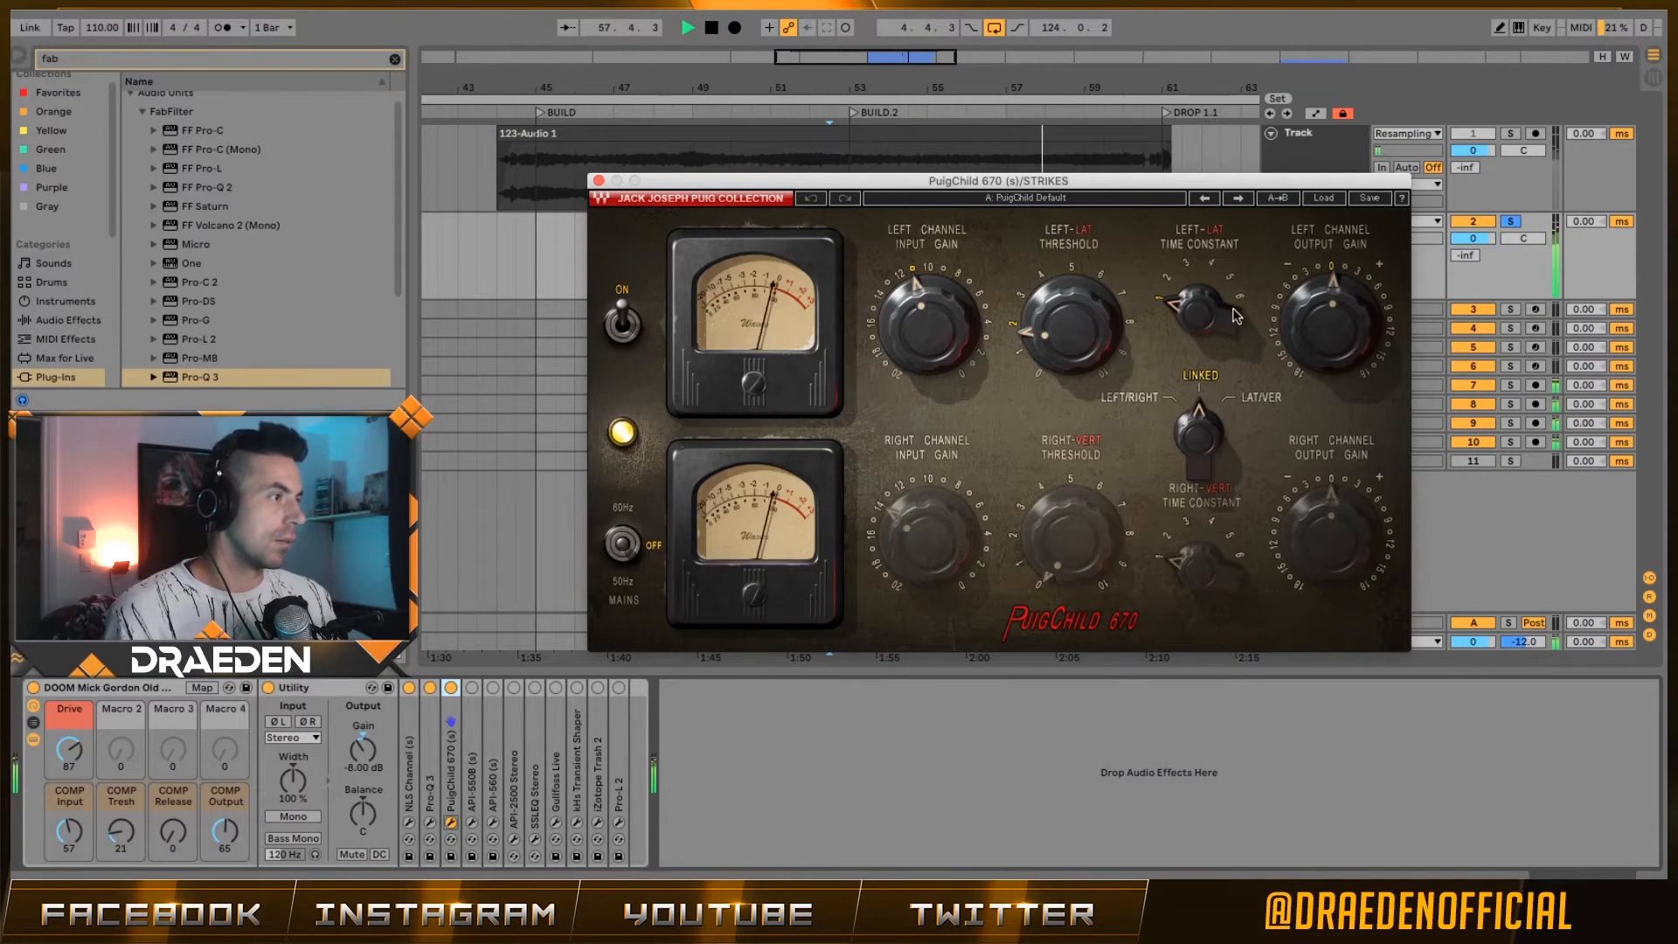
{"action": "key", "text": "space"}
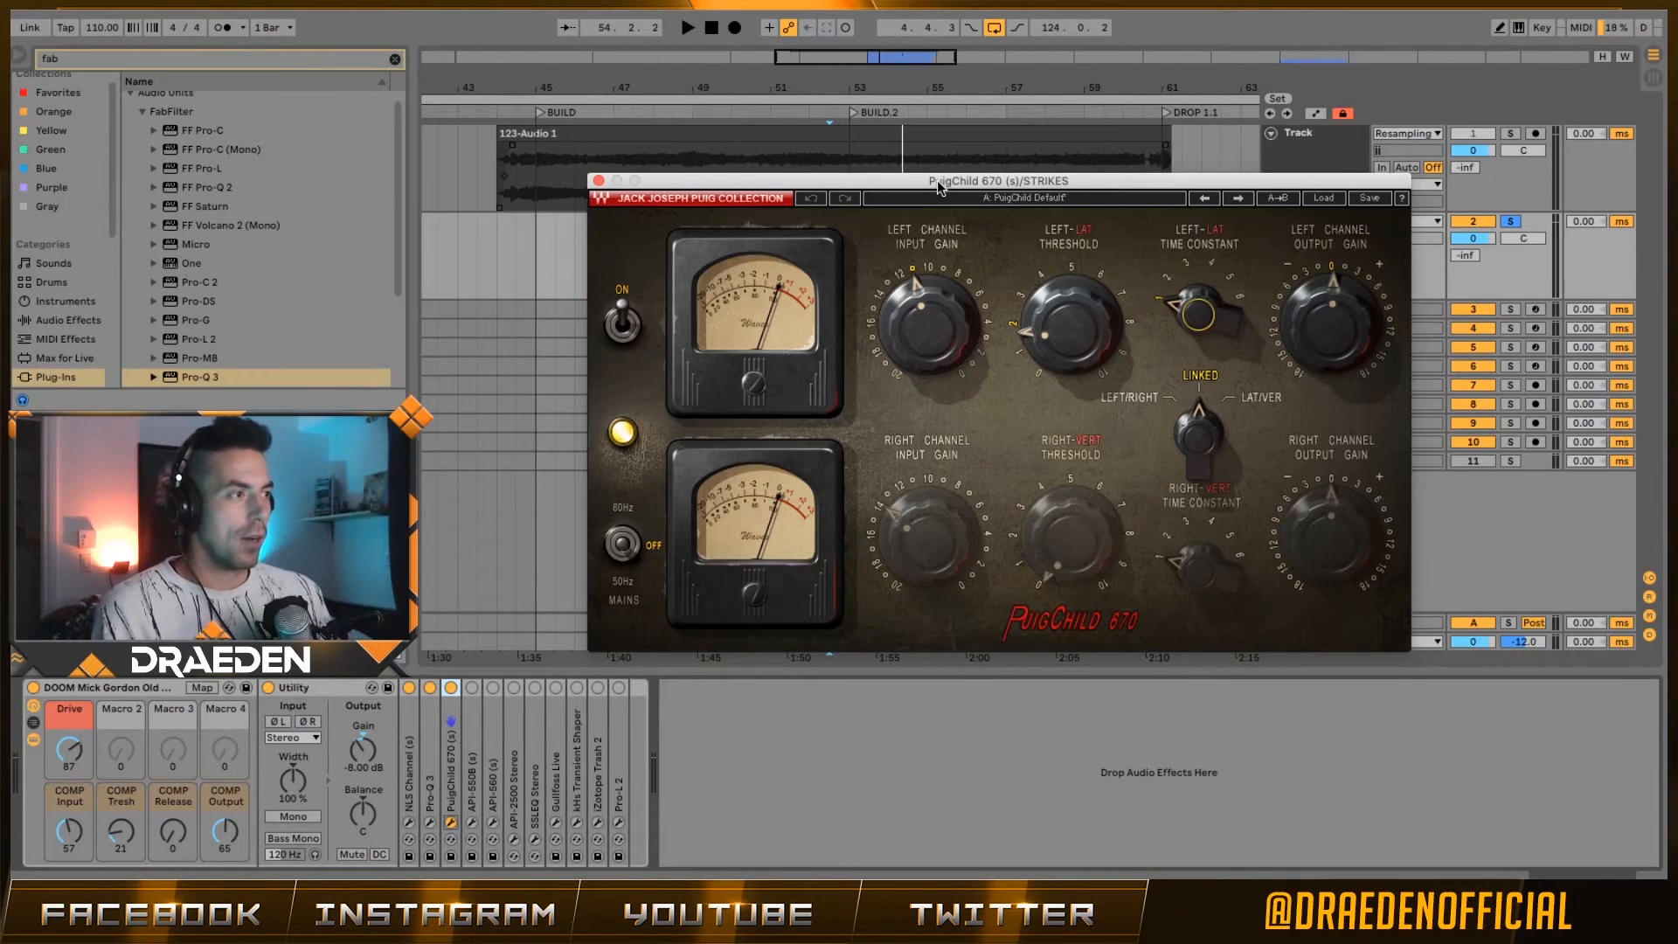
{"action": "left_click_drag", "start_coordinate": [938, 186], "coordinate": [951, 154]}
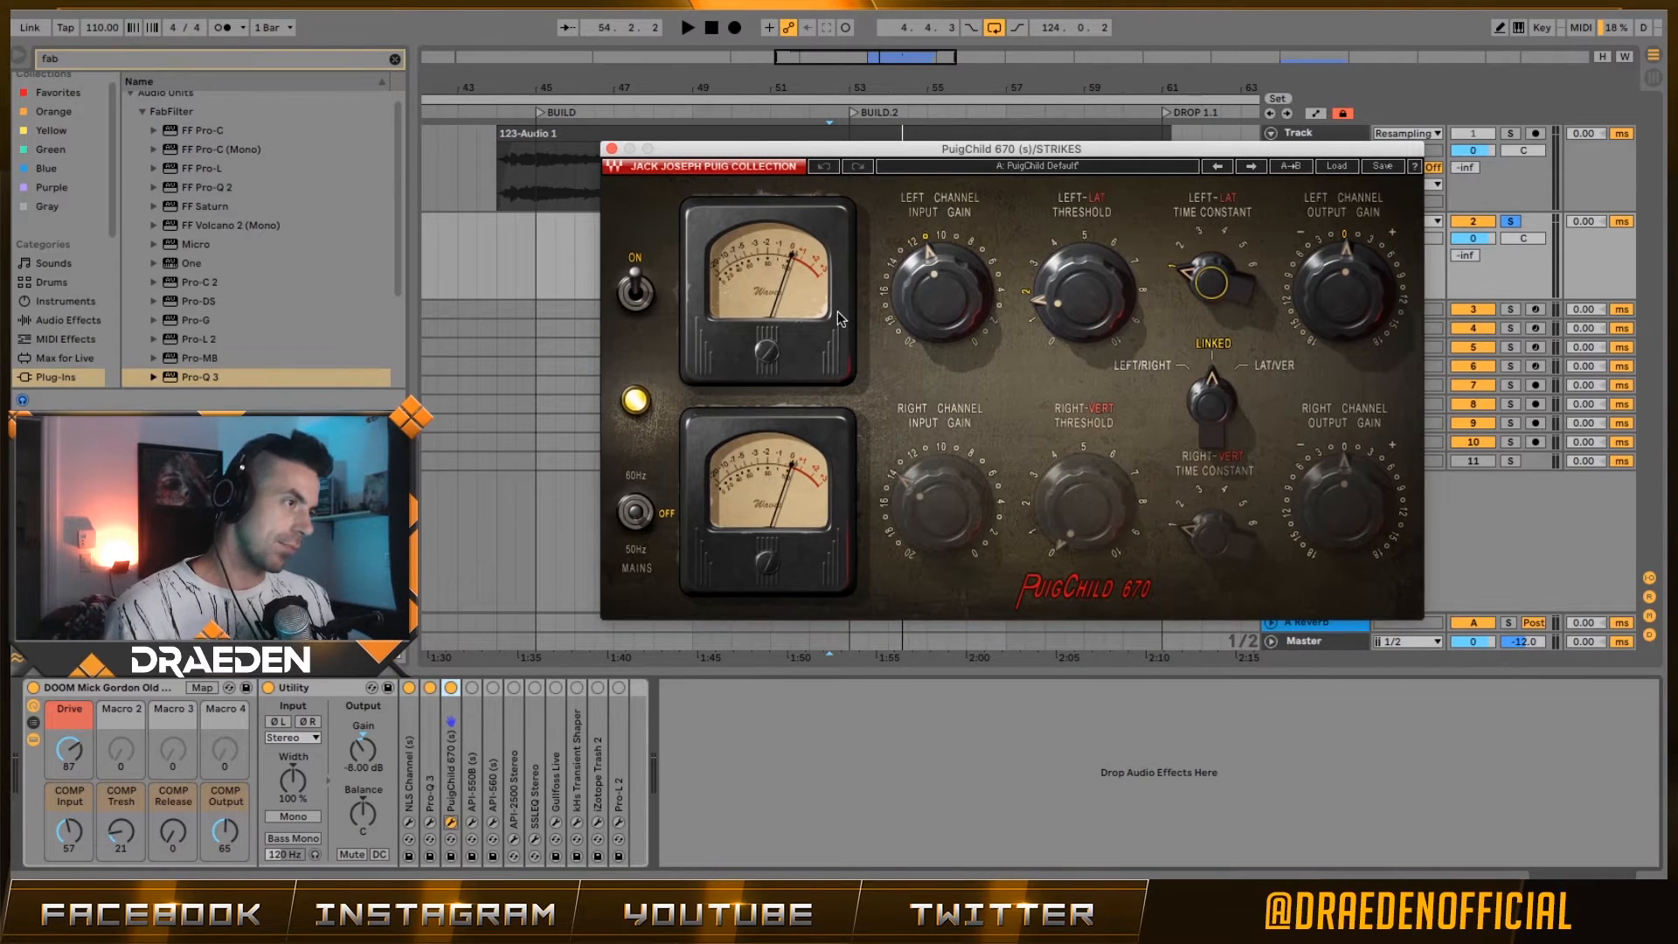
{"action": "key", "text": "space"}
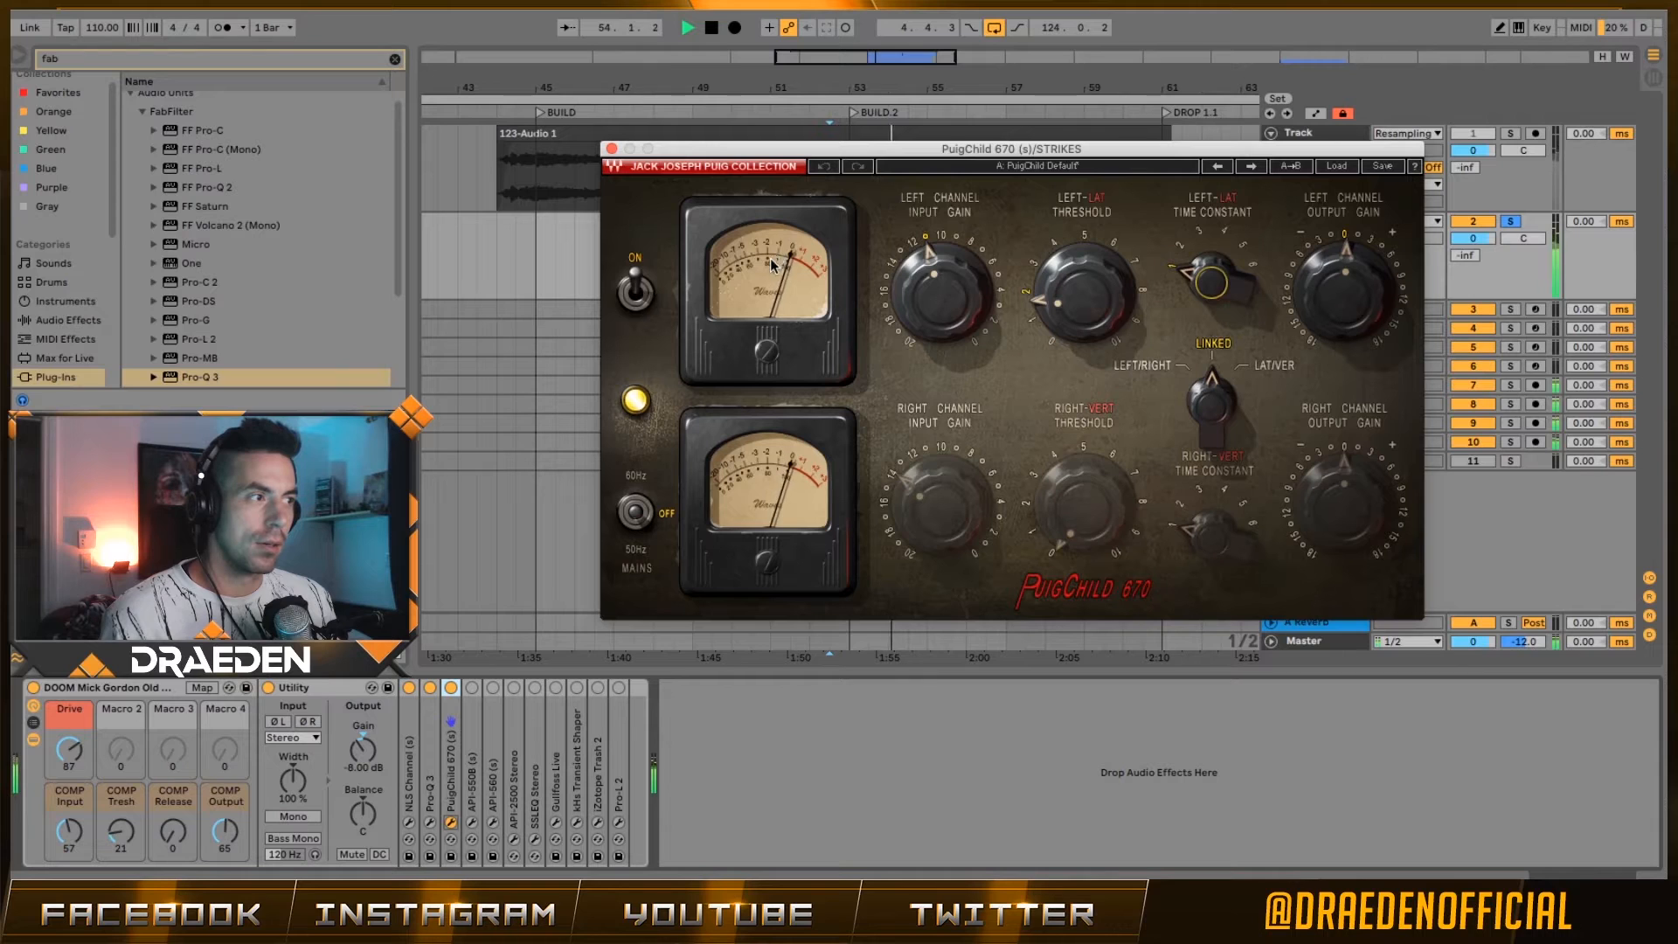
{"action": "key", "text": "space"}
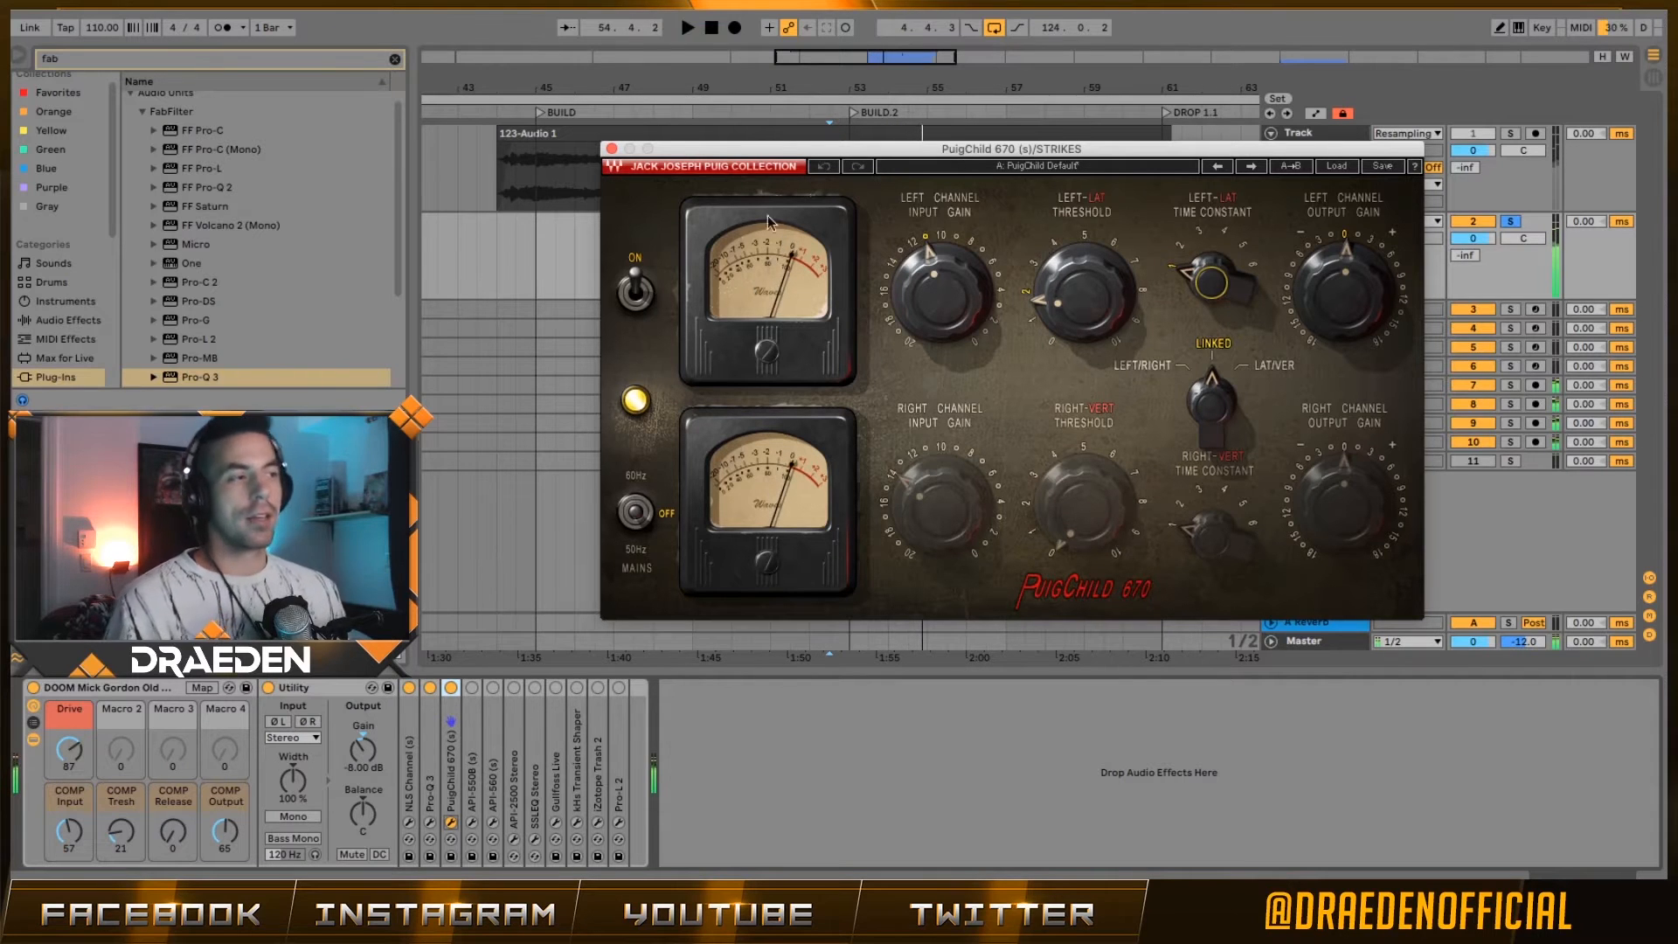
{"action": "left_click", "coordinate": [610, 148]}
- Switch on the API-550B, open its window beside the tracks, and listen to the soloed STRIKES group through it
{"action": "key", "text": "space"}
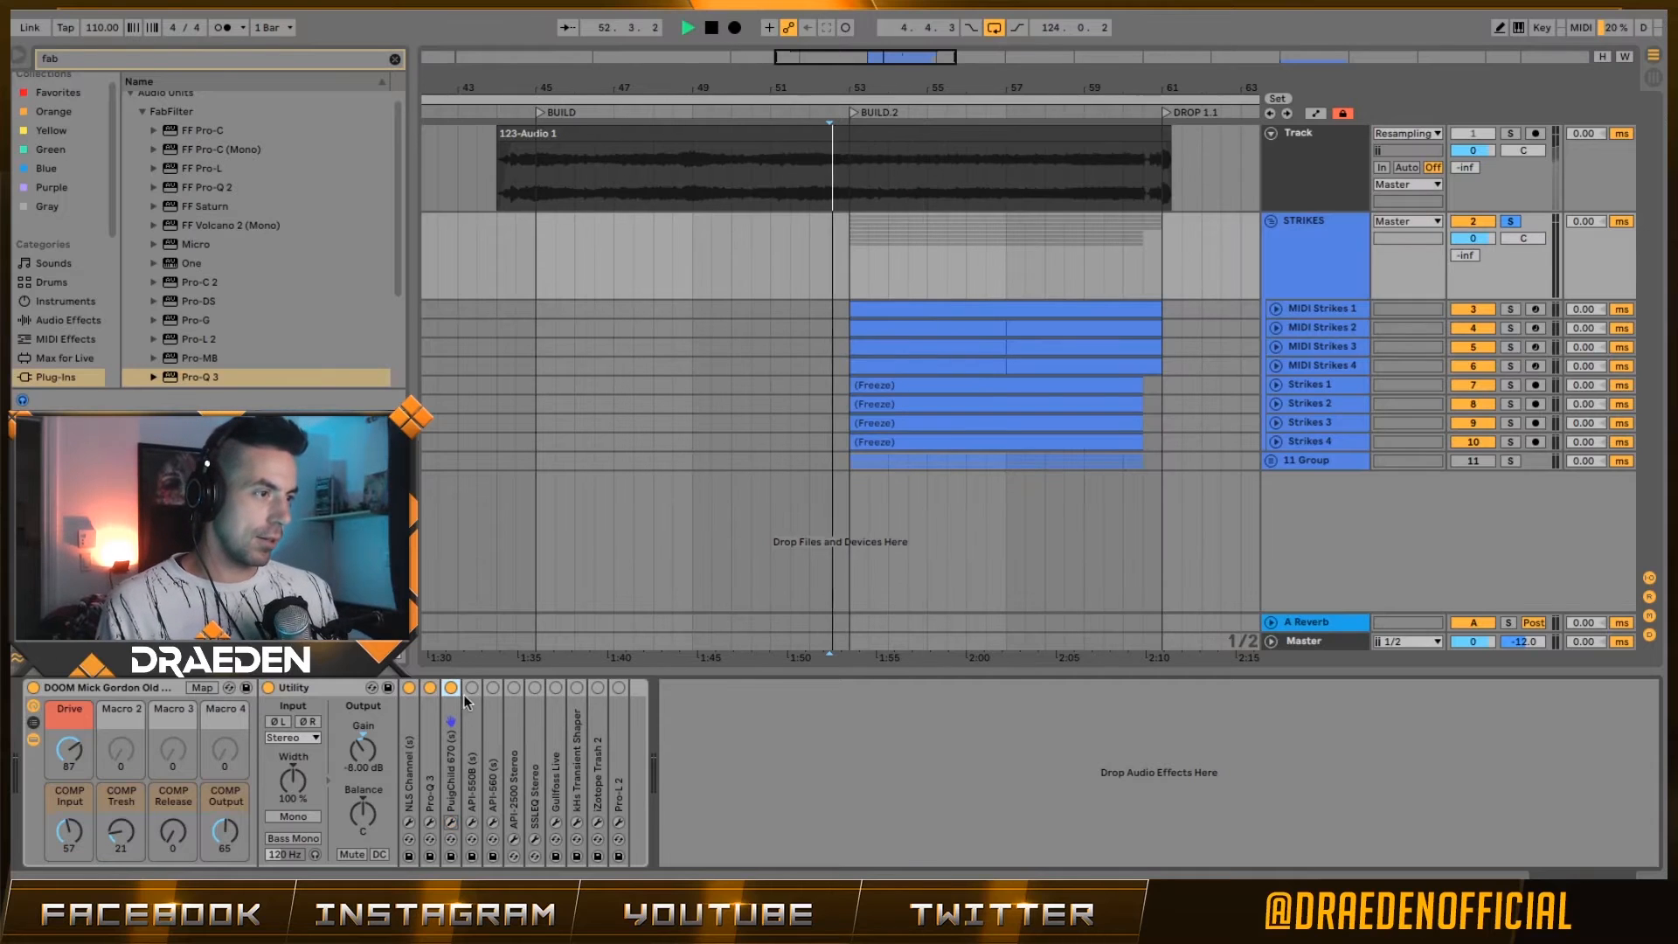
{"action": "left_click", "coordinate": [472, 821]}
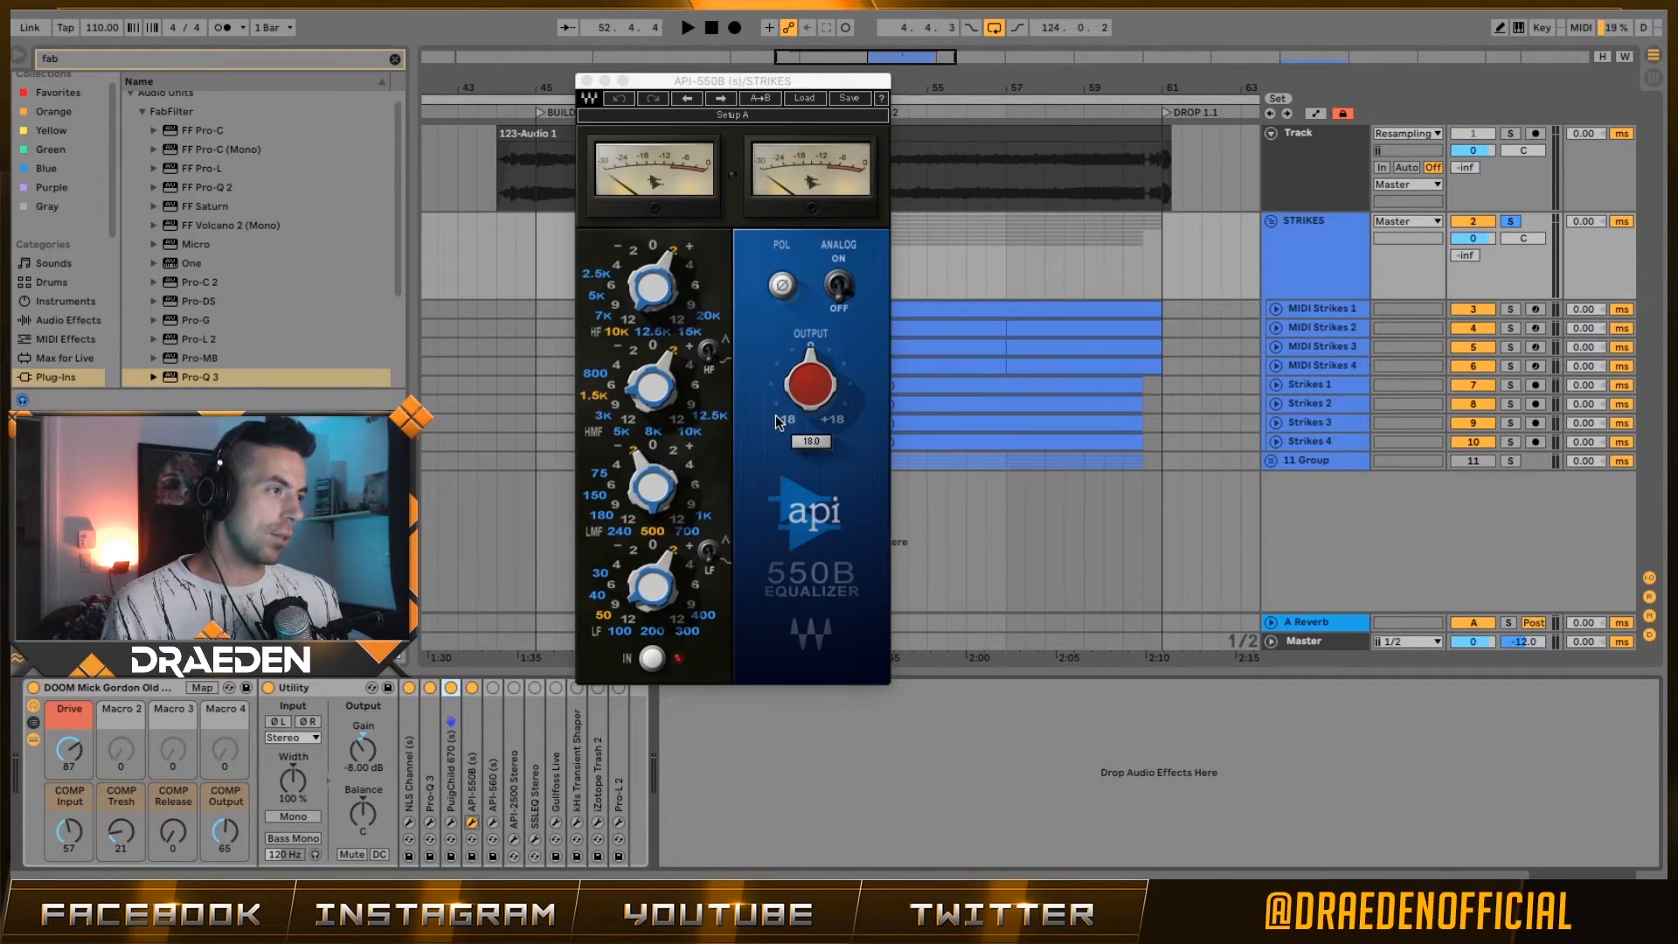
{"action": "key", "text": "space"}
{"action": "left_click_drag", "start_coordinate": [761, 88], "coordinate": [988, 108]}
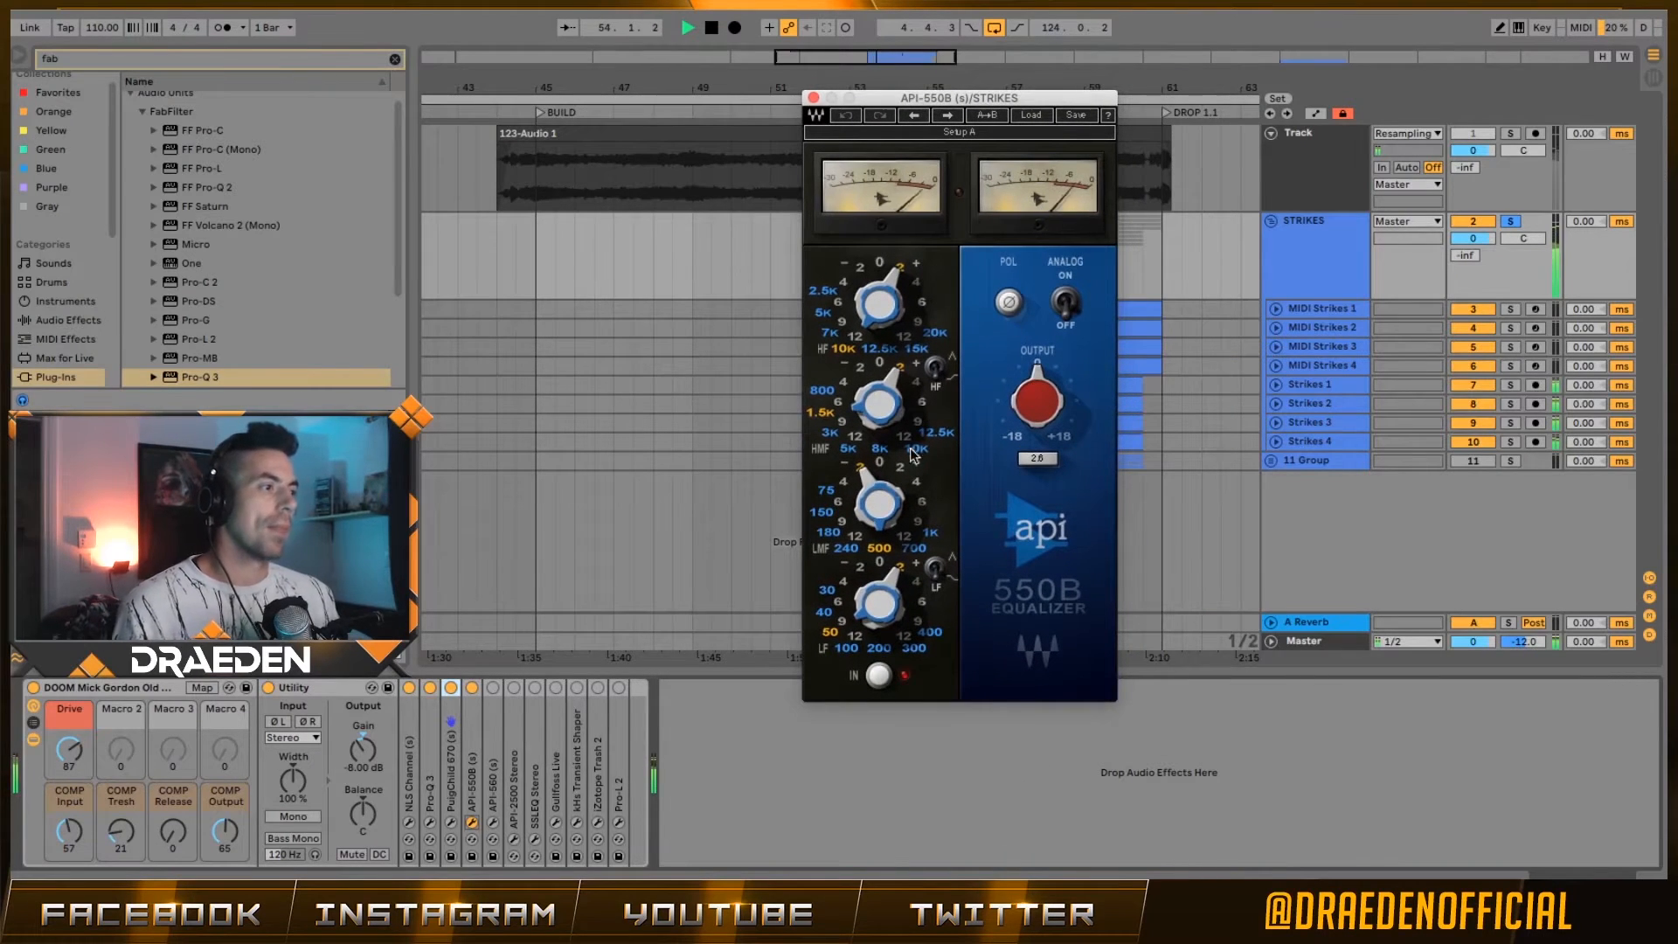
{"action": "key", "text": "space"}
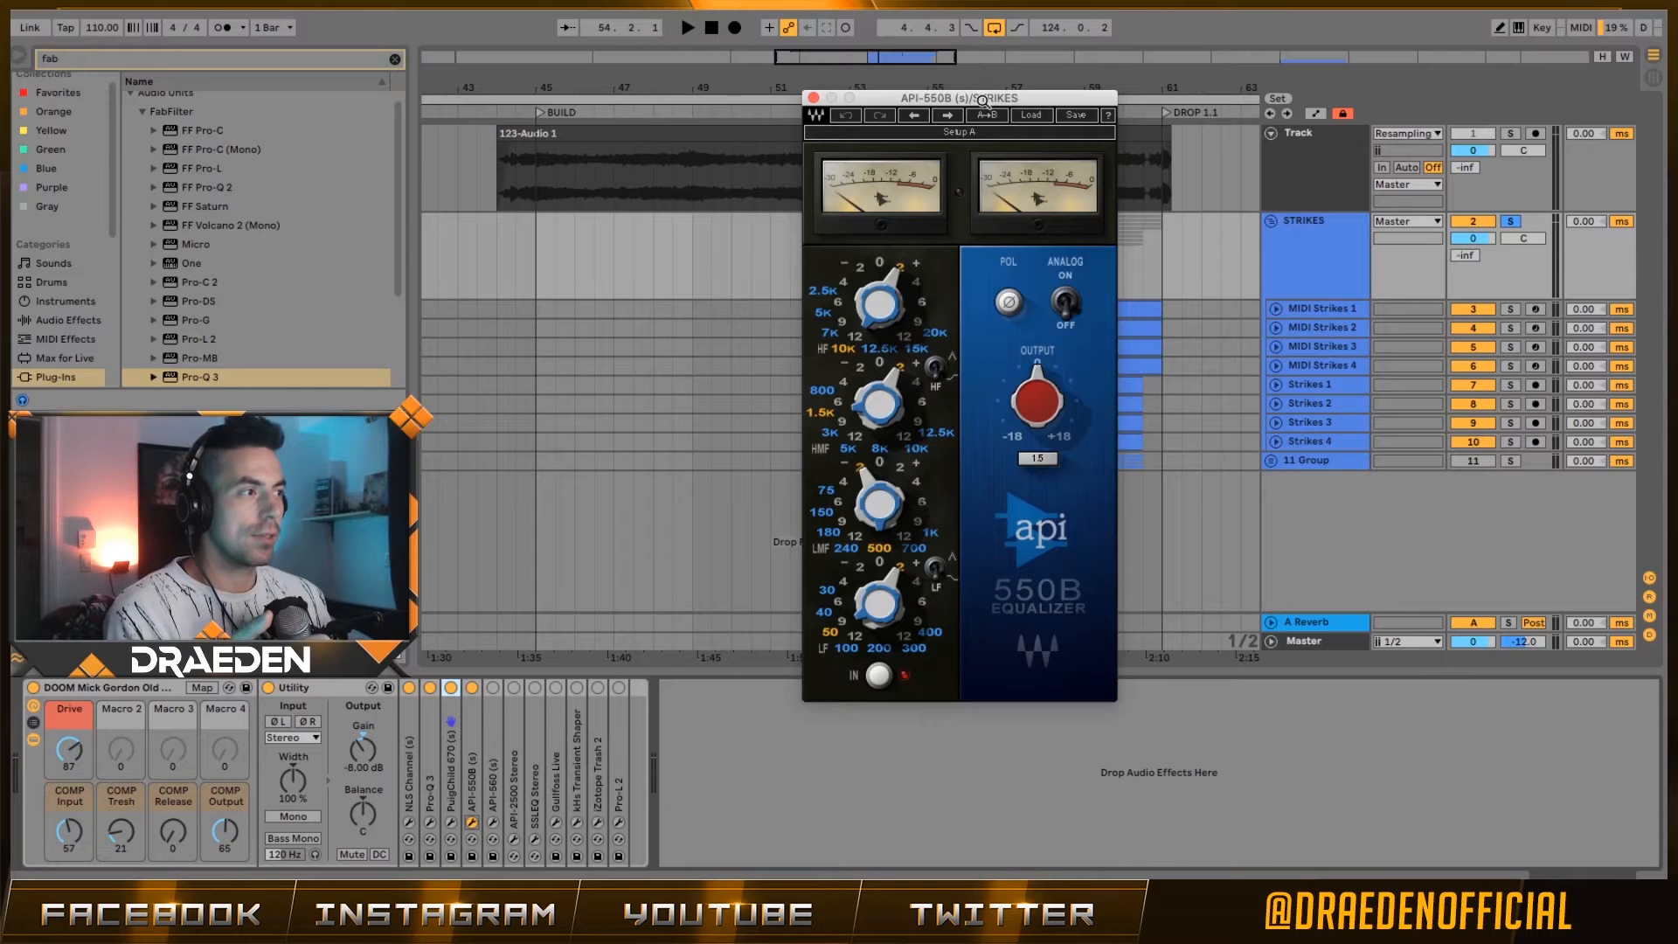
- Unsolo the STRIKES group and compare the API-550B bypassed and enabled while the full mix plays
{"action": "left_click_drag", "start_coordinate": [982, 101], "coordinate": [964, 68]}
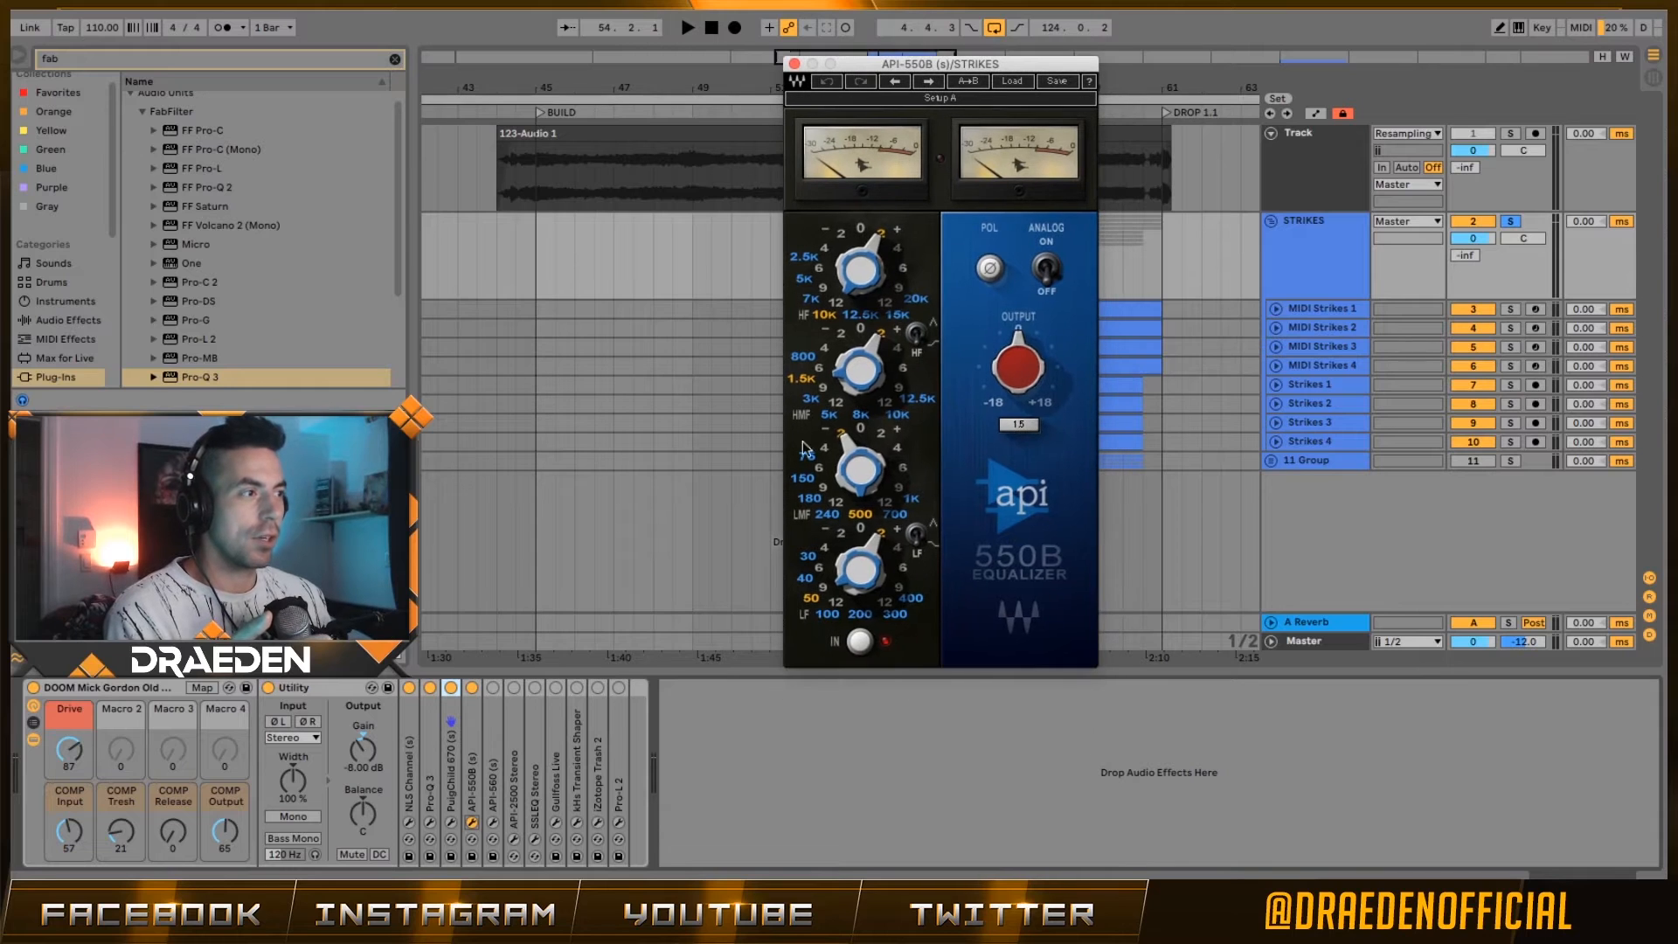
{"action": "left_click", "coordinate": [1510, 223]}
{"action": "key", "text": "space"}
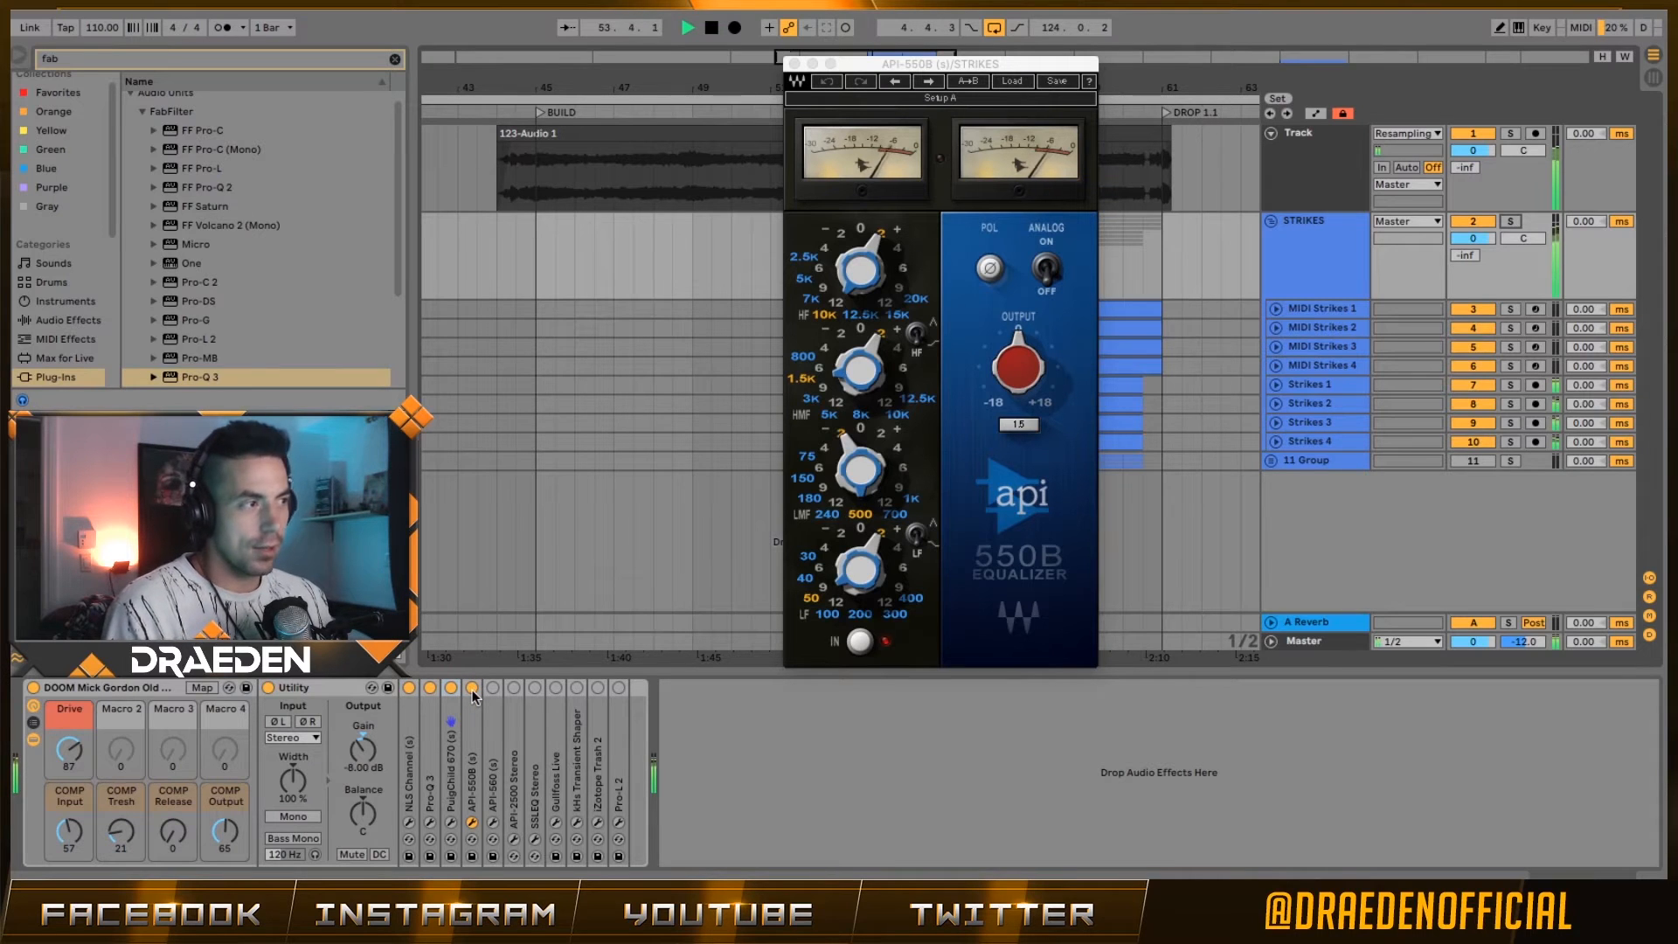
{"action": "left_click", "coordinate": [472, 687]}
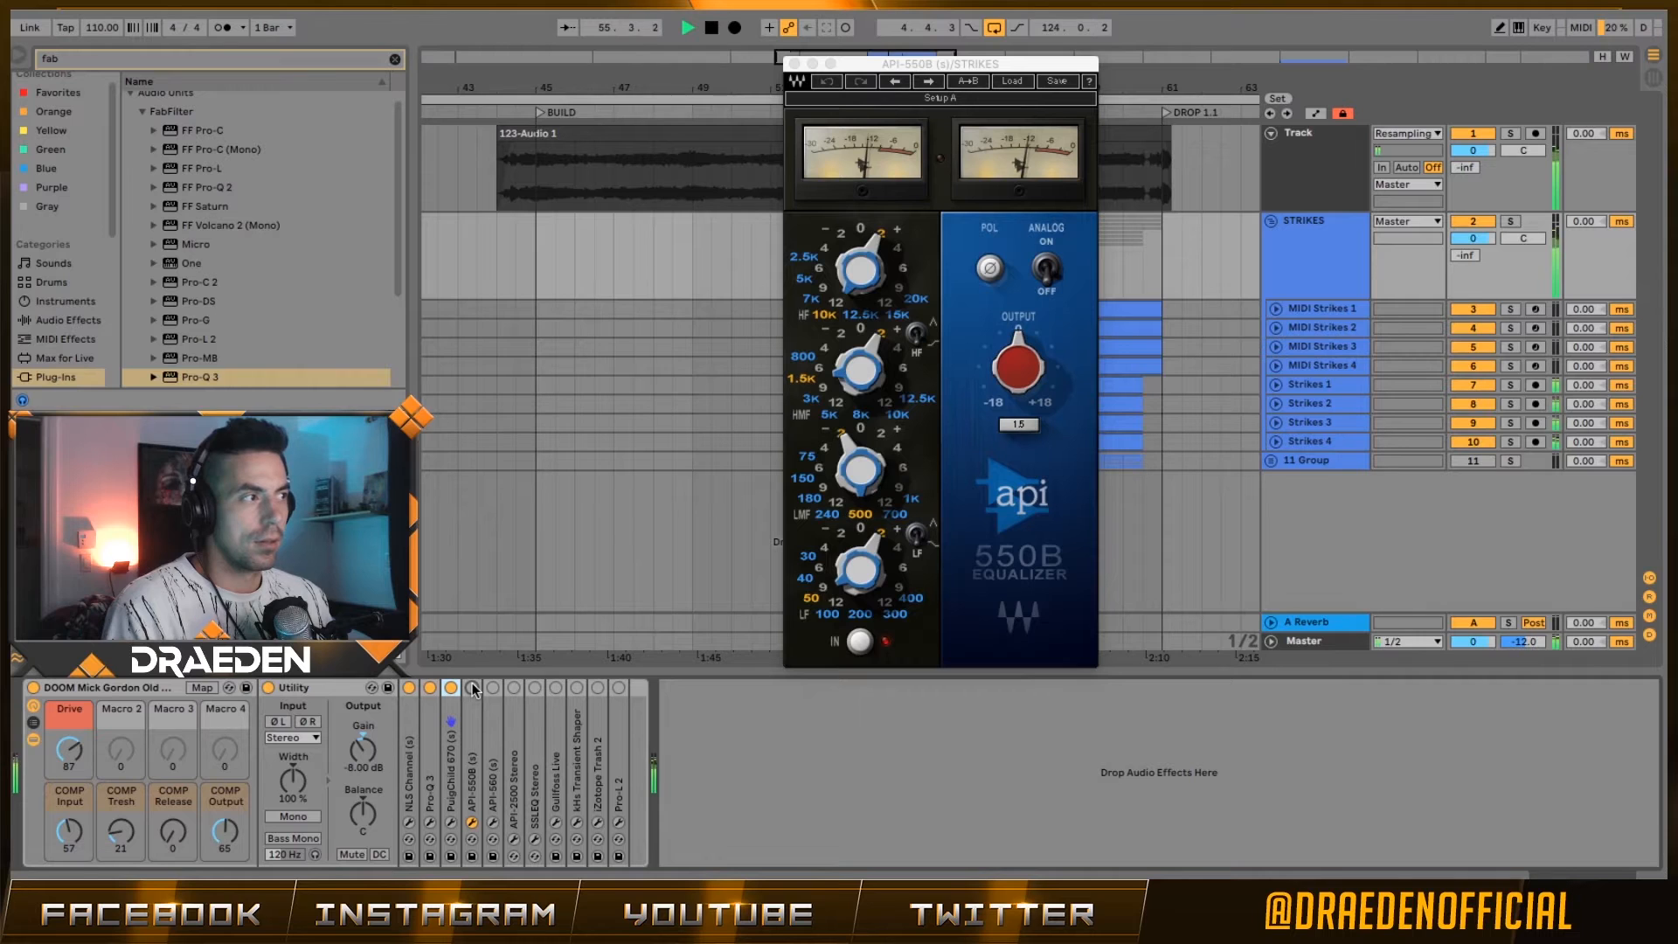
{"action": "left_click", "coordinate": [472, 688]}
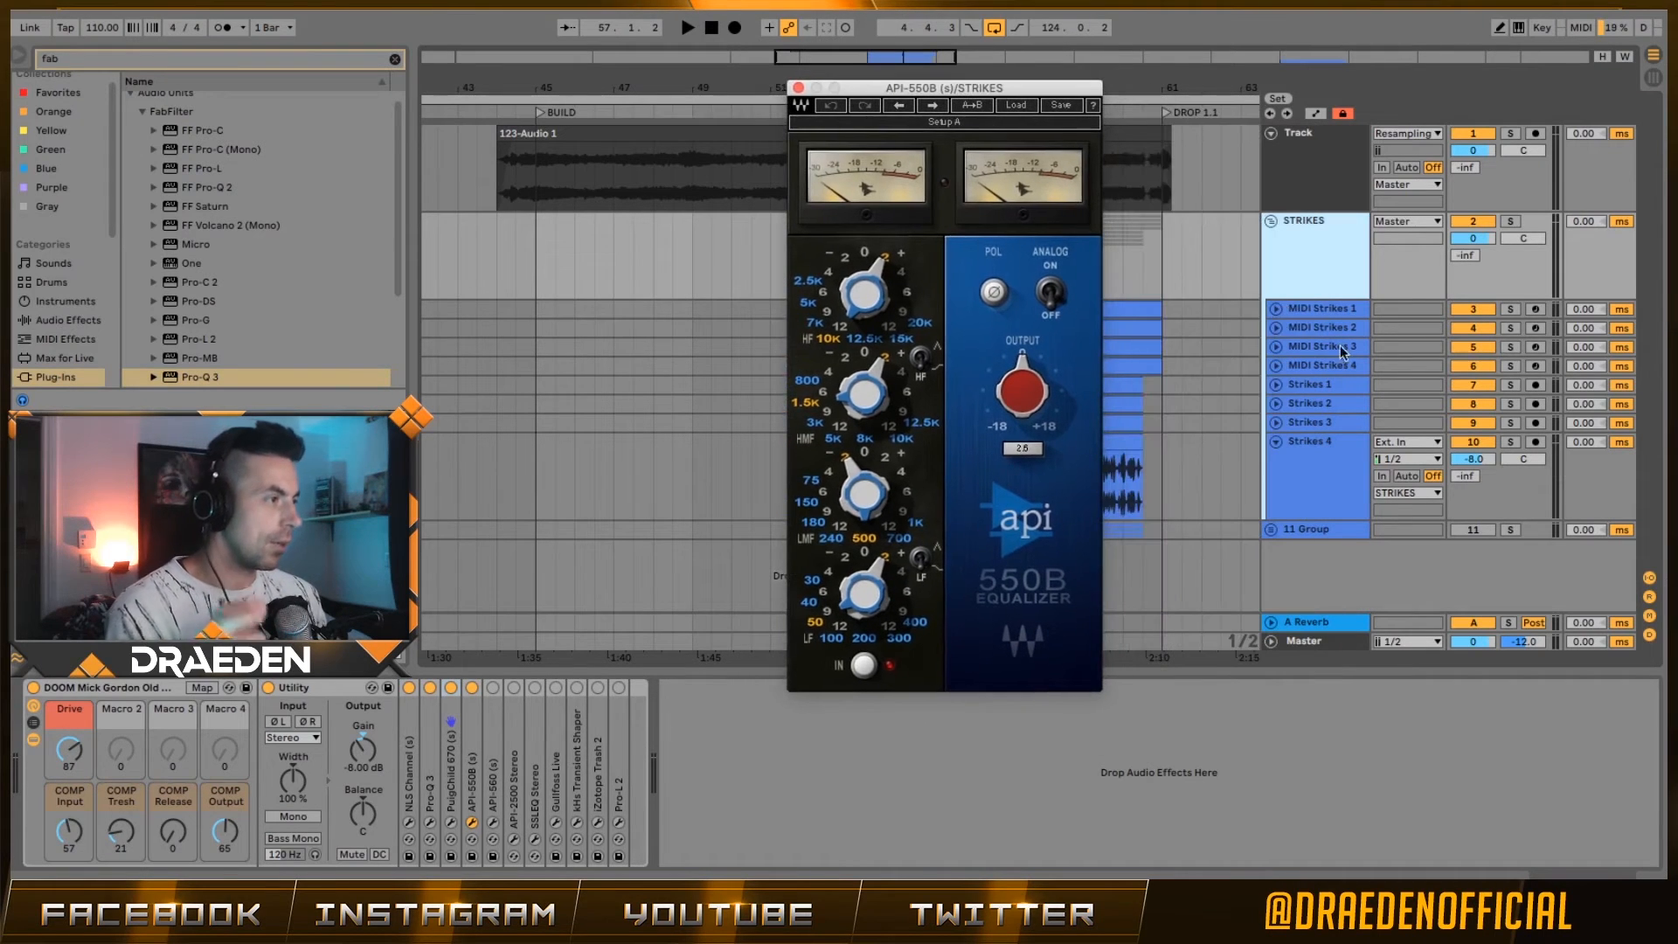
- Lower the Strikes 4 track's volume to -12.0 dB while the full mix plays
{"action": "left_click", "coordinate": [1327, 467]}
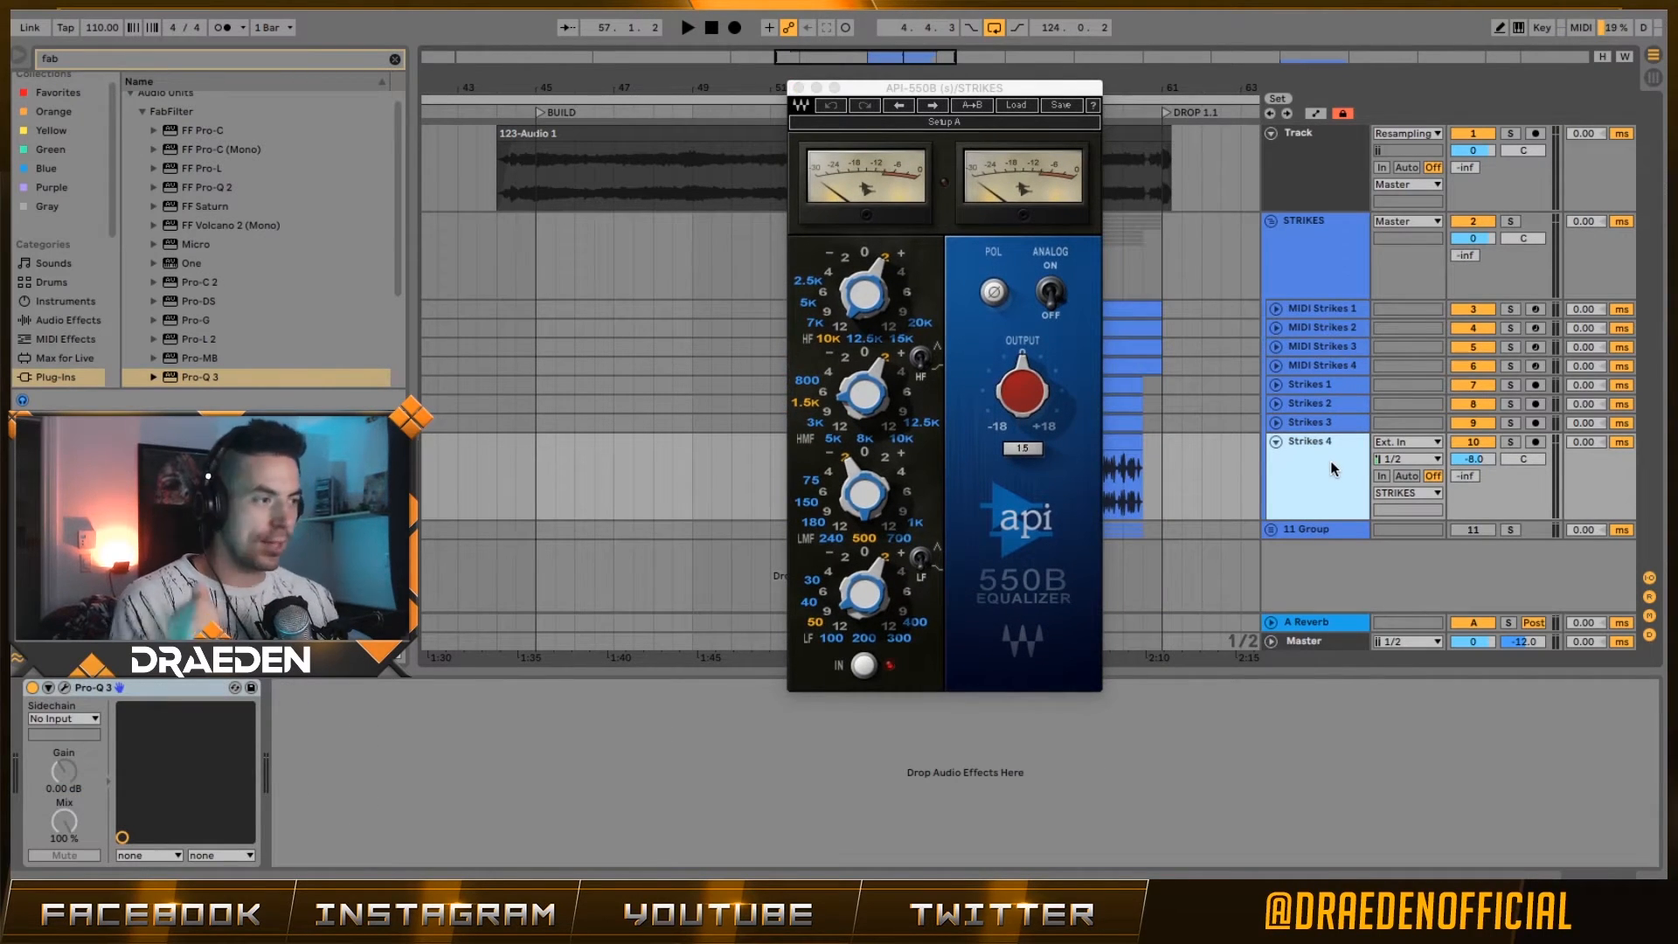
{"action": "key", "text": "space"}
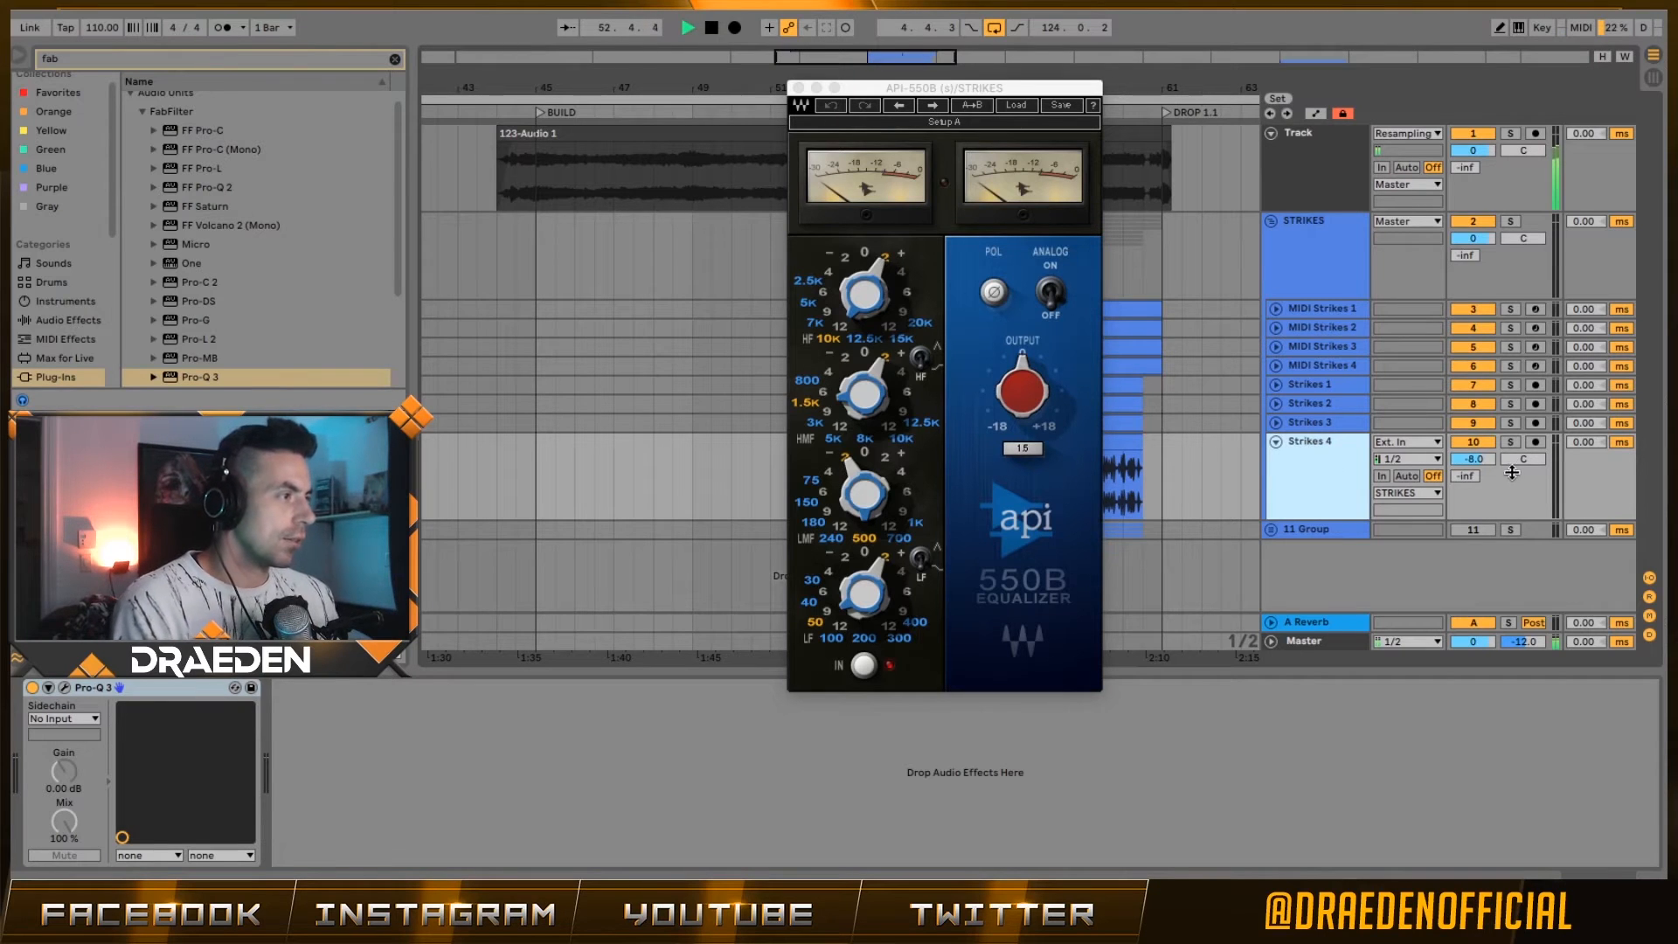
{"action": "key", "text": "Down"}
{"action": "left_click", "coordinate": [1488, 458]}
{"action": "key", "text": "Down"}
{"action": "key", "text": "Down"}
{"action": "key", "text": "Down"}
{"action": "key", "text": "Down"}
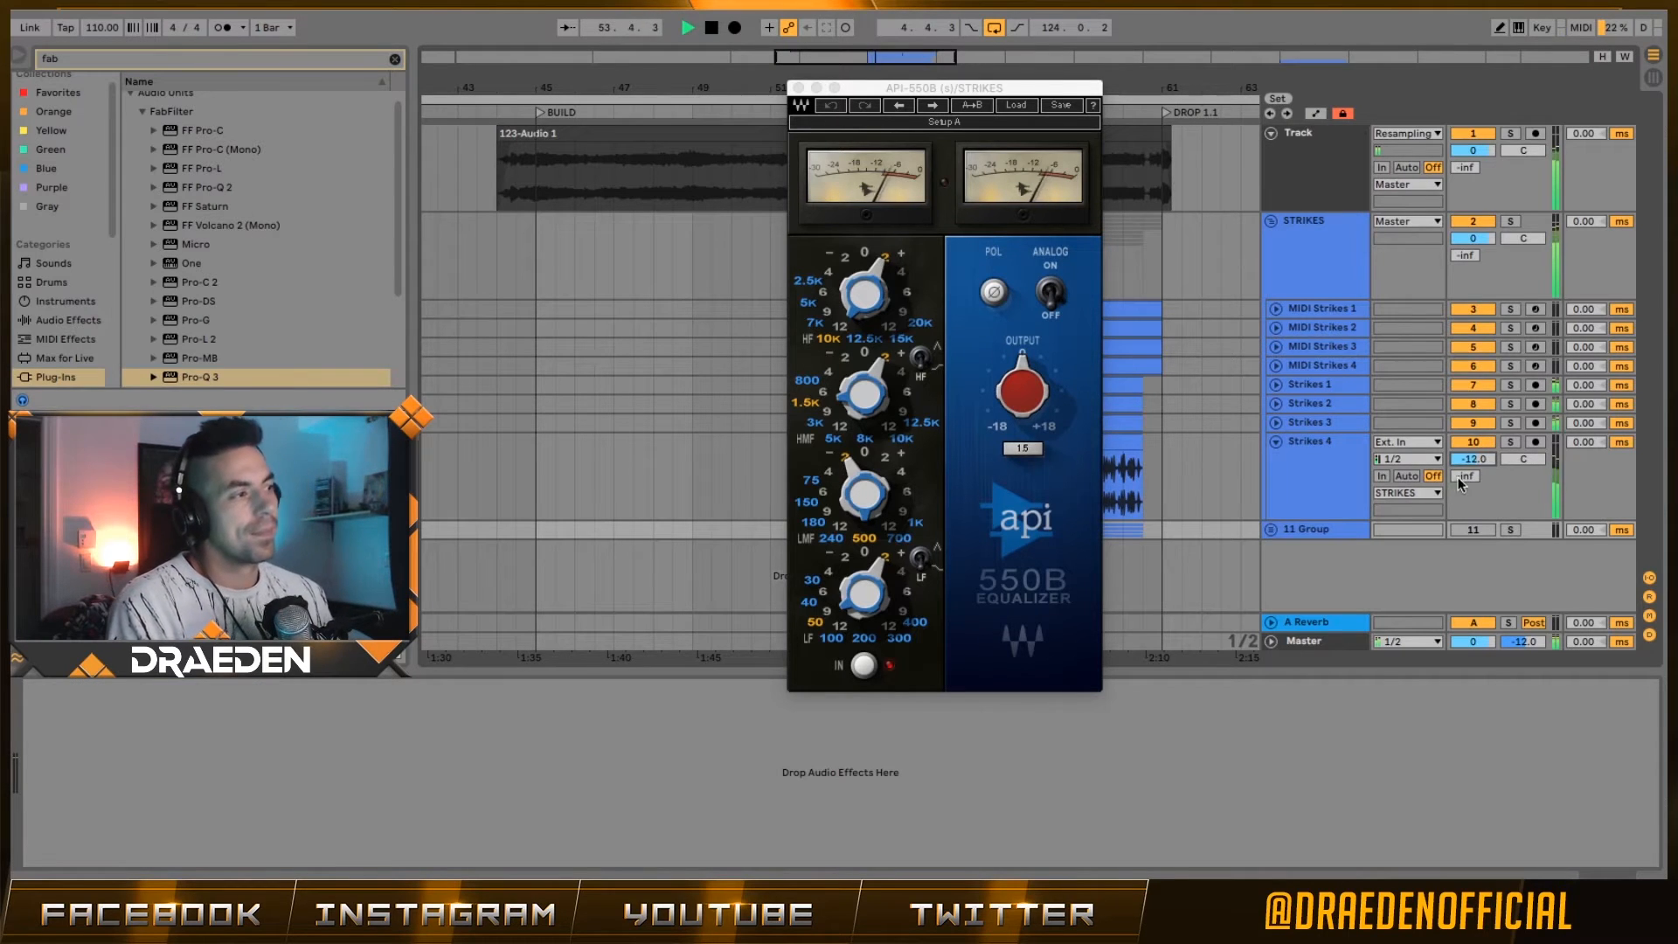
- Compare the STRIKES group with the API-550B bypassed and enabled, in the full mix and with the group soloed
{"action": "left_click", "coordinate": [1351, 259]}
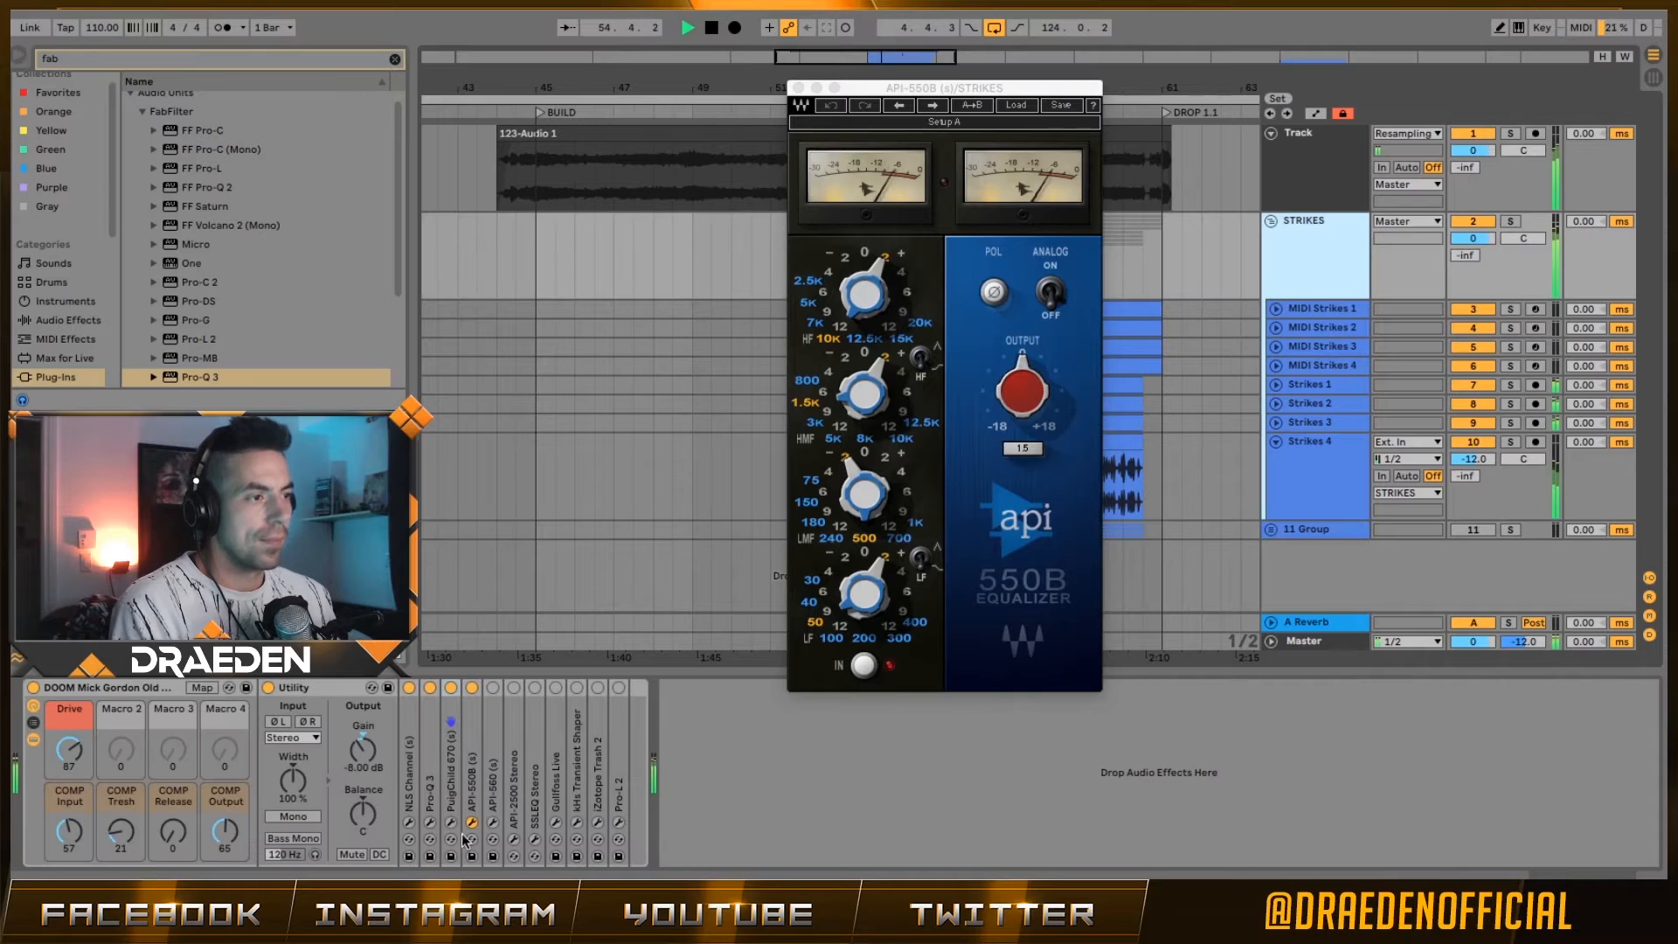
{"action": "left_click", "coordinate": [472, 688]}
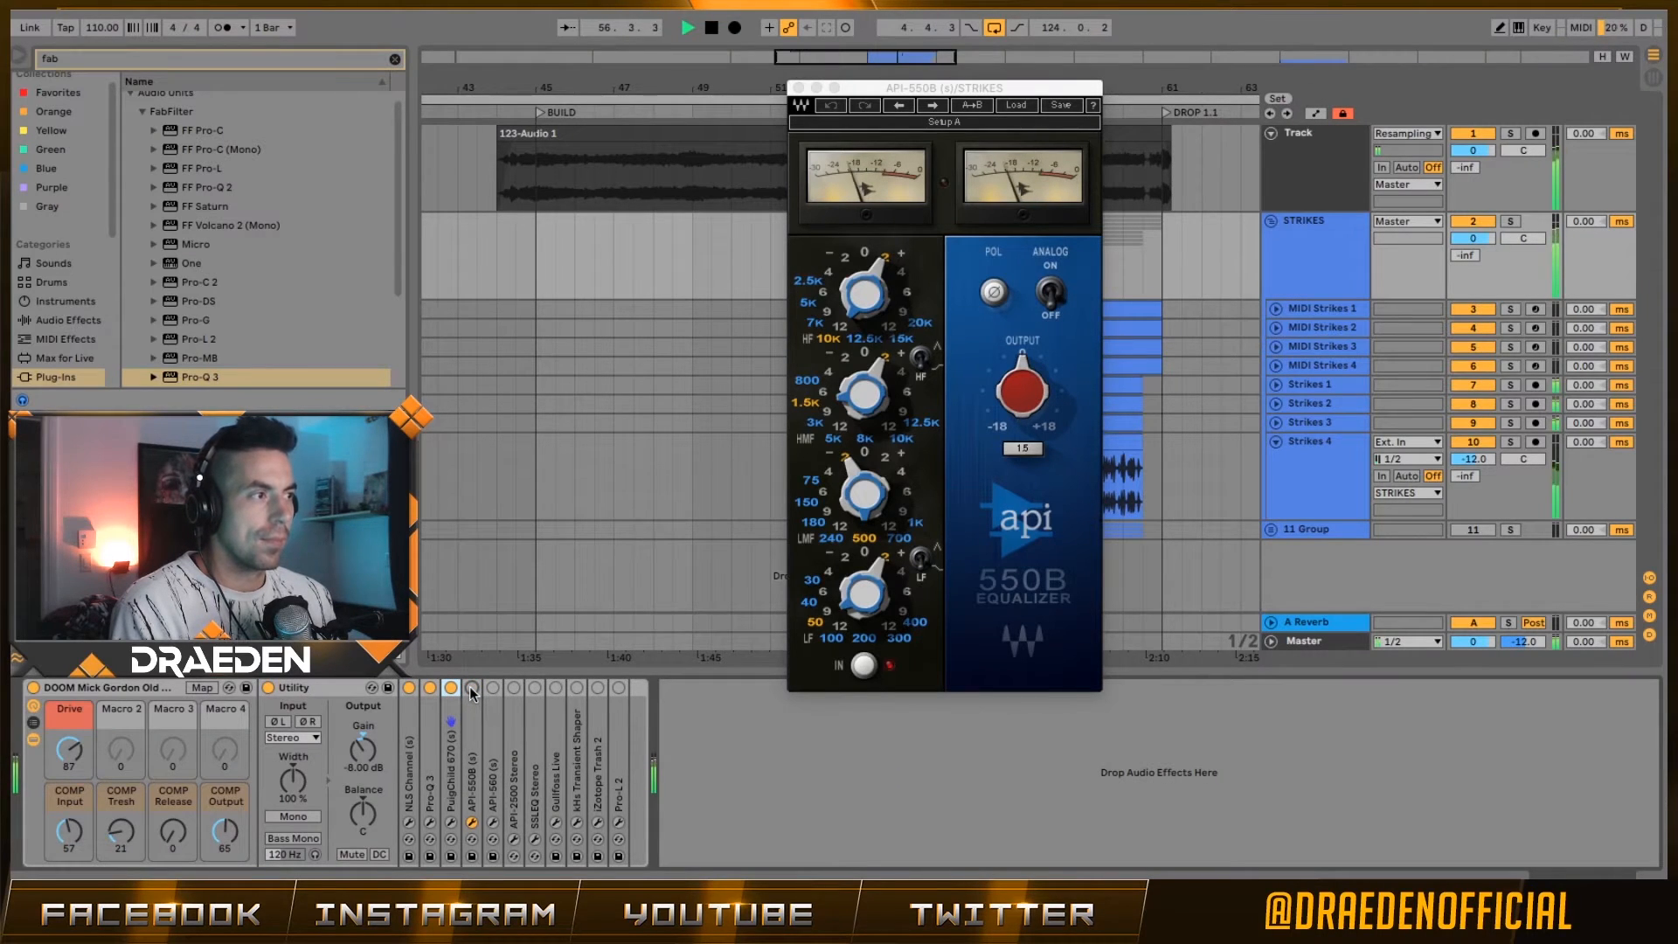
{"action": "left_click", "coordinate": [472, 688]}
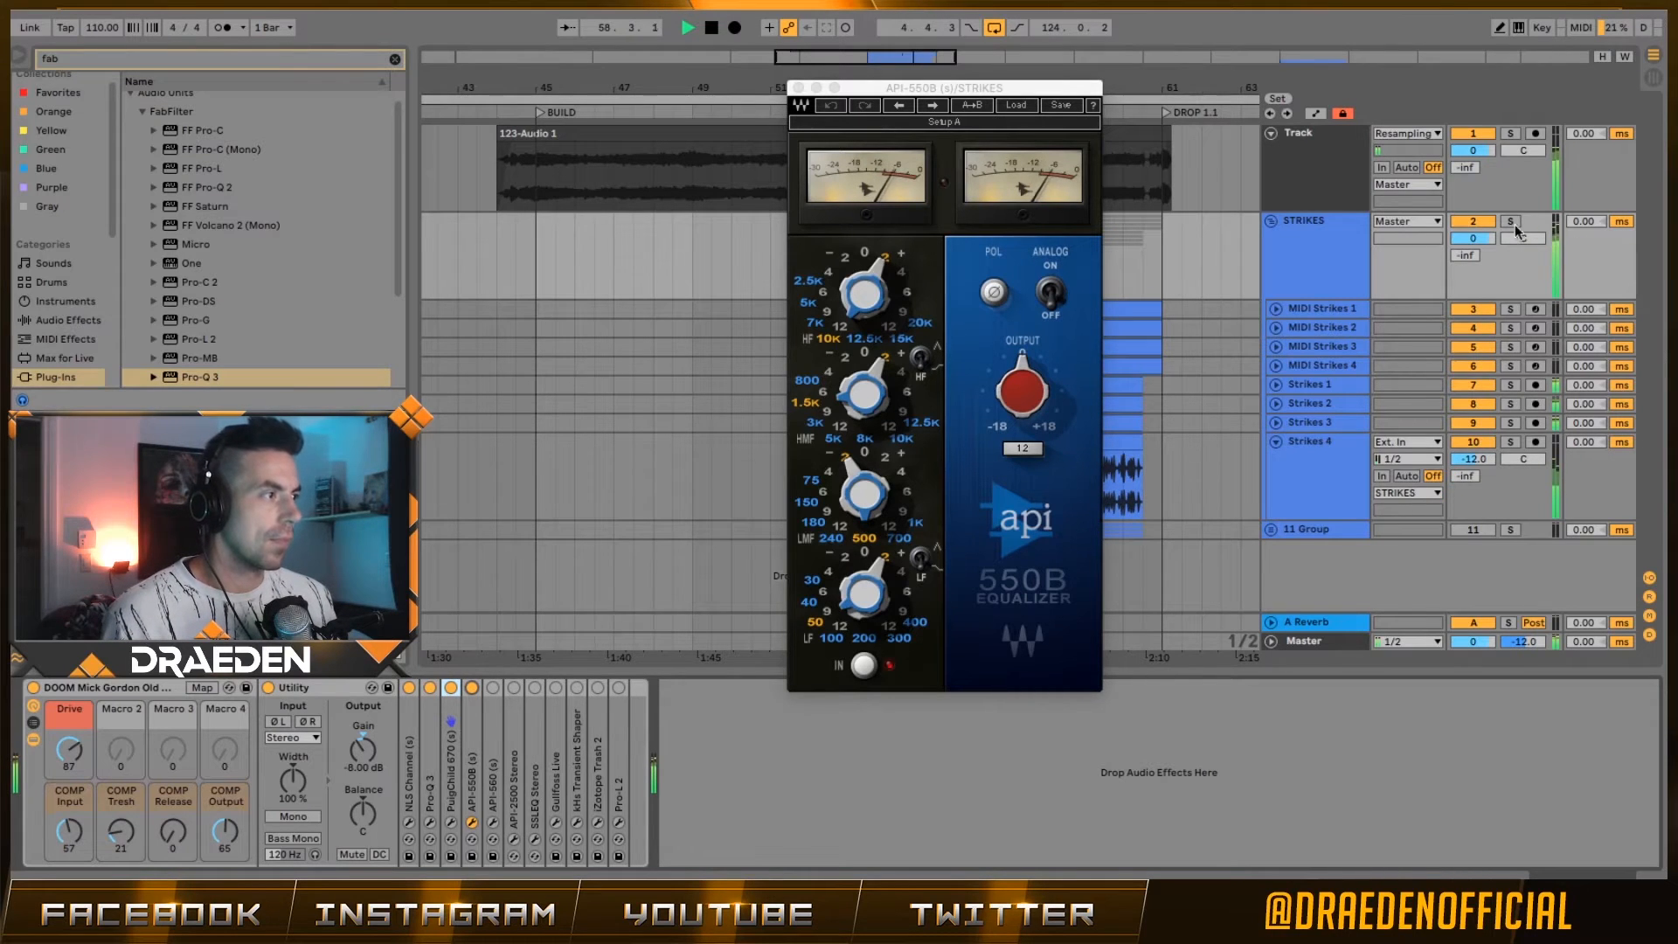
{"action": "key", "text": "space"}
{"action": "left_click", "coordinate": [1511, 222]}
{"action": "key", "text": "space"}
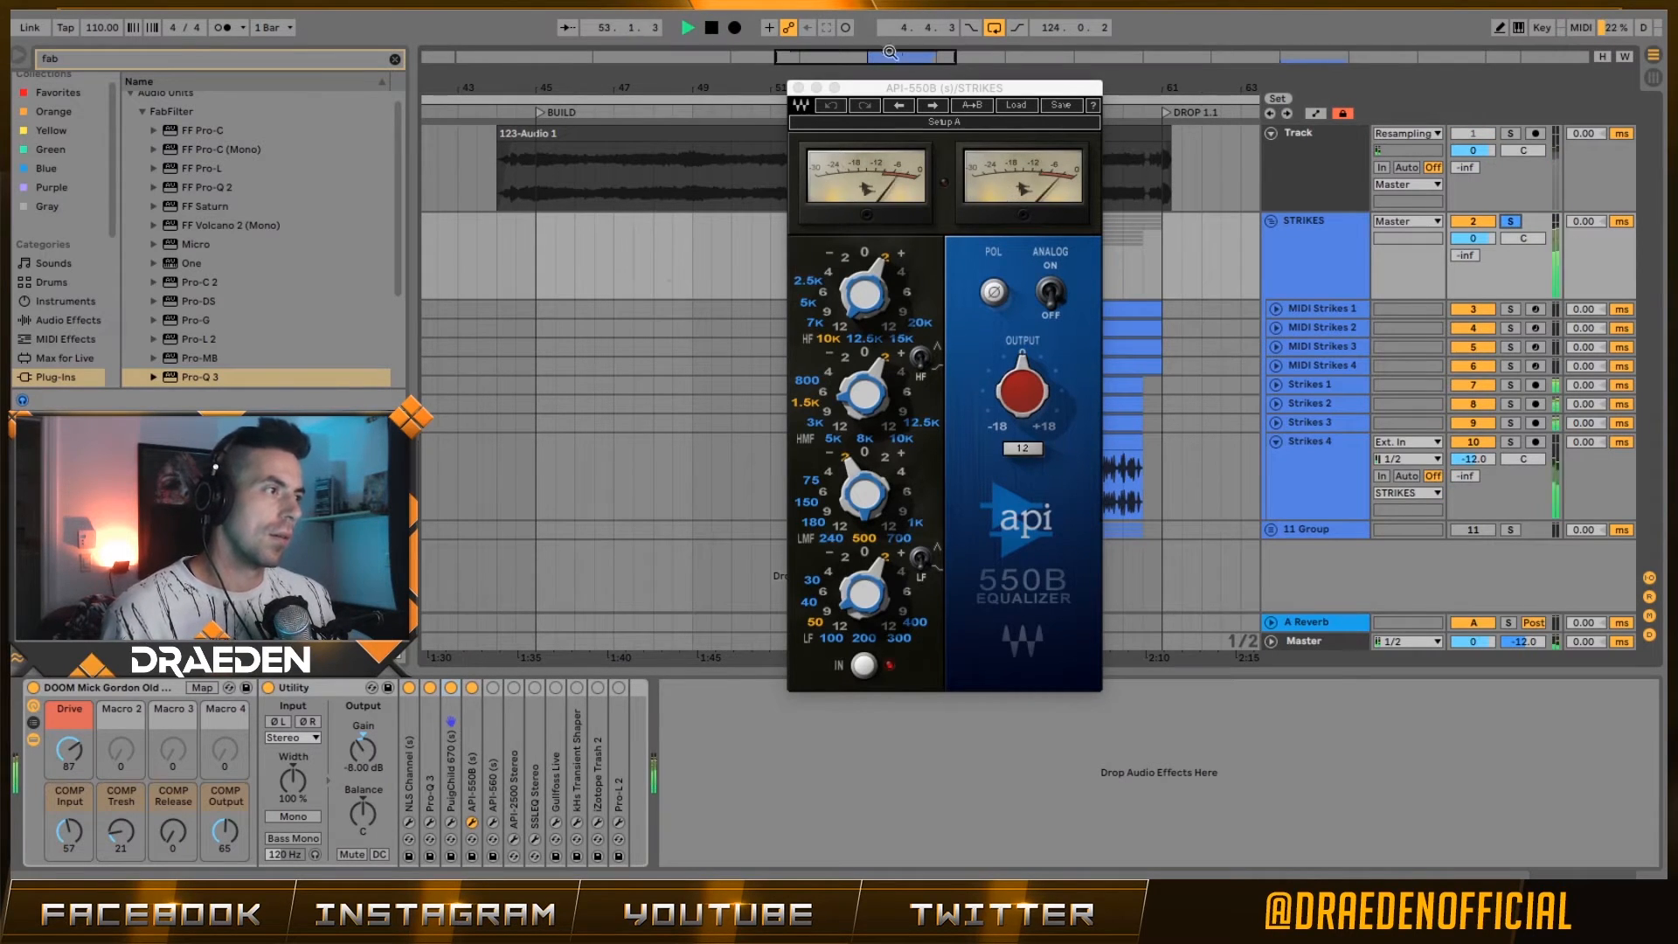
{"action": "left_click", "coordinate": [474, 688]}
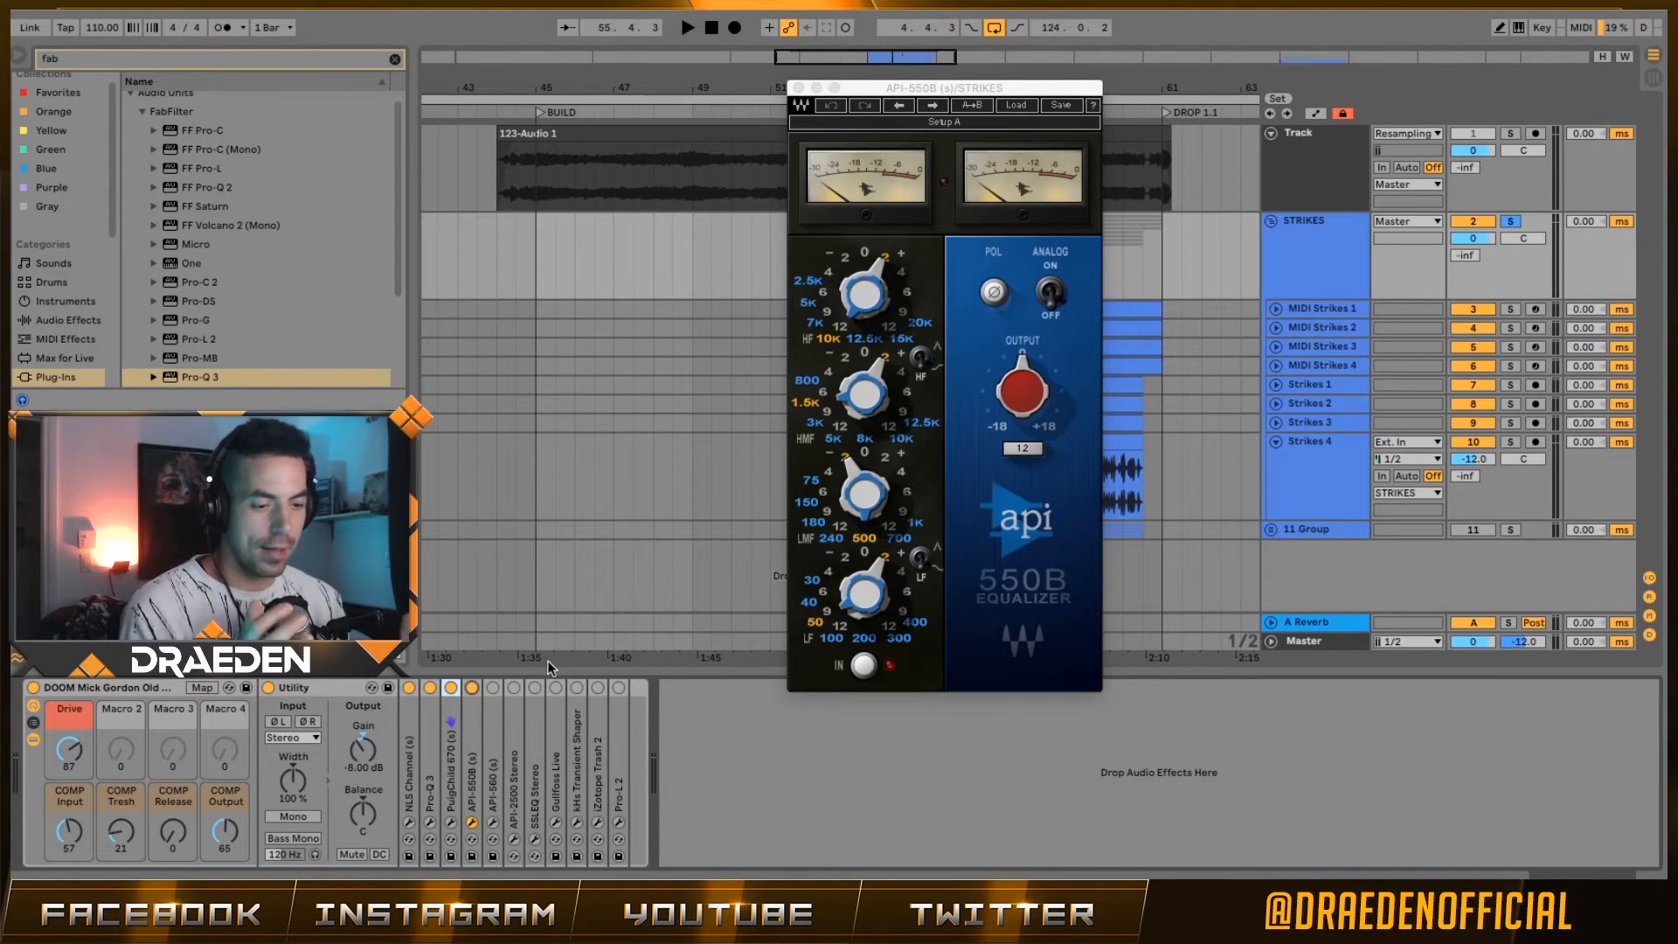
- Audition gain settings on the API-550B's 500 Hz low-mid band with STRIKES soloed, and set it to -4 dB
{"action": "key", "text": "space"}
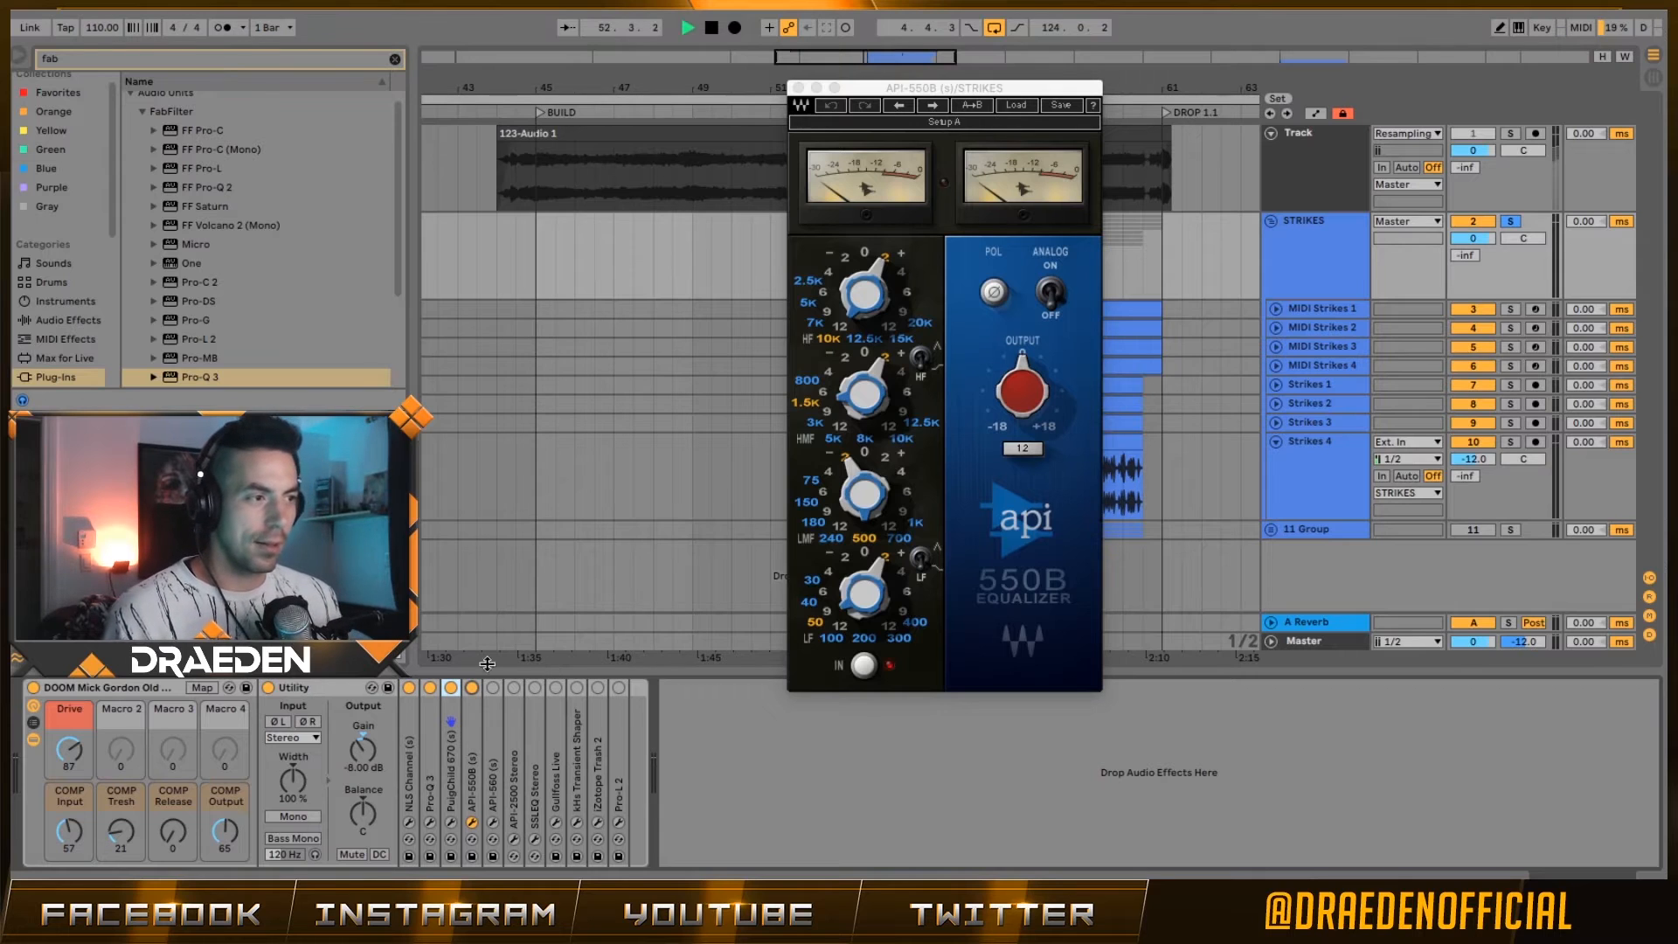
{"action": "left_click_drag", "start_coordinate": [863, 501], "coordinate": [864, 559]}
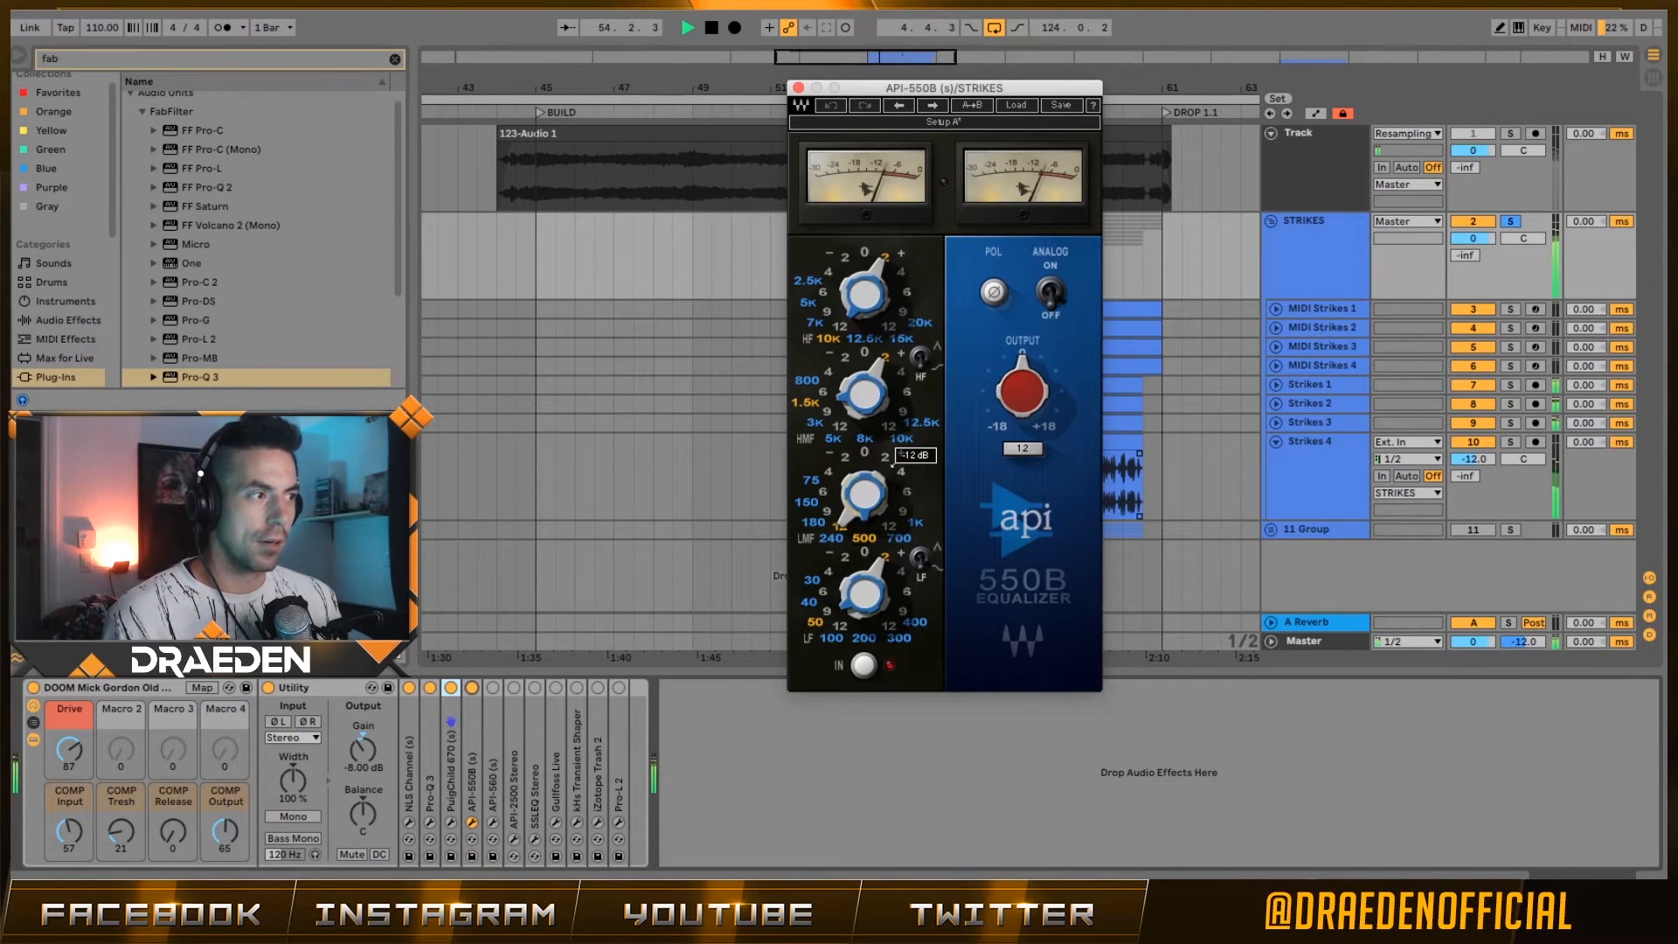
{"action": "left_click_drag", "start_coordinate": [864, 502], "coordinate": [863, 444]}
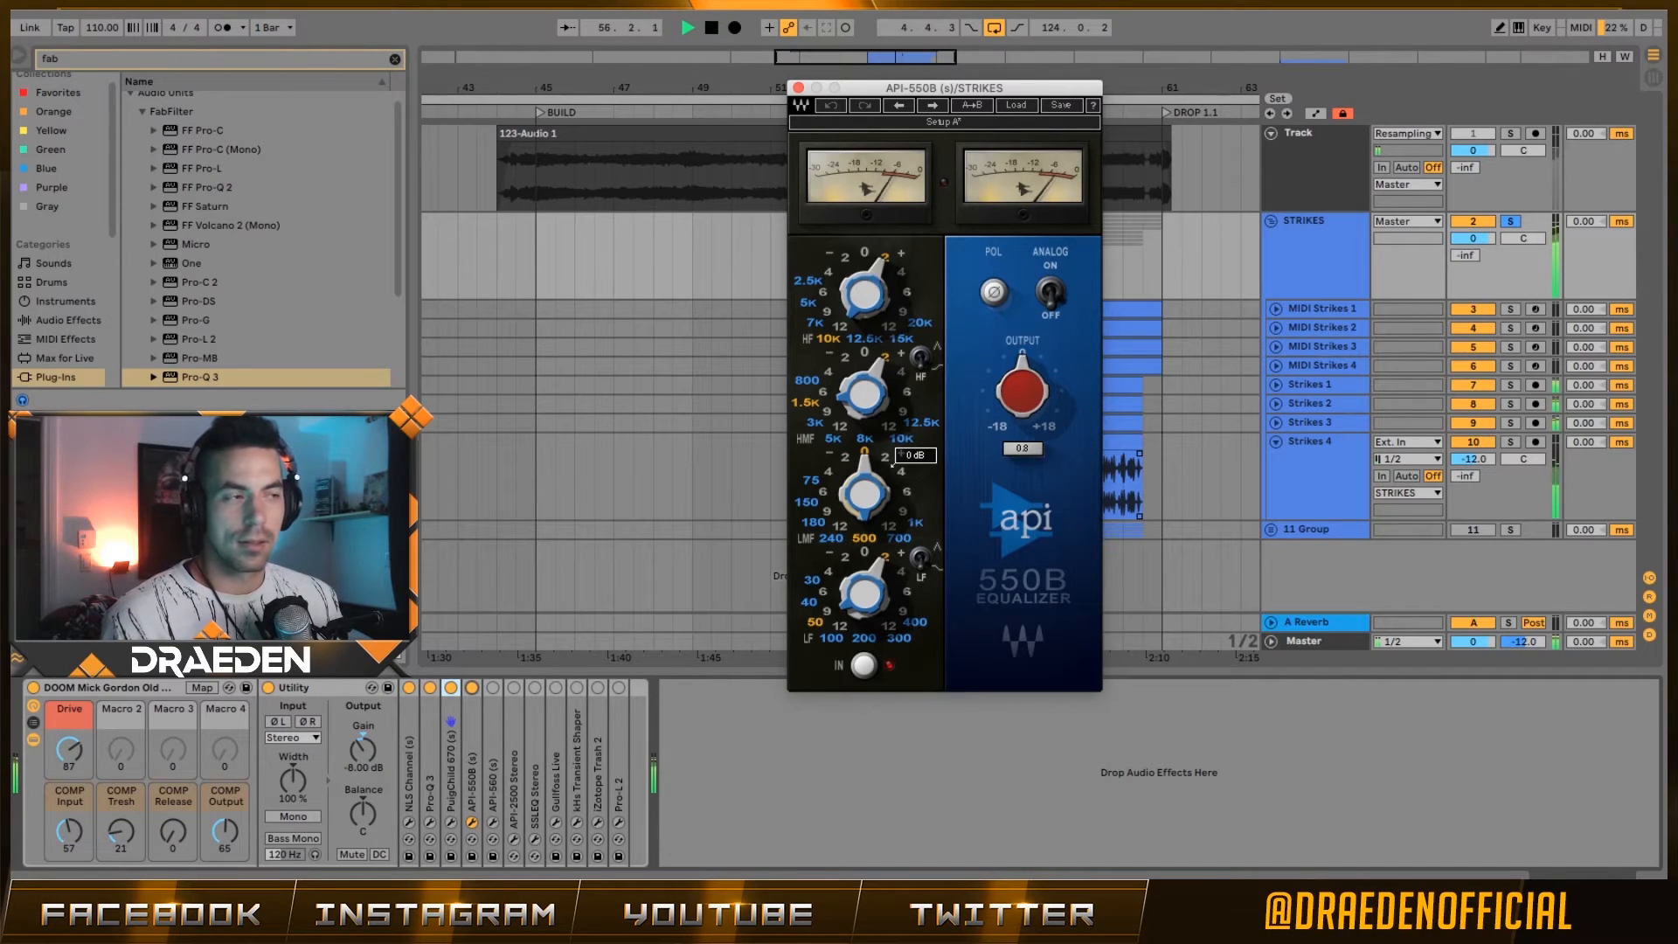
{"action": "left_click_drag", "start_coordinate": [864, 496], "coordinate": [864, 507]}
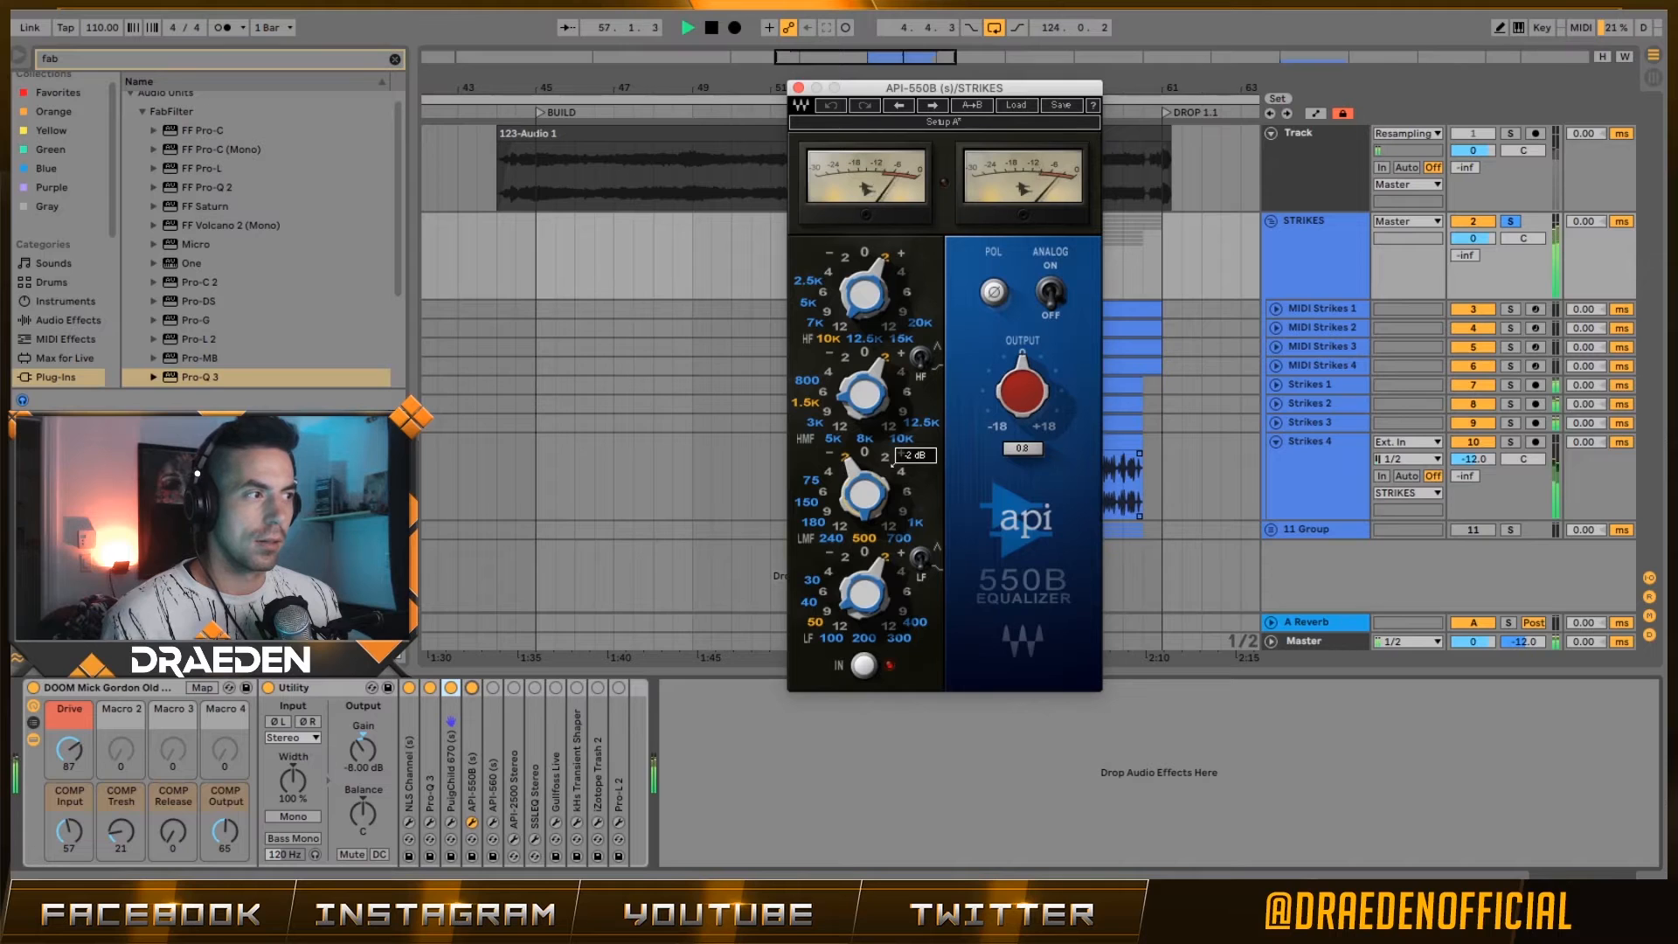
{"action": "scroll", "coordinate": [892, 464], "scroll_direction": "down", "scroll_amount": 1}
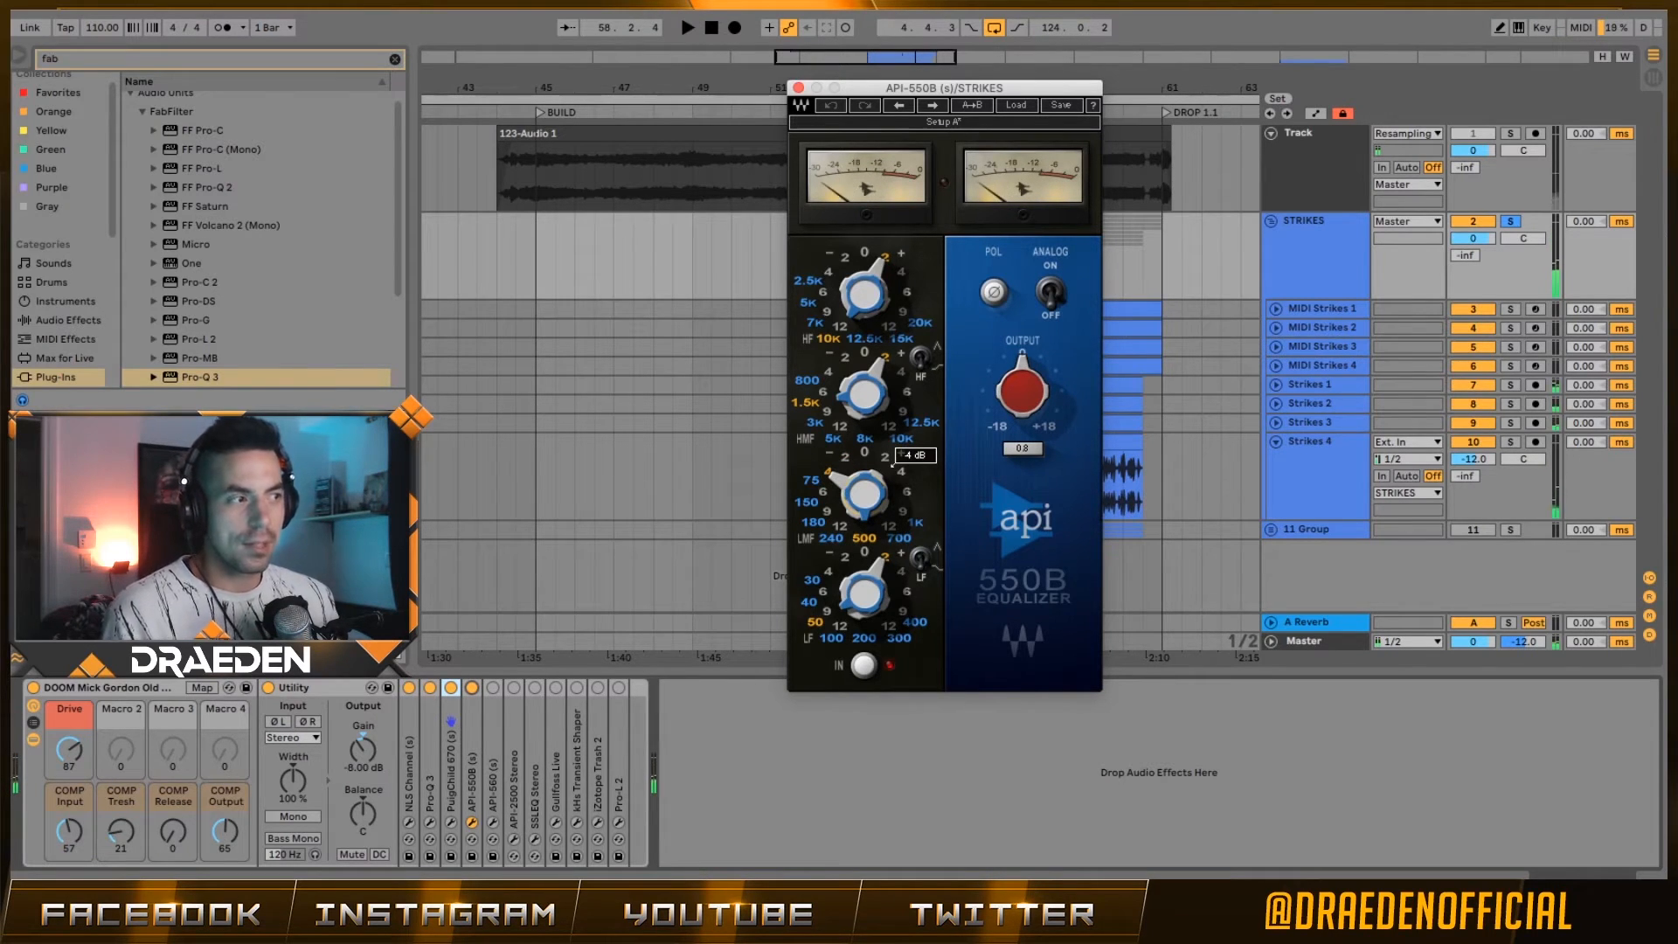
{"action": "left_click_drag", "start_coordinate": [841, 478], "coordinate": [851, 465]}
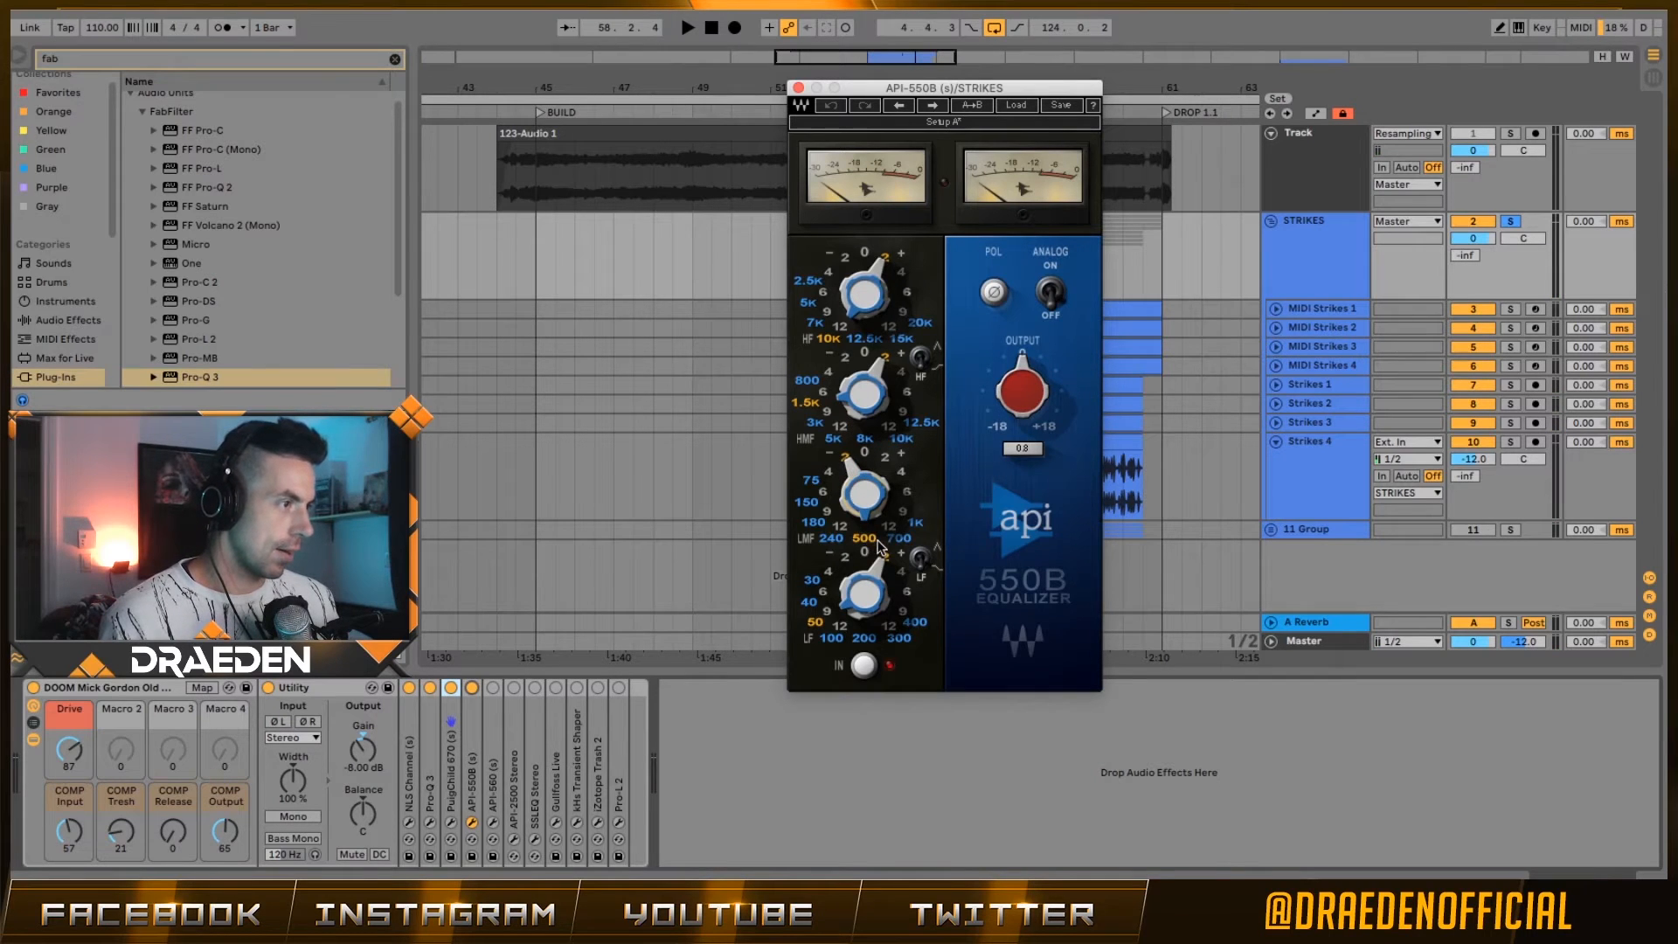
- Audition the API-550B's high-mid band at 1.5, 3 and 5 kHz during playback and set it to 3 kHz
{"action": "key", "text": "space"}
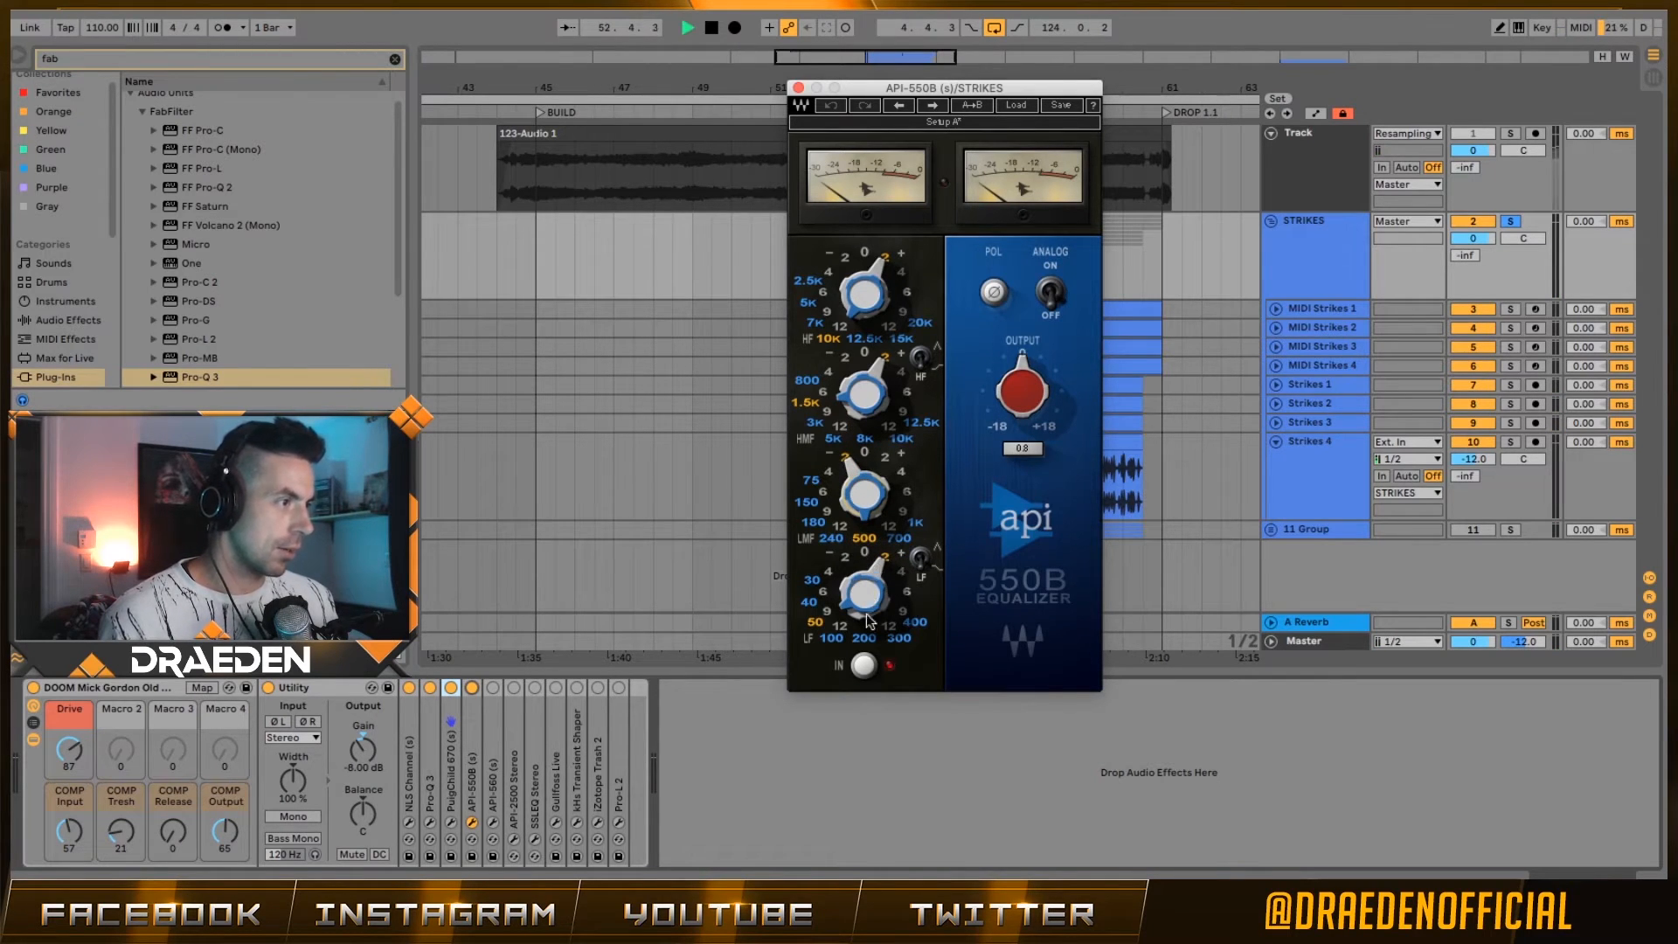
{"action": "mouse_move", "coordinate": [884, 570]}
{"action": "left_mouse_down"}
{"action": "mouse_move", "coordinate": [885, 520]}
{"action": "mouse_move", "coordinate": [885, 570]}
{"action": "left_mouse_up"}
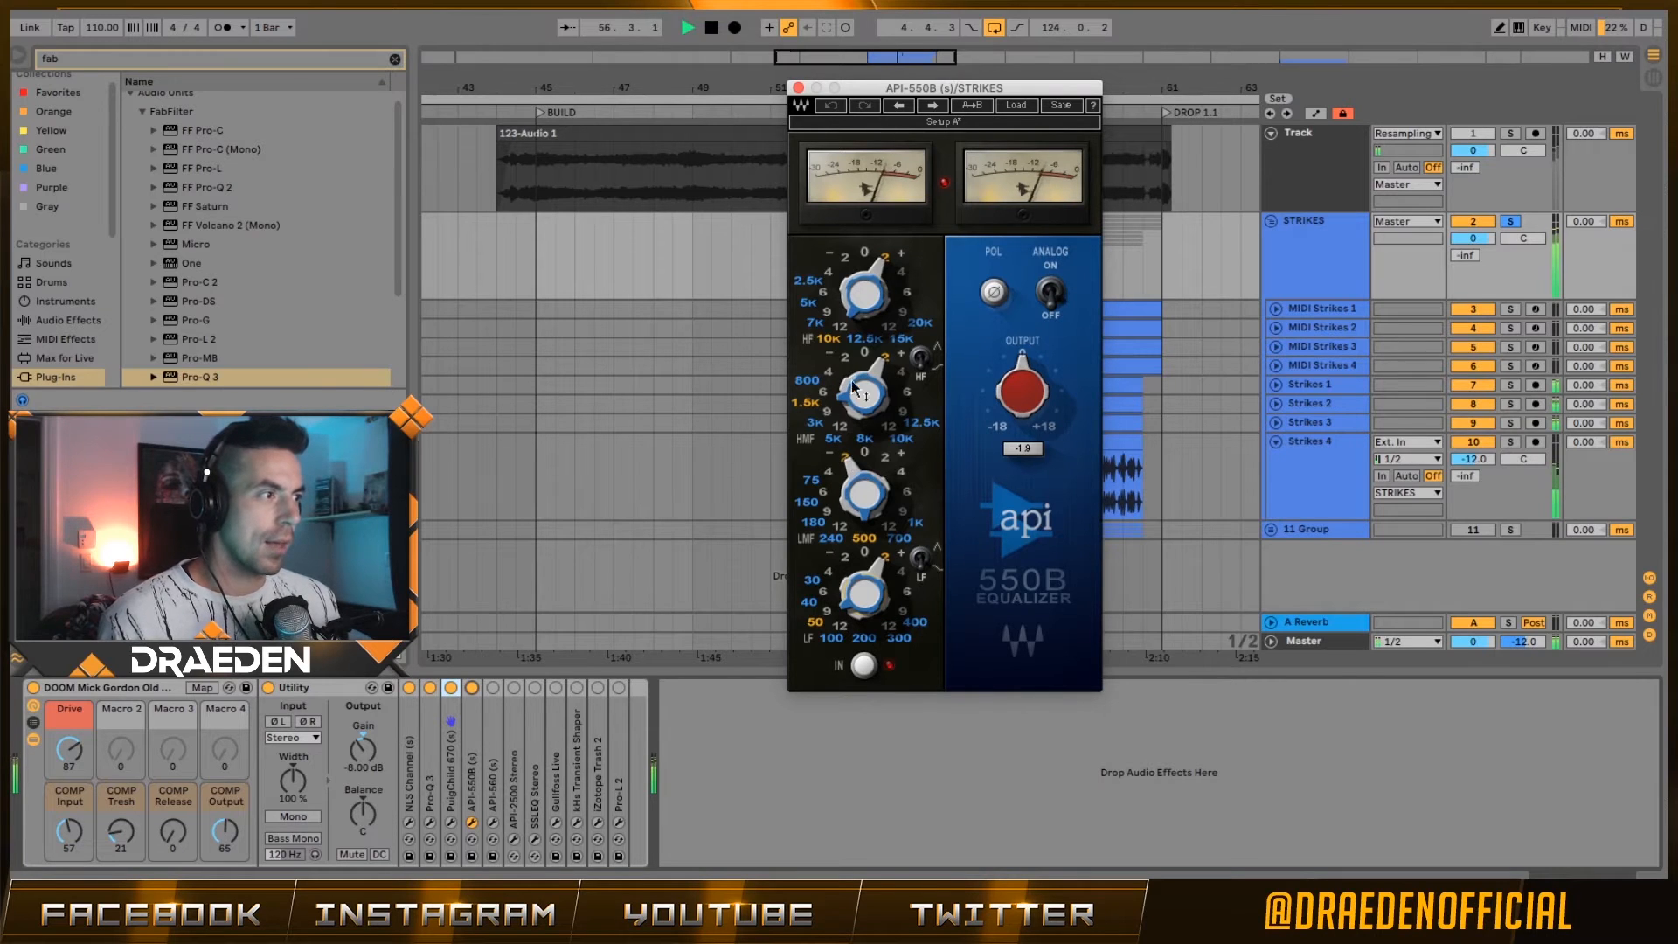
{"action": "mouse_move", "coordinate": [855, 388]}
{"action": "left_mouse_down"}
{"action": "mouse_move", "coordinate": [892, 364]}
{"action": "mouse_move", "coordinate": [863, 395]}
{"action": "left_mouse_up"}
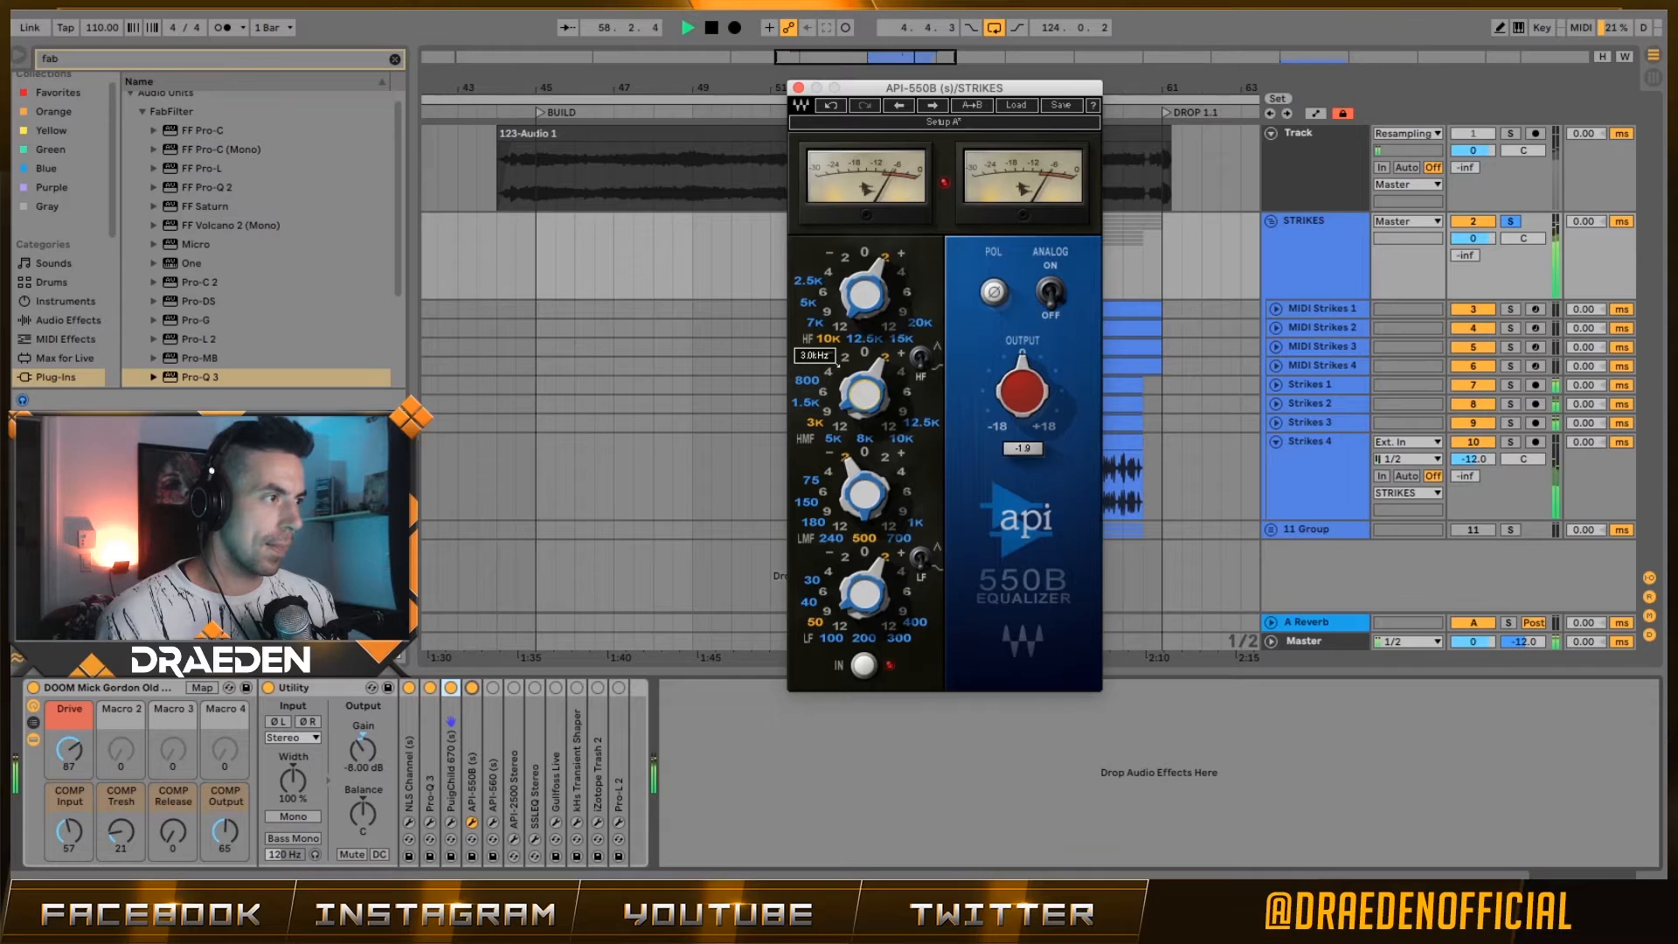
{"action": "mouse_move", "coordinate": [864, 395]}
{"action": "left_mouse_down"}
{"action": "mouse_move", "coordinate": [864, 419]}
{"action": "mouse_move", "coordinate": [863, 404]}
{"action": "left_mouse_up"}
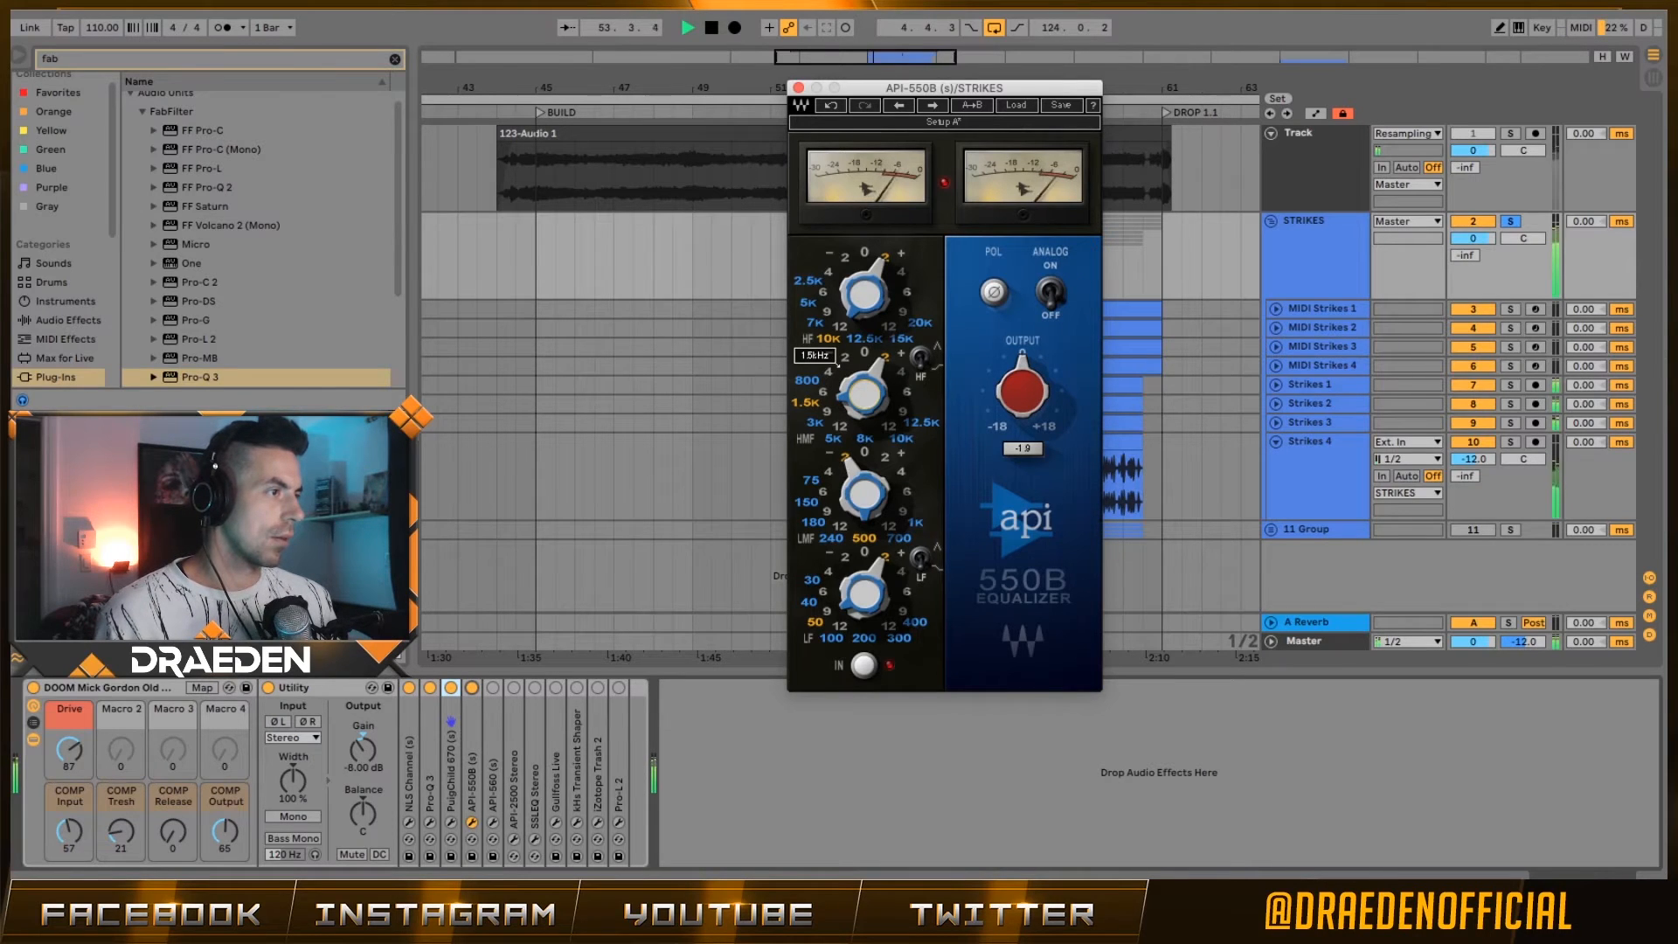
{"action": "scroll", "coordinate": [838, 367], "scroll_direction": "up", "scroll_amount": 1}
{"action": "scroll", "coordinate": [838, 366], "scroll_direction": "up", "scroll_amount": 2}
{"action": "scroll", "coordinate": [839, 366], "scroll_direction": "down", "scroll_amount": 1}
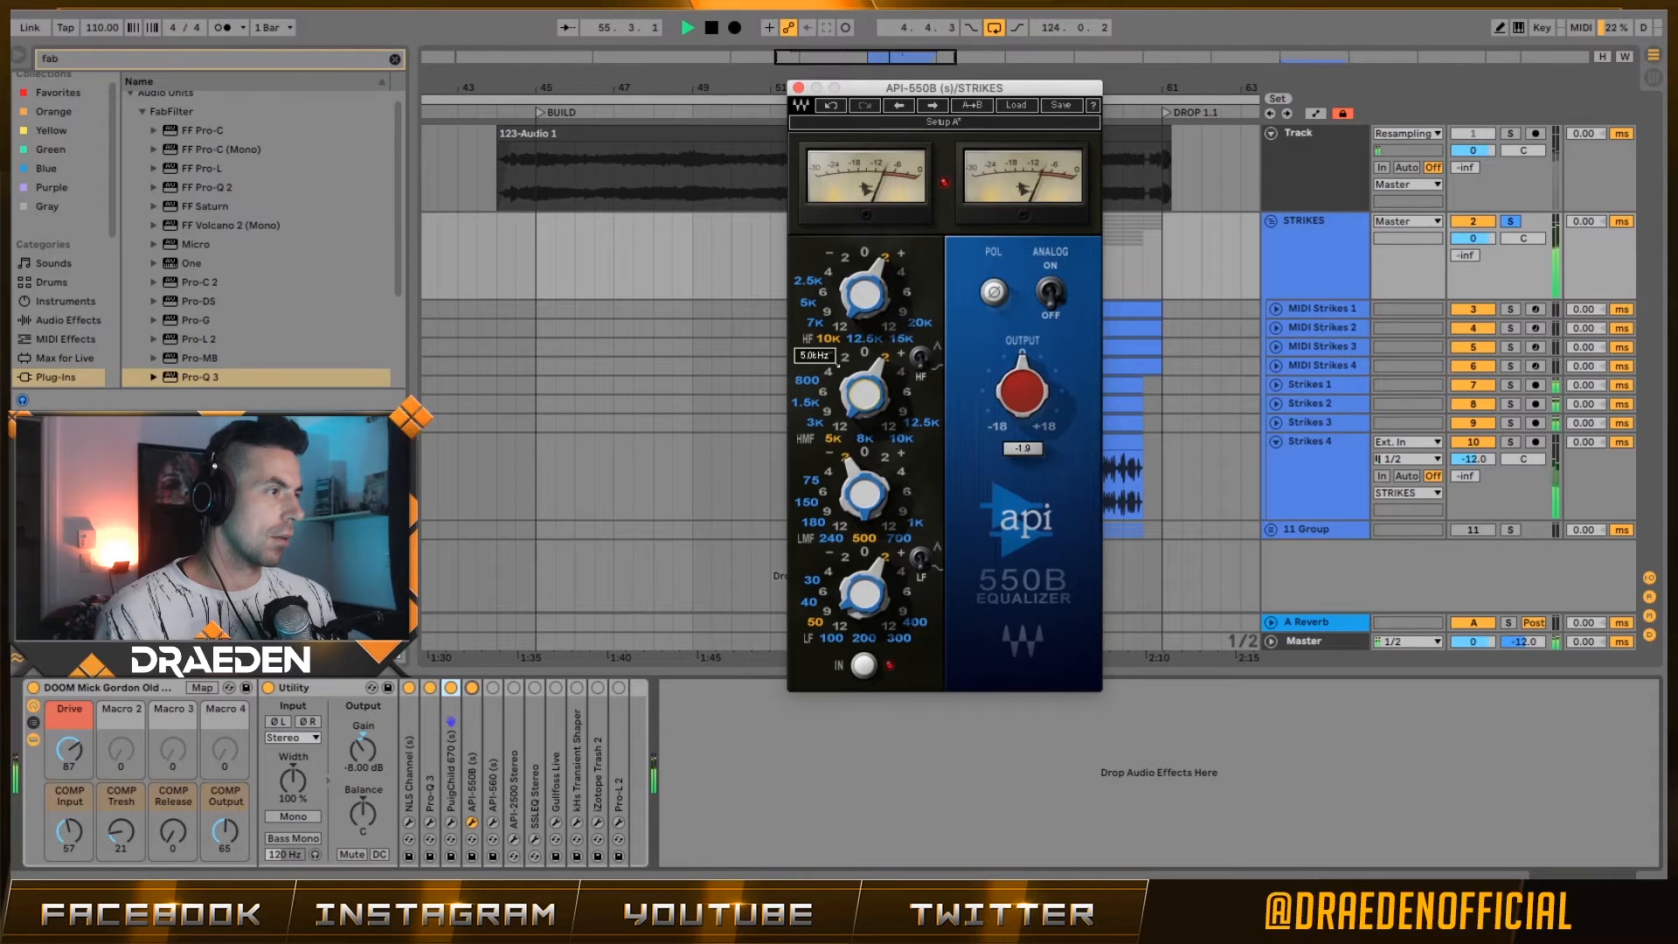
{"action": "scroll", "coordinate": [838, 367], "scroll_direction": "down", "scroll_amount": 2}
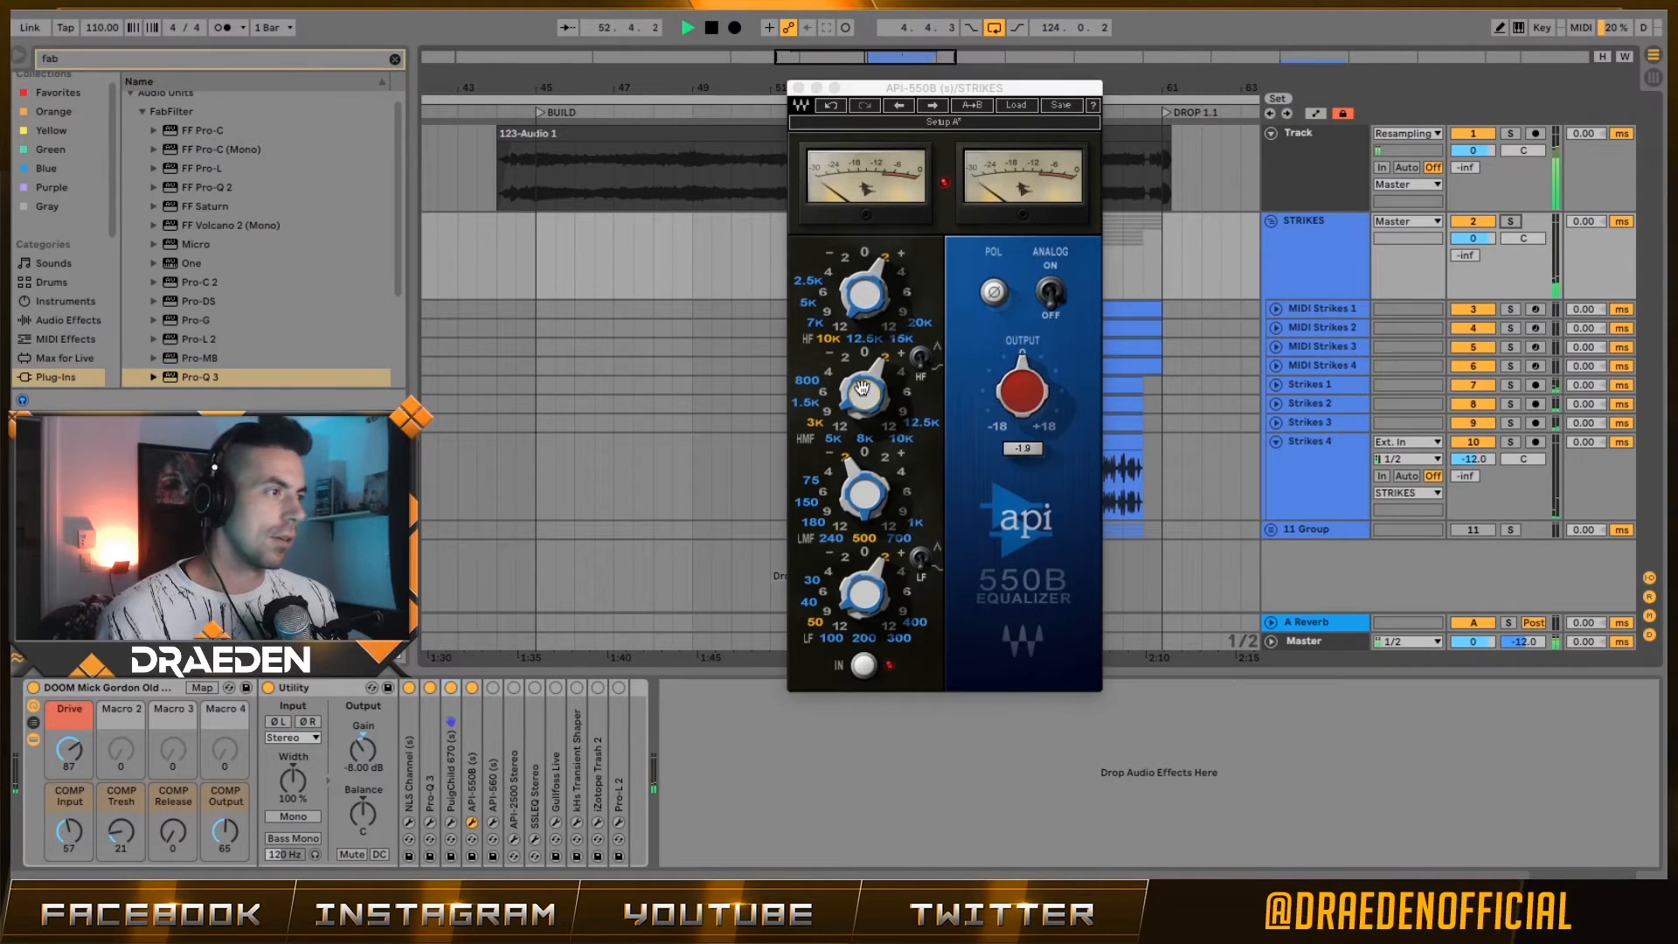
- Recheck the API-550B's high-mid frequency with STRIKES unsoloed in the full mix, leaving the band at 3 kHz
{"action": "left_click_drag", "start_coordinate": [866, 394], "coordinate": [838, 362]}
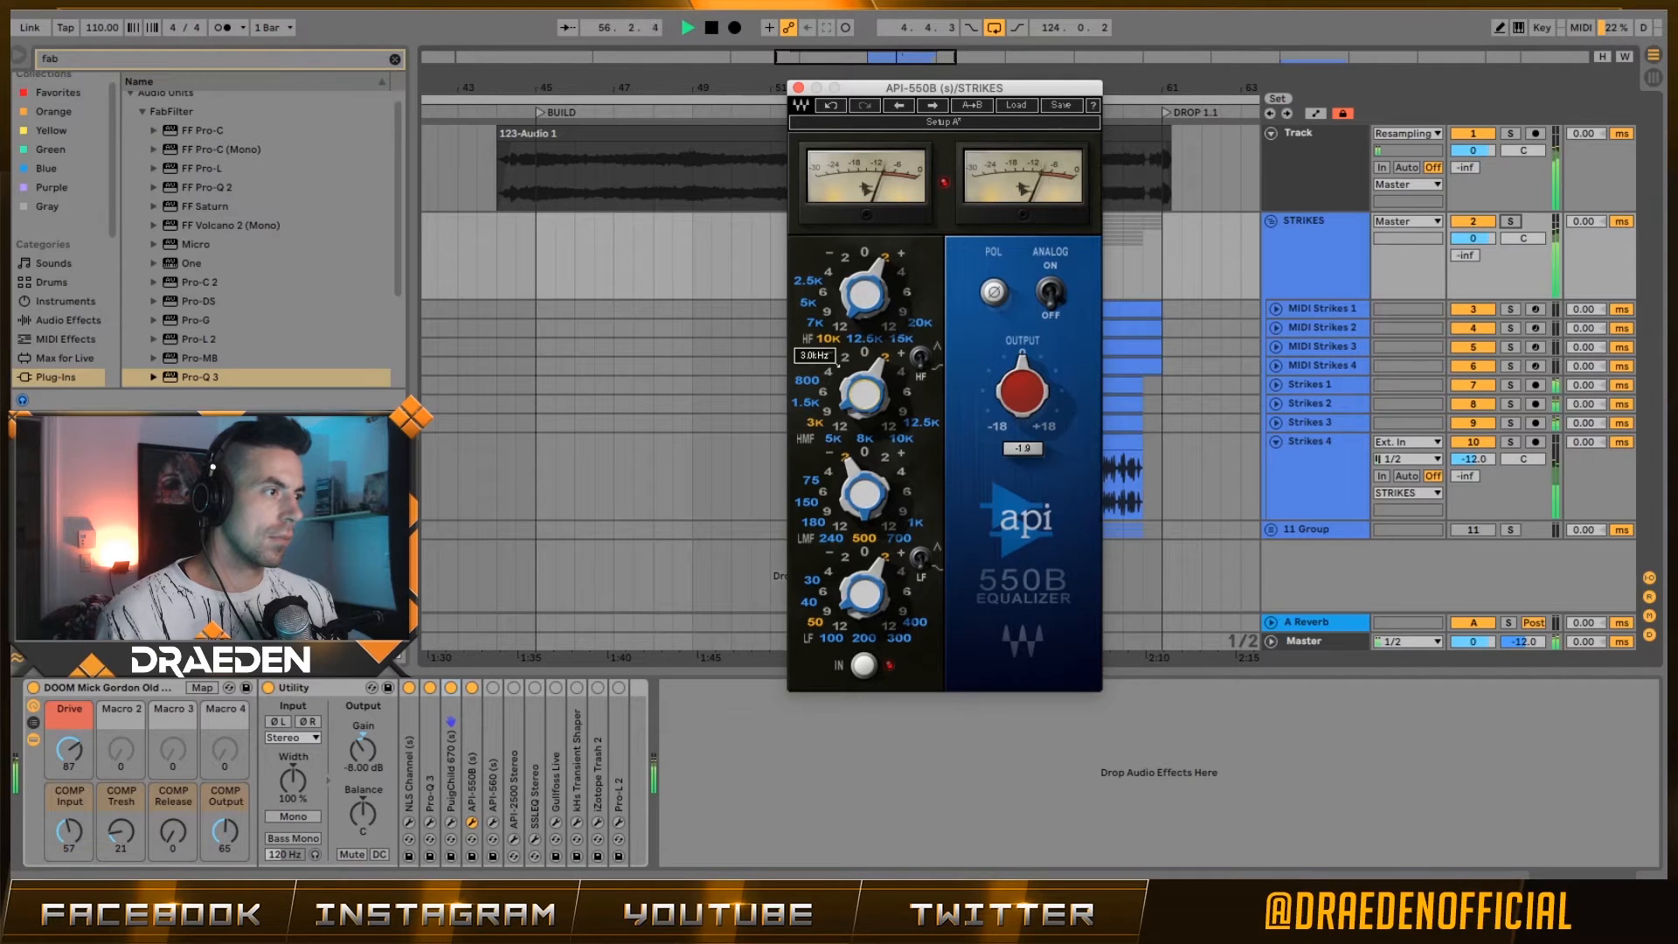
{"action": "key", "text": "space"}
{"action": "left_click", "coordinate": [814, 424]}
{"action": "key", "text": "space"}
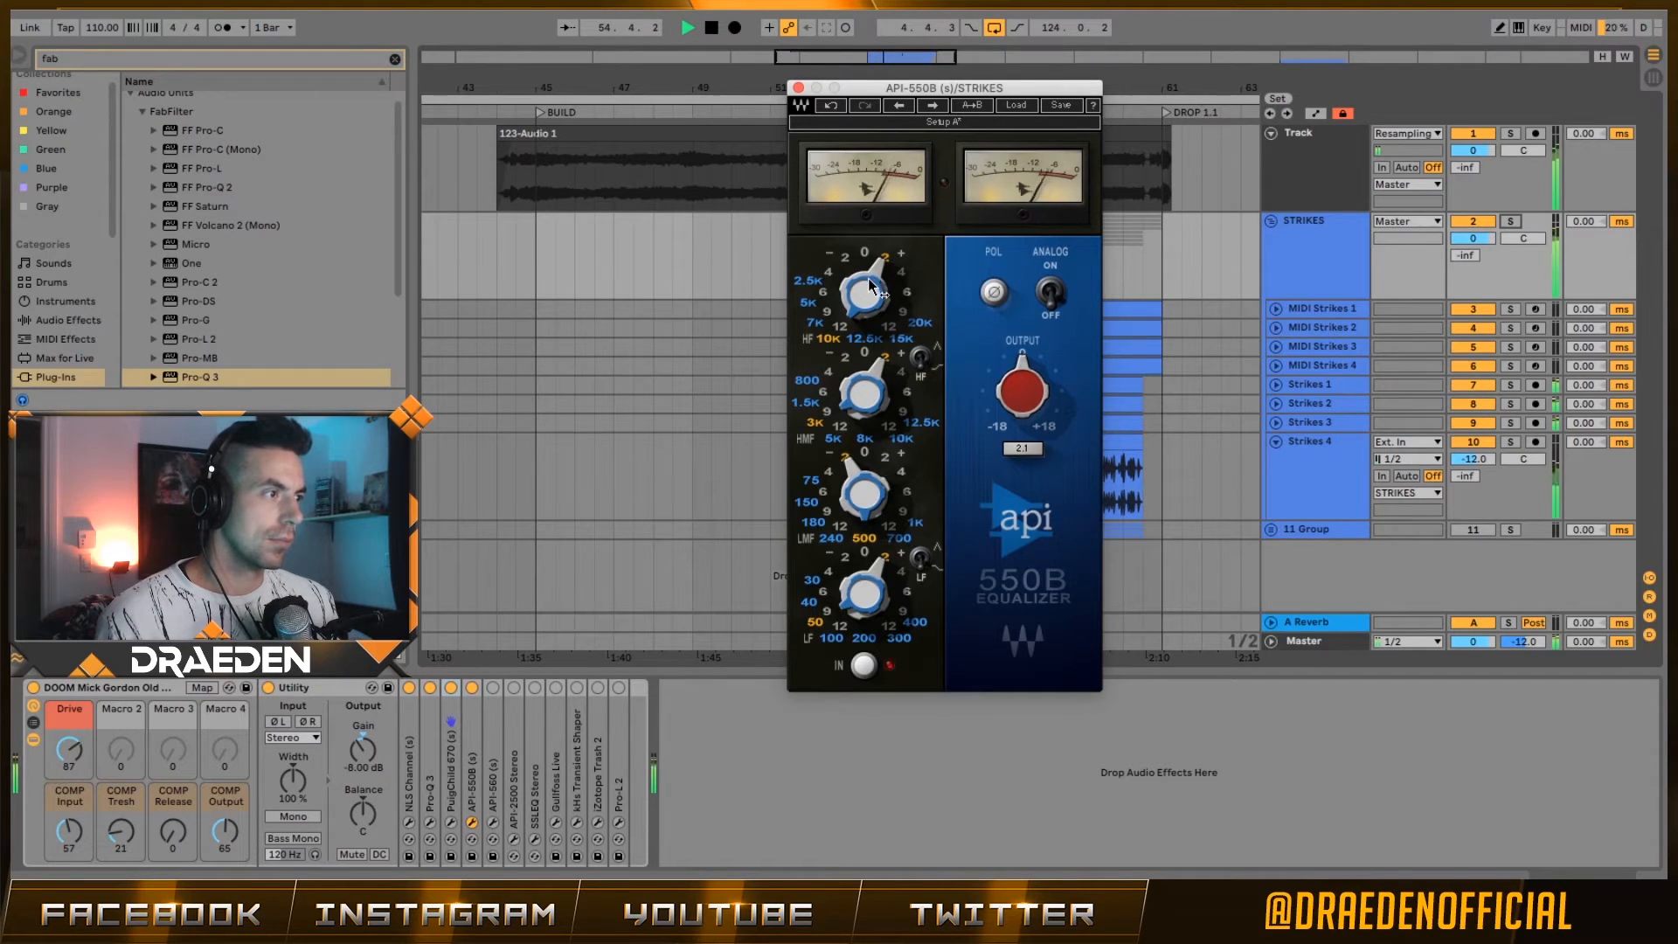
- Audition the API-550B's high-frequency band in the full mix, clear its clip indicator, and close the window
{"action": "mouse_move", "coordinate": [868, 272]}
{"action": "left_mouse_down"}
{"action": "mouse_move", "coordinate": [892, 264]}
{"action": "mouse_move", "coordinate": [837, 265]}
{"action": "left_mouse_up"}
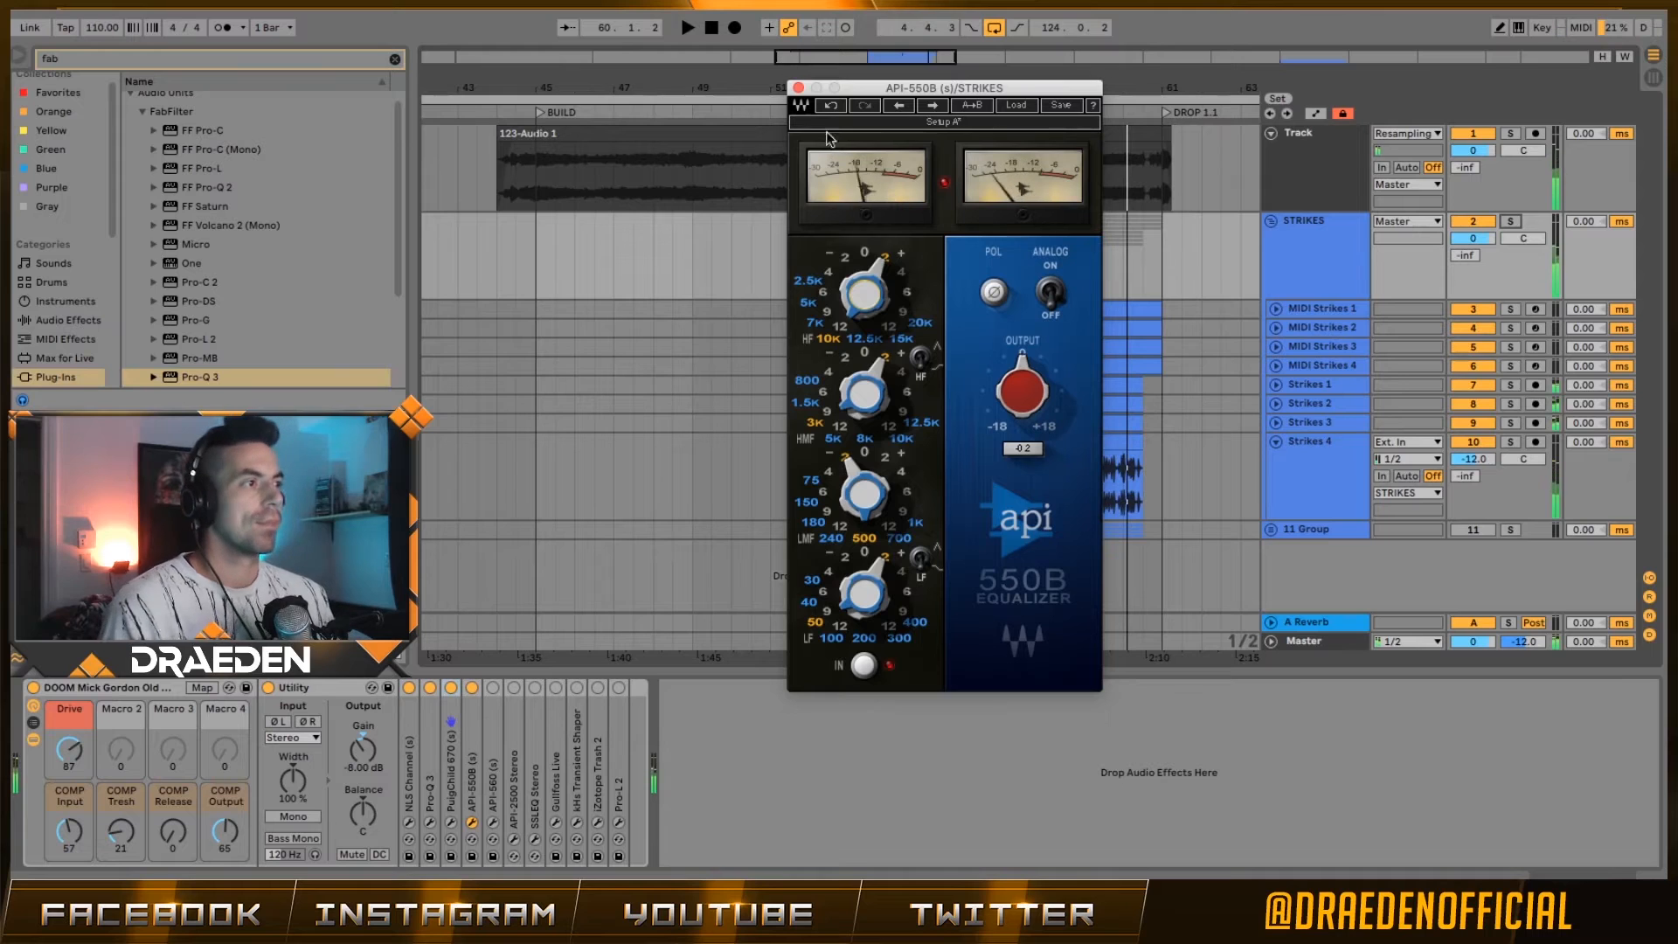
{"action": "left_click", "coordinate": [944, 183]}
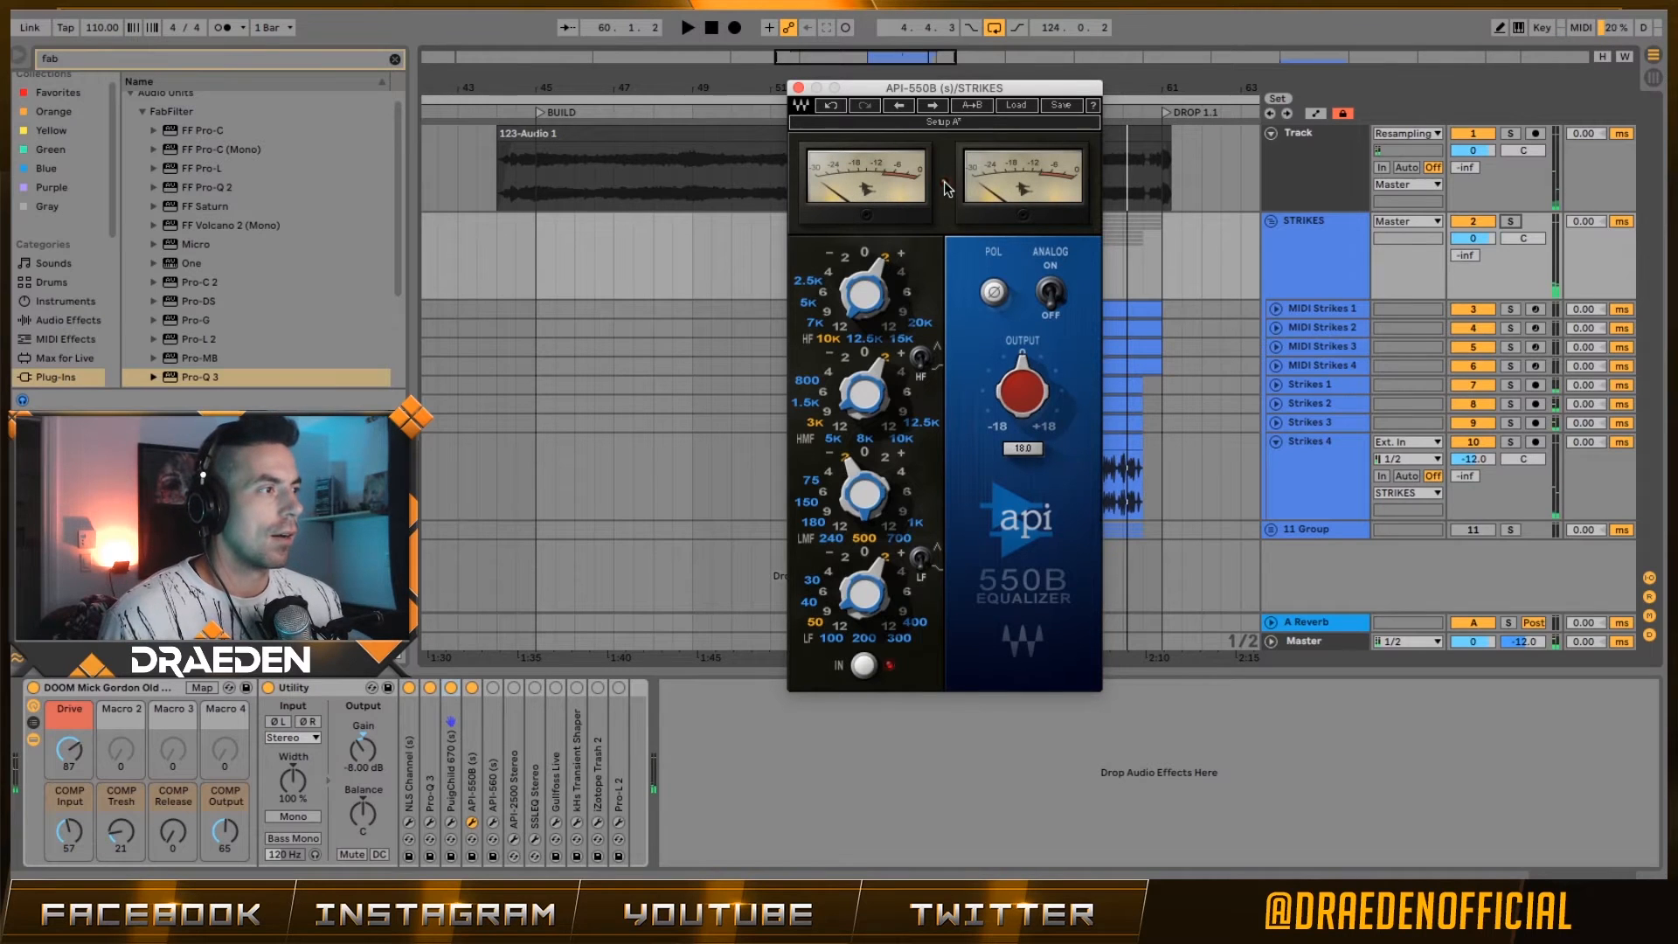
{"action": "left_click", "coordinate": [798, 88]}
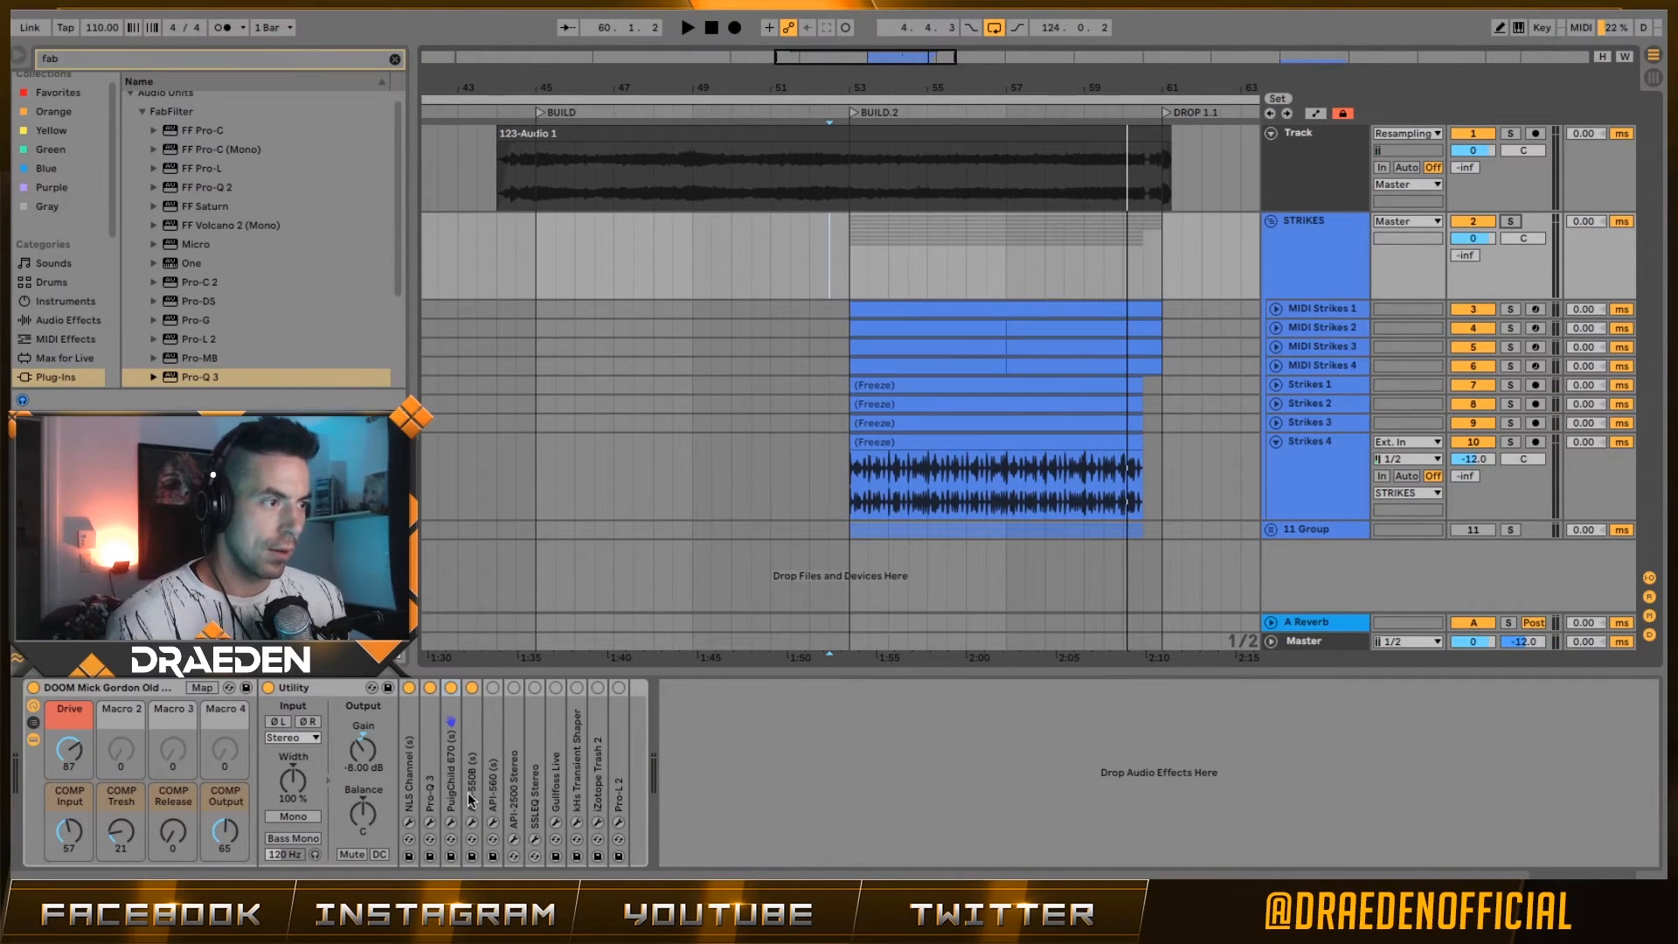
- Switch on the API-560 in the STRIKES rack, open its window over the arrangement, and listen to the full mix
{"action": "left_click", "coordinate": [491, 777]}
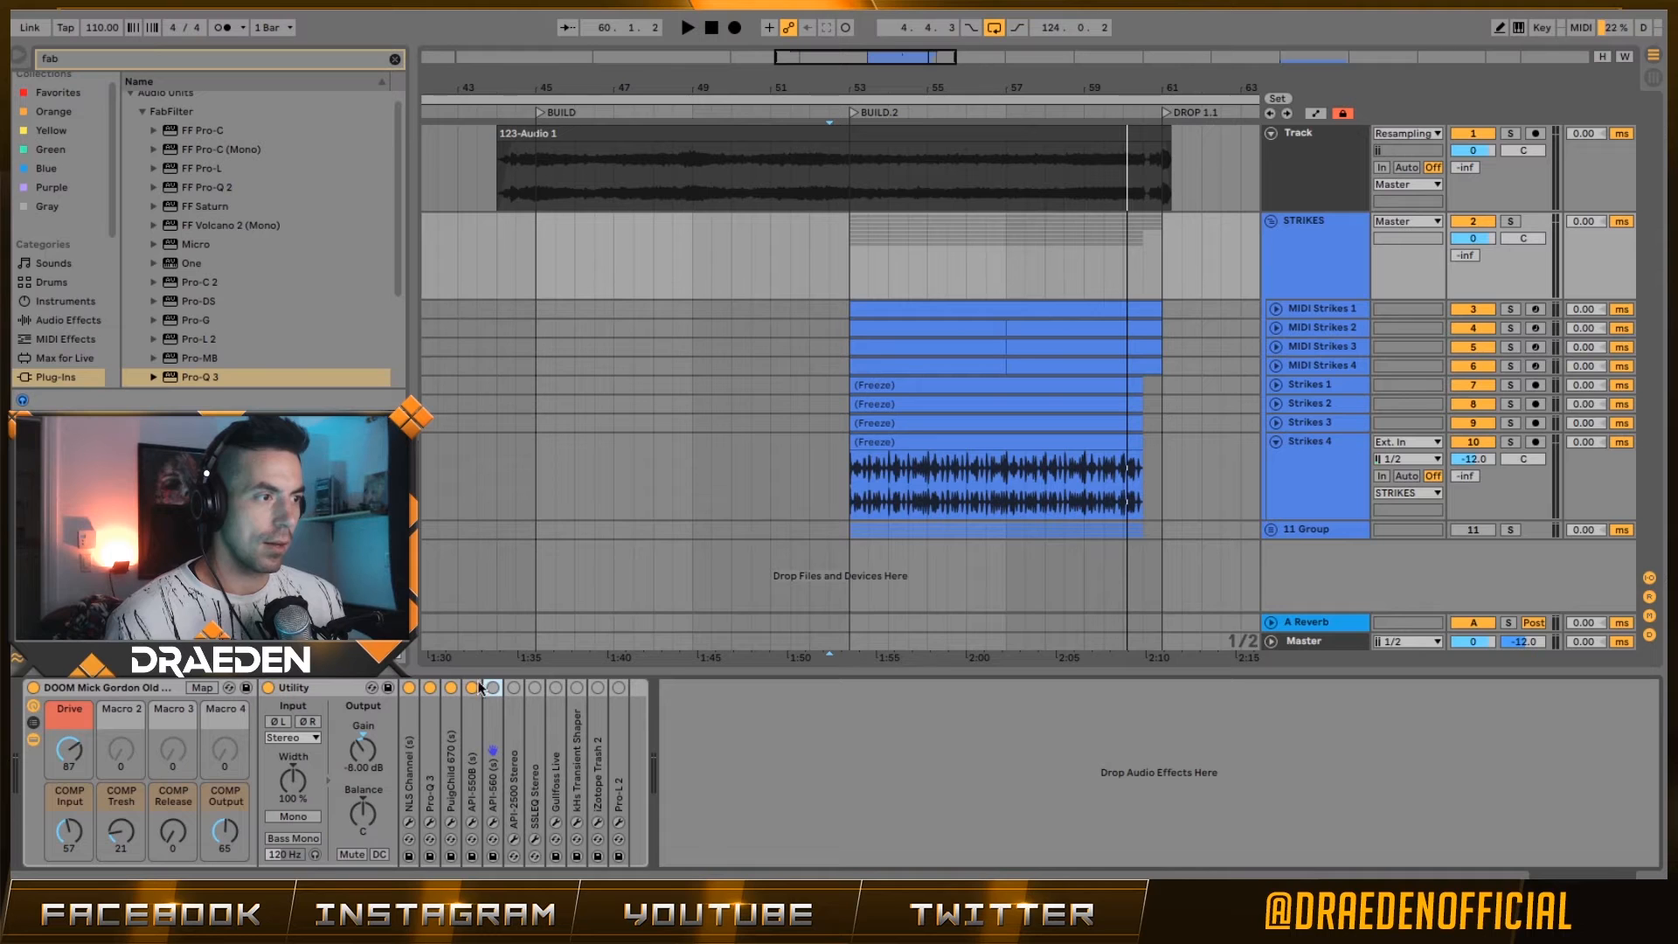
{"action": "left_click", "coordinate": [492, 822]}
{"action": "key", "text": "space"}
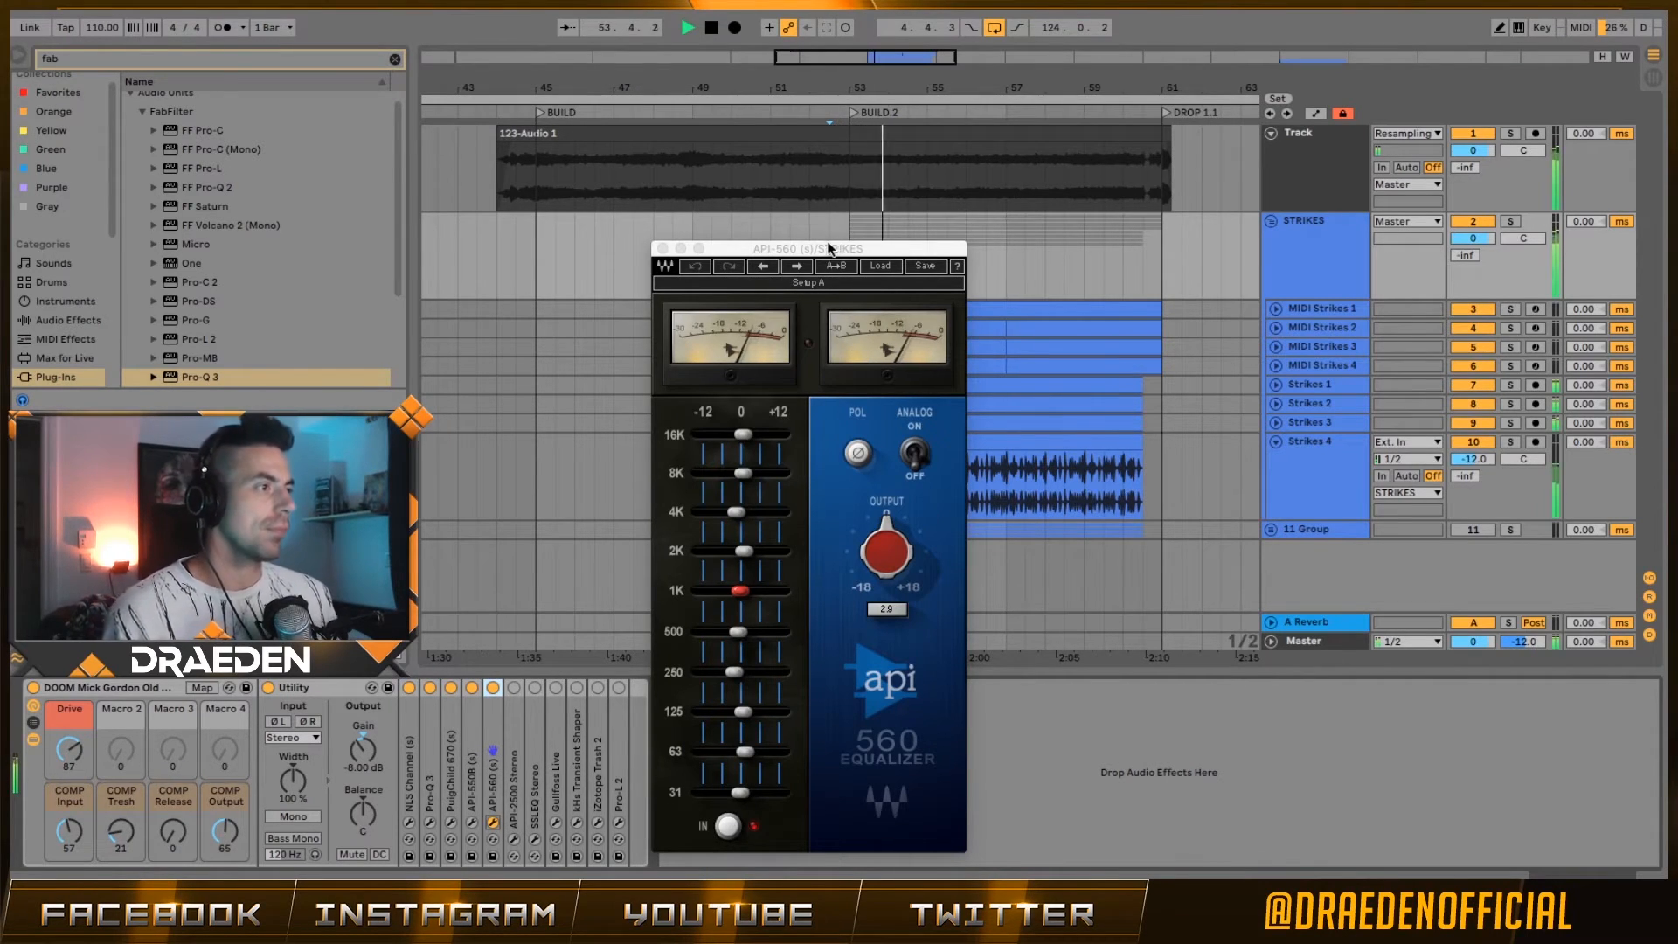
{"action": "left_click_drag", "start_coordinate": [831, 250], "coordinate": [939, 140]}
{"action": "key", "text": "space"}
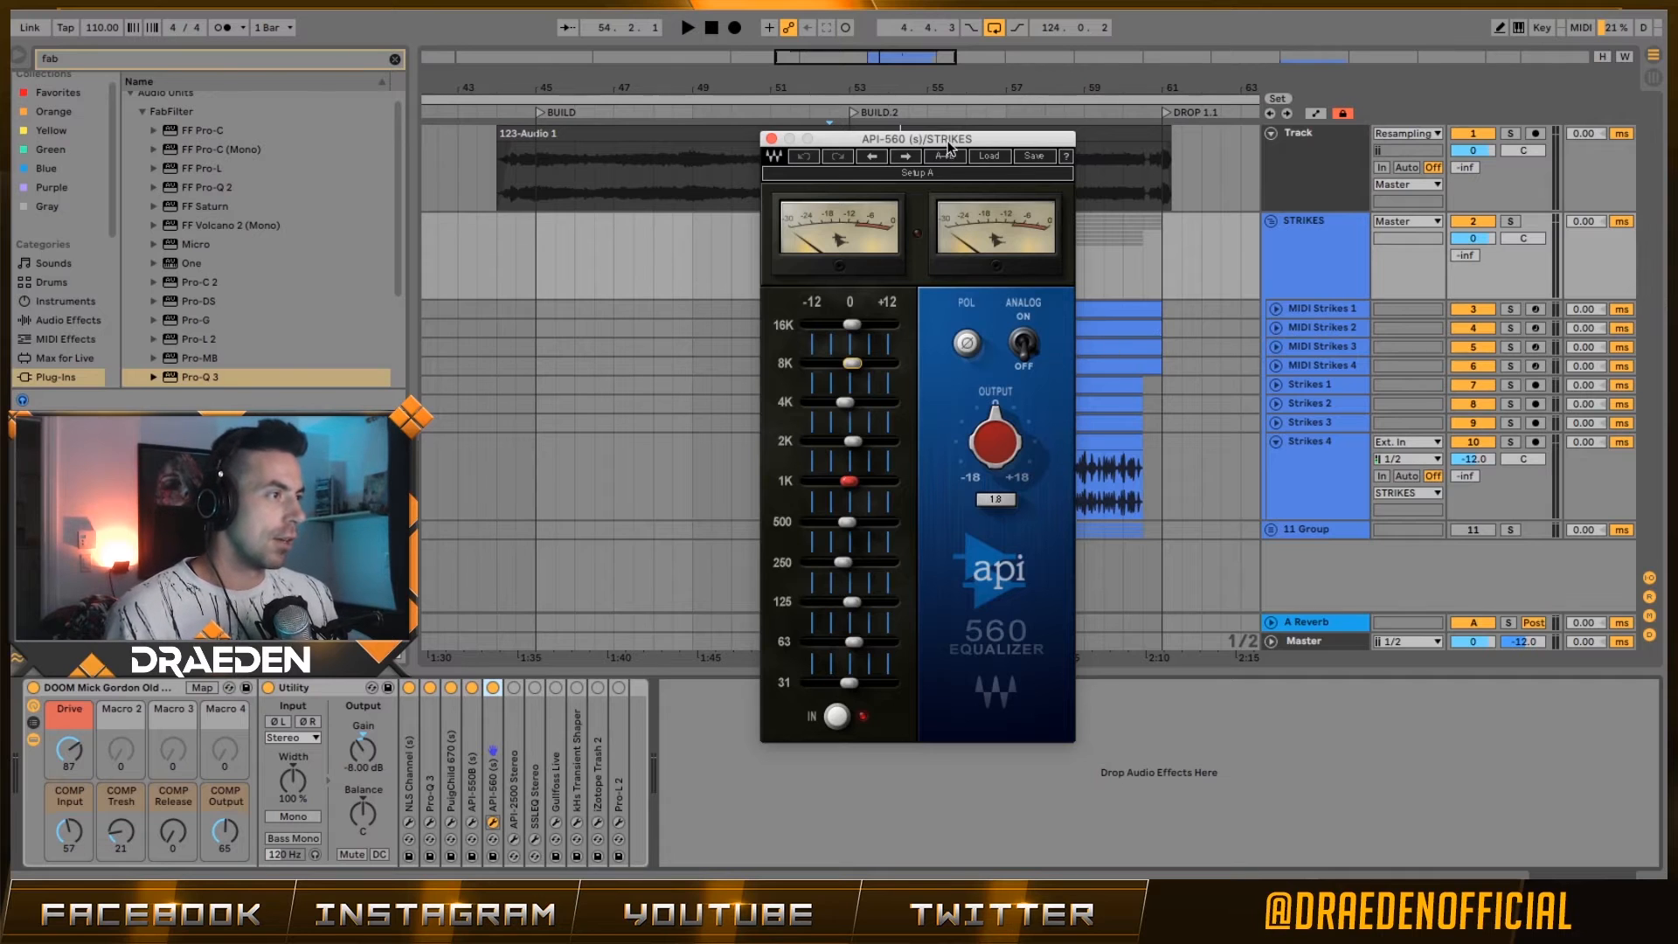
- Play the full mix from BUILD.2 and compare the STRIKES group with the API-560 bypassed and active
{"action": "left_click_drag", "start_coordinate": [948, 144], "coordinate": [1081, 158]}
{"action": "left_click", "coordinate": [848, 267]}
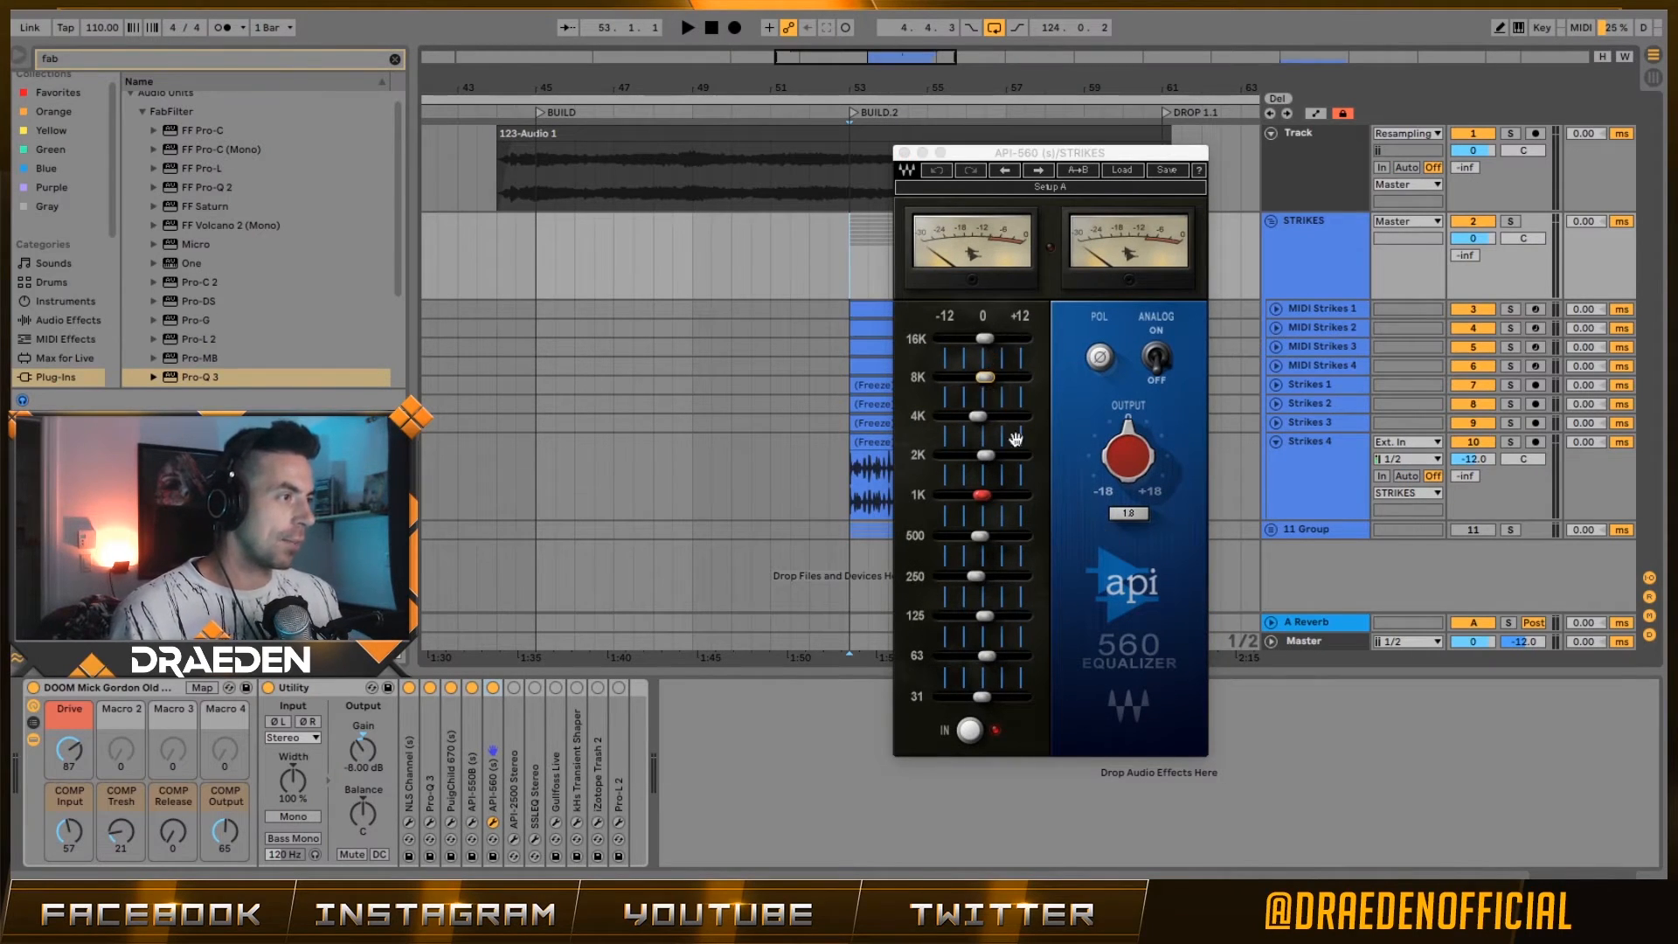
{"action": "key", "text": "space"}
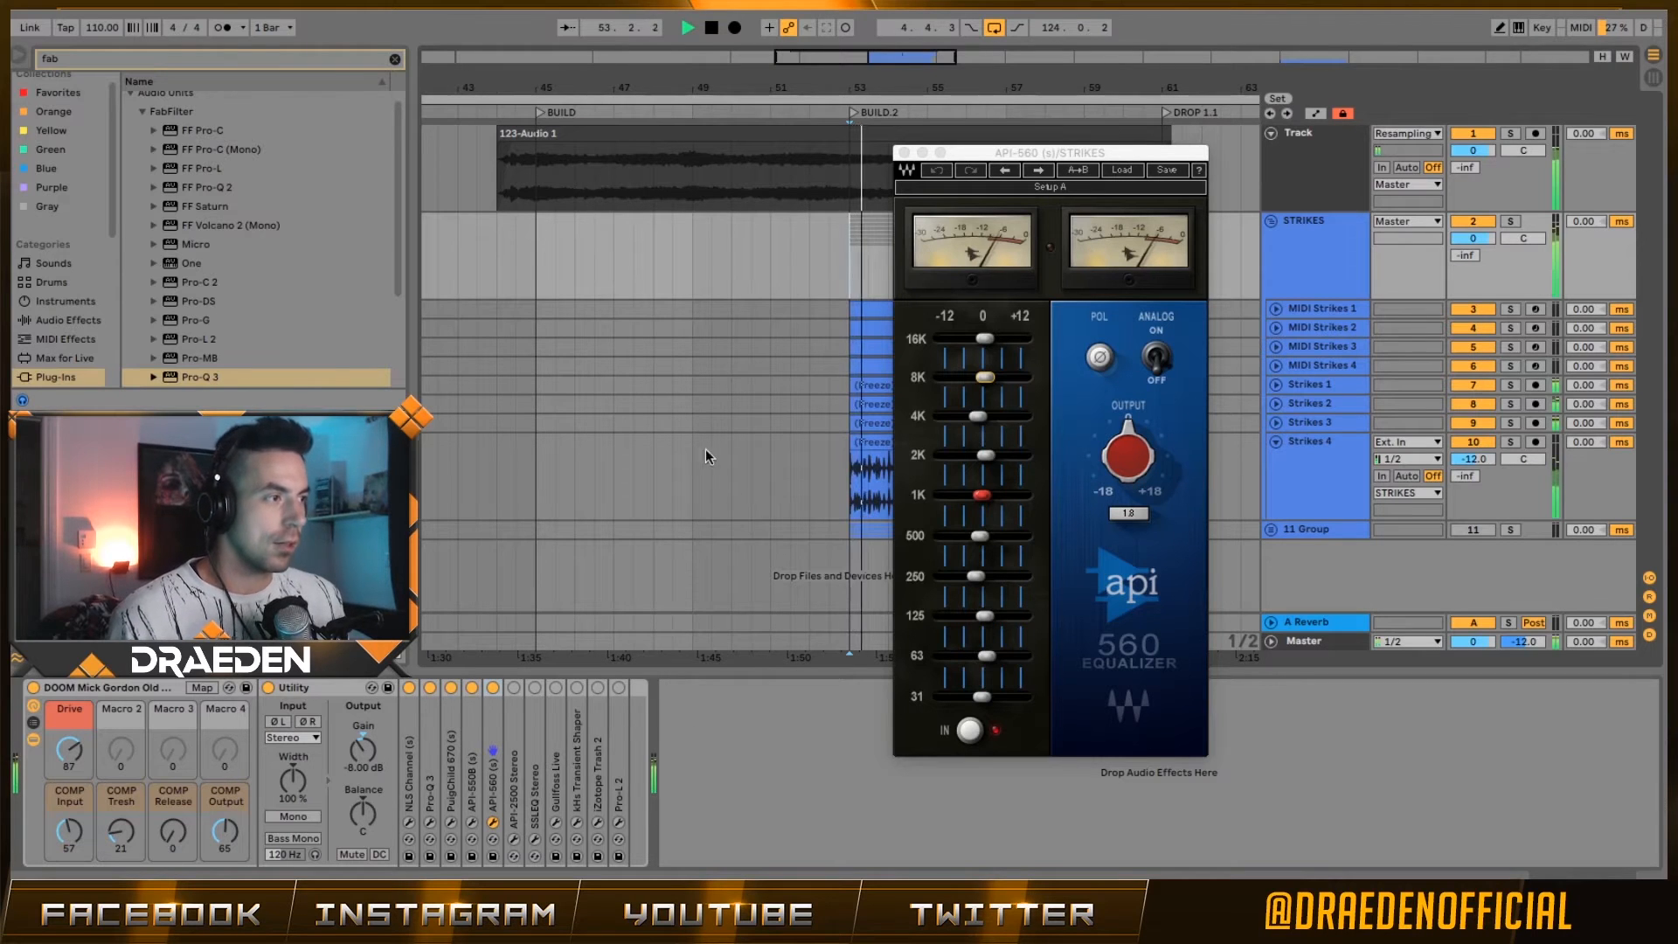
{"action": "left_click", "coordinate": [492, 688]}
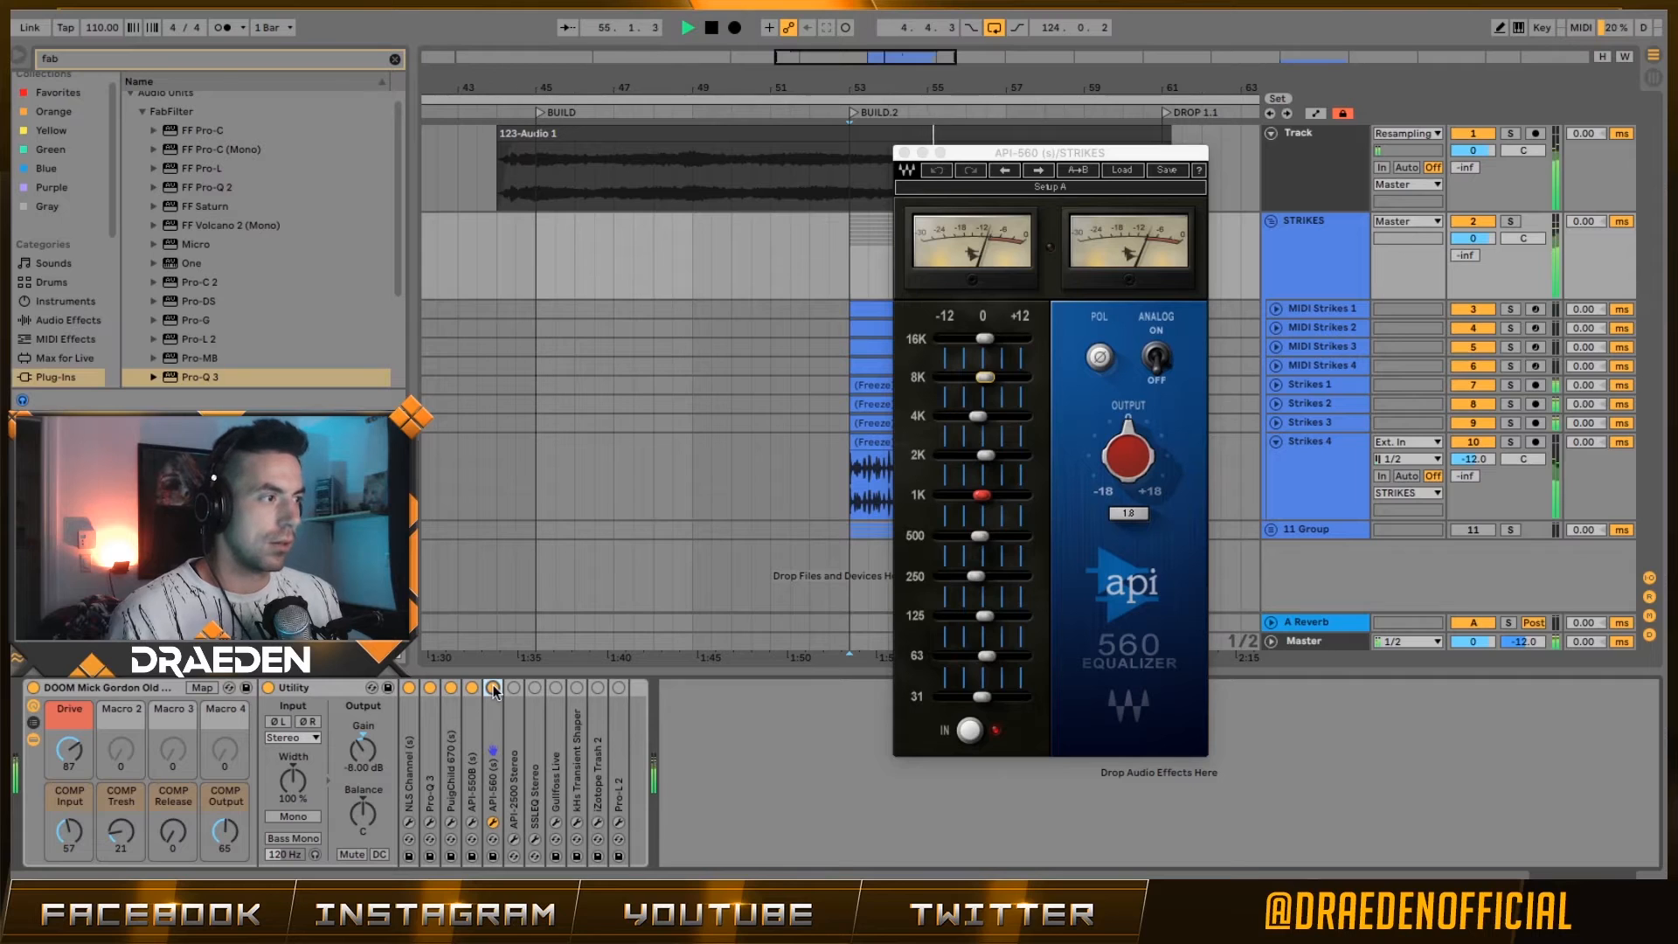
{"action": "left_click", "coordinate": [492, 688]}
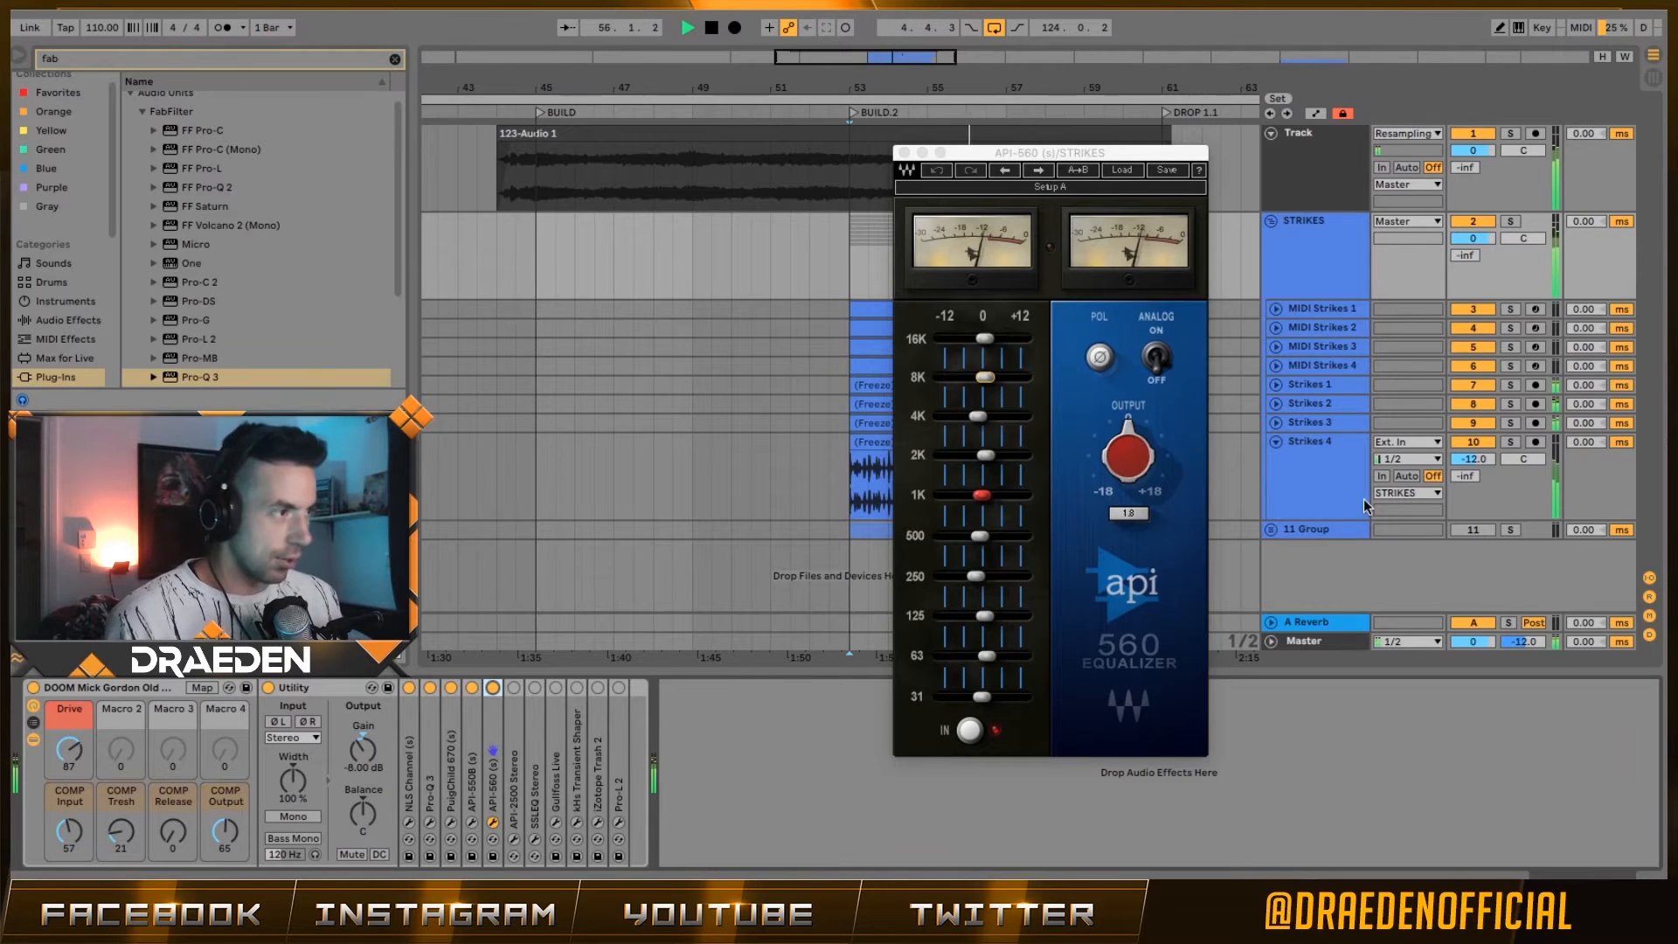
{"action": "key", "text": "space"}
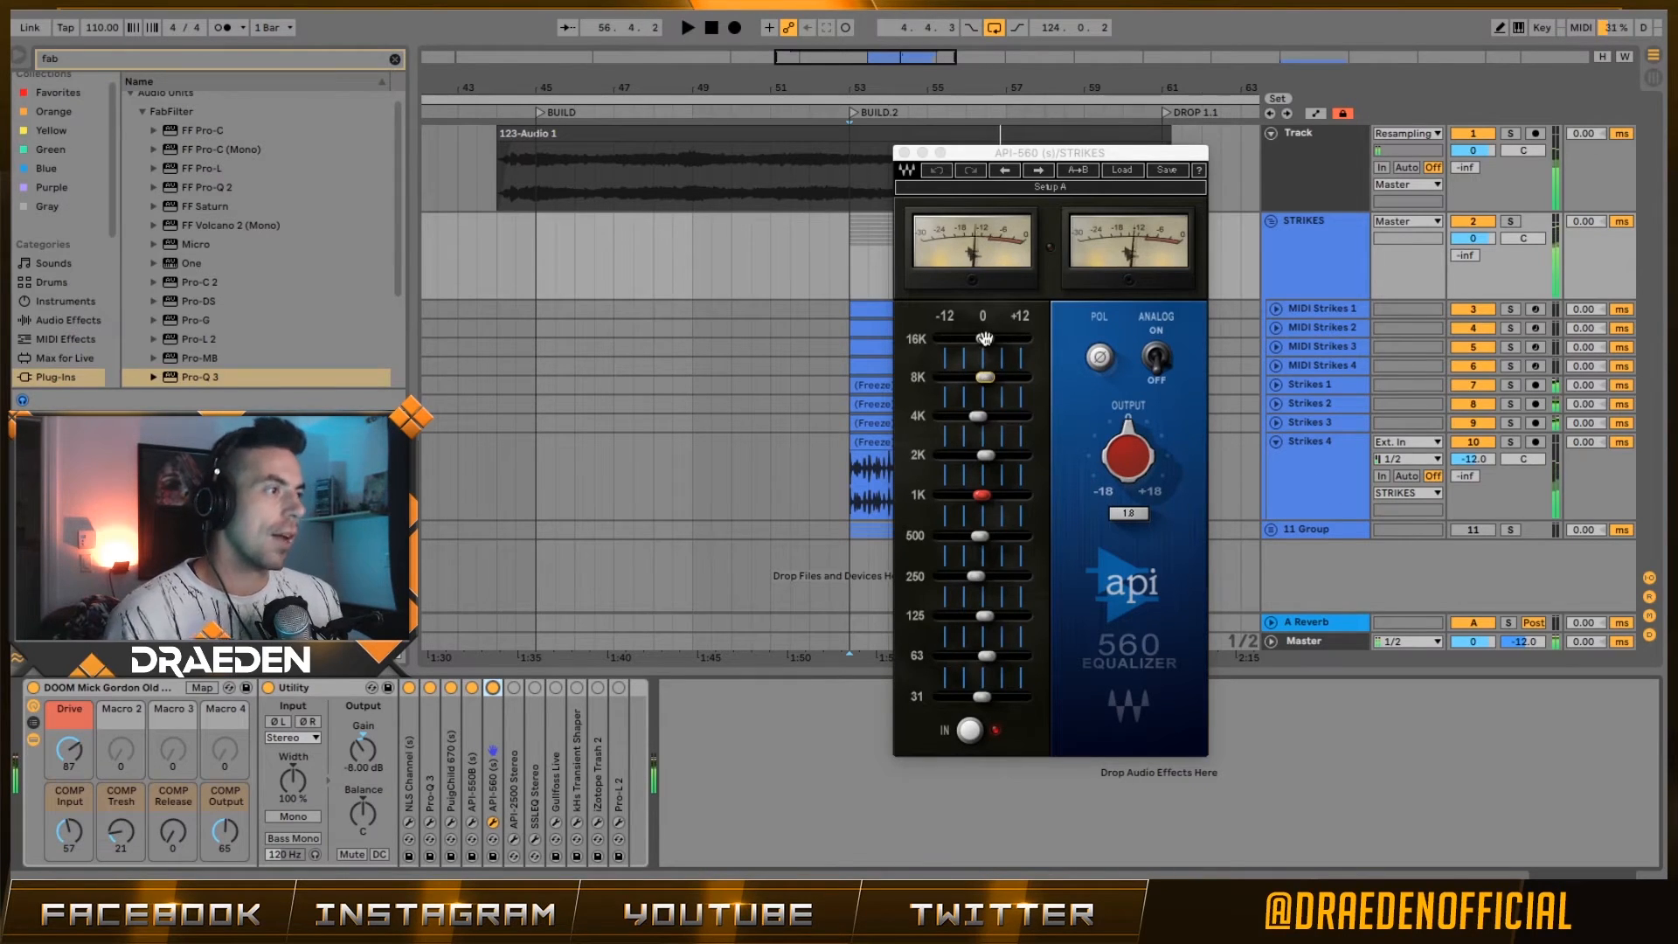
- Inspect the gain values of the API-560's bands from 16 kHz down to 125 Hz
{"action": "left_click", "coordinate": [985, 338]}
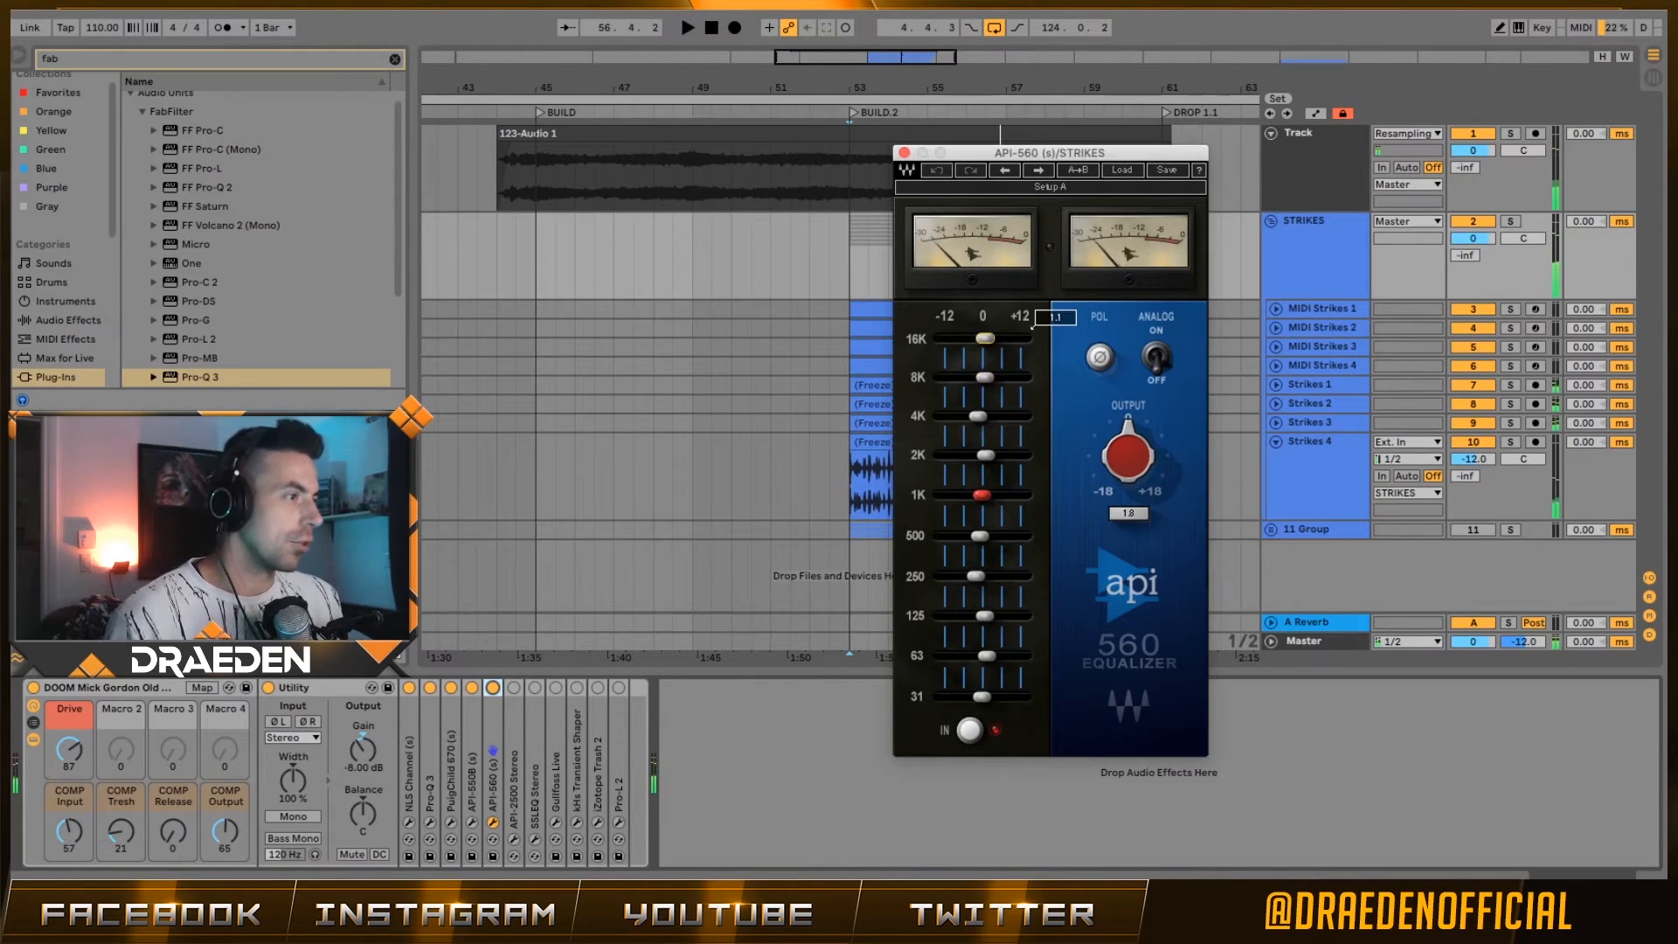
{"action": "left_click", "coordinate": [984, 379]}
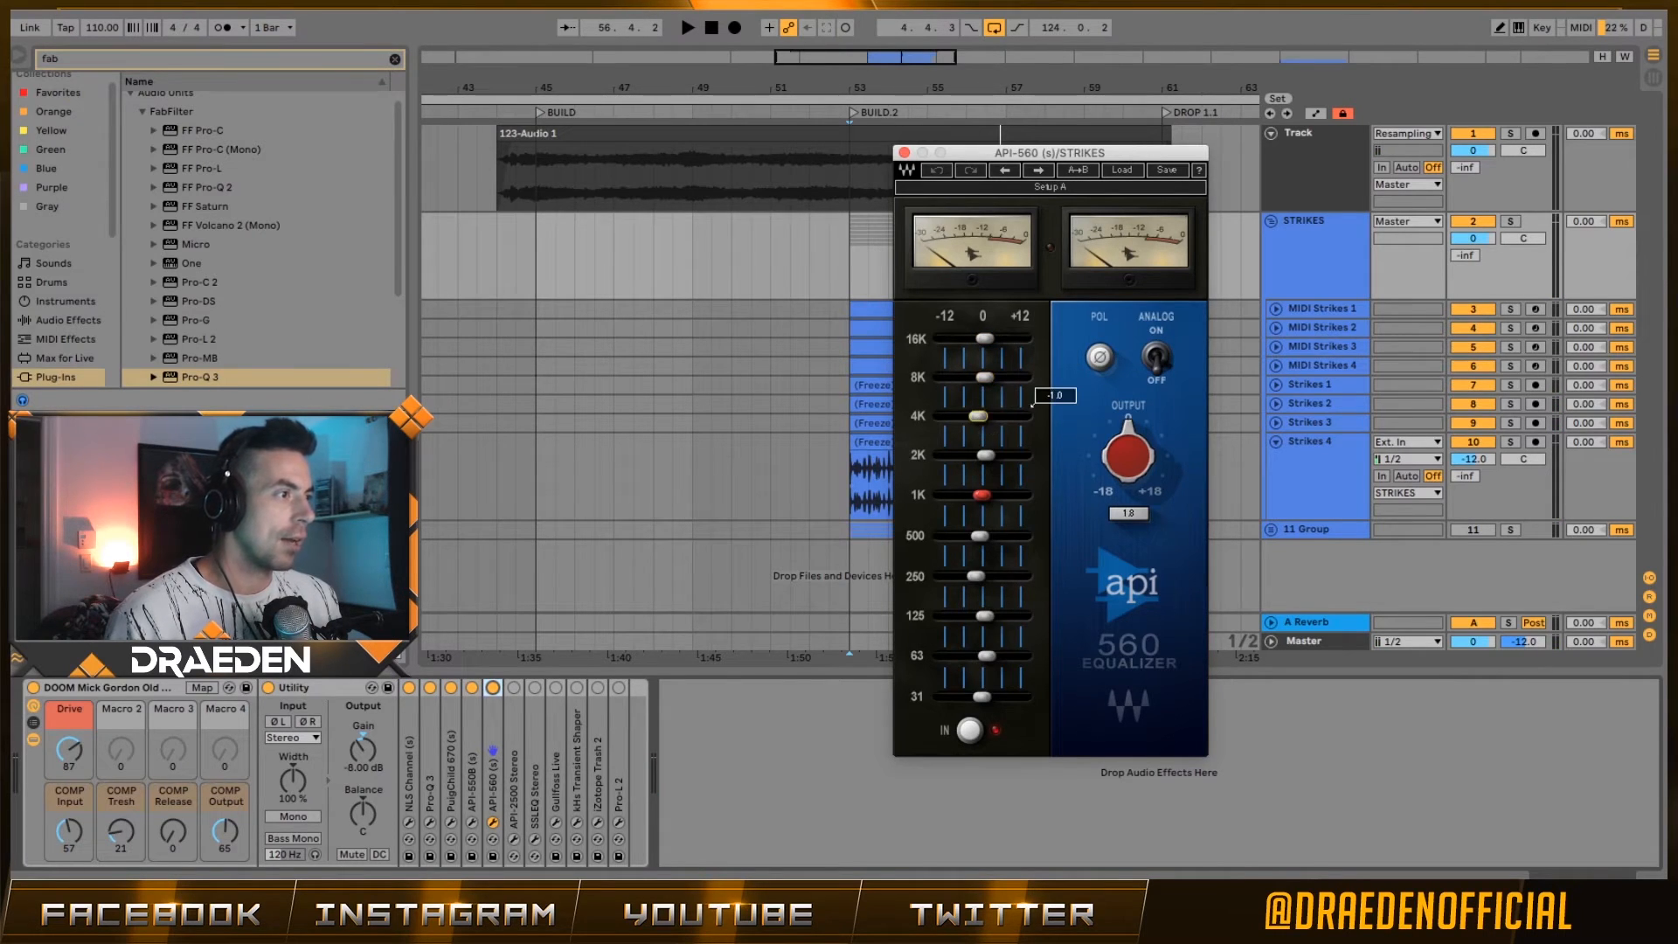
{"action": "left_click", "coordinate": [986, 455]}
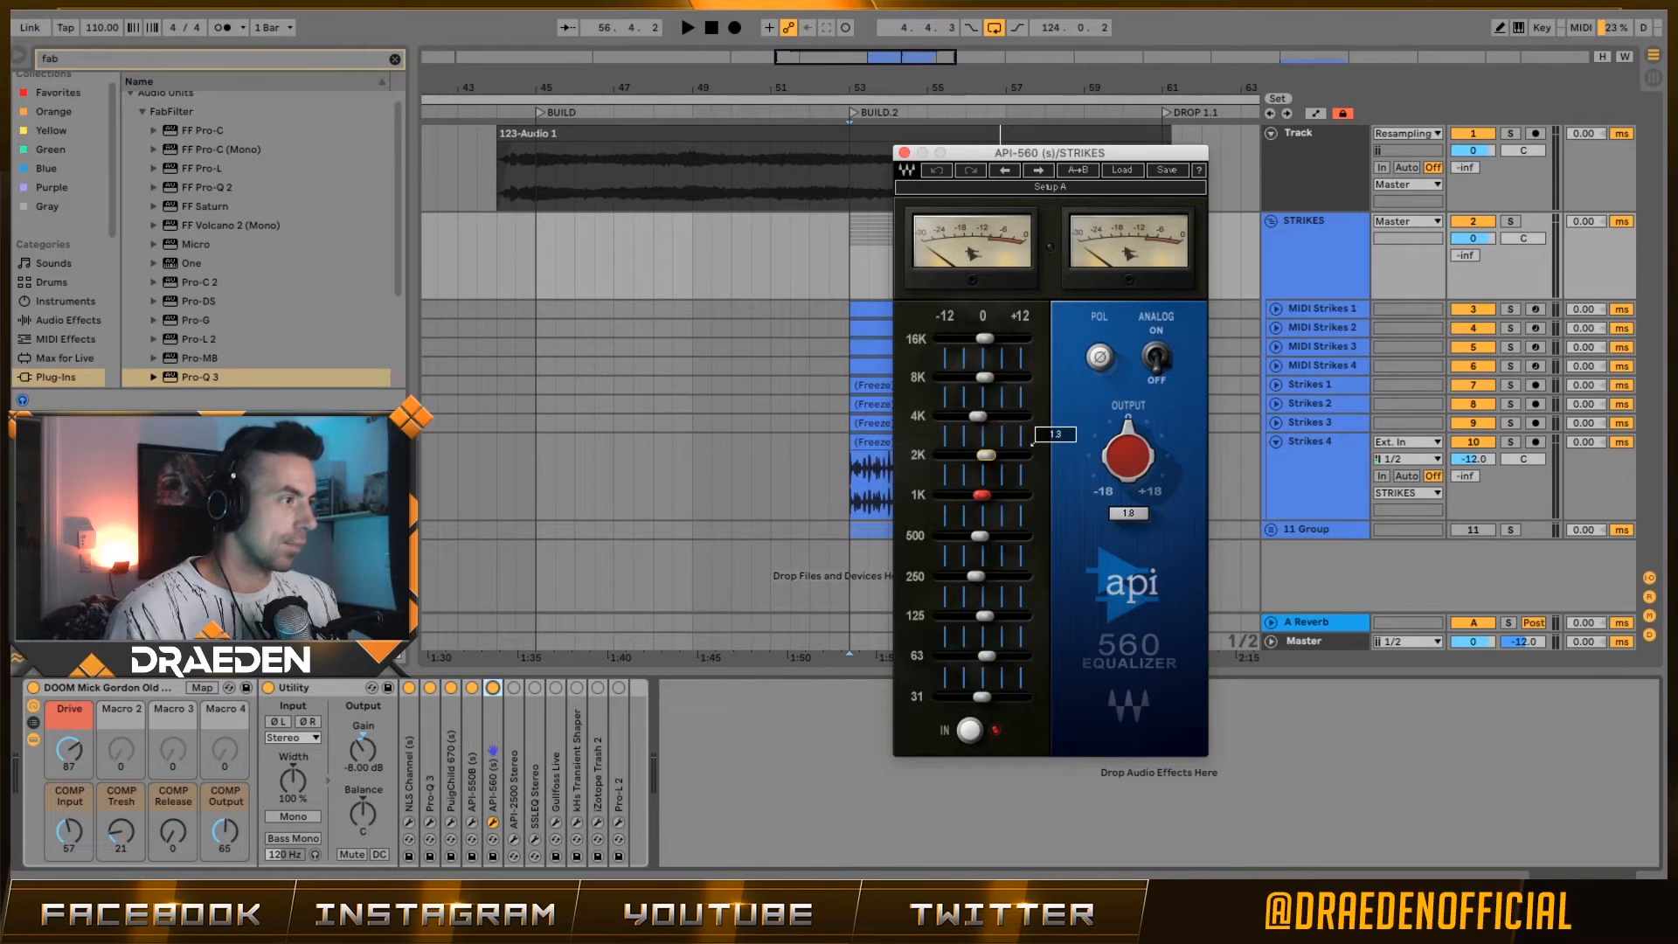
{"action": "left_click", "coordinate": [981, 494]}
{"action": "left_click", "coordinate": [978, 537]}
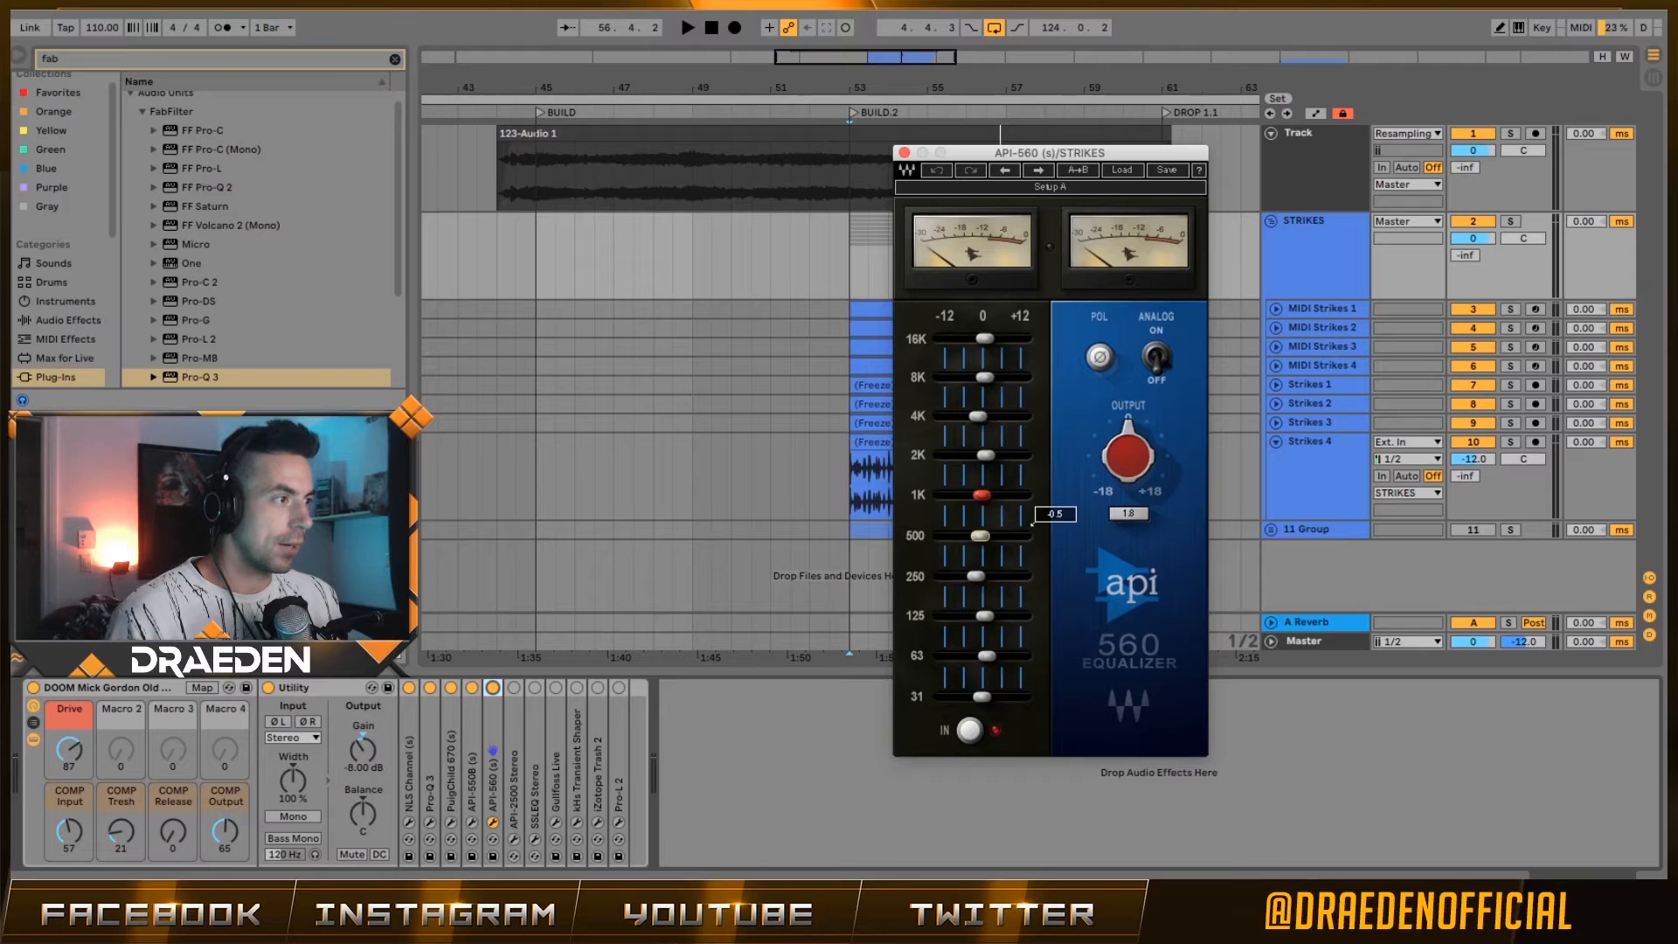
{"action": "left_click", "coordinate": [976, 576]}
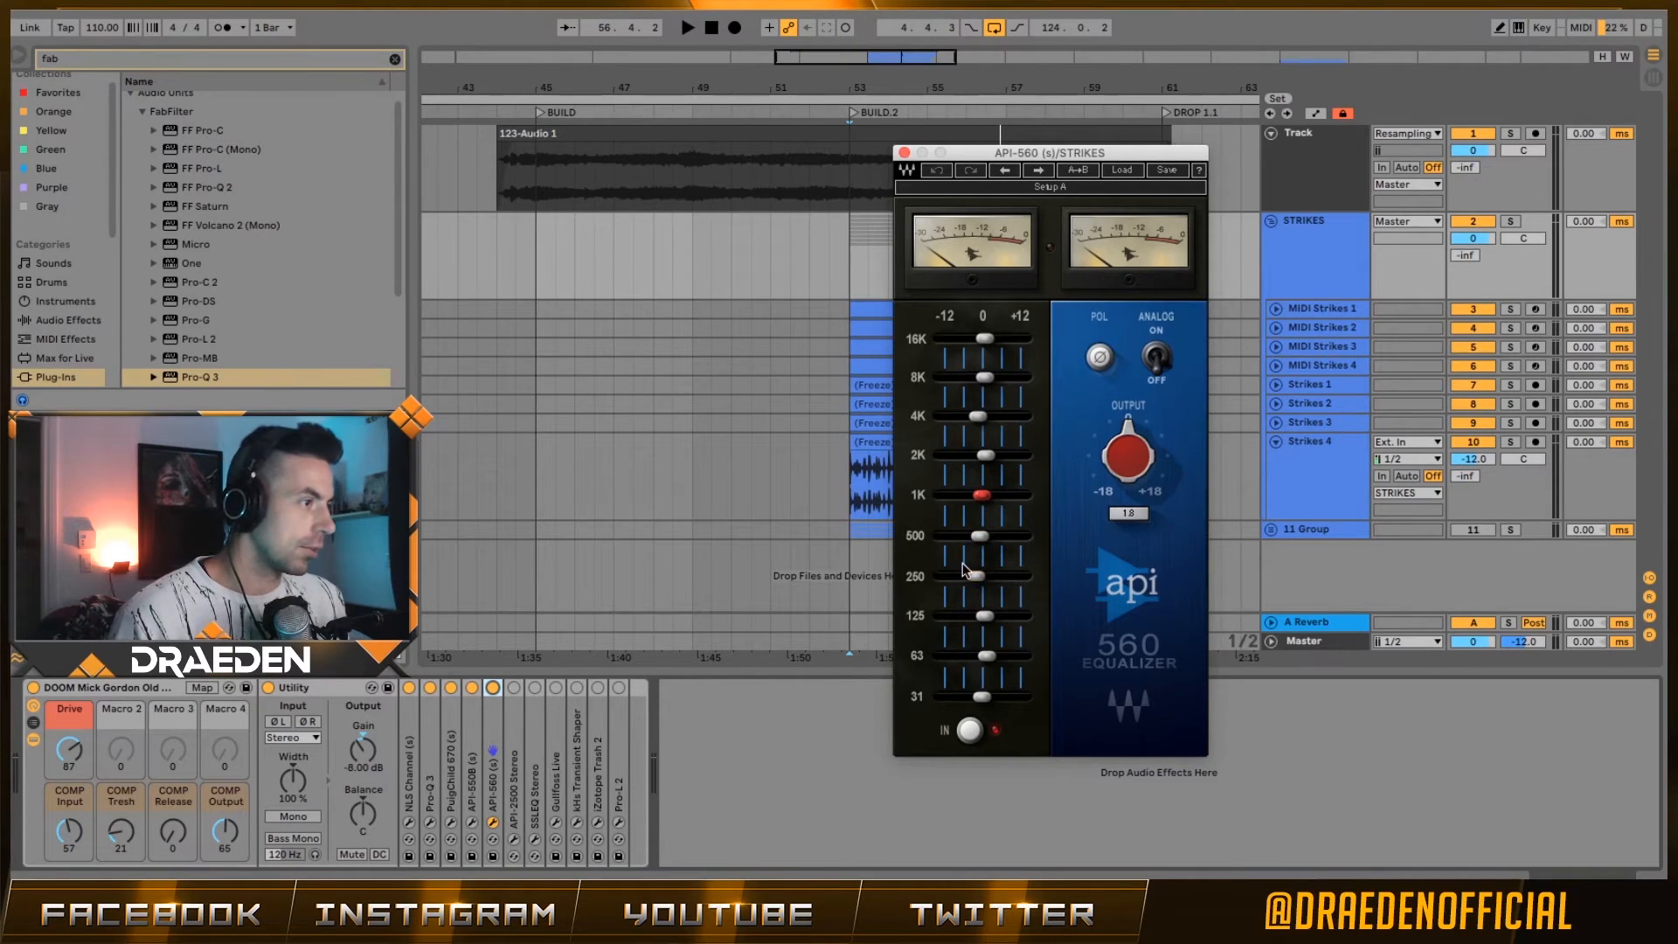
{"action": "left_click", "coordinate": [998, 577]}
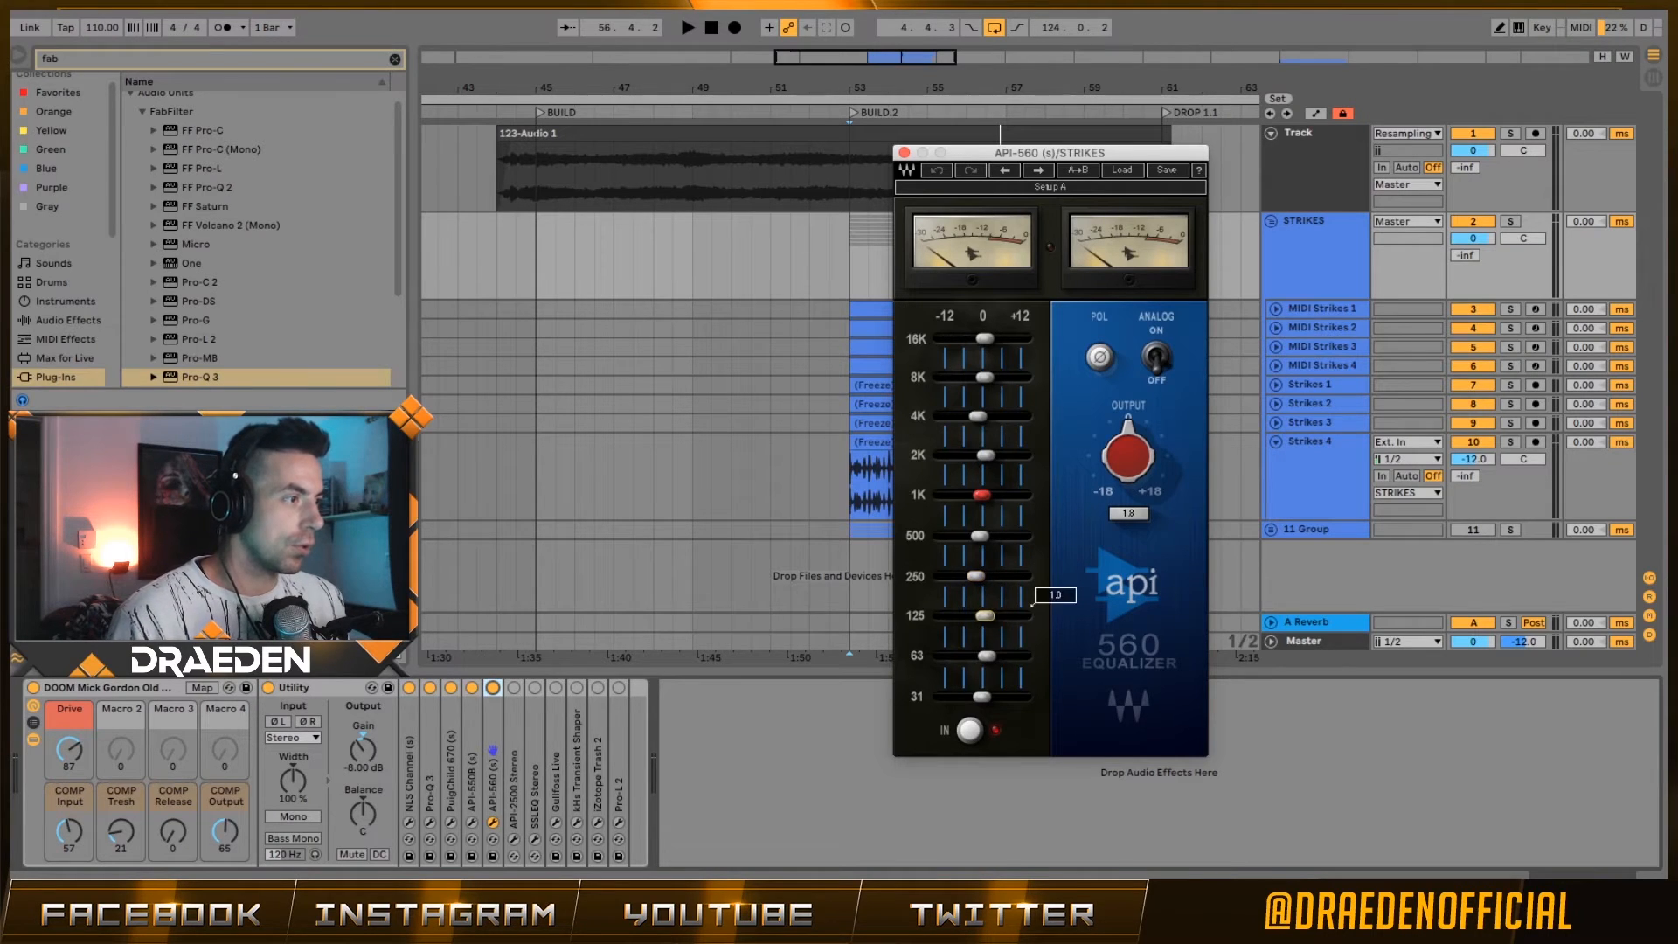
{"action": "left_click", "coordinate": [981, 575]}
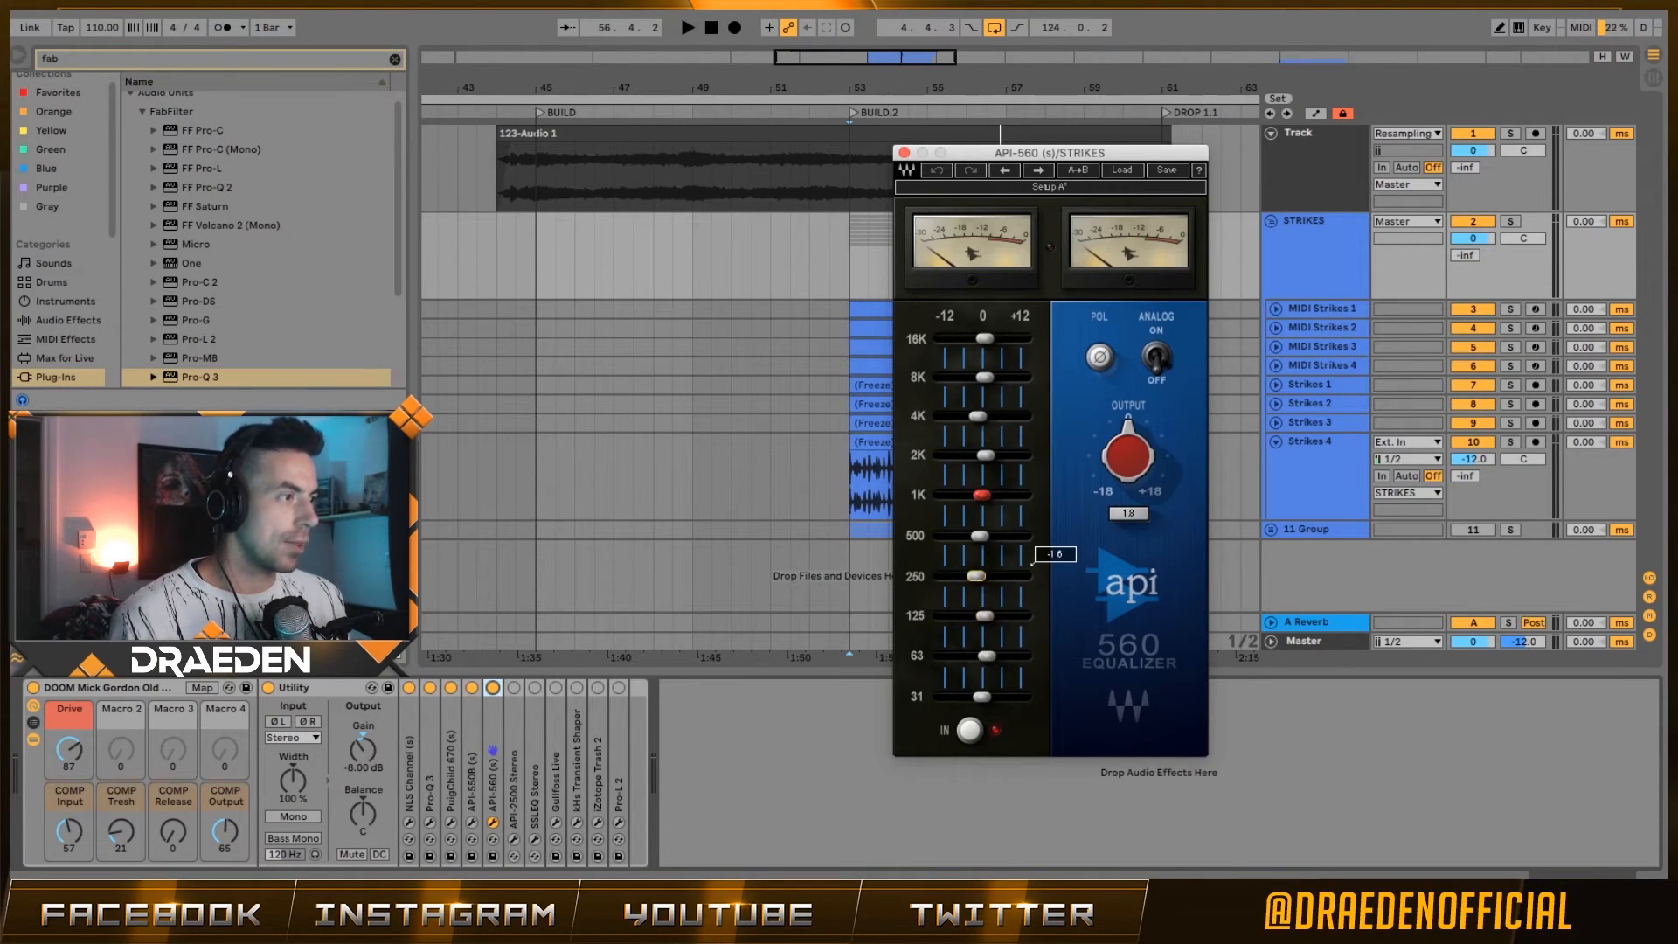
- Raise the API-560's 250 Hz and 125 Hz bands slightly during playback
{"action": "key", "text": "space"}
{"action": "mouse_move", "coordinate": [977, 576]}
{"action": "left_mouse_down"}
{"action": "mouse_move", "coordinate": [942, 576]}
{"action": "mouse_move", "coordinate": [1001, 576]}
{"action": "mouse_move", "coordinate": [981, 576]}
{"action": "left_mouse_up"}
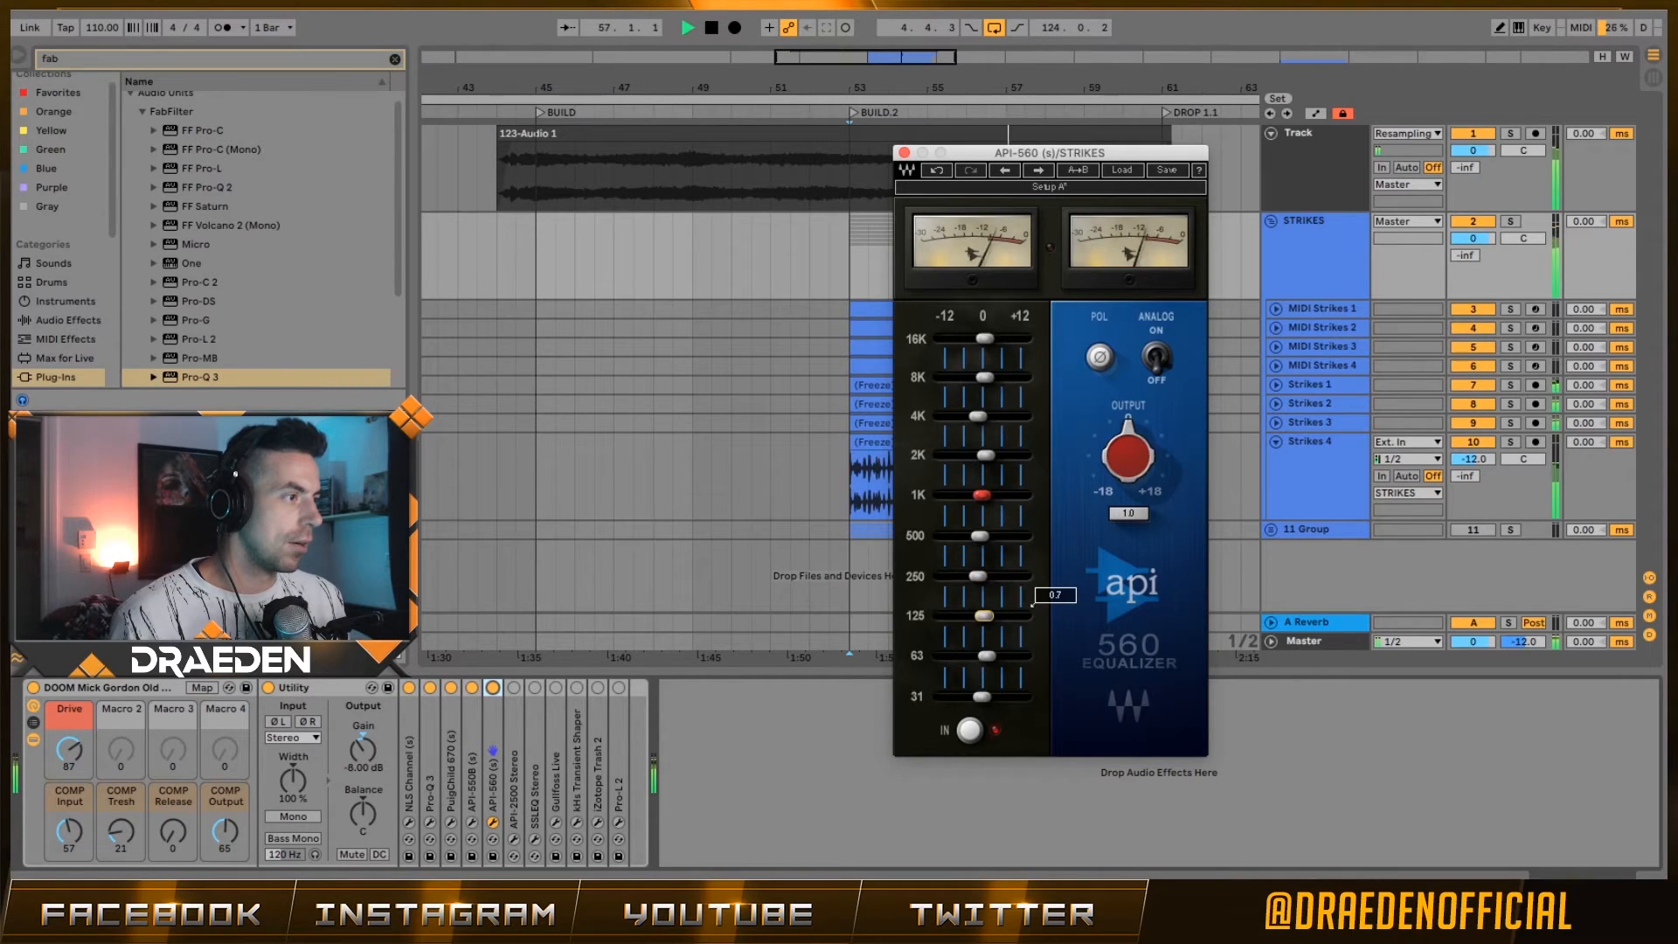
{"action": "left_click_drag", "start_coordinate": [983, 616], "coordinate": [988, 616]}
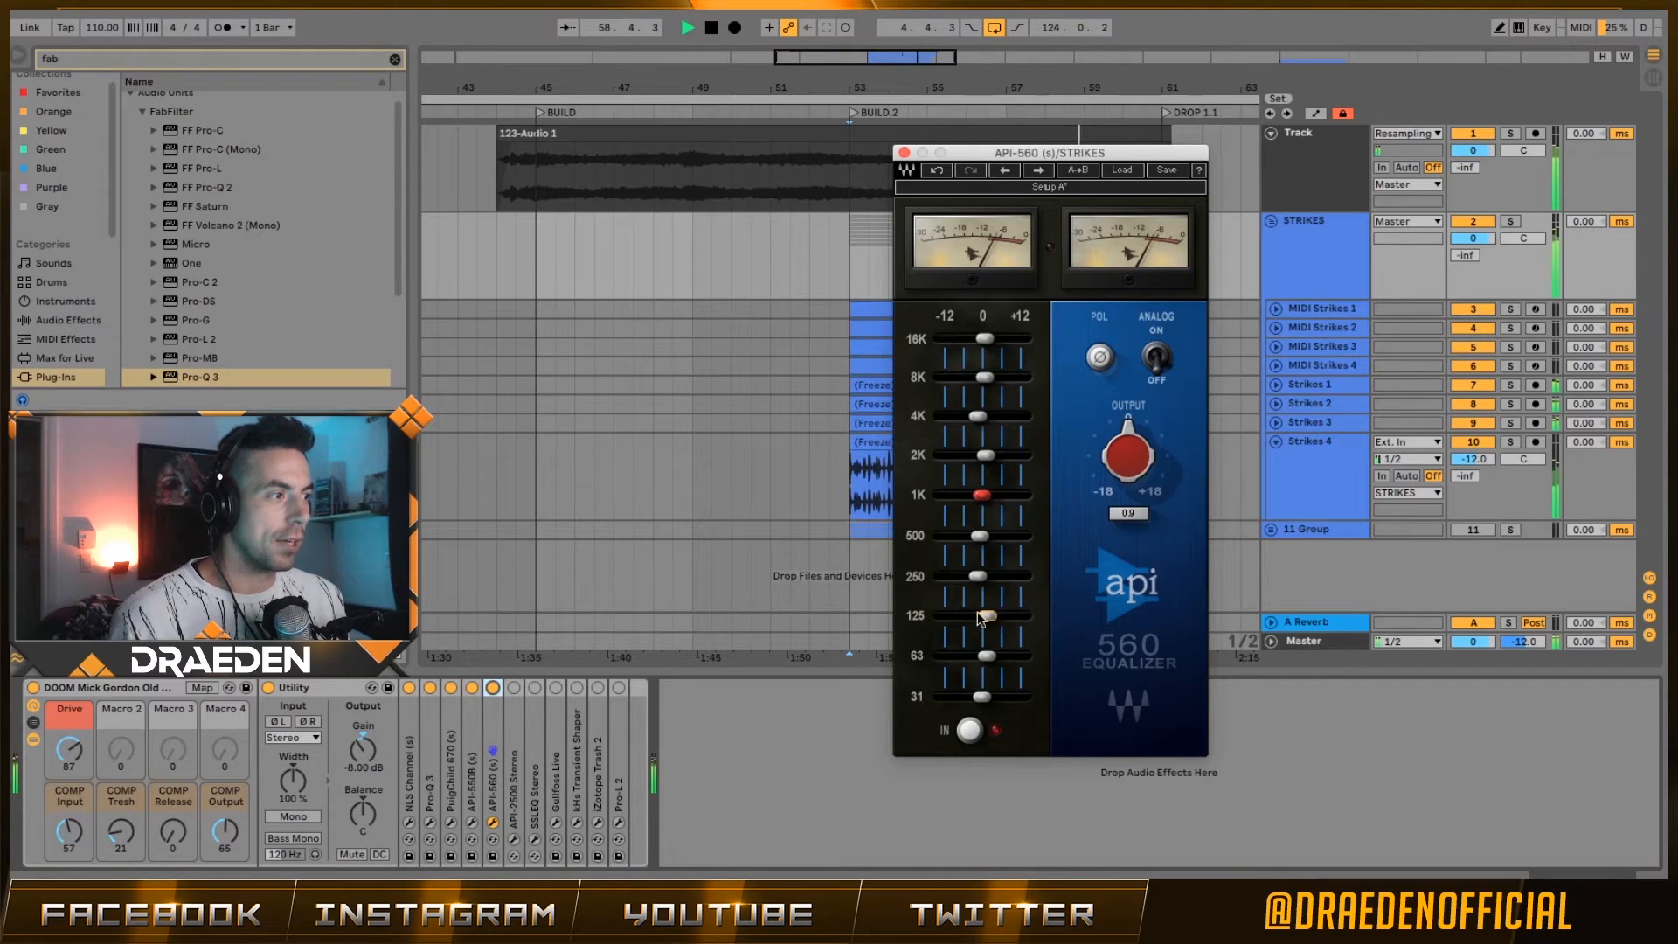
{"action": "key", "text": "space"}
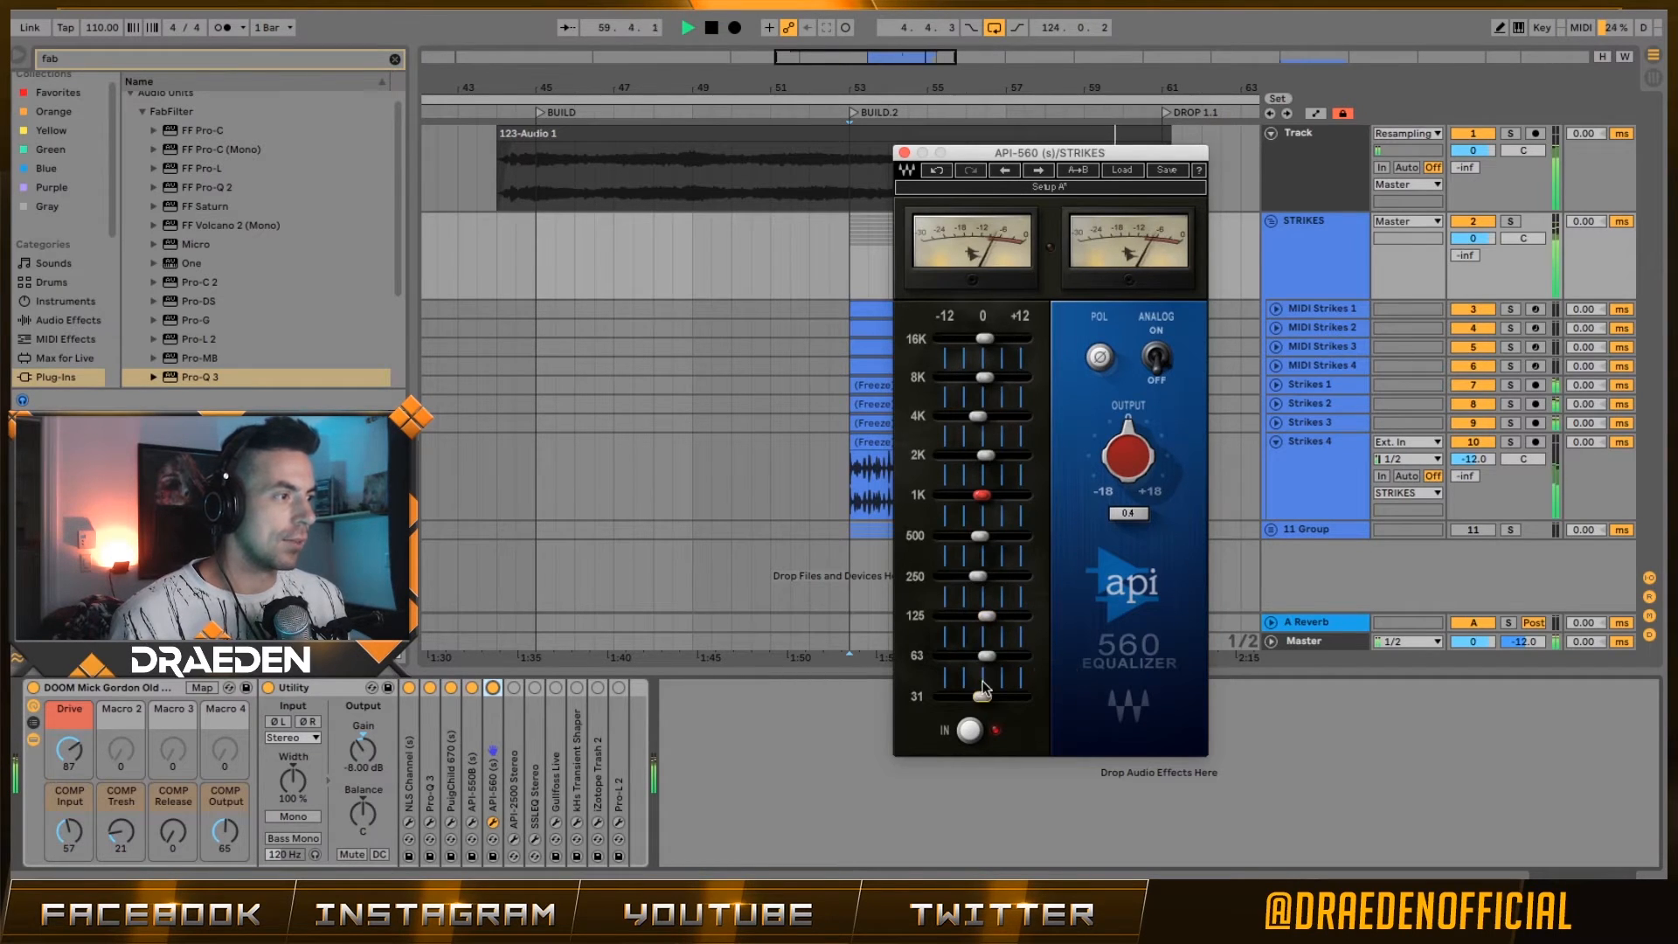
- Recheck the adjusted API-560 against its bypass from BUILD.2, close its window, and stop playback
{"action": "key", "text": "space"}
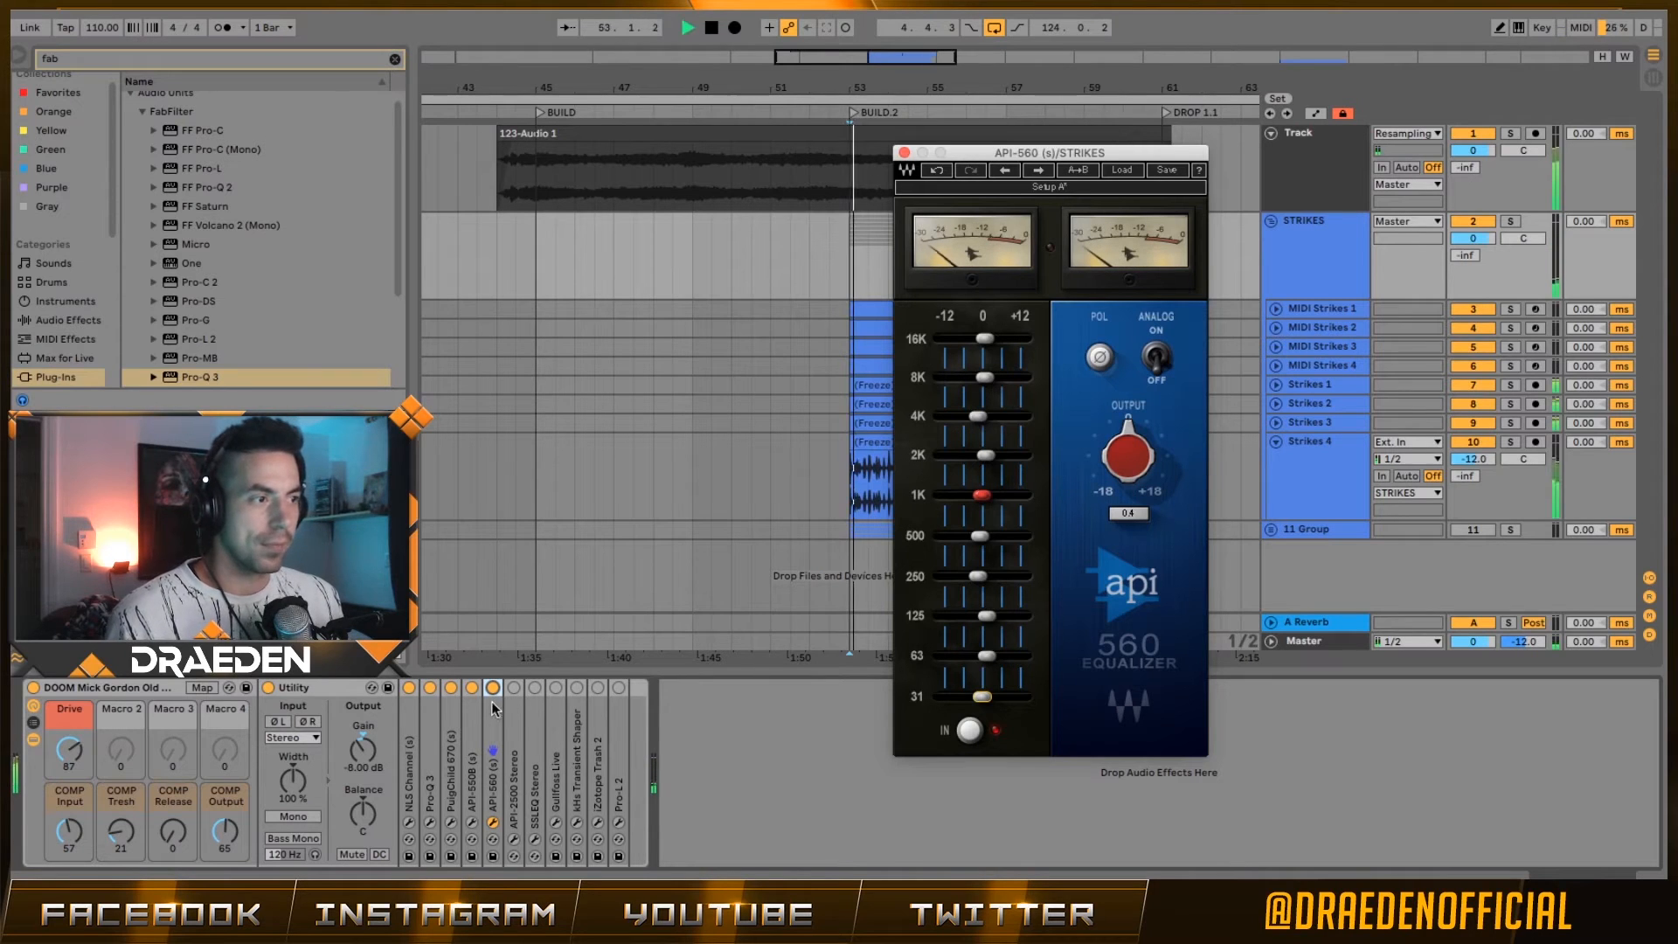
{"action": "left_click", "coordinate": [492, 688]}
{"action": "left_click", "coordinate": [493, 687]}
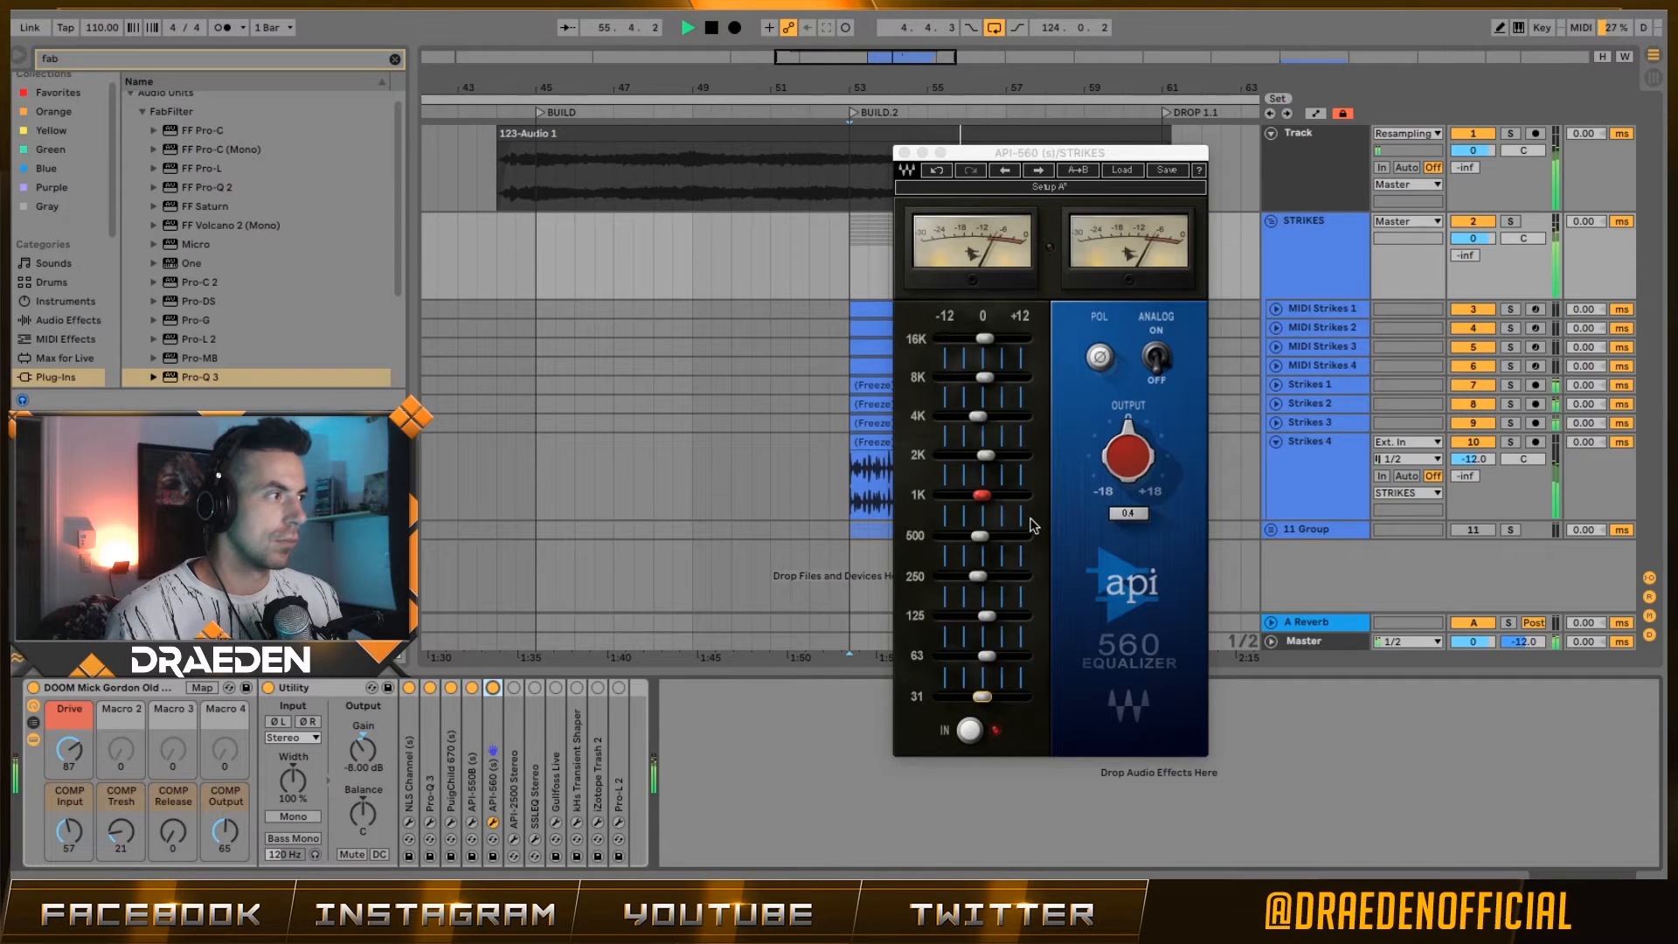
{"action": "left_click", "coordinate": [494, 823]}
{"action": "key", "text": "space"}
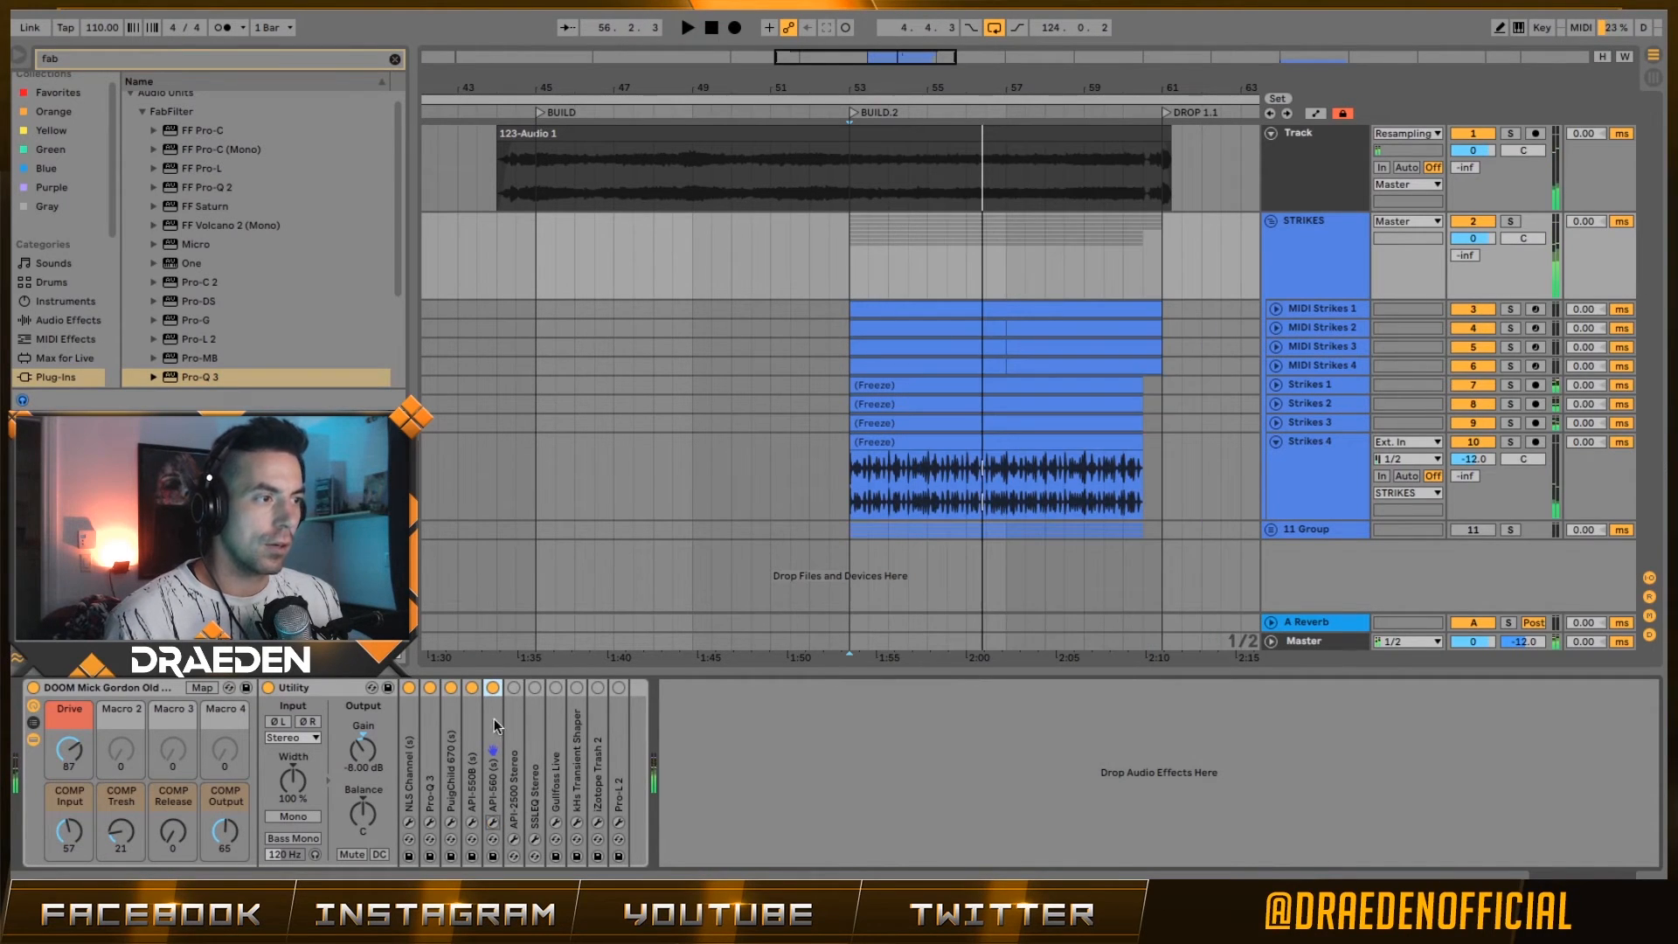
- Switch on the API-2500 Stereo compressor in the STRIKES rack, open its window, and listen to it in the mix
{"action": "left_click", "coordinate": [514, 841]}
{"action": "key", "text": "space"}
{"action": "left_click_drag", "start_coordinate": [824, 221], "coordinate": [1025, 208]}
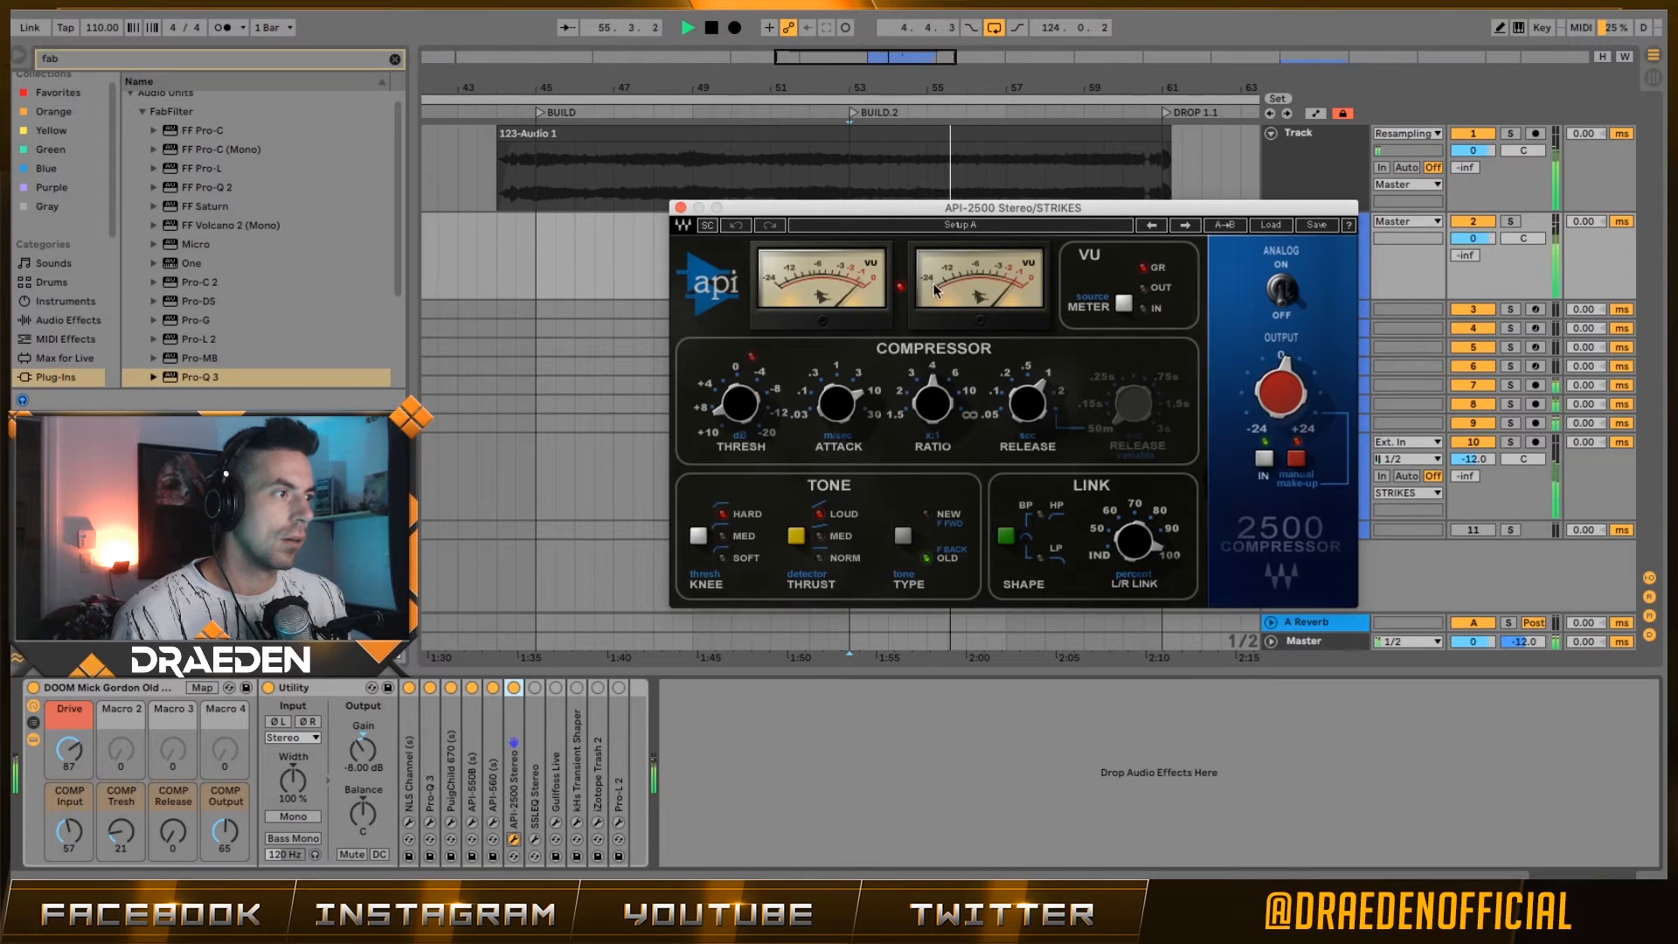
{"action": "key", "text": "space"}
- Set the API-560's output to -1.0 dB and close its window
{"action": "left_click", "coordinate": [493, 823]}
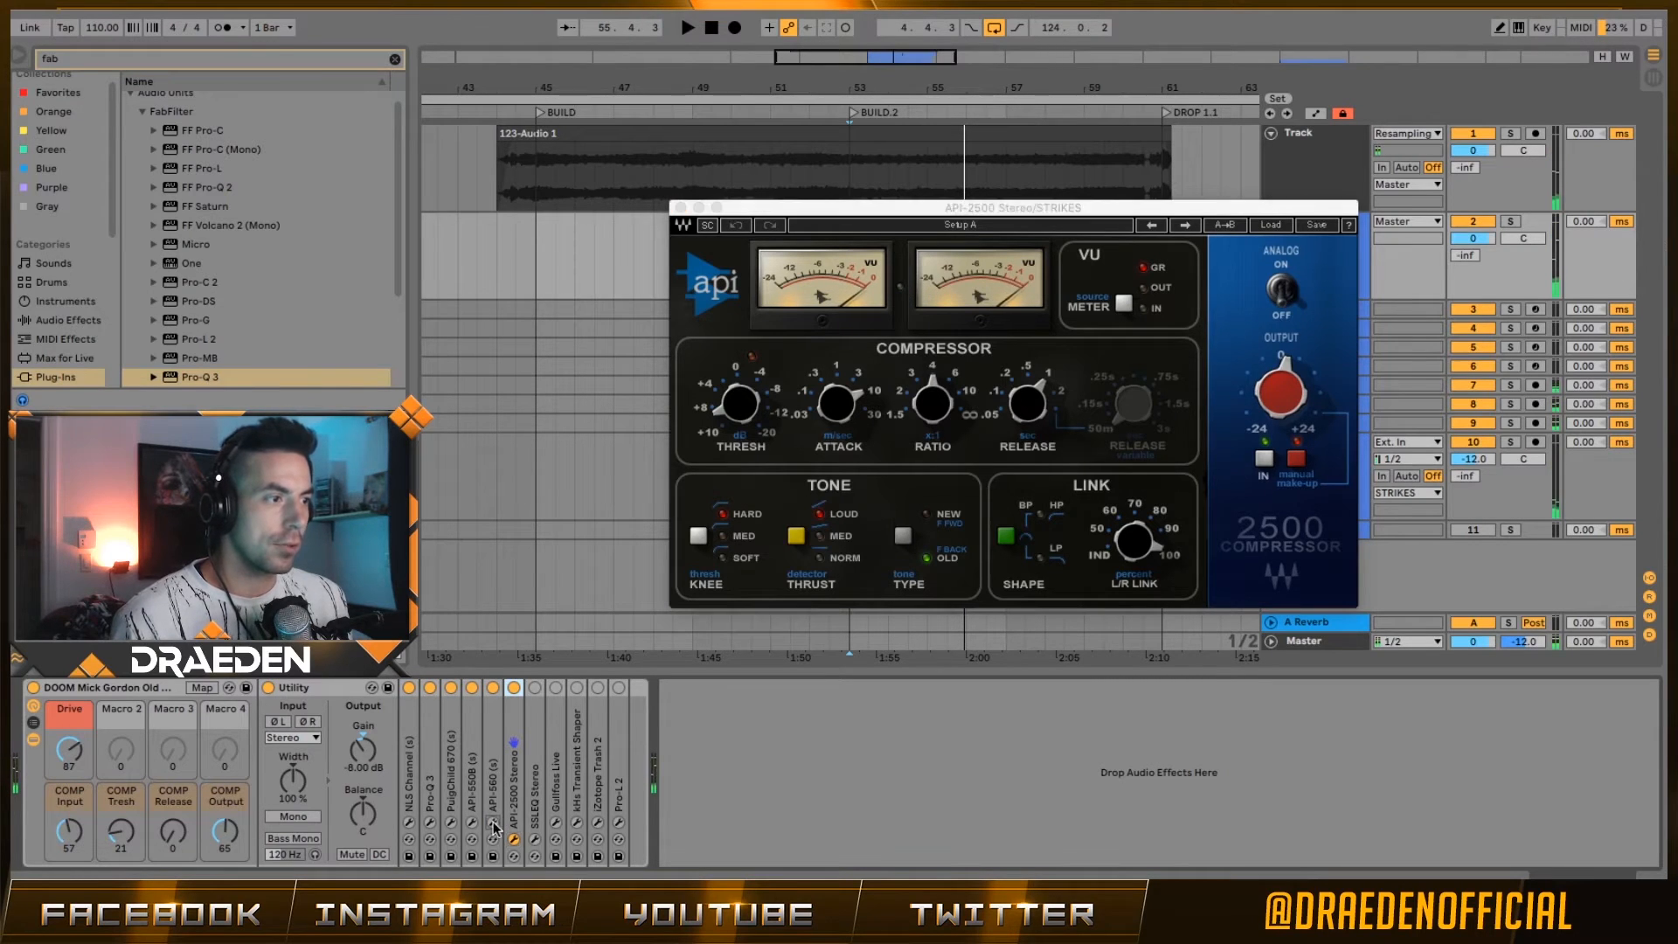
{"action": "left_click", "coordinate": [1110, 481]}
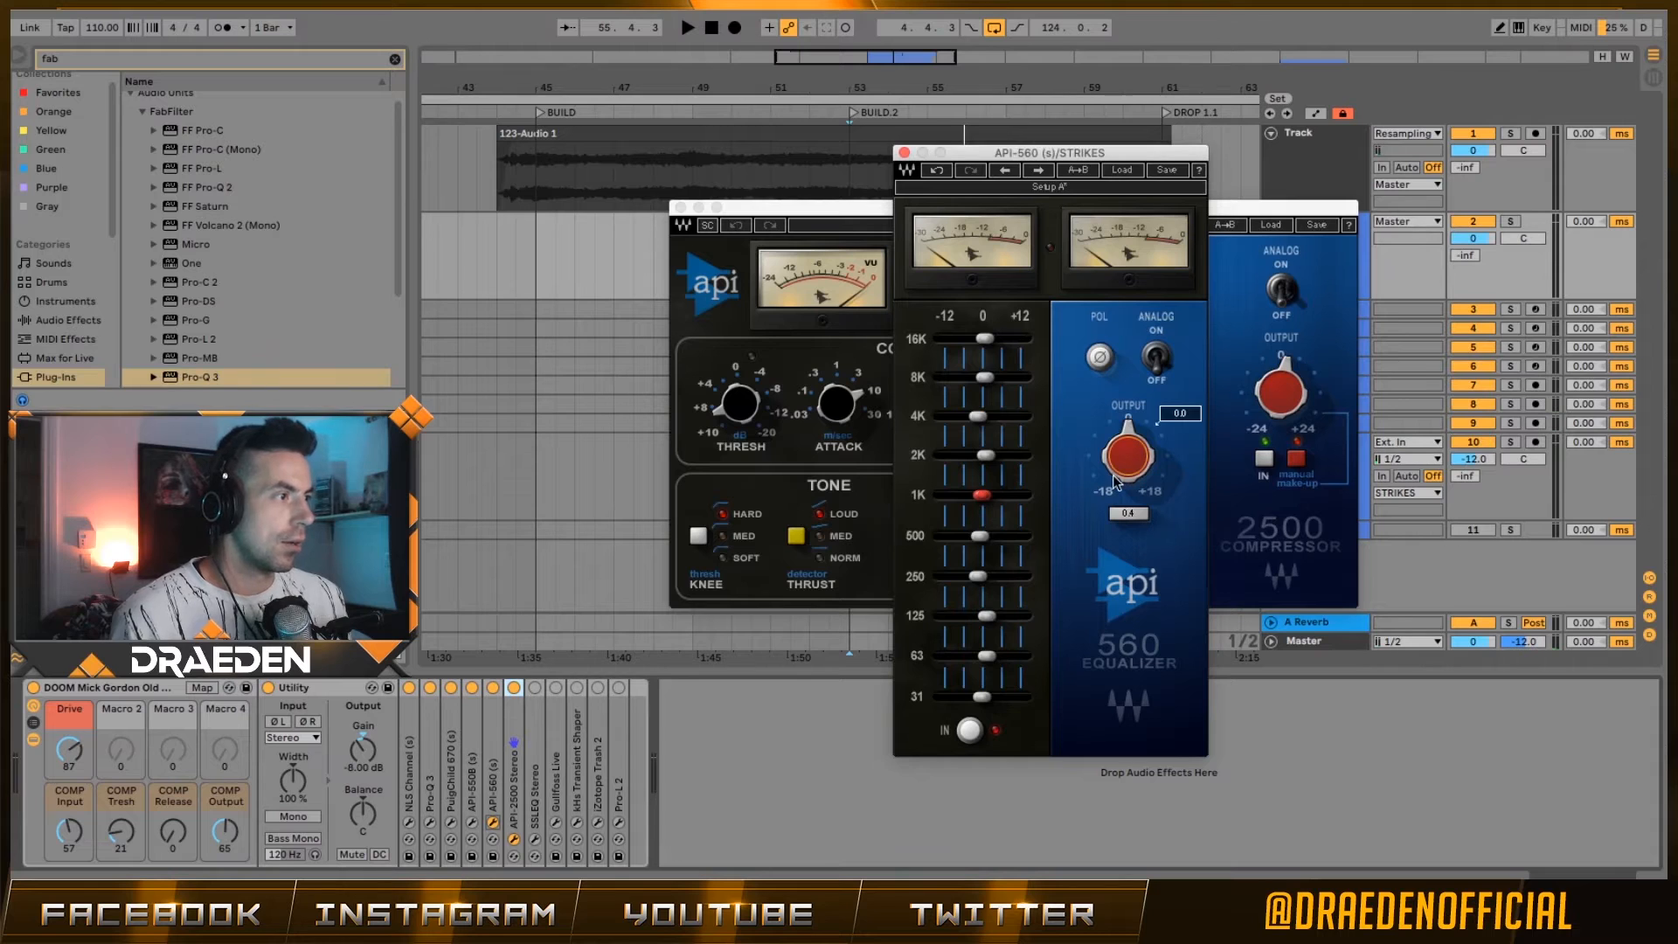
{"action": "type", "text": "-1"}
{"action": "key", "text": "Return"}
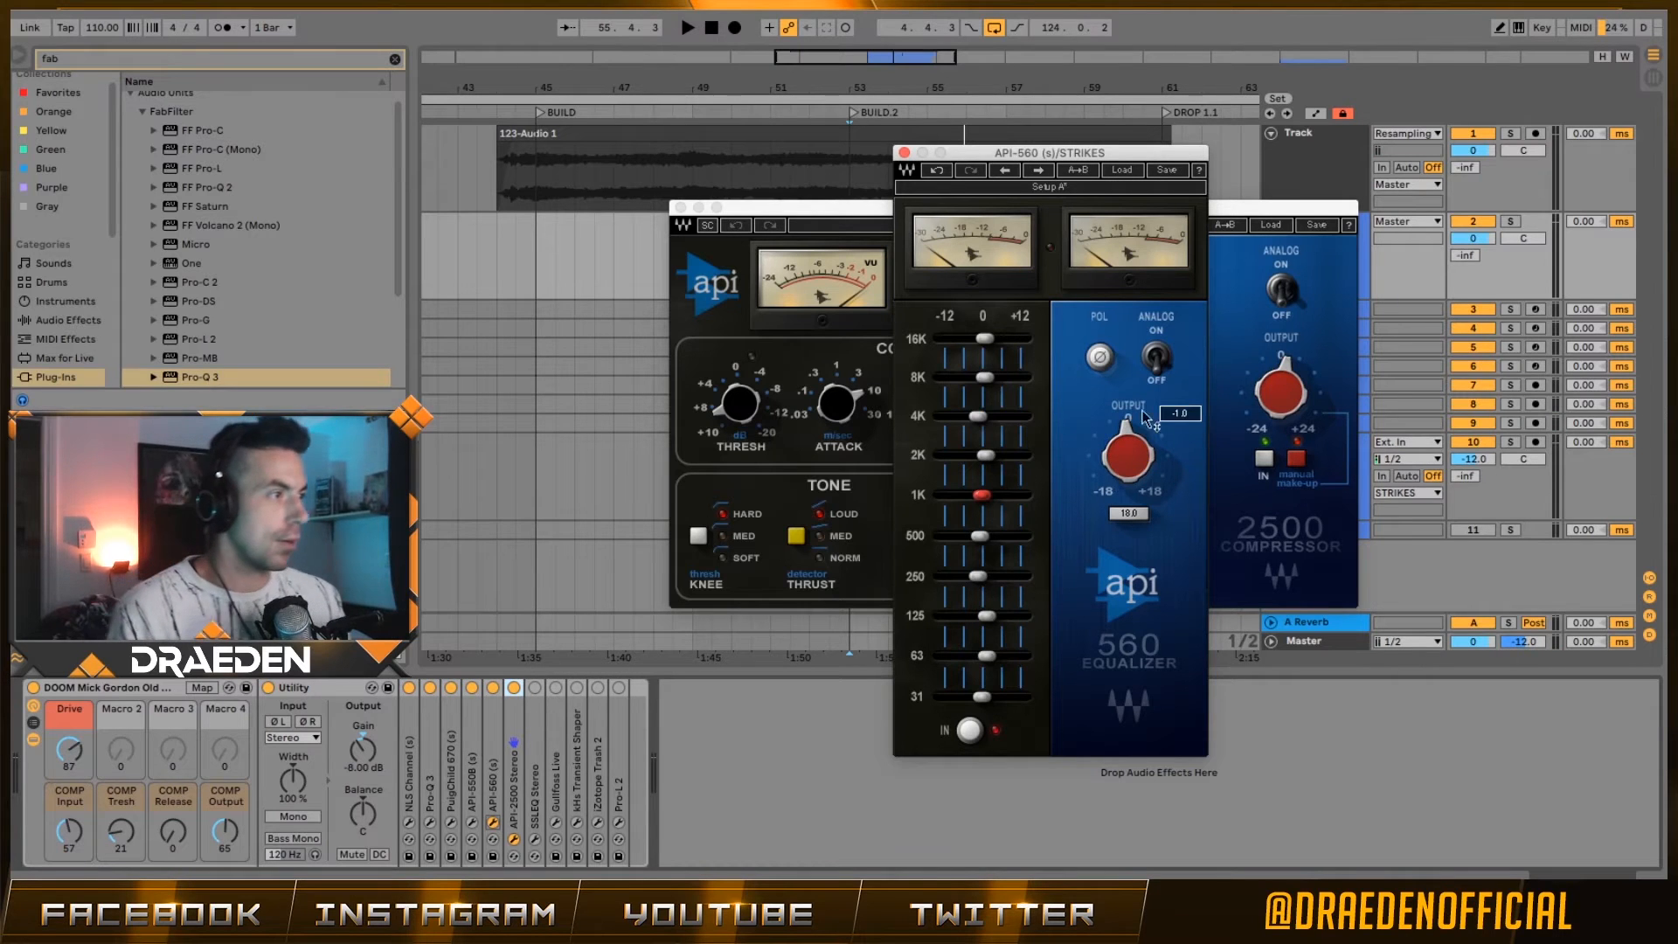
{"action": "left_click", "coordinate": [904, 153]}
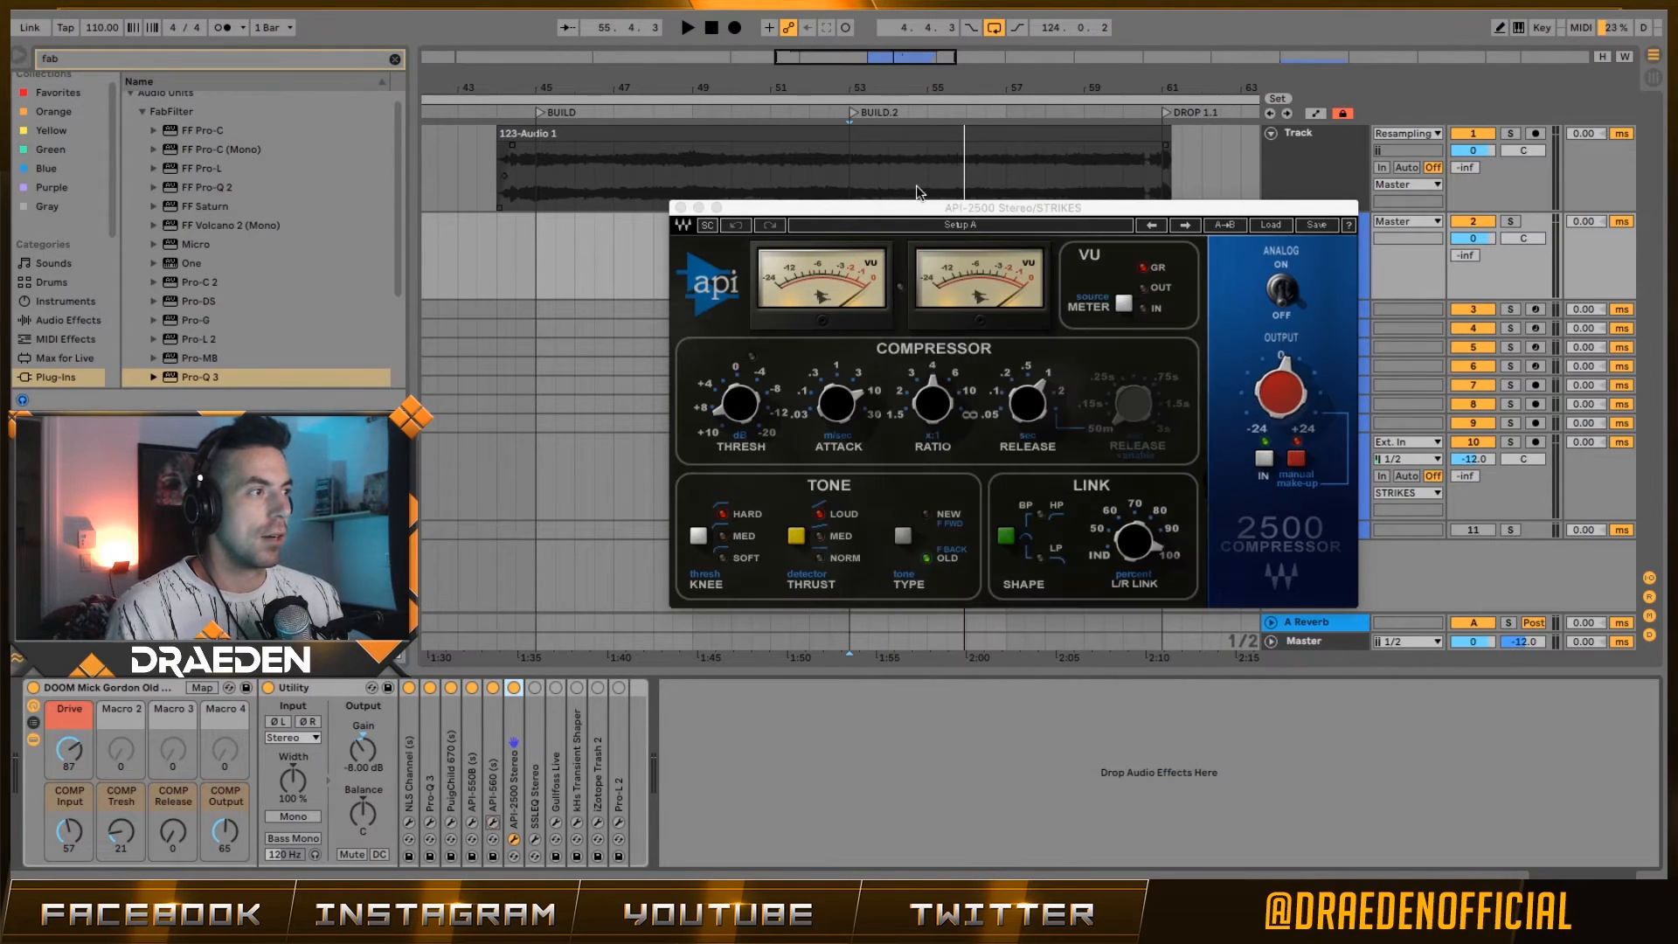
- Listen to the full mix with the API-2500 active and bypassed, stop playback, and solo STRIKES
{"action": "left_click_drag", "start_coordinate": [916, 208], "coordinate": [893, 196]}
{"action": "key", "text": "space"}
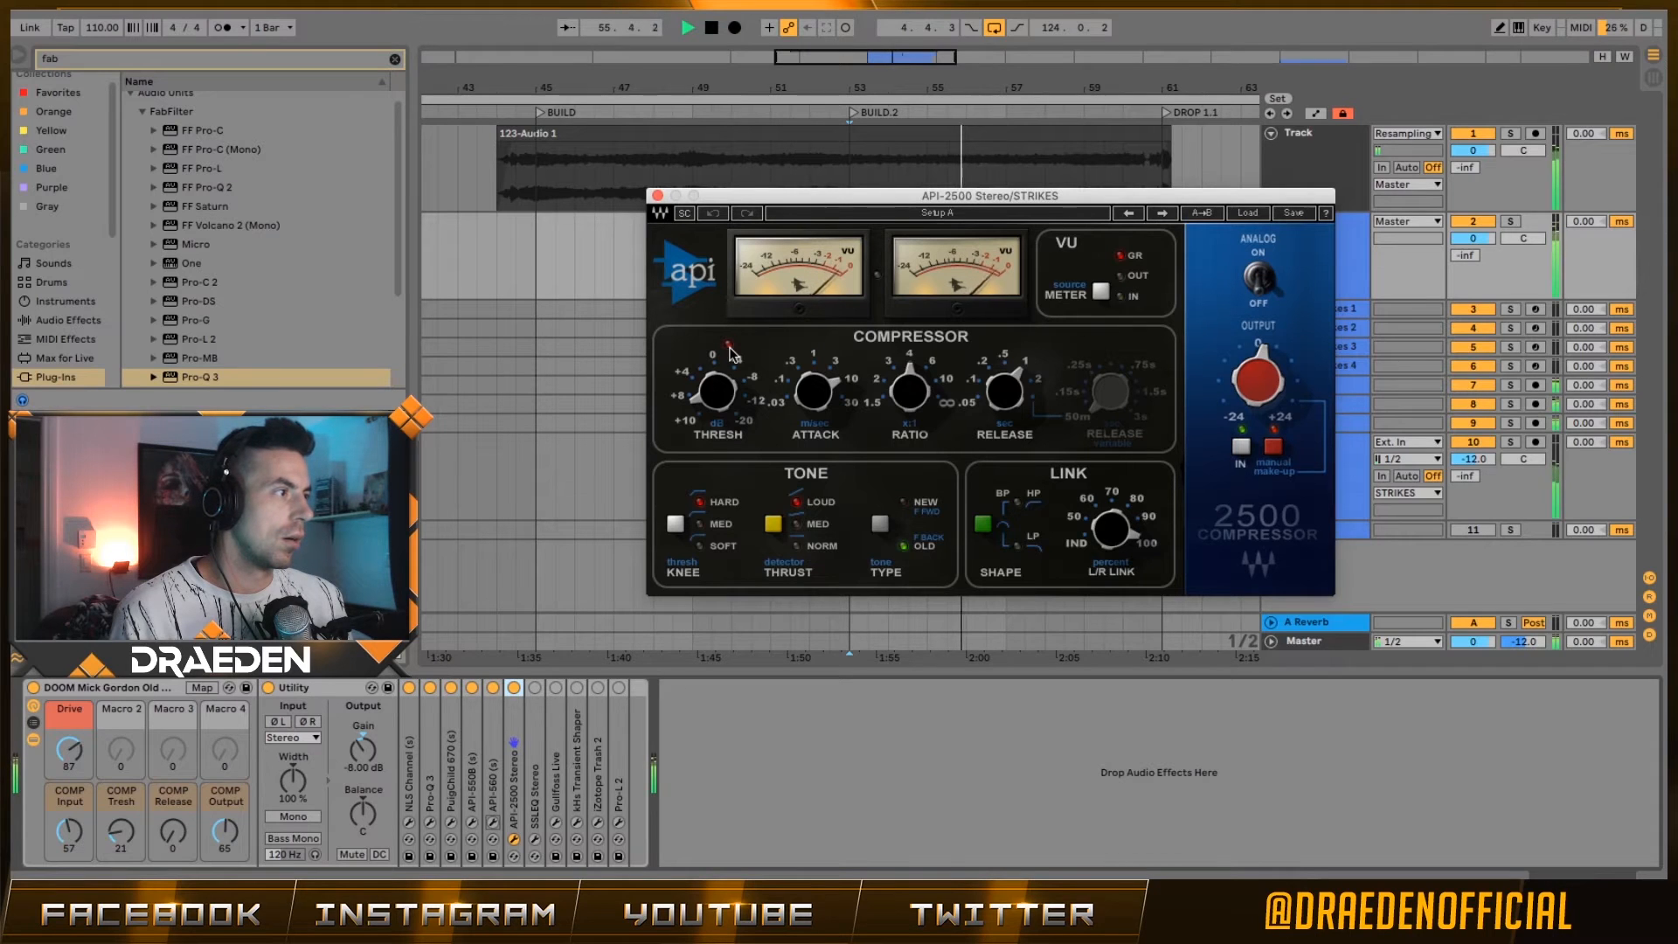
{"action": "left_click", "coordinate": [514, 688]}
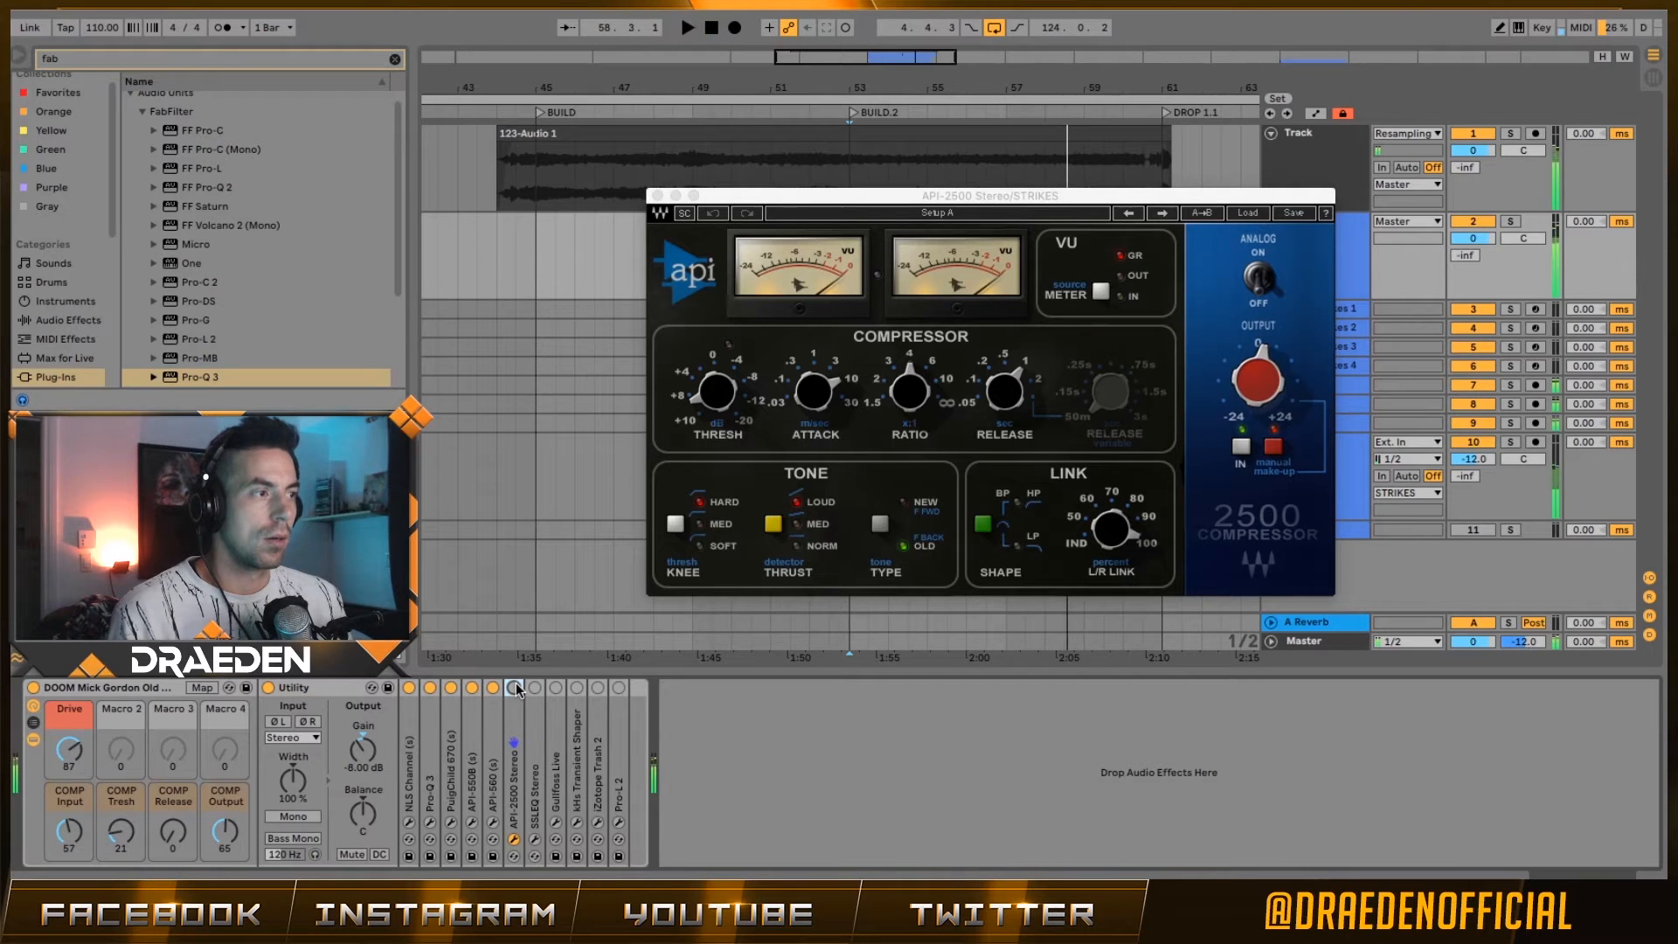
{"action": "key", "text": "space"}
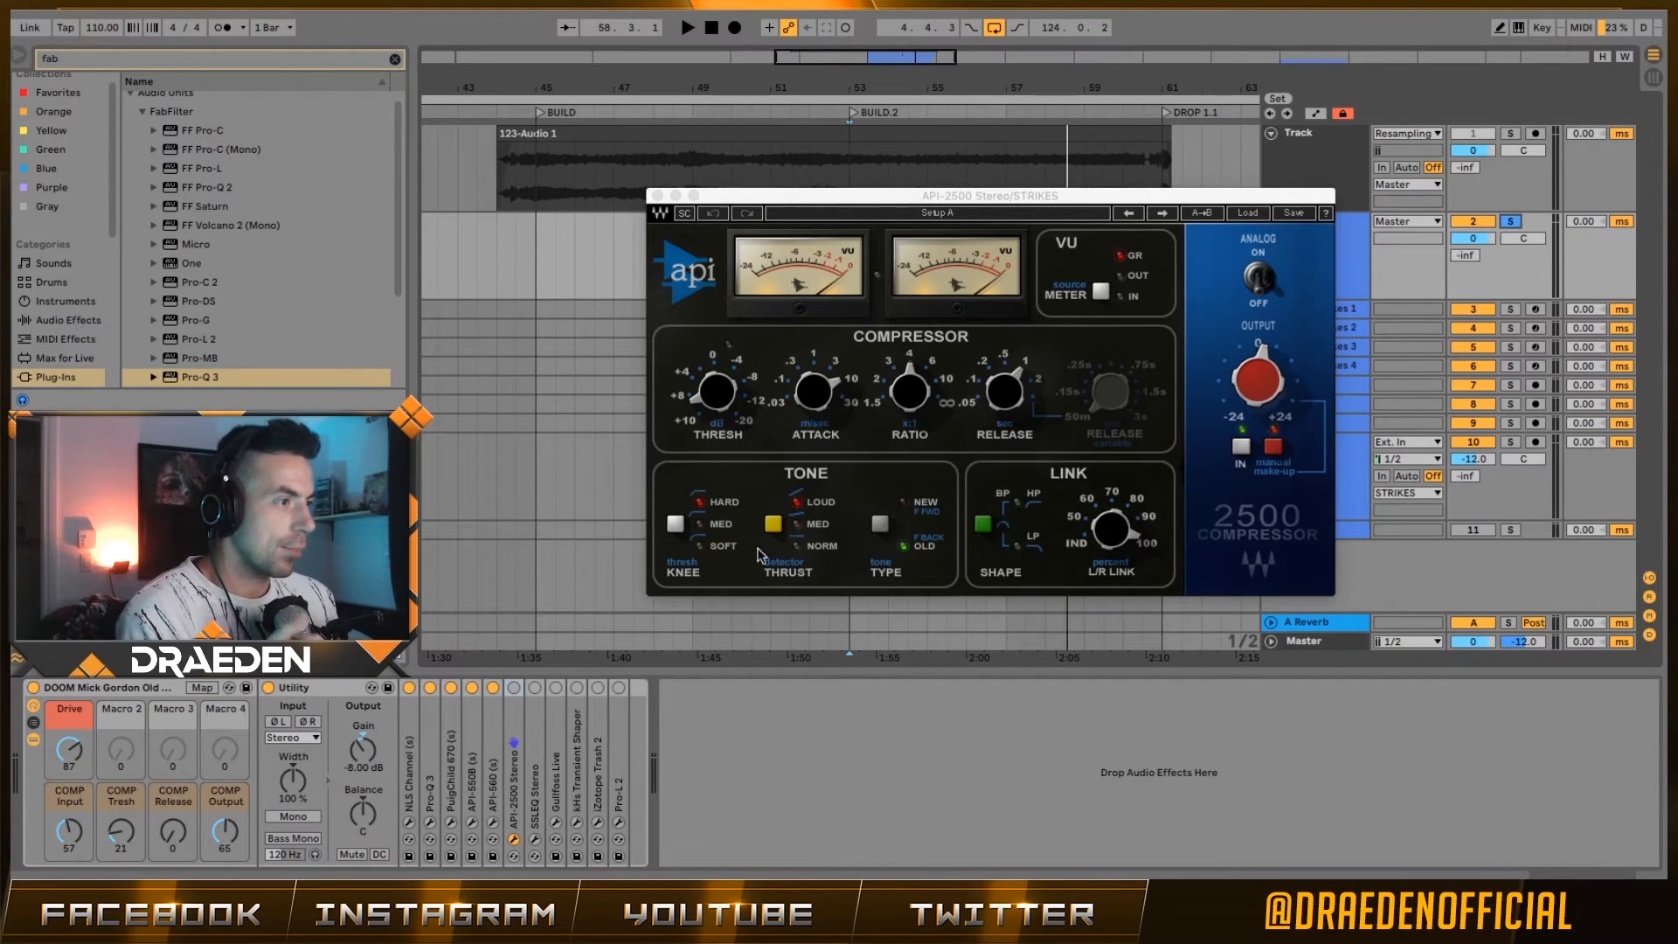
- Toggle the API-2500's analog switch and audition the soloed STRIKES group with the compressor bypassed and active
{"action": "left_click", "coordinate": [711, 475]}
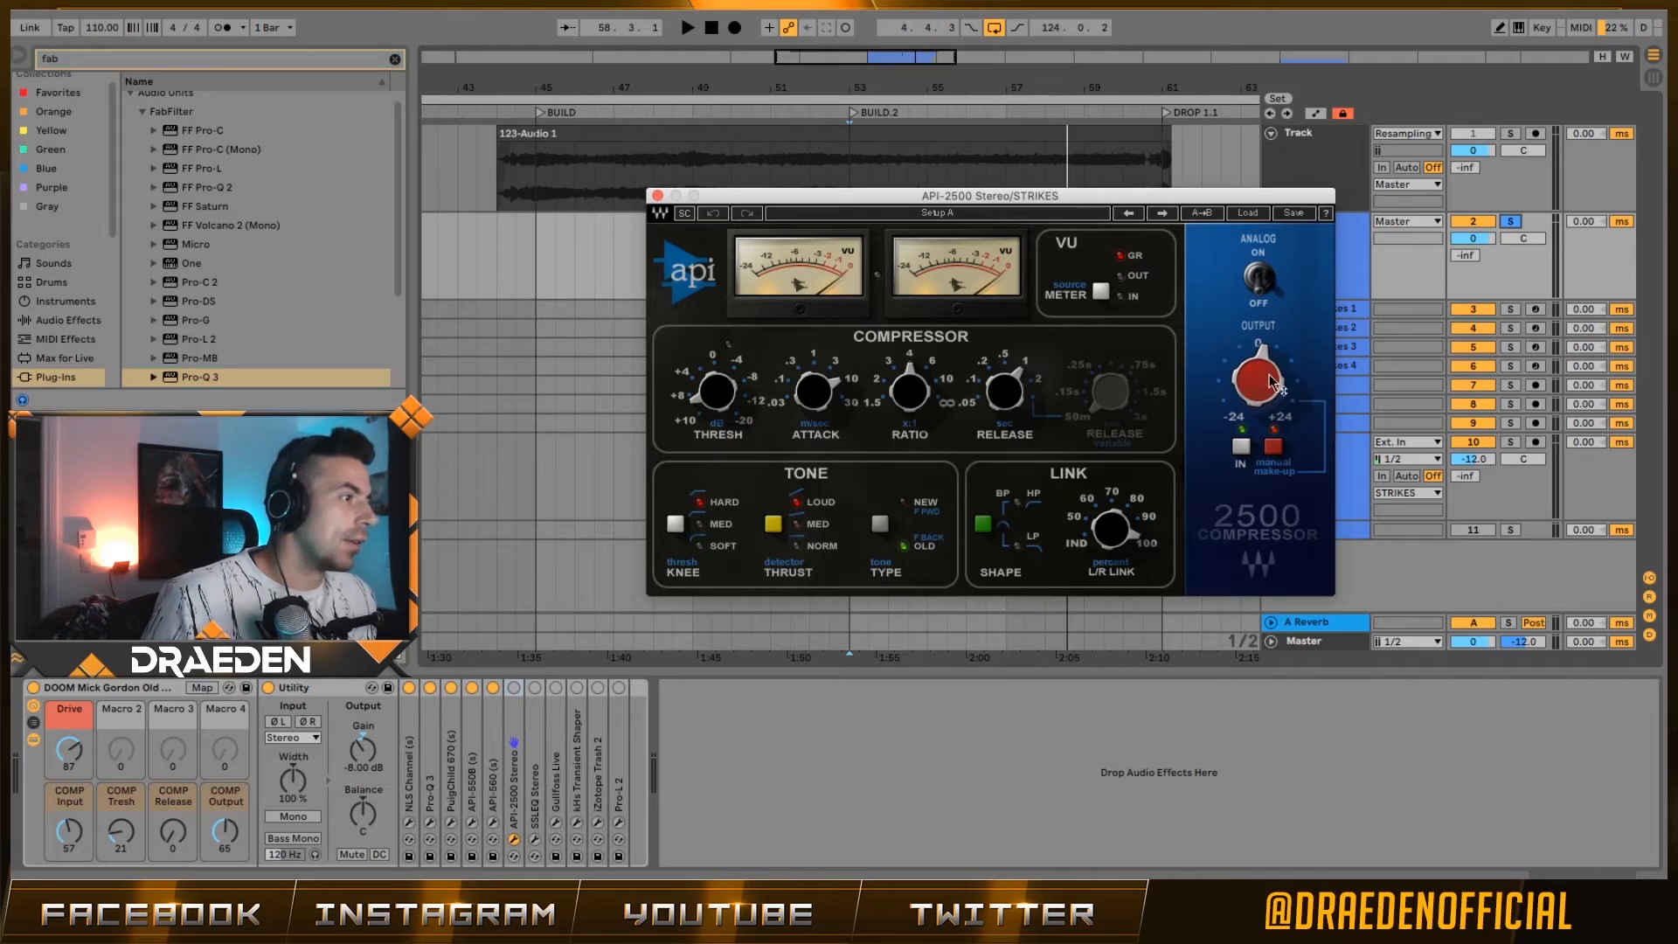
{"action": "left_click", "coordinate": [1266, 281]}
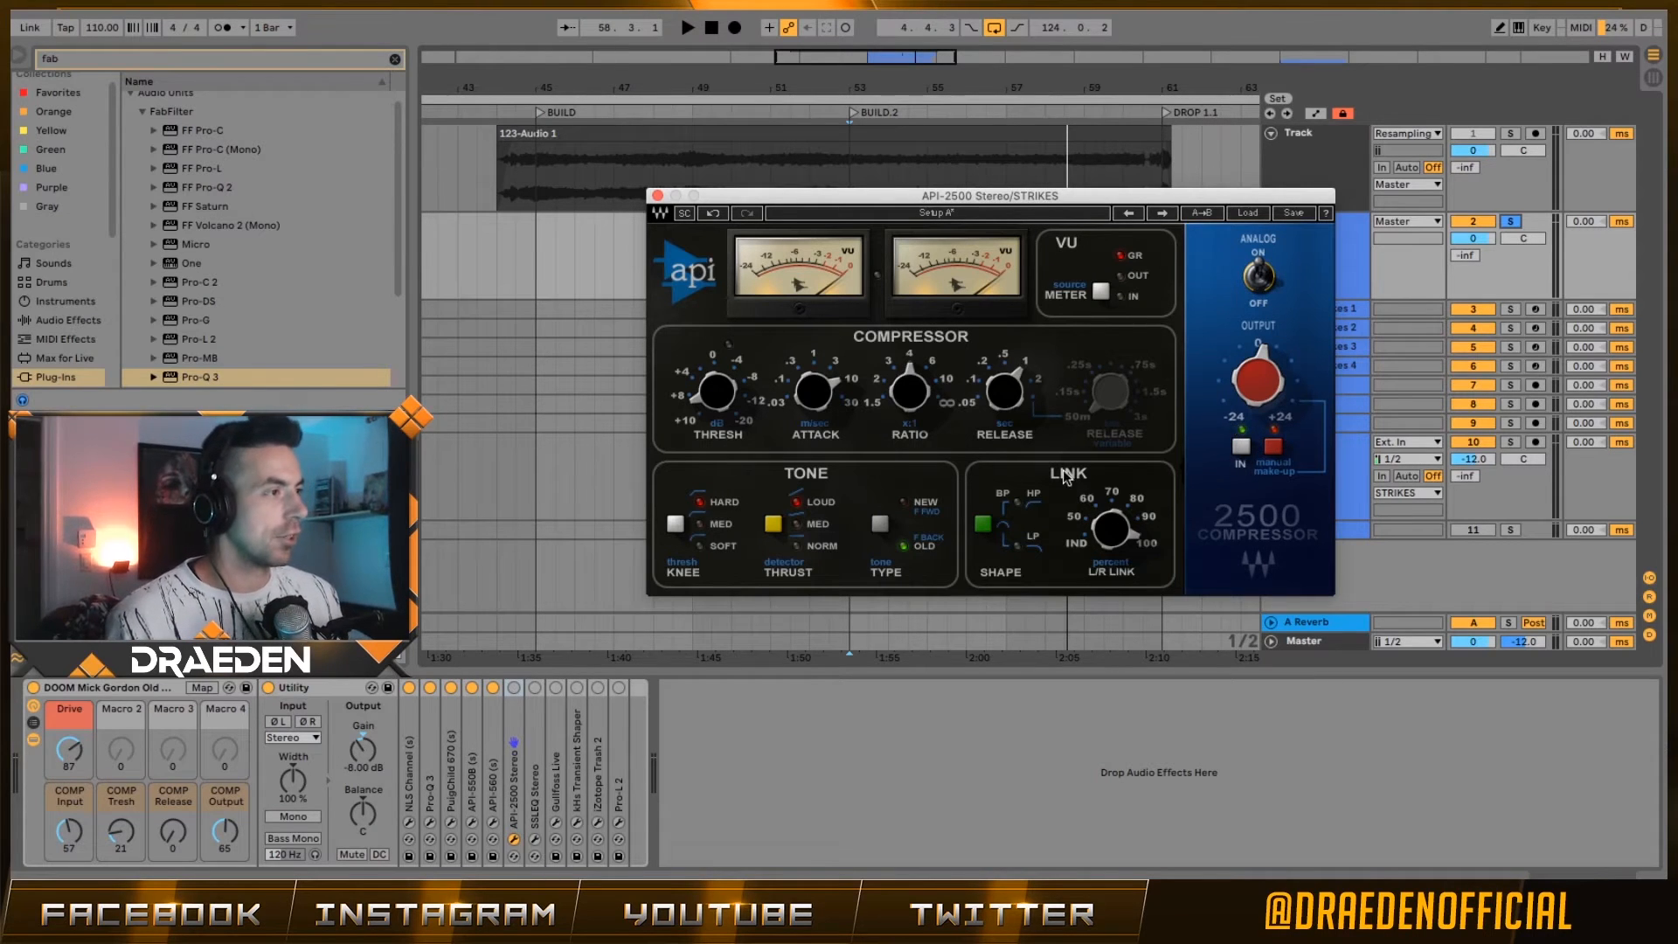
{"action": "key", "text": "space"}
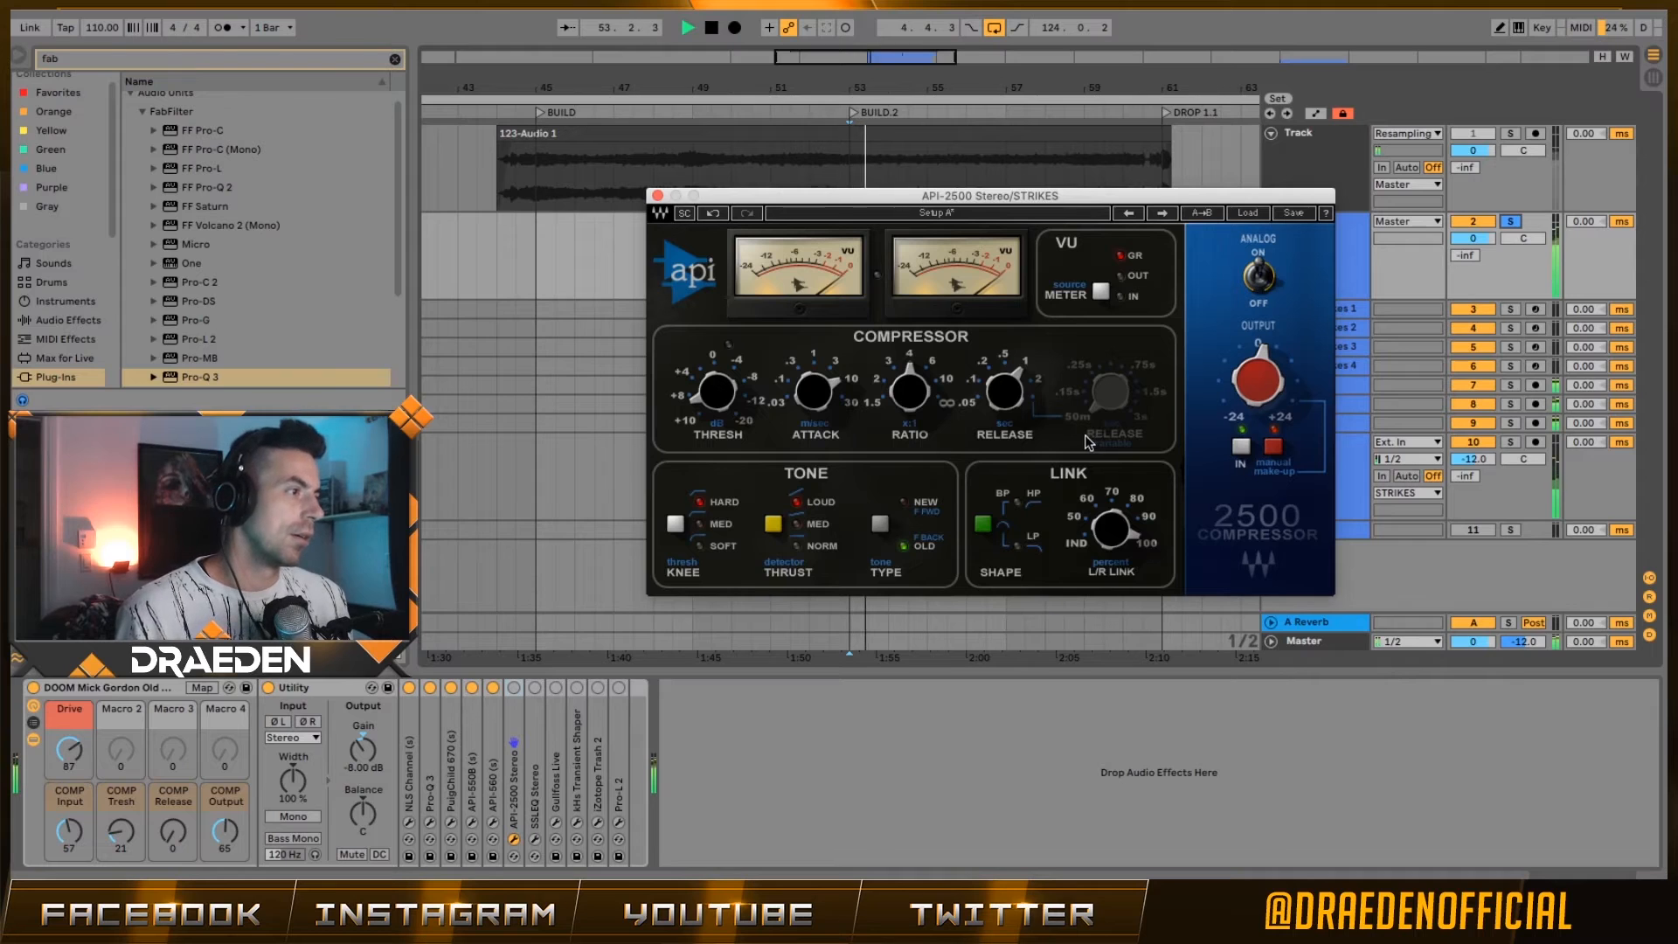
{"action": "left_click", "coordinate": [516, 687]}
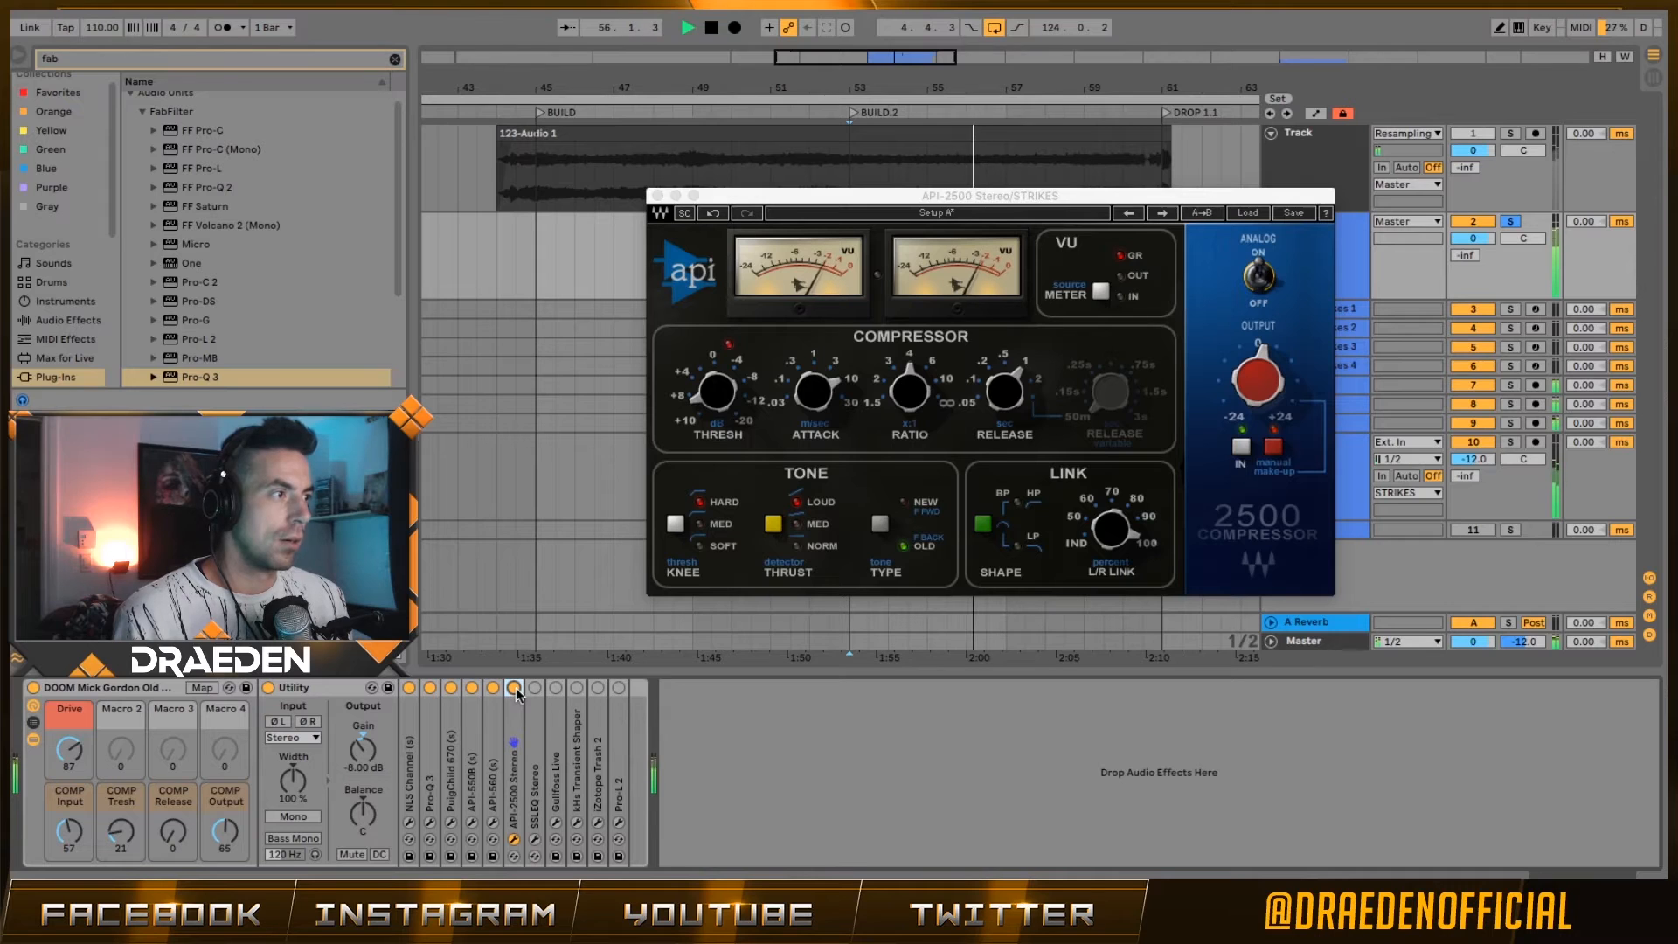
{"action": "key", "text": "space"}
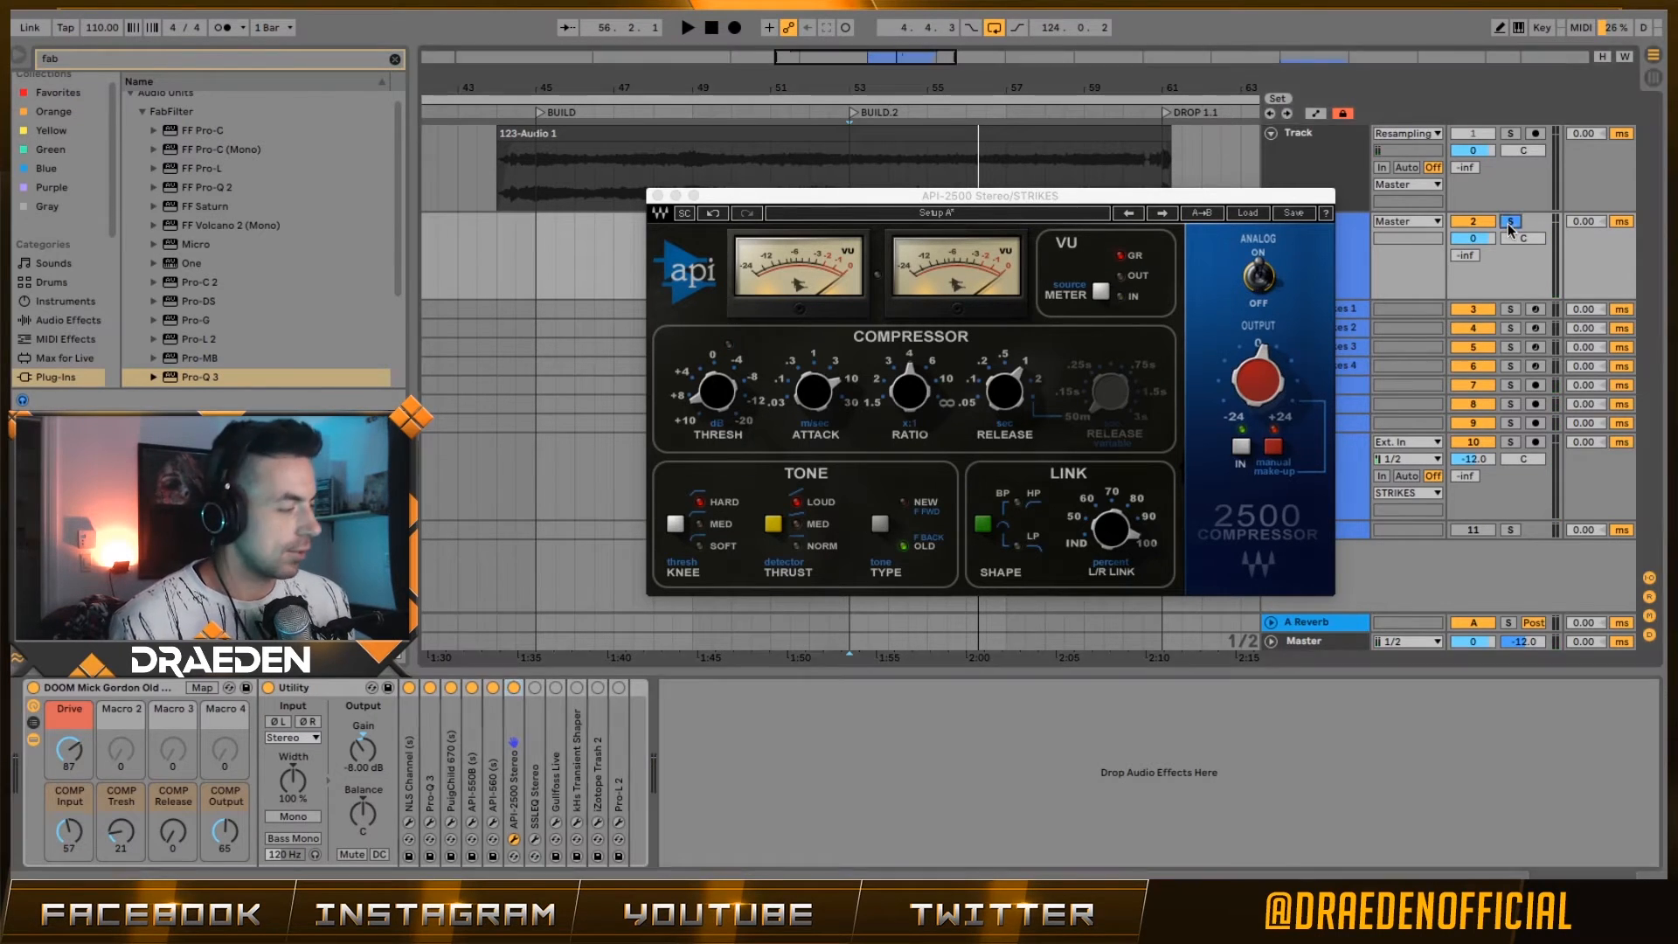
- Unsolo STRIKES and compare the API-2500 bypassed and active in the full mix, leaving it switched on
{"action": "left_click", "coordinate": [1511, 222]}
{"action": "key", "text": "space"}
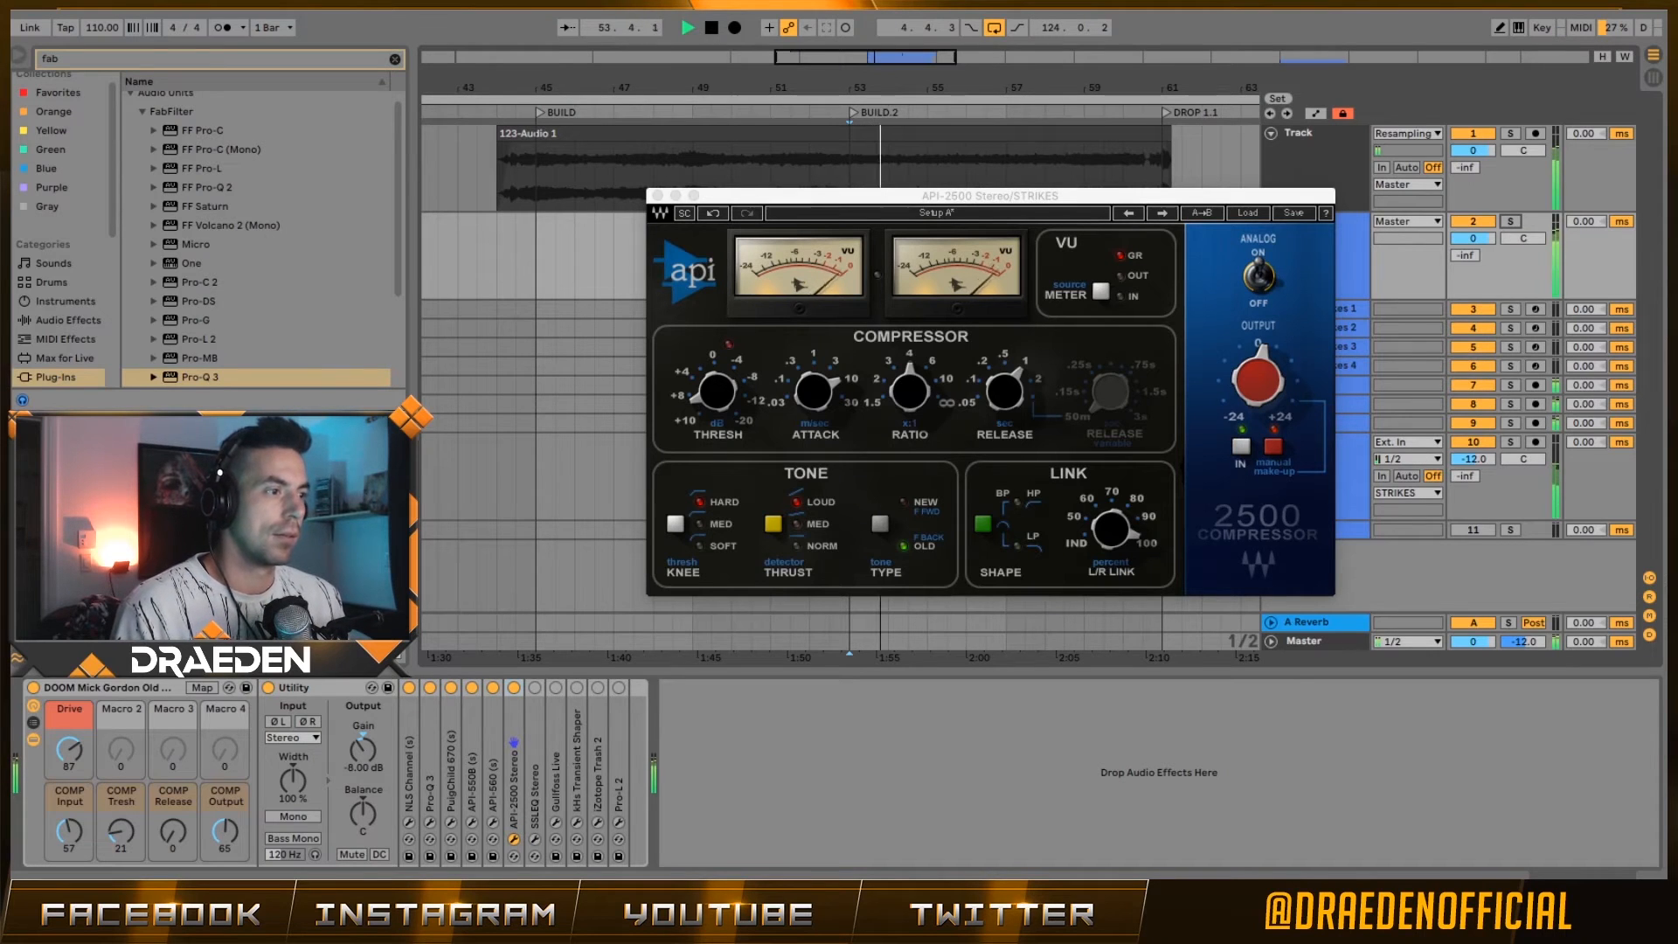
{"action": "left_click", "coordinate": [514, 688]}
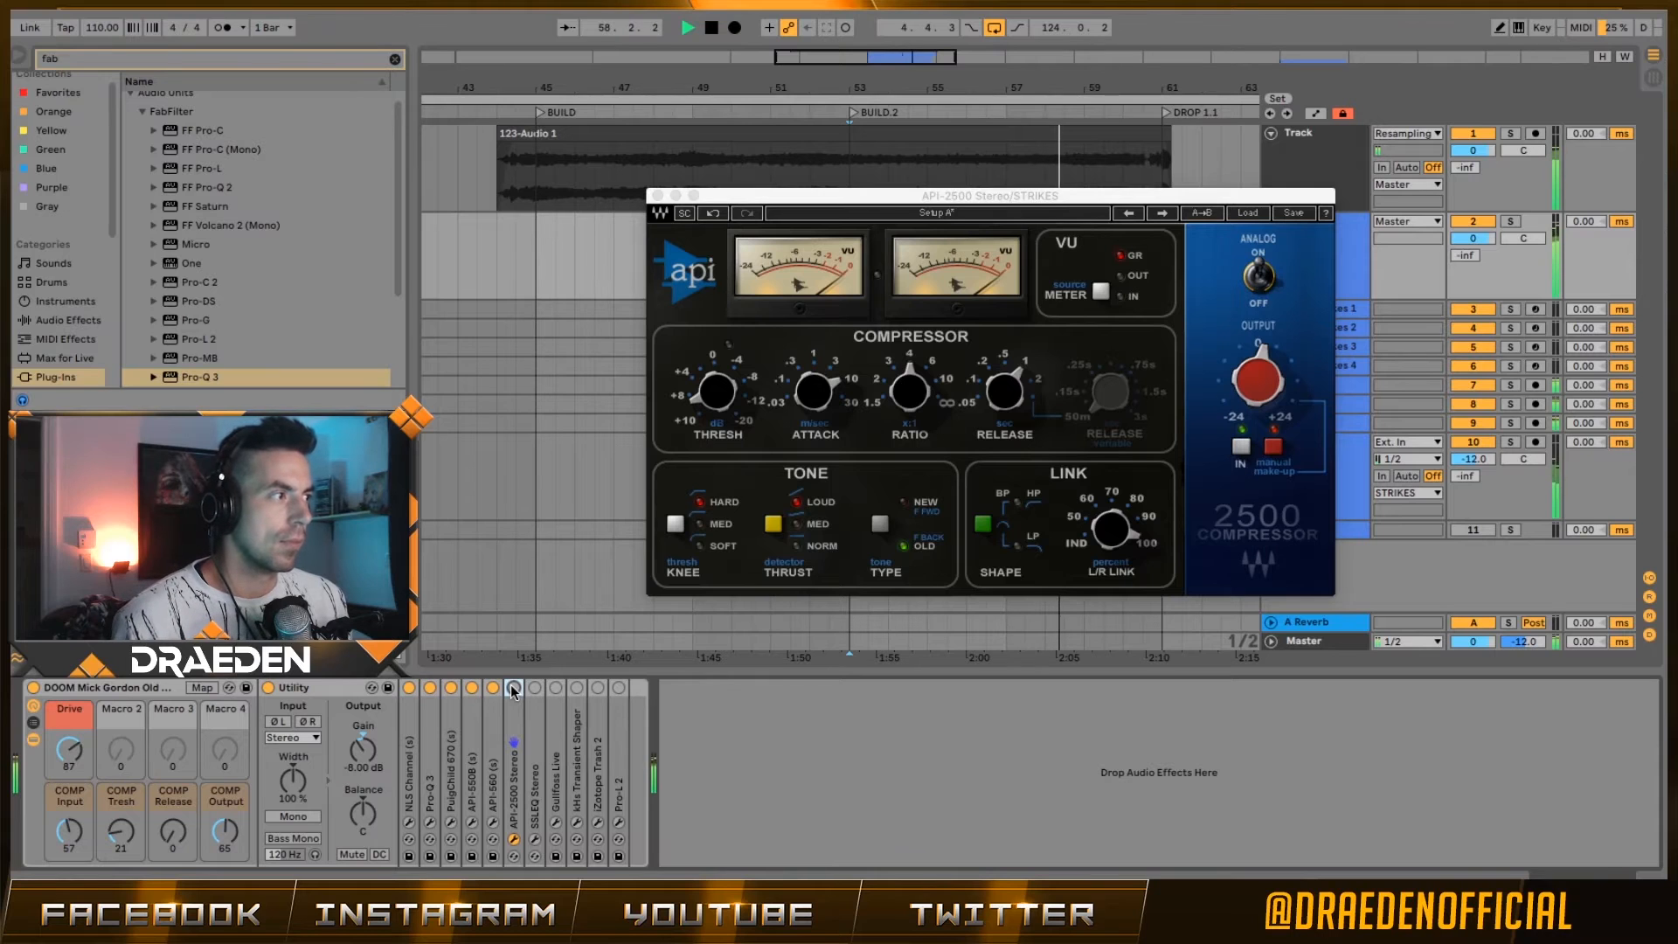
{"action": "key", "text": "space"}
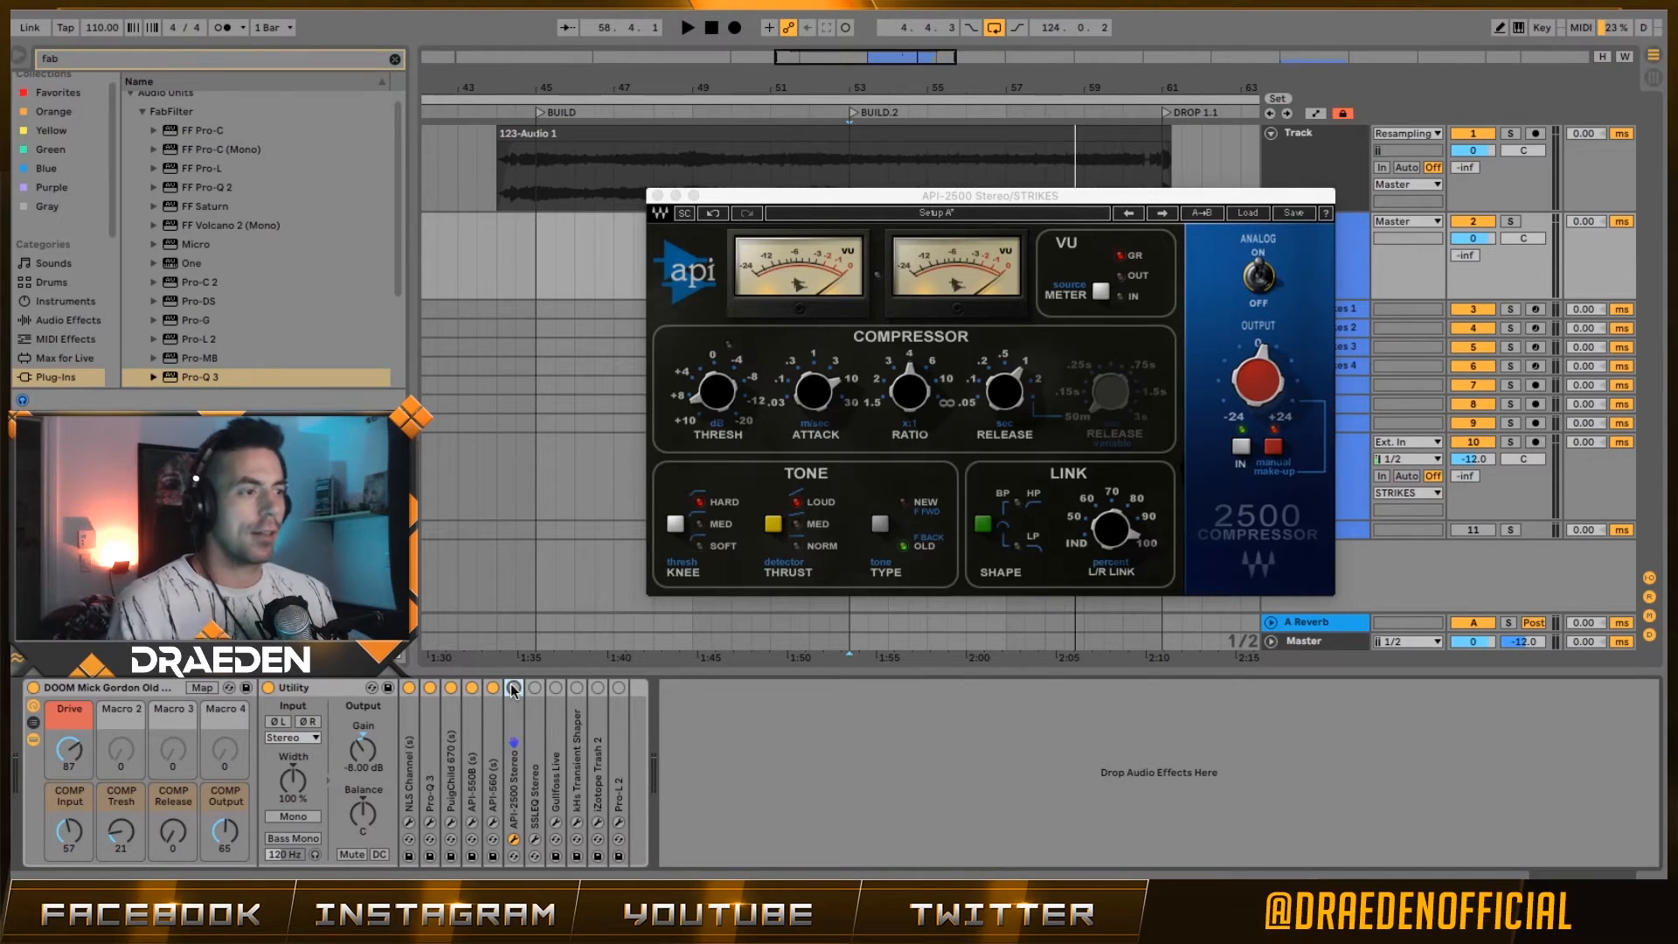
{"action": "key", "text": "space"}
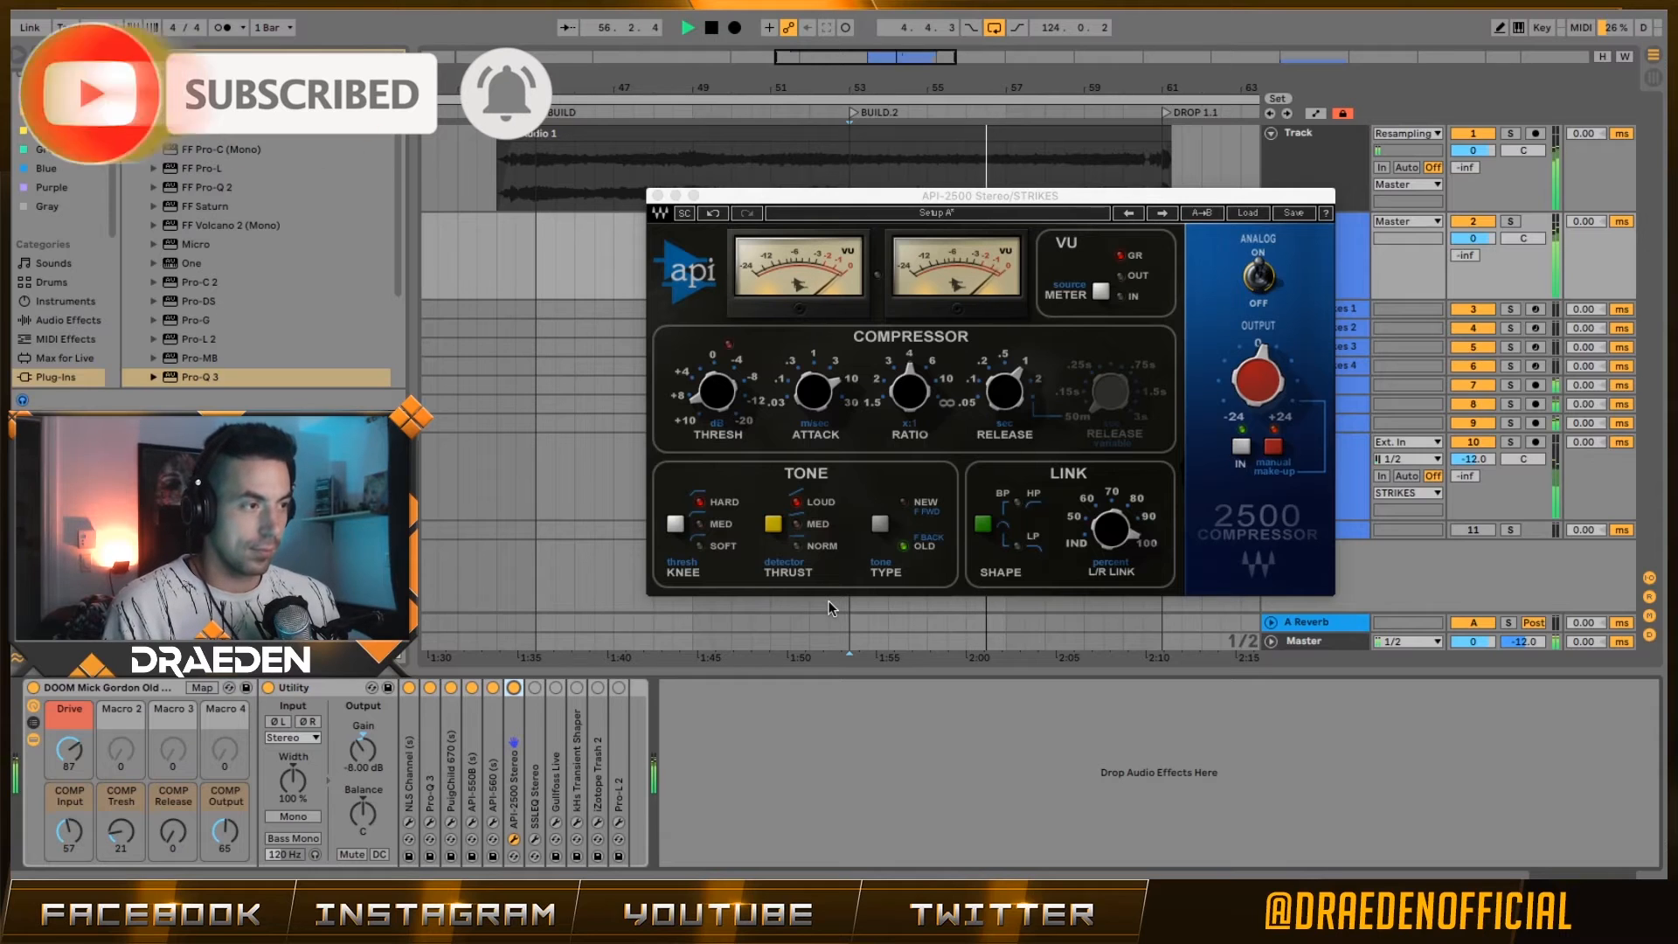
- Close the API-2500 window, set the Strikes 4 track volume to -16 dB, and listen to the mix
{"action": "left_click", "coordinate": [514, 839]}
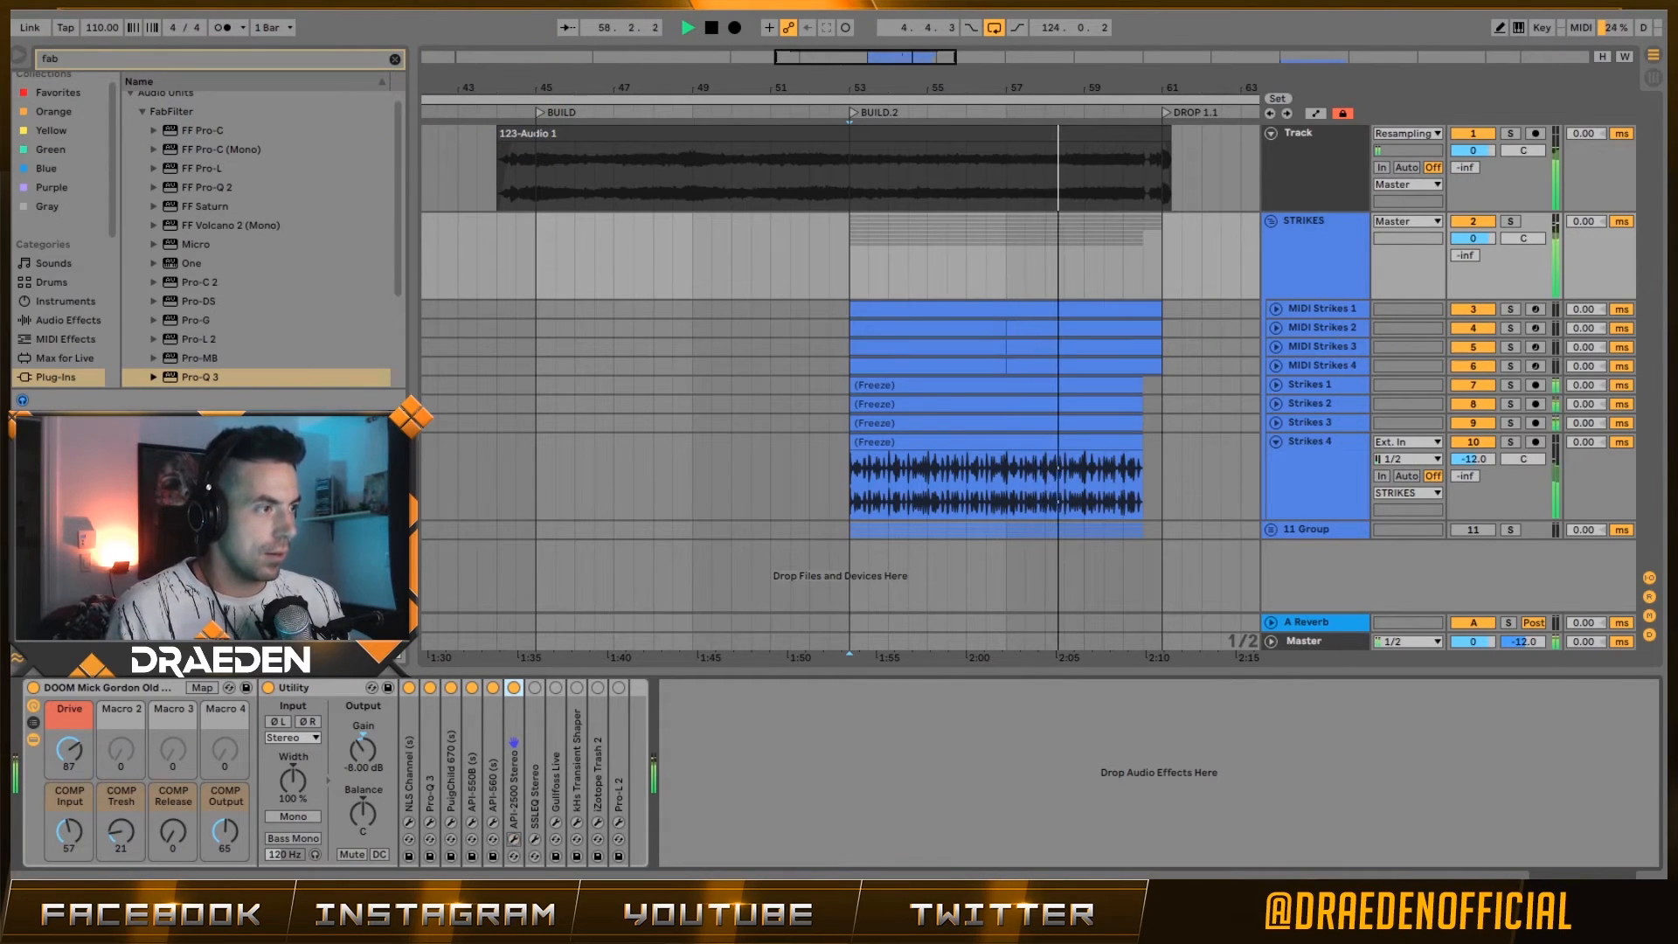
{"action": "key", "text": "space"}
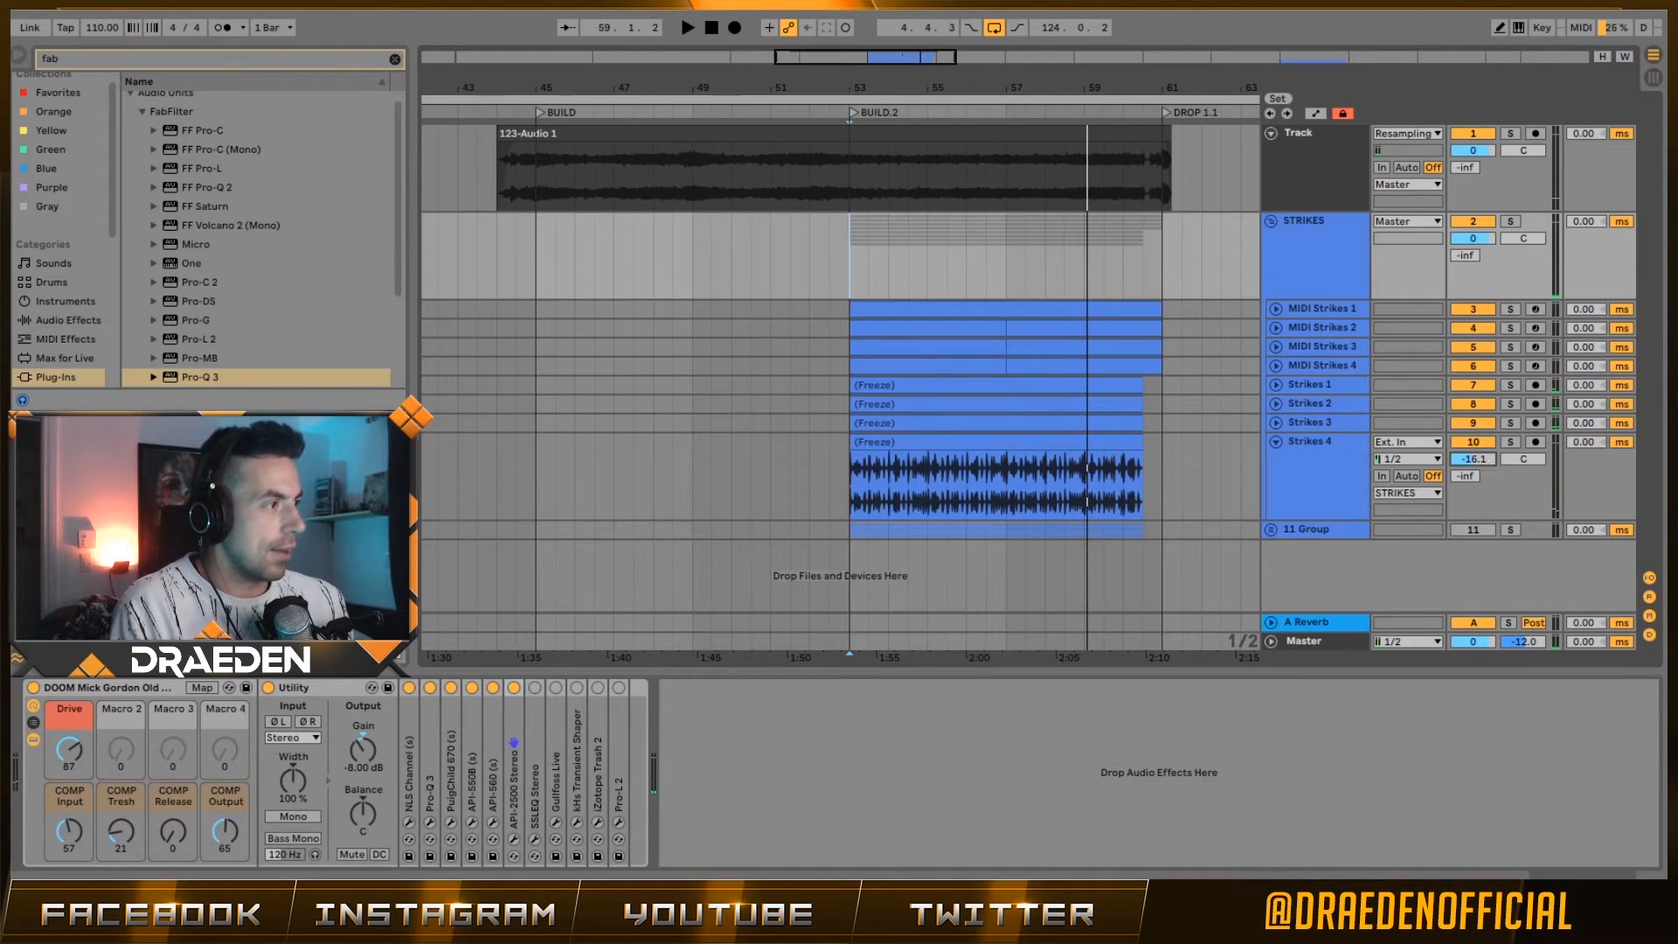
{"action": "left_click", "coordinate": [1490, 460]}
{"action": "type", "text": "-16"}
{"action": "key", "text": "Return"}
{"action": "key", "text": "space"}
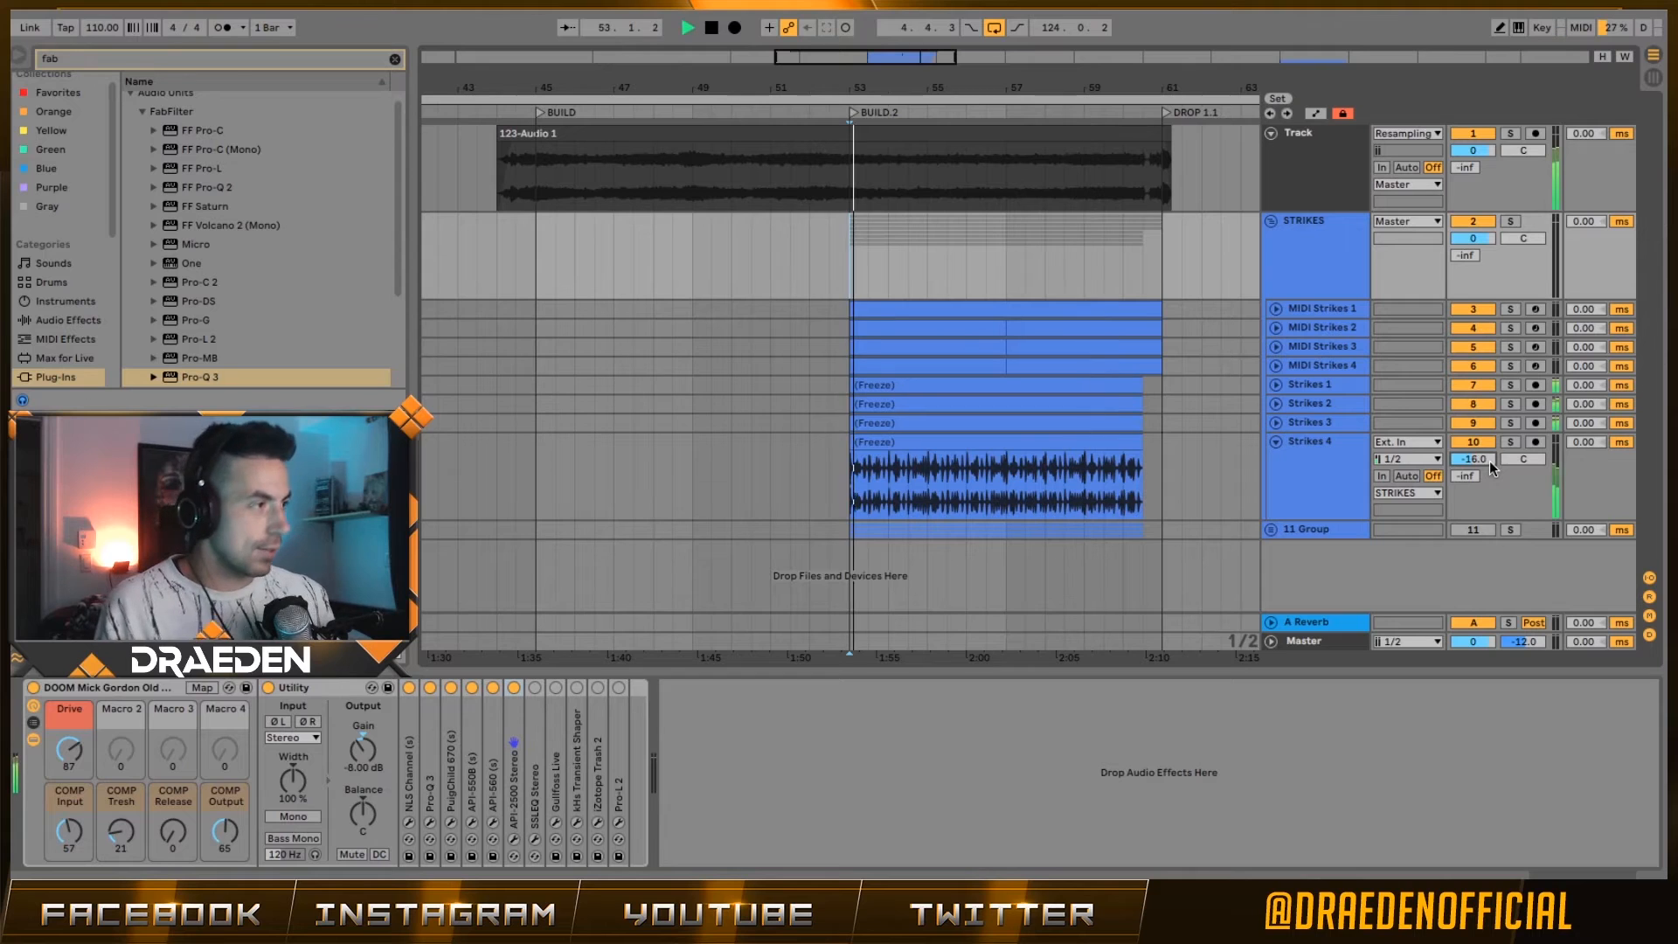
{"action": "left_click", "coordinate": [1344, 264]}
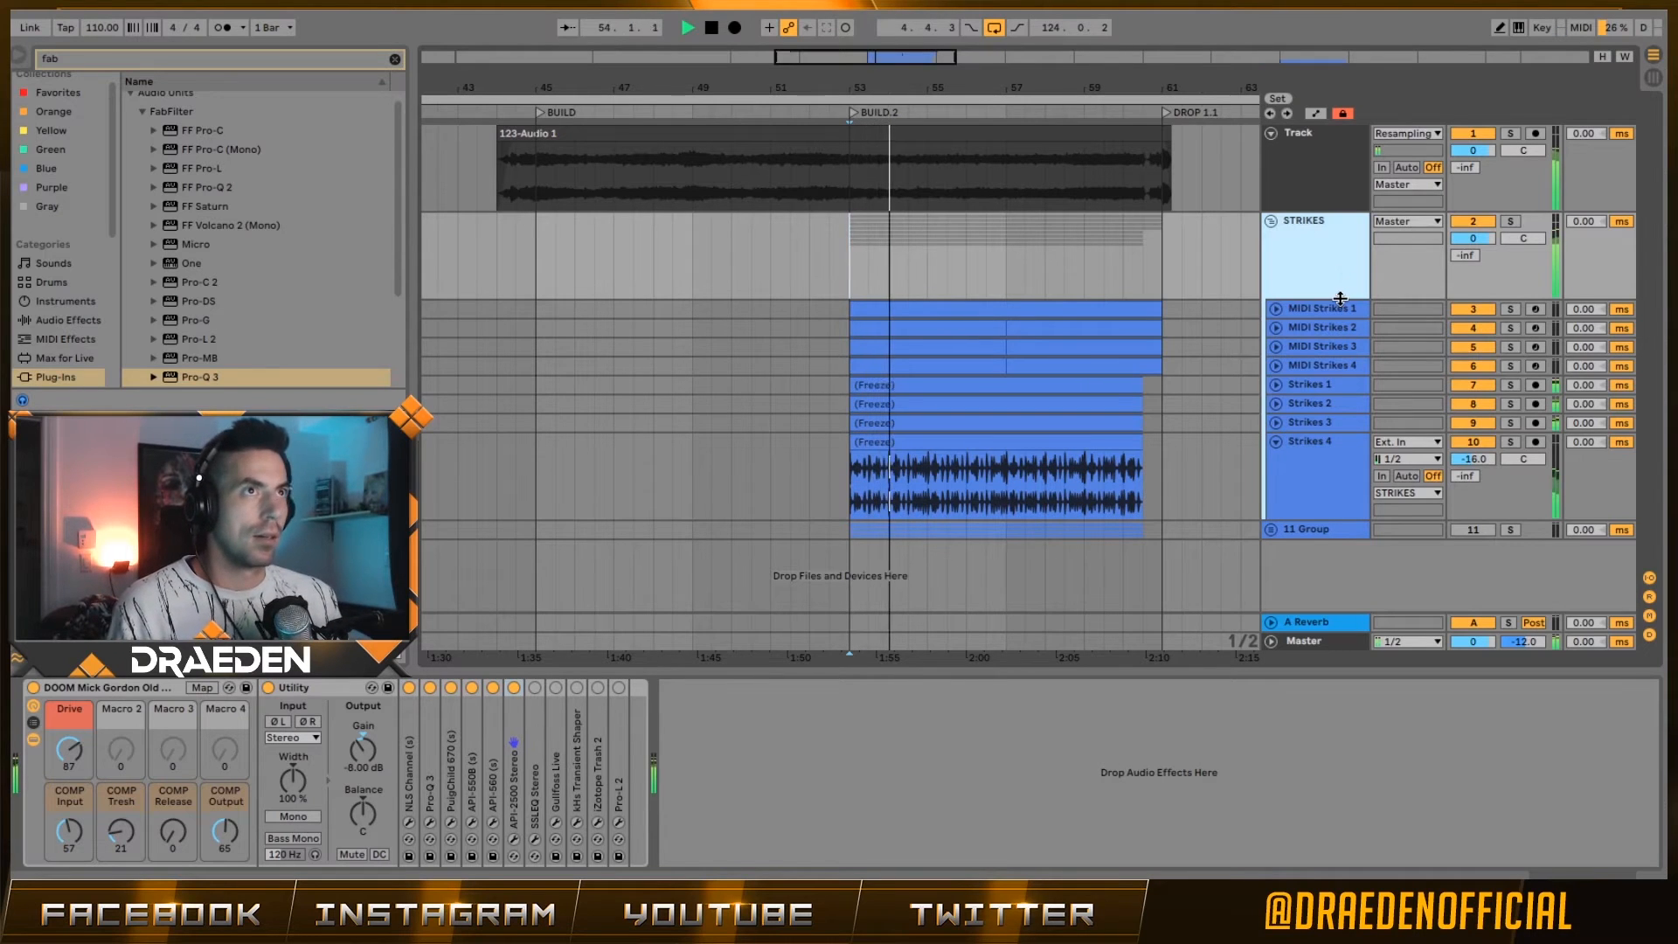
{"action": "left_click", "coordinate": [1474, 460]}
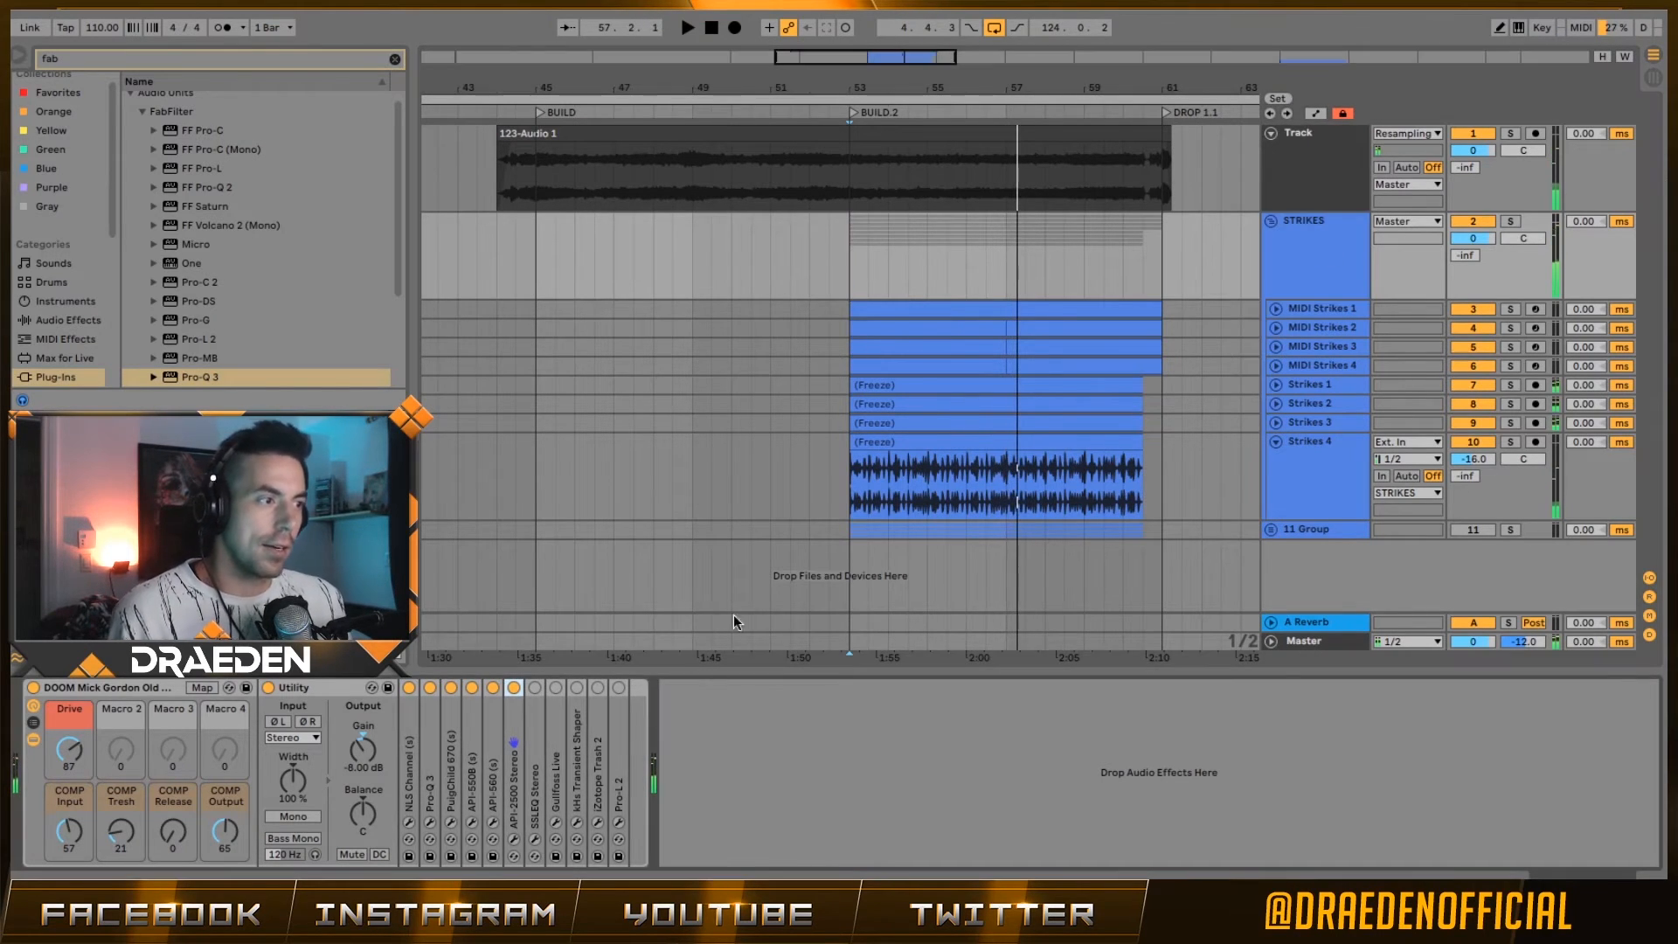
- Look over the SSLEQ Stereo settings, close its window, and switch the EQ on while the mix plays
{"action": "left_click", "coordinate": [535, 840]}
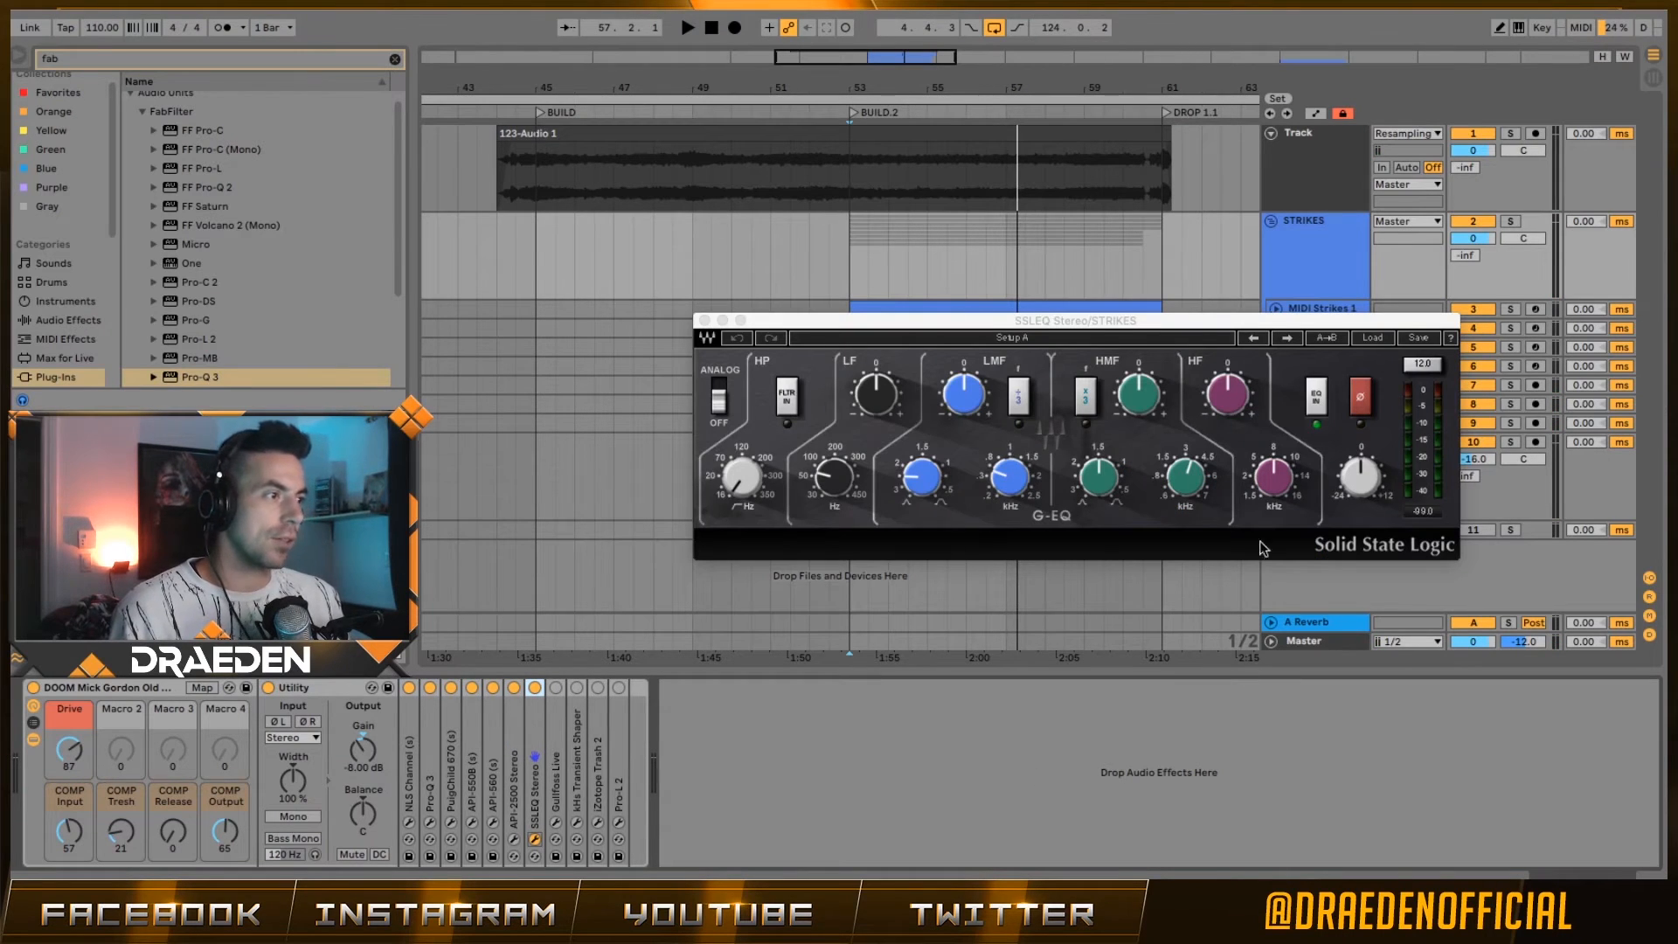
{"action": "left_click", "coordinate": [704, 321]}
{"action": "key", "text": "space"}
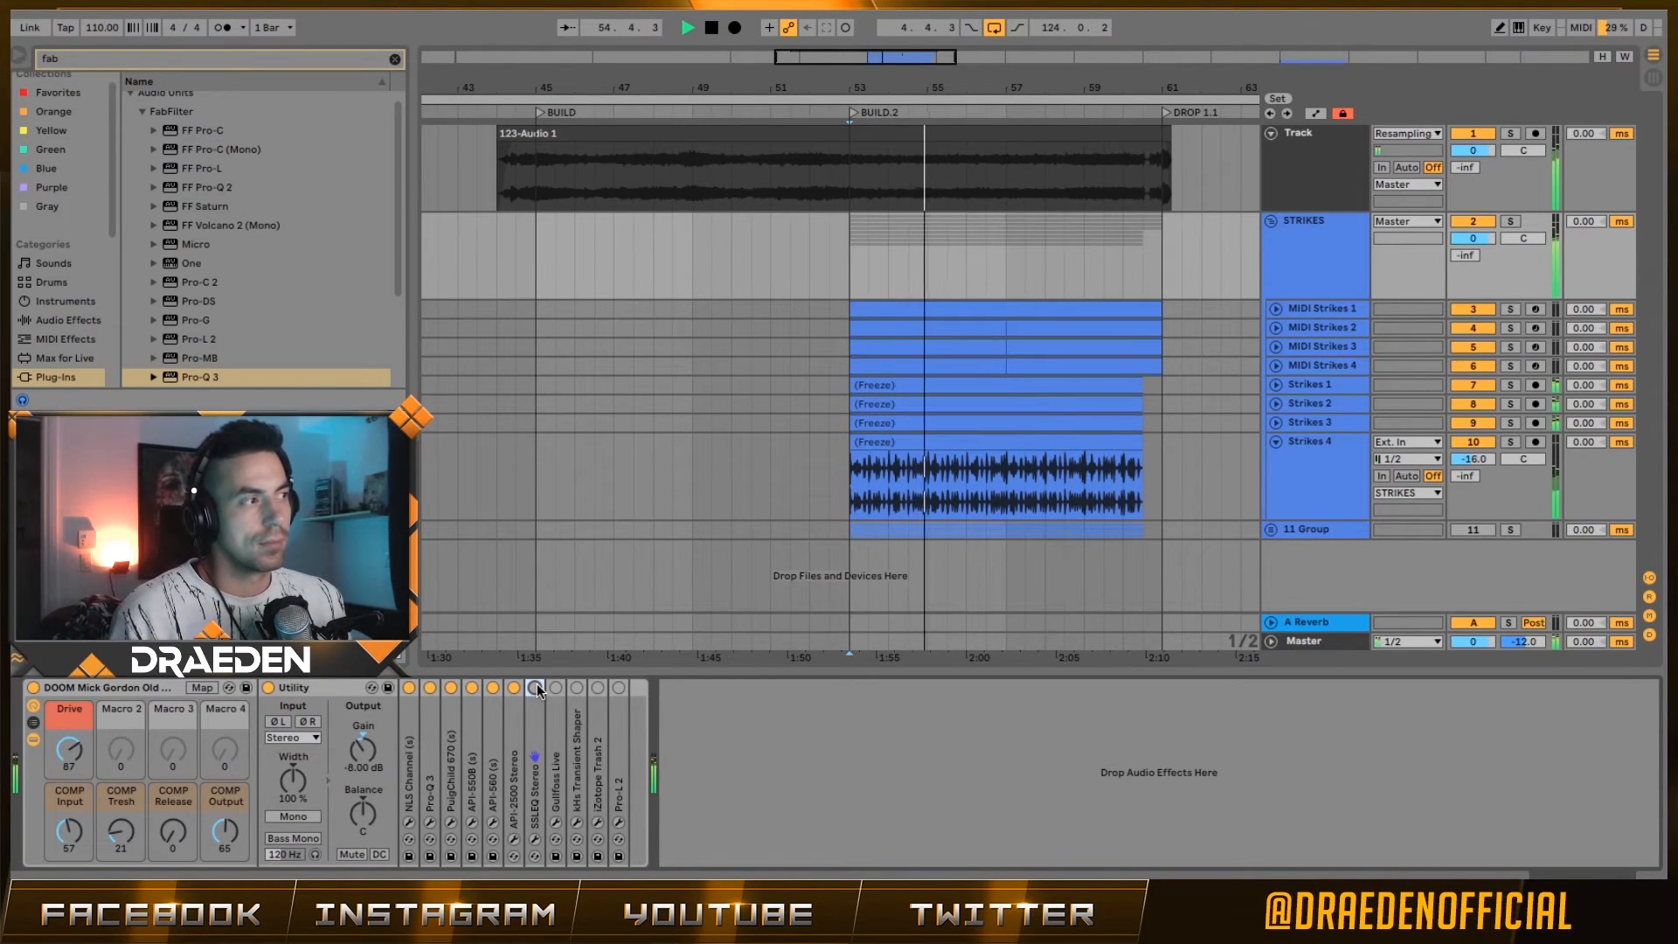
{"action": "left_click", "coordinate": [535, 688]}
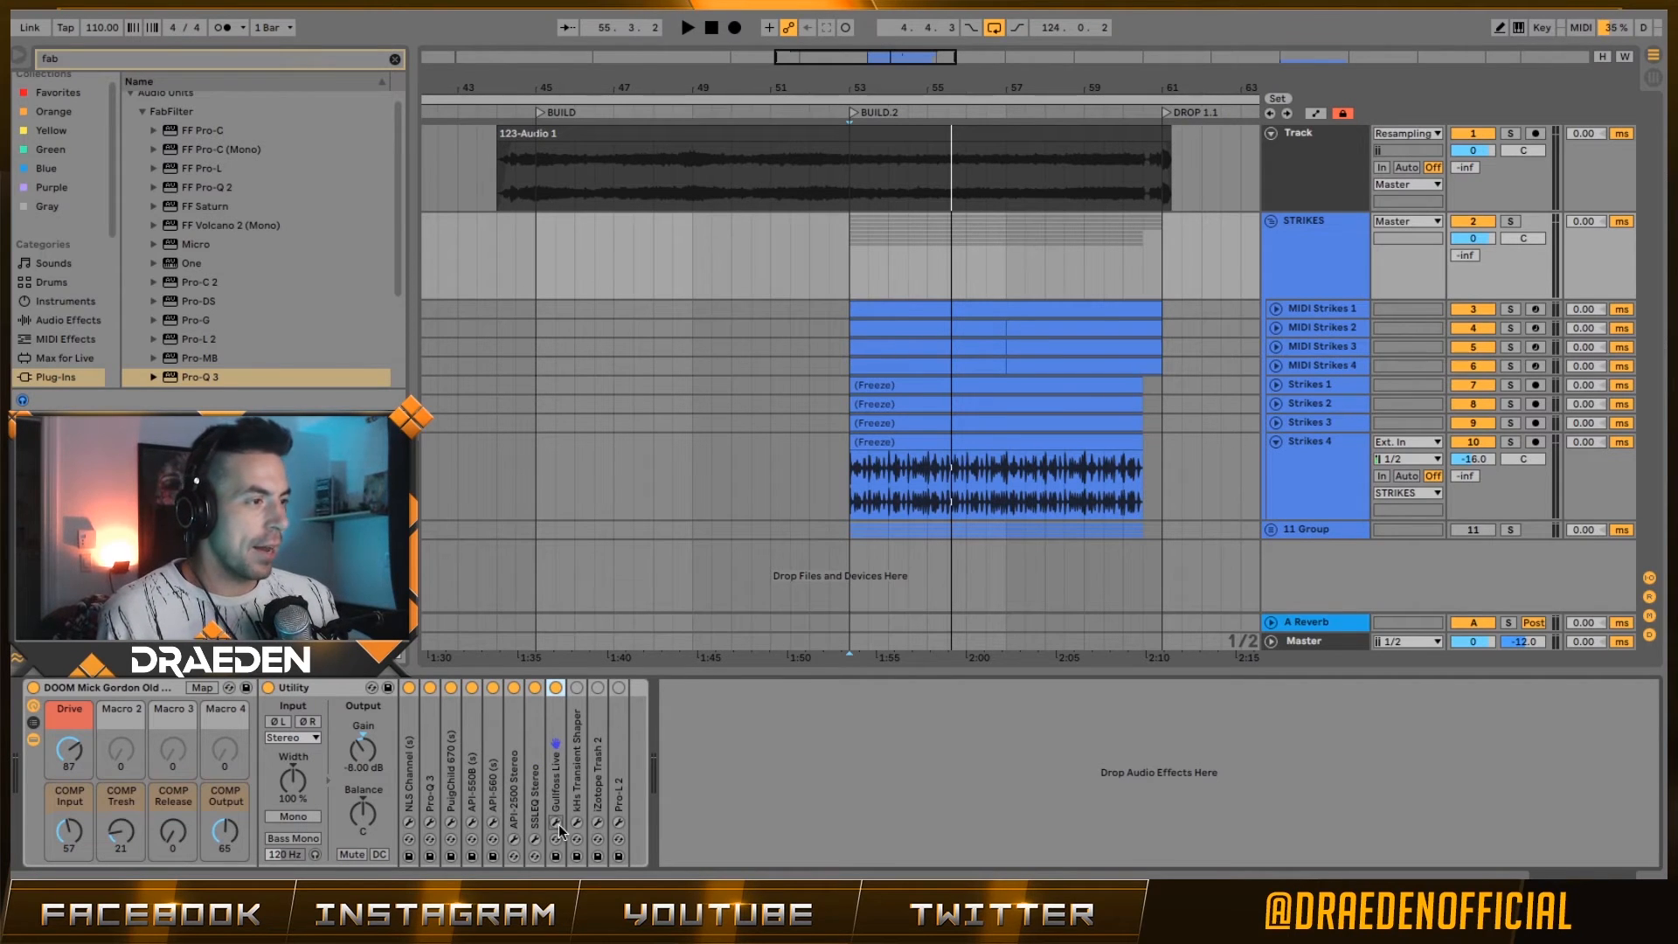
- Open Gullfoss Live and reset its Recover and Tame amounts to 0% during playback
{"action": "key", "text": "space"}
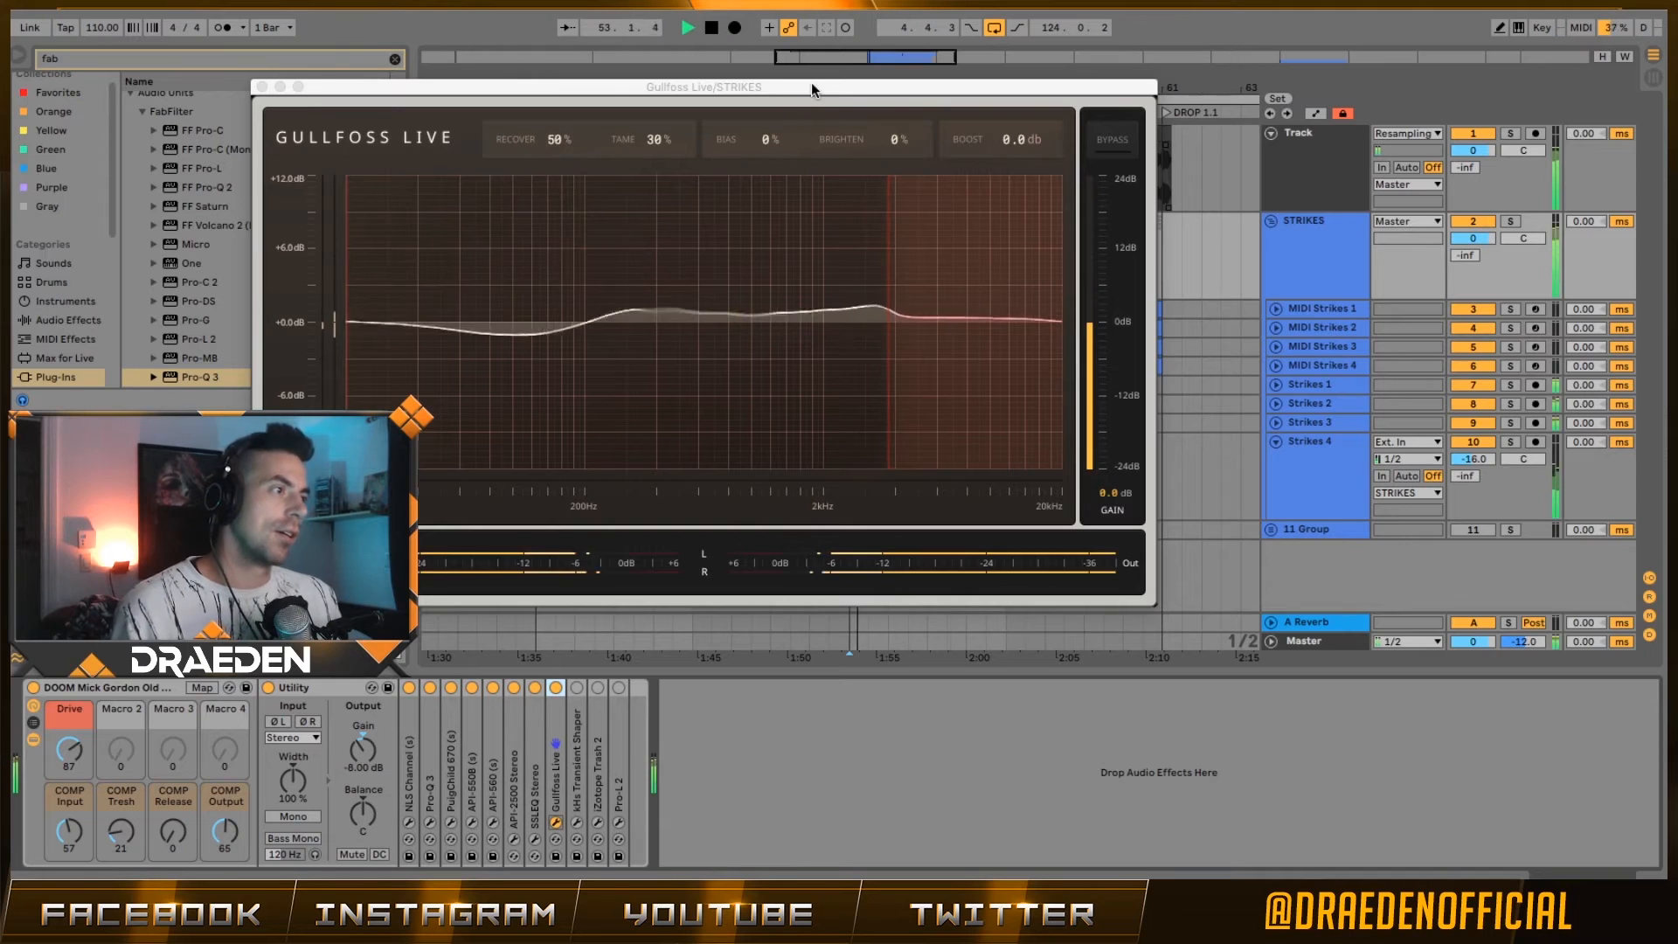
{"action": "left_click_drag", "start_coordinate": [811, 83], "coordinate": [936, 103]}
{"action": "double_click", "coordinate": [679, 154]}
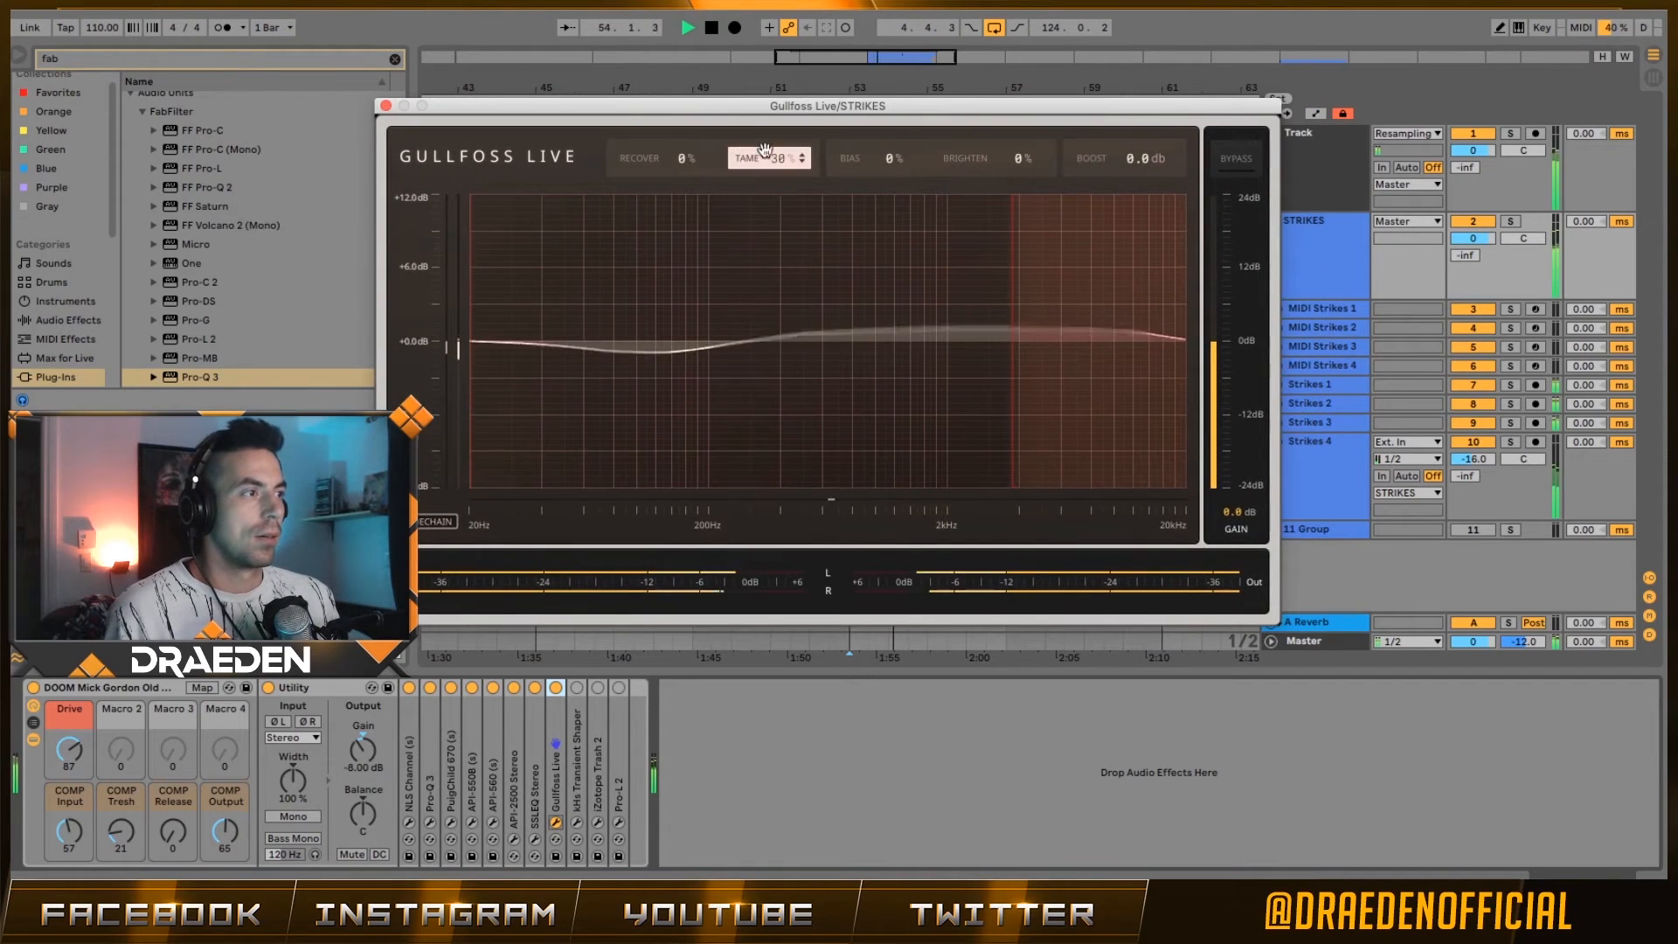
{"action": "double_click", "coordinate": [757, 161]}
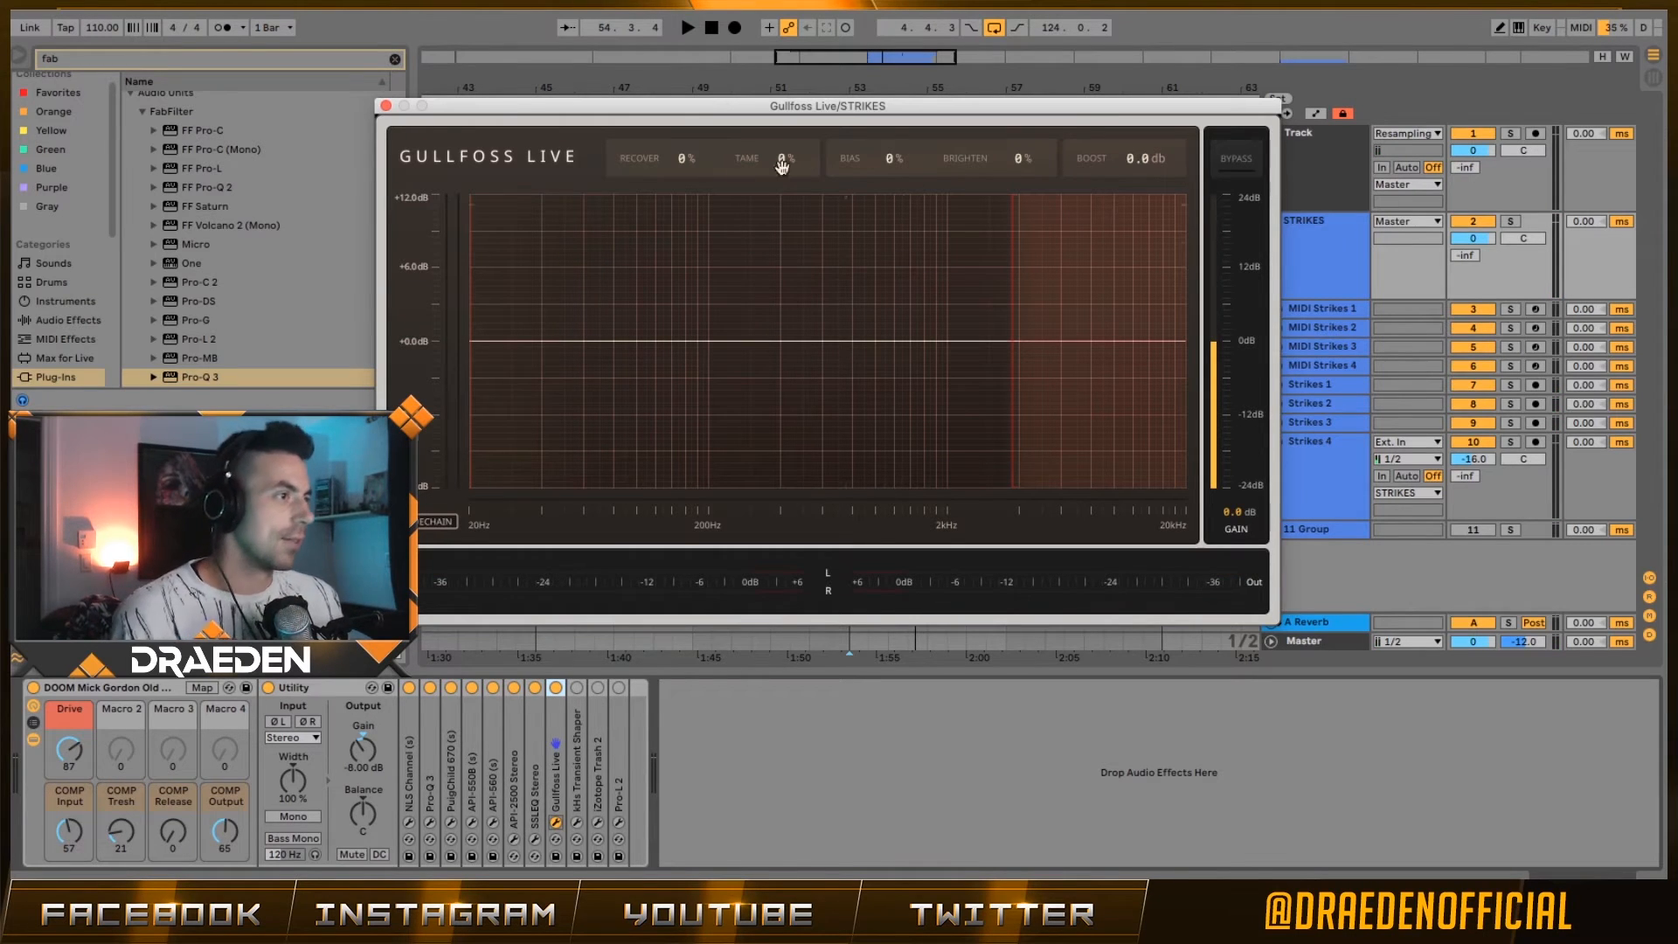
- Try Gullfoss Live's Bias at -100% and shifted frequency limits, then reset Bias to 0% and reopen the full range
{"action": "left_click_drag", "start_coordinate": [692, 151], "coordinate": [910, 213]}
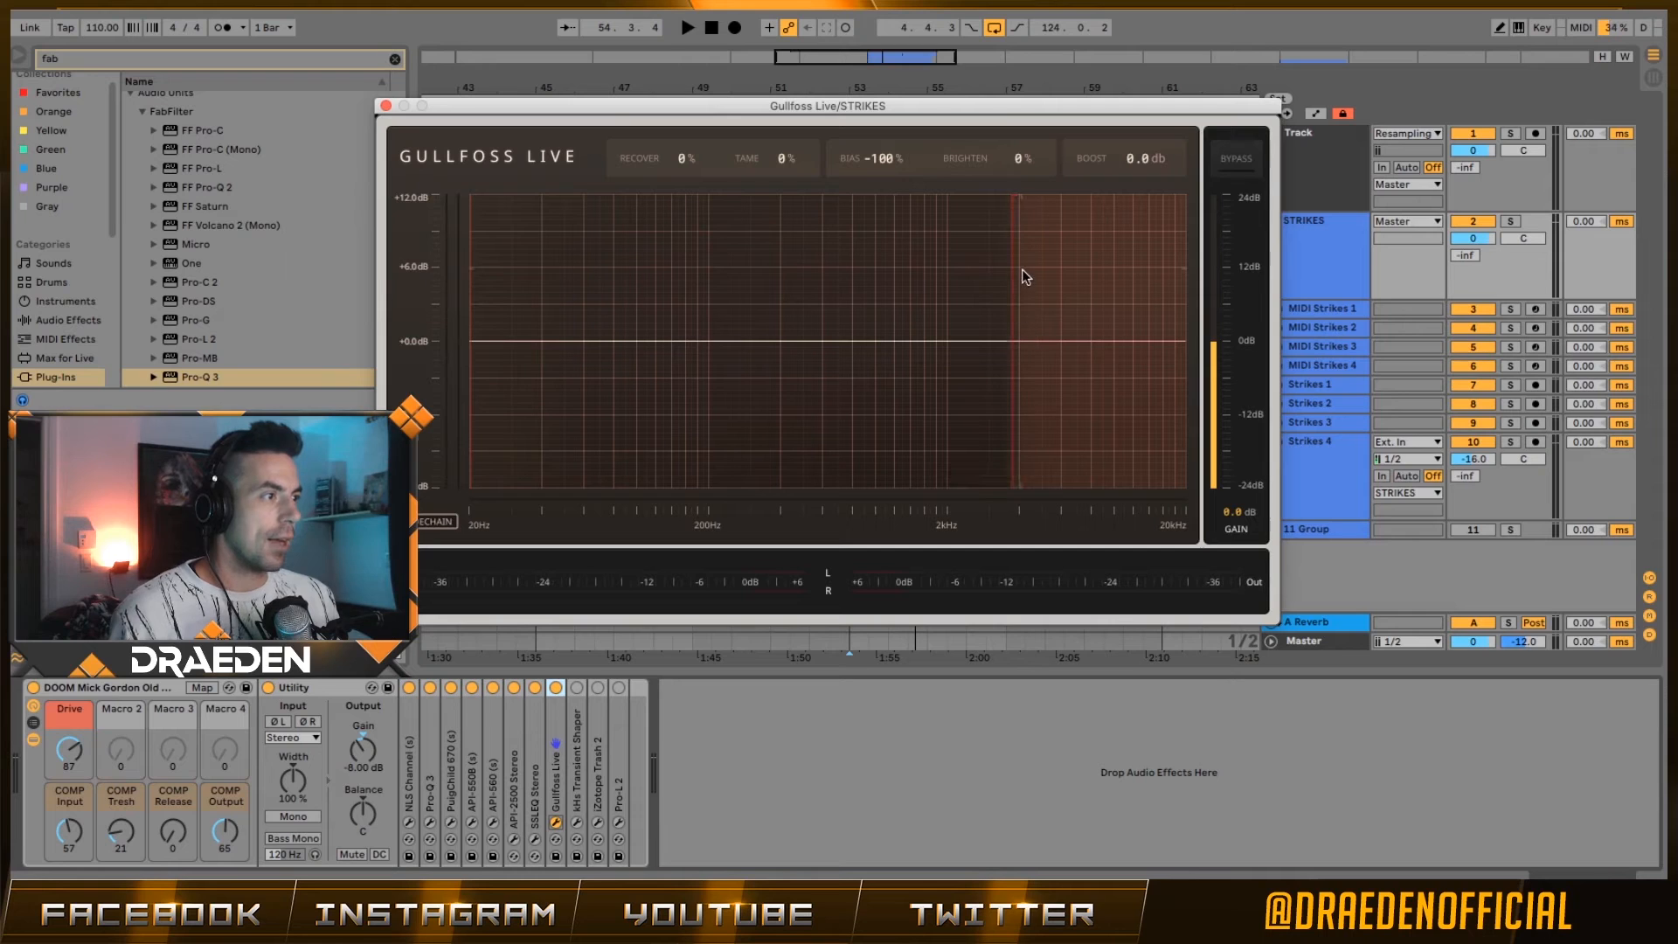
{"action": "mouse_move", "coordinate": [1015, 269]}
{"action": "left_mouse_down"}
{"action": "mouse_move", "coordinate": [1127, 269]}
{"action": "mouse_move", "coordinate": [1046, 269]}
{"action": "left_mouse_up"}
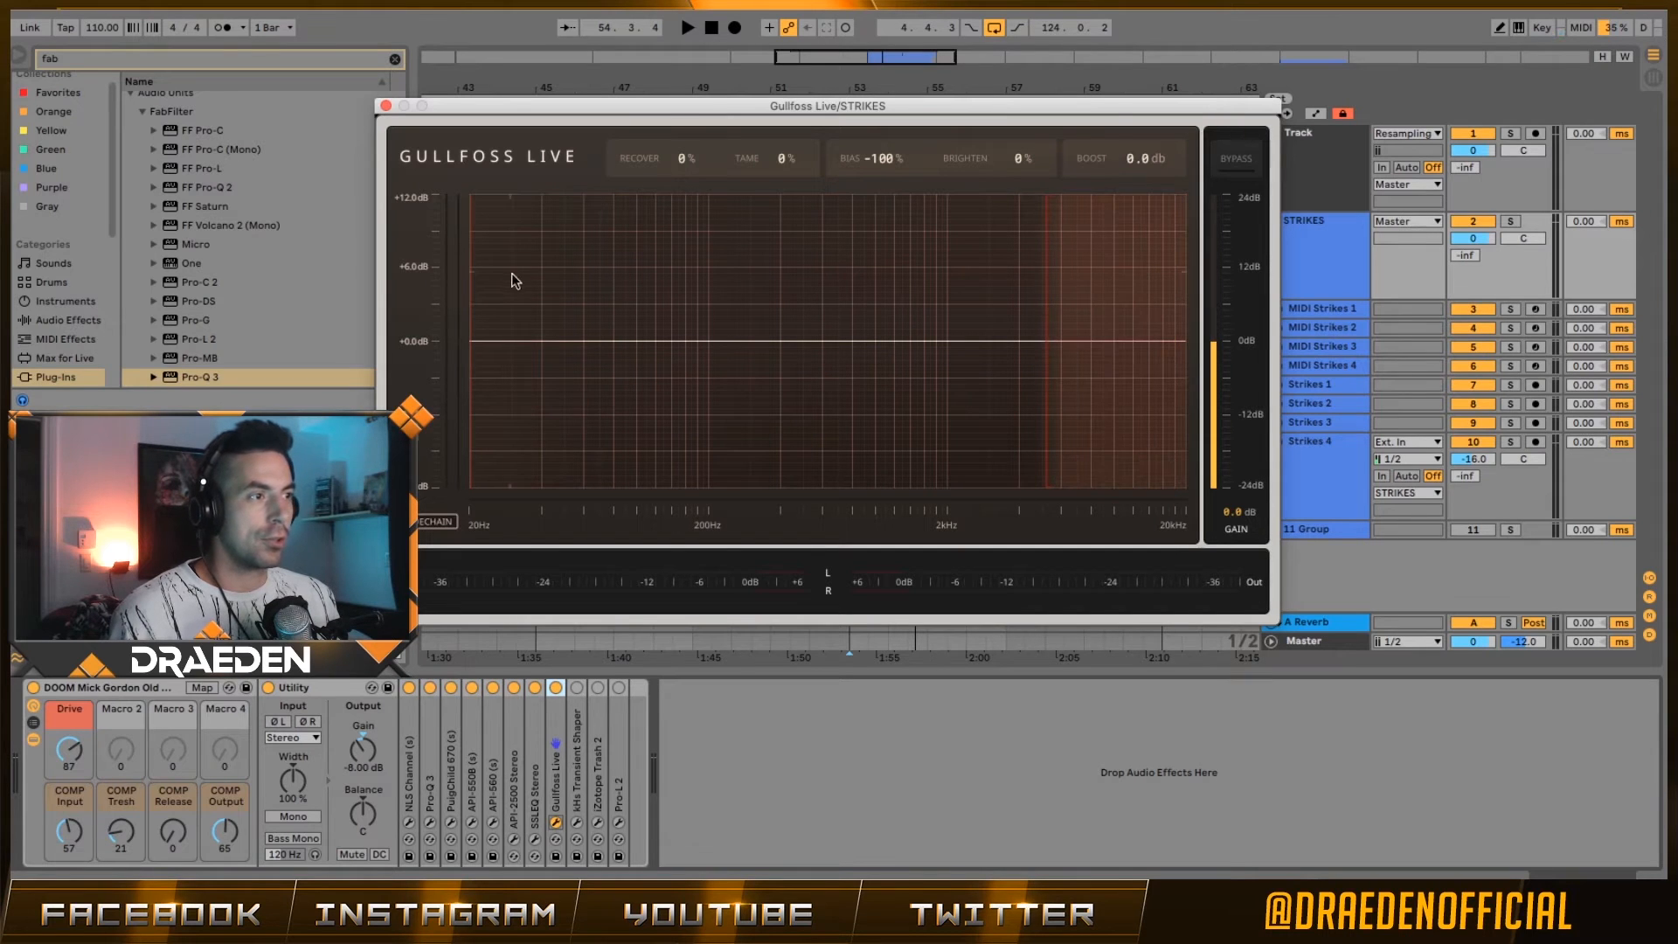
{"action": "mouse_move", "coordinate": [472, 376]}
{"action": "left_mouse_down"}
{"action": "mouse_move", "coordinate": [770, 376]}
{"action": "mouse_move", "coordinate": [471, 376]}
{"action": "left_mouse_up"}
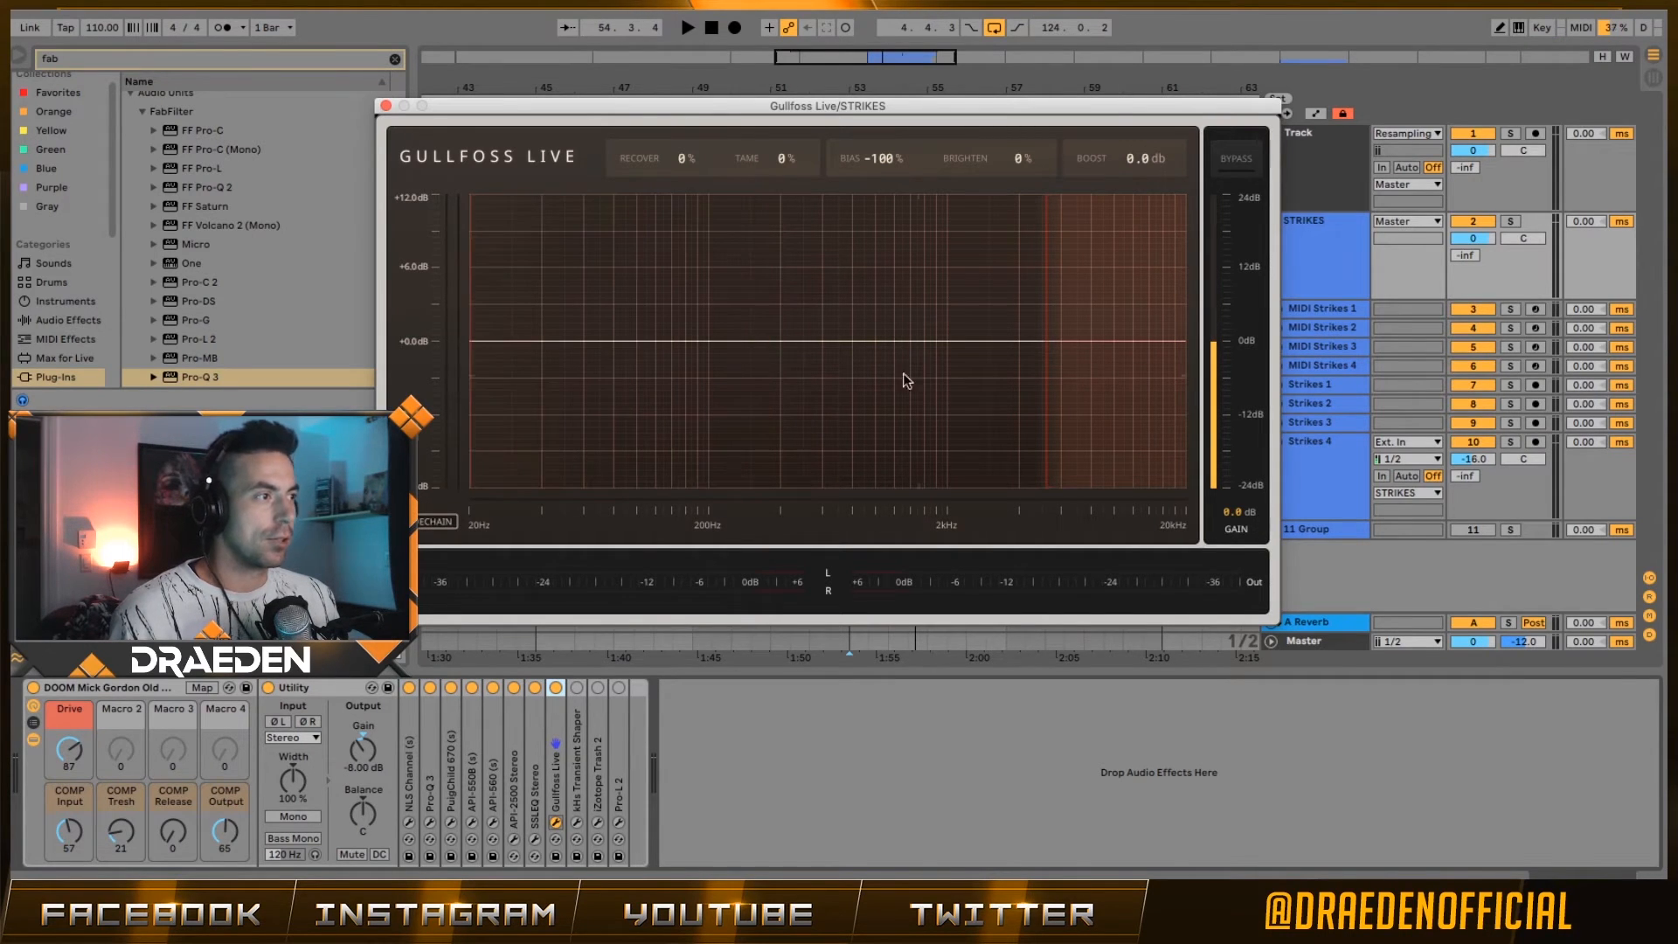
{"action": "double_click", "coordinate": [1047, 284]}
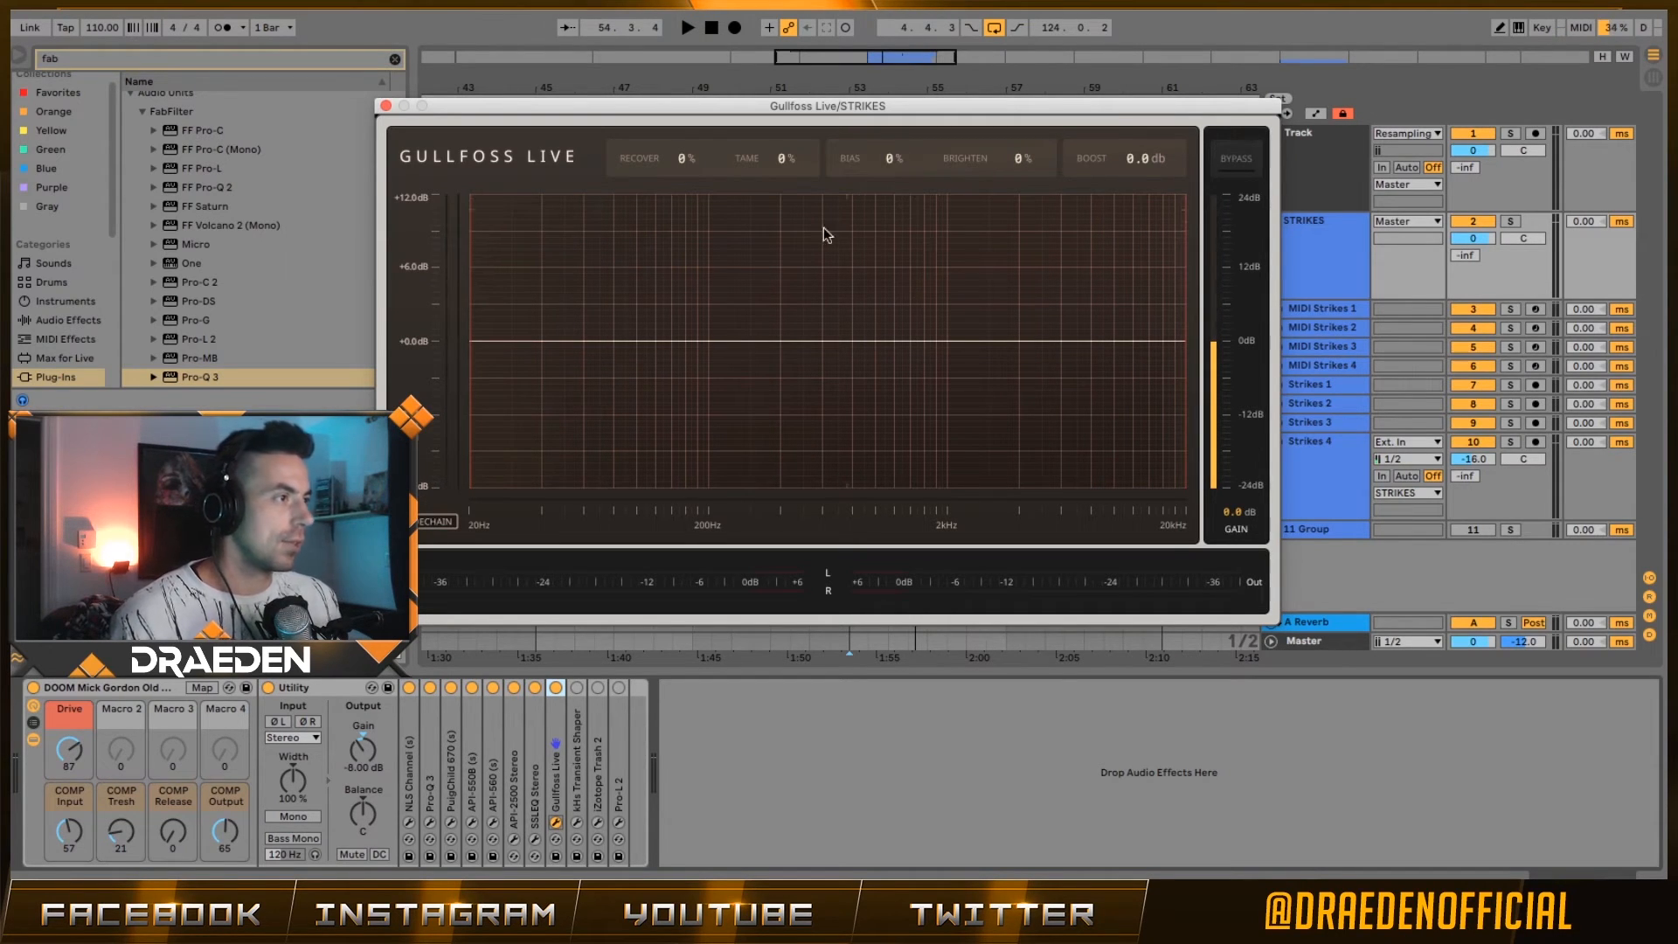
- Raise Gullfoss Live's Tame to 30% while listening to the mix, then stop playback
{"action": "key", "text": "space"}
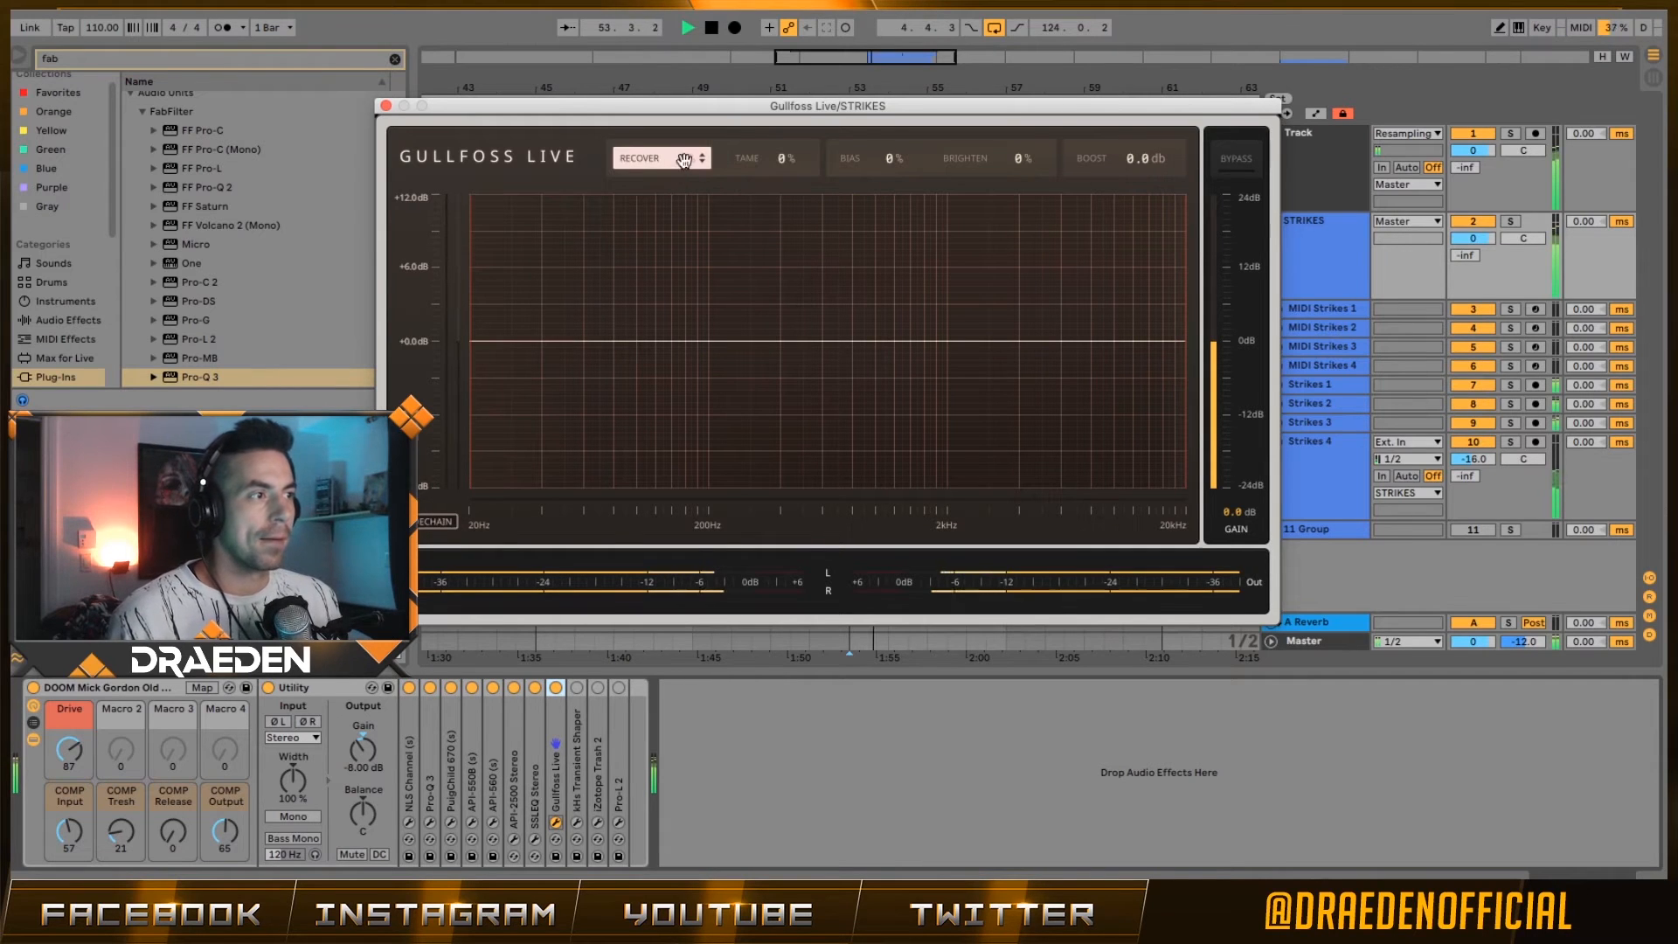
{"action": "left_click_drag", "start_coordinate": [686, 161], "coordinate": [773, 146]}
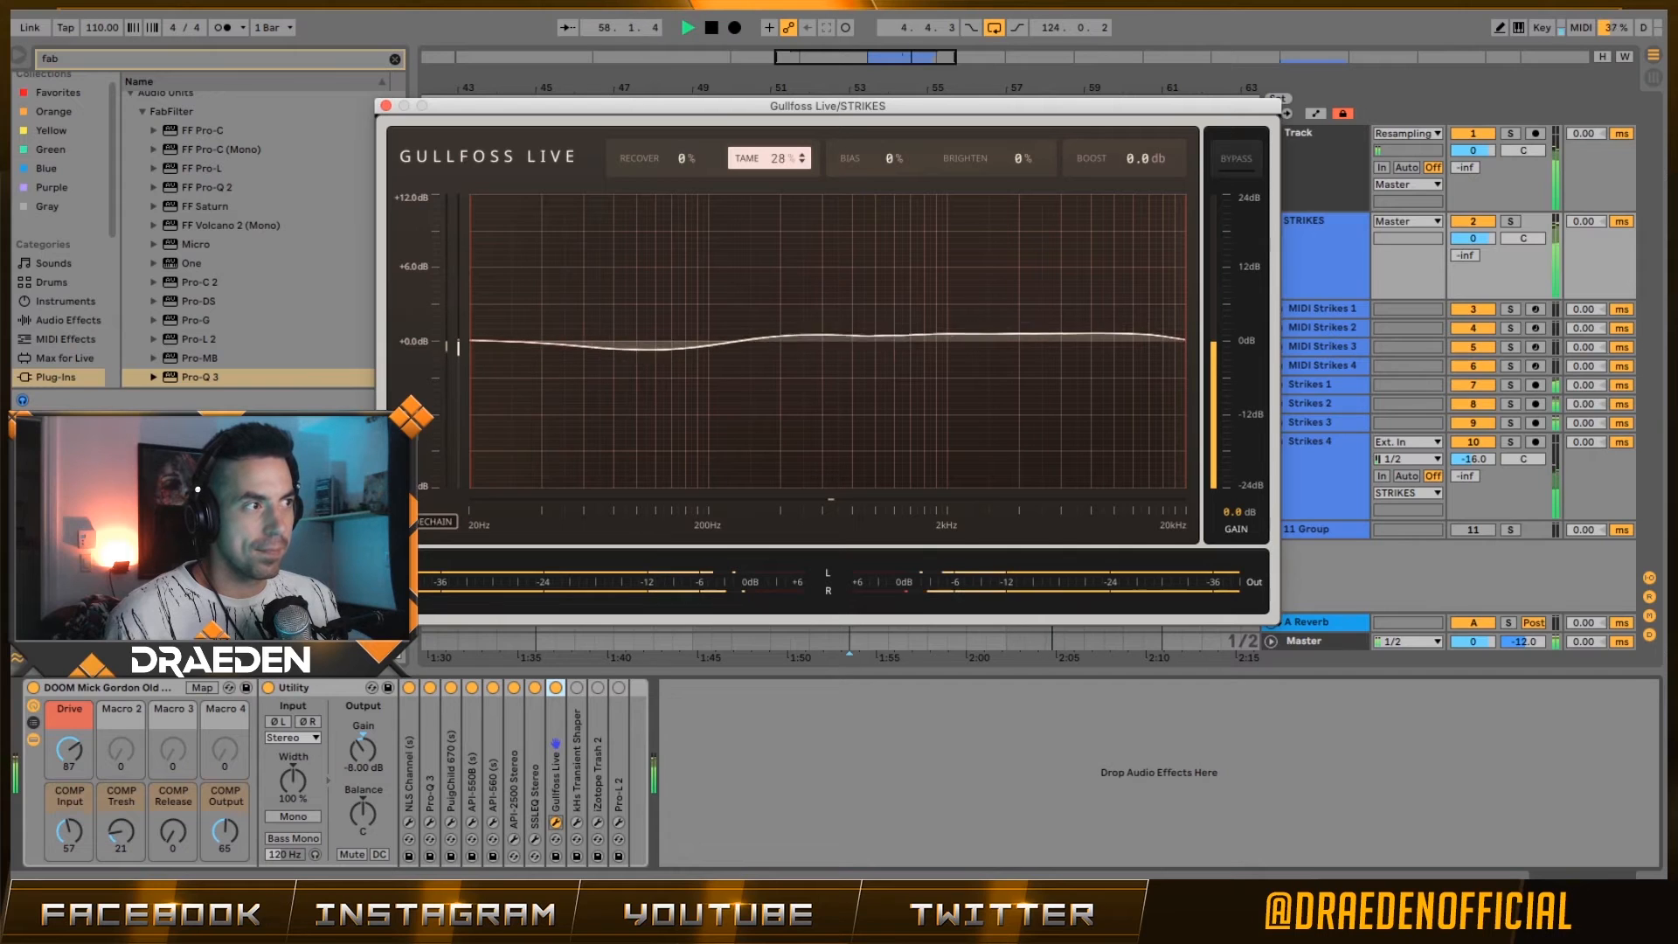
{"action": "key", "text": "space"}
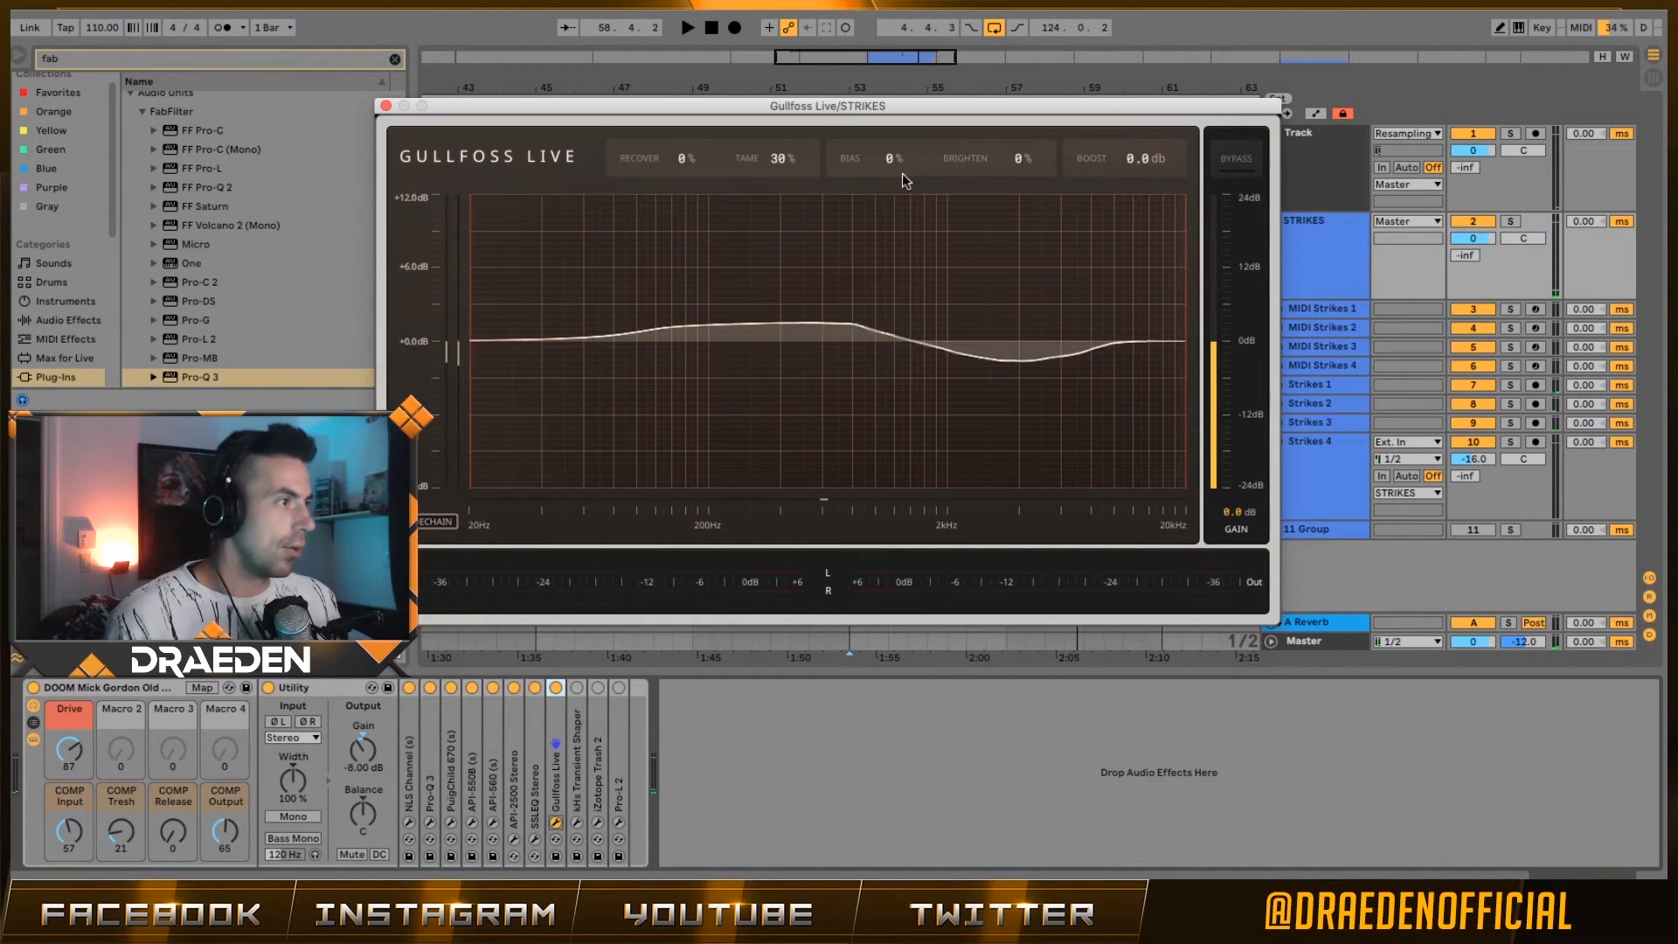
- Set Gullfoss Live's Recover to 25% and bring its upper frequency limit to about 4020 Hz during playback
{"action": "key", "text": "space"}
{"action": "mouse_move", "coordinate": [678, 158]}
{"action": "left_mouse_down"}
{"action": "mouse_move", "coordinate": [678, 131]}
{"action": "mouse_move", "coordinate": [682, 165]}
{"action": "left_mouse_up"}
{"action": "key", "text": "space"}
{"action": "key", "text": "space"}
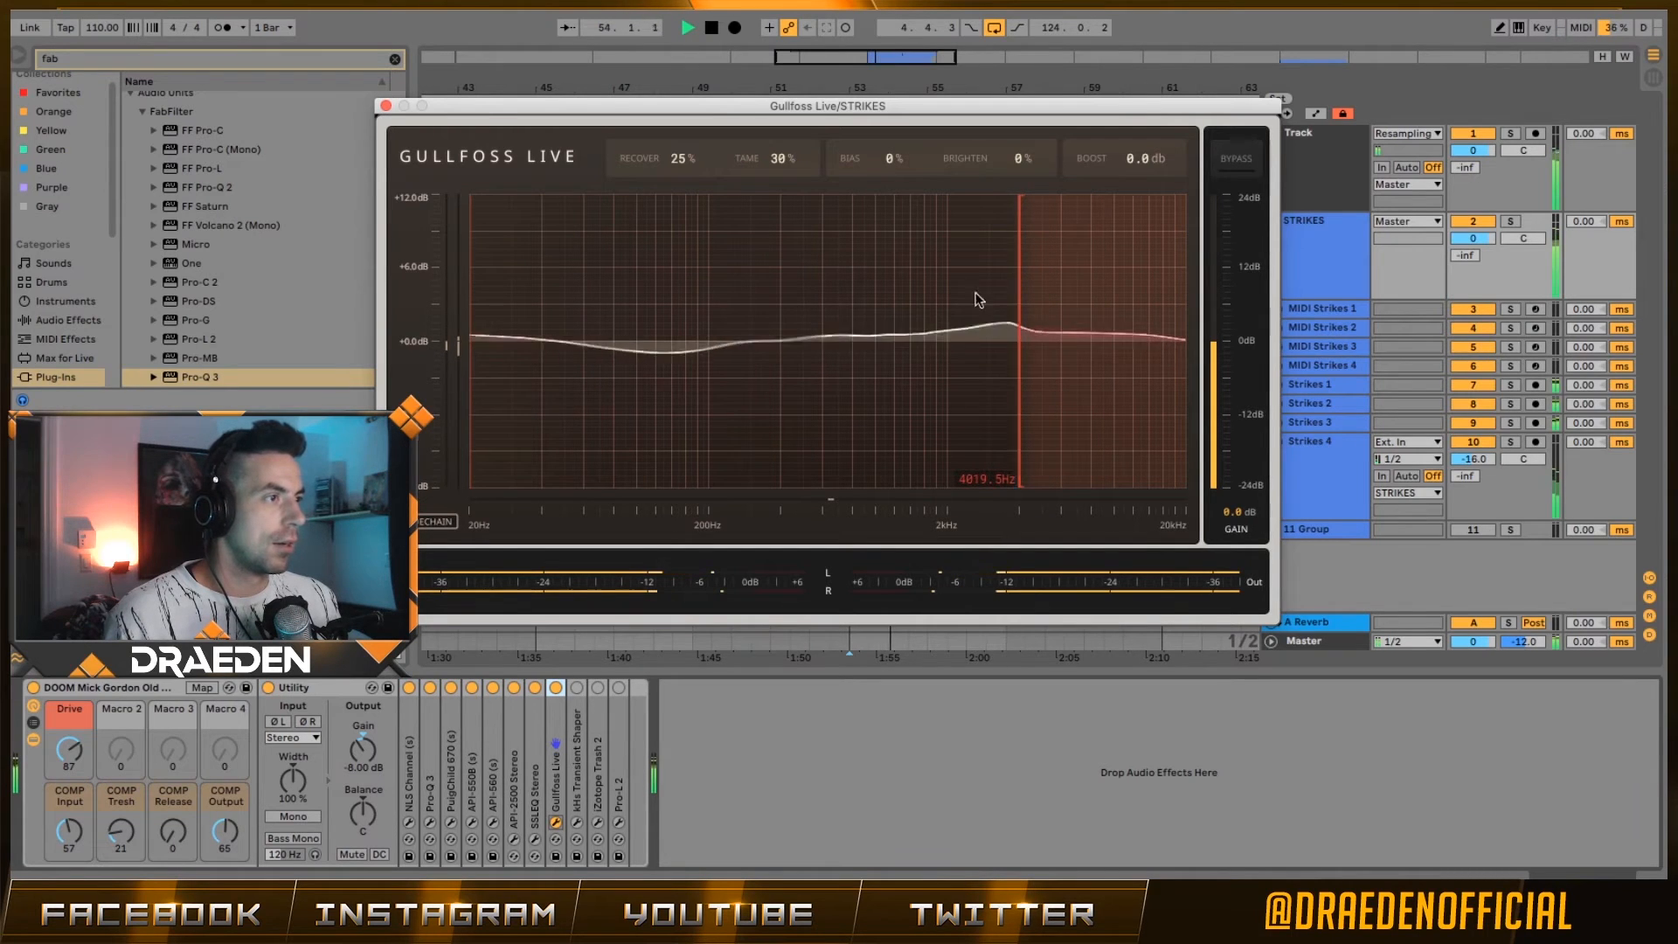
{"action": "key", "text": "space"}
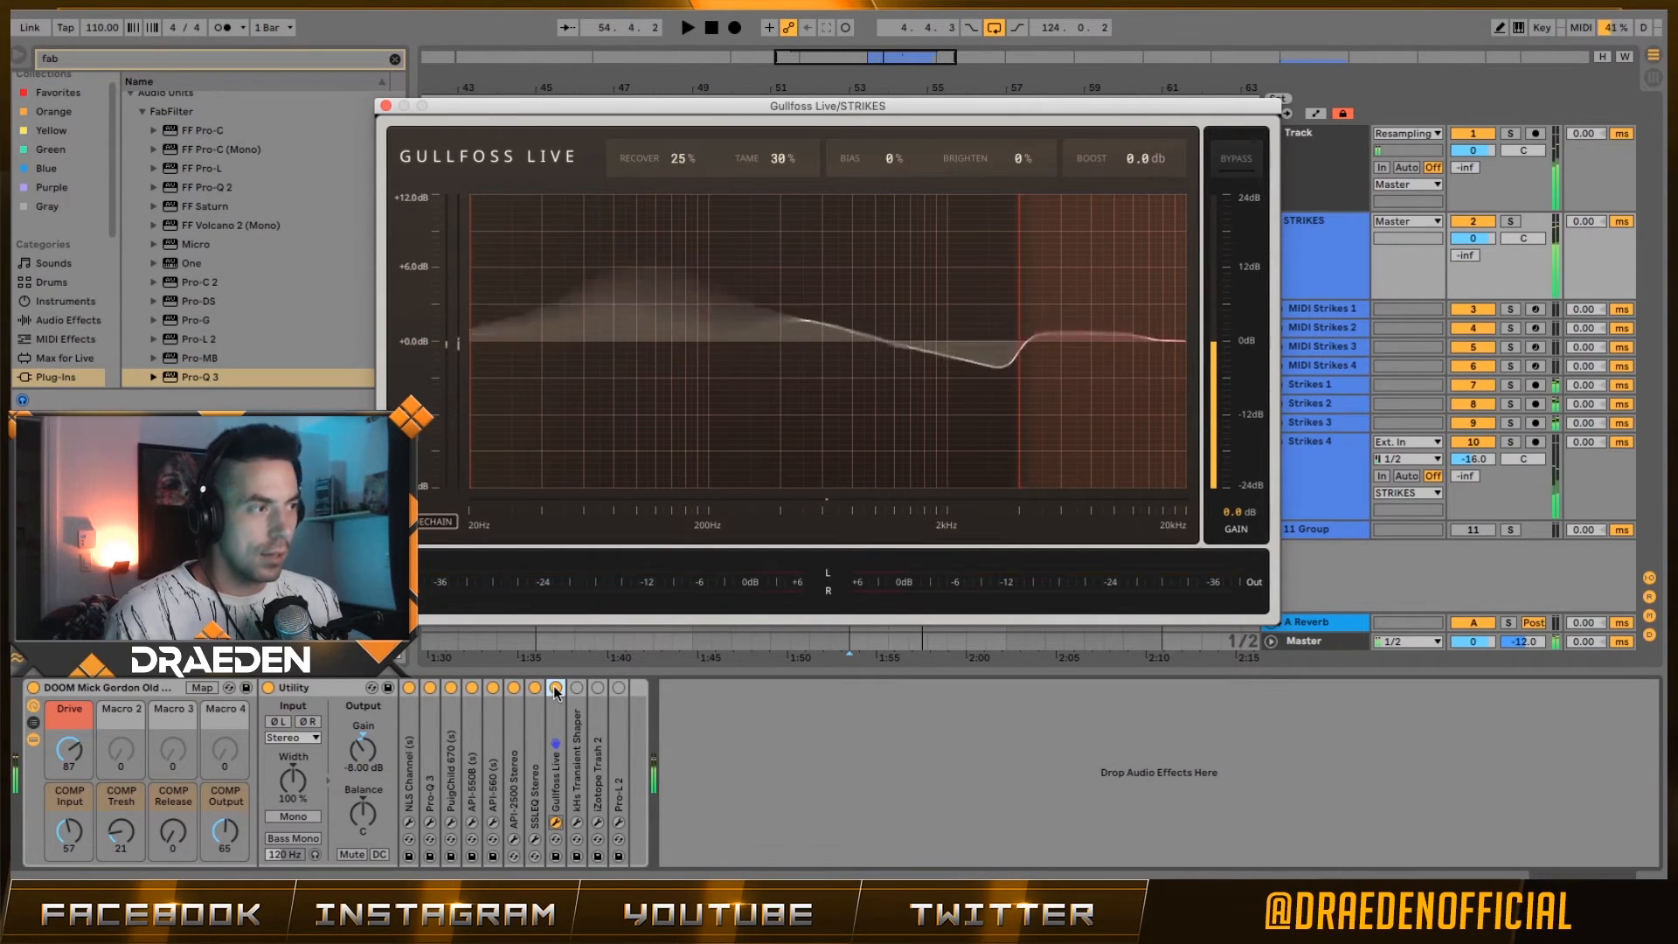
- Compare Gullfoss Live bypassed and active, lower its upper frequency limit to just above 2 kHz, and close its window
{"action": "key", "text": "space"}
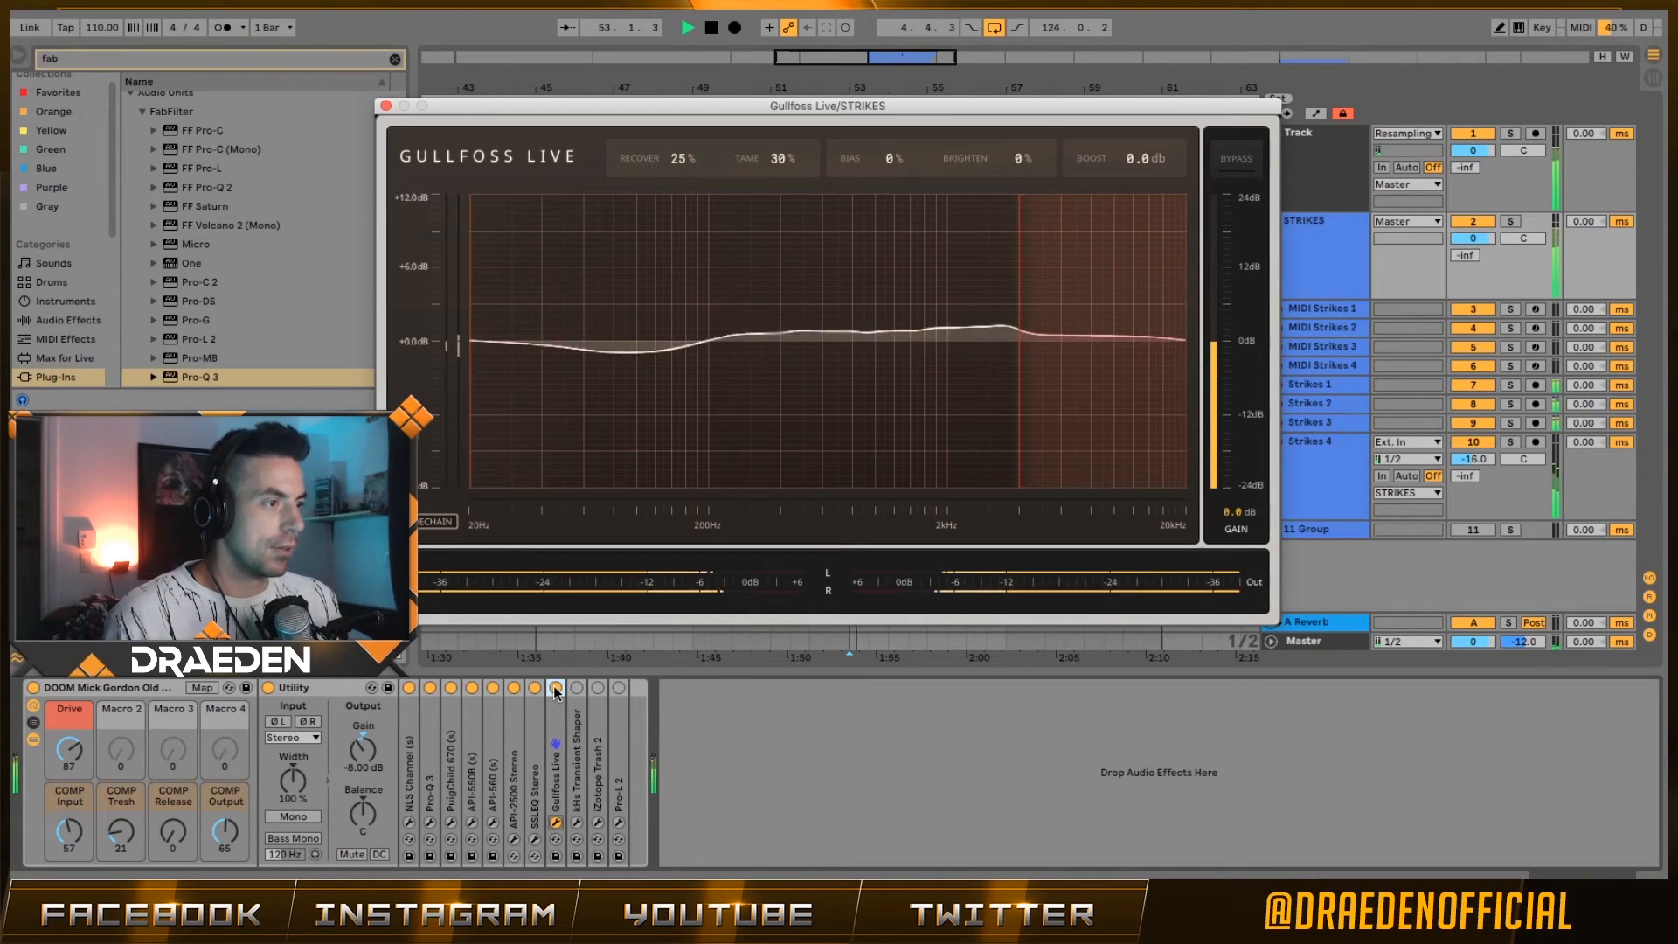
{"action": "left_click", "coordinate": [555, 688]}
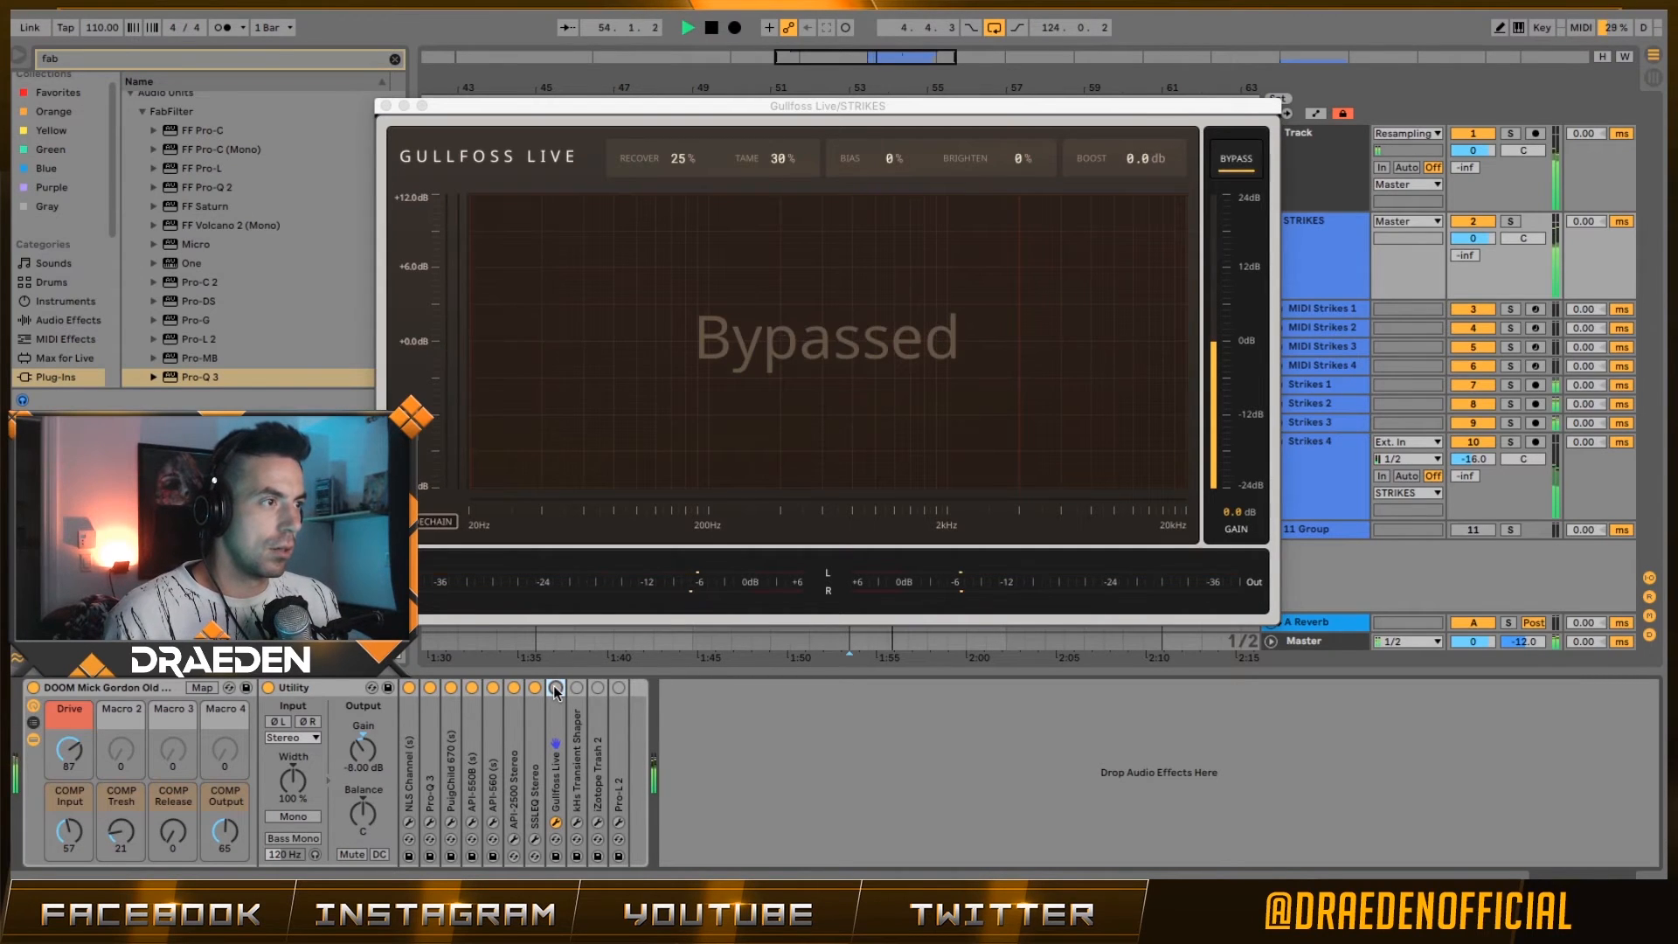
{"action": "left_click", "coordinate": [555, 687]}
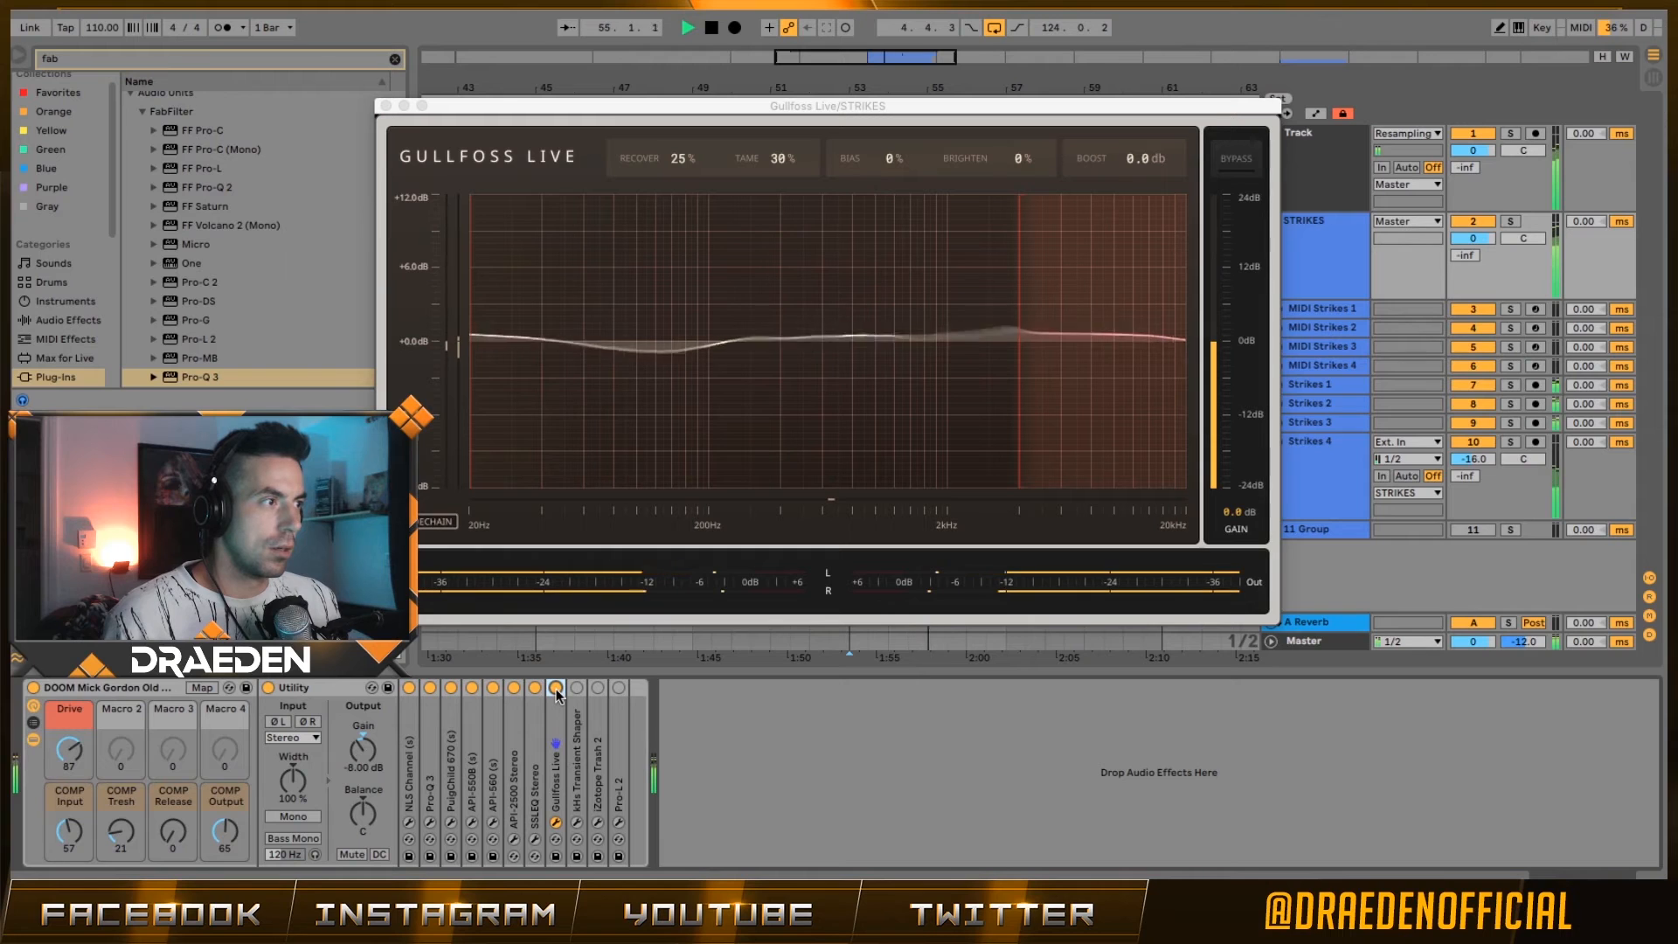
{"action": "left_click_drag", "start_coordinate": [1016, 300], "coordinate": [958, 315]}
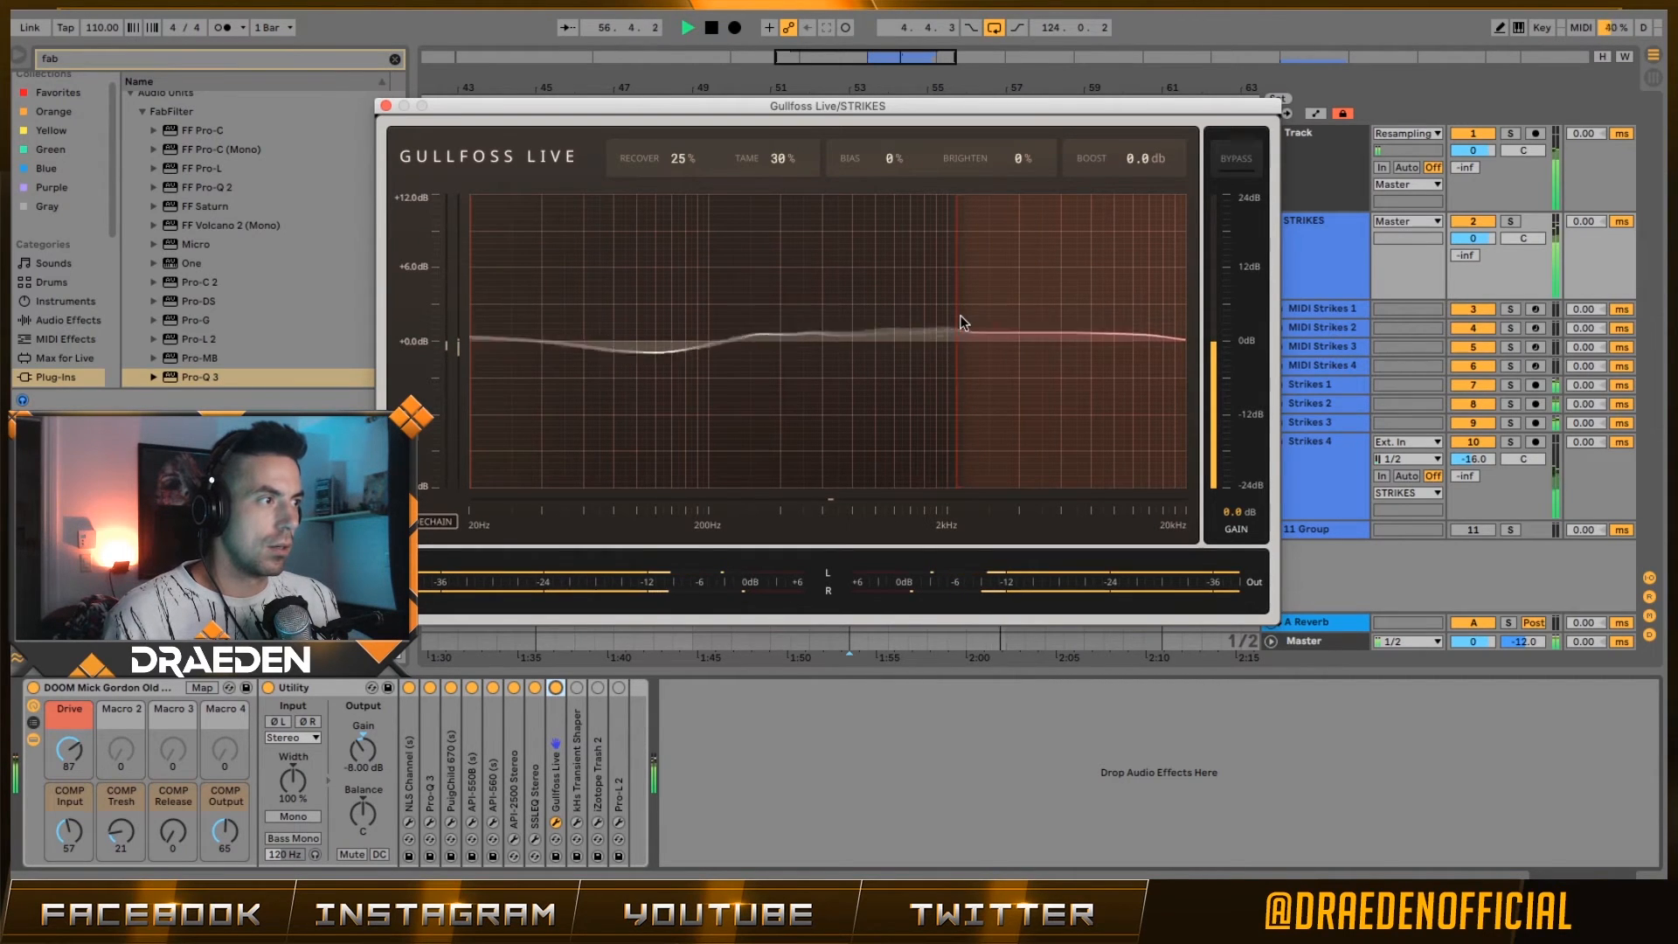
{"action": "left_click", "coordinate": [385, 106]}
{"action": "key", "text": "space"}
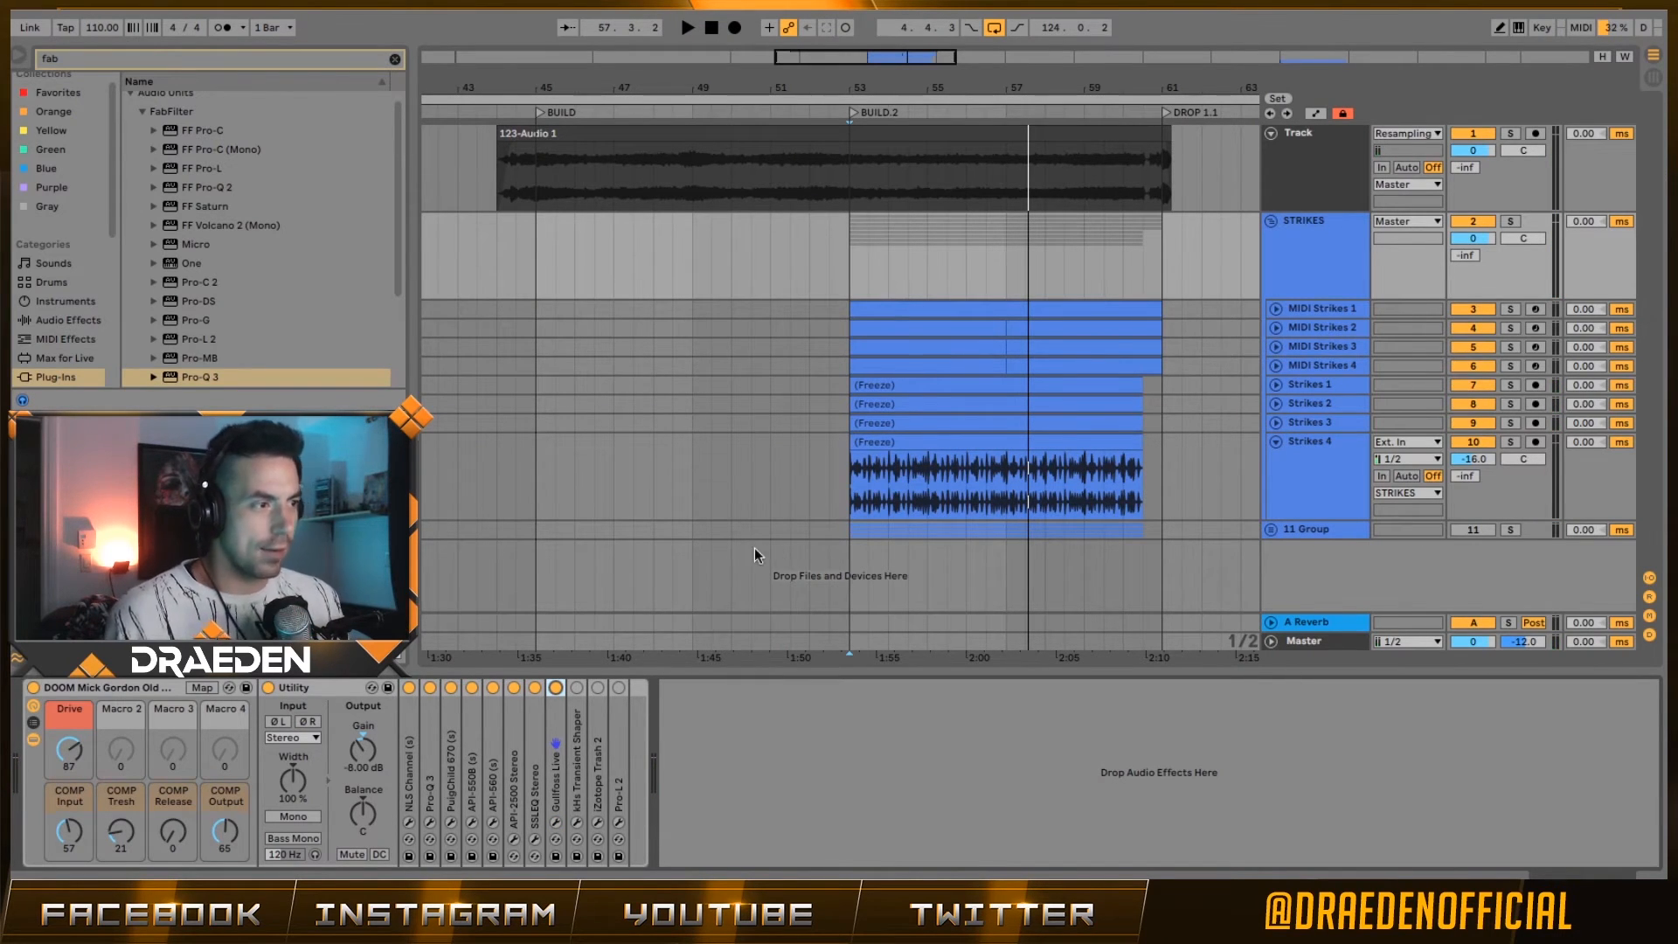
- Play the full mix with Gullfoss Live bypassed and active, leave it switched on, and stop playback
{"action": "key", "text": "space"}
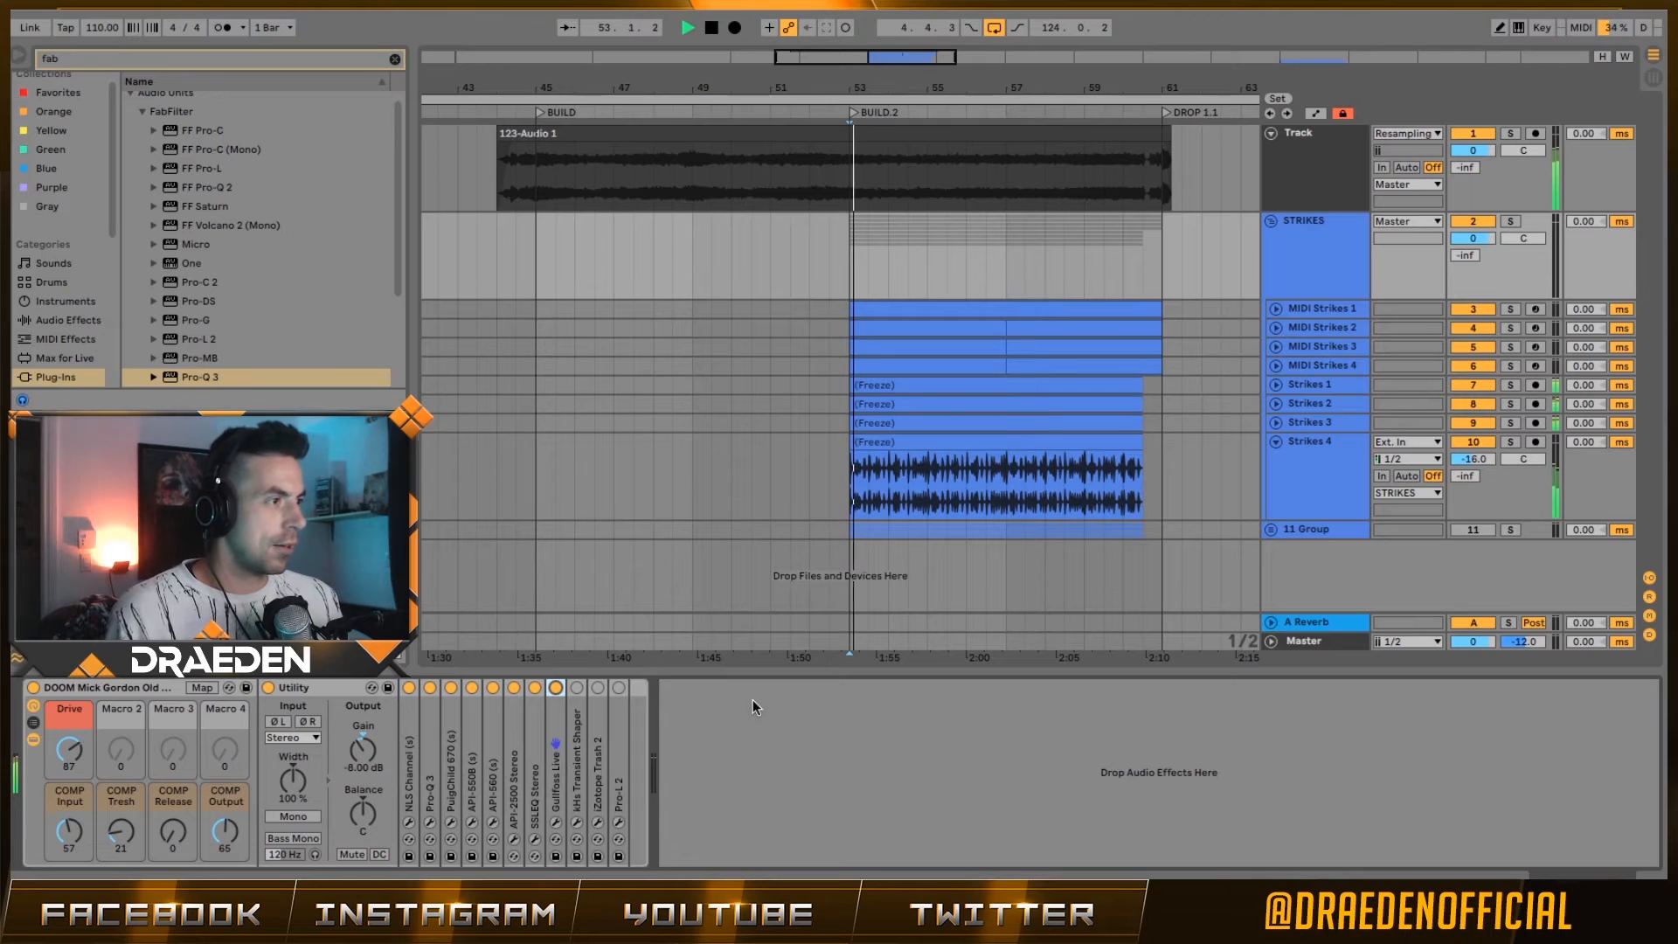
{"action": "left_click", "coordinate": [559, 683]}
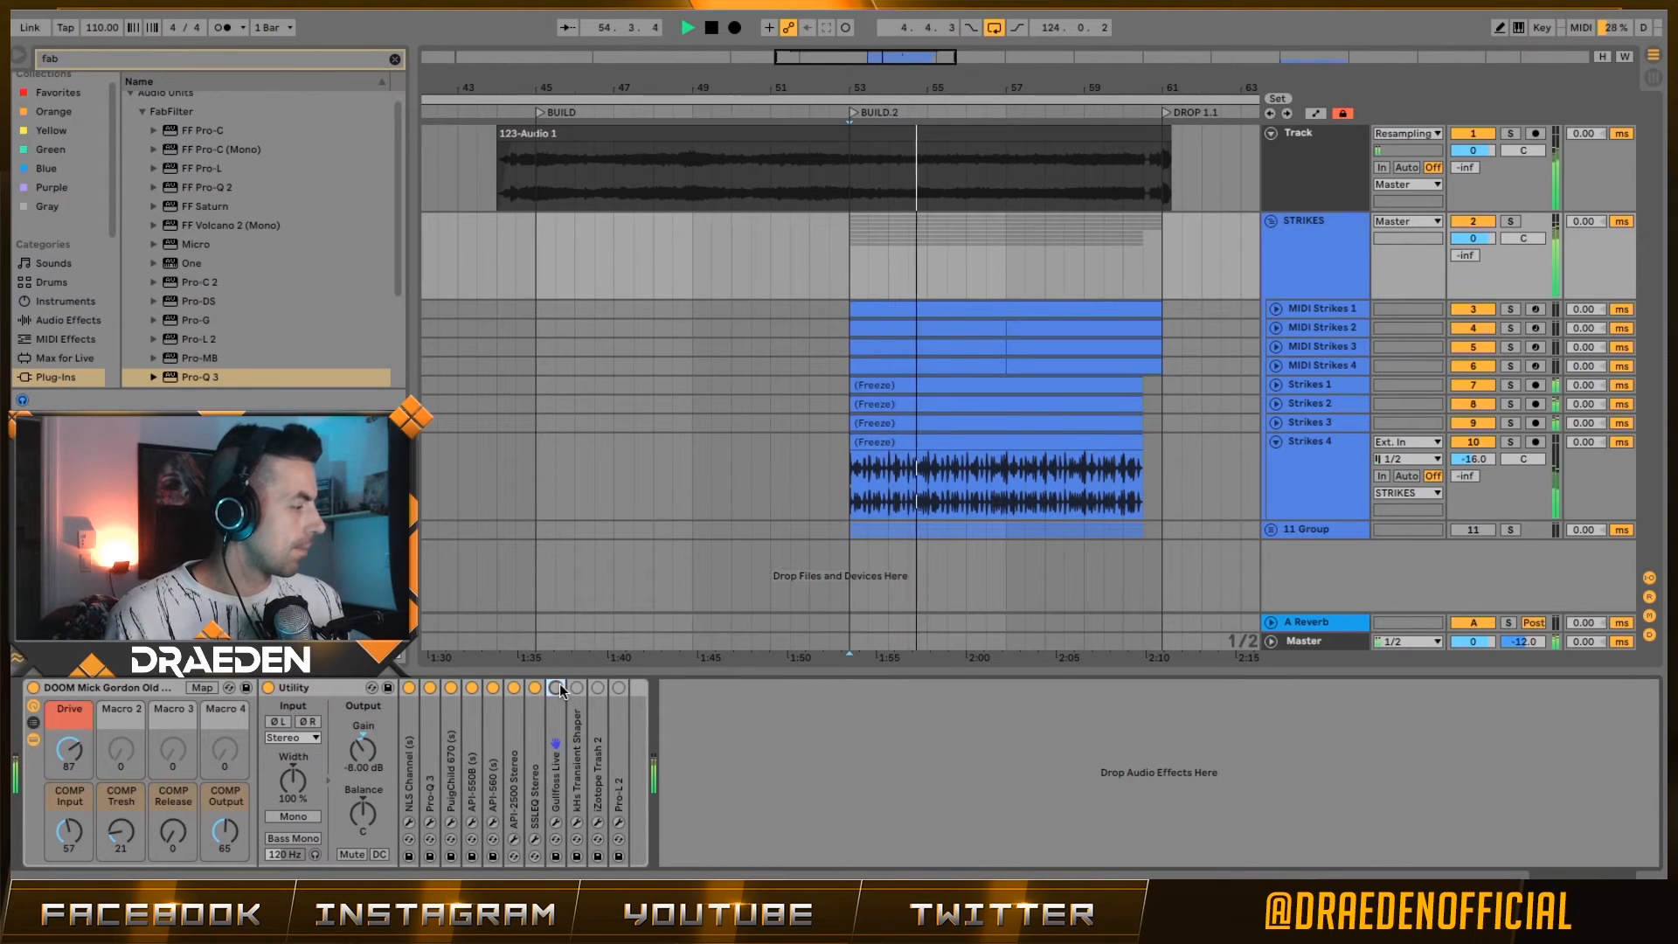
{"action": "left_click", "coordinate": [555, 687]}
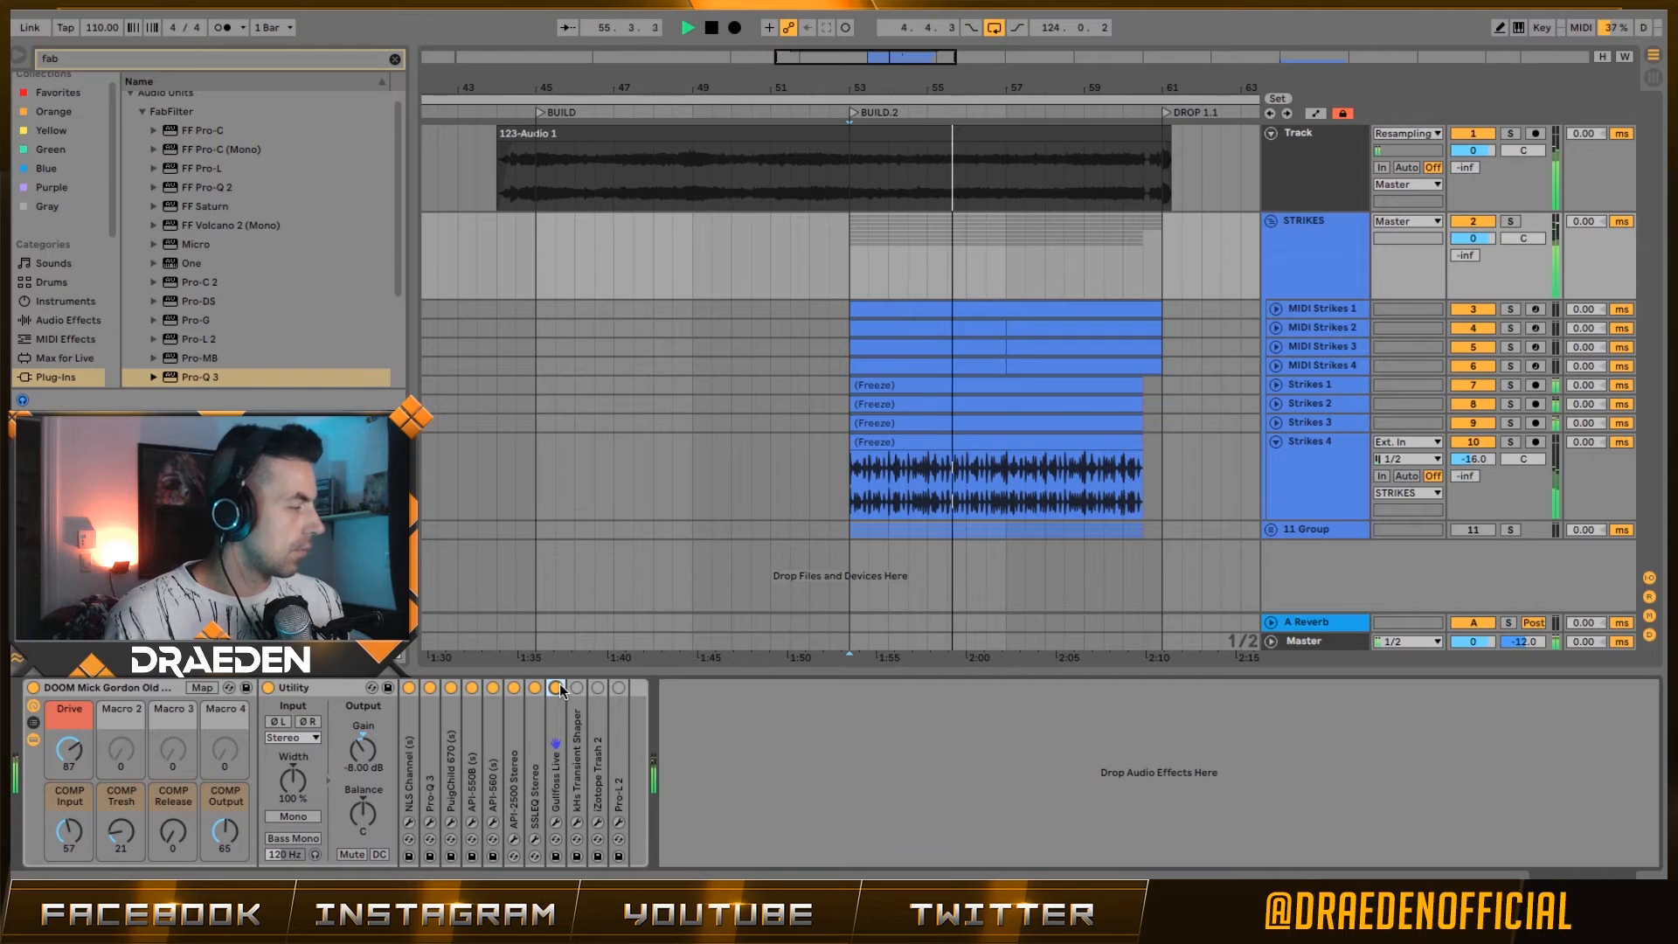
{"action": "key", "text": "space"}
- Search the plug-ins for "trans" and insert Transient Master after kHs Transient Shaper in the STRIKES rack
{"action": "left_click", "coordinate": [581, 748]}
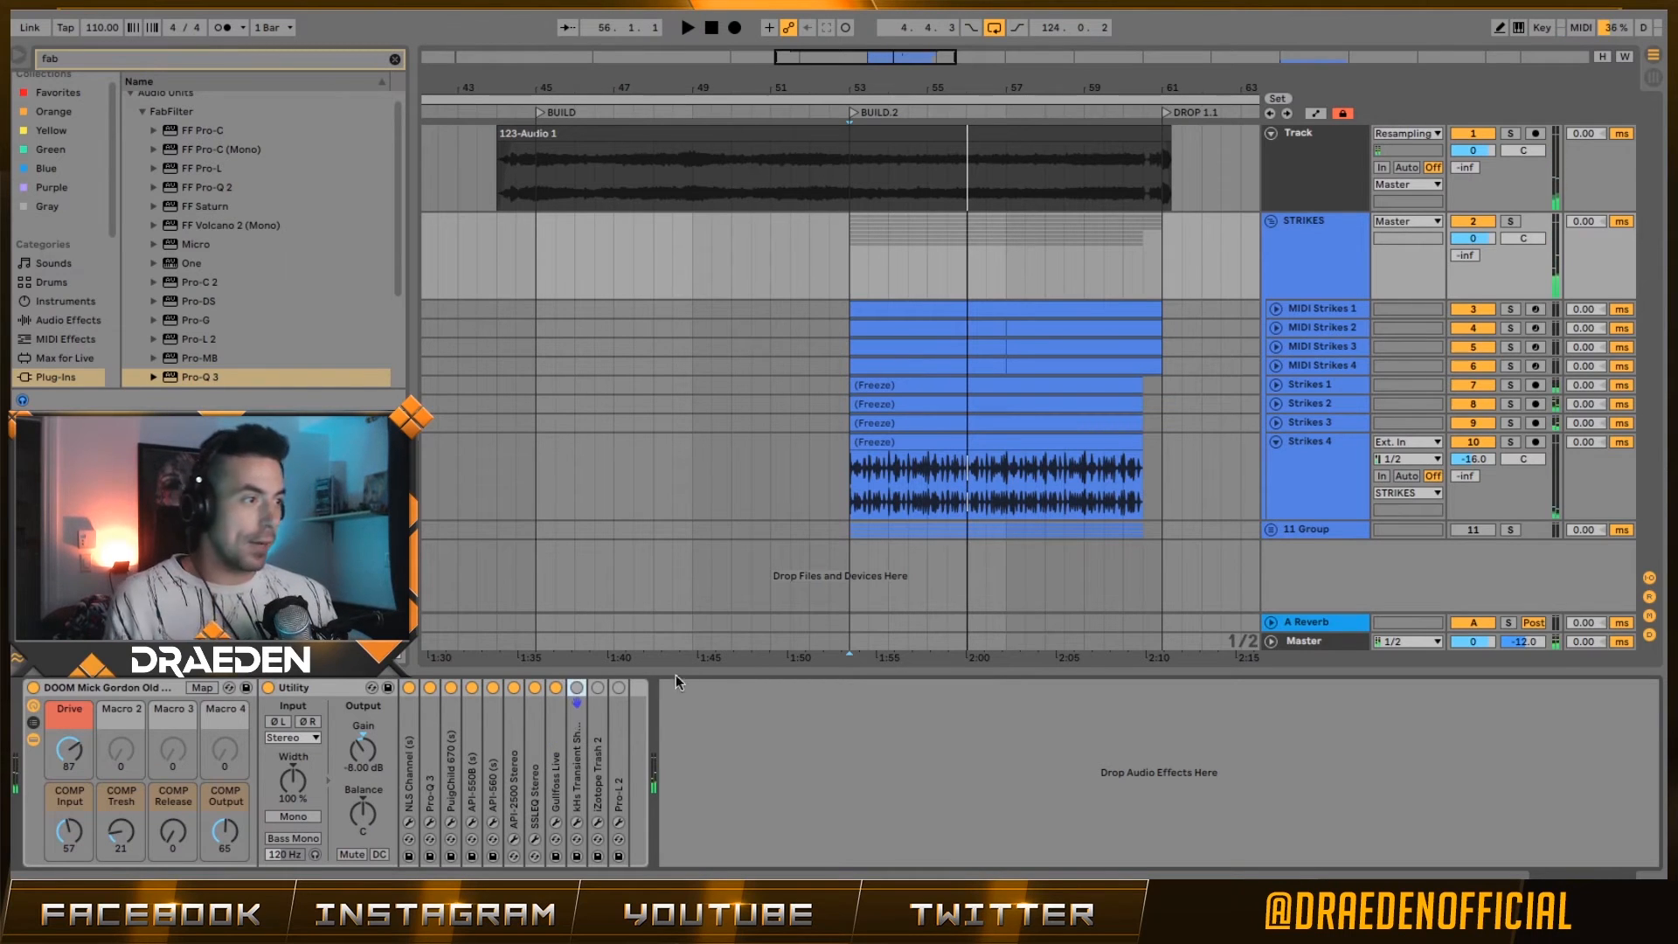
{"action": "key", "text": "ctrl+f"}
{"action": "type", "text": "trans"}
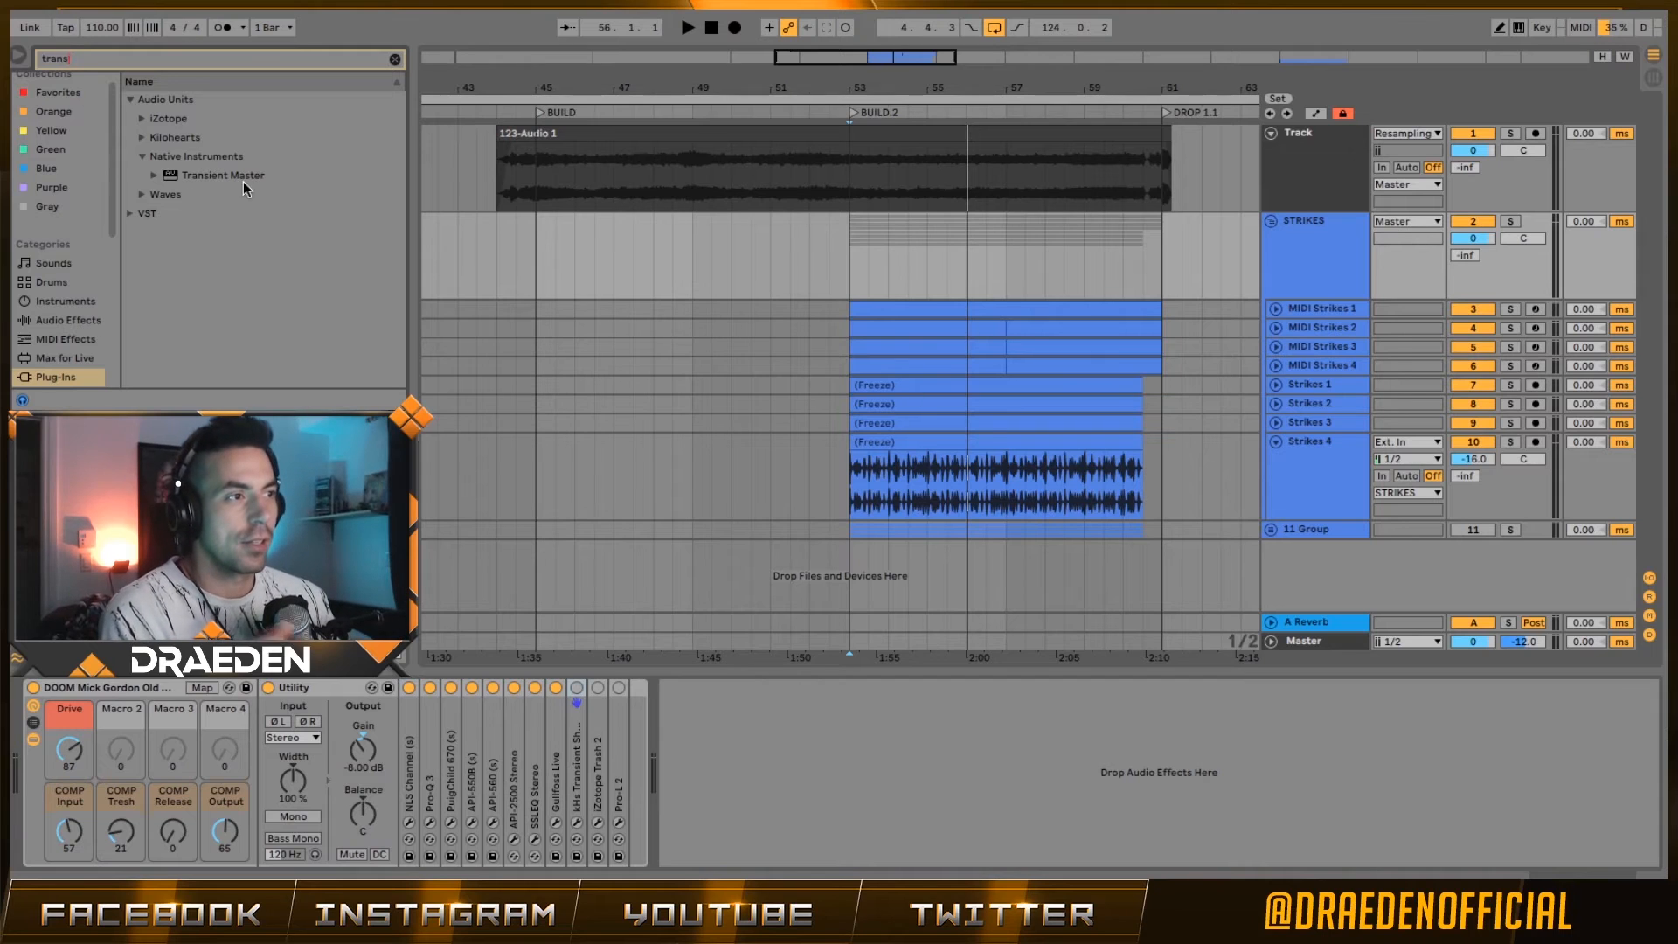
{"action": "left_click_drag", "start_coordinate": [234, 177], "coordinate": [594, 789]}
{"action": "left_click_drag", "start_coordinate": [824, 773], "coordinate": [824, 772]}
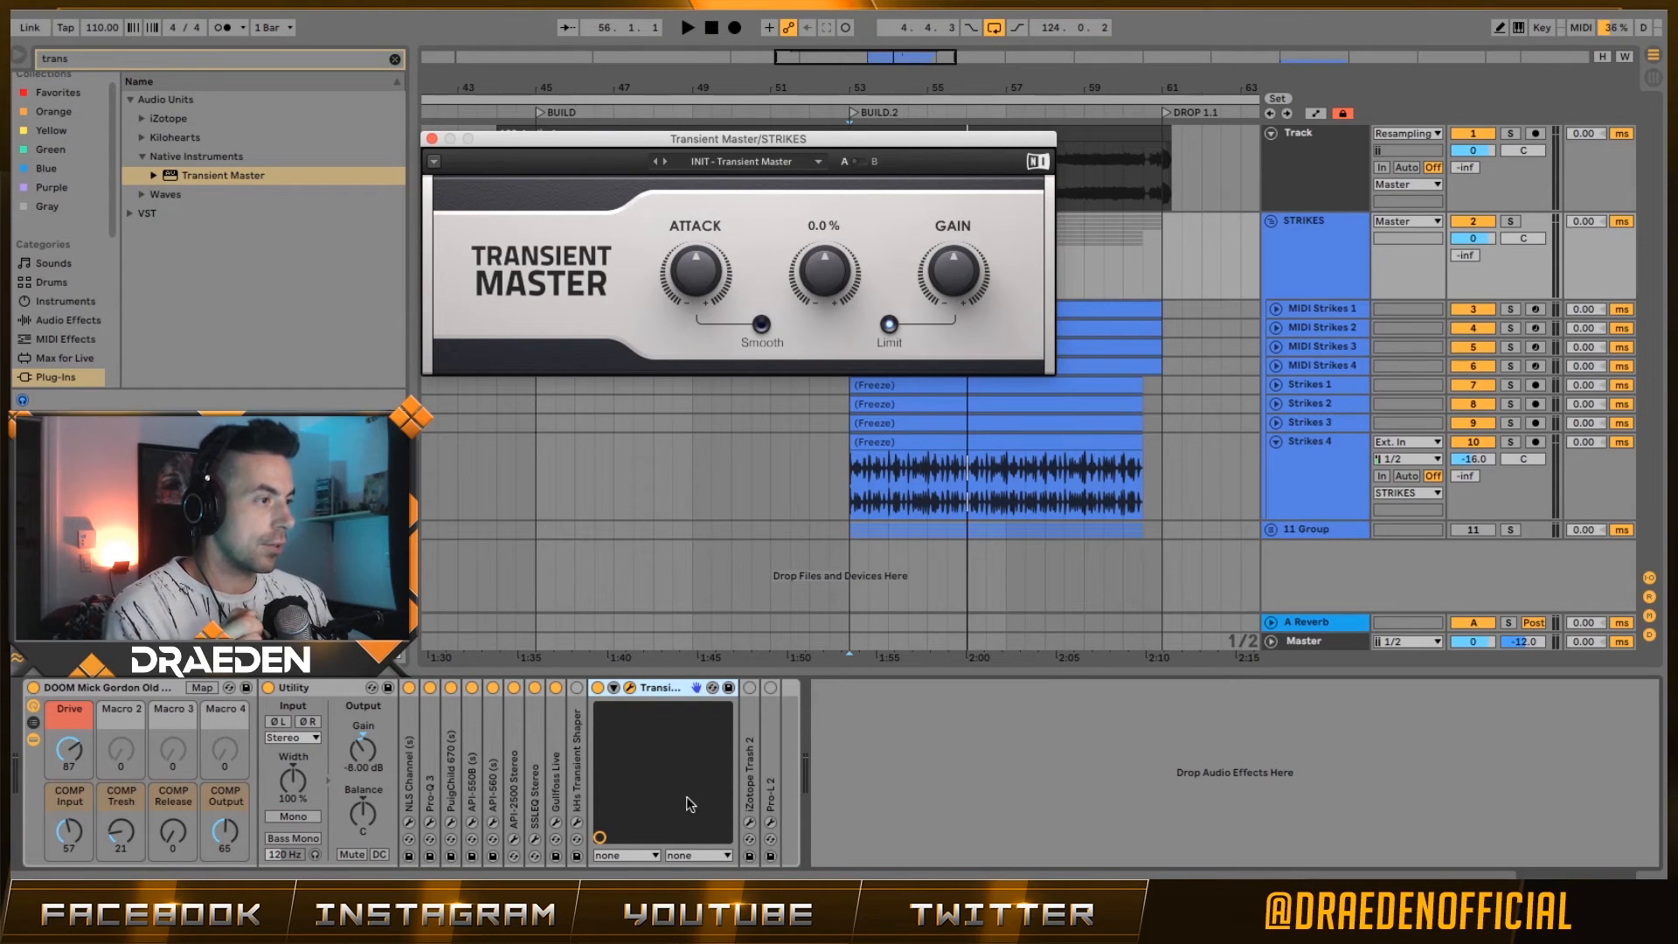
- Switch on iZotope Trash 2, review the distortion settings of its three bands, and close its window
{"action": "left_click", "coordinate": [744, 718]}
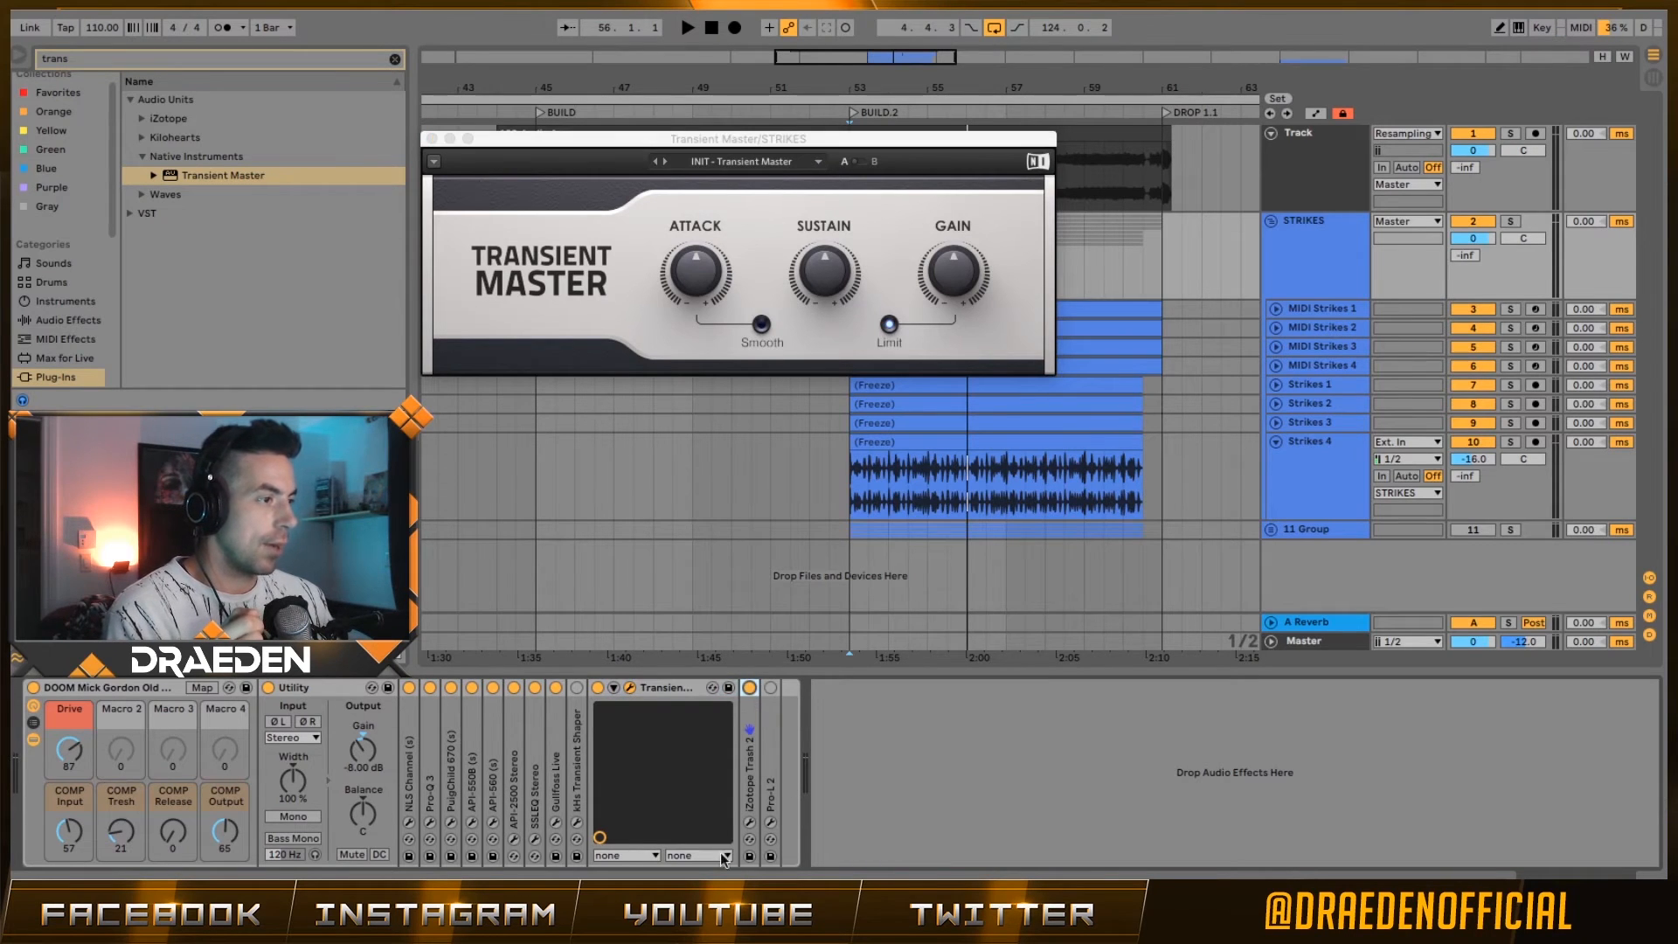
{"action": "left_click", "coordinate": [749, 822]}
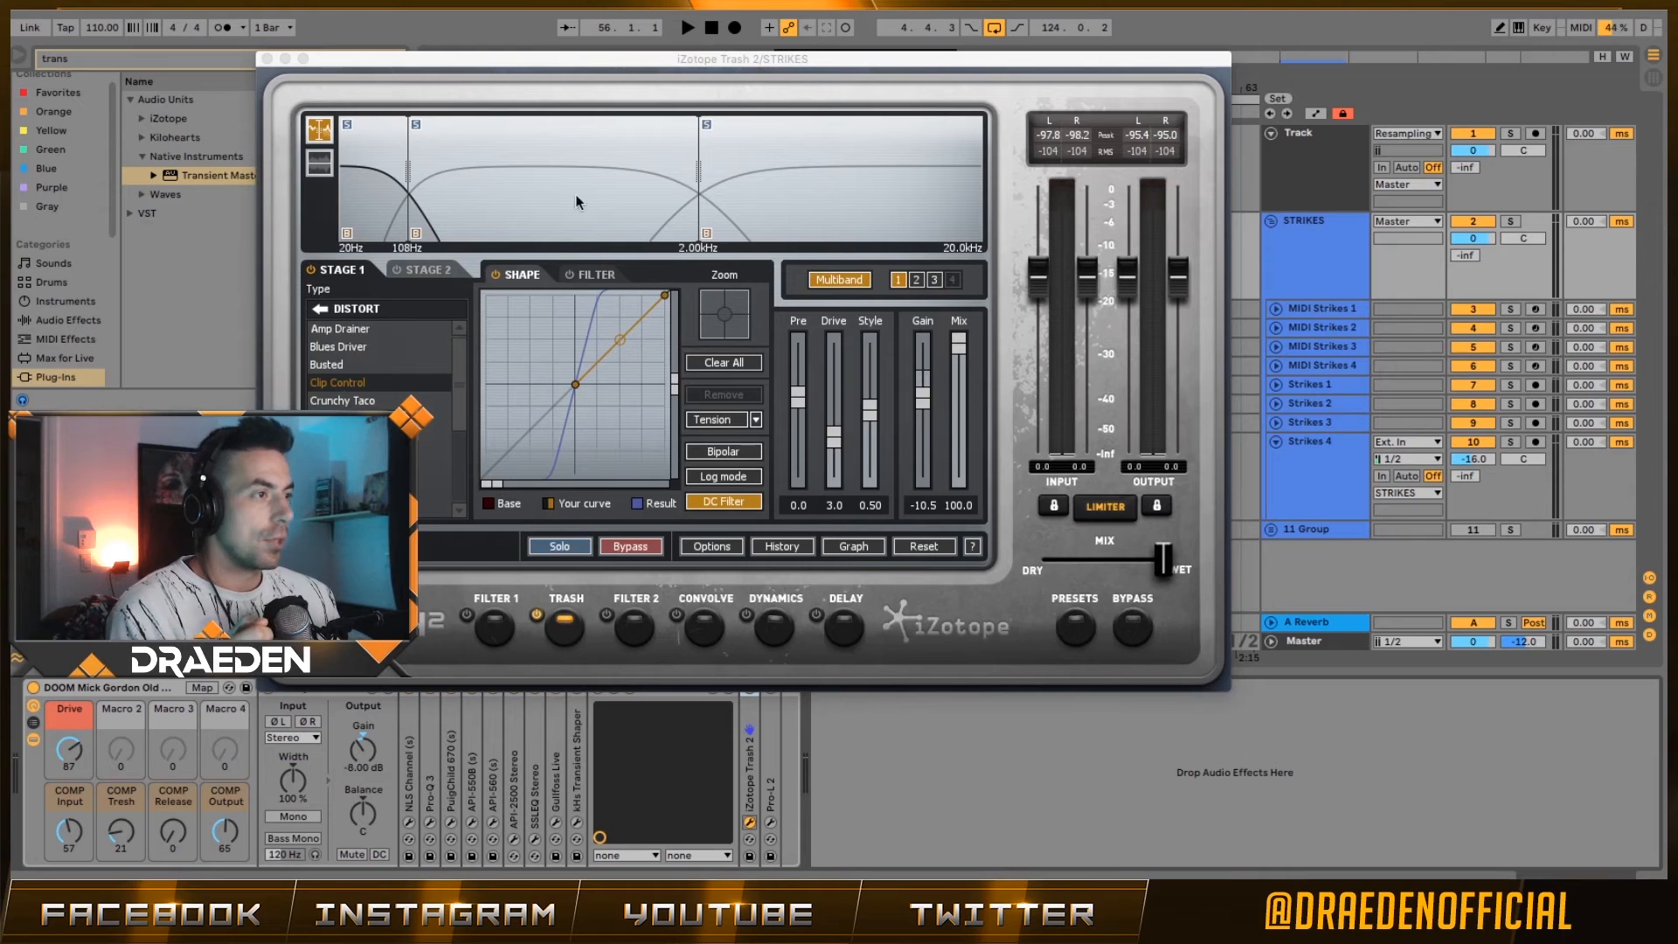
{"action": "left_click", "coordinate": [390, 177]}
{"action": "left_click", "coordinate": [536, 180]}
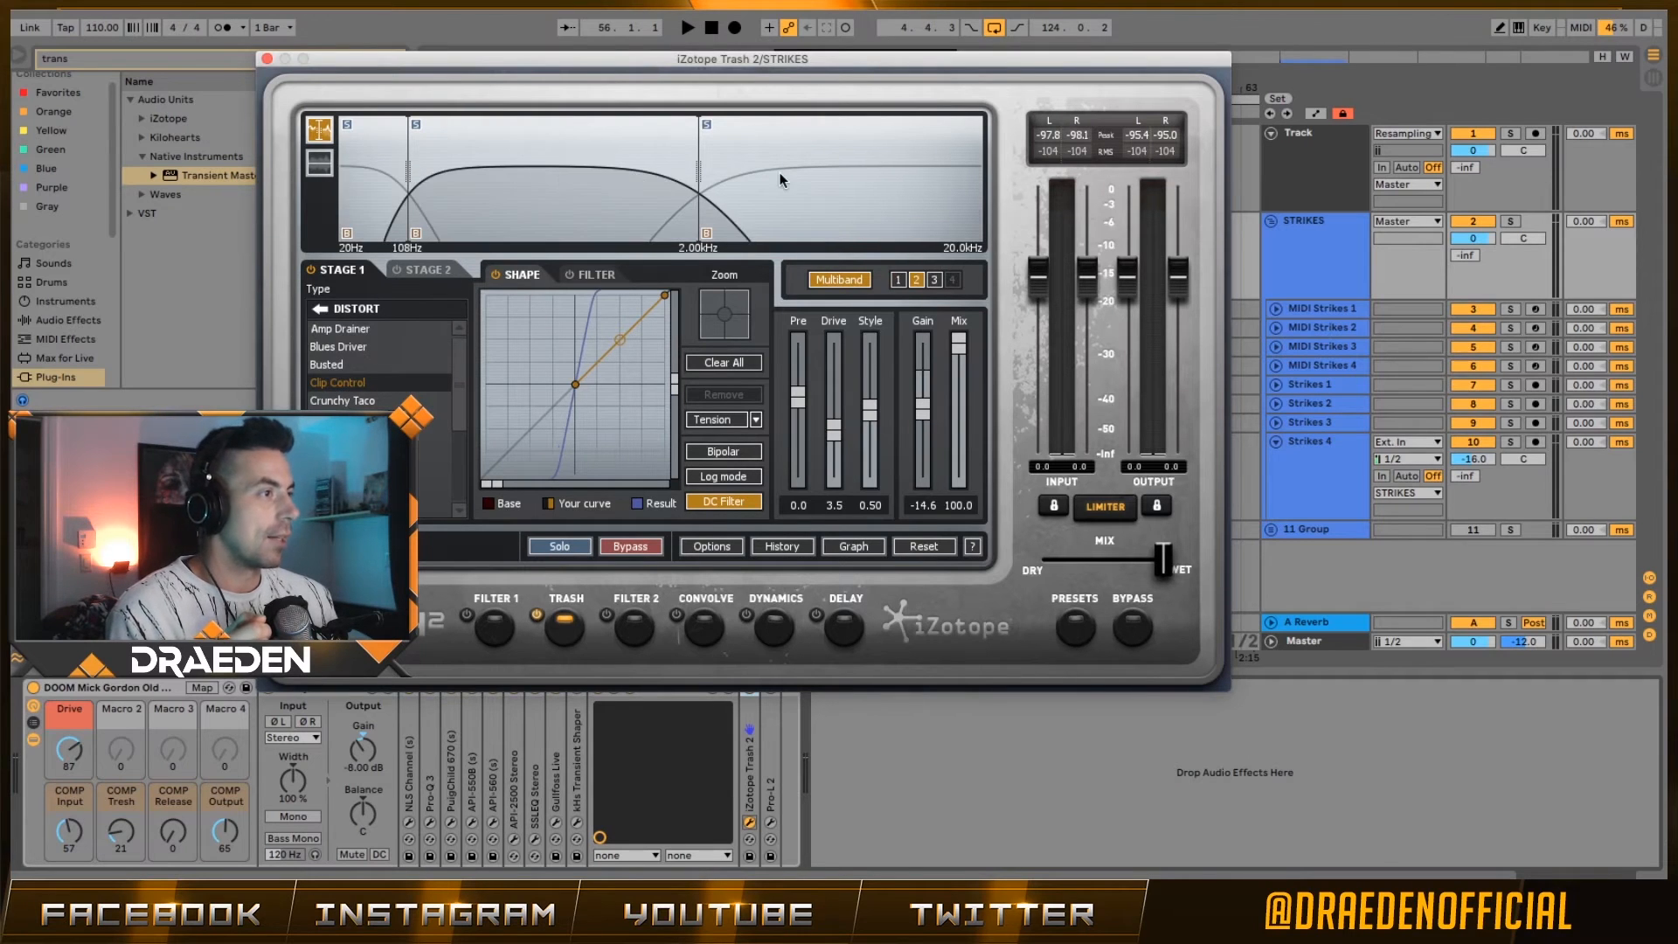
{"action": "left_click", "coordinate": [778, 179]}
{"action": "left_click", "coordinate": [267, 59]}
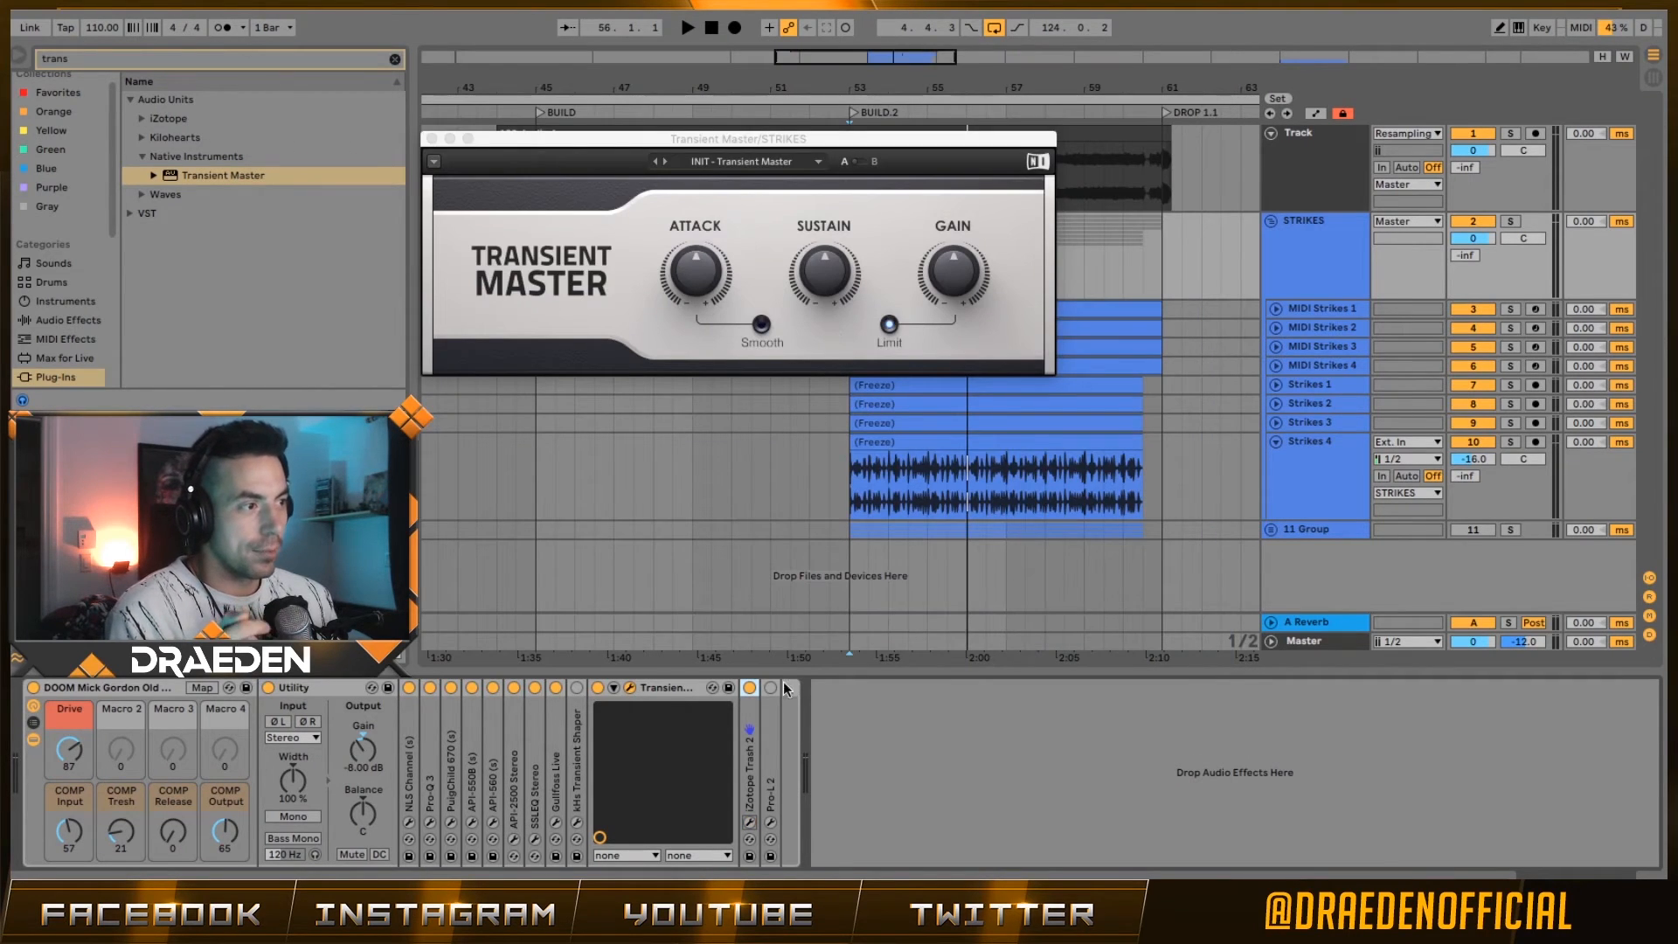
- Check Pro-L 2, switch off both it and iZotope Trash 2, and delete kHs Transient Shaper from the STRIKES rack
{"action": "left_click", "coordinate": [770, 823]}
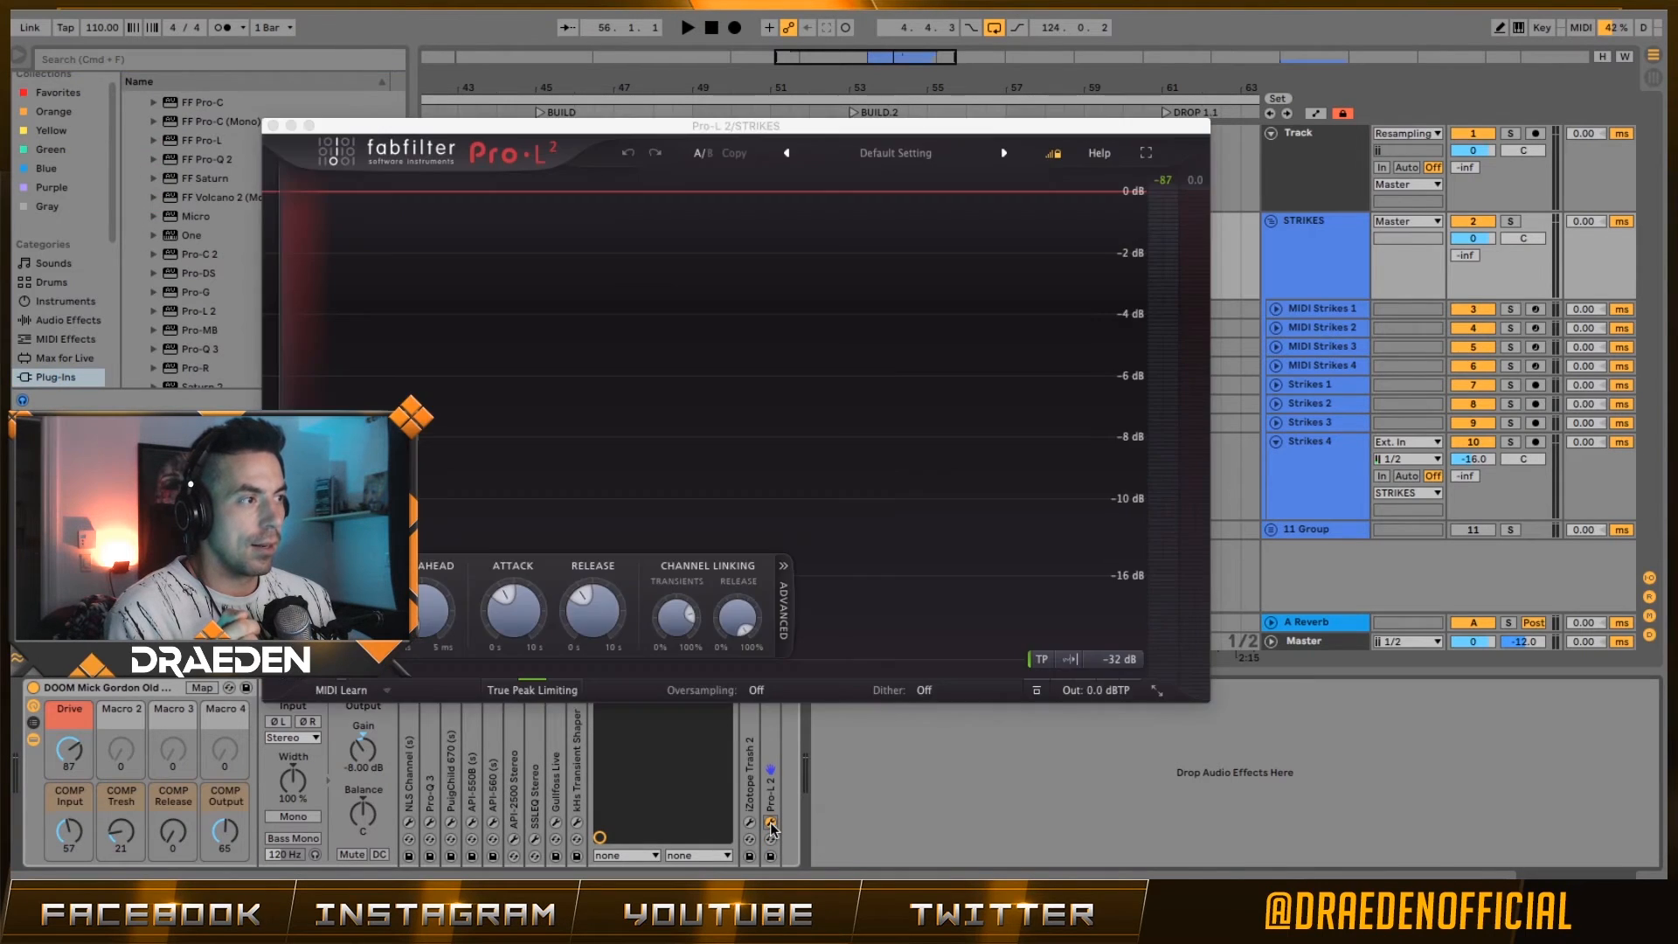
{"action": "left_click", "coordinate": [771, 823]}
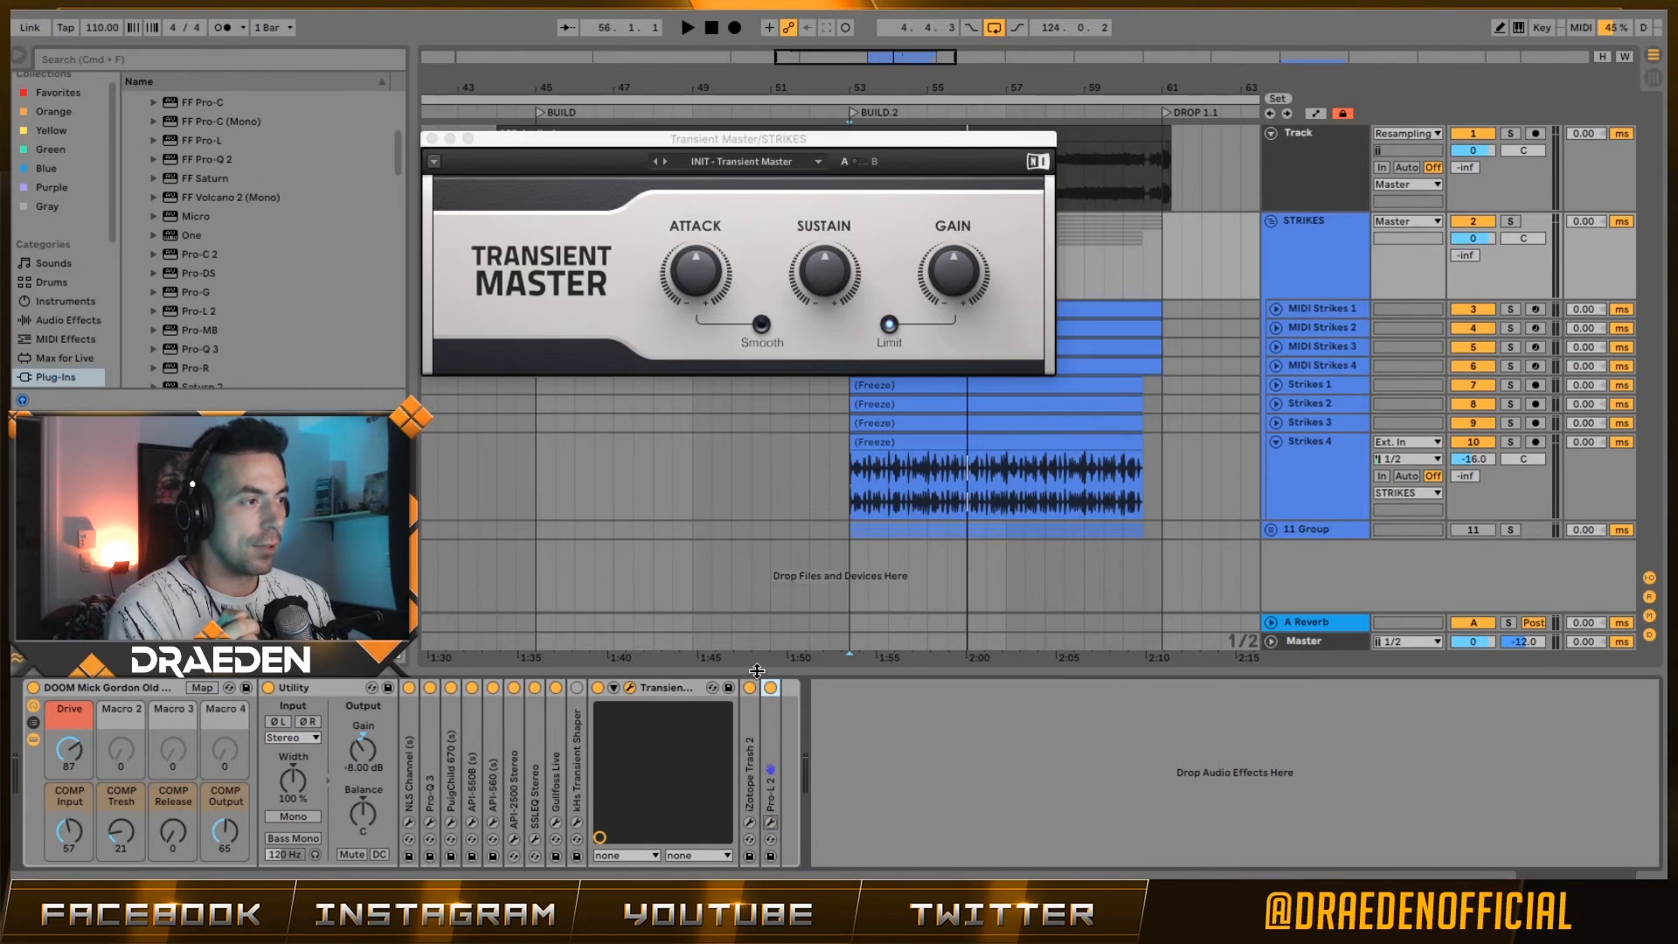
{"action": "left_click", "coordinate": [649, 687]}
{"action": "left_click", "coordinate": [578, 726]}
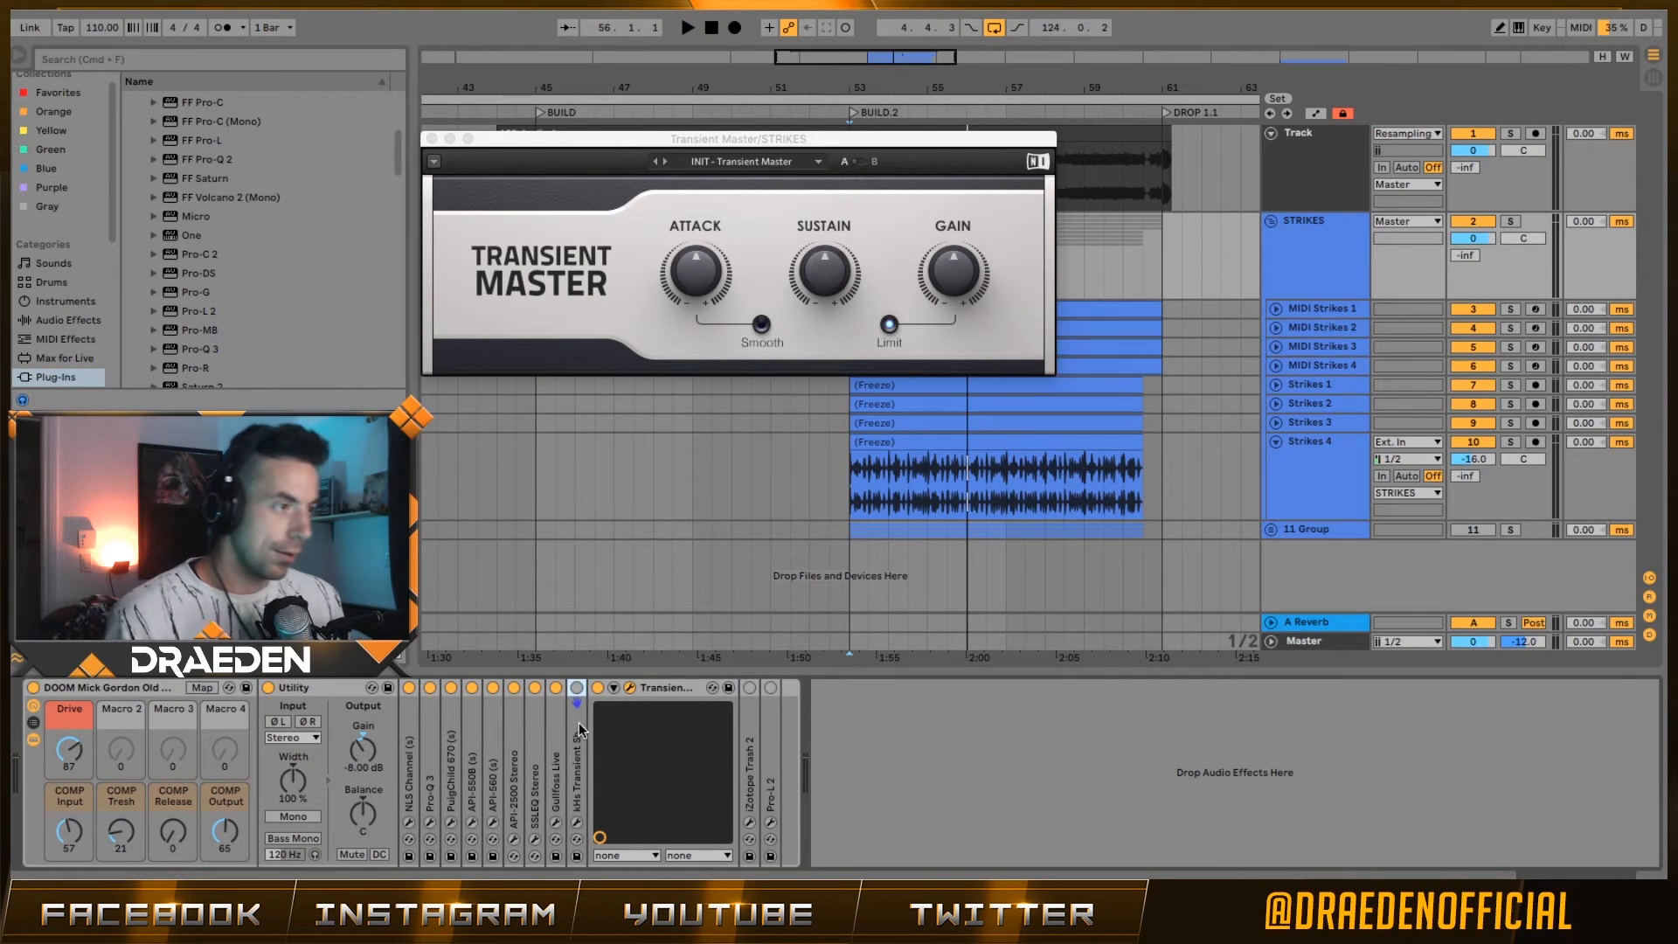
{"action": "key", "text": "Delete"}
- Solo STRIKES during playback, raise Transient Master's attack slightly, set its sustain to about -13%, and unsolo the group
{"action": "key", "text": "space"}
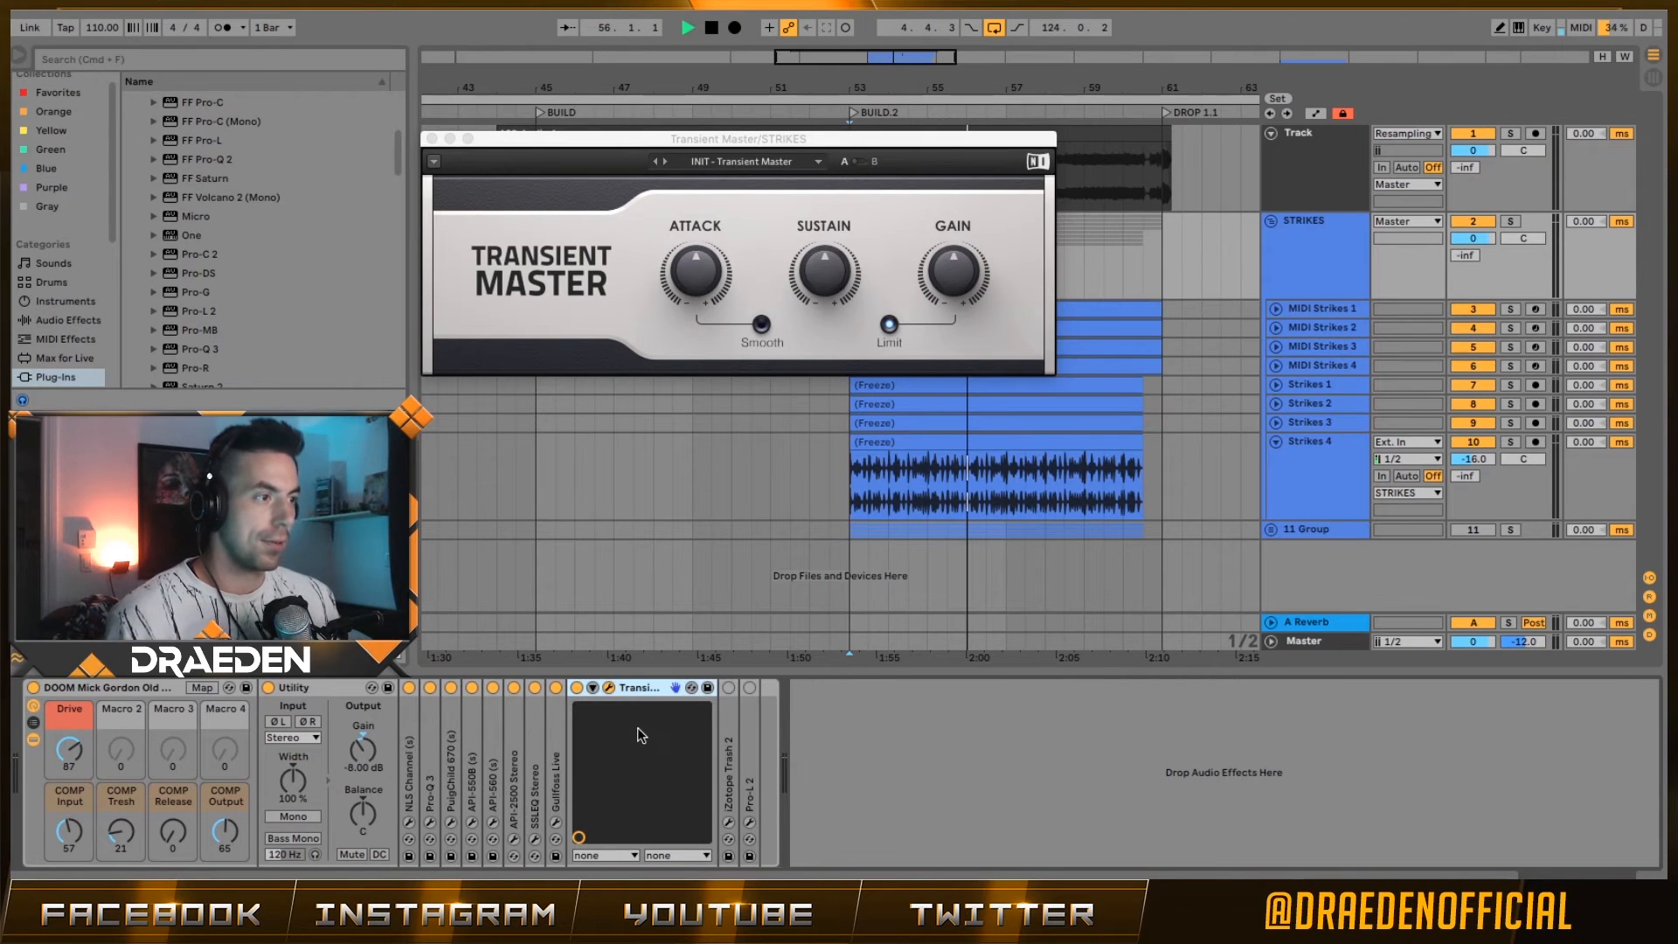
{"action": "left_click", "coordinate": [1511, 222]}
{"action": "left_click_drag", "start_coordinate": [695, 272], "coordinate": [696, 264]}
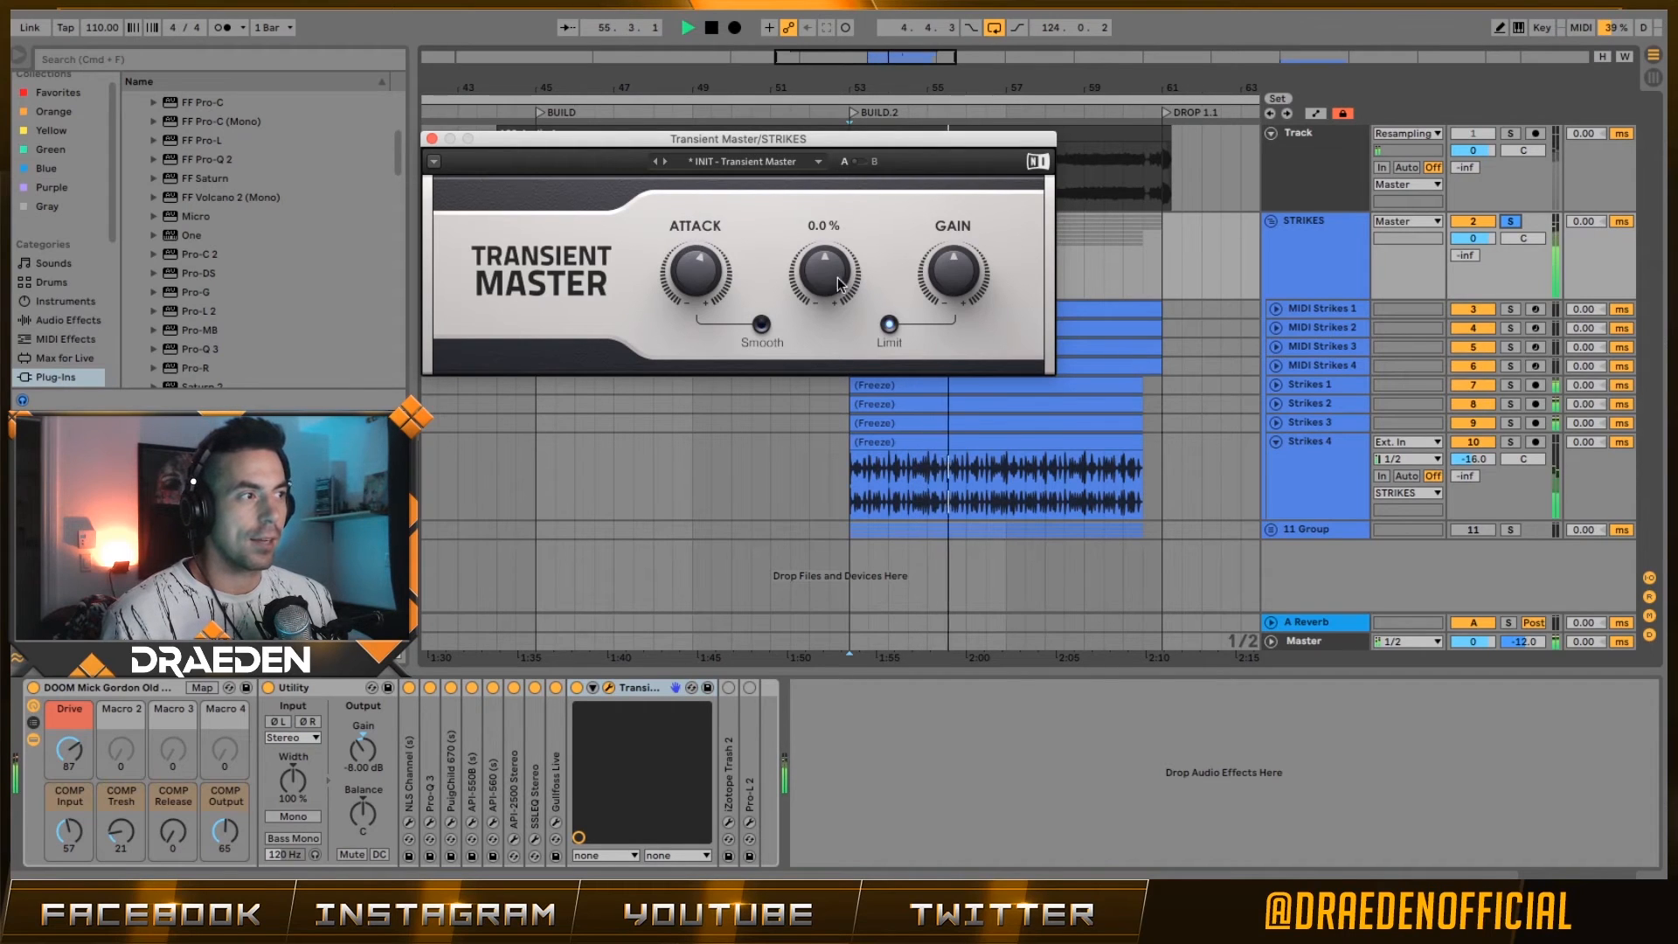
{"action": "left_click_drag", "start_coordinate": [837, 284], "coordinate": [837, 297]}
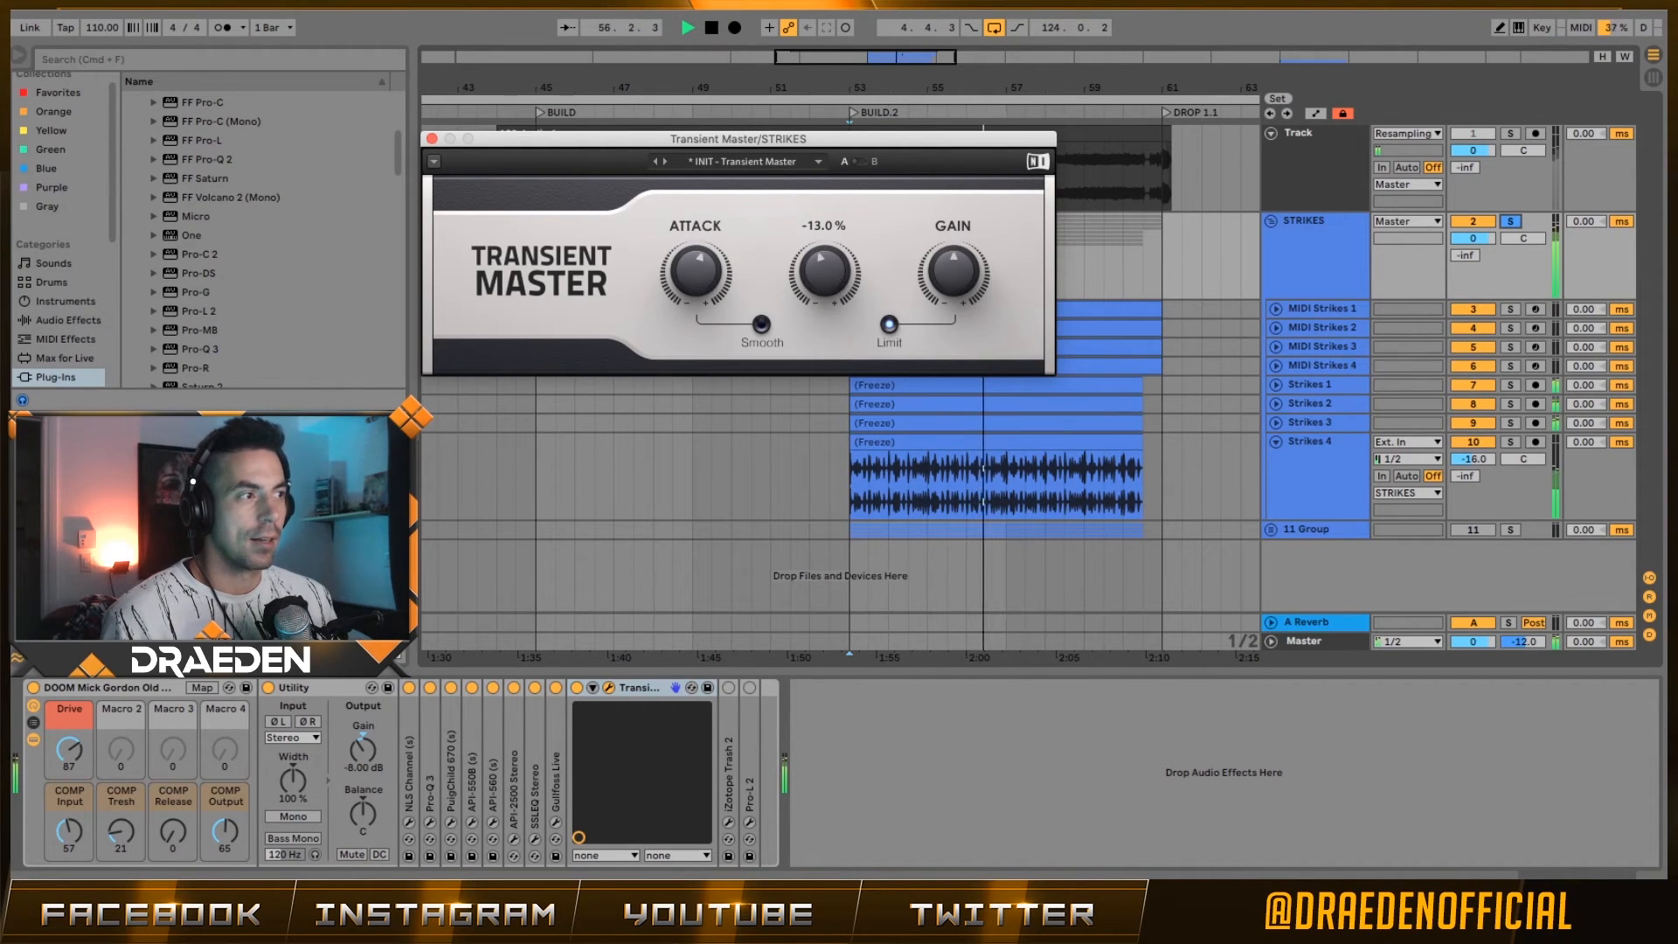
{"action": "left_click", "coordinate": [1511, 223]}
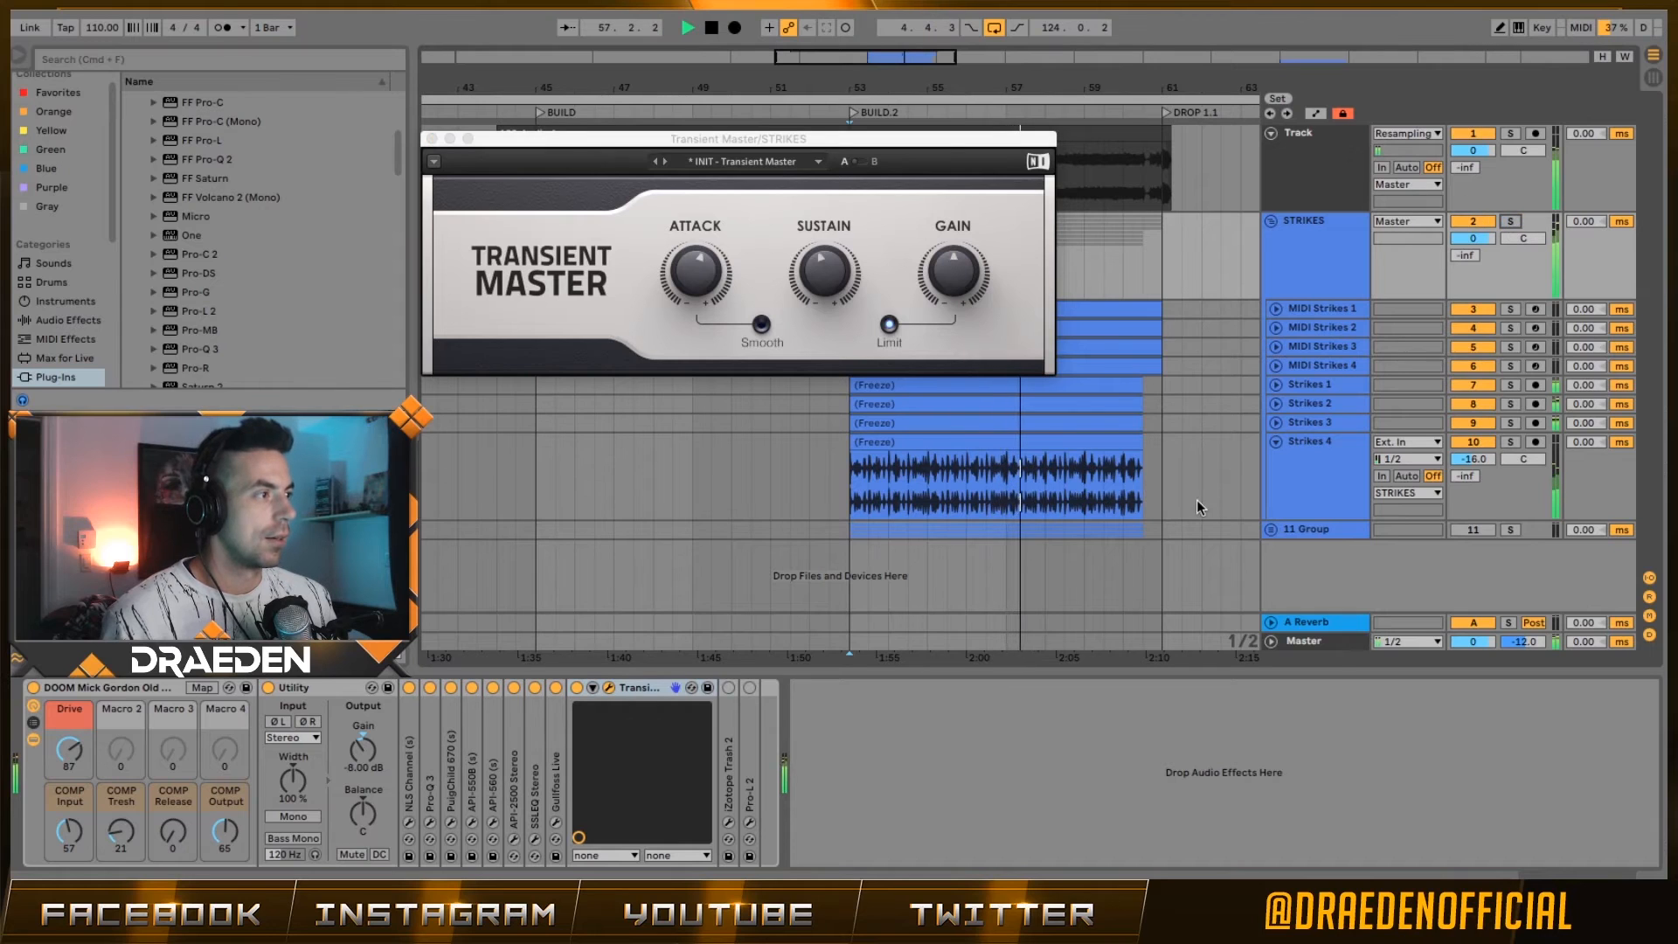
- Compare Transient Master bypassed and active in the full mix, stop playback, and close its window
{"action": "left_click", "coordinate": [577, 689]}
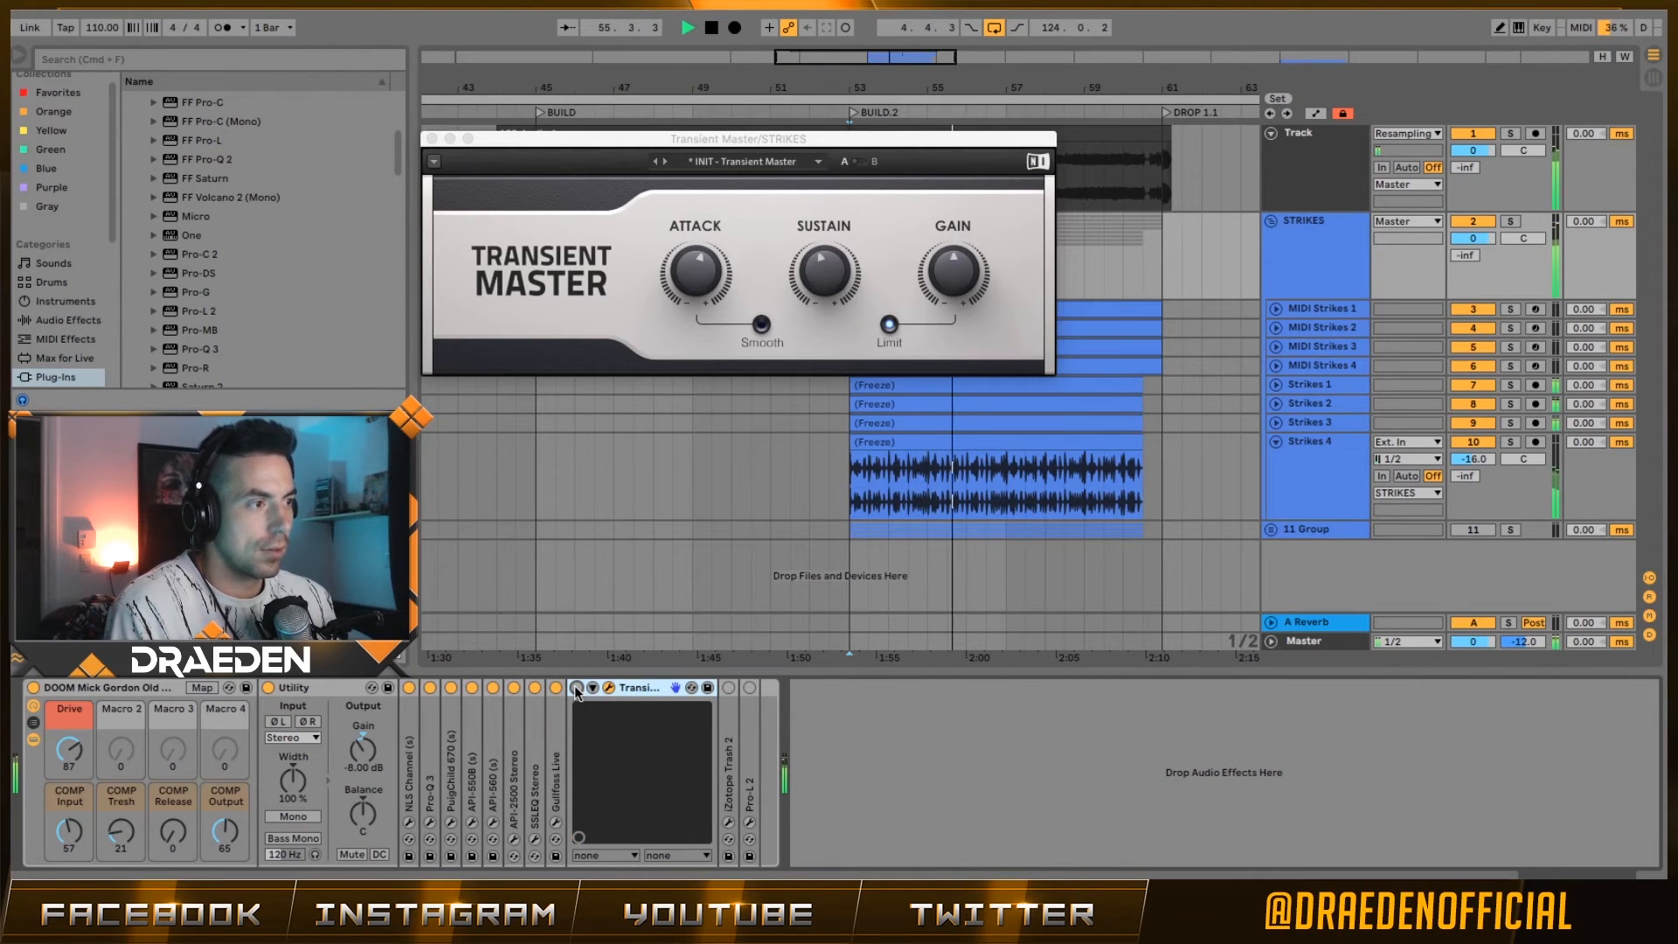
{"action": "left_click", "coordinate": [577, 689]}
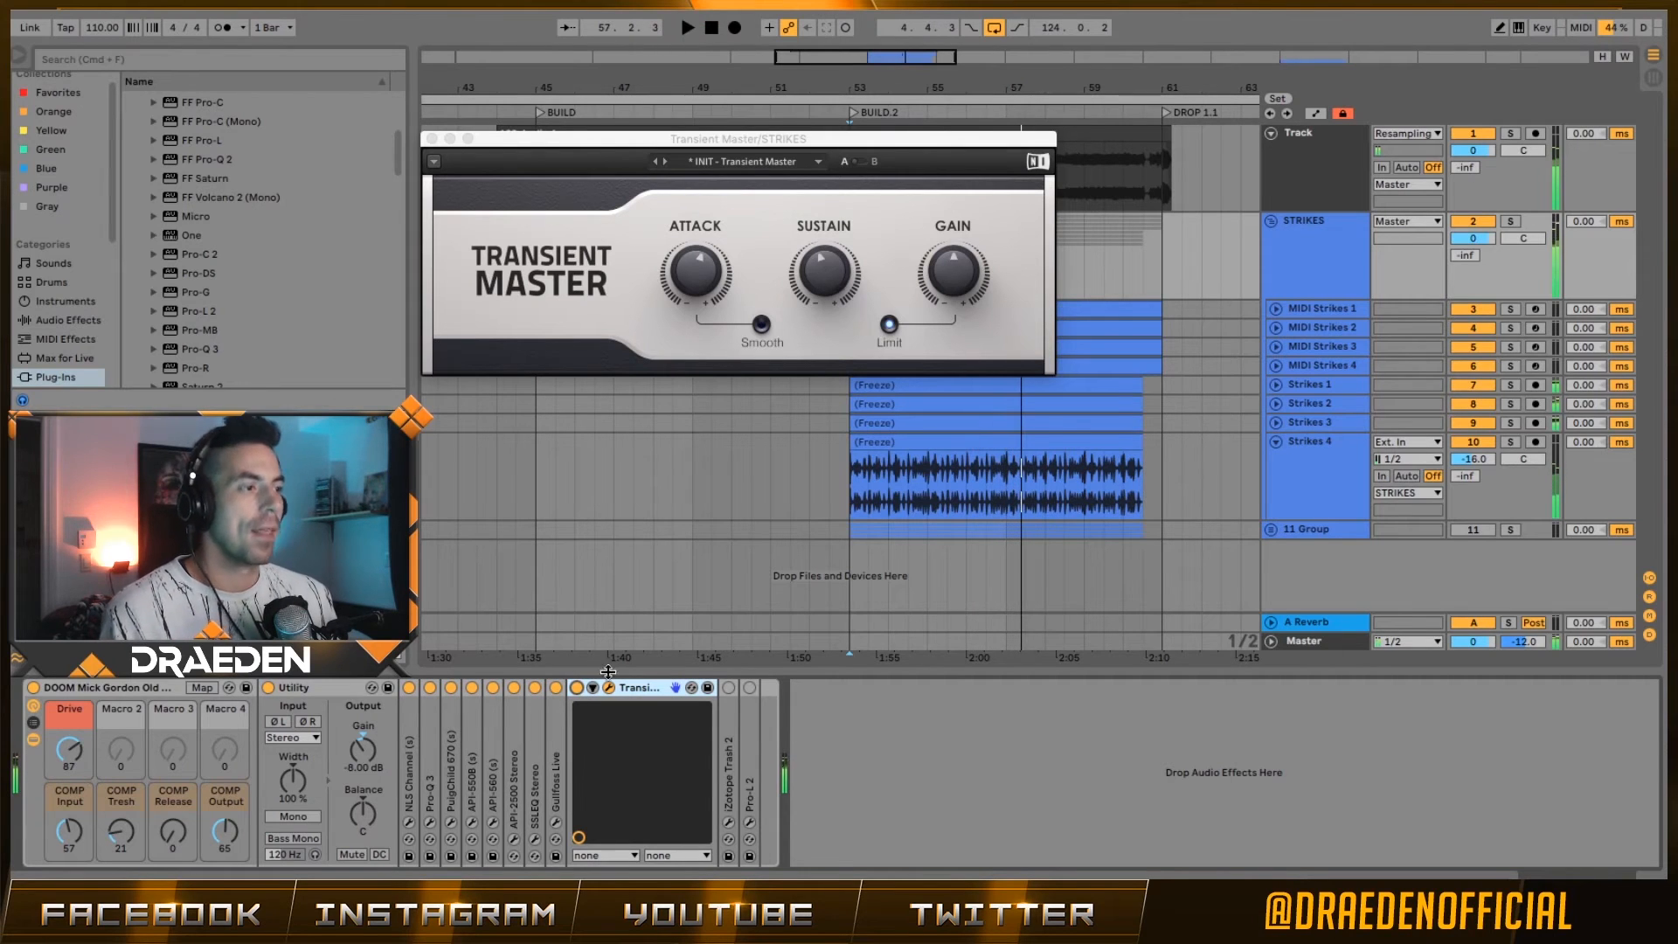
{"action": "left_click", "coordinate": [431, 138]}
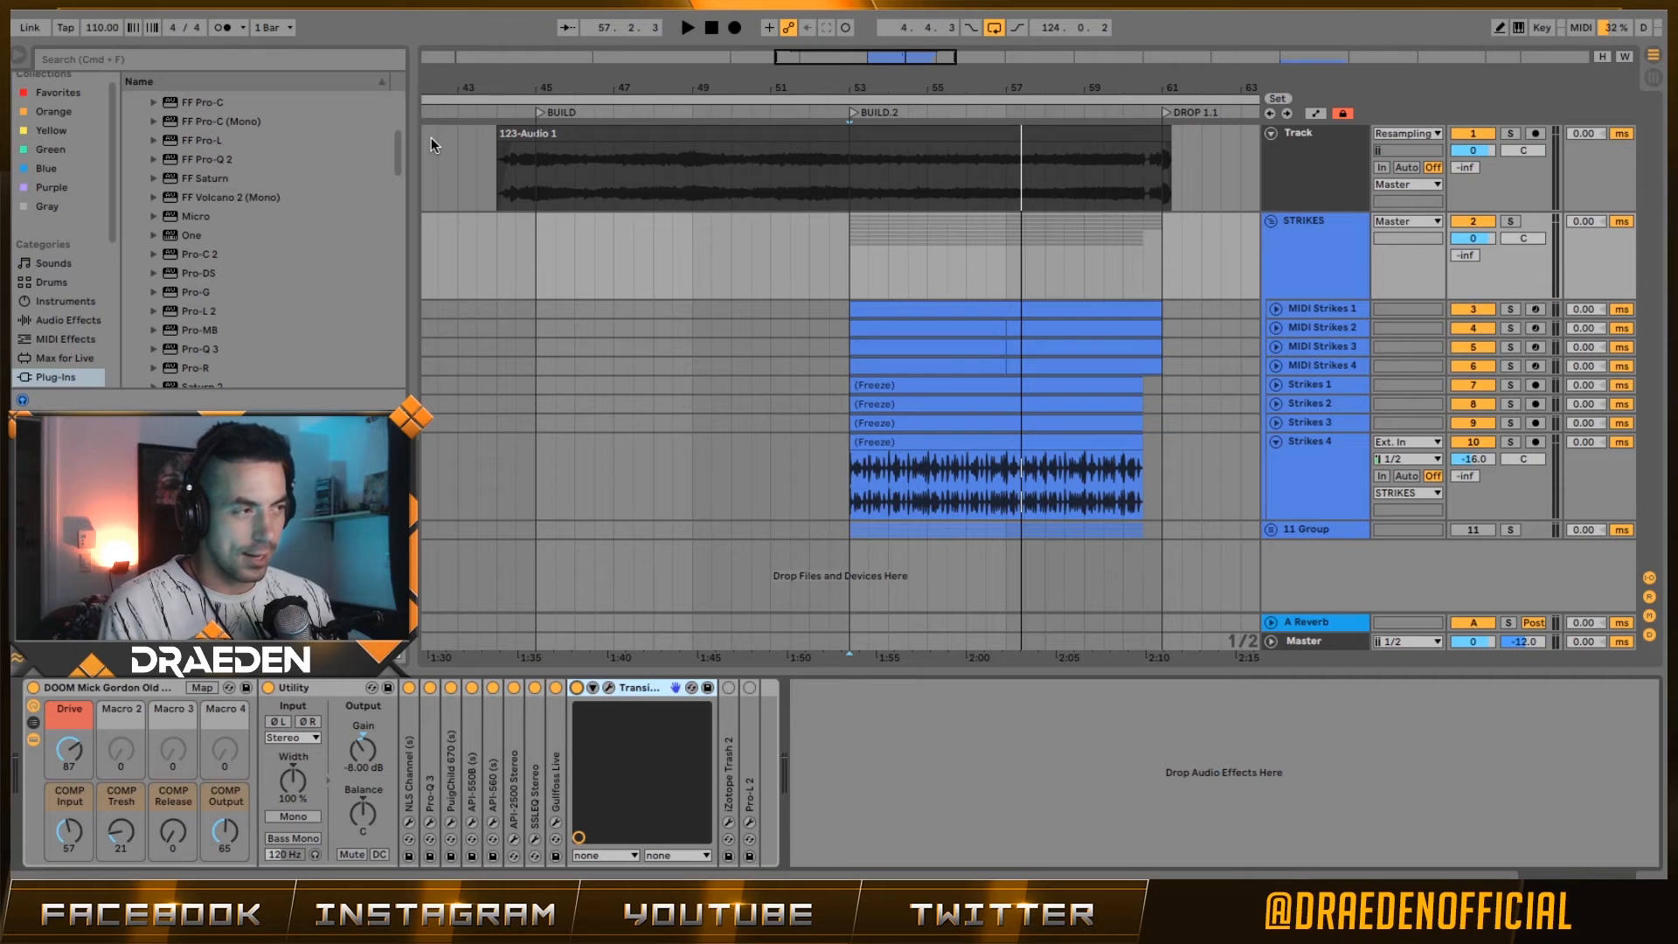
- Lower the STRIKES group volume to -4.0 dB while playing the full mix from the BUILD.2 section
{"action": "left_click", "coordinate": [1297, 255]}
{"action": "left_click_drag", "start_coordinate": [1477, 248], "coordinate": [1478, 249]}
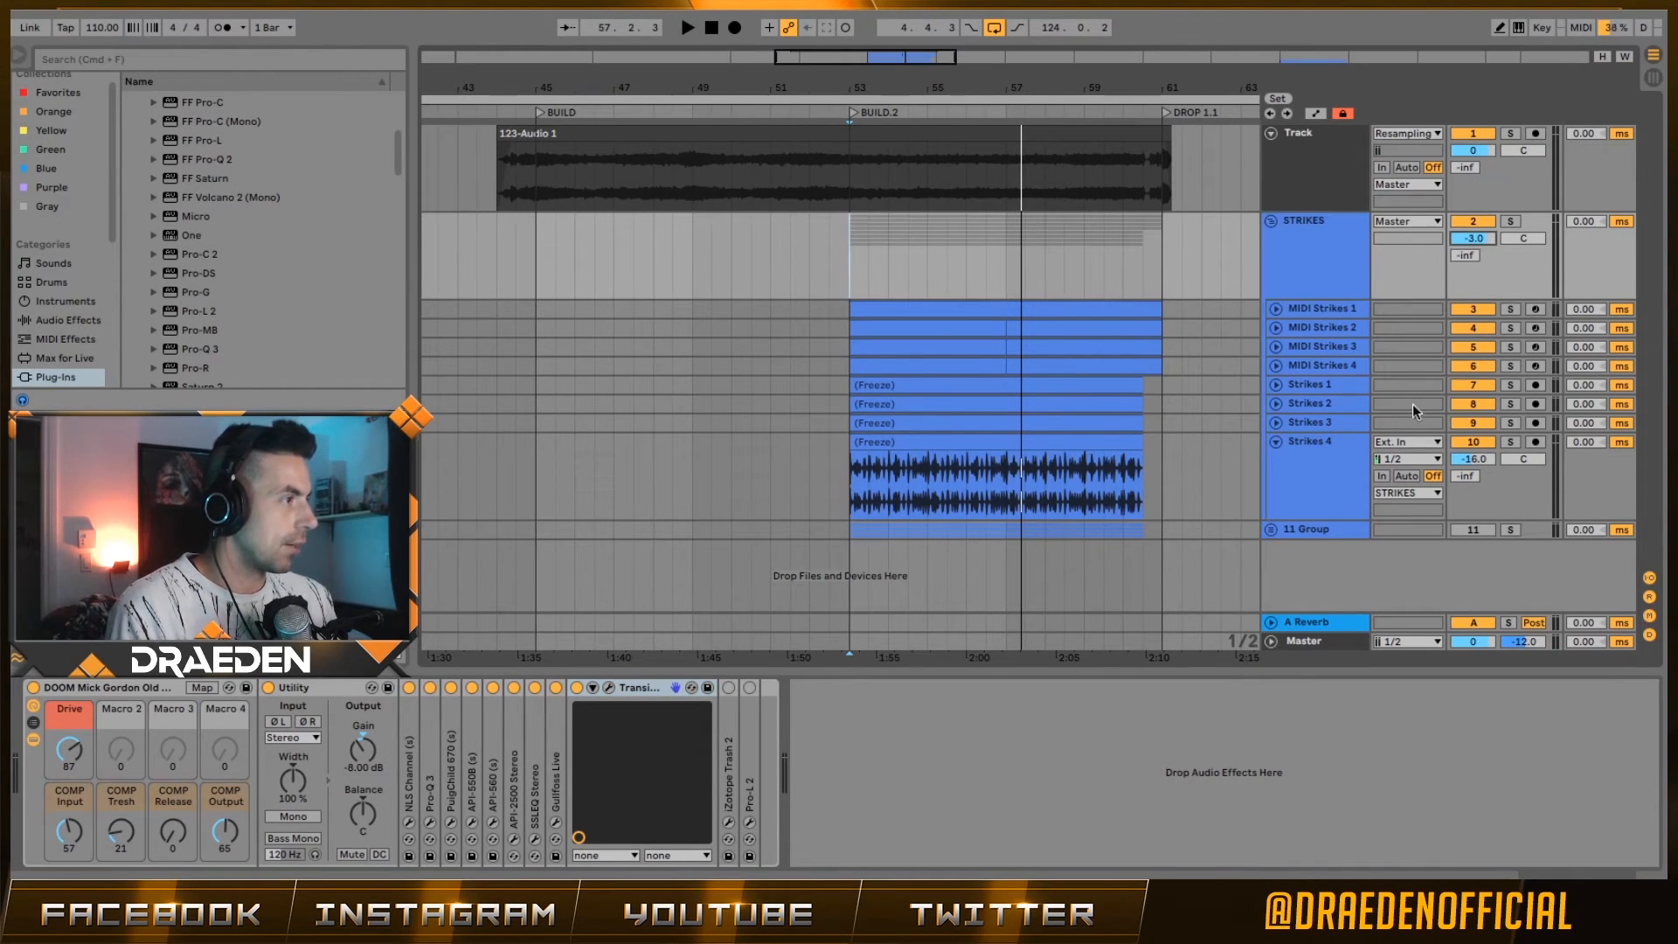
{"action": "key", "text": "space"}
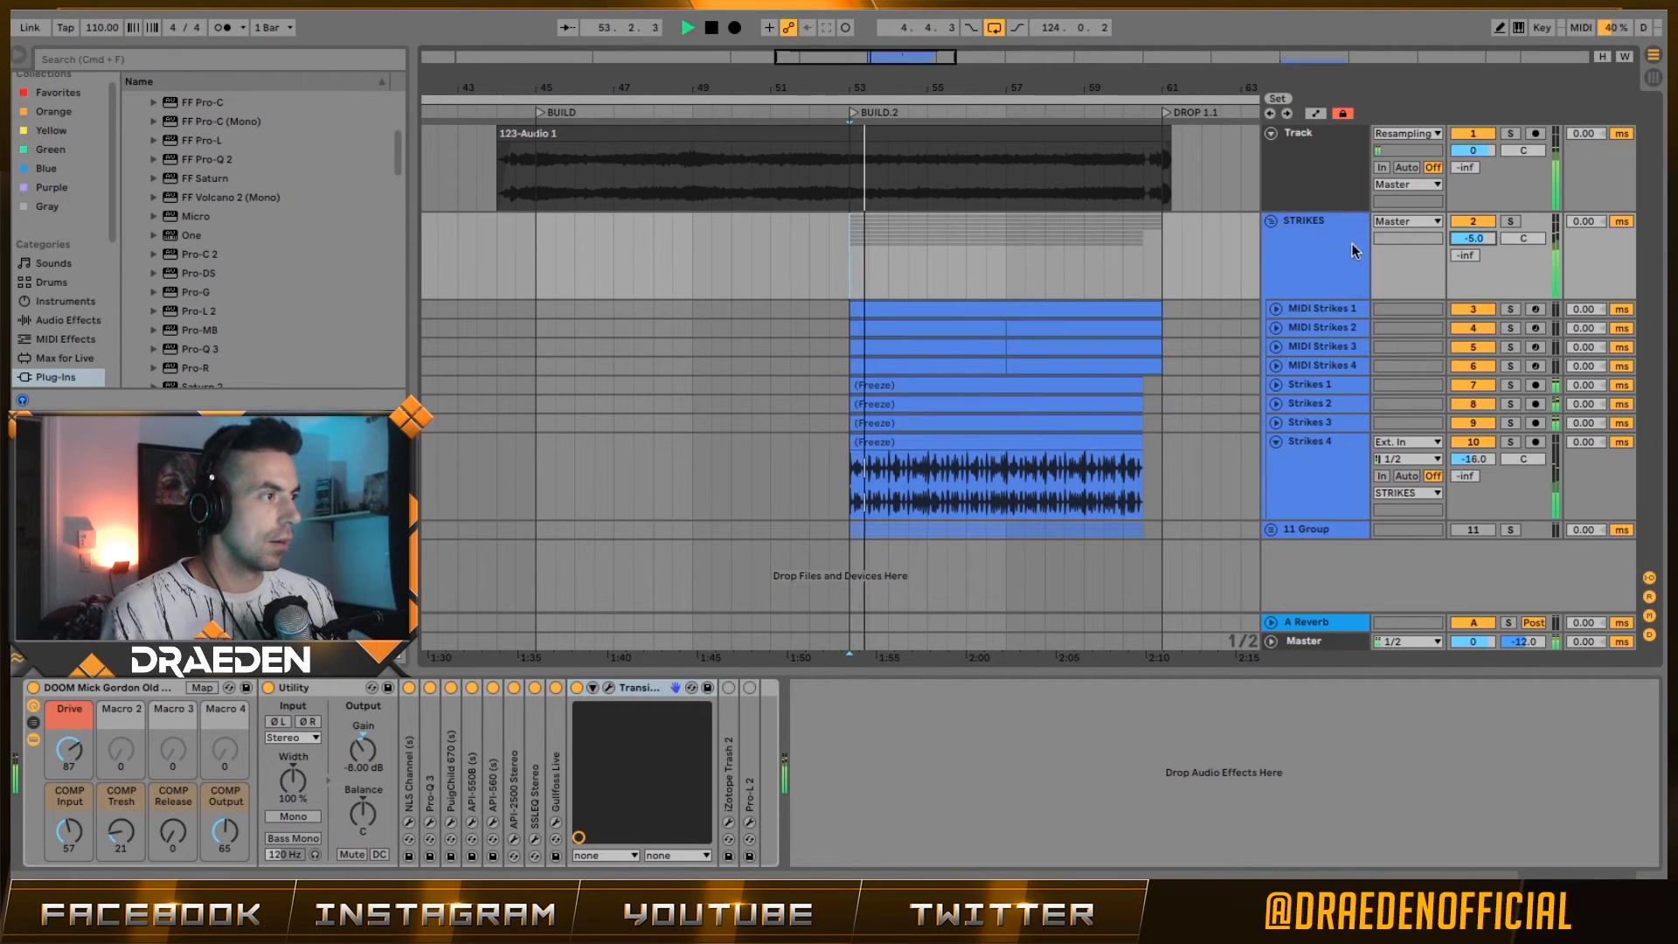
{"action": "left_click", "coordinate": [967, 260]}
{"action": "left_click", "coordinate": [830, 278]}
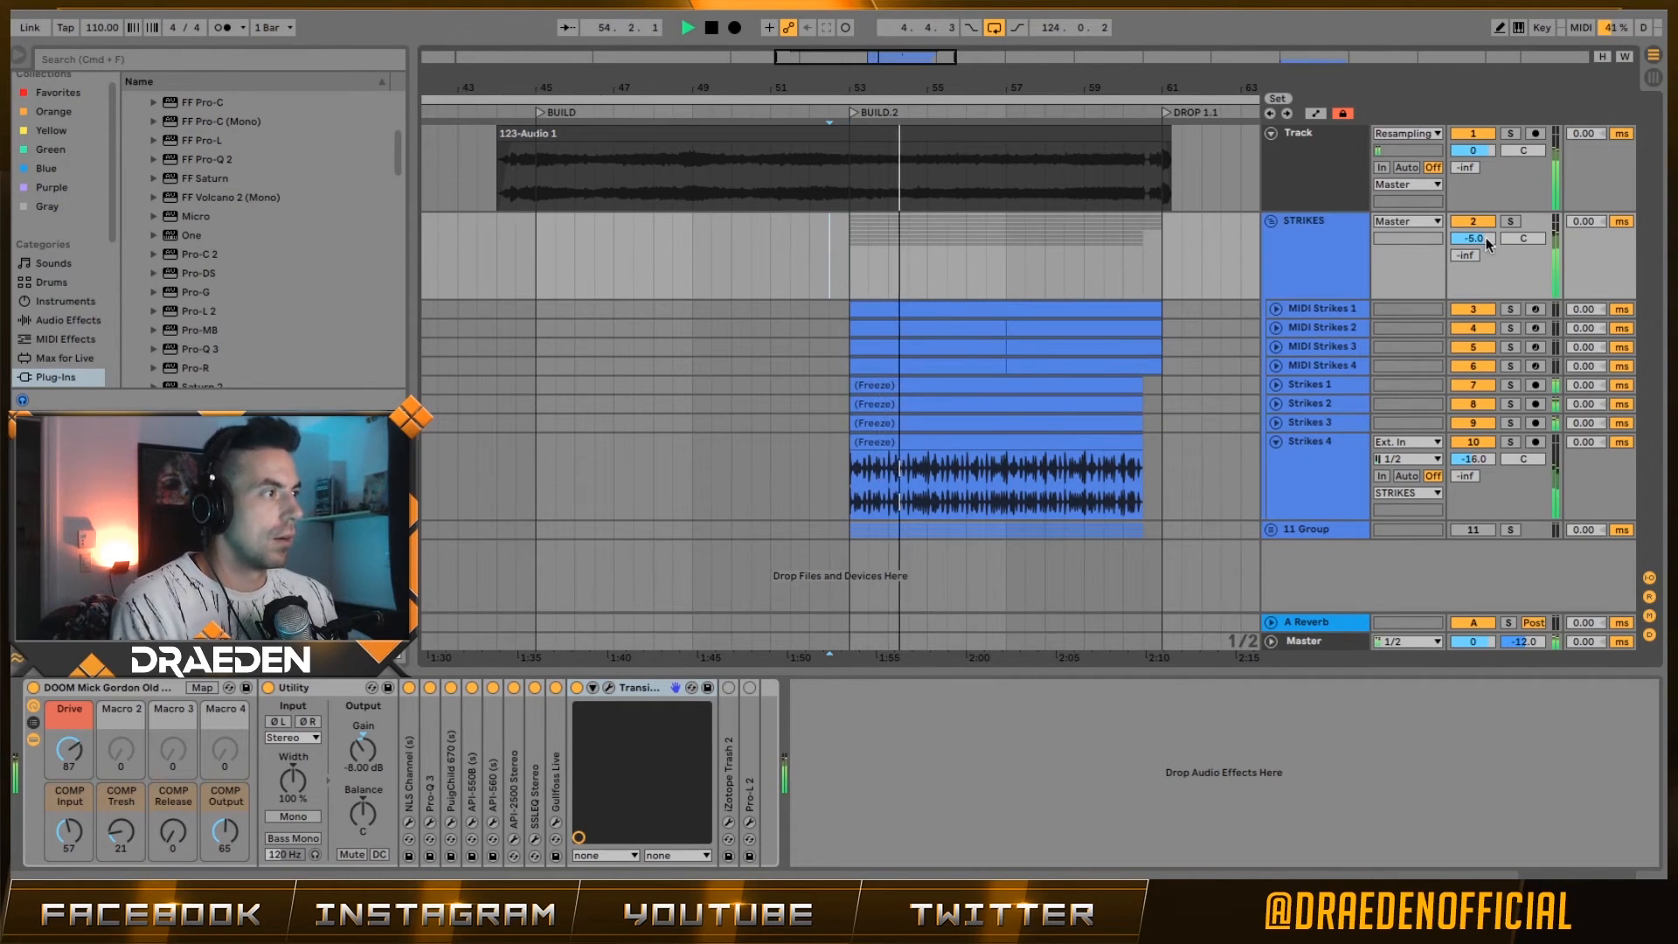
{"action": "left_click_drag", "start_coordinate": [1485, 238], "coordinate": [1486, 233]}
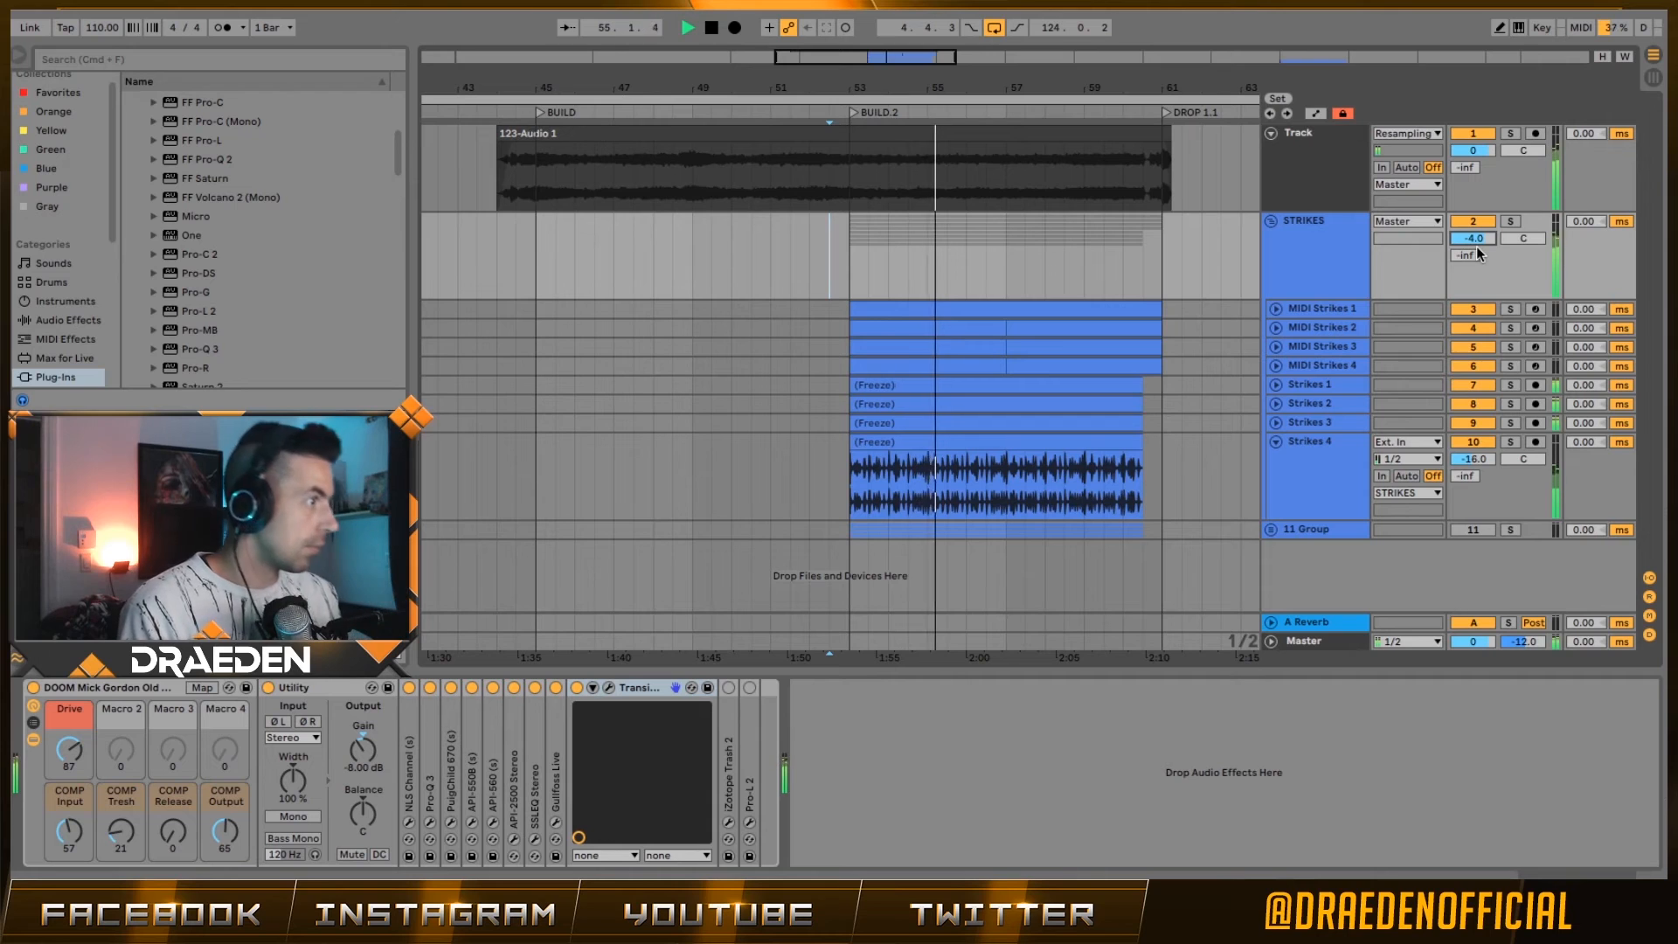
- Compare Transient Master bypassed and active, fine-tune its attack and sustain, close its window, and stop playback
{"action": "left_click", "coordinate": [577, 687]}
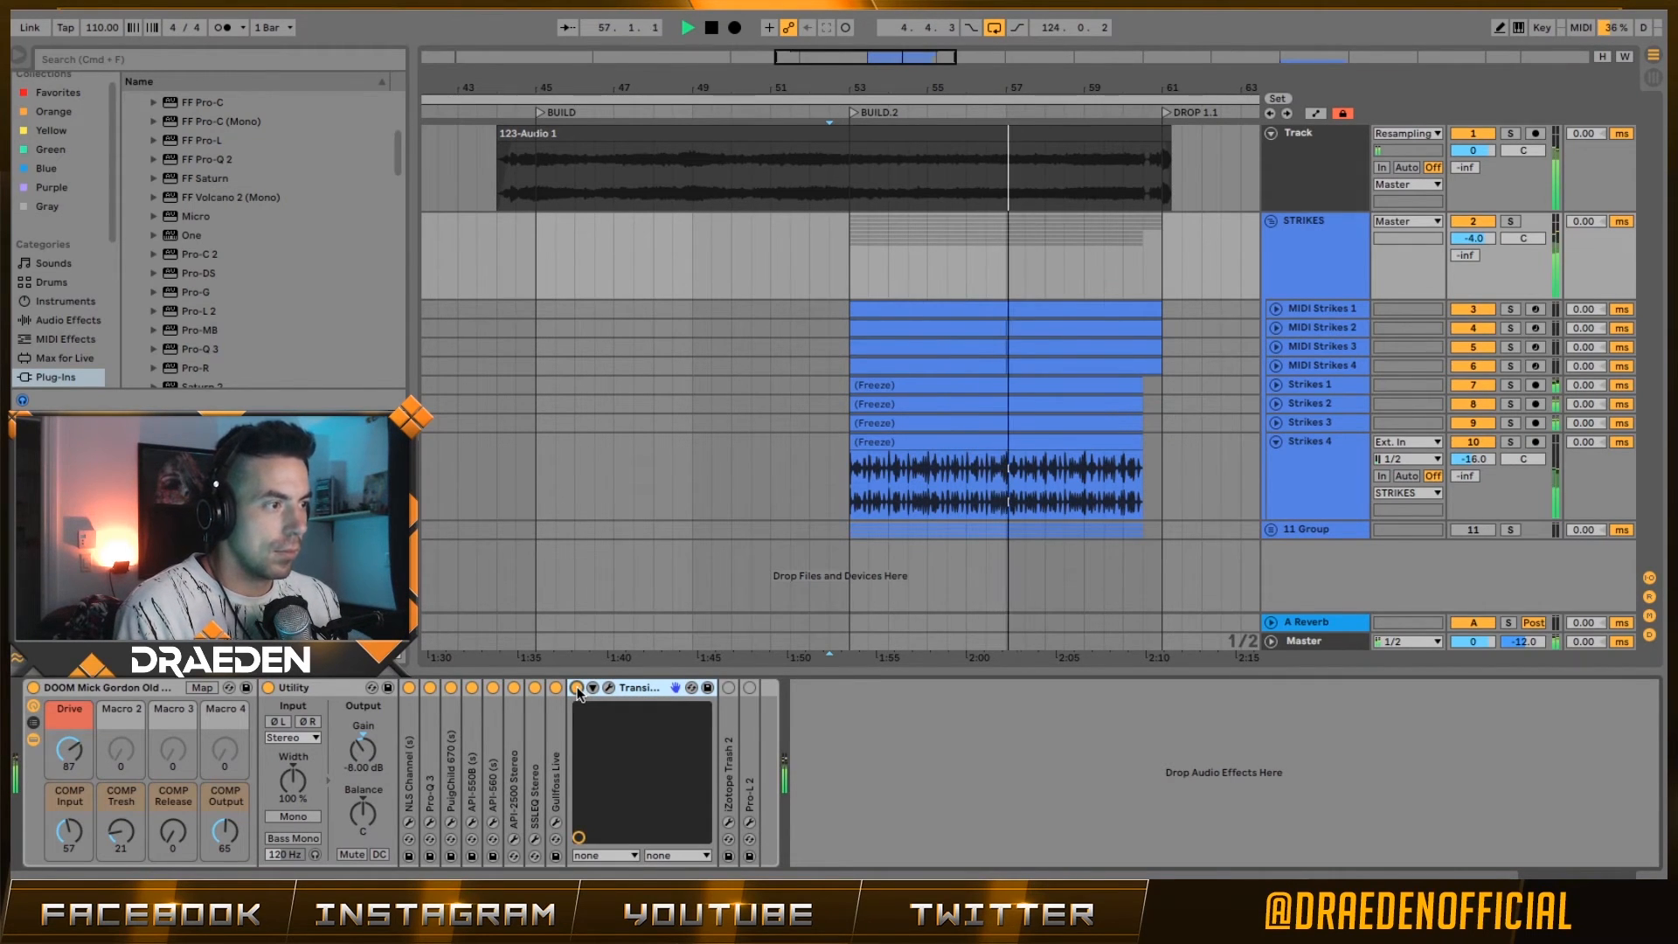
{"action": "left_click", "coordinate": [577, 687]}
{"action": "left_click", "coordinate": [608, 687]}
{"action": "left_click_drag", "start_coordinate": [695, 272], "coordinate": [695, 264]}
{"action": "mouse_move", "coordinate": [839, 285]}
{"action": "left_mouse_down"}
{"action": "mouse_move", "coordinate": [839, 302]}
{"action": "mouse_move", "coordinate": [839, 285]}
{"action": "left_mouse_up"}
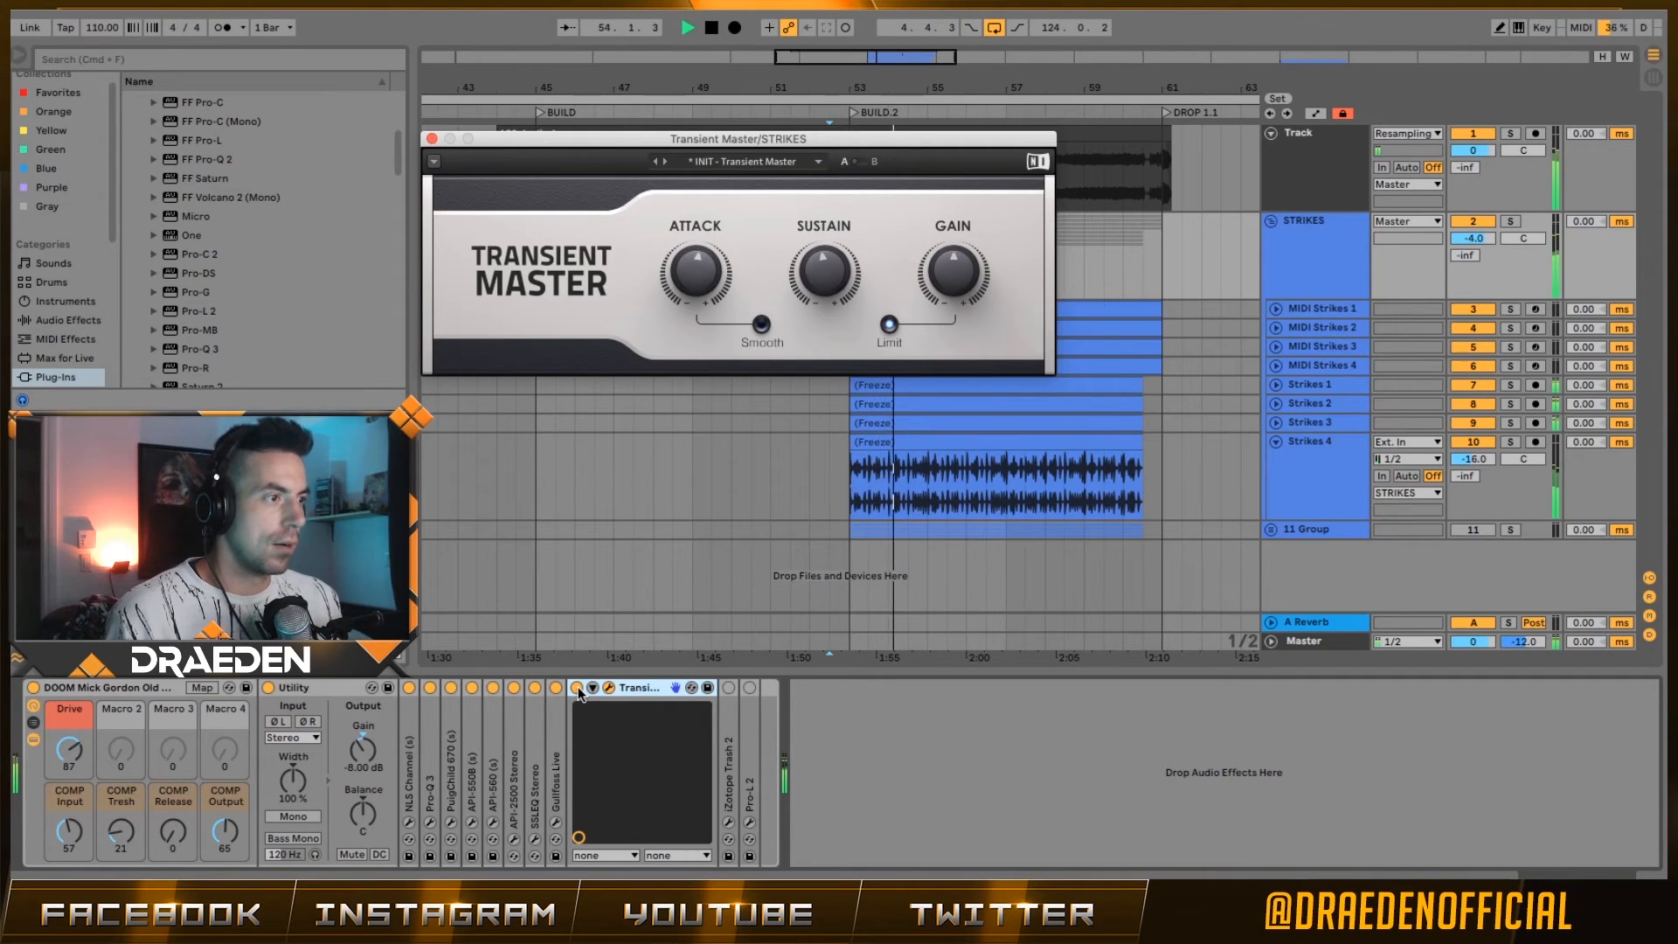
{"action": "left_click", "coordinate": [609, 687]}
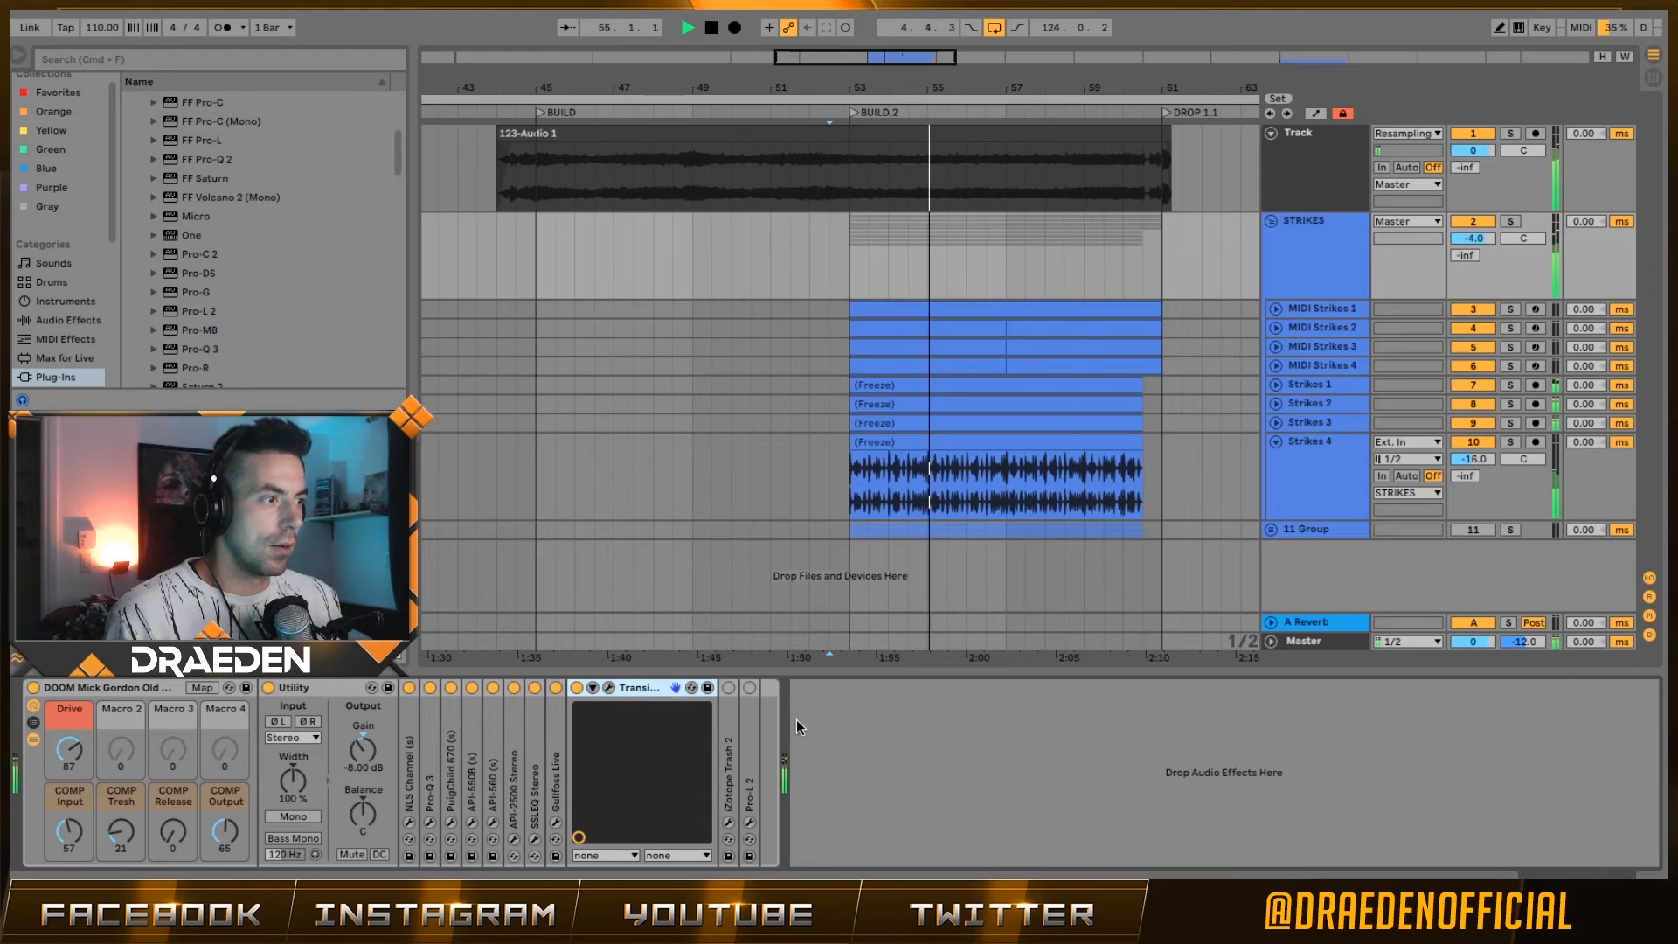
{"action": "key", "text": "space"}
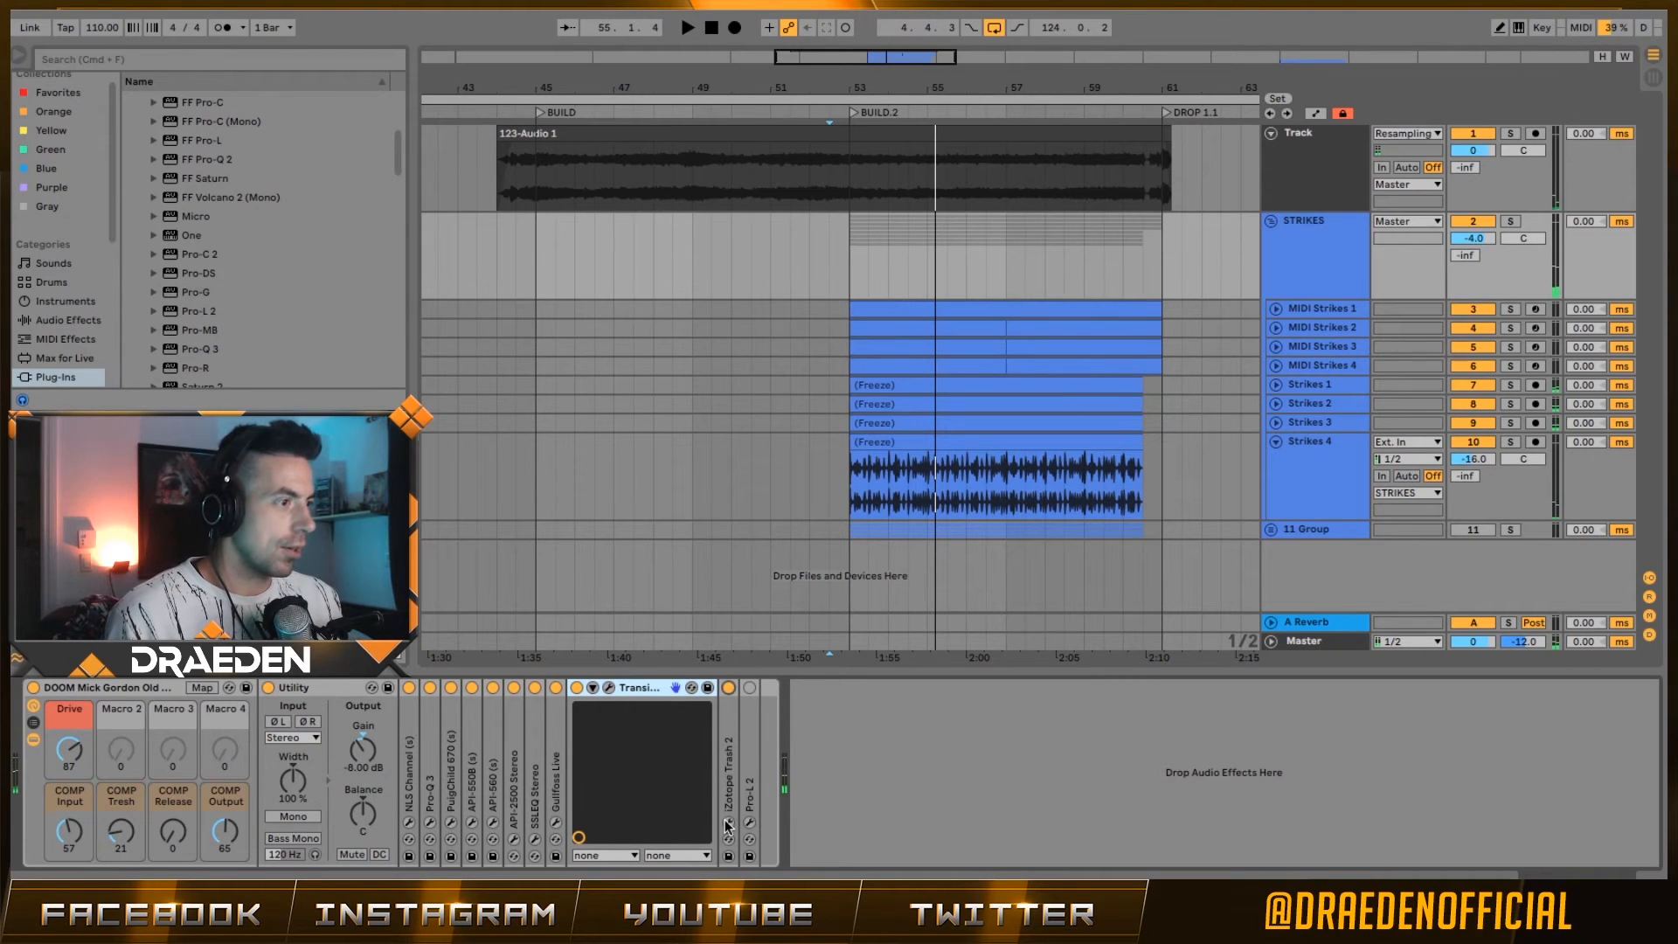
- Open iZotope Trash 2 with STRIKES soloed, solo its lowest band, and examine the list of distortion types
{"action": "left_click", "coordinate": [728, 823]}
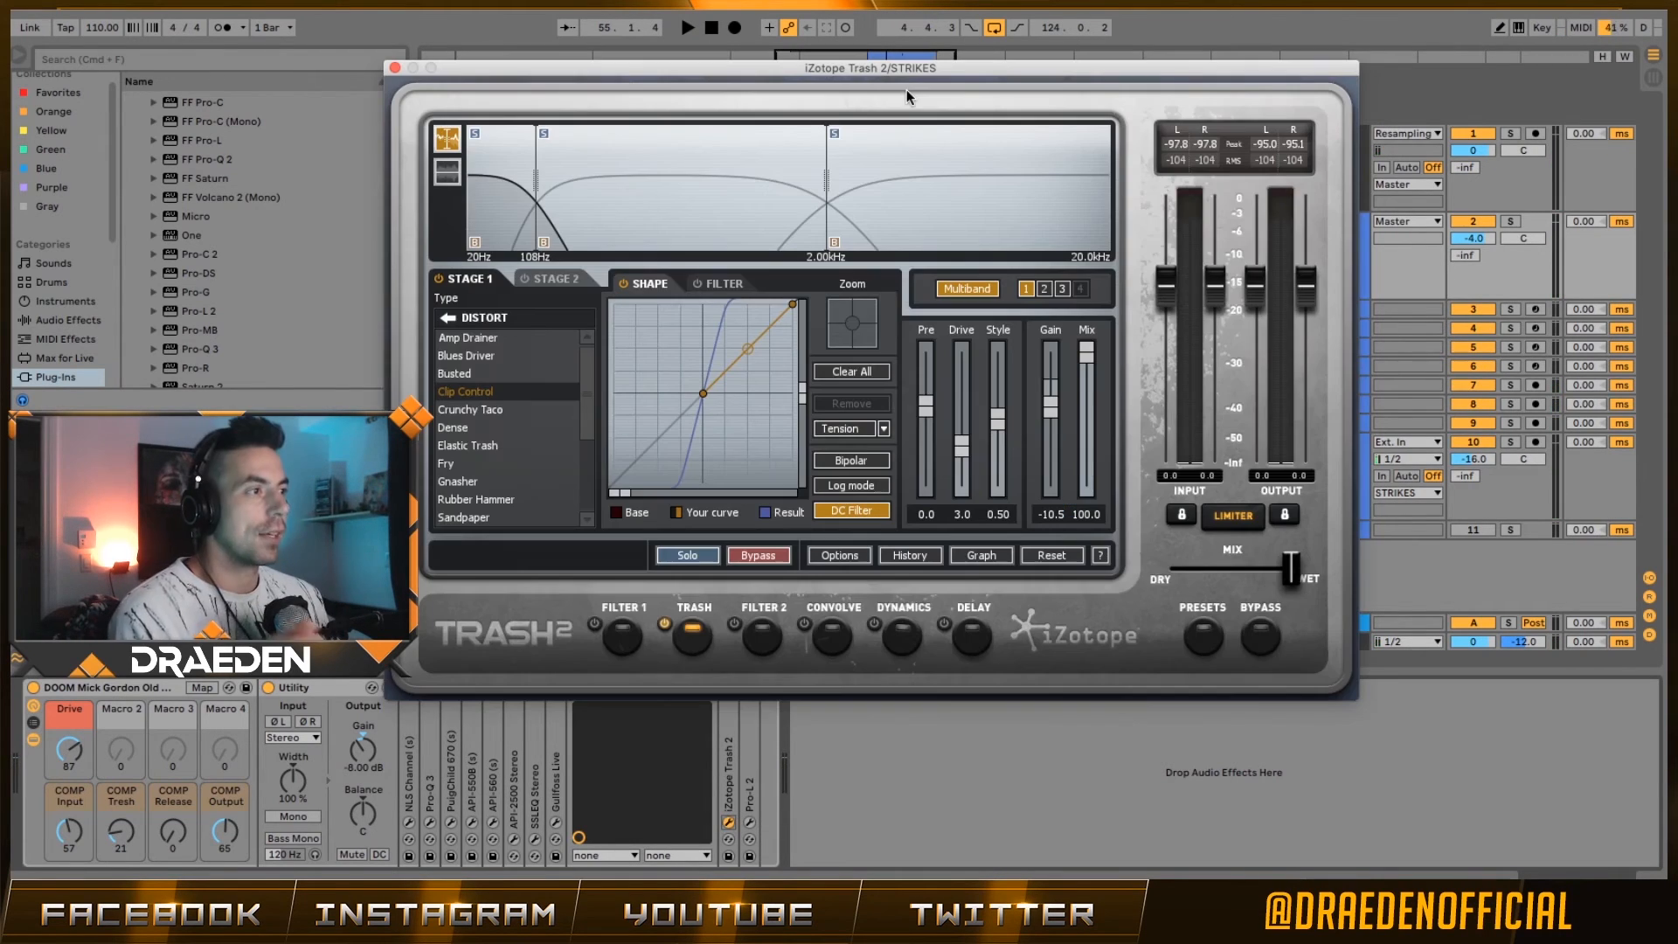
{"action": "left_click", "coordinate": [1513, 222]}
{"action": "left_click", "coordinate": [503, 219]}
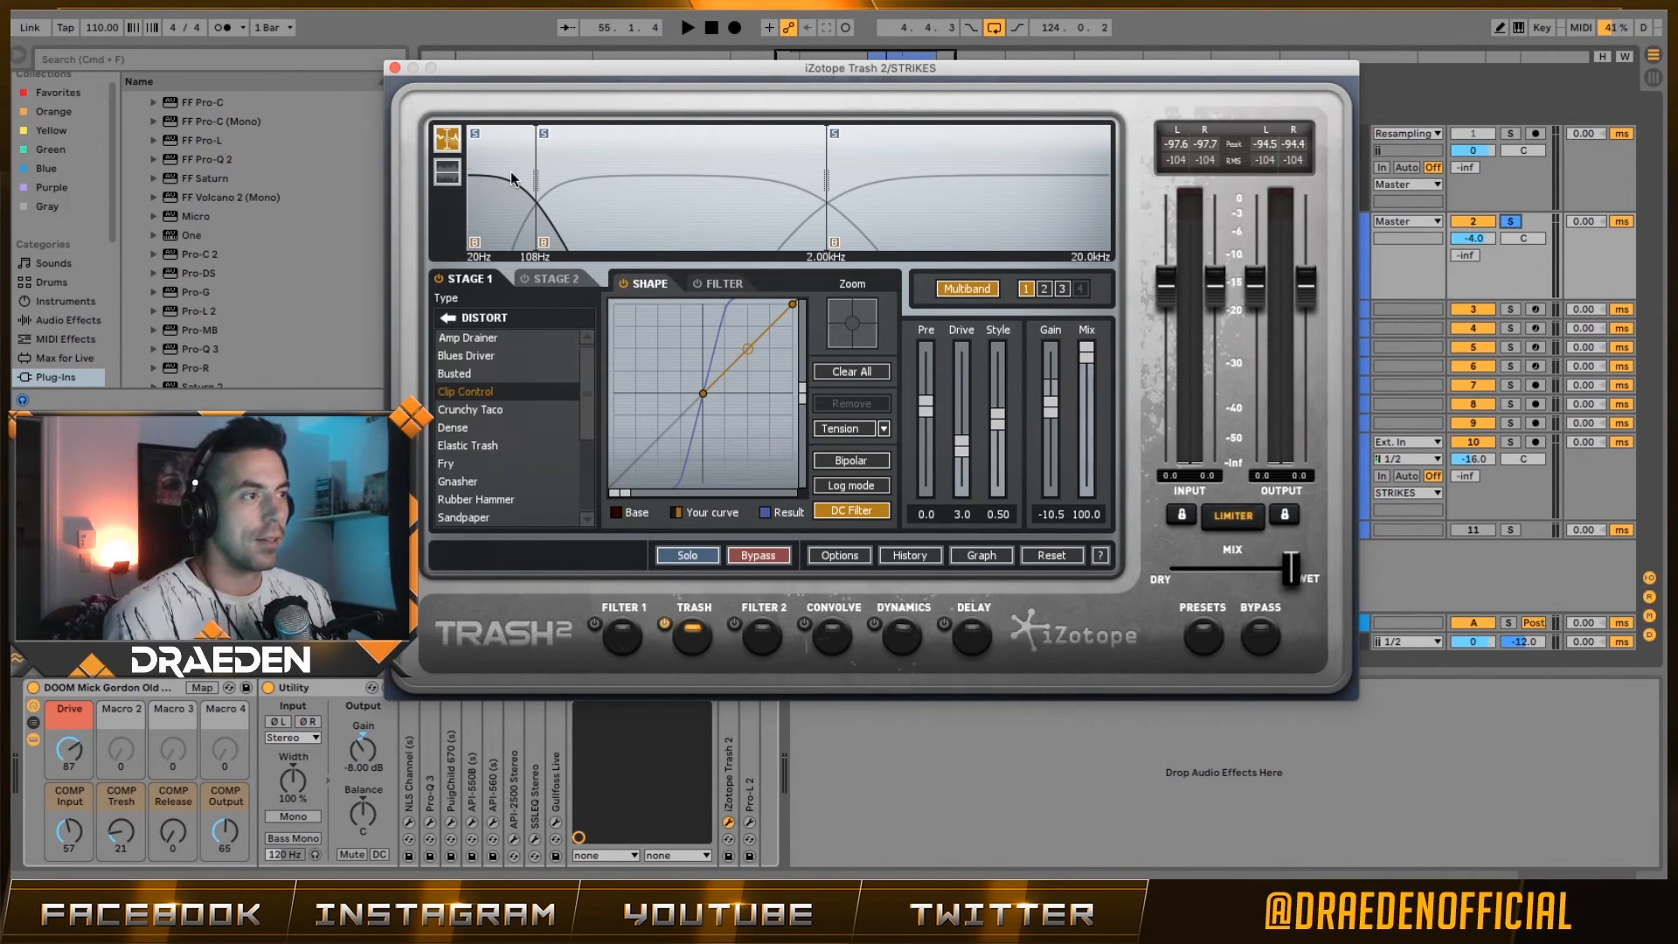
{"action": "left_click", "coordinate": [472, 132]}
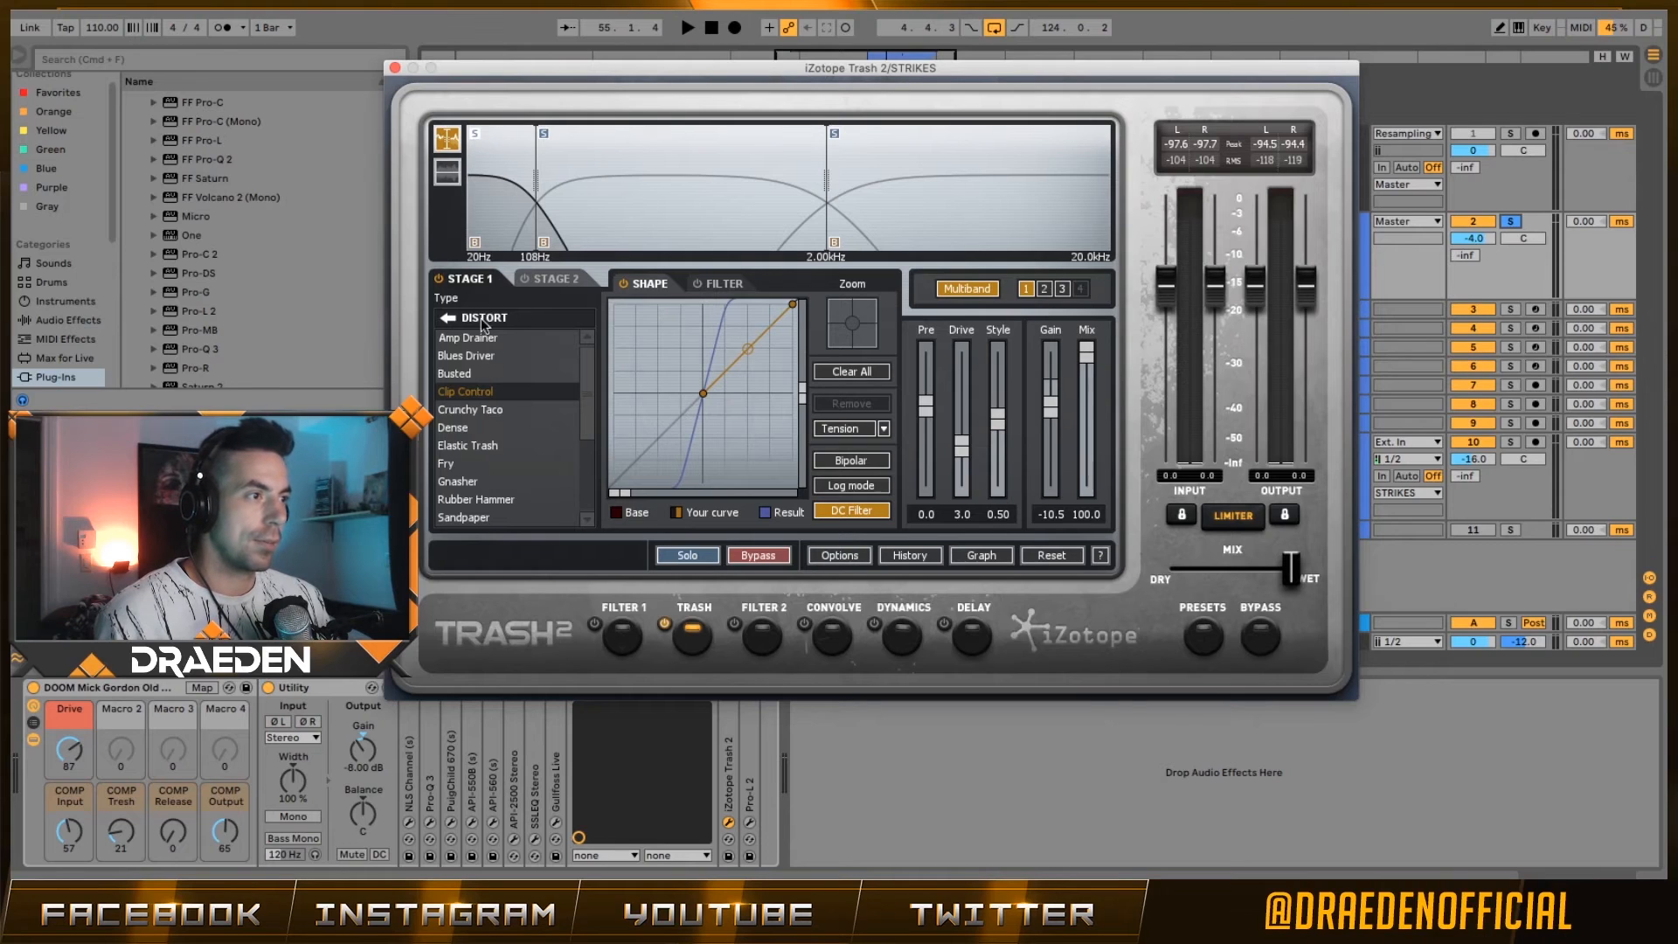
{"action": "left_click", "coordinate": [434, 319]}
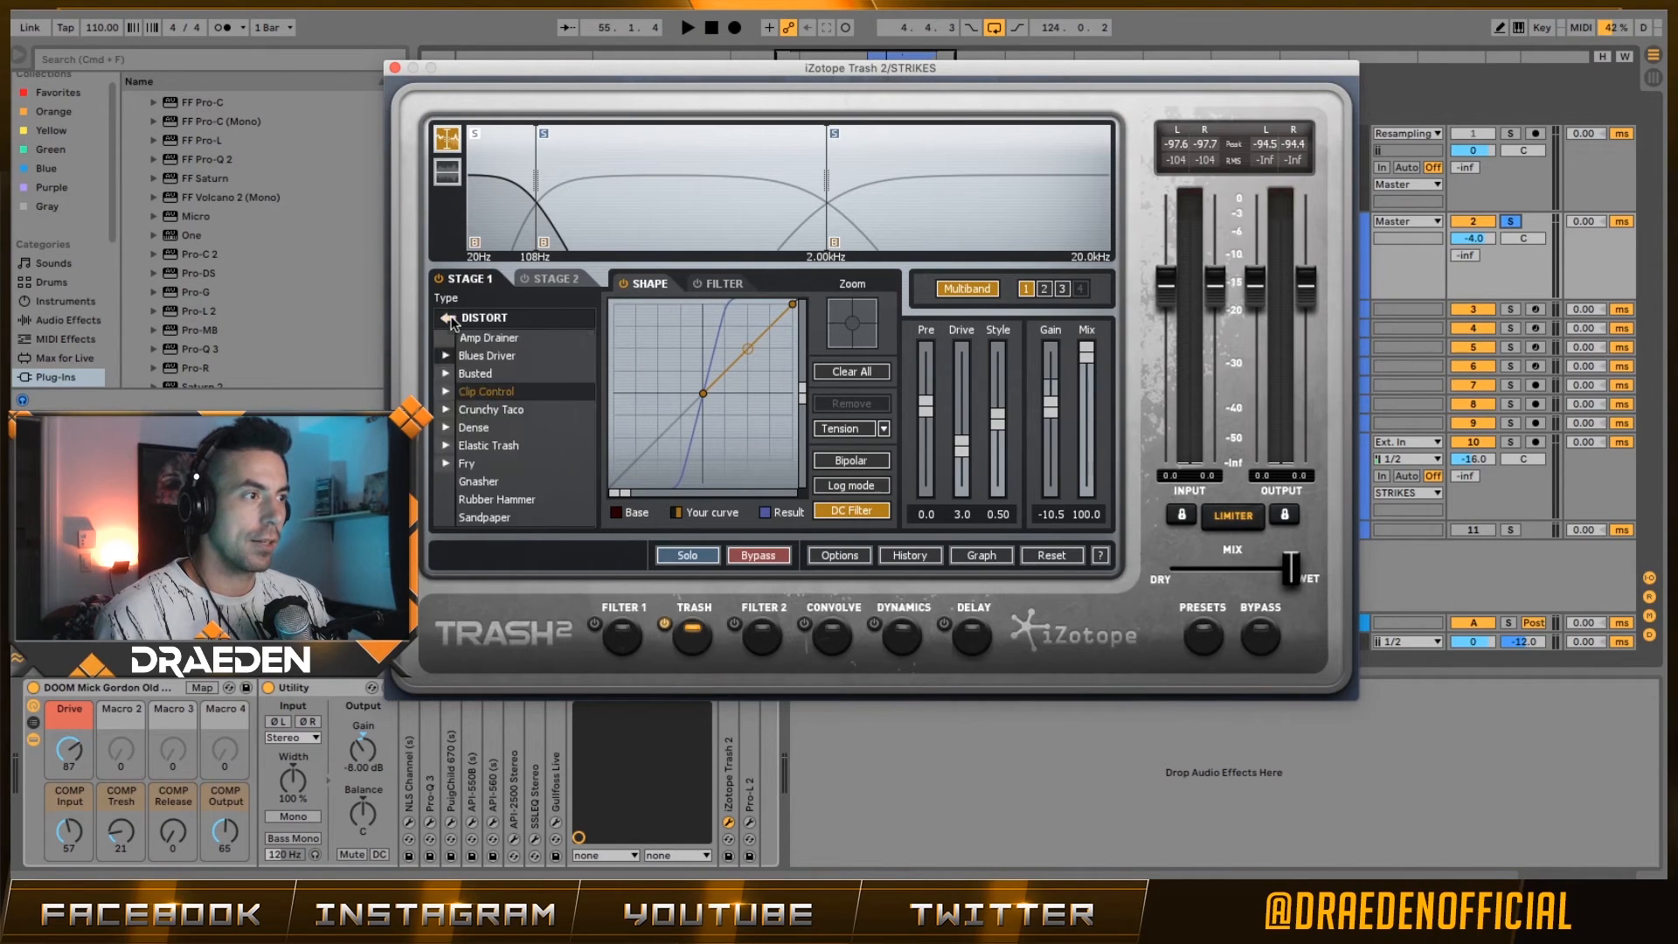
{"action": "left_click", "coordinate": [466, 348]}
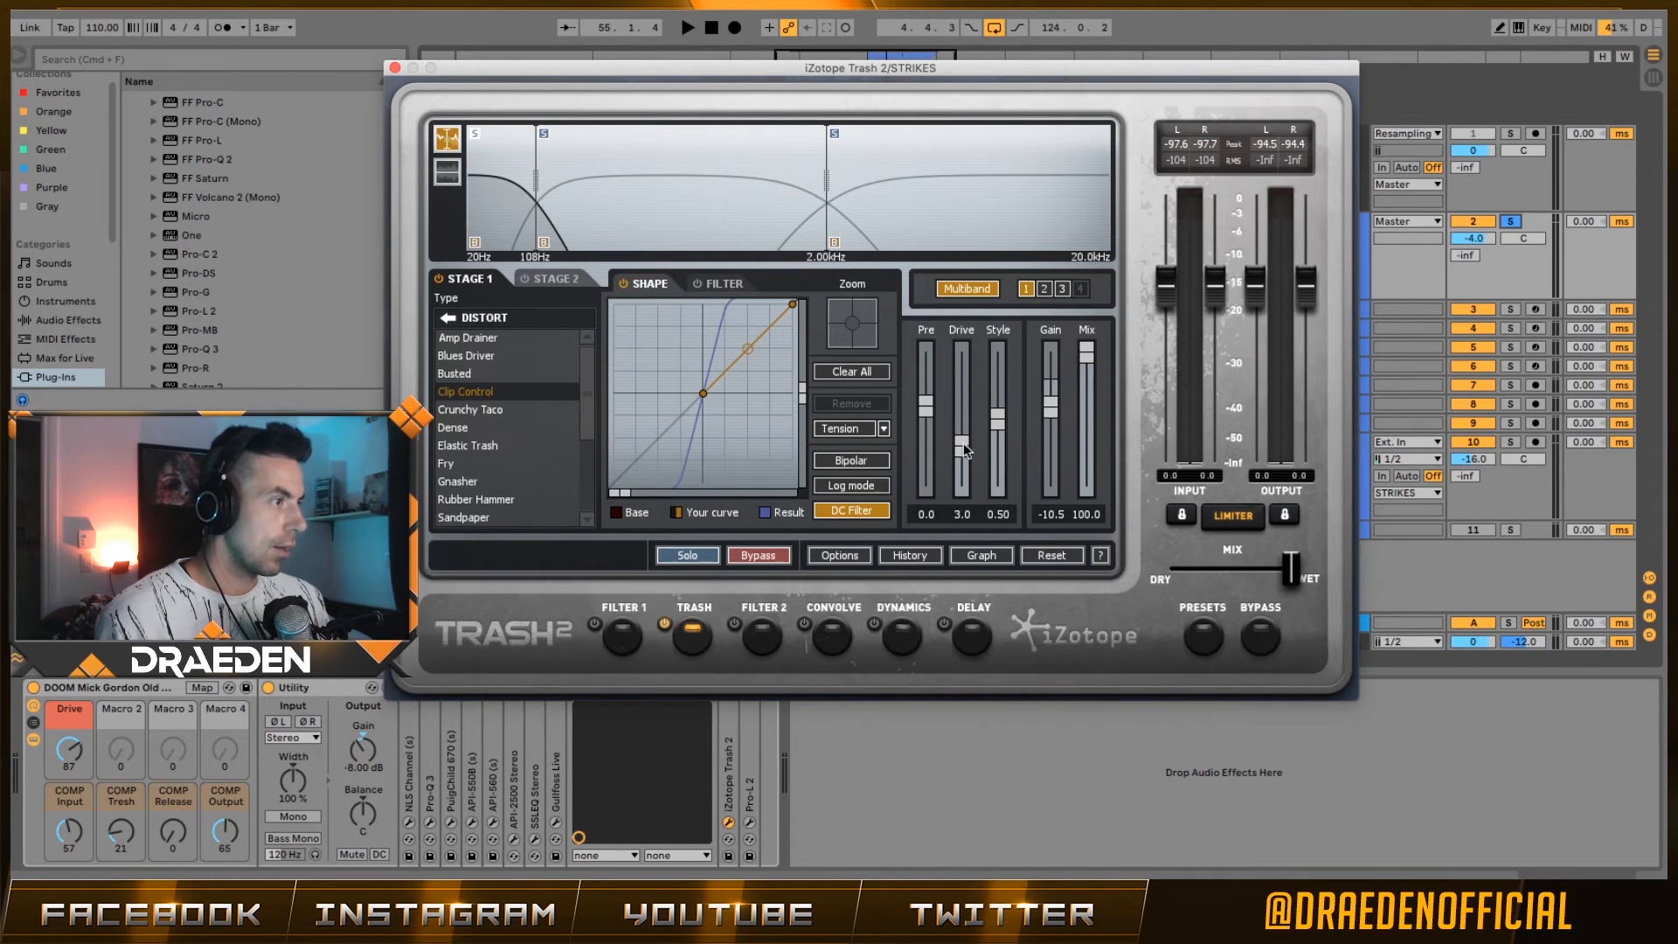
- Reset band 1's drive and gain to 0.0 in Trash 2 and move the lower crossover to 131 Hz during playback
{"action": "left_click_drag", "start_coordinate": [963, 442], "coordinate": [963, 485]}
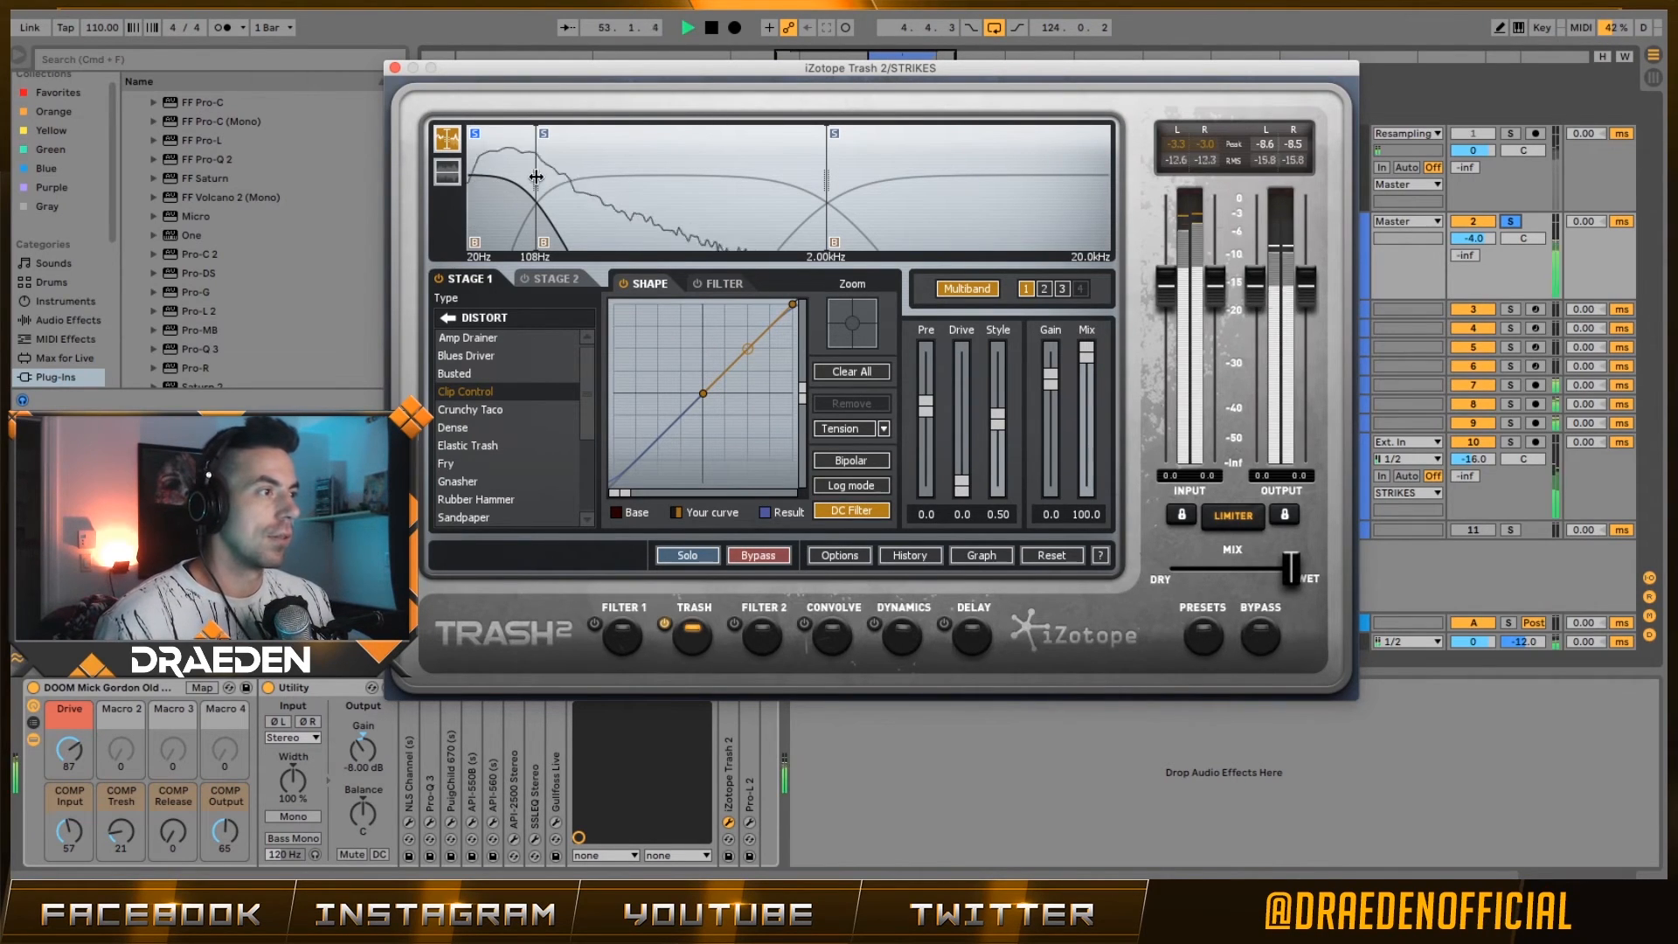
{"action": "left_click_drag", "start_coordinate": [536, 178], "coordinate": [555, 183]}
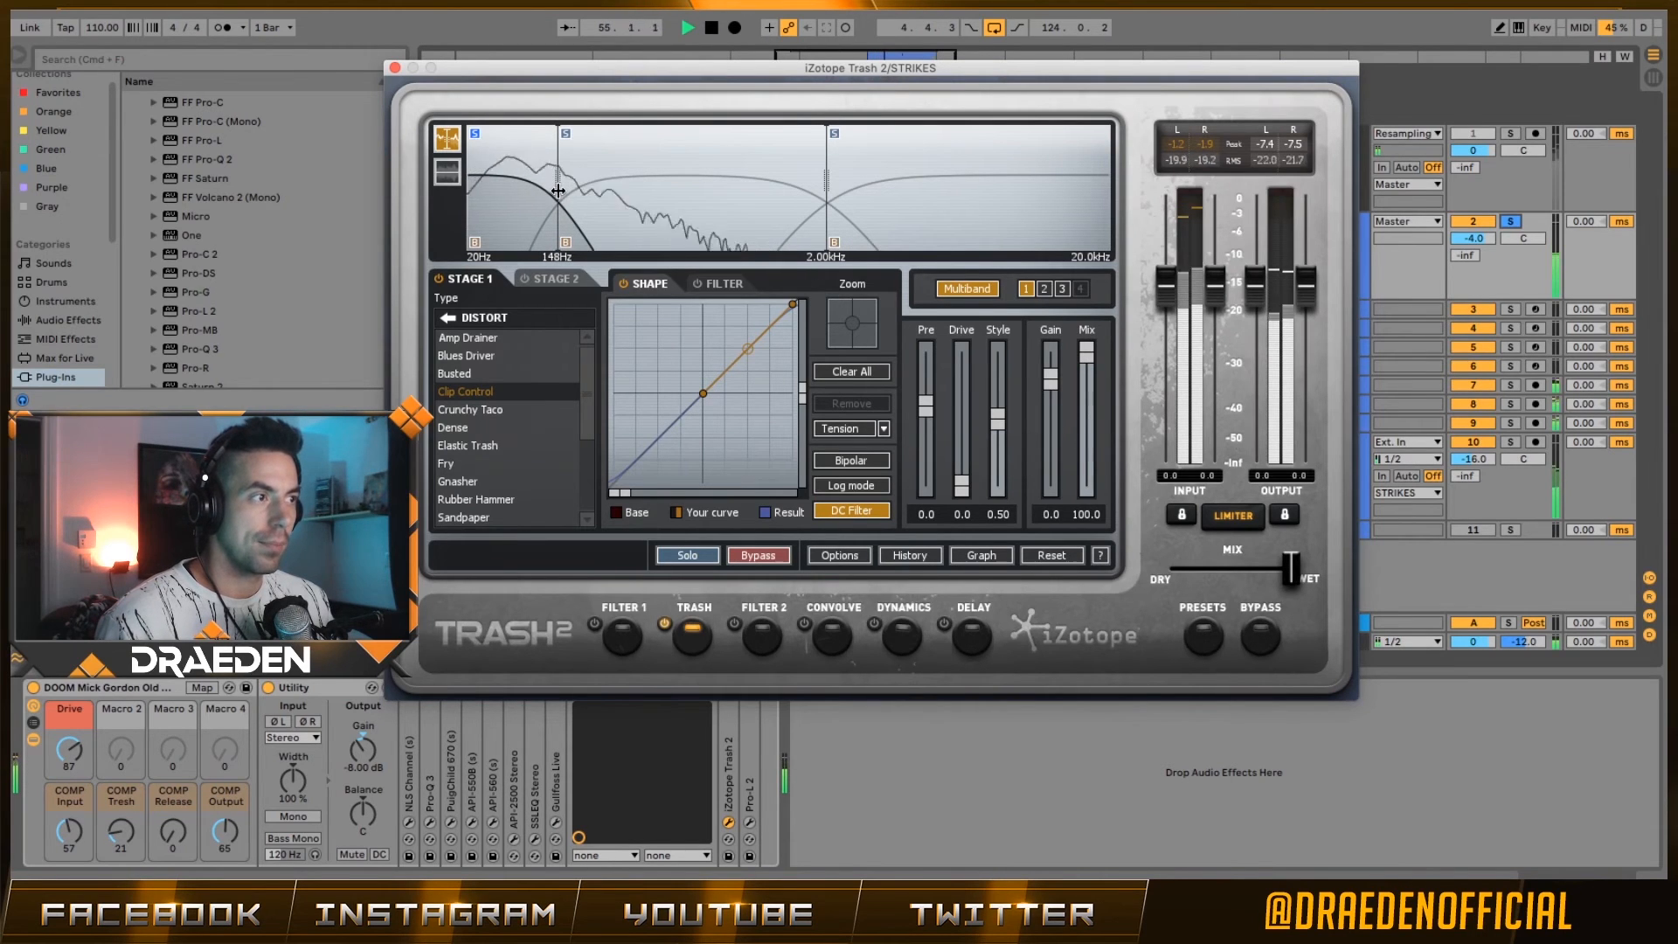
{"action": "mouse_move", "coordinate": [559, 191]}
{"action": "left_mouse_down"}
{"action": "mouse_move", "coordinate": [557, 209]}
{"action": "mouse_move", "coordinate": [550, 189]}
{"action": "left_mouse_up"}
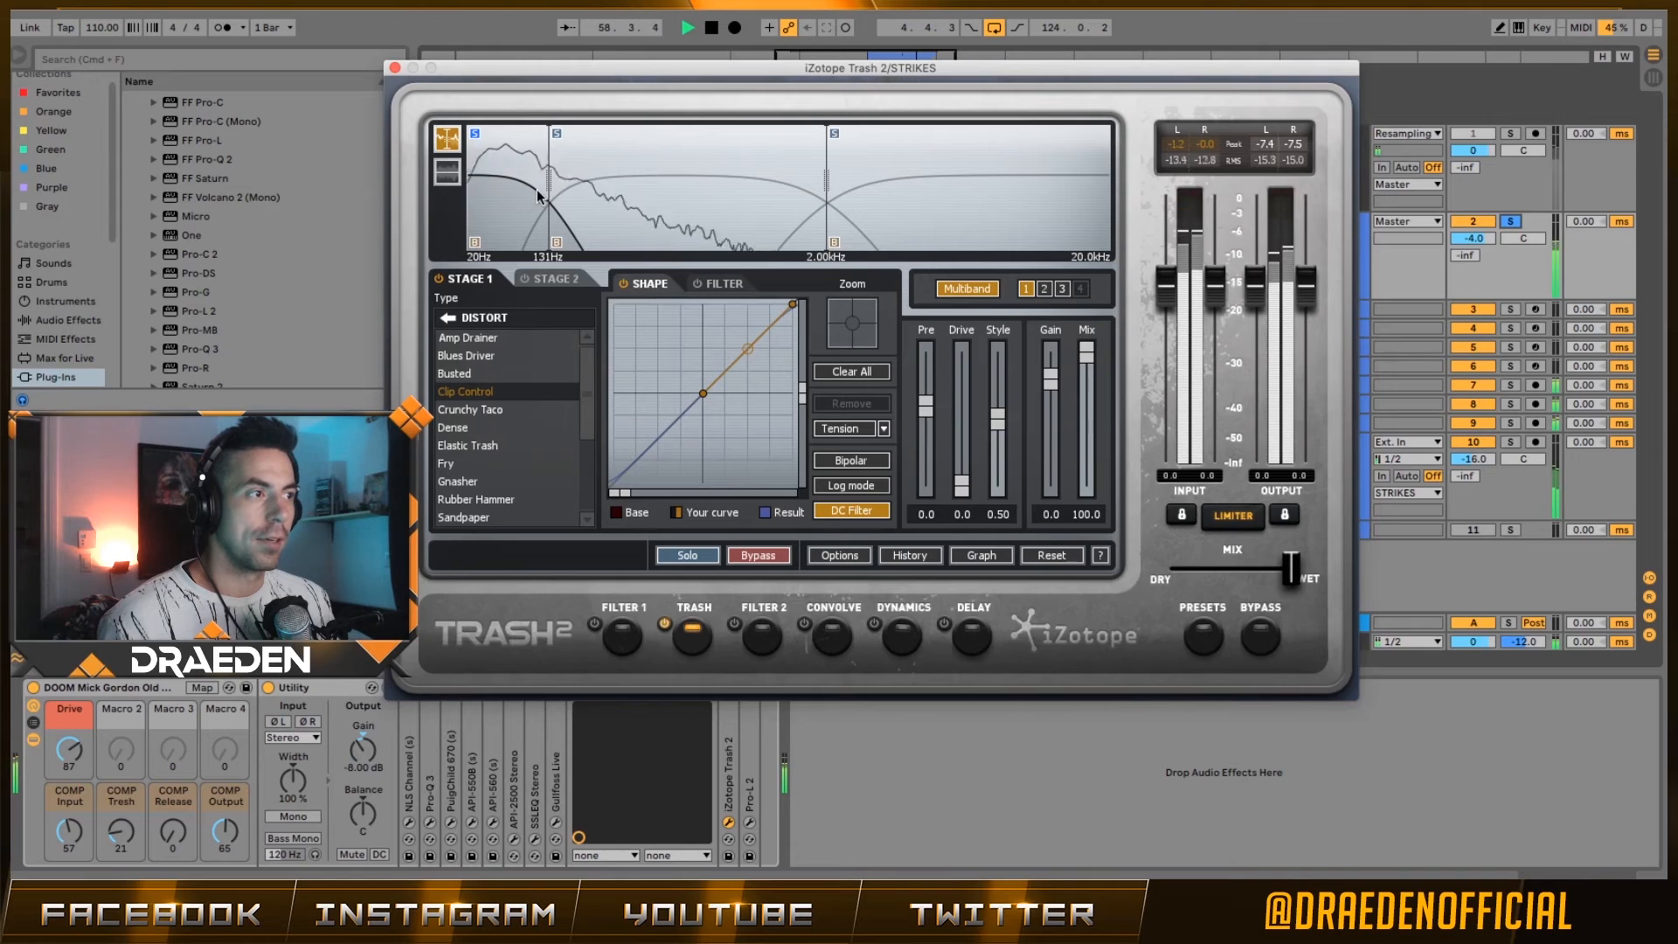
{"action": "key", "text": "space"}
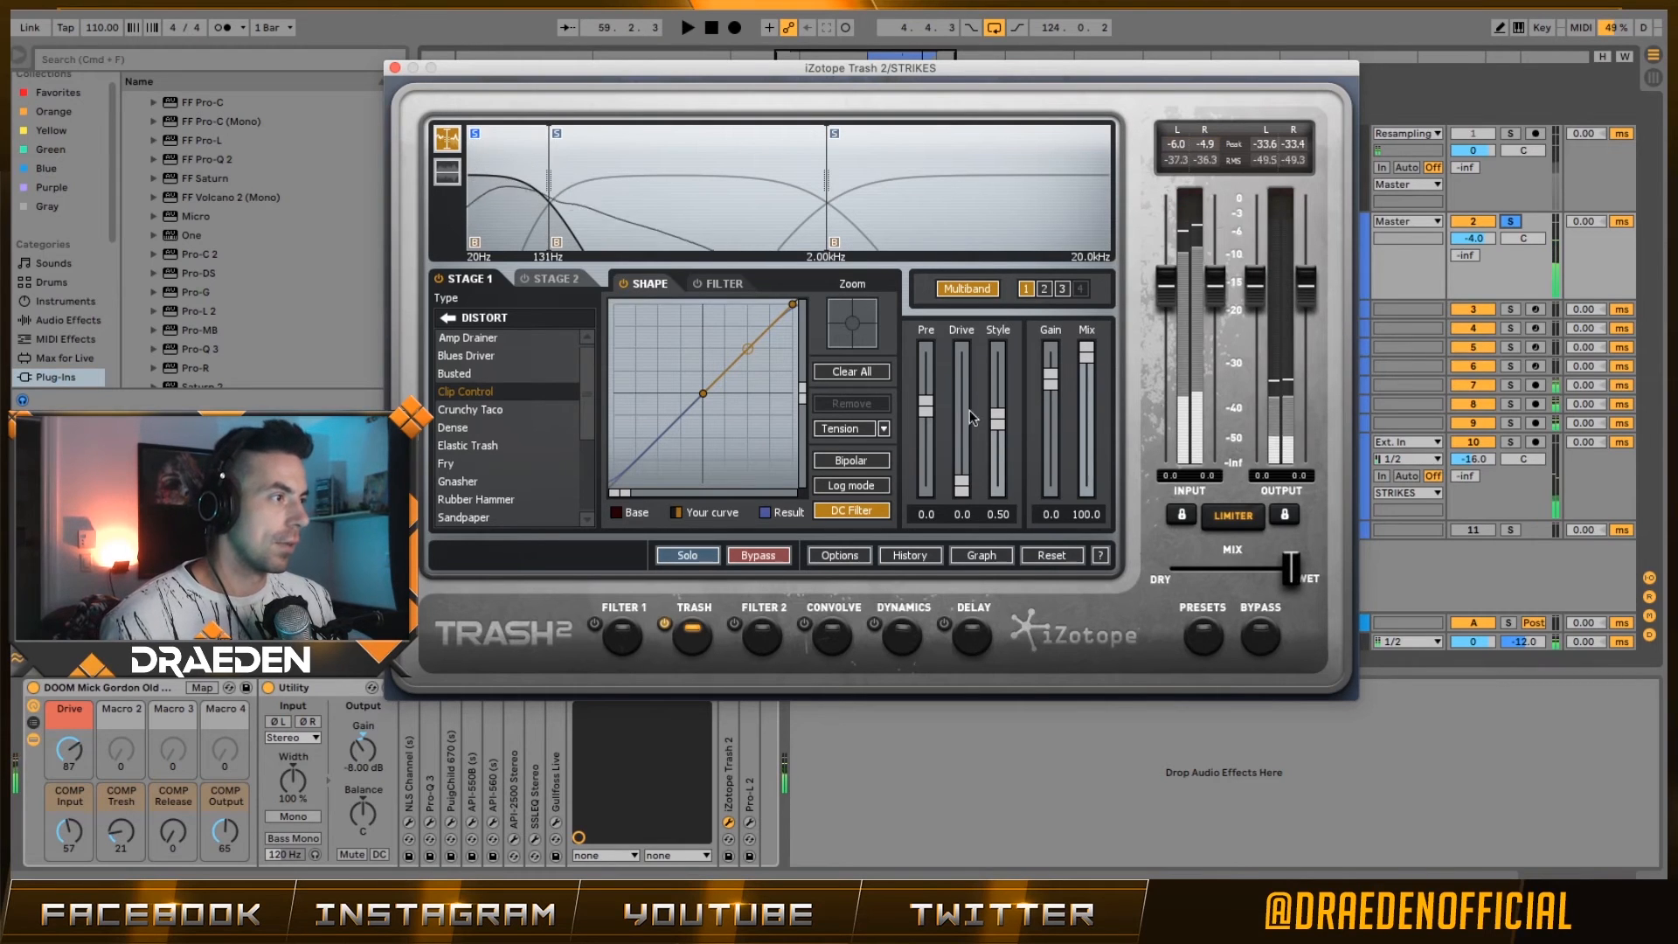
- Play the soloed low band and set its Clip Control drive to 2.6 by ear
{"action": "key", "text": "space"}
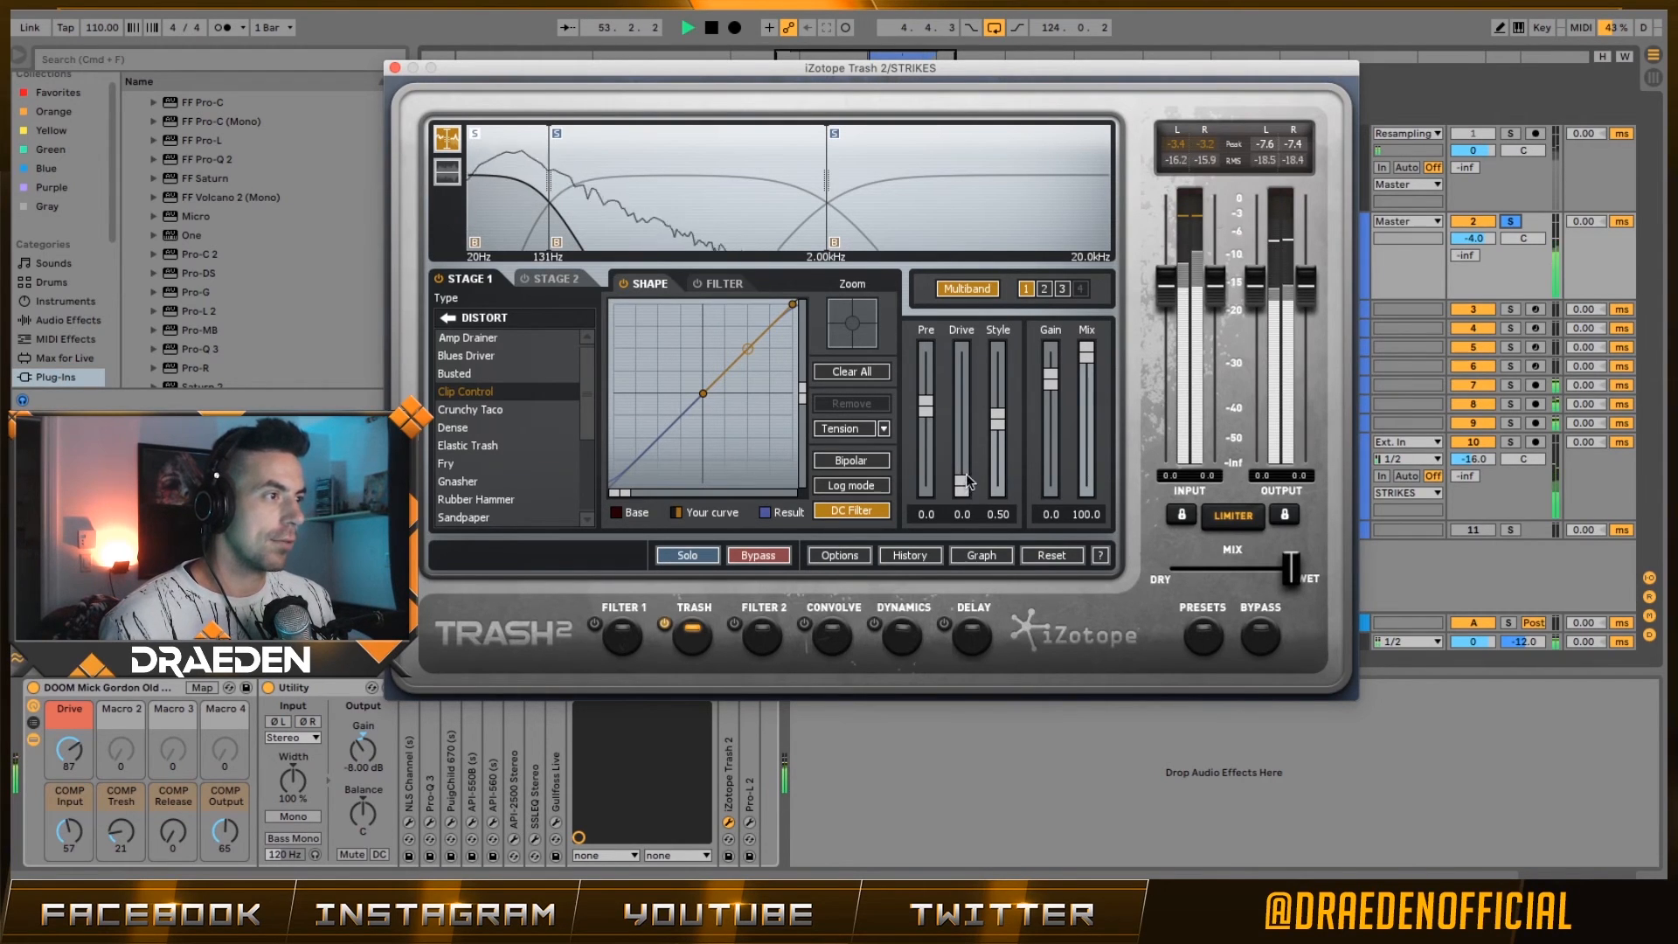
{"action": "left_click_drag", "start_coordinate": [966, 479], "coordinate": [968, 455]}
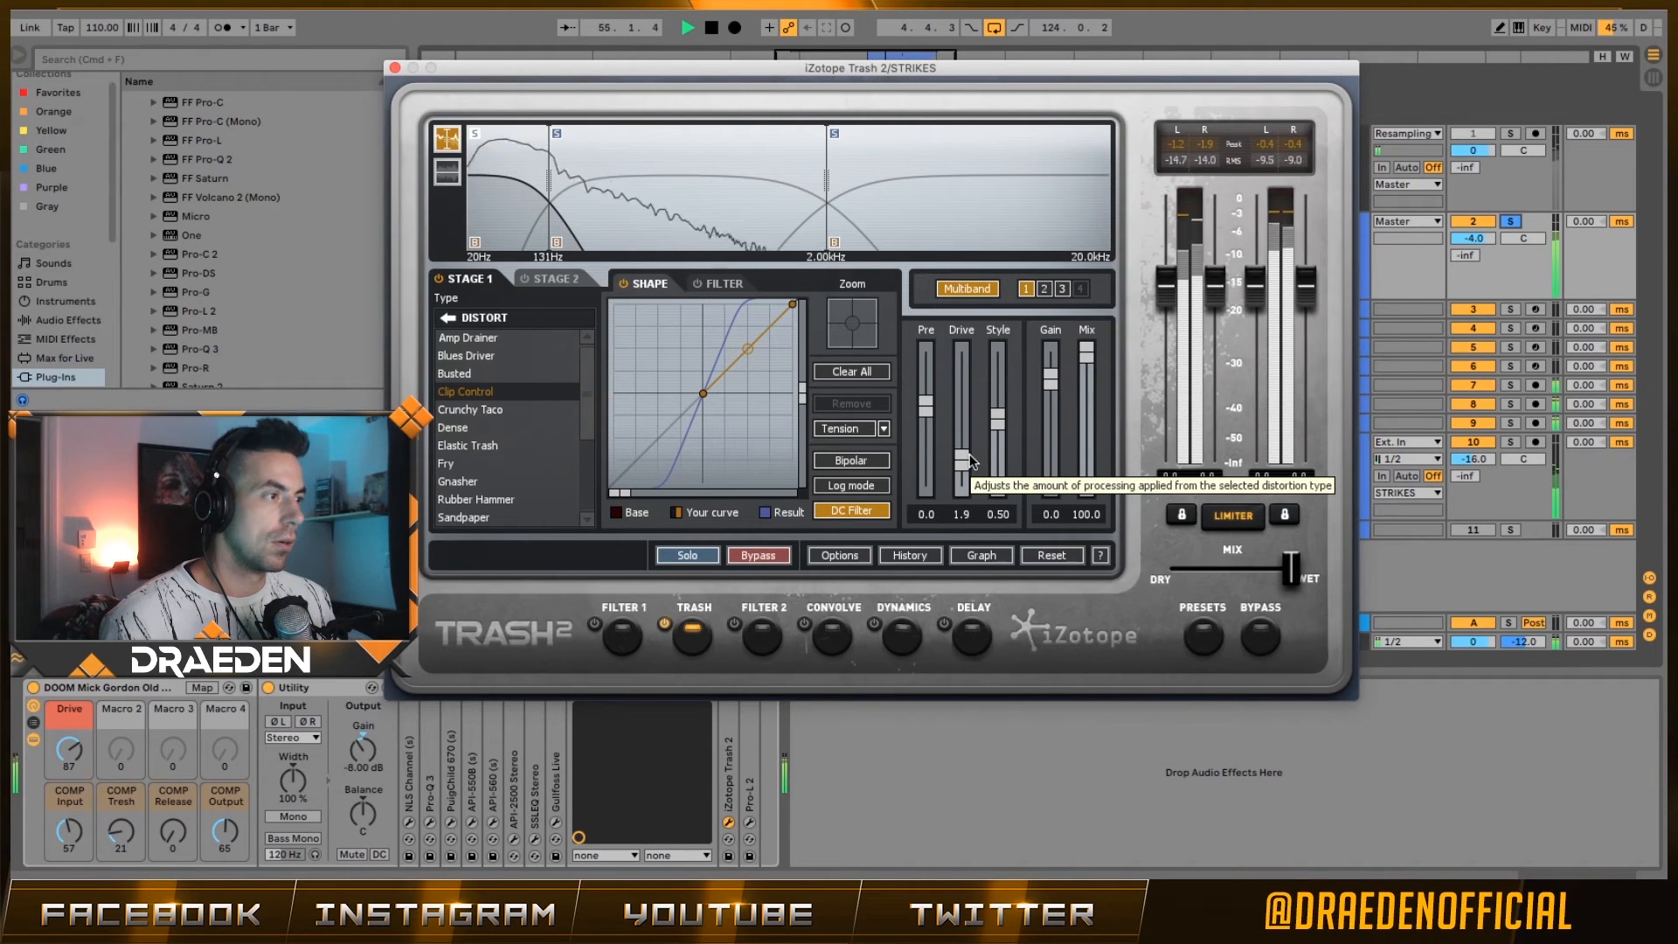
{"action": "left_click_drag", "start_coordinate": [969, 453], "coordinate": [969, 432]}
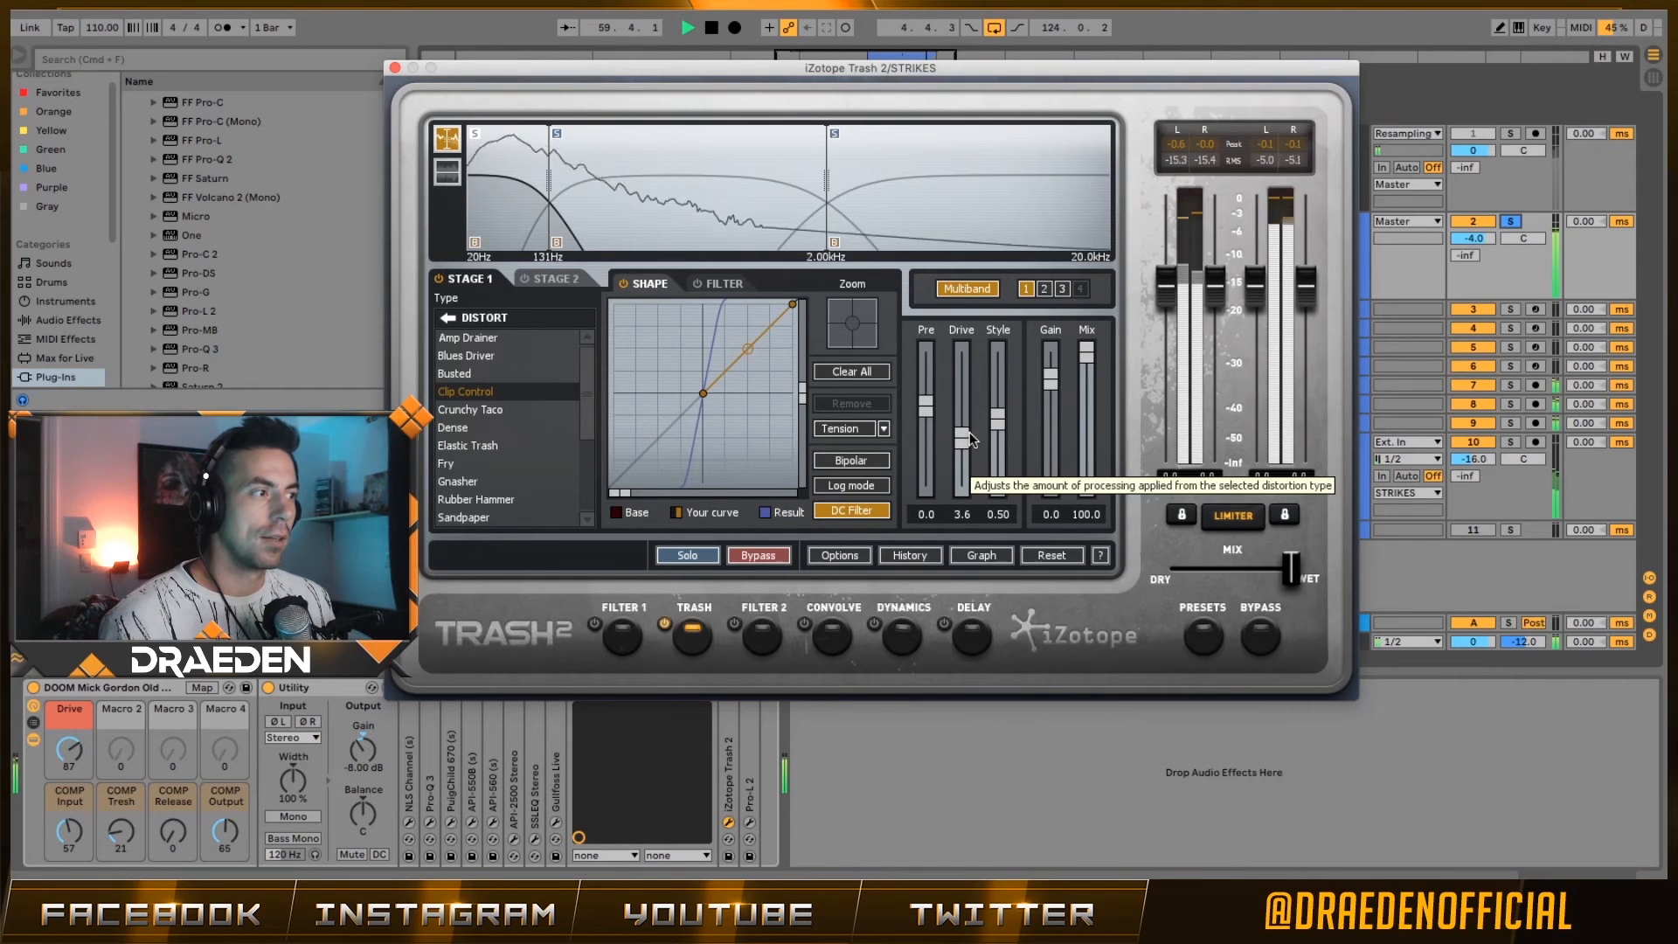
{"action": "left_click_drag", "start_coordinate": [972, 437], "coordinate": [969, 441]}
{"action": "key", "text": "space"}
{"action": "key", "text": "space"}
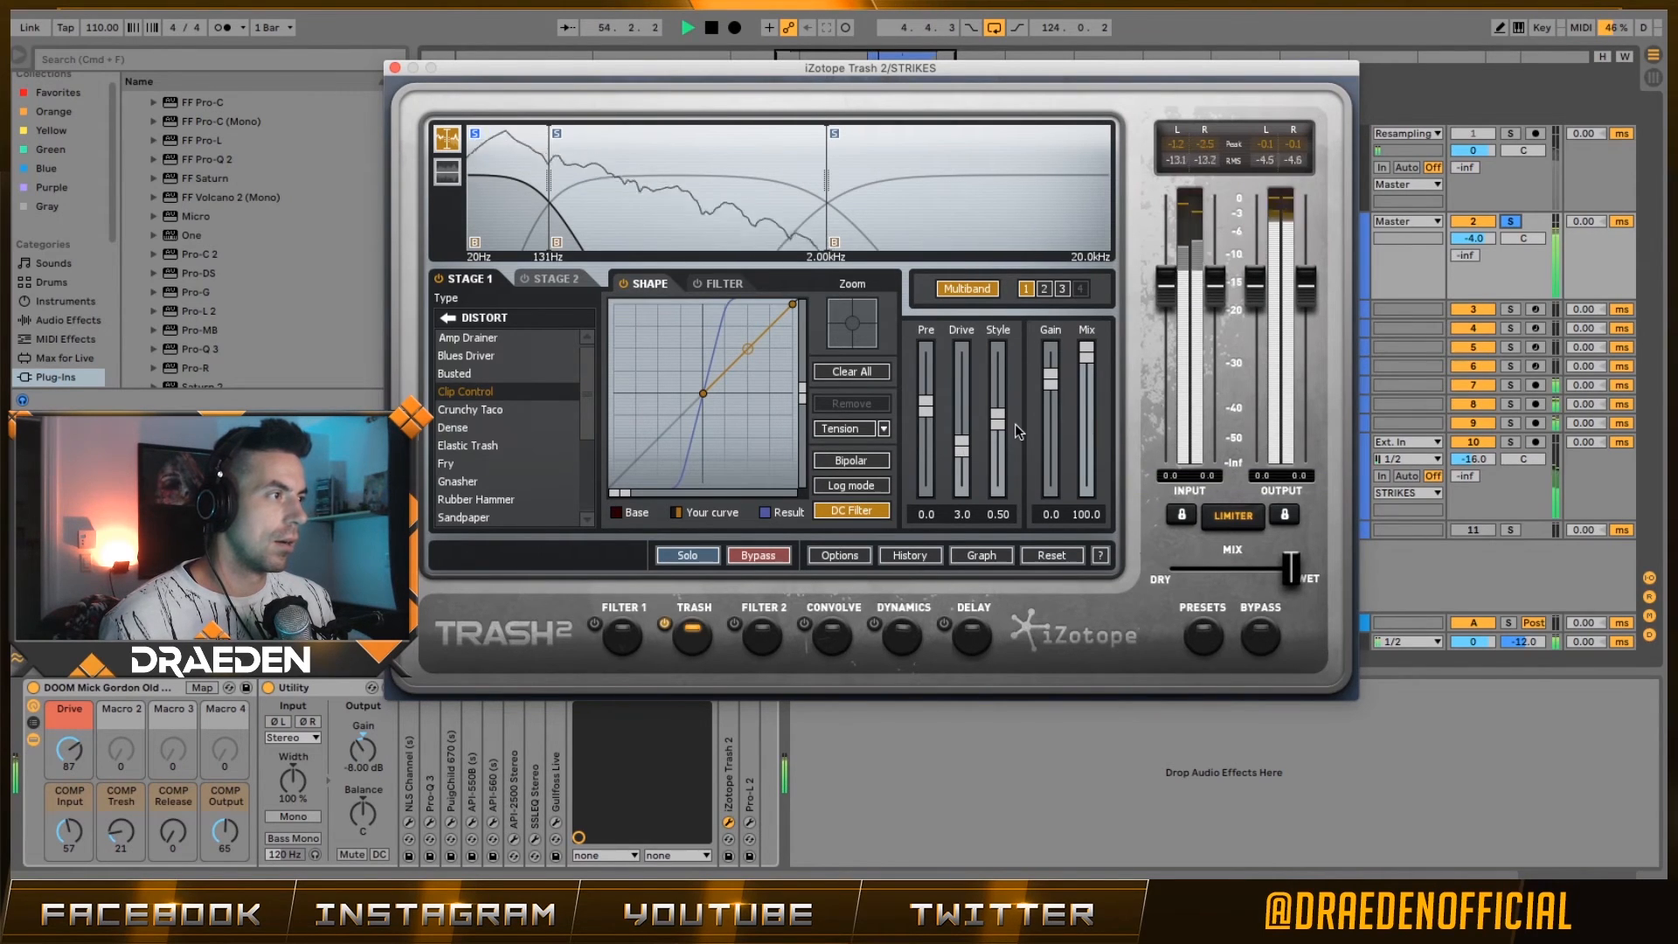
{"action": "left_click_drag", "start_coordinate": [963, 448], "coordinate": [963, 455]}
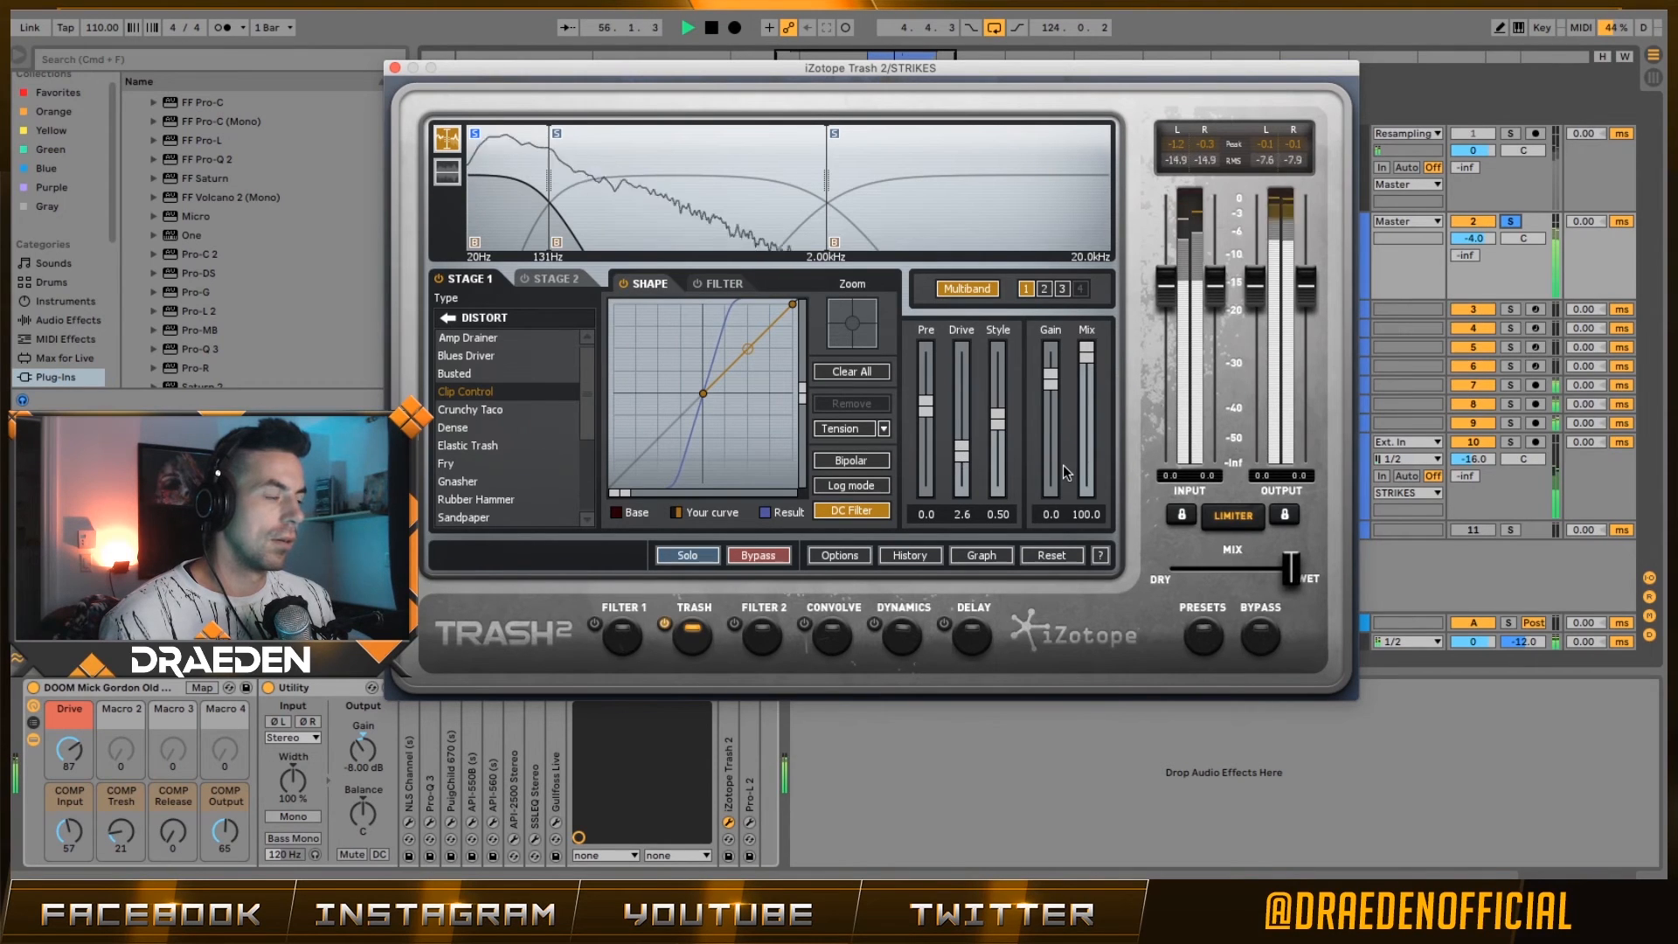
- Compensate for band 1's added loudness by lowering its gain to about -10.1 dB during playback
{"action": "key", "text": "space"}
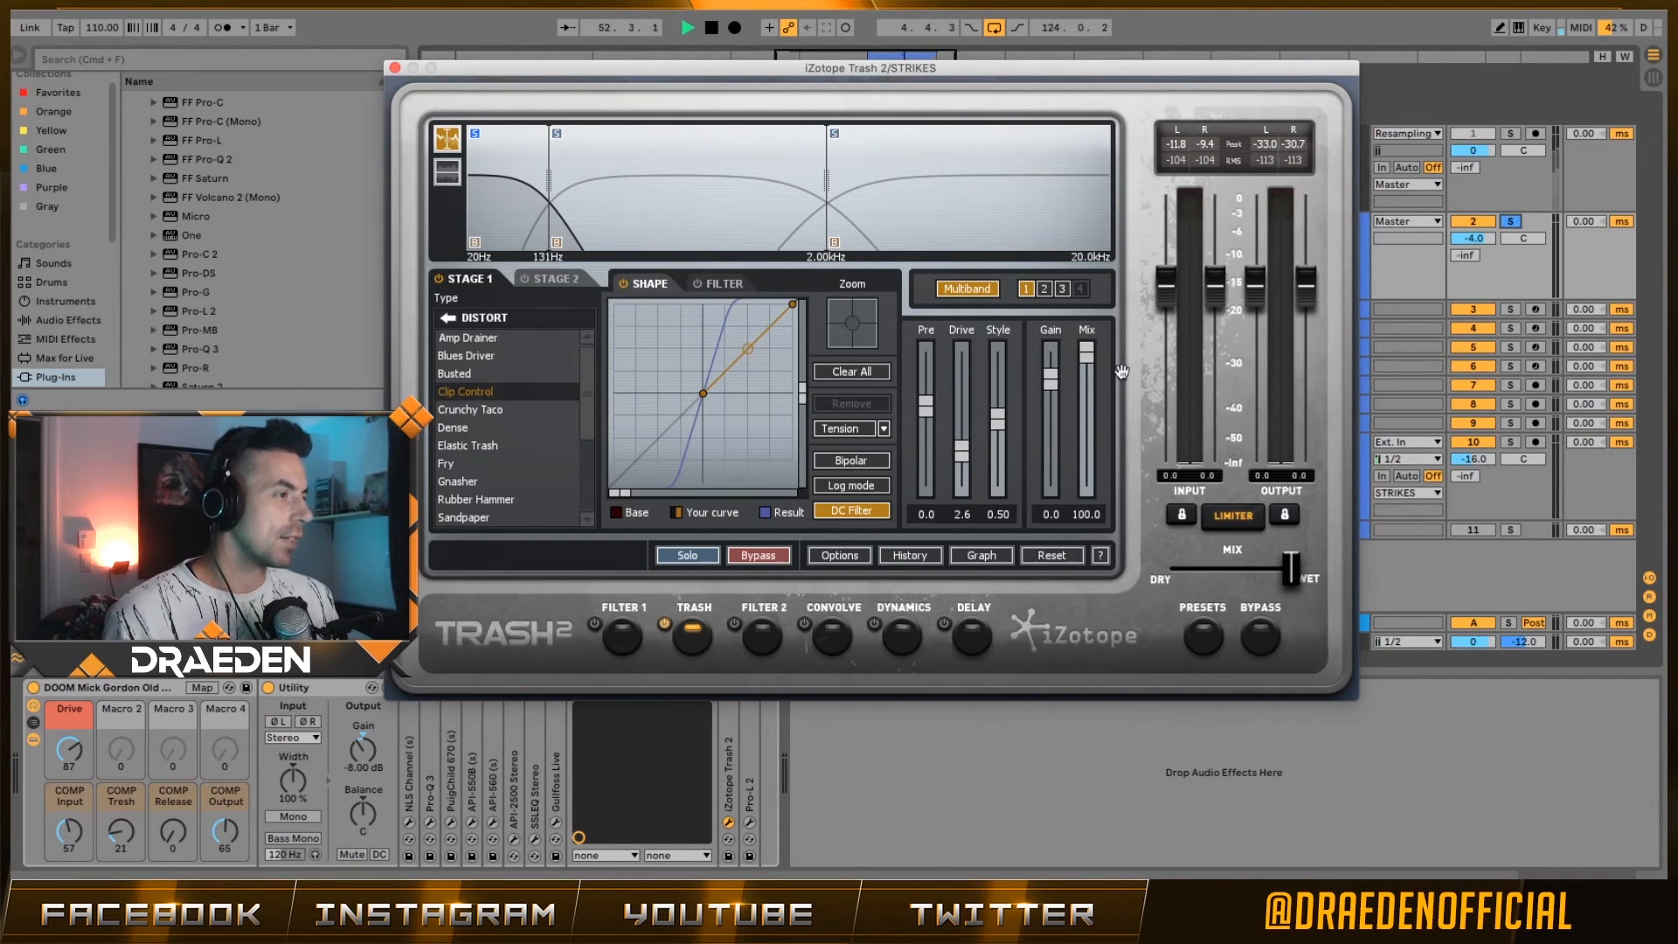
{"action": "left_click_drag", "start_coordinate": [1056, 380], "coordinate": [1059, 403]}
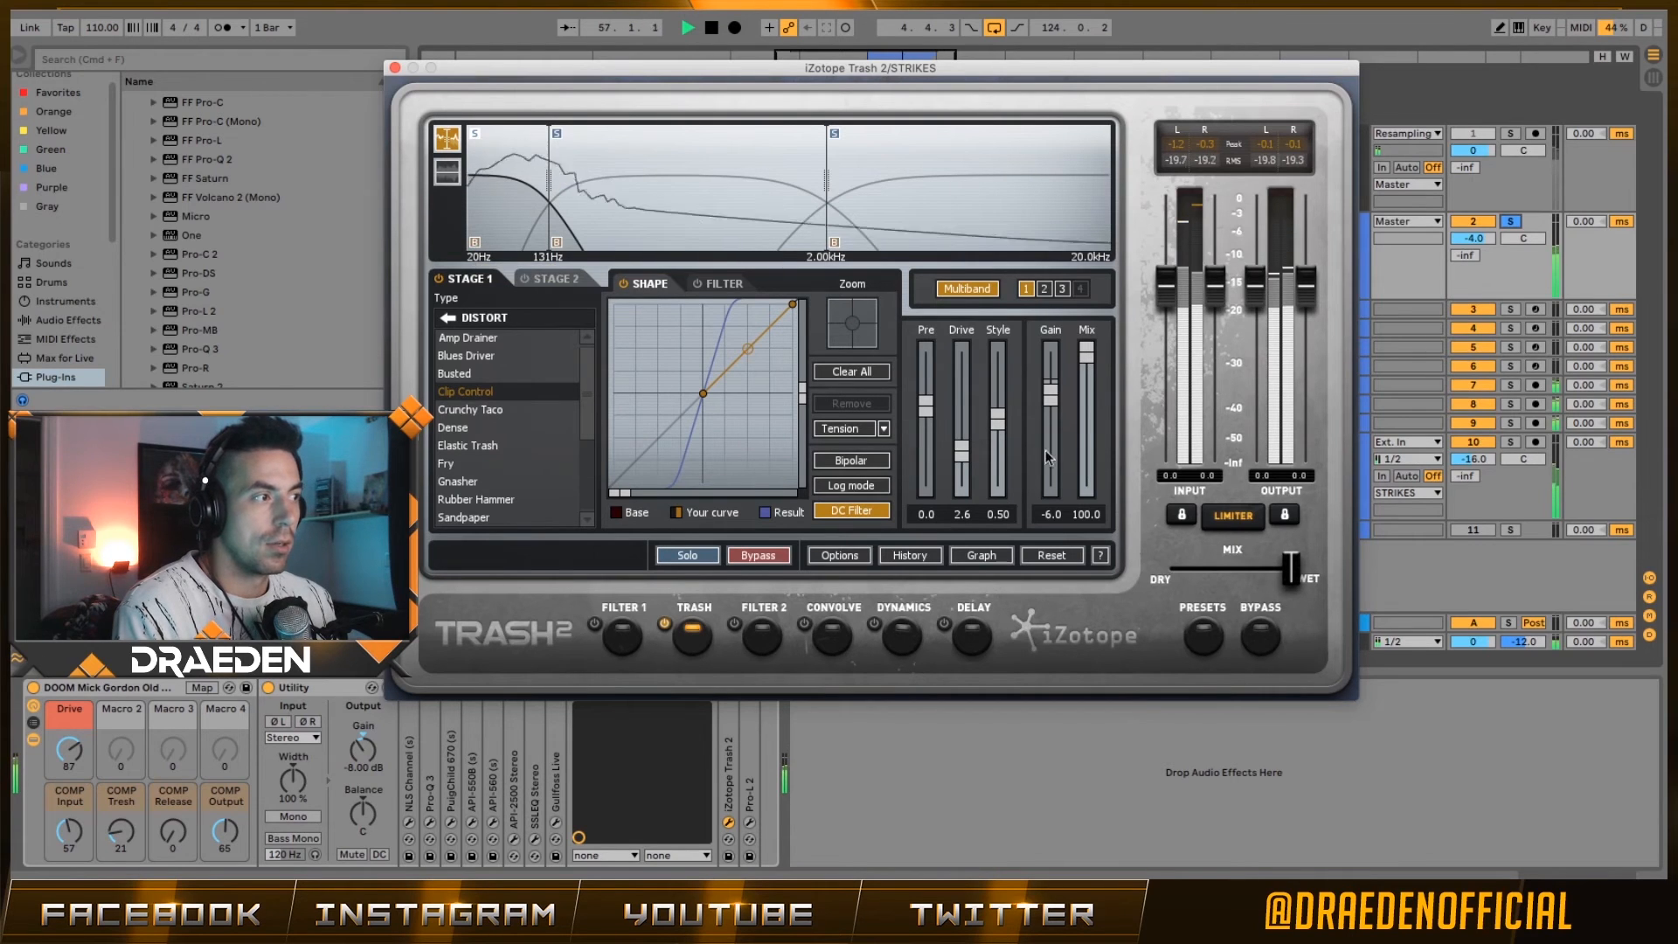
{"action": "left_click_drag", "start_coordinate": [1054, 401], "coordinate": [1055, 413]}
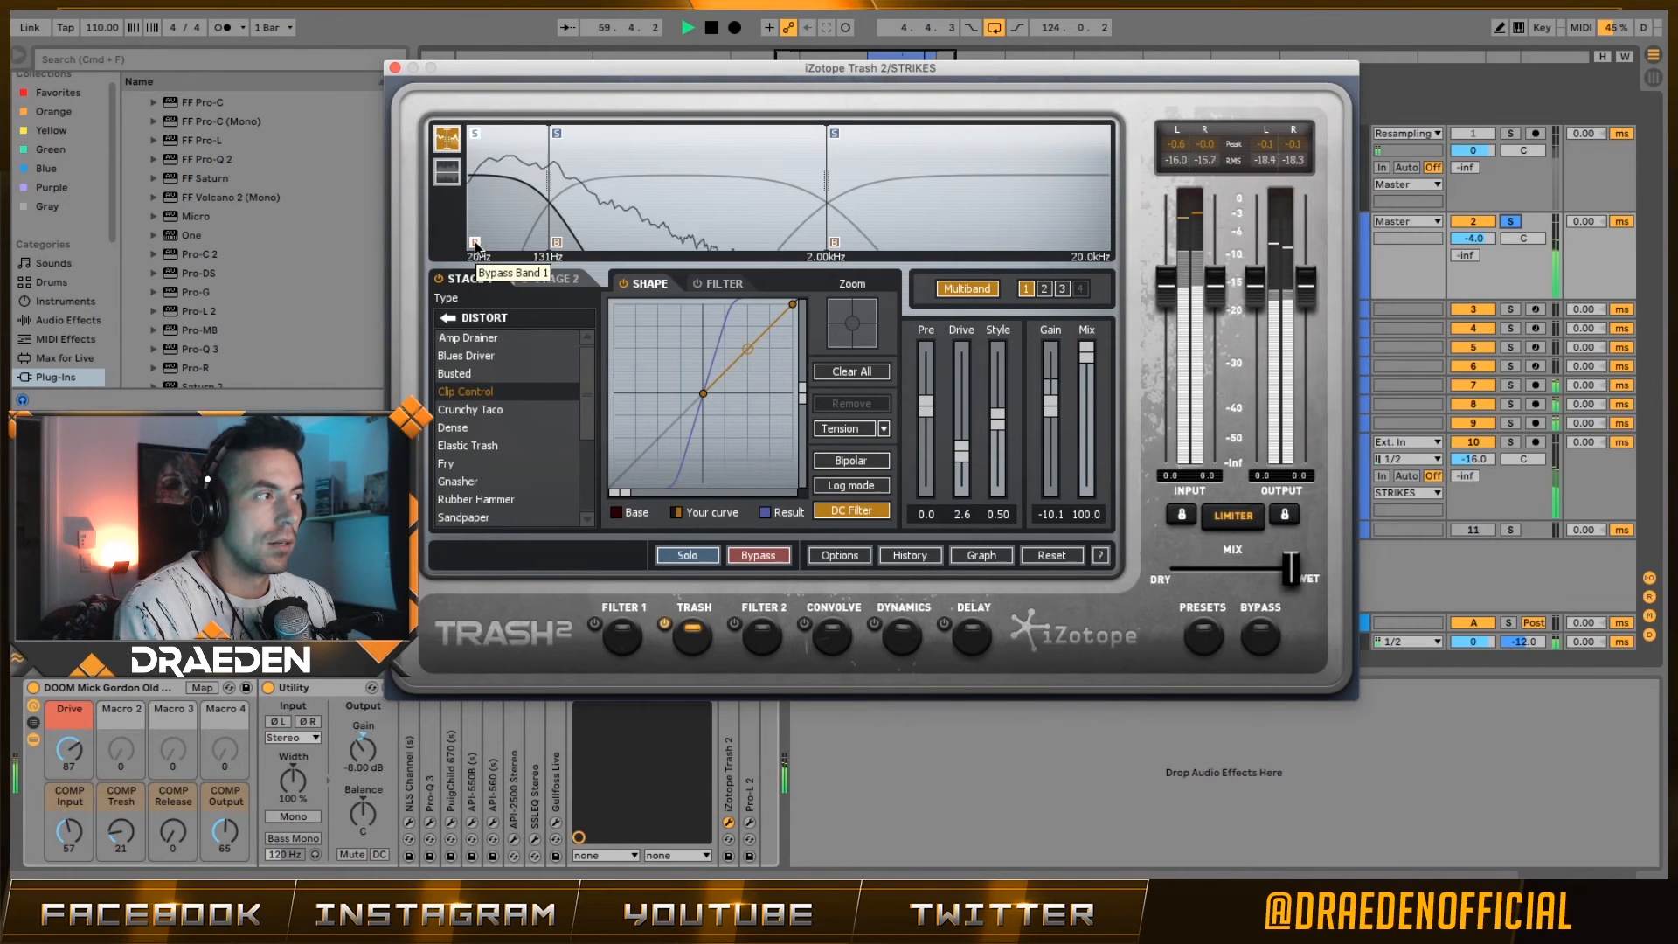
- Bypass band 1 during playback to compare the low end with and without its distortion, and re-enable the band
{"action": "key", "text": "space"}
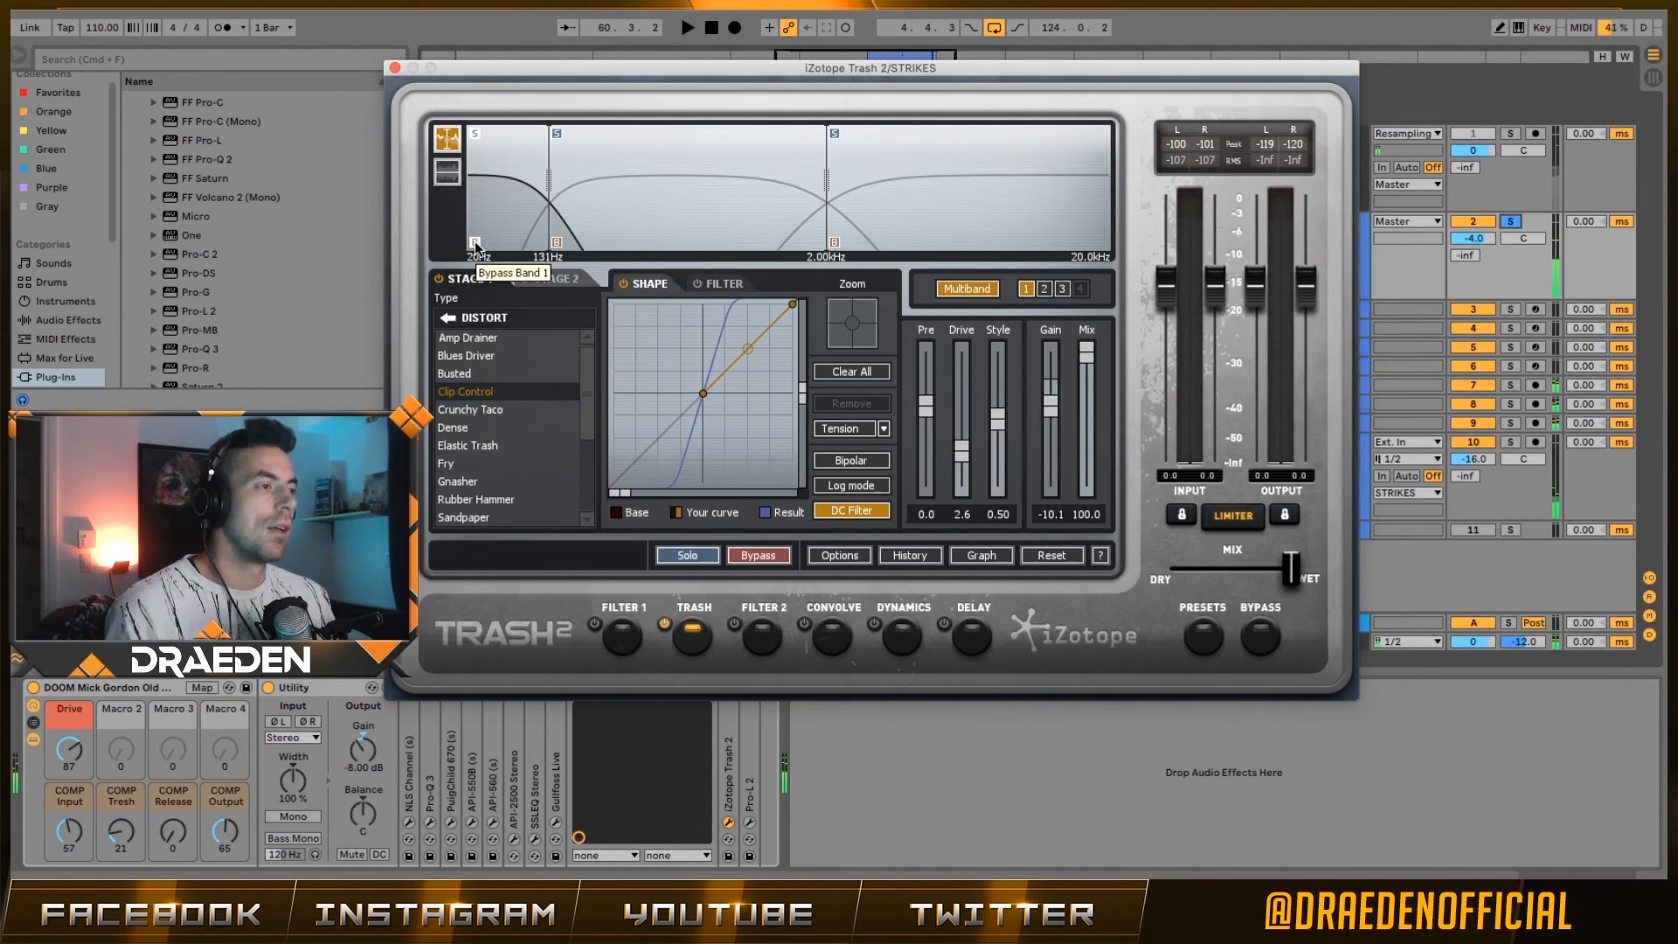
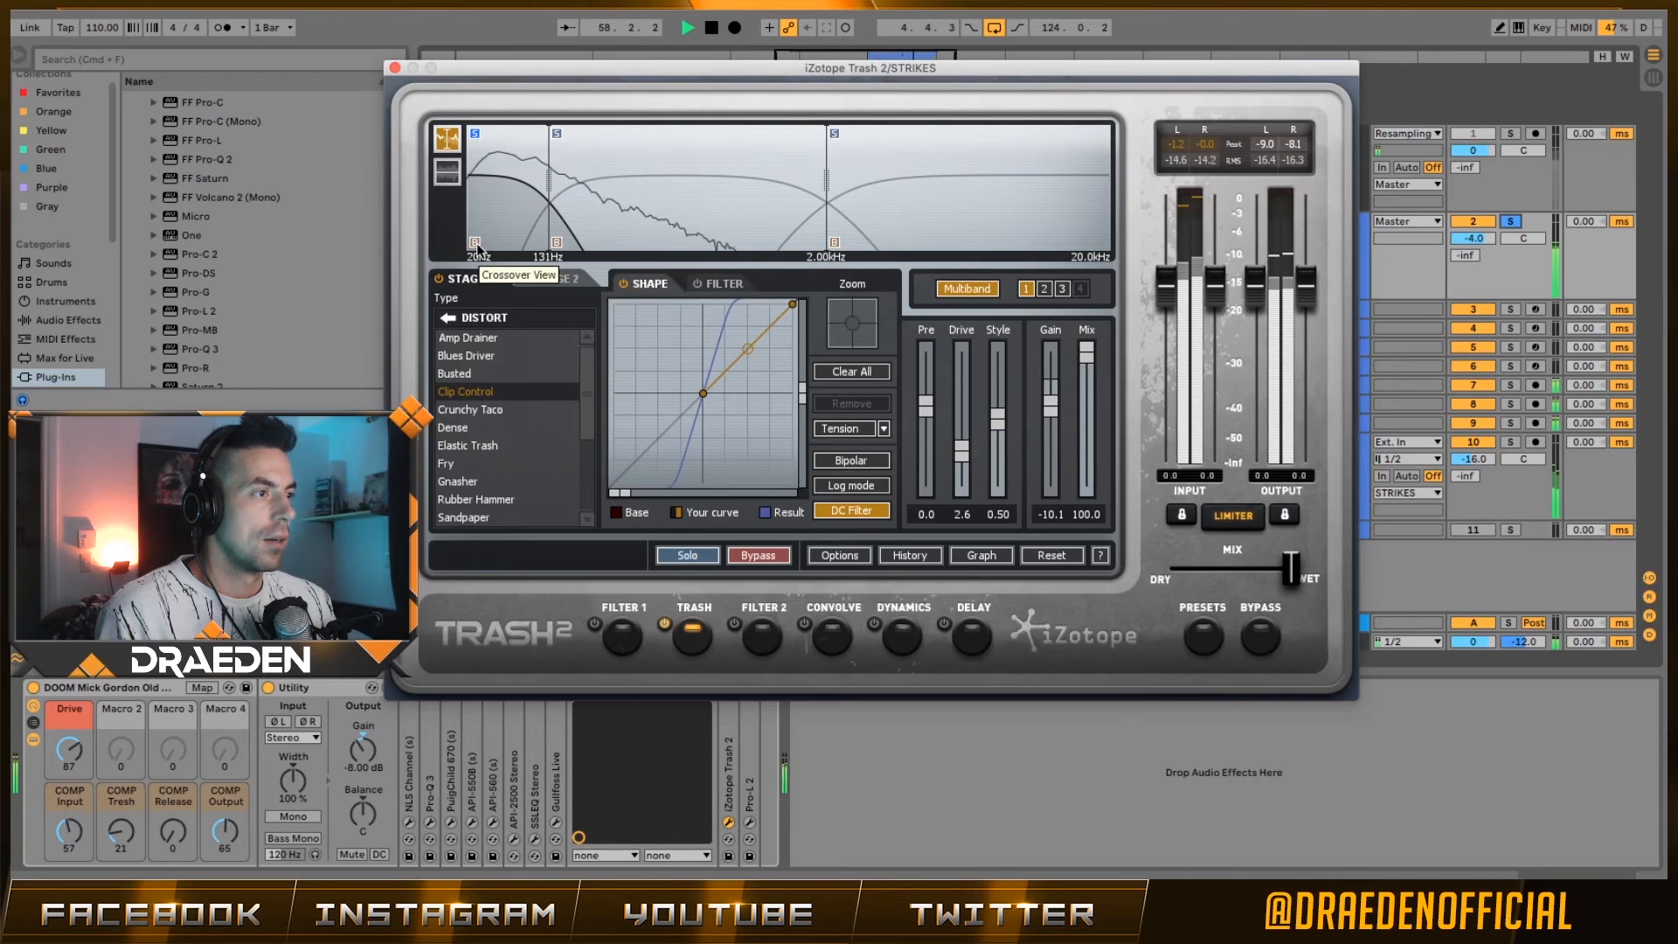
{"action": "left_click", "coordinate": [475, 242]}
{"action": "key", "text": "space"}
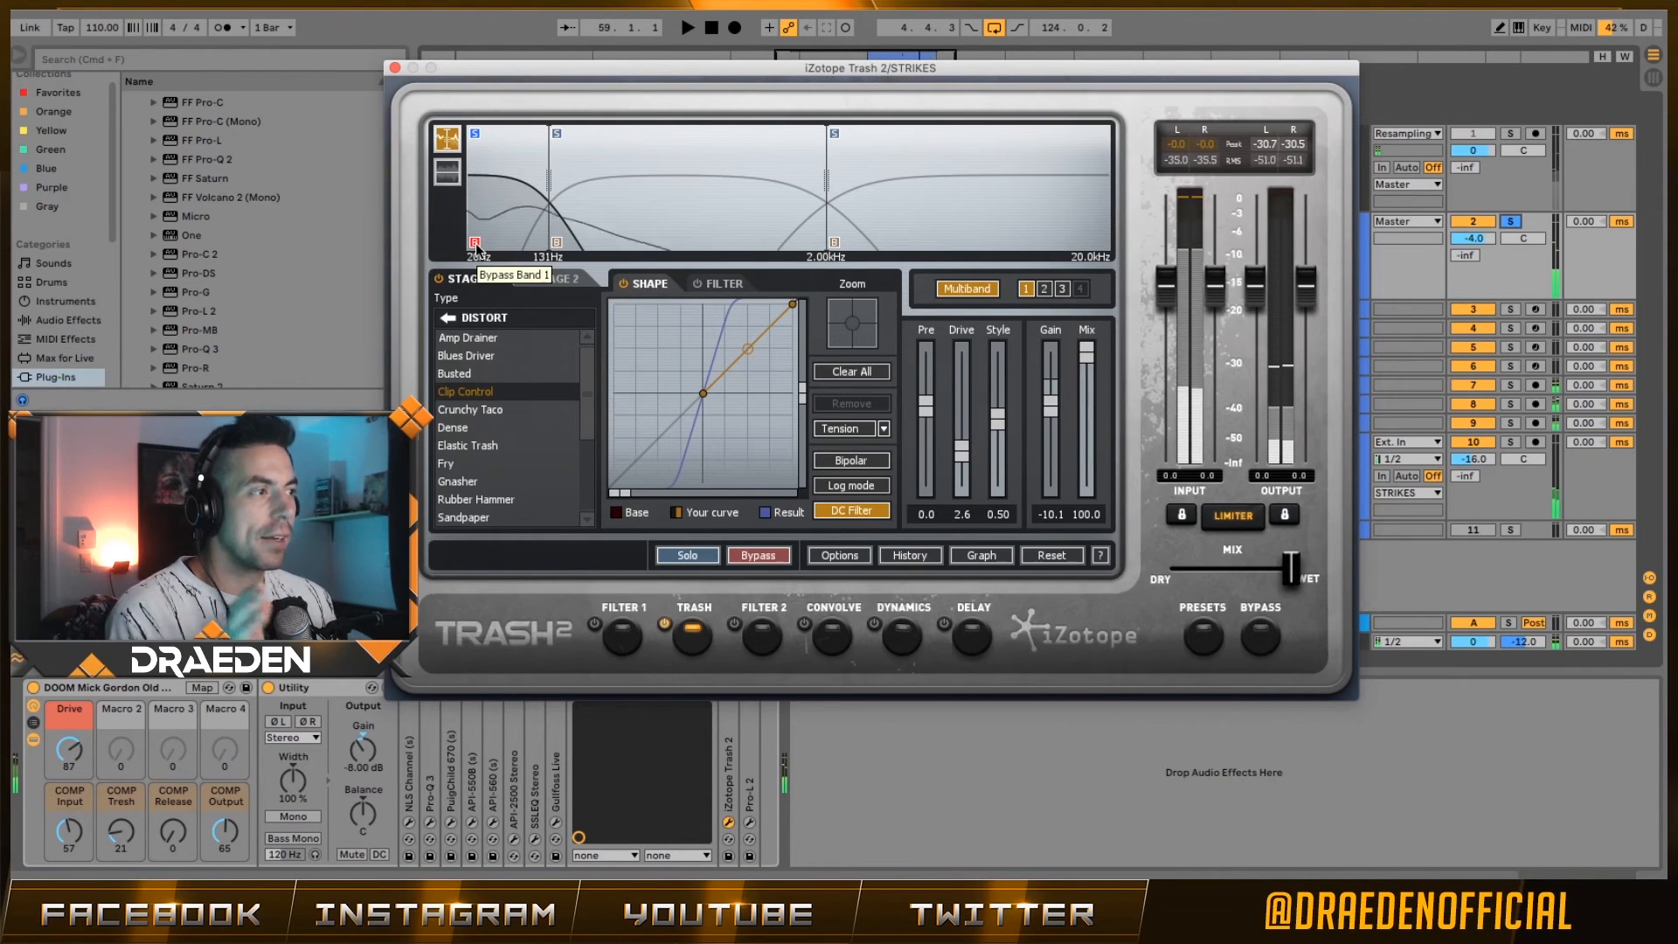
{"action": "left_click", "coordinate": [475, 242]}
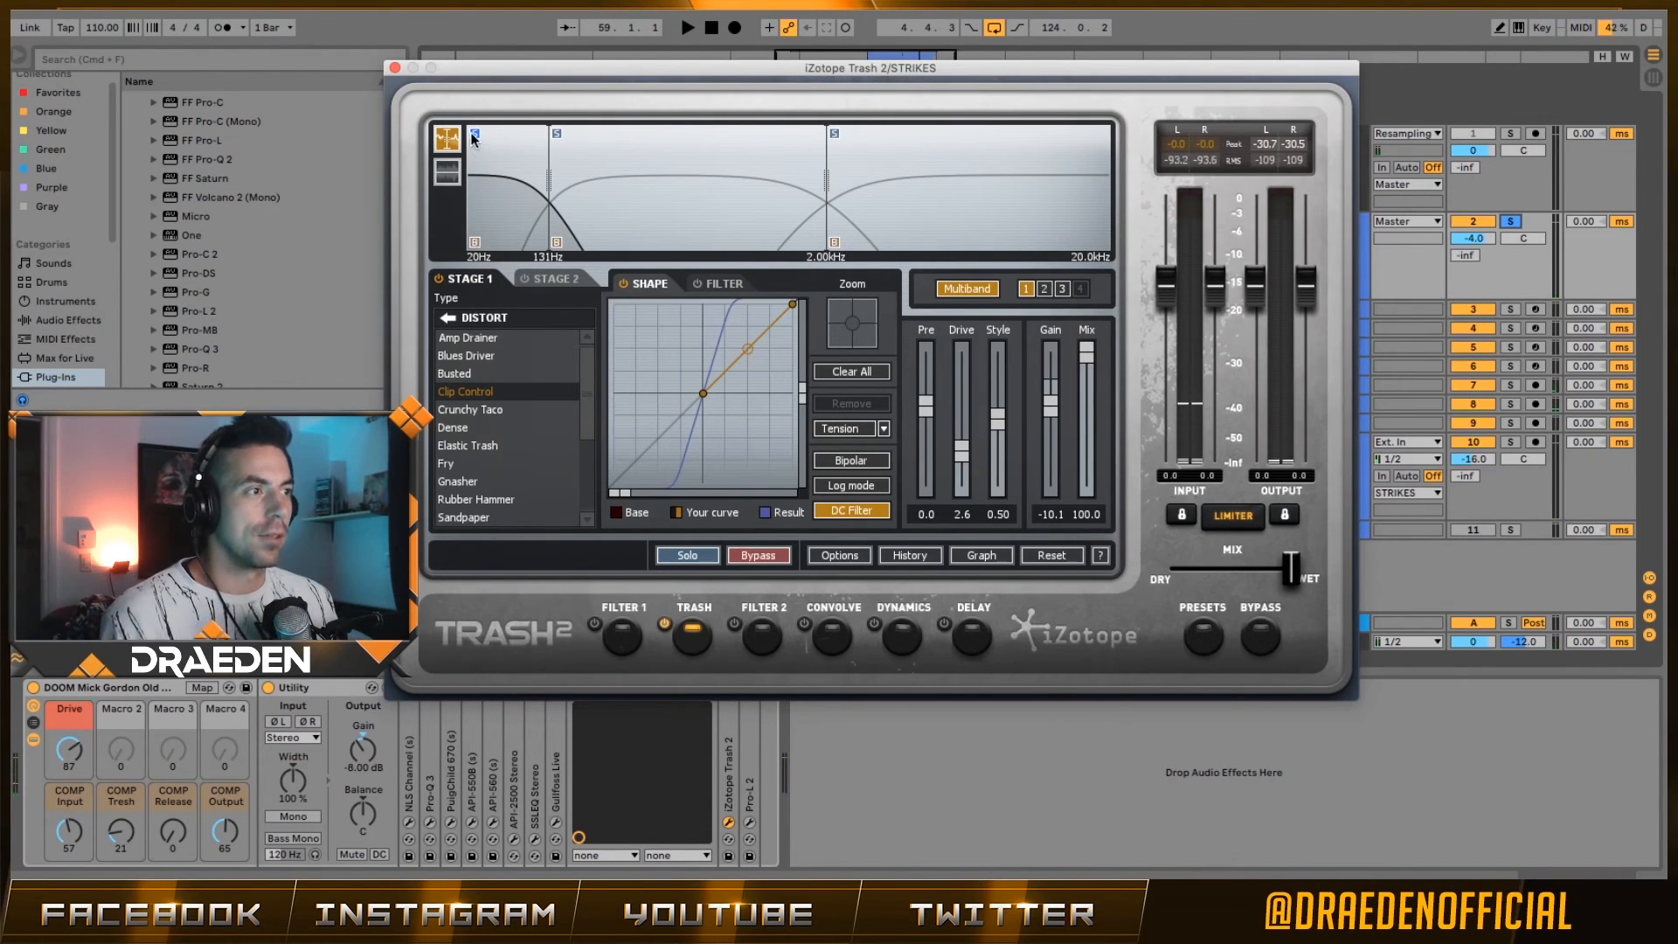
- Audition band 2 on its own during playback, trying its Clip Control drive at 4.6 before returning it to 3.5
{"action": "left_click", "coordinate": [622, 154]}
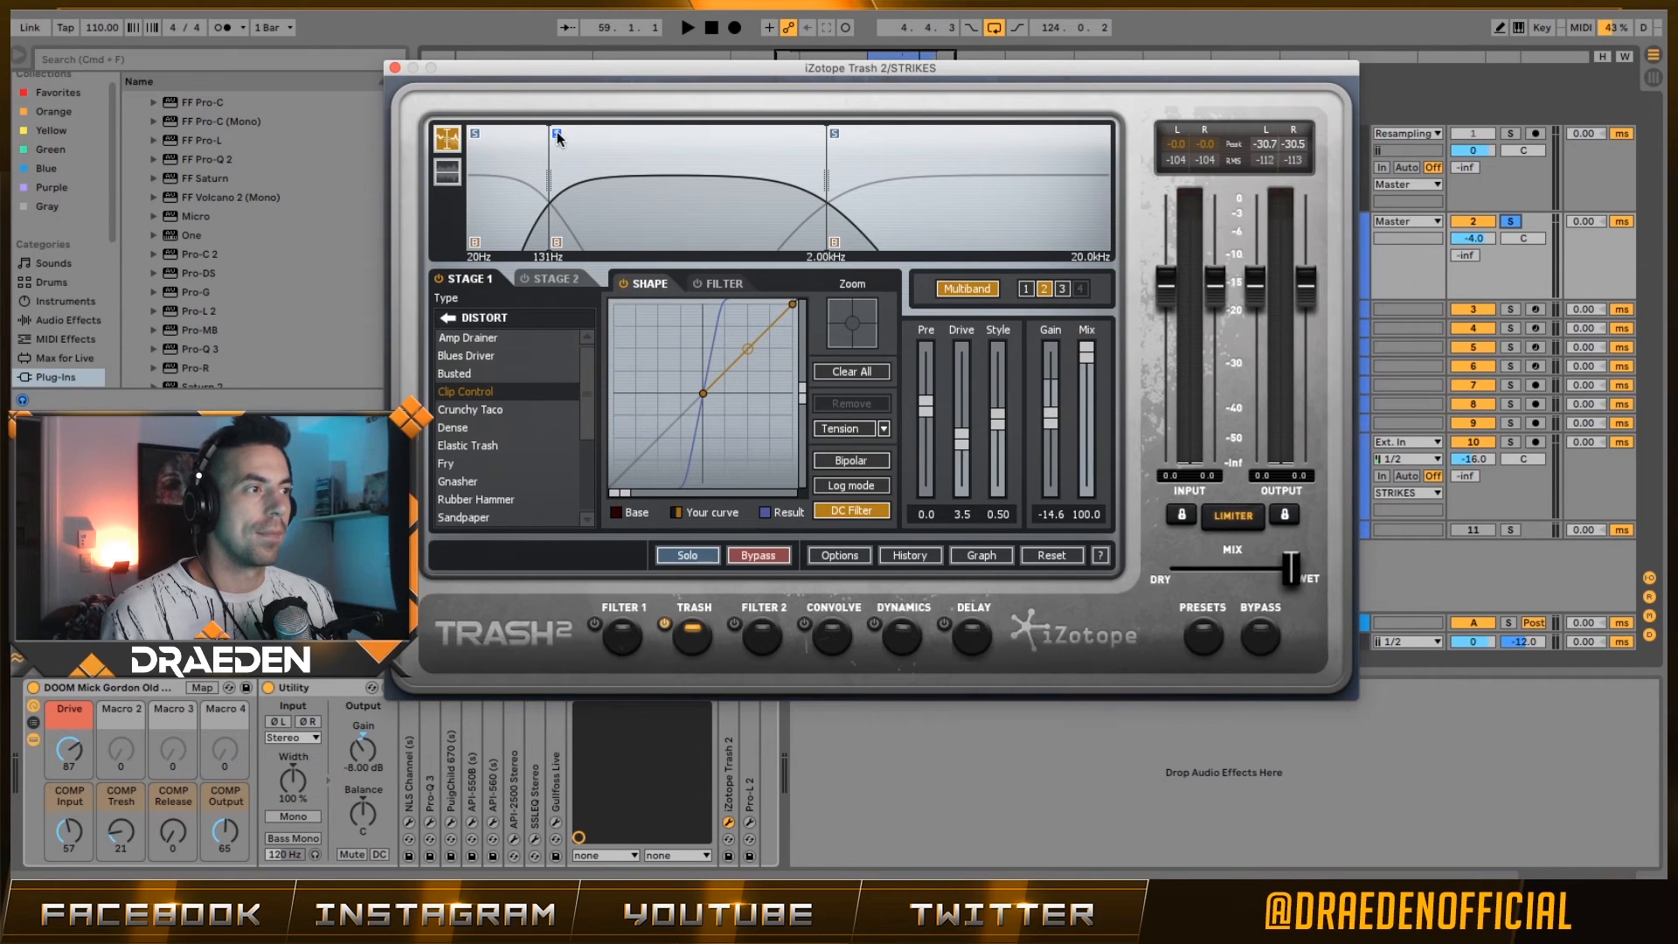
{"action": "key", "text": "space"}
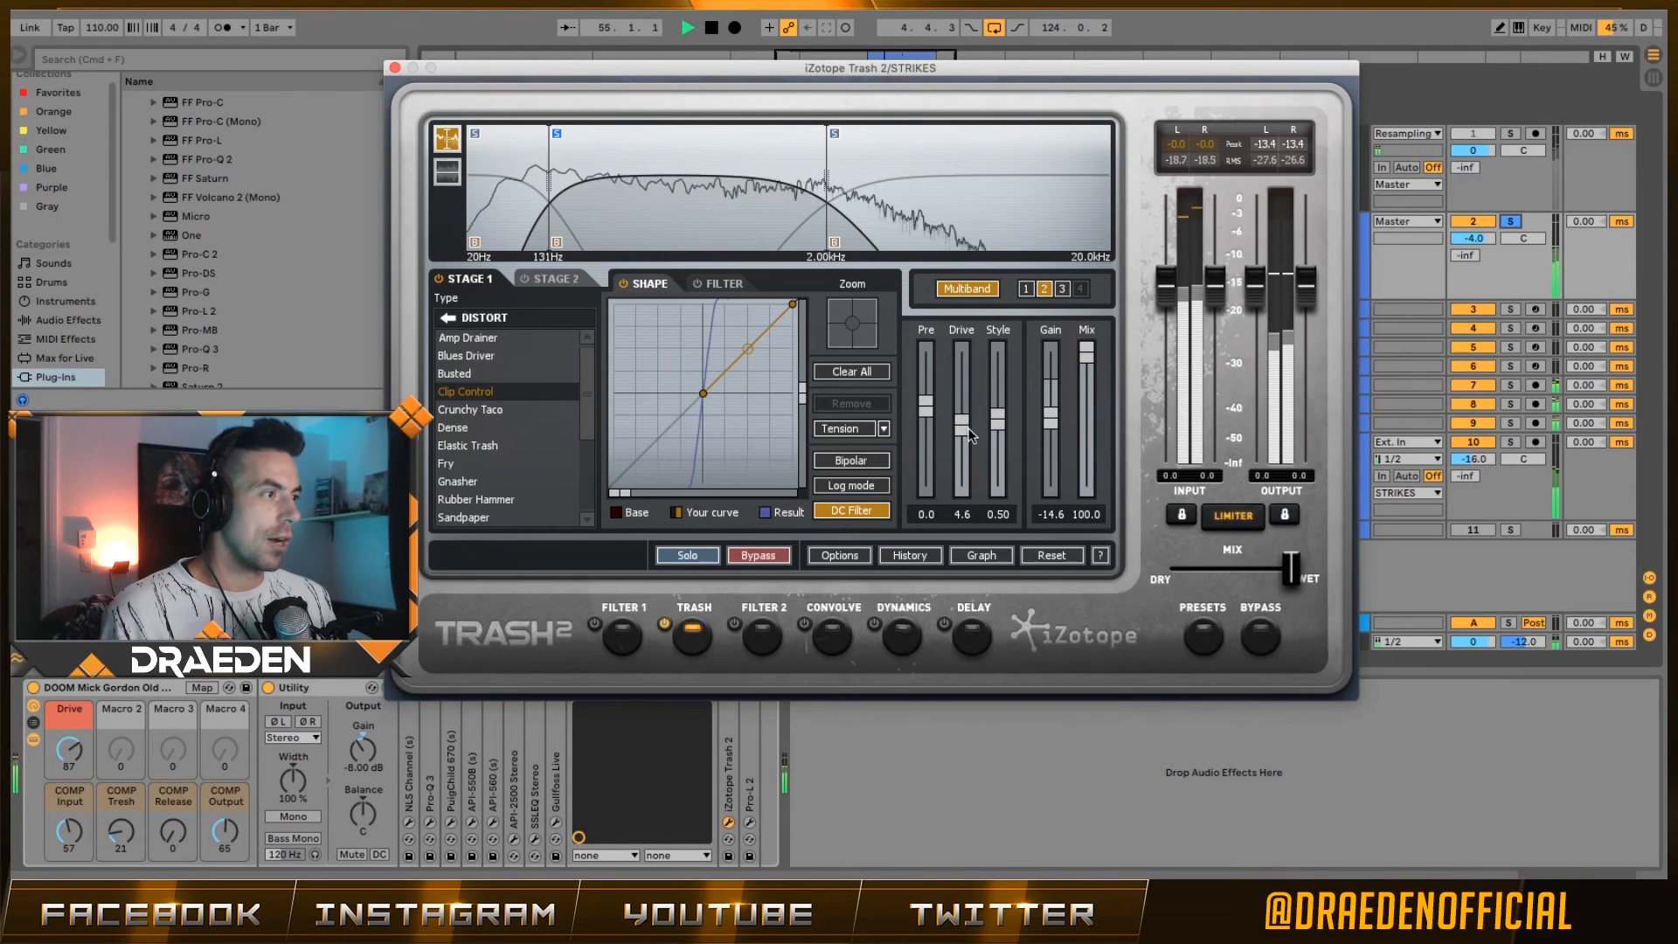
{"action": "mouse_move", "coordinate": [964, 448]}
{"action": "left_mouse_down"}
{"action": "mouse_move", "coordinate": [975, 399]}
{"action": "mouse_move", "coordinate": [979, 452]}
{"action": "left_mouse_up"}
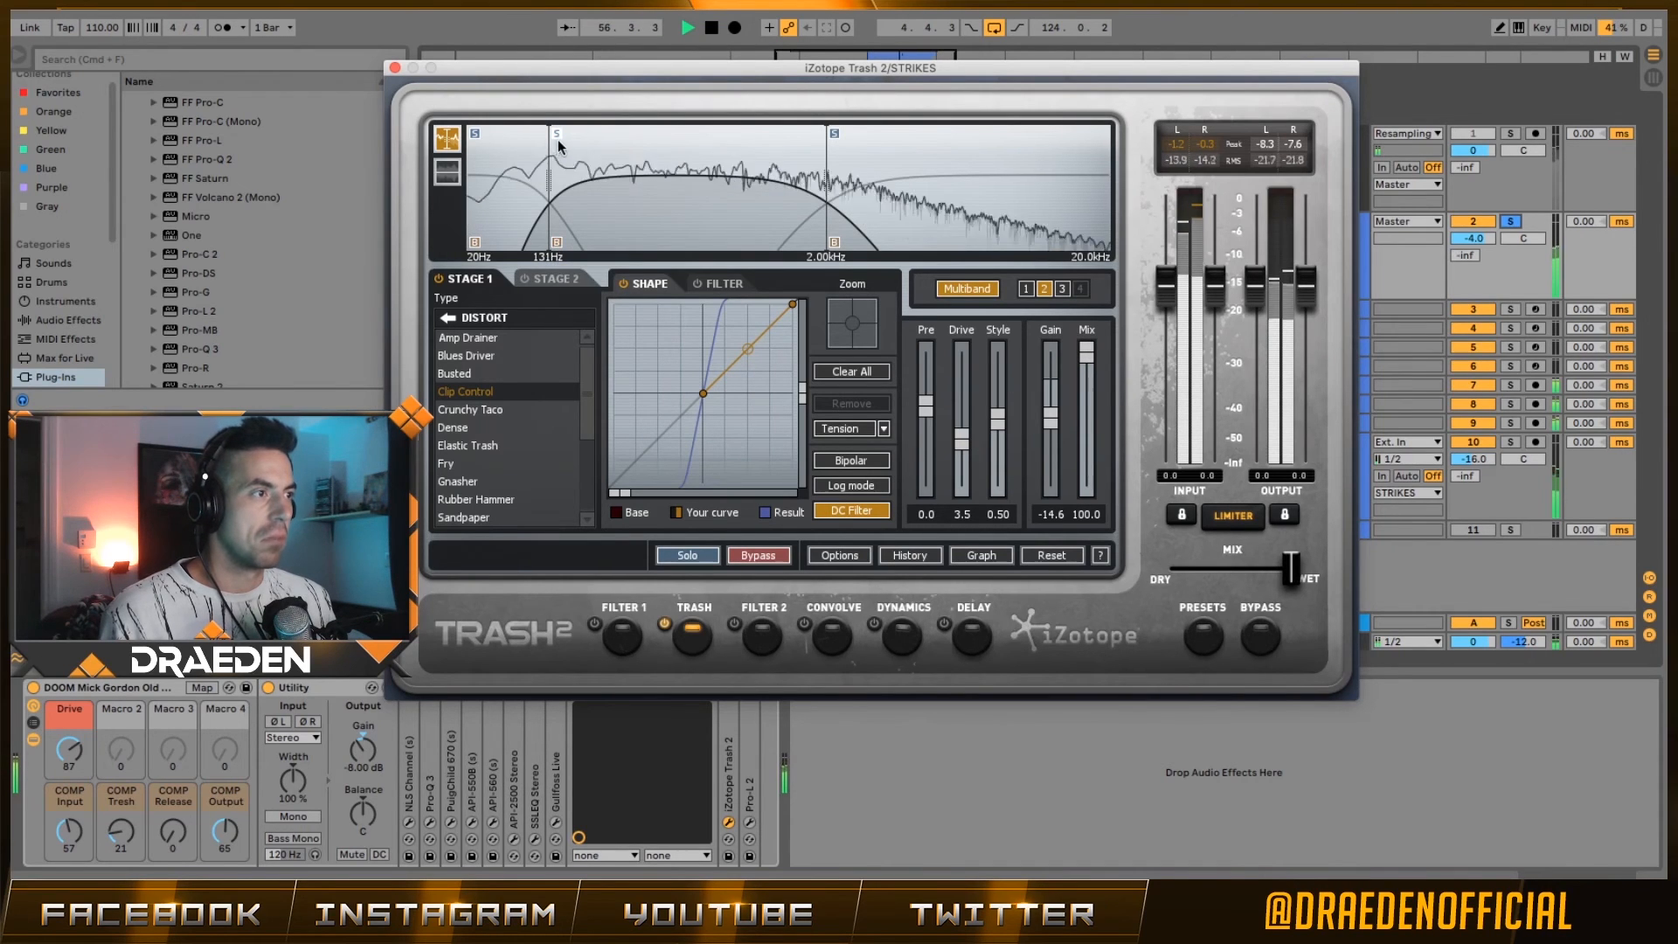
{"action": "key", "text": "space"}
- Solo band 3 and play it, trying its Clip Control drive at 5.3 before returning it to 4.0
{"action": "left_click", "coordinate": [853, 177]}
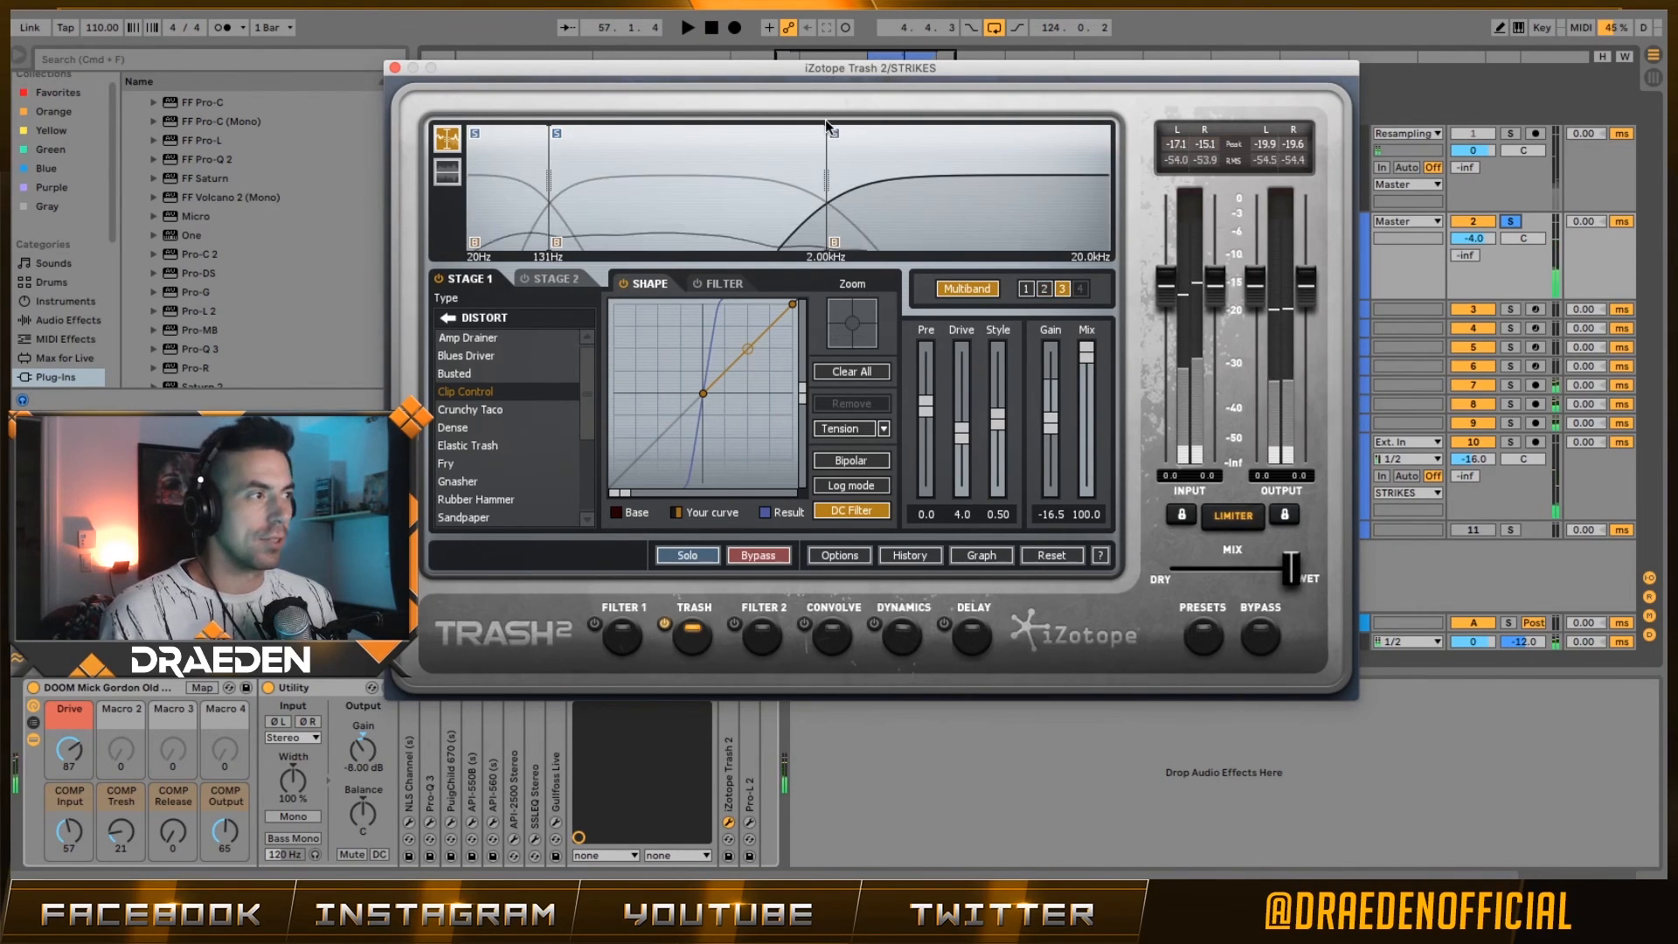
{"action": "left_click", "coordinate": [834, 133]}
{"action": "key", "text": "space"}
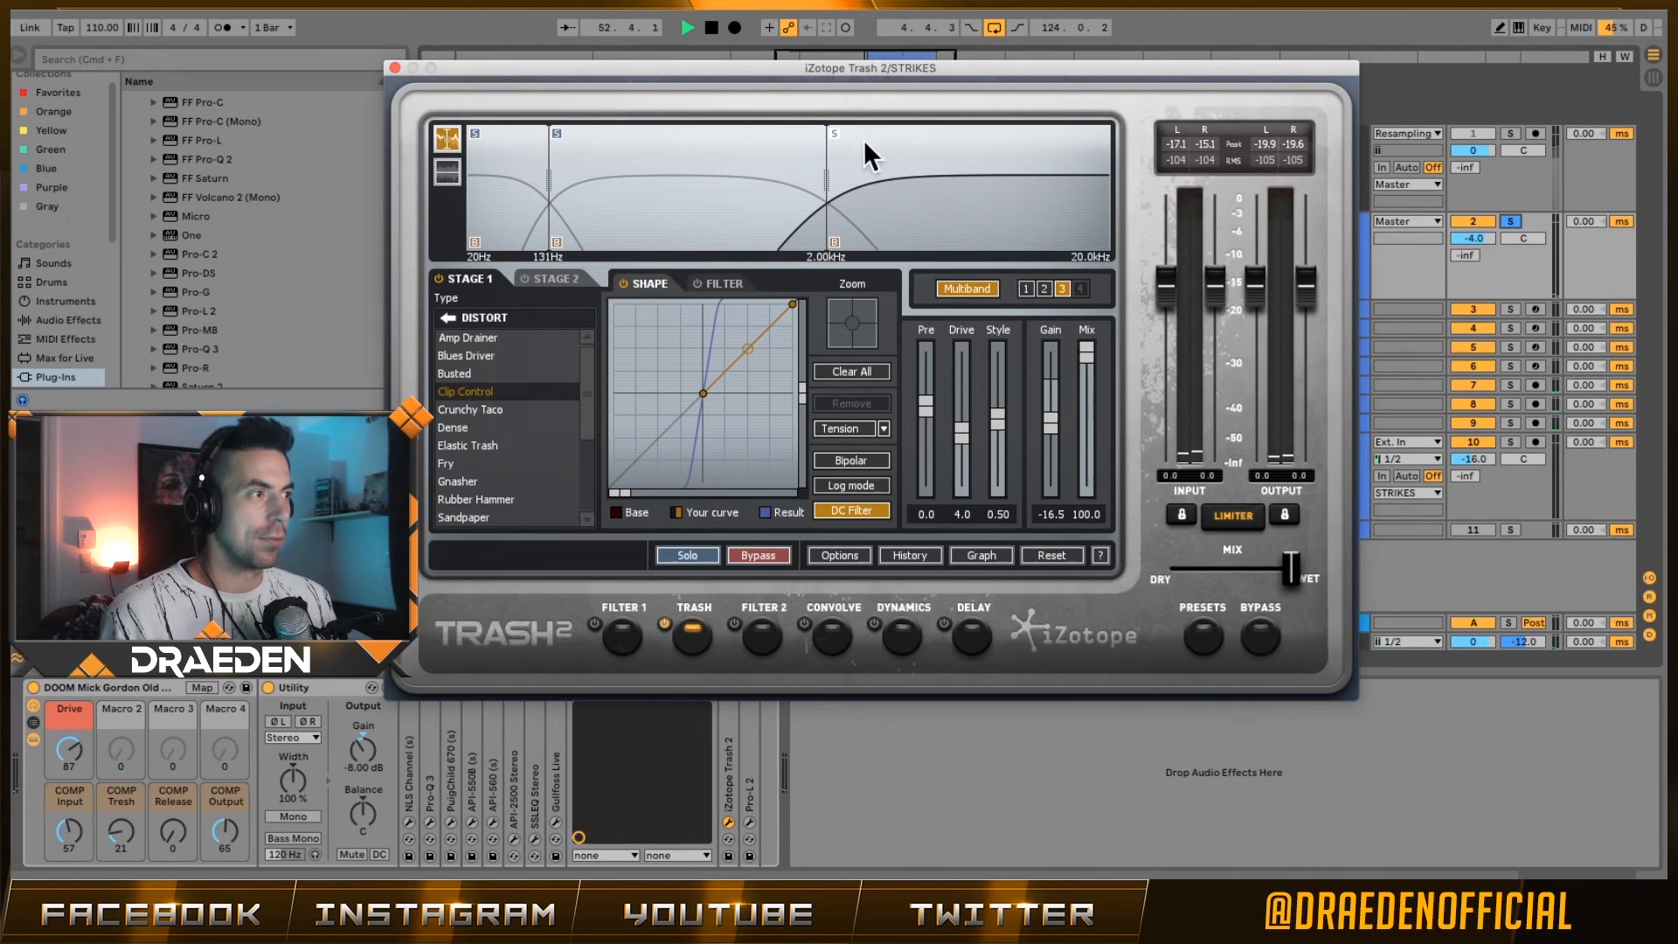
{"action": "key", "text": "space"}
{"action": "left_click", "coordinate": [716, 143]}
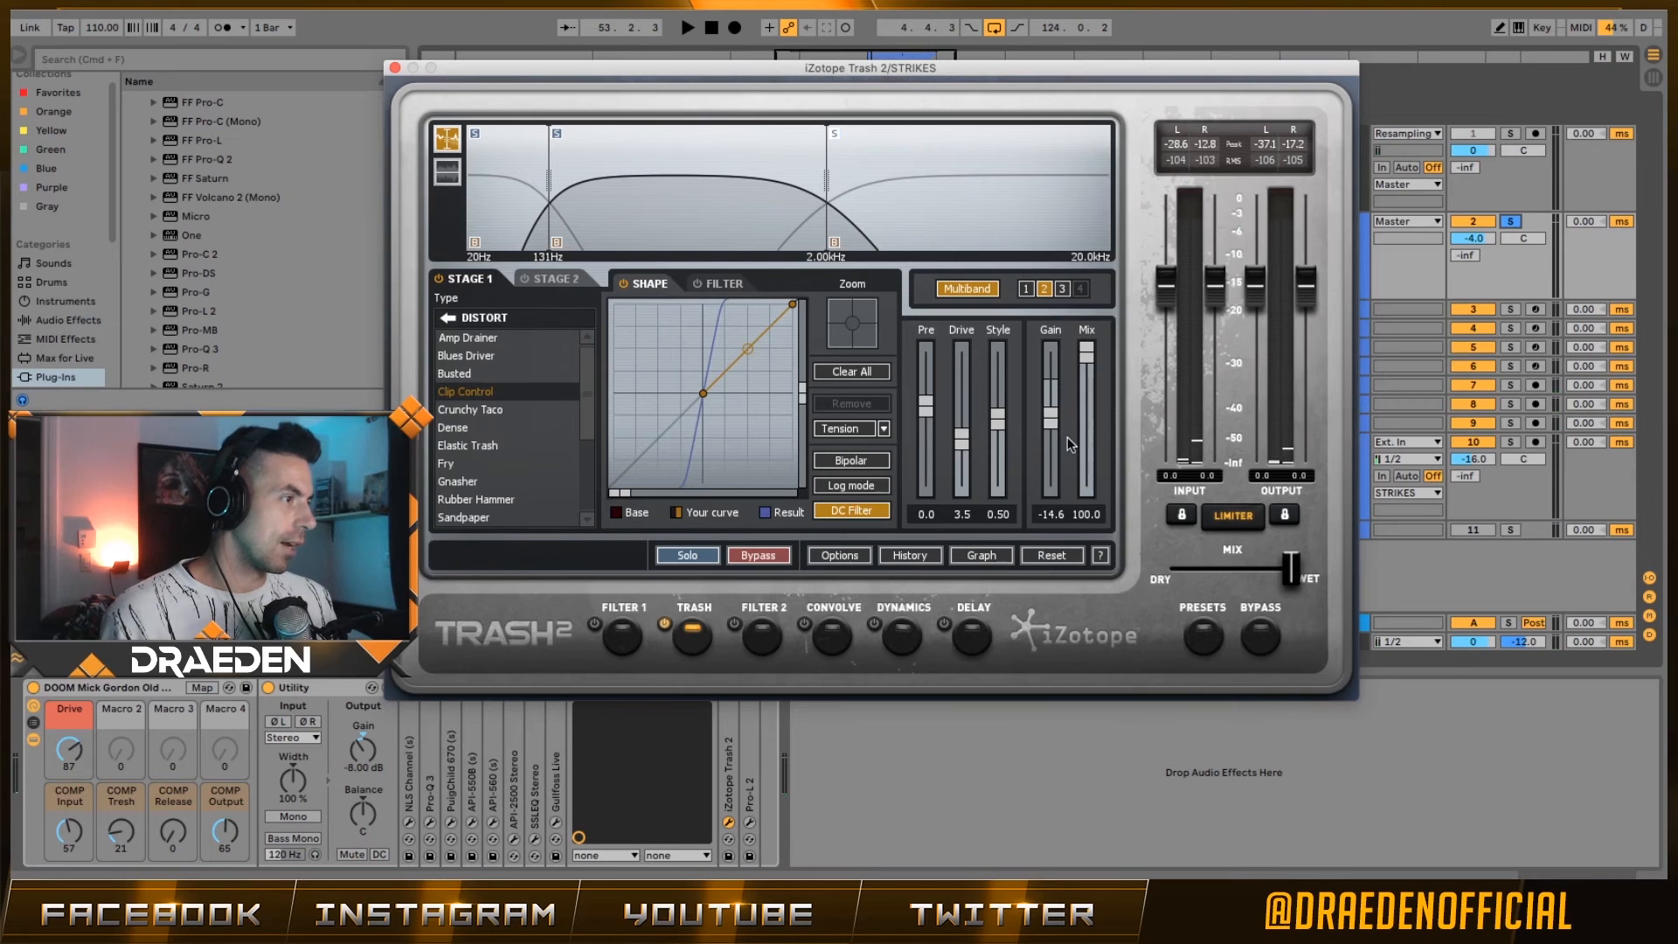
{"action": "left_click", "coordinate": [952, 166]}
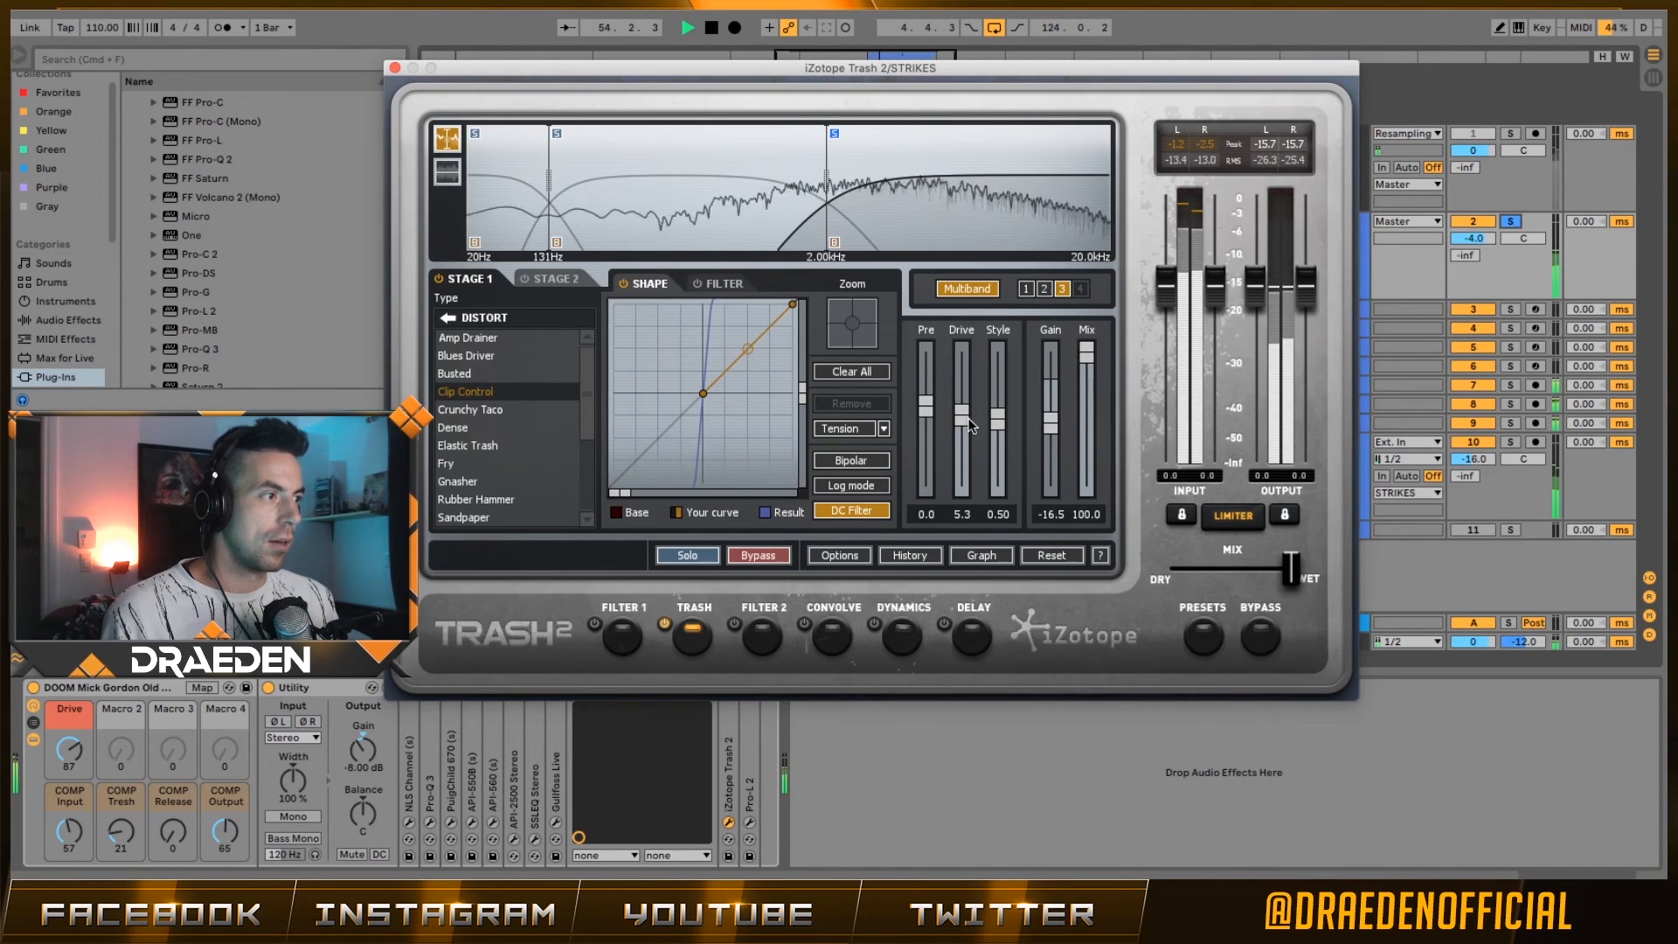
{"action": "left_click_drag", "start_coordinate": [970, 427], "coordinate": [968, 442]}
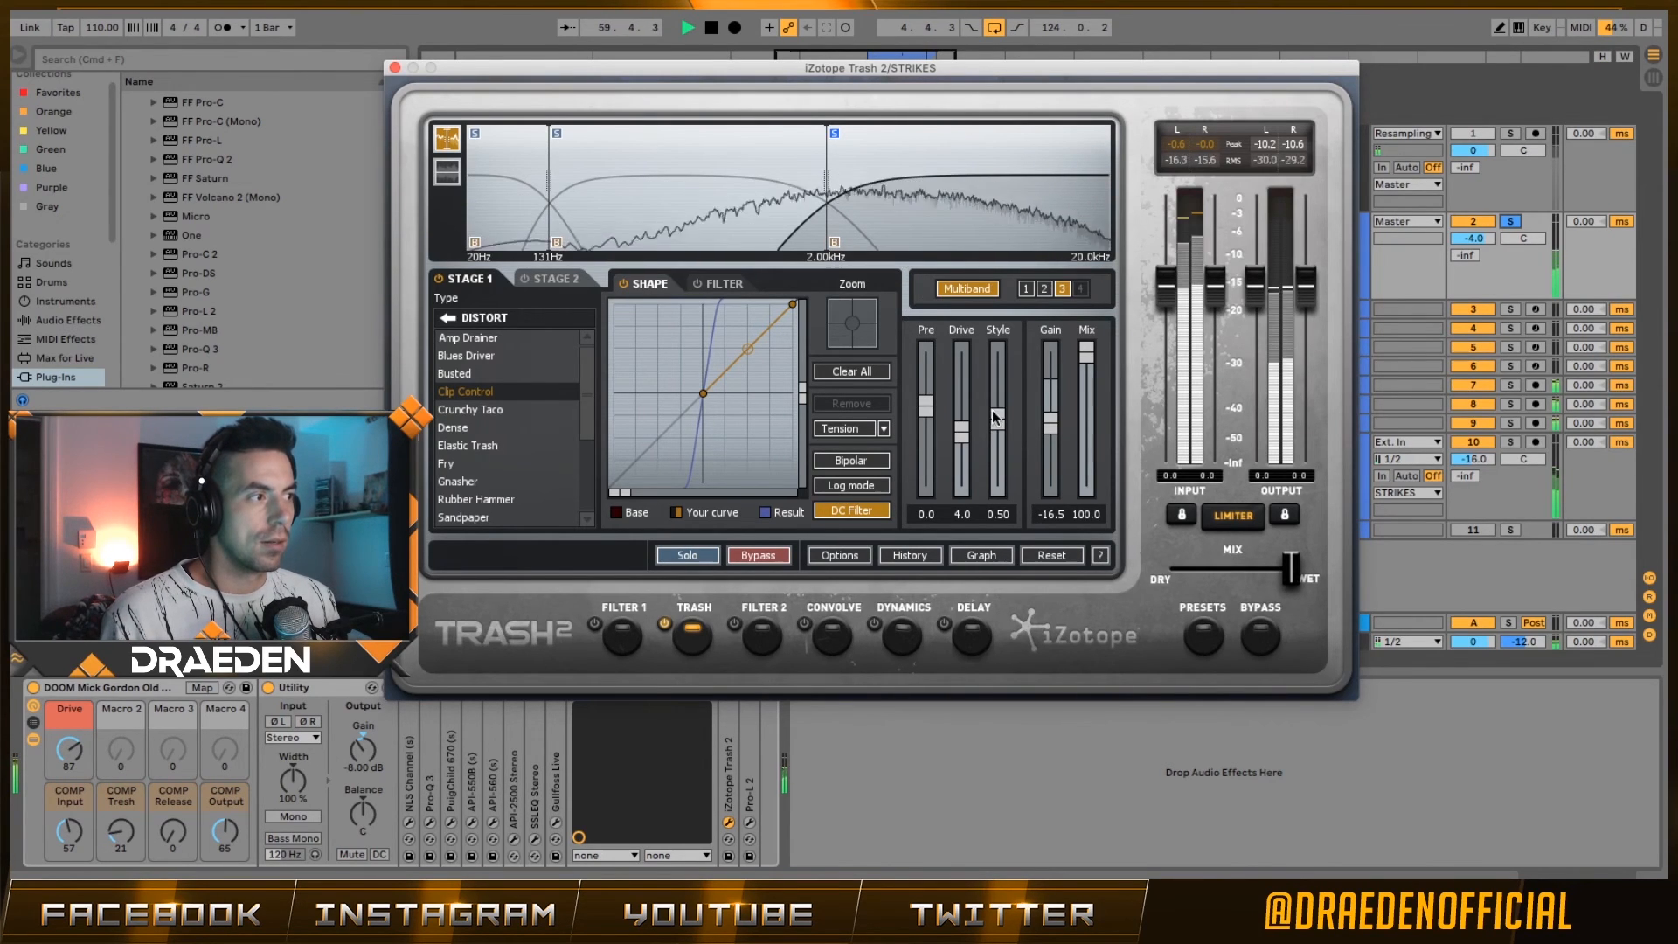
{"action": "key", "text": "space"}
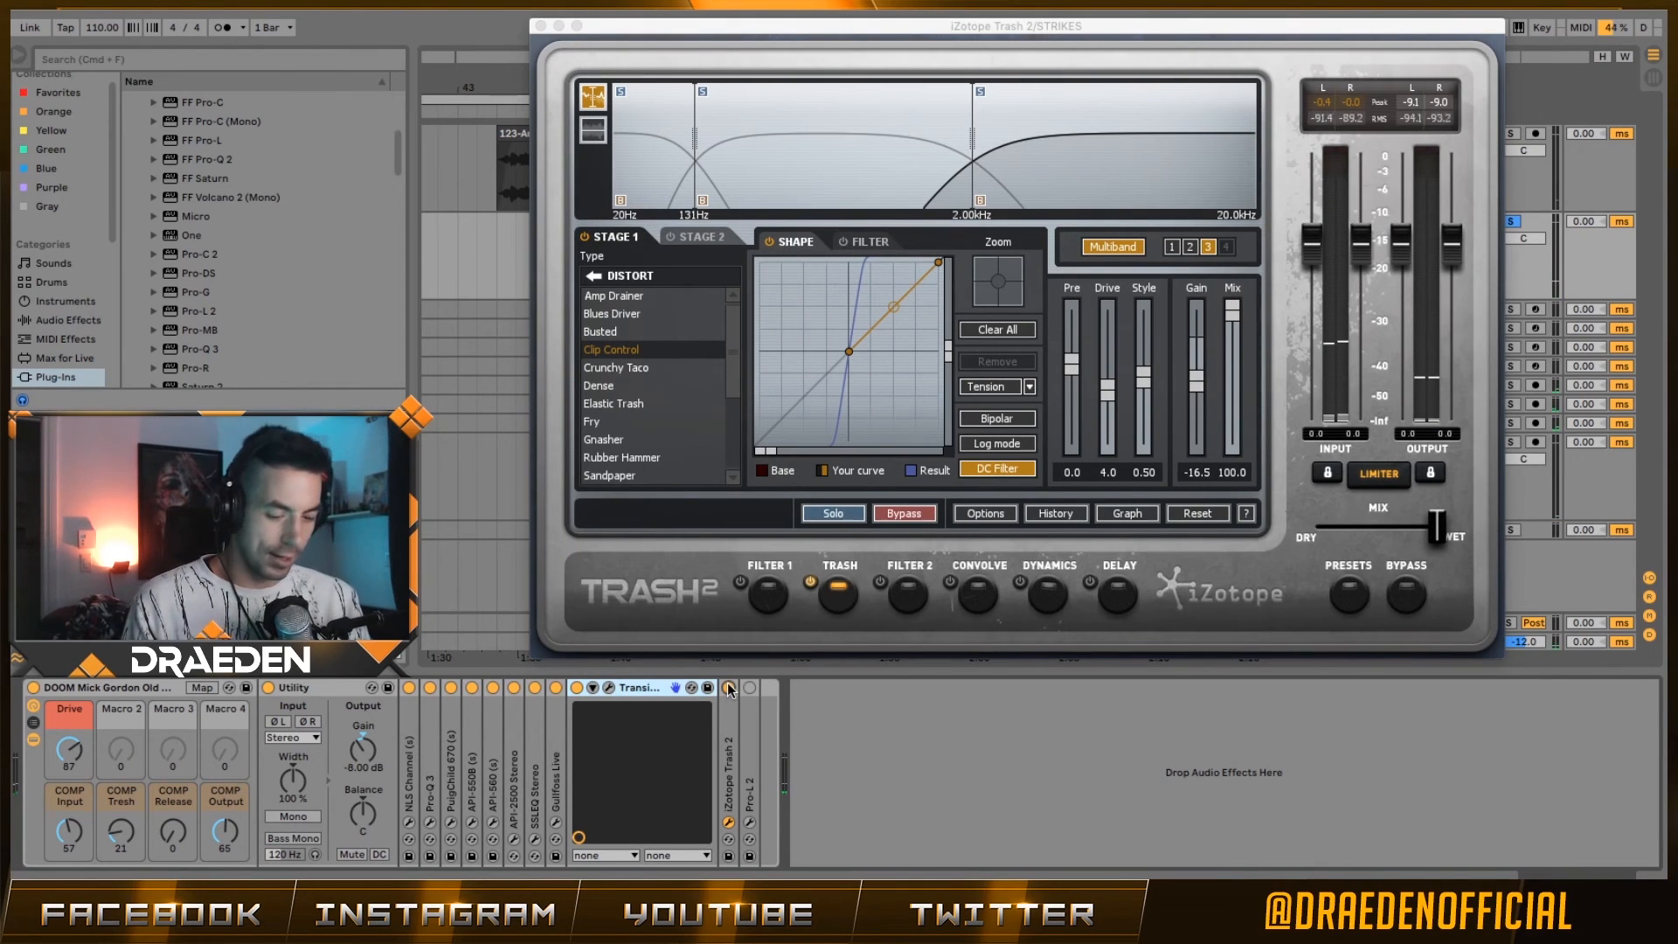
- Toggle the whole Trash 2 device off and on during playback to compare the strikes clean and distorted
{"action": "left_click", "coordinate": [730, 688]}
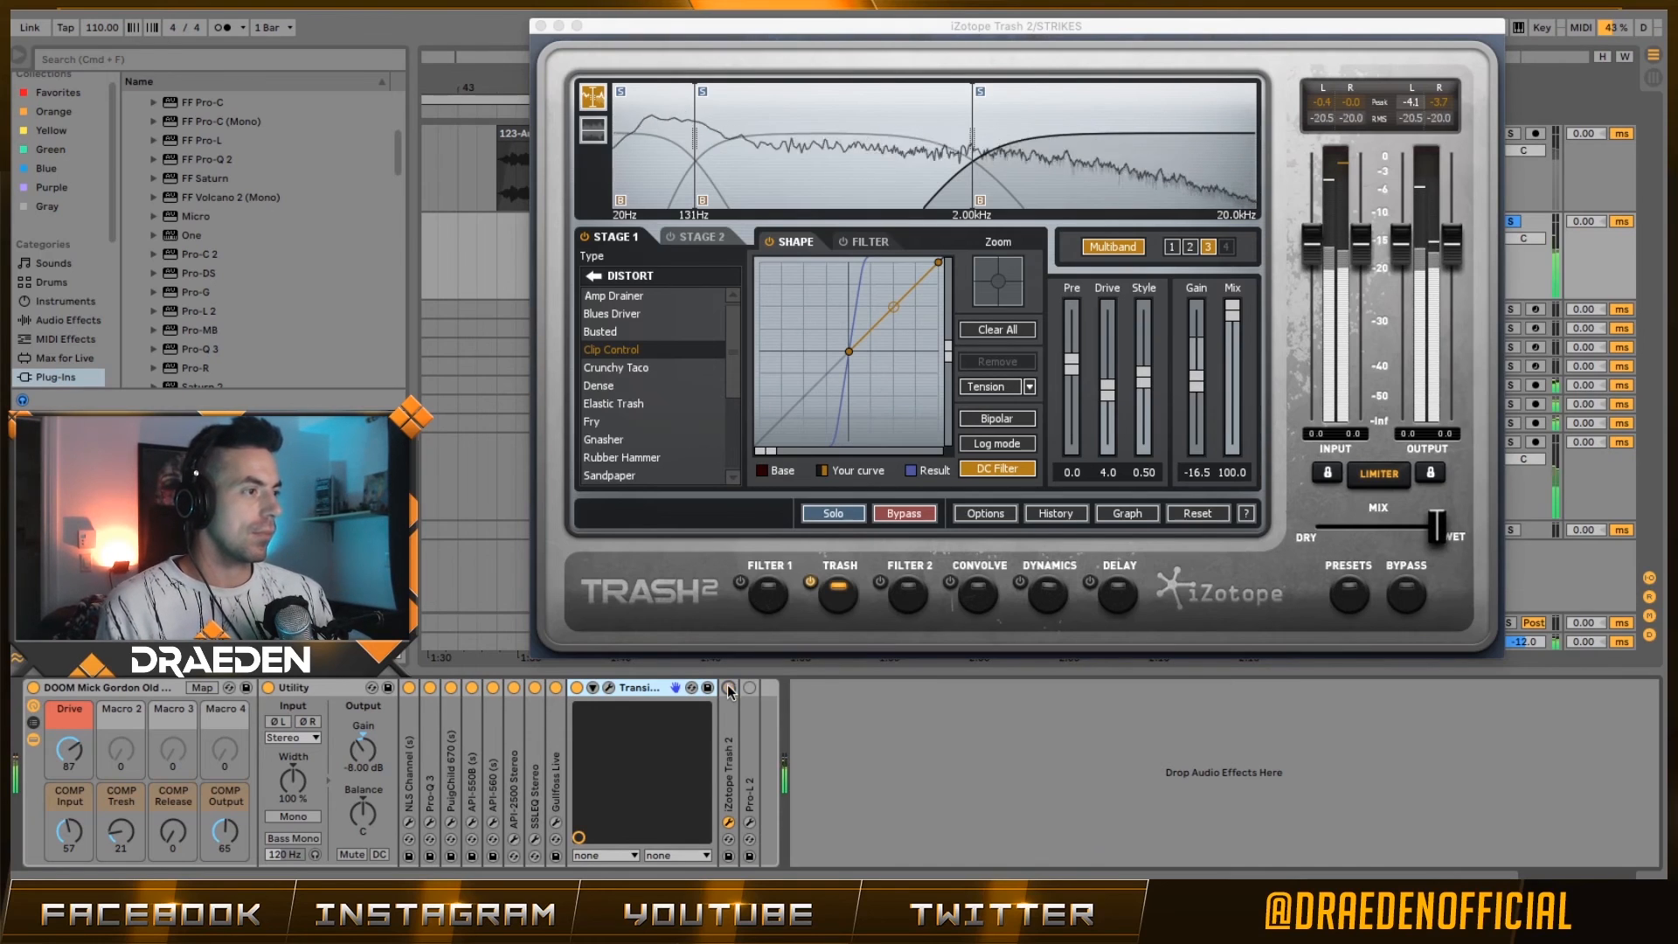
{"action": "left_click", "coordinate": [728, 688]}
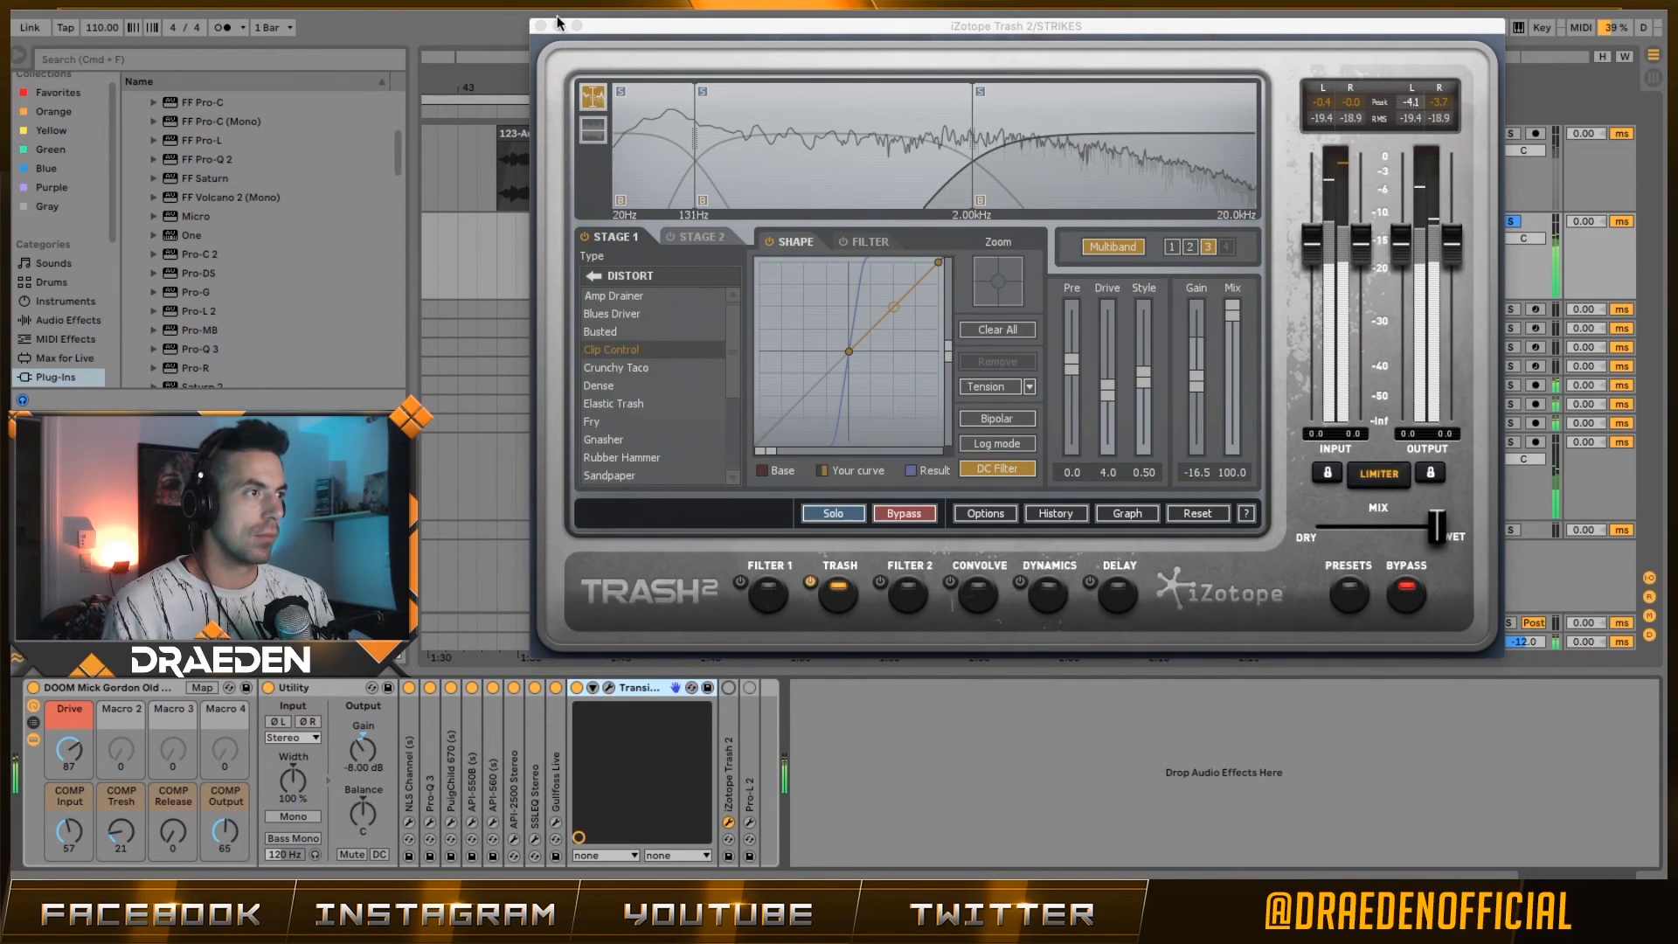
{"action": "left_click", "coordinate": [630, 28]}
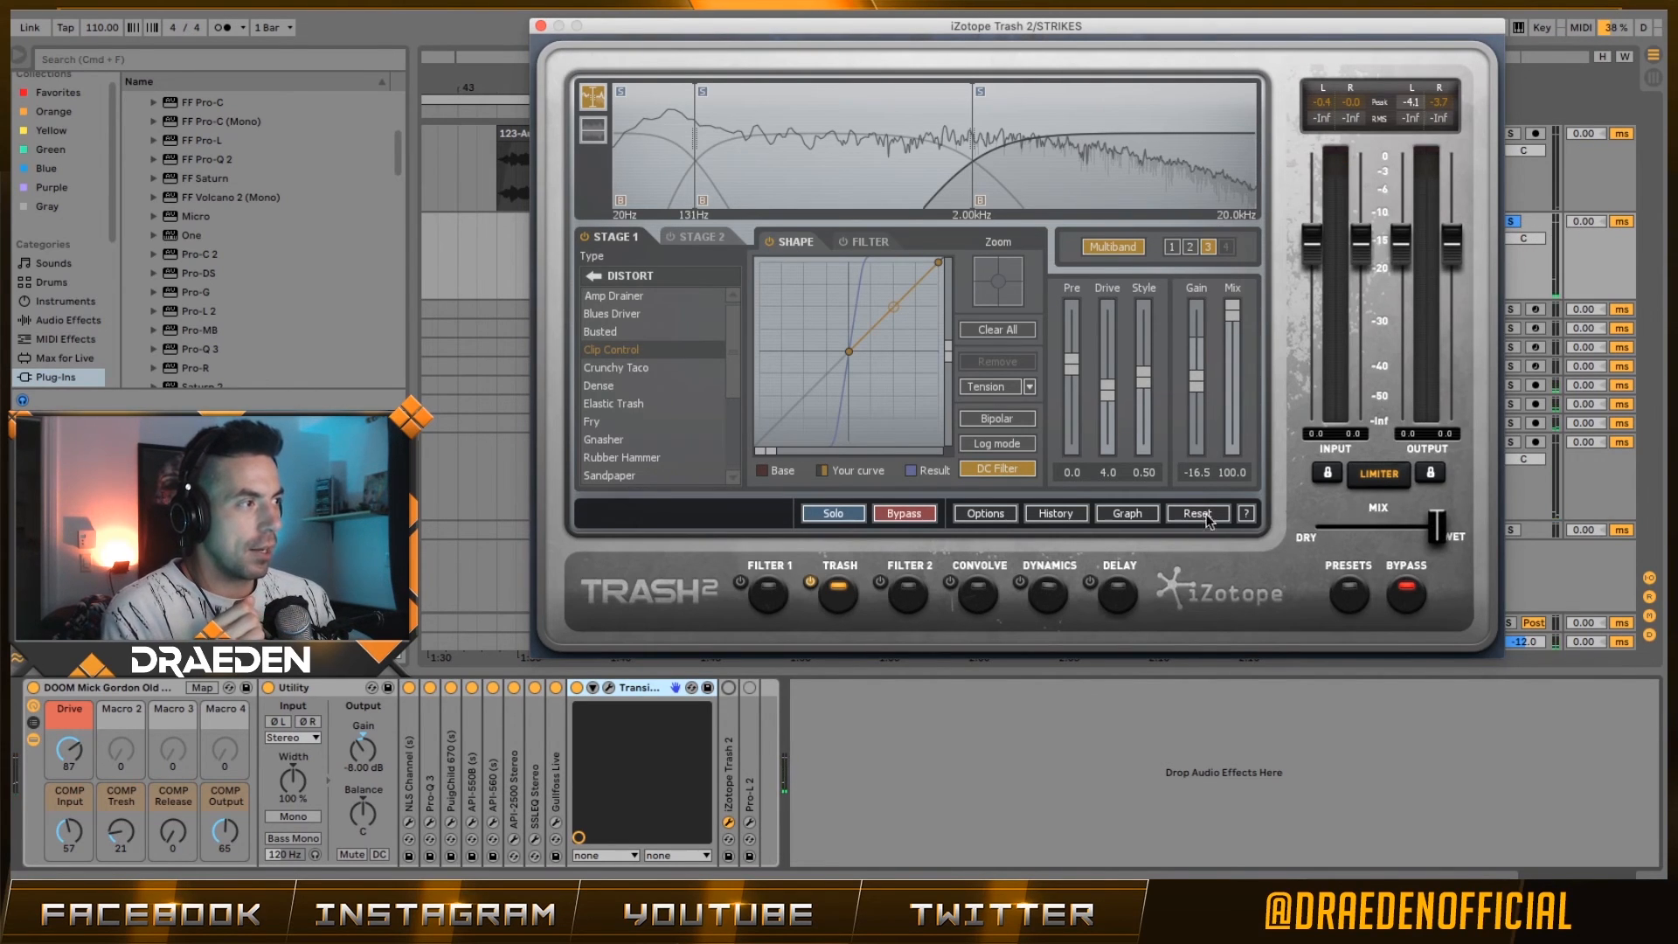
{"action": "left_click", "coordinate": [729, 688]}
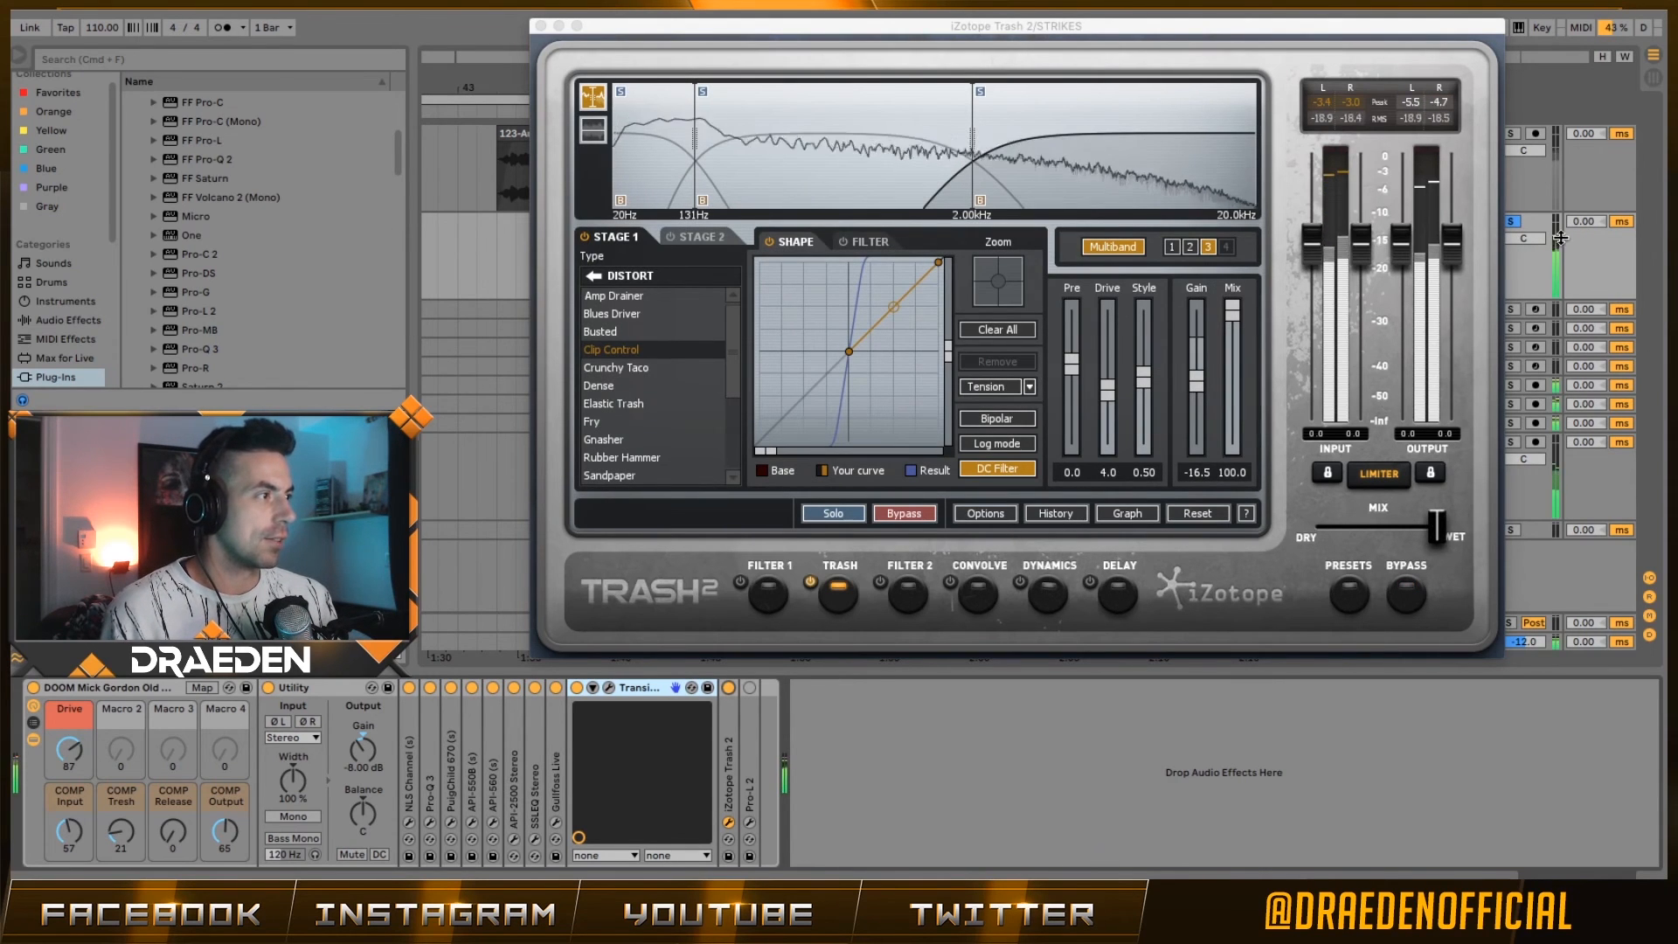
- In the Session view, reset the STRIKES peak reading and compare its peak level with Trash 2 on and off
{"action": "key", "text": "Tab"}
{"action": "left_click_drag", "start_coordinate": [868, 29], "coordinate": [1021, 703]}
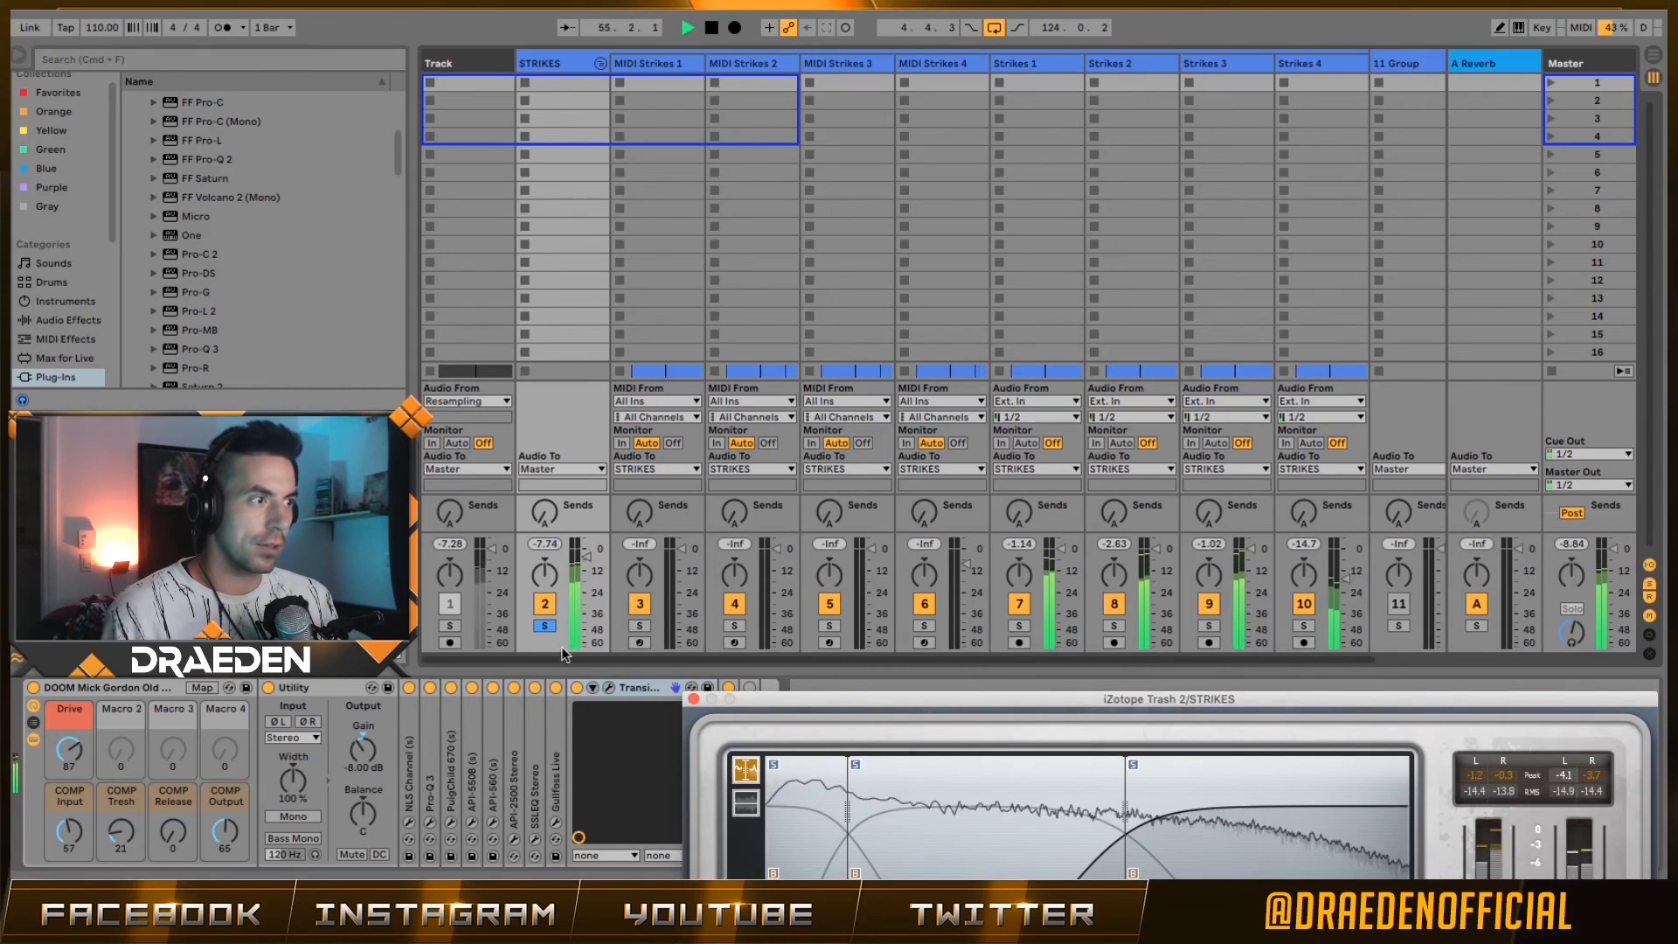
{"action": "key", "text": "space"}
{"action": "left_click", "coordinate": [555, 546]}
{"action": "key", "text": "space"}
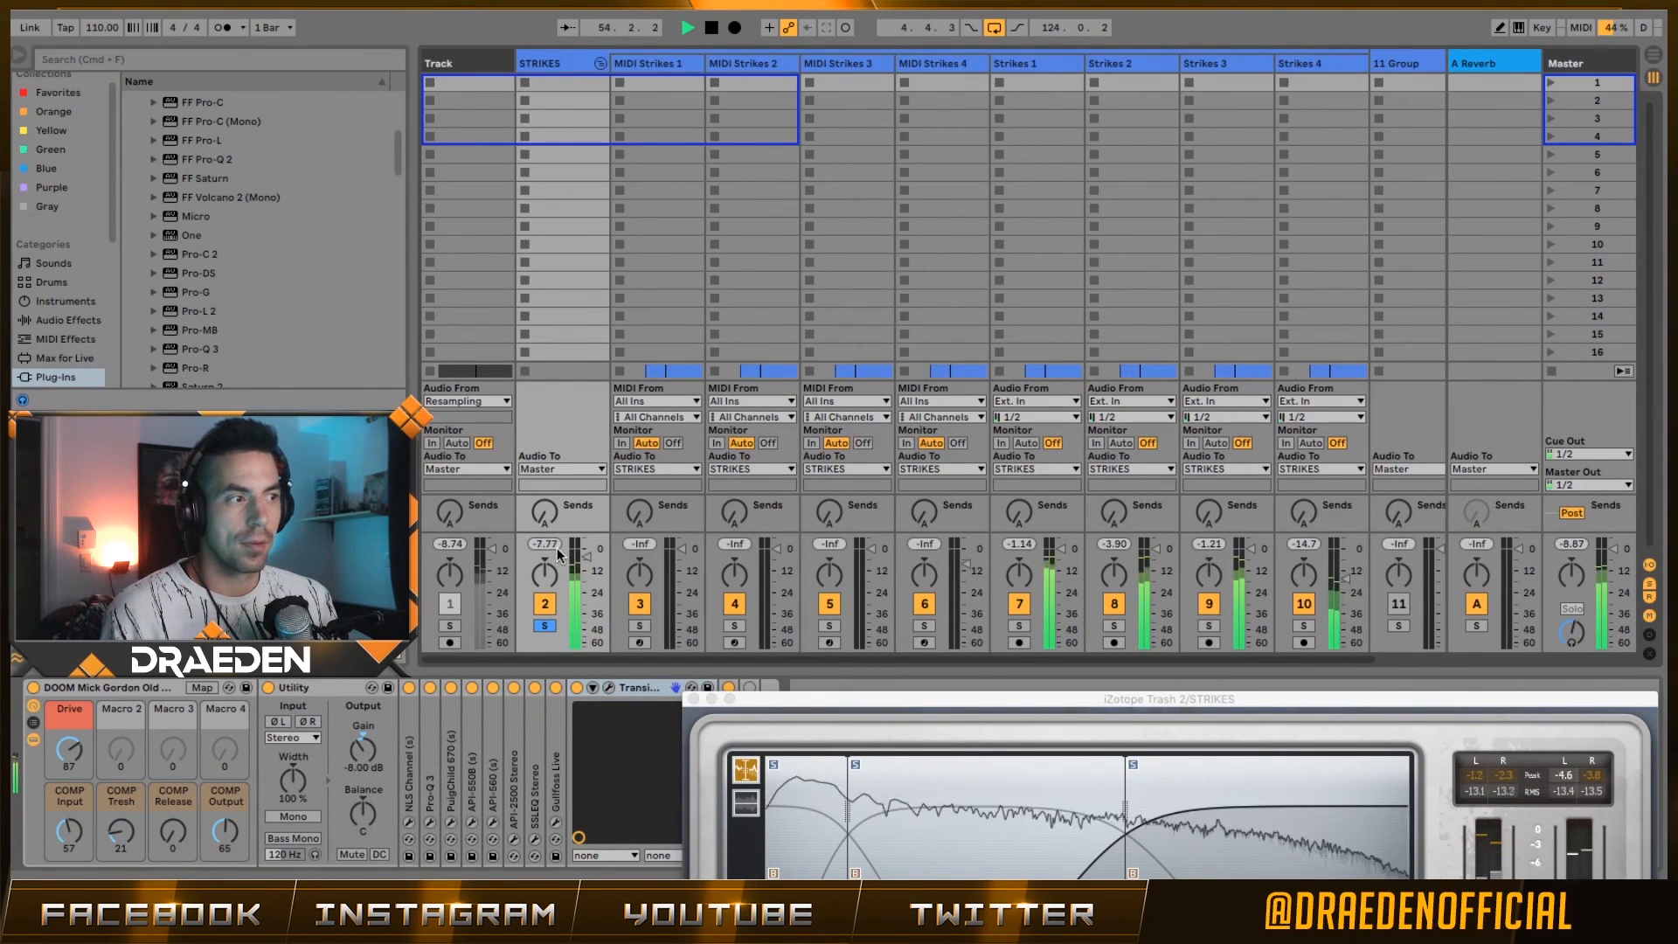
{"action": "key", "text": "space"}
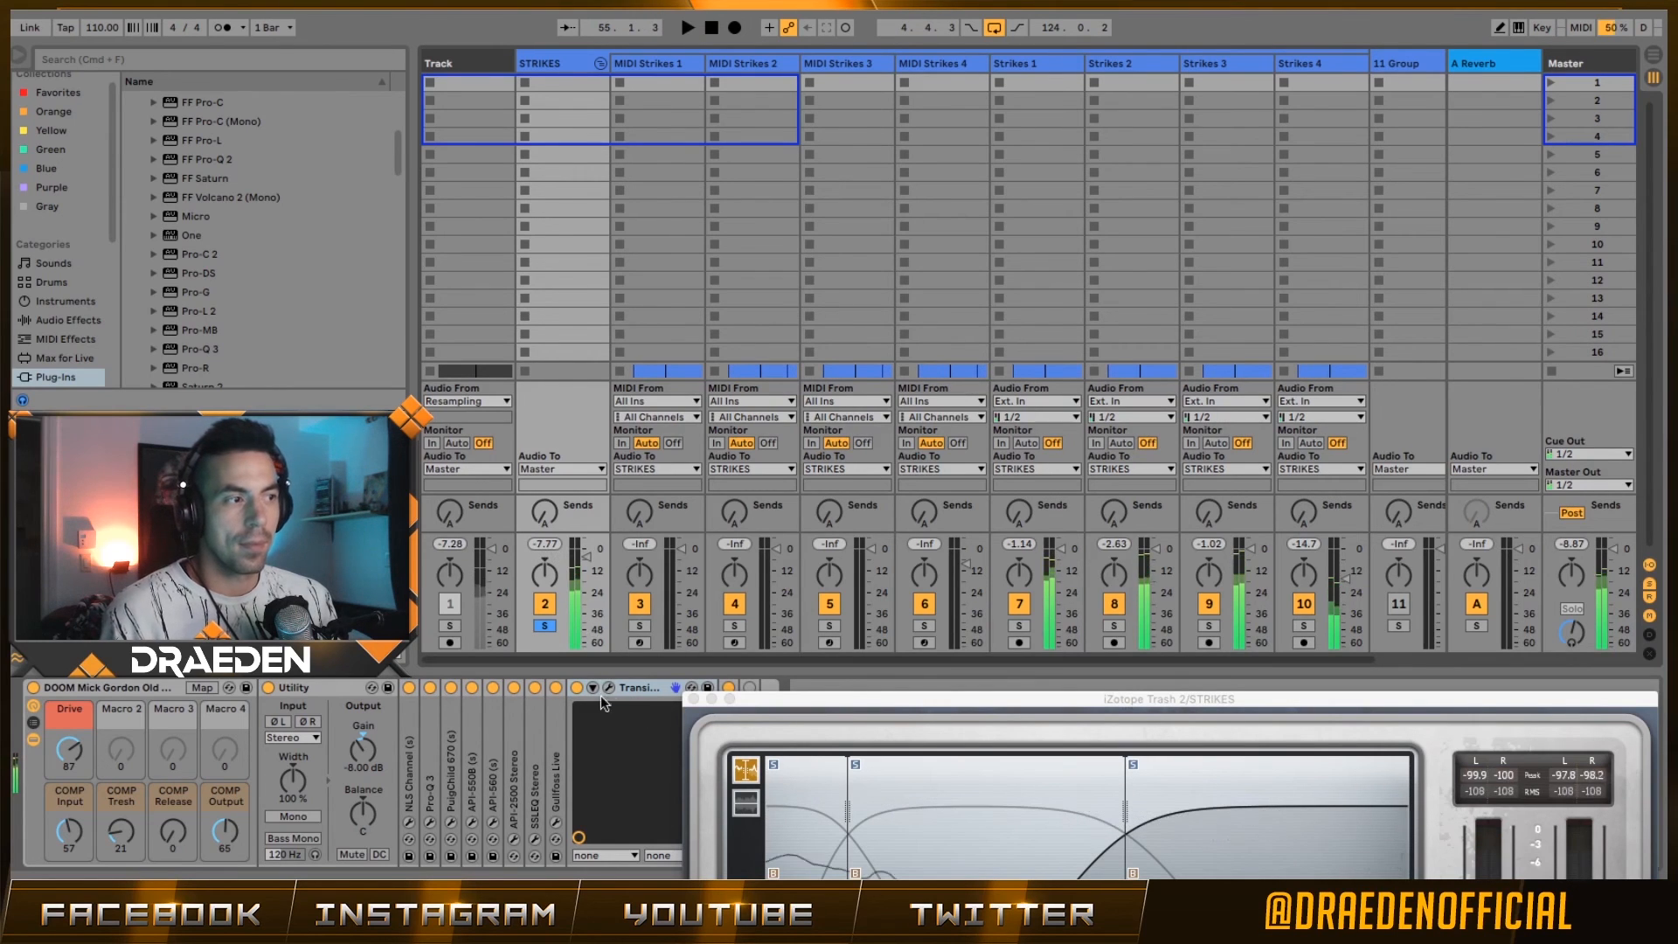
{"action": "key", "text": "space"}
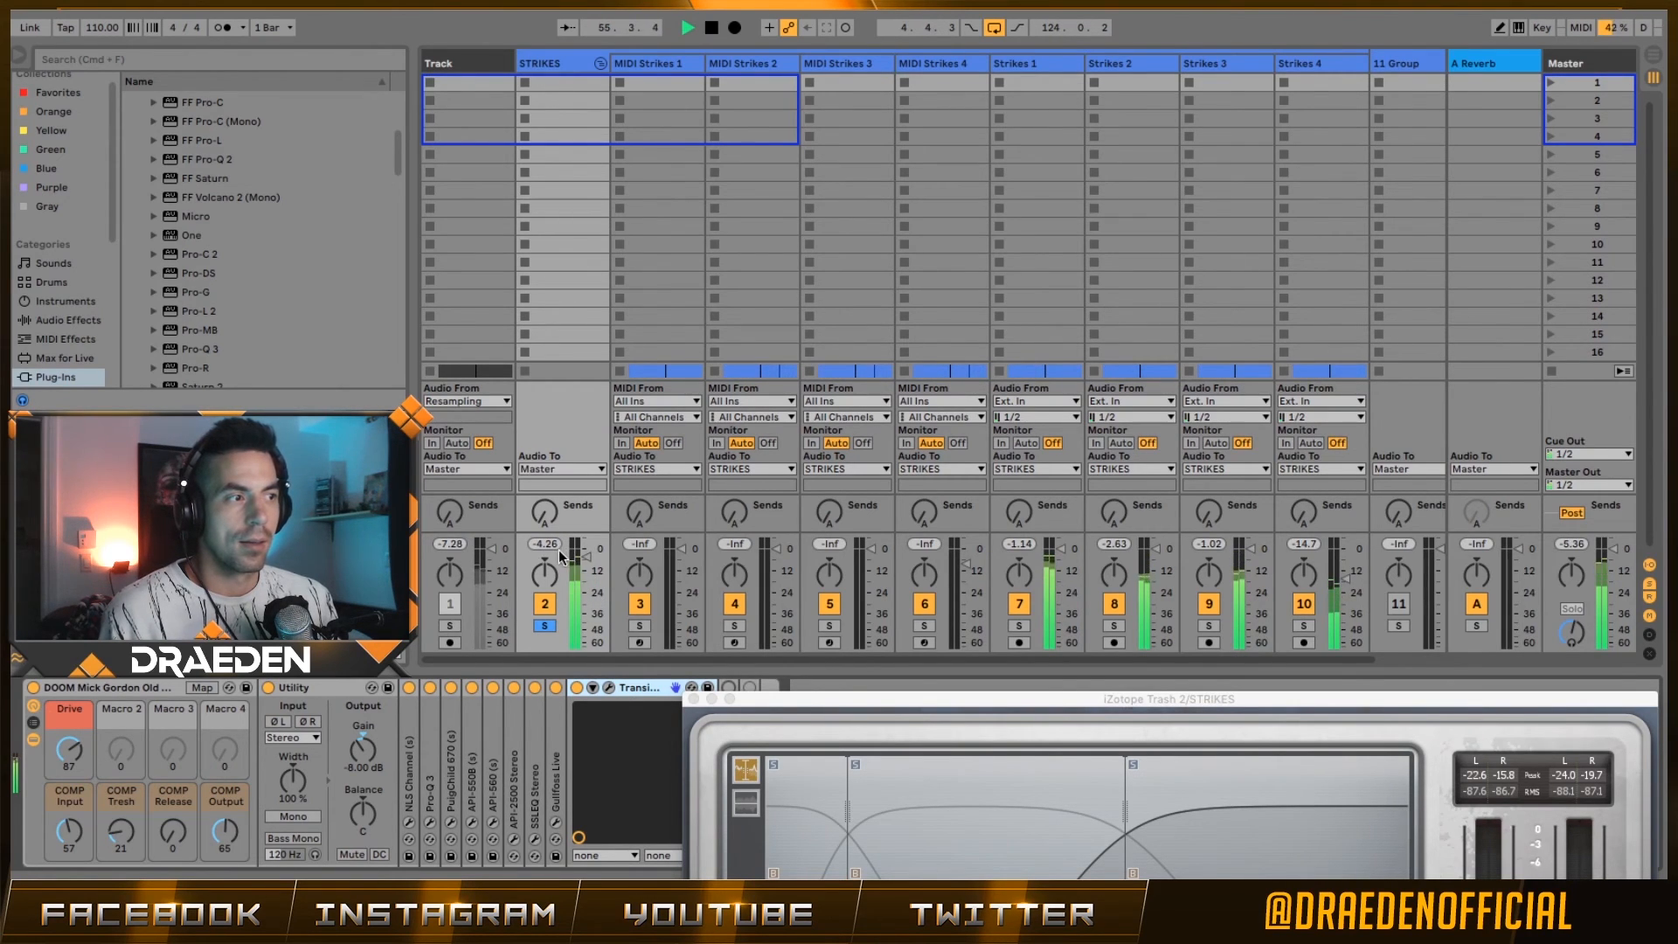
{"action": "key", "text": "space"}
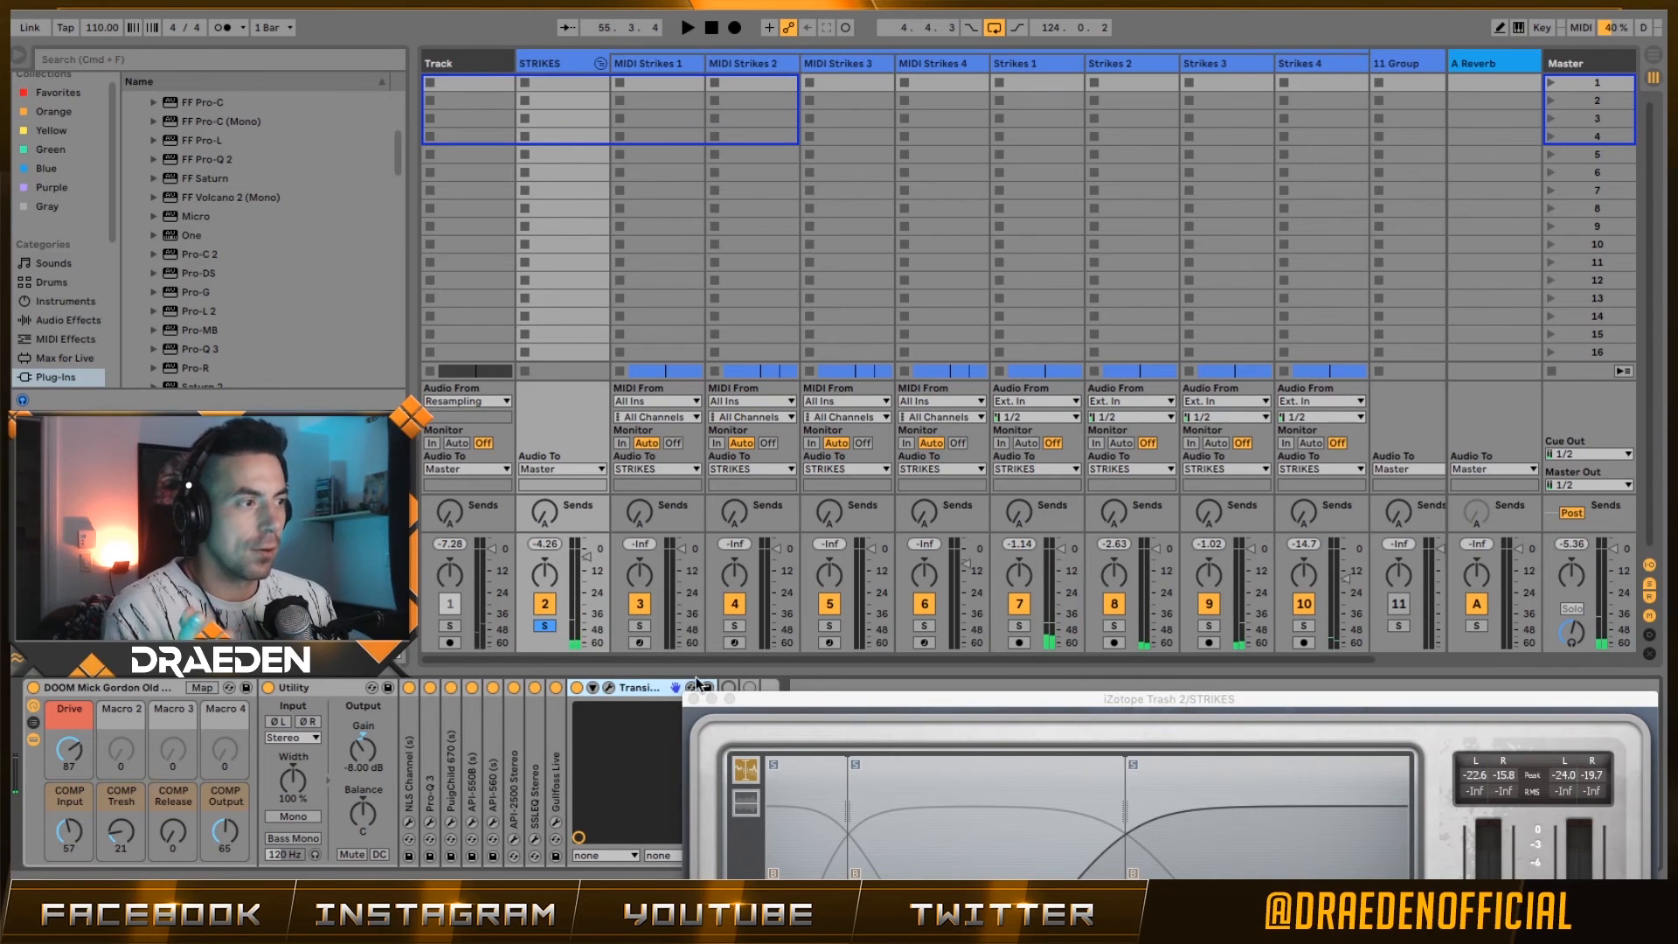
- Re-enable and close Trash 2, return to the Arrangement view, and collapse the Transient Master device
{"action": "left_click_drag", "start_coordinate": [783, 700], "coordinate": [777, 739]}
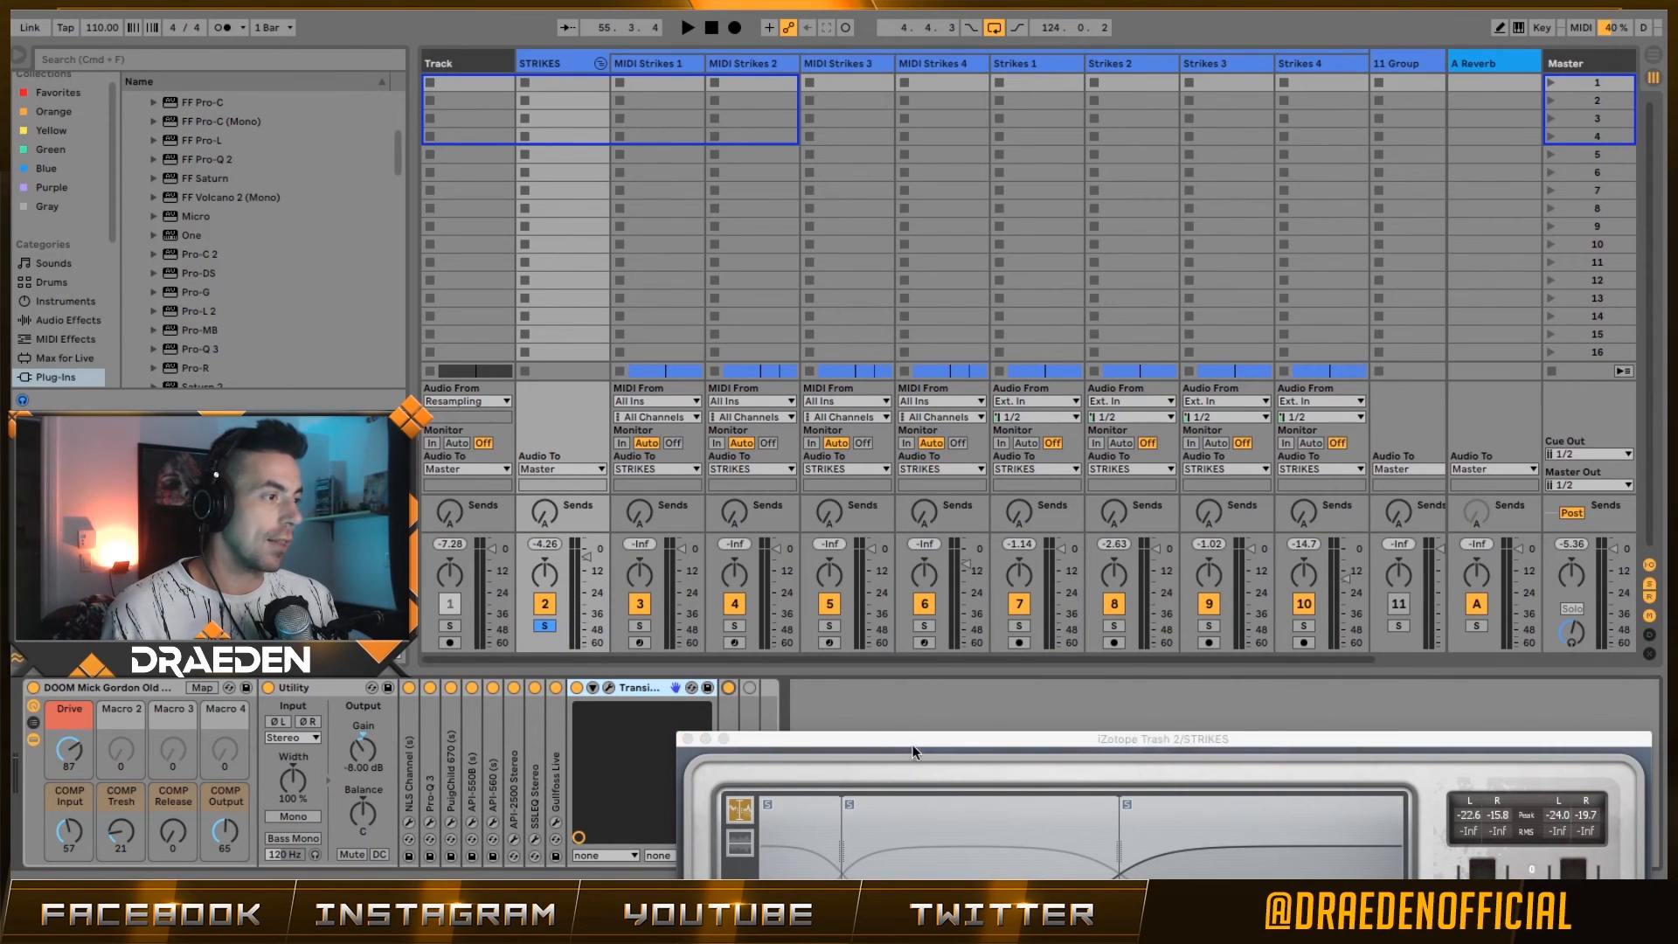
{"action": "left_click_drag", "start_coordinate": [916, 741], "coordinate": [790, 75]}
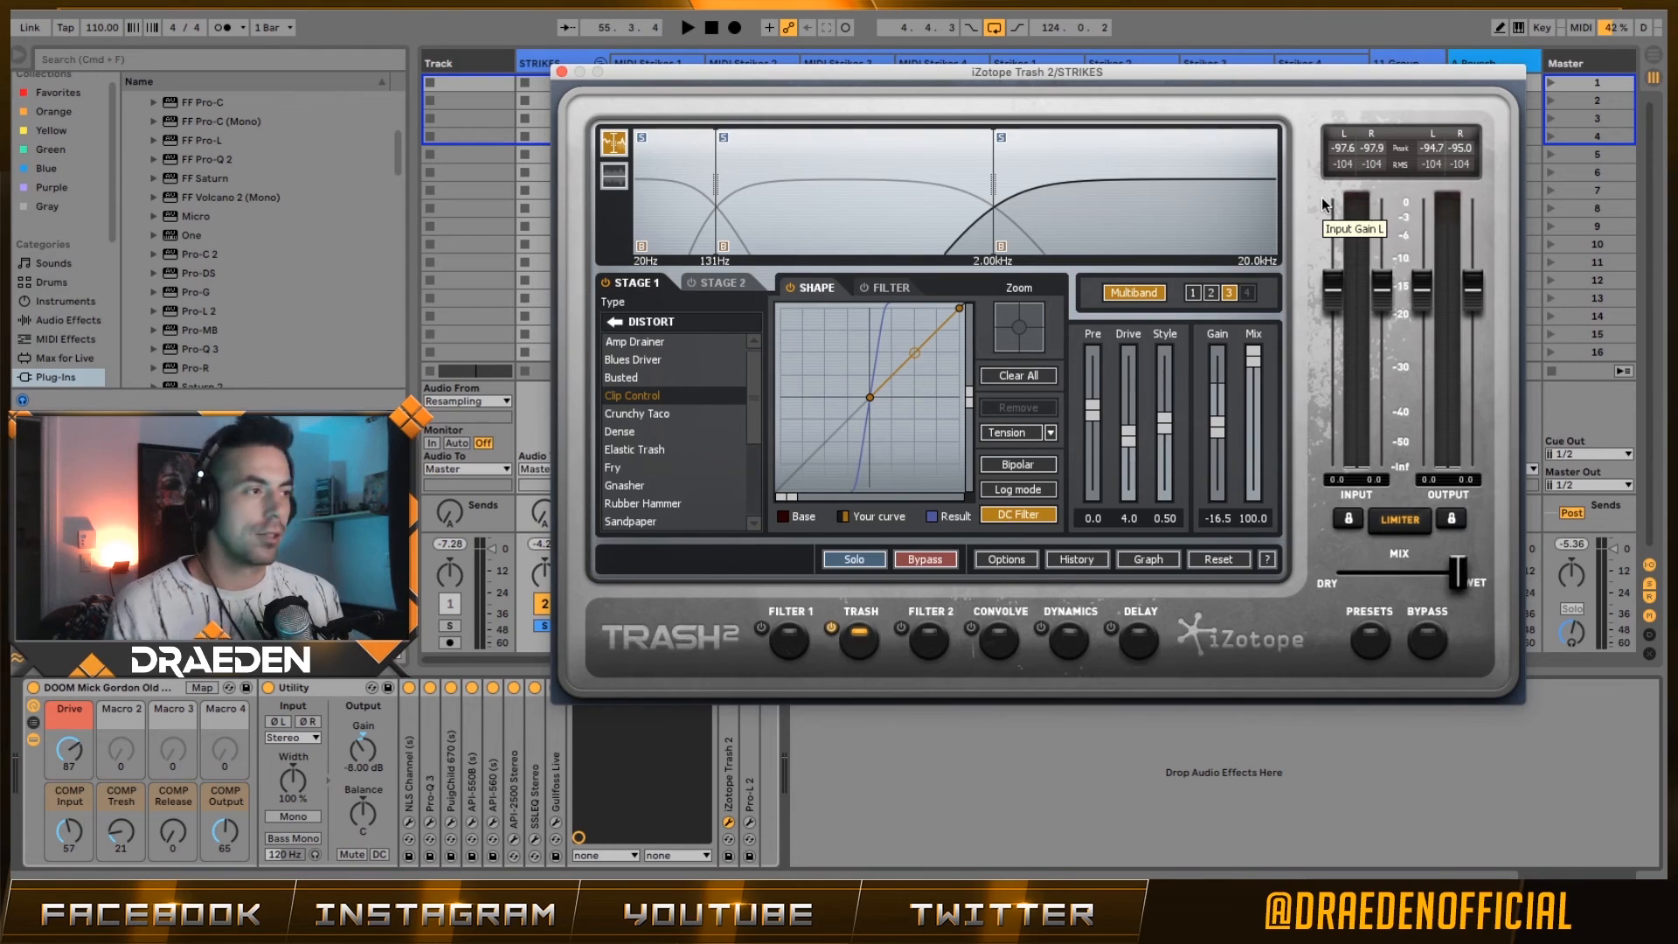
{"action": "left_click", "coordinate": [562, 72]}
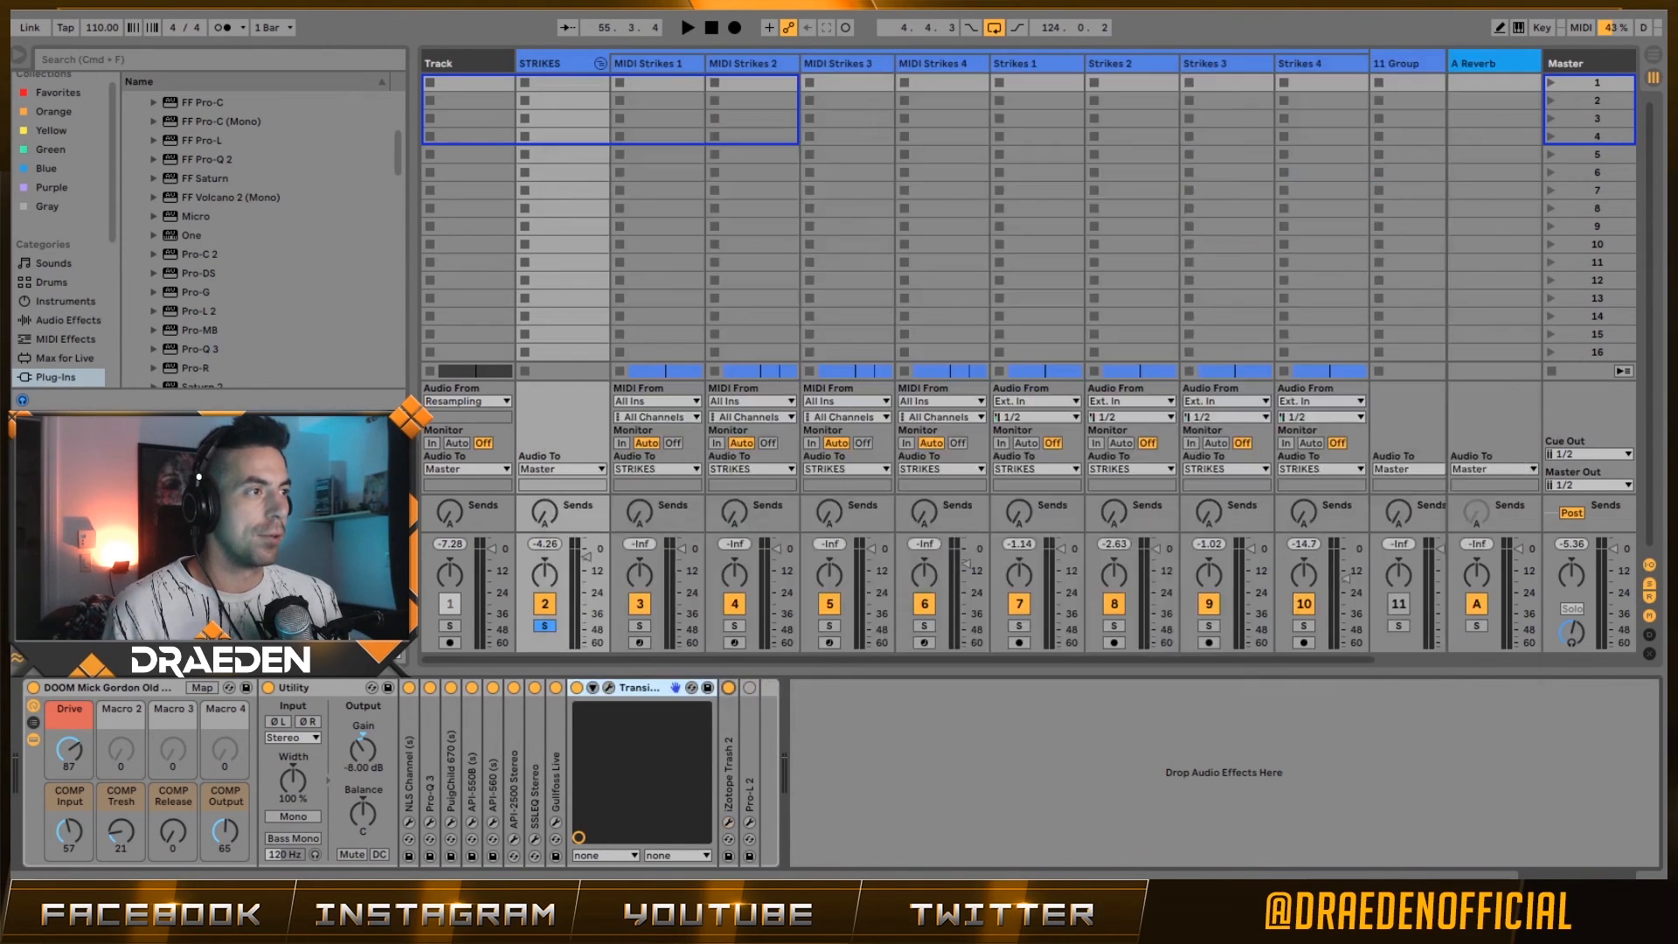
{"action": "key", "text": "Tab"}
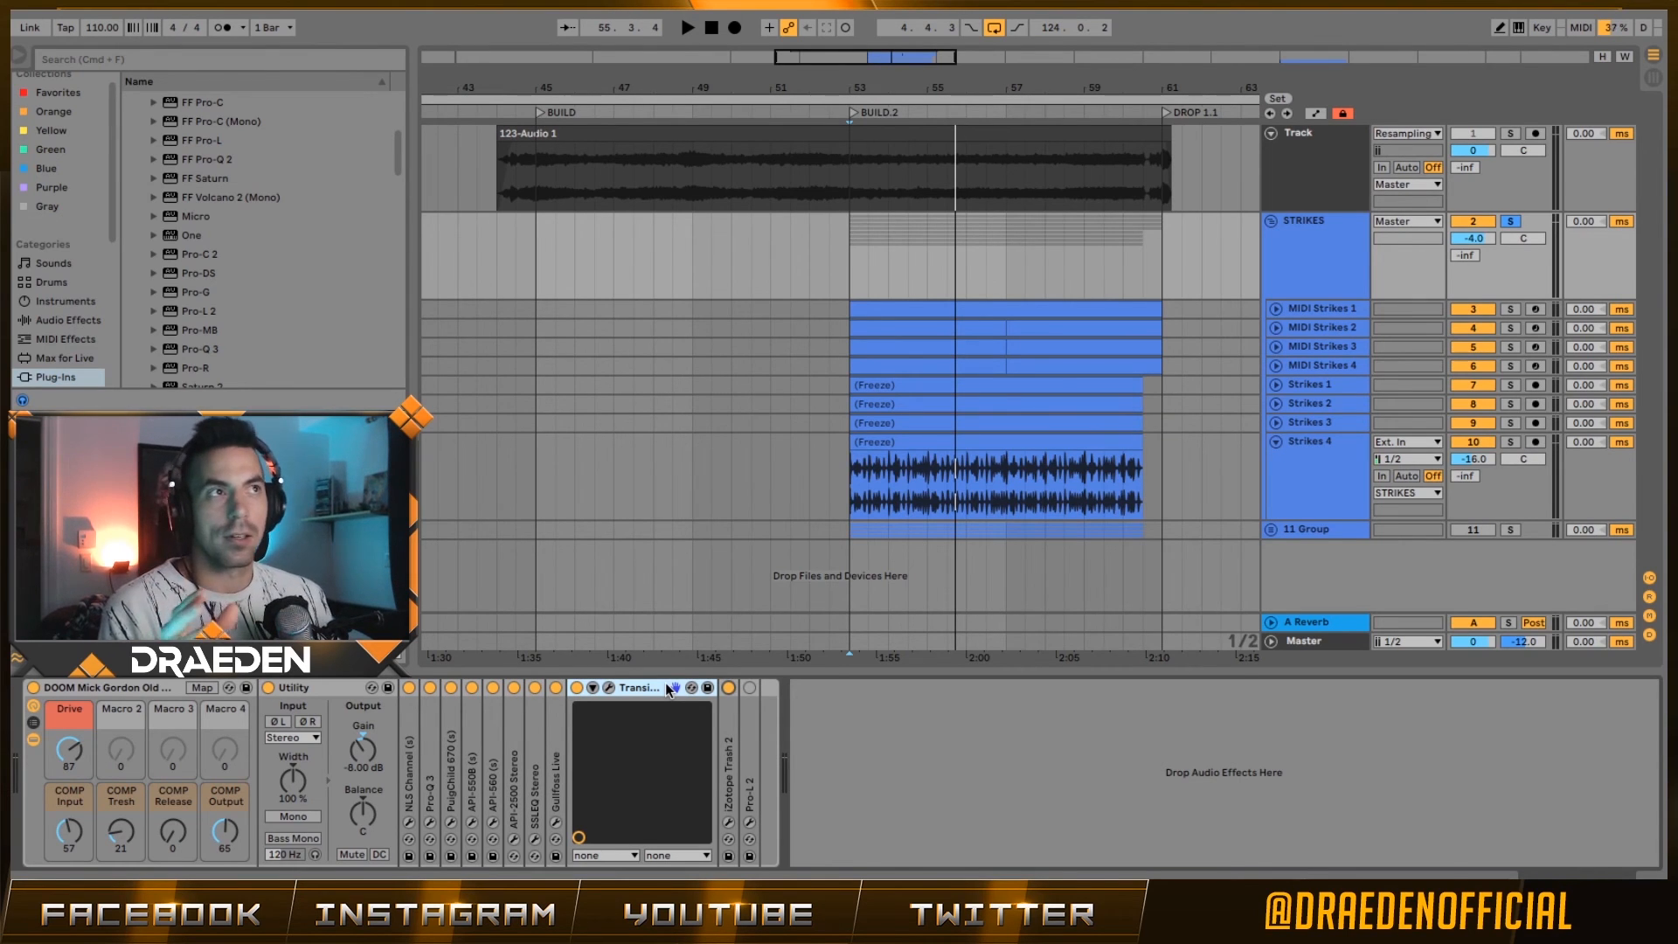
{"action": "double_click", "coordinate": [628, 687]}
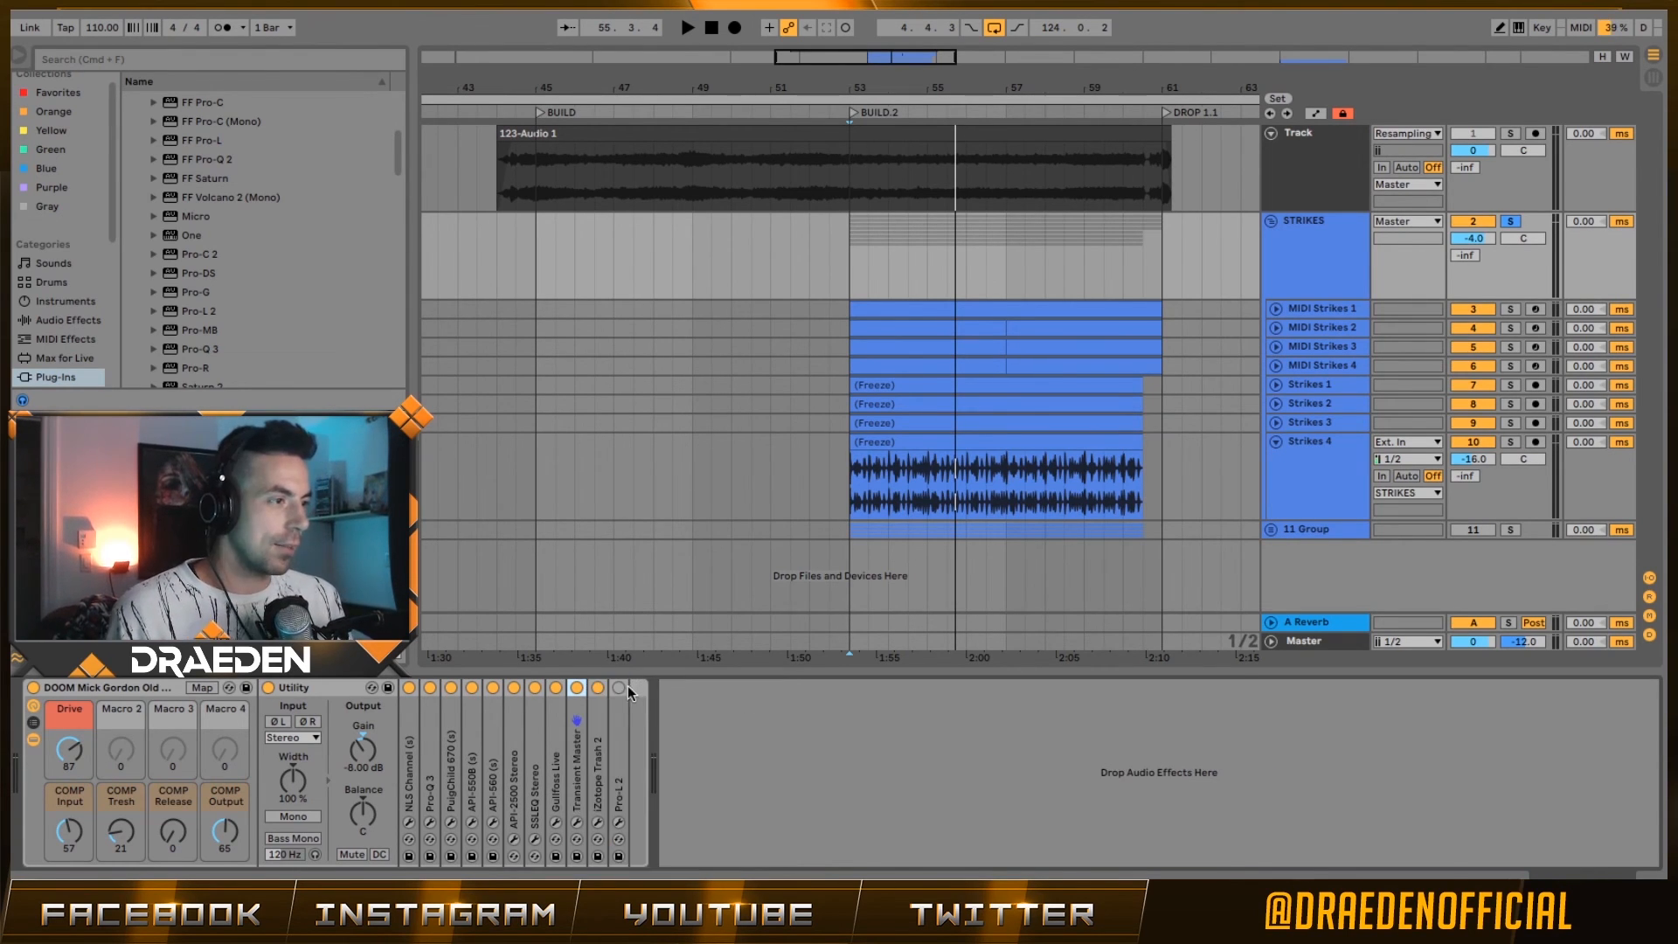
- Enable and open FabFilter Pro-L 2 on STRIKES, play through it, and review its limiting styles while keeping Modern
{"action": "left_click", "coordinate": [618, 823]}
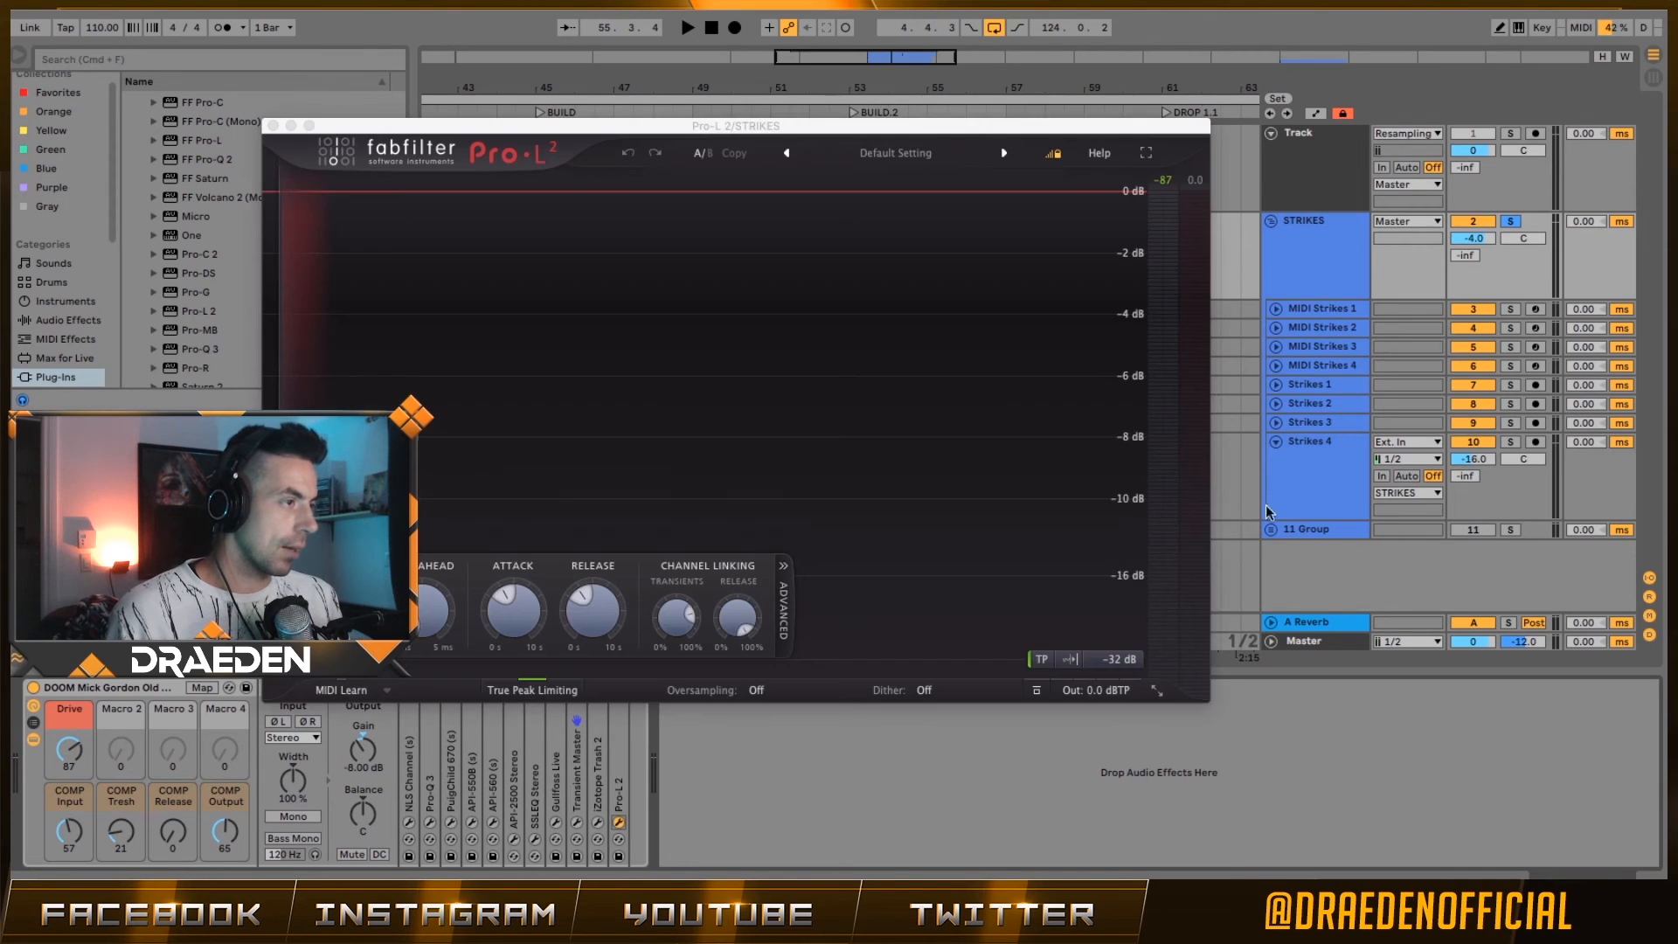
{"action": "left_click_drag", "start_coordinate": [791, 125], "coordinate": [1066, 41]}
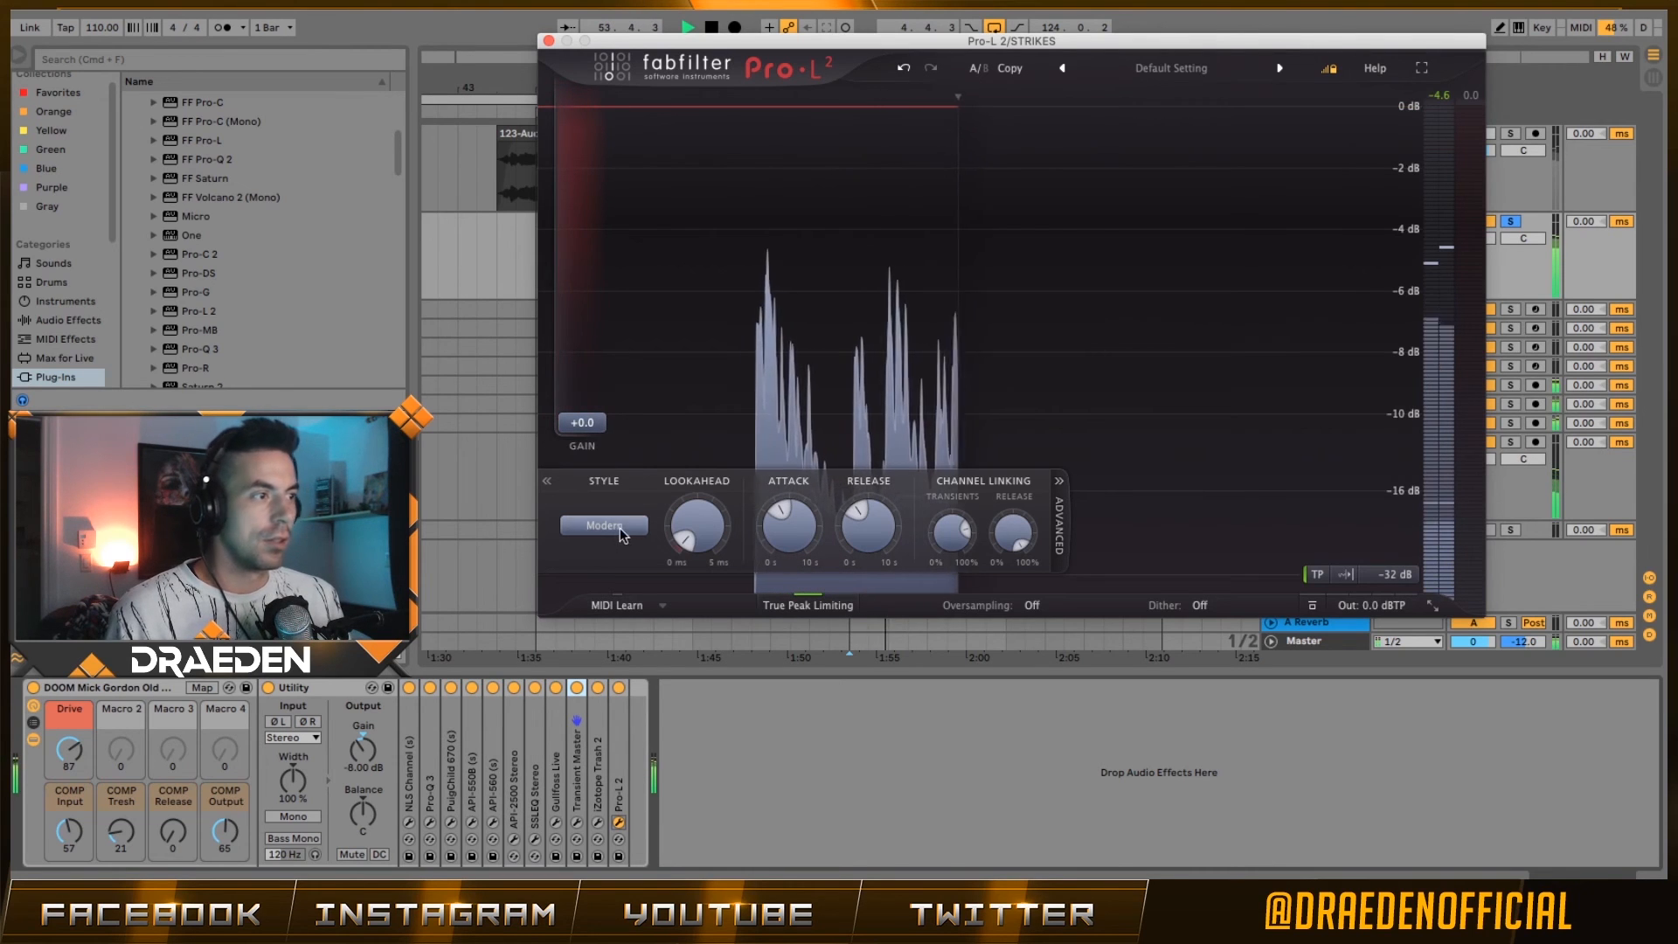
{"action": "key", "text": "space"}
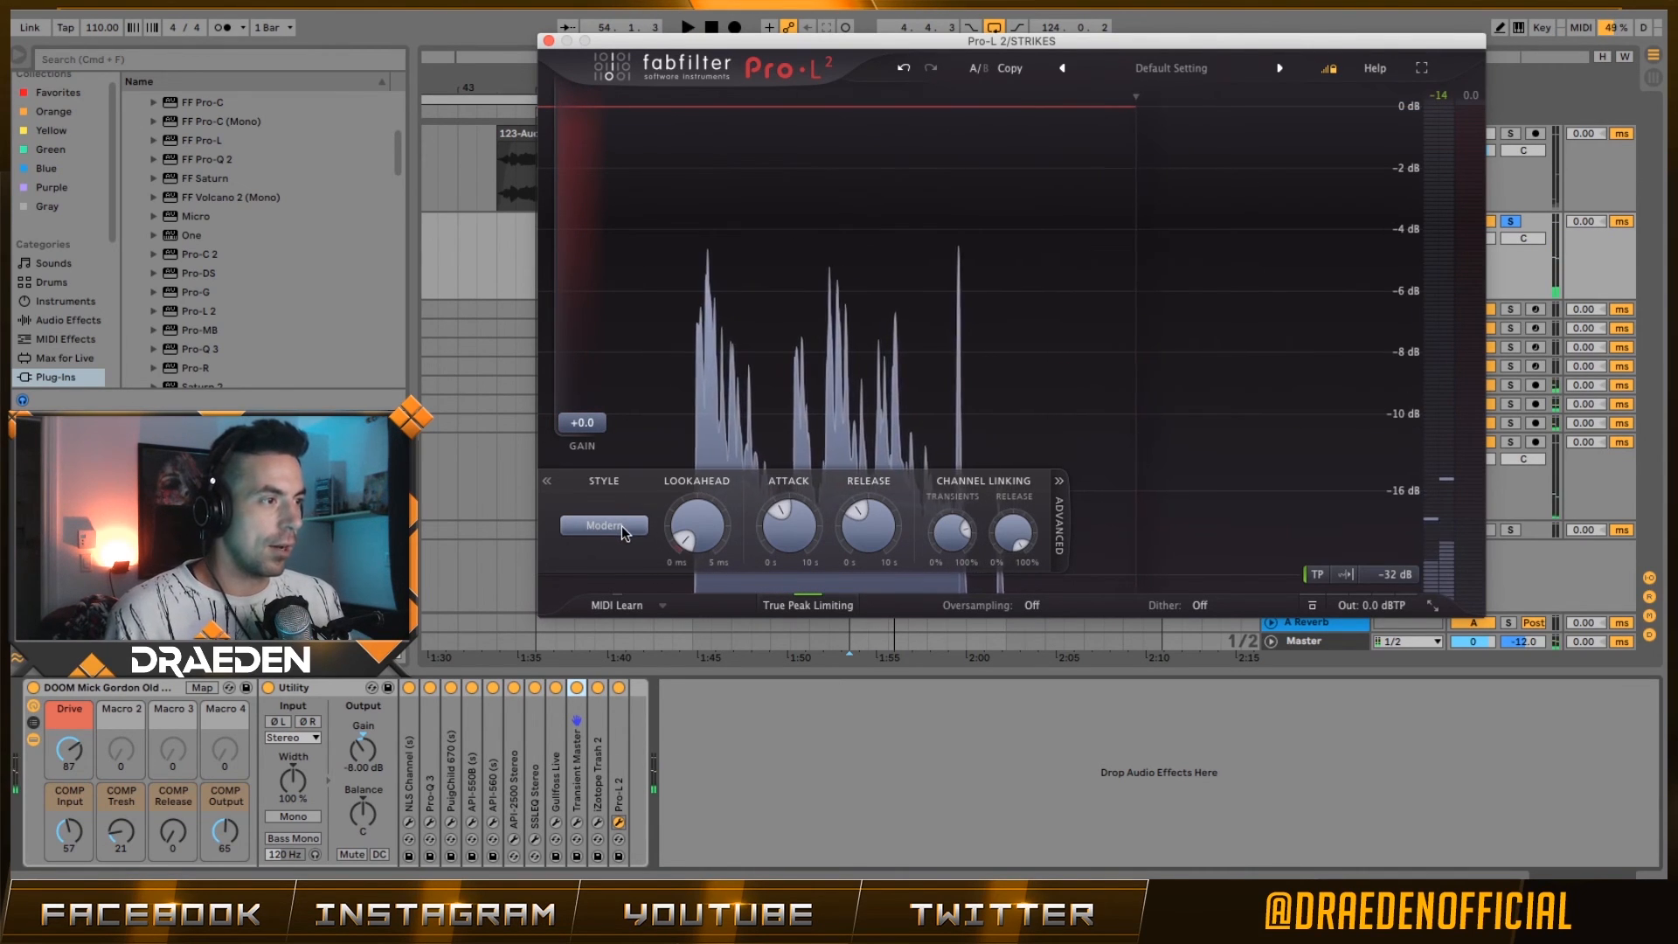
{"action": "left_click", "coordinate": [622, 527]}
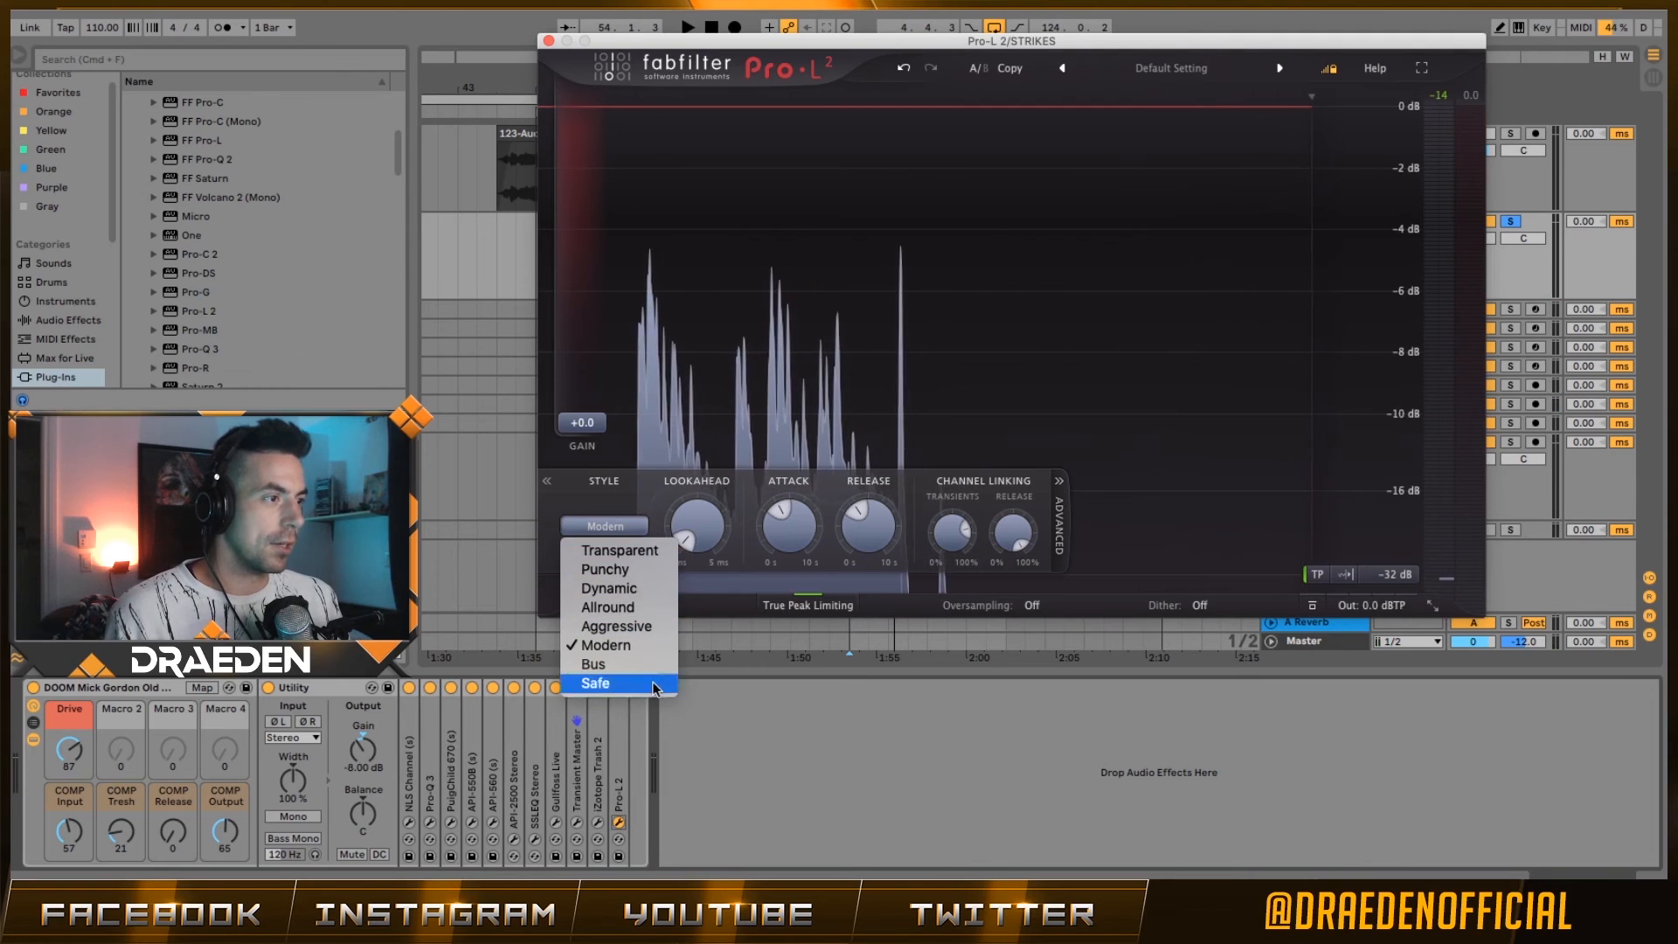
{"action": "left_click", "coordinate": [877, 258]}
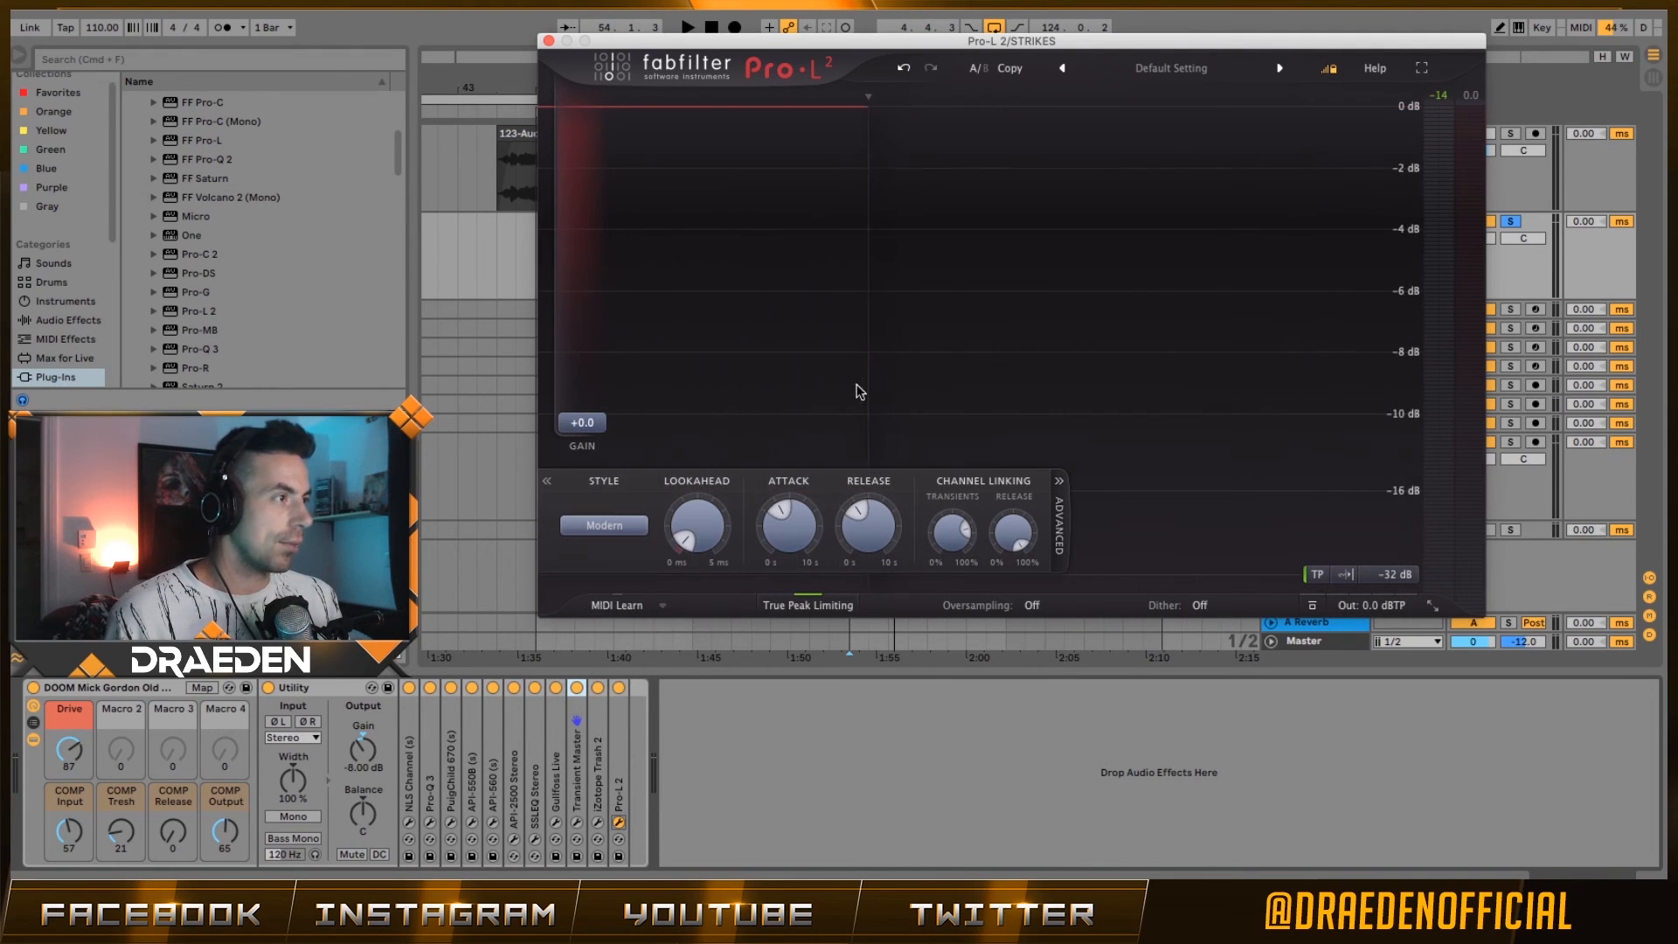
- Raise the Pro-L 2 input gain to +6.6 by ear while playing the strikes
{"action": "left_click_drag", "start_coordinate": [632, 402], "coordinate": [621, 372]}
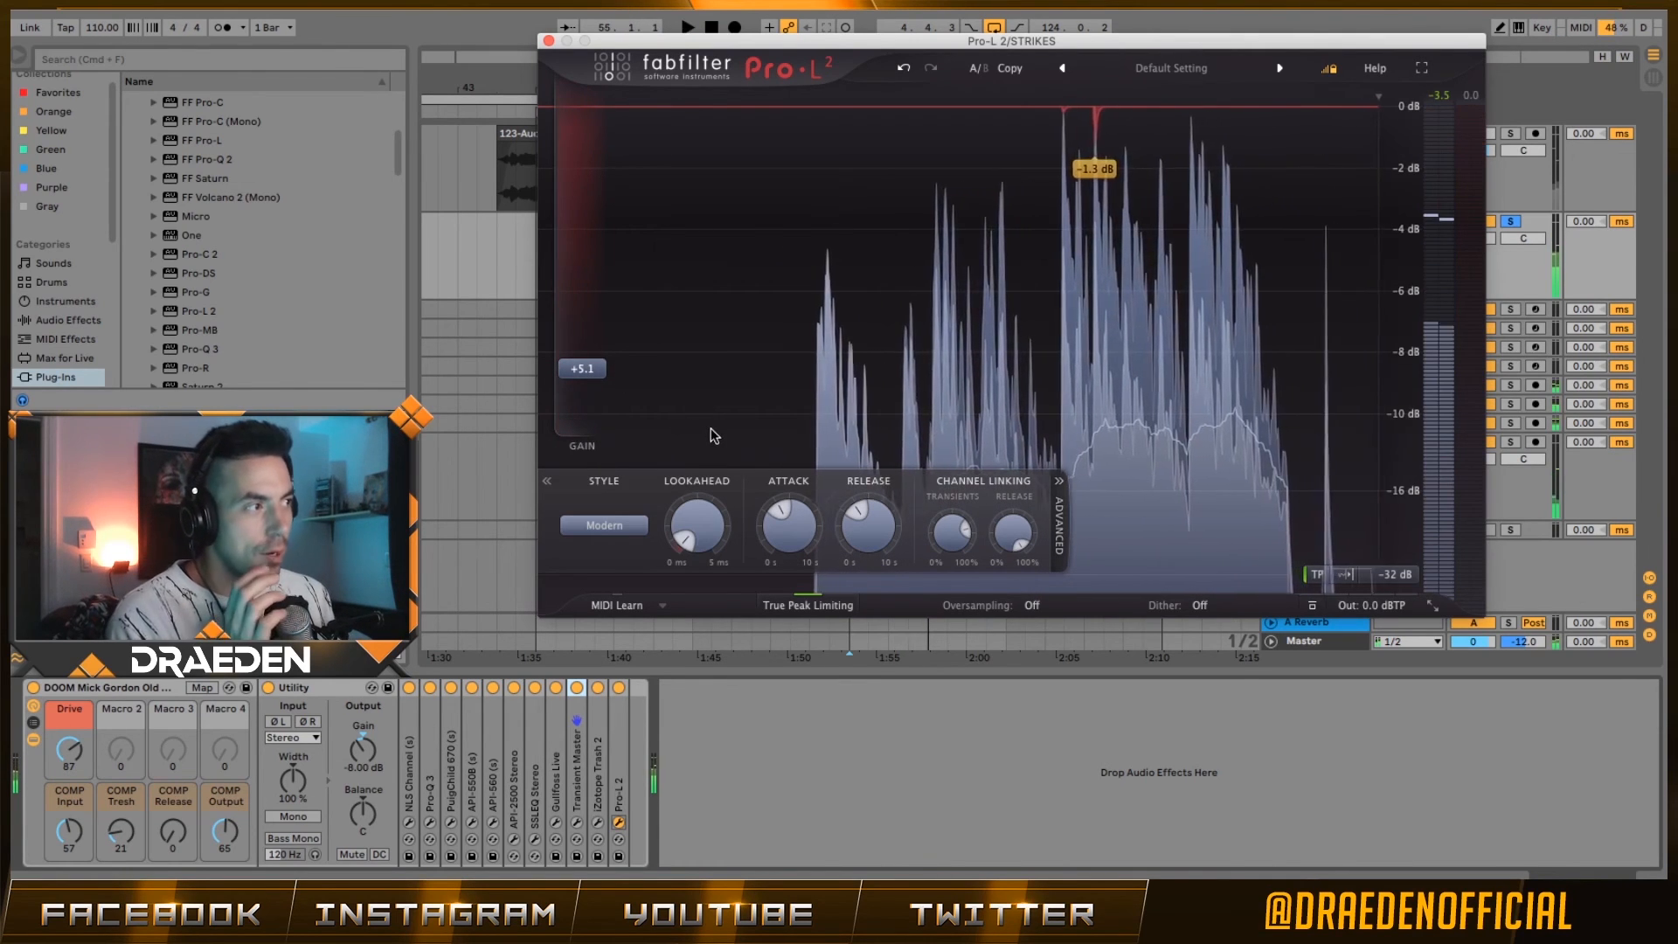
{"action": "key", "text": "space"}
{"action": "key", "text": "space"}
{"action": "left_click_drag", "start_coordinate": [600, 369], "coordinate": [599, 357]}
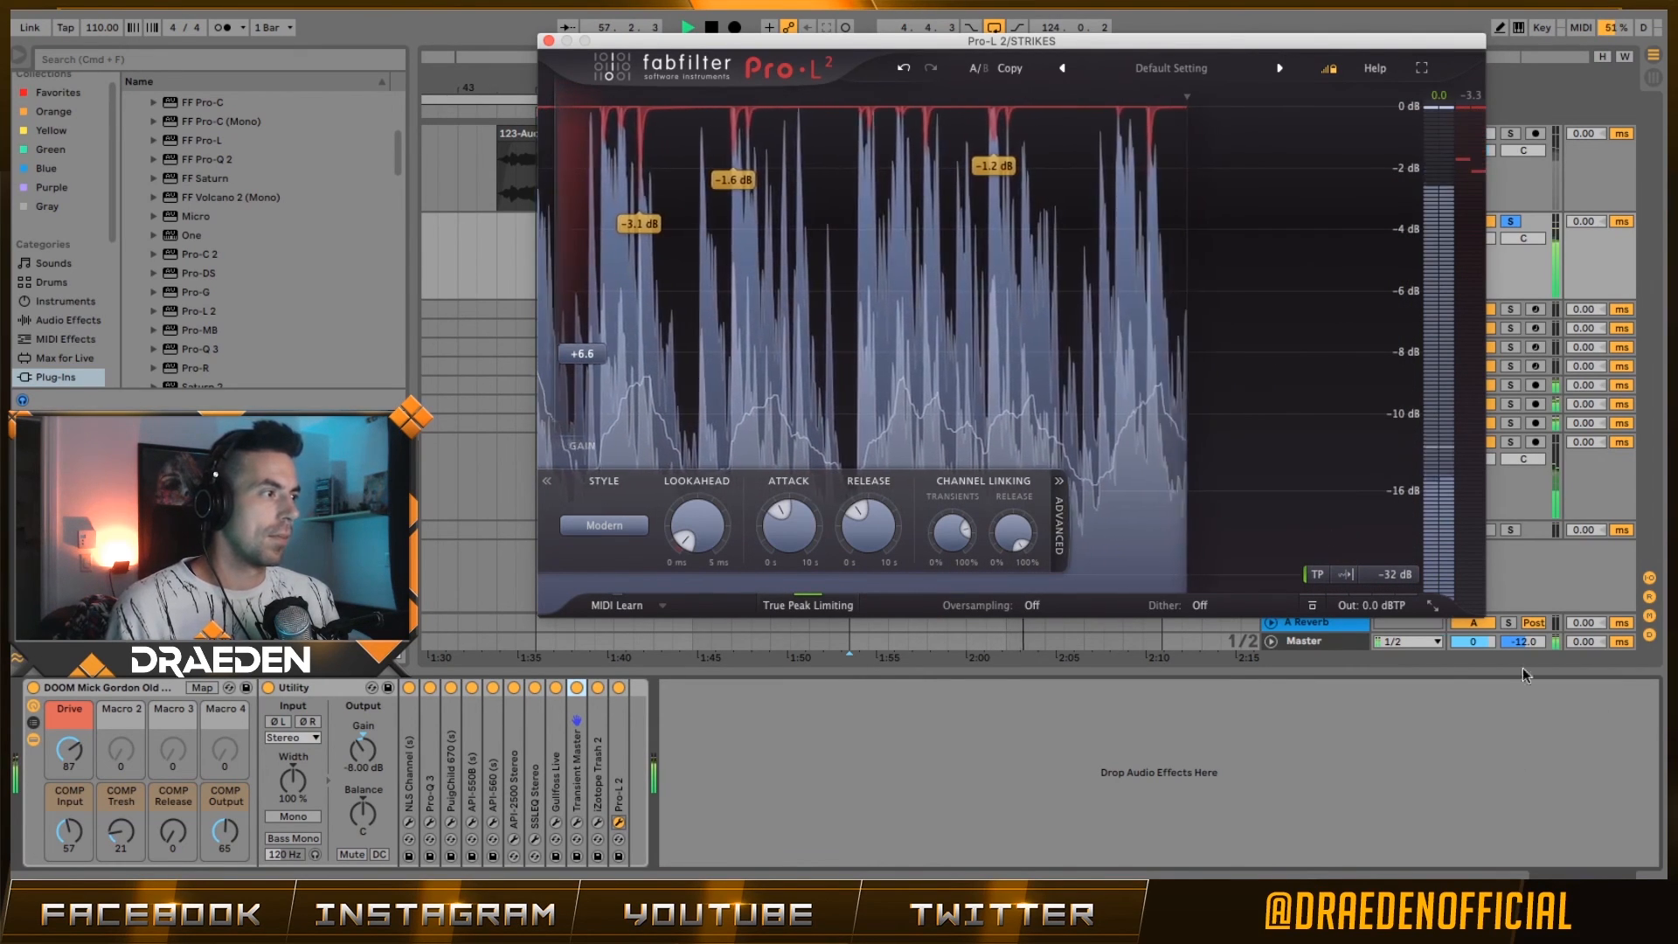
{"action": "key", "text": "space"}
{"action": "mouse_move", "coordinate": [1377, 543]}
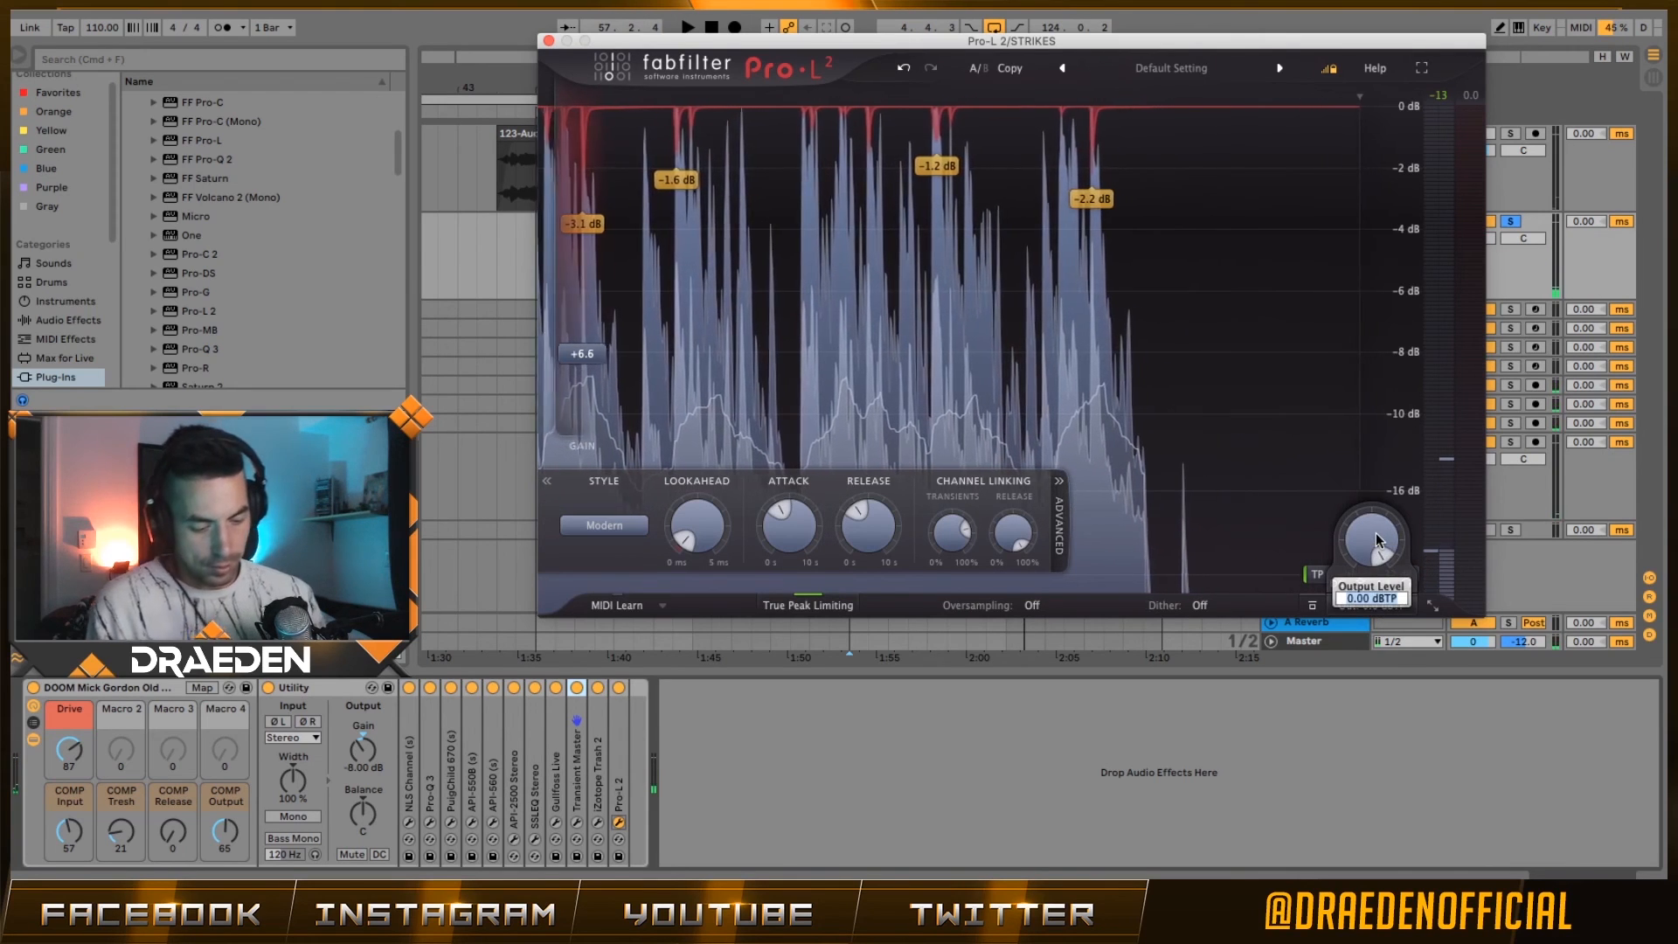
- Set the Pro-L 2 output level to -4 dB, check the limiting during playback, and close the plug-in
{"action": "double_click", "coordinate": [1377, 544]}
{"action": "type", "text": "-4"}
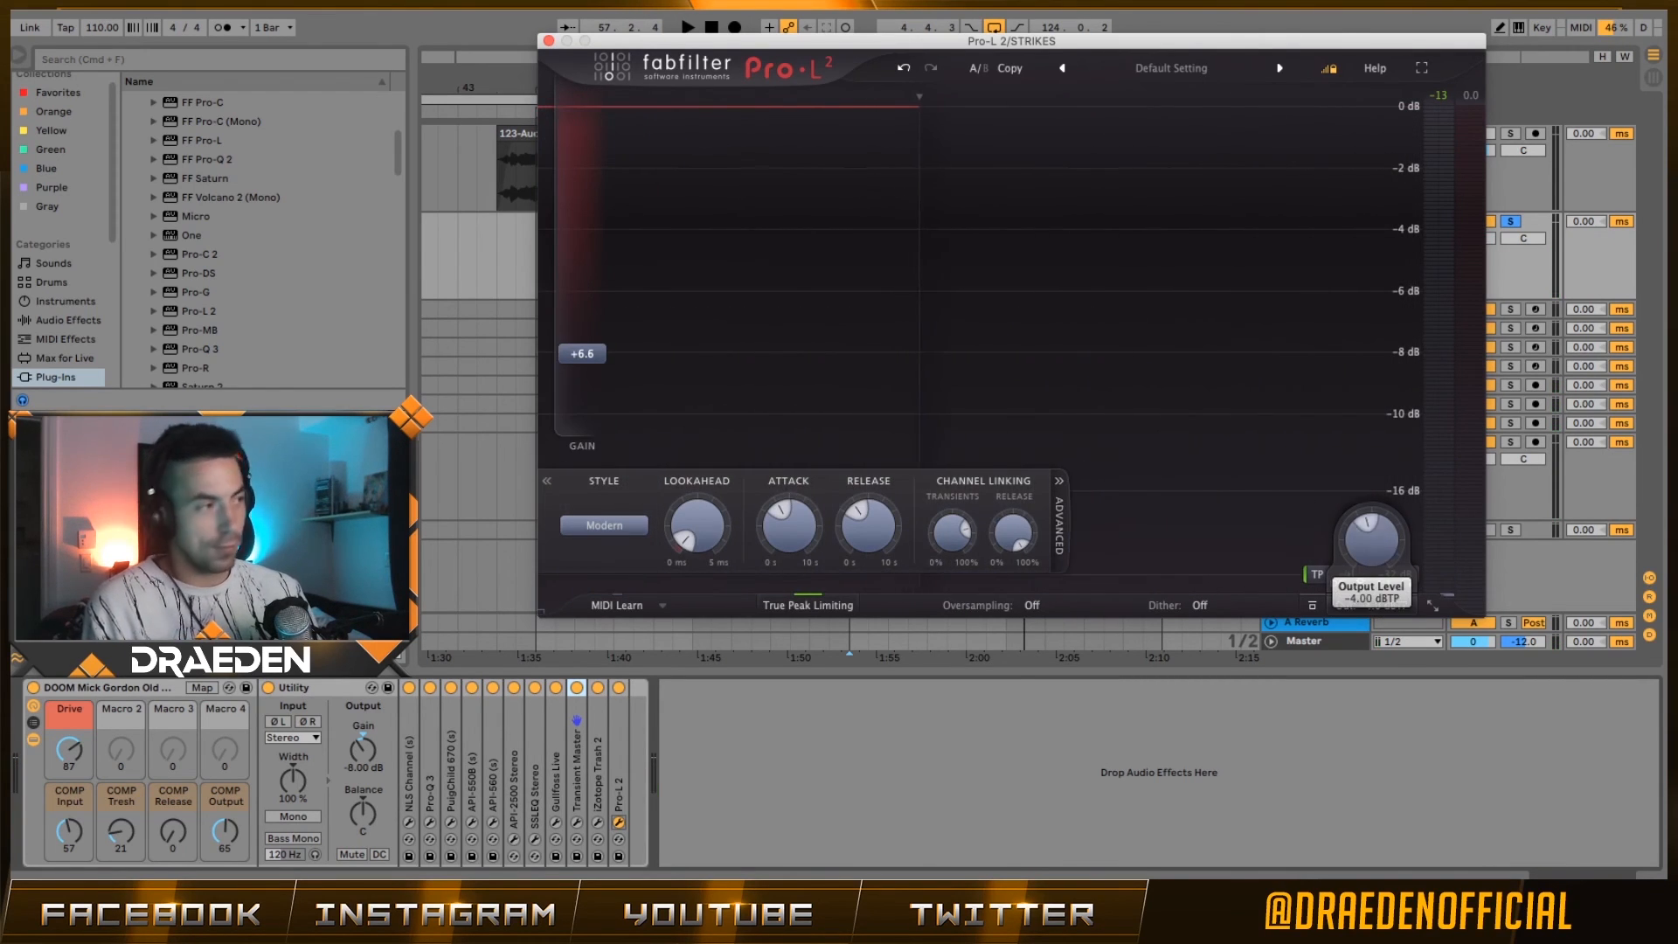
{"action": "key", "text": "space"}
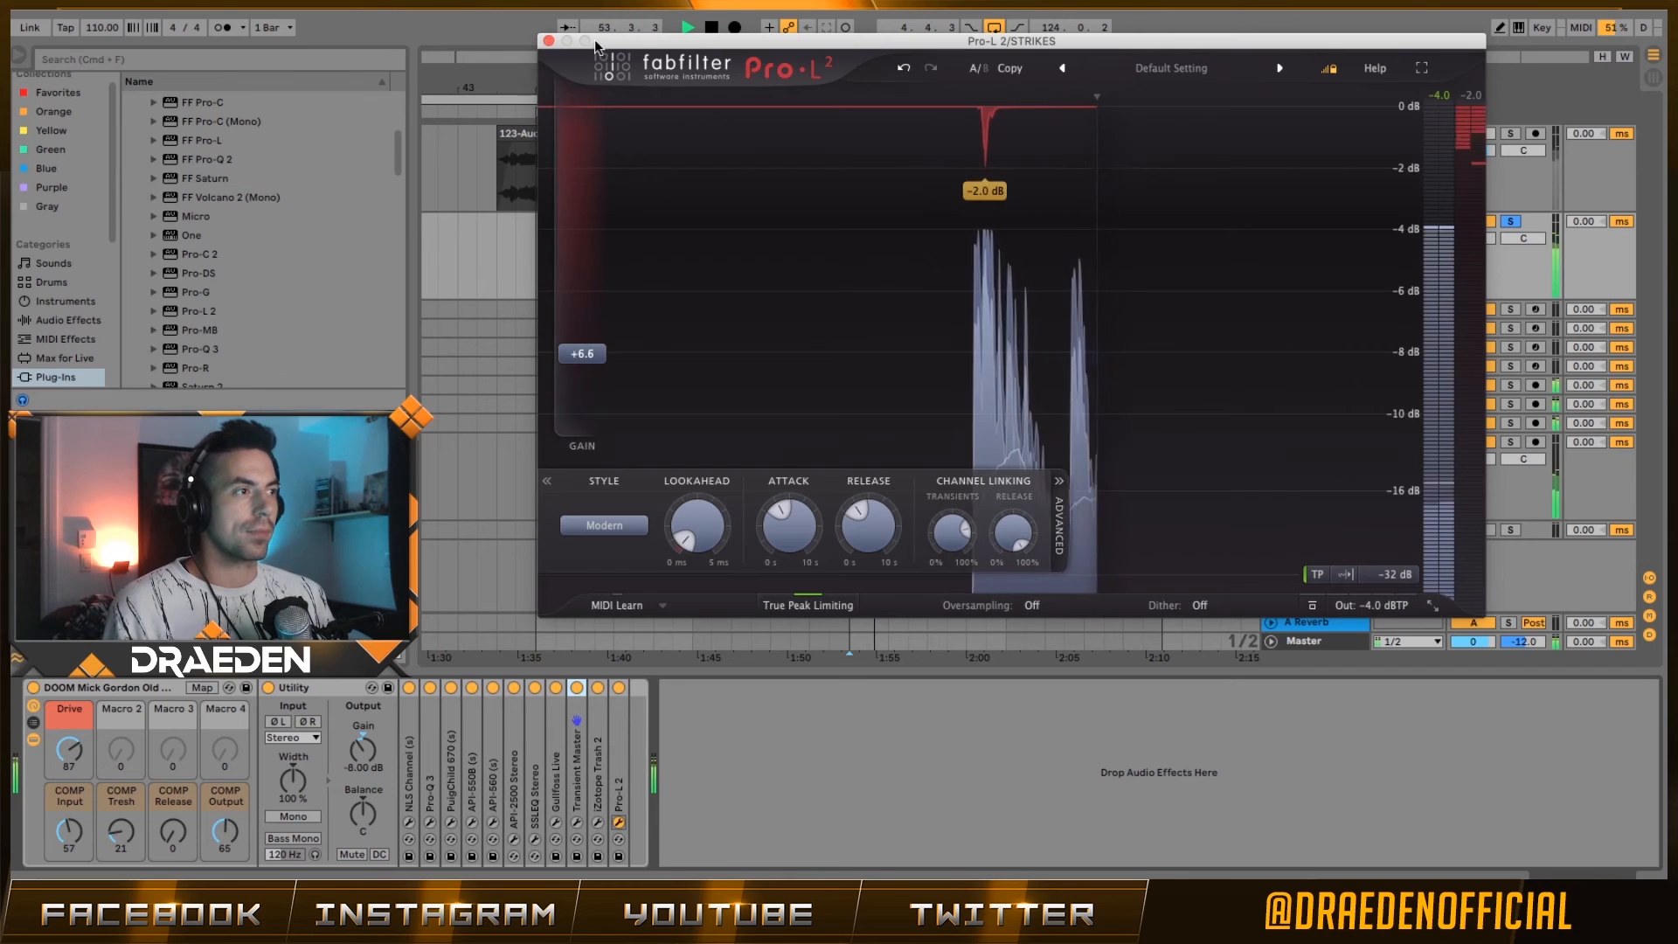
{"action": "left_click", "coordinate": [549, 41]}
- Unsolo STRIKES and compare the full mix around BUILD.2 with the DOOM Mick Gordon rack disabled and re-enabled
{"action": "left_click", "coordinate": [829, 255]}
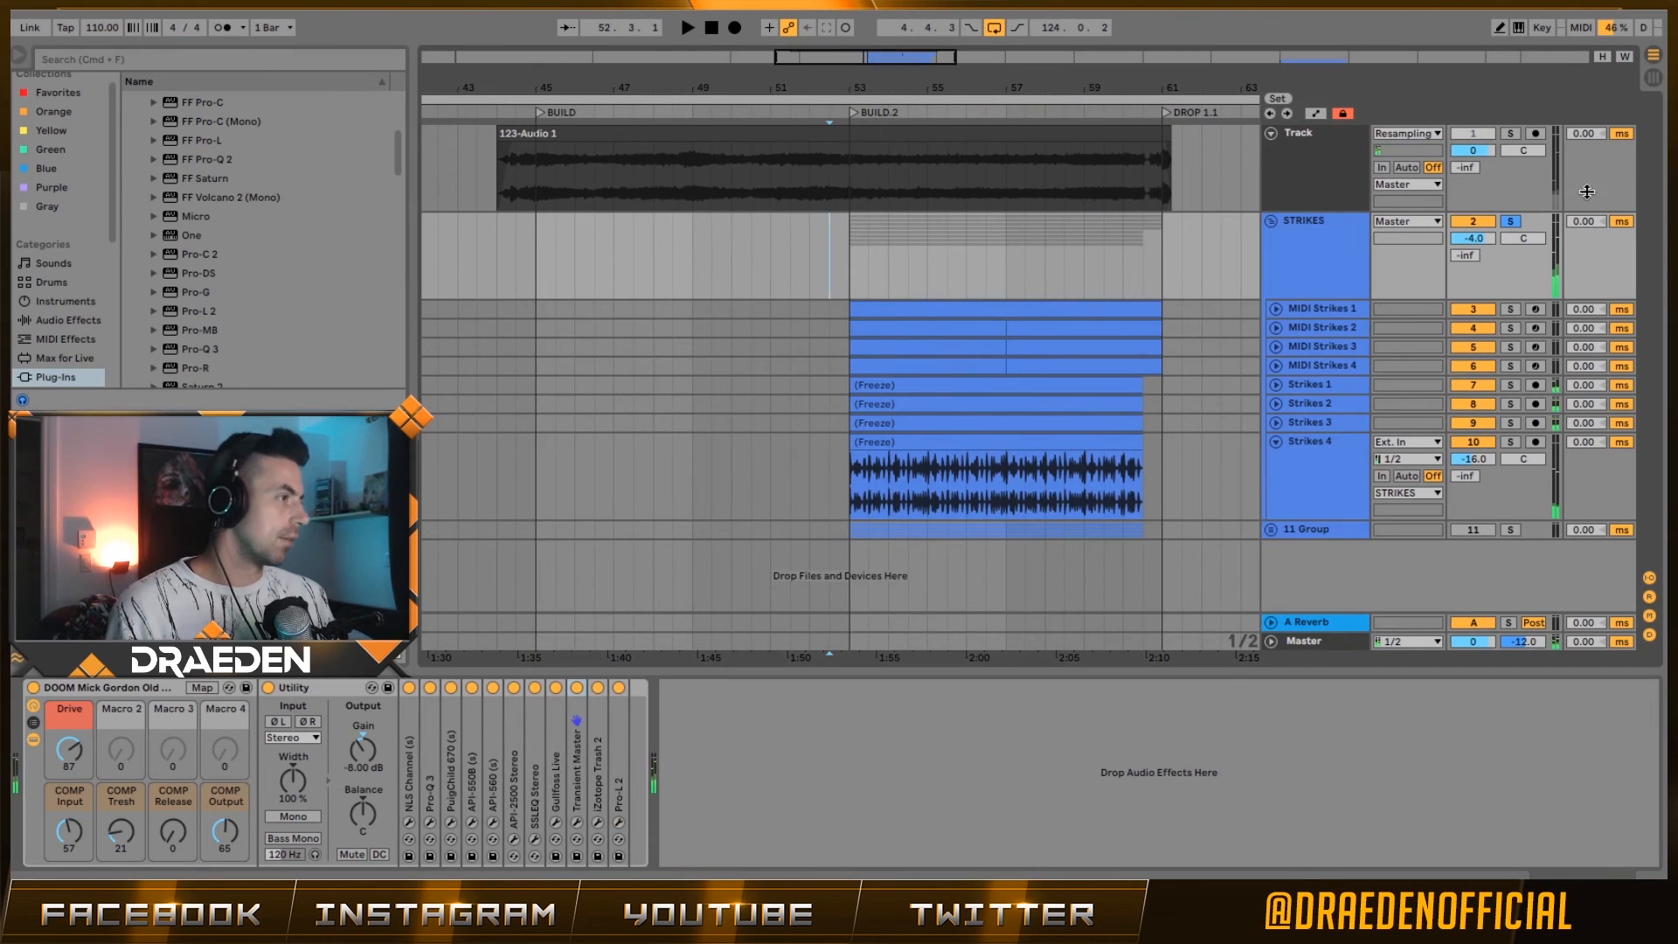
{"action": "key", "text": "space"}
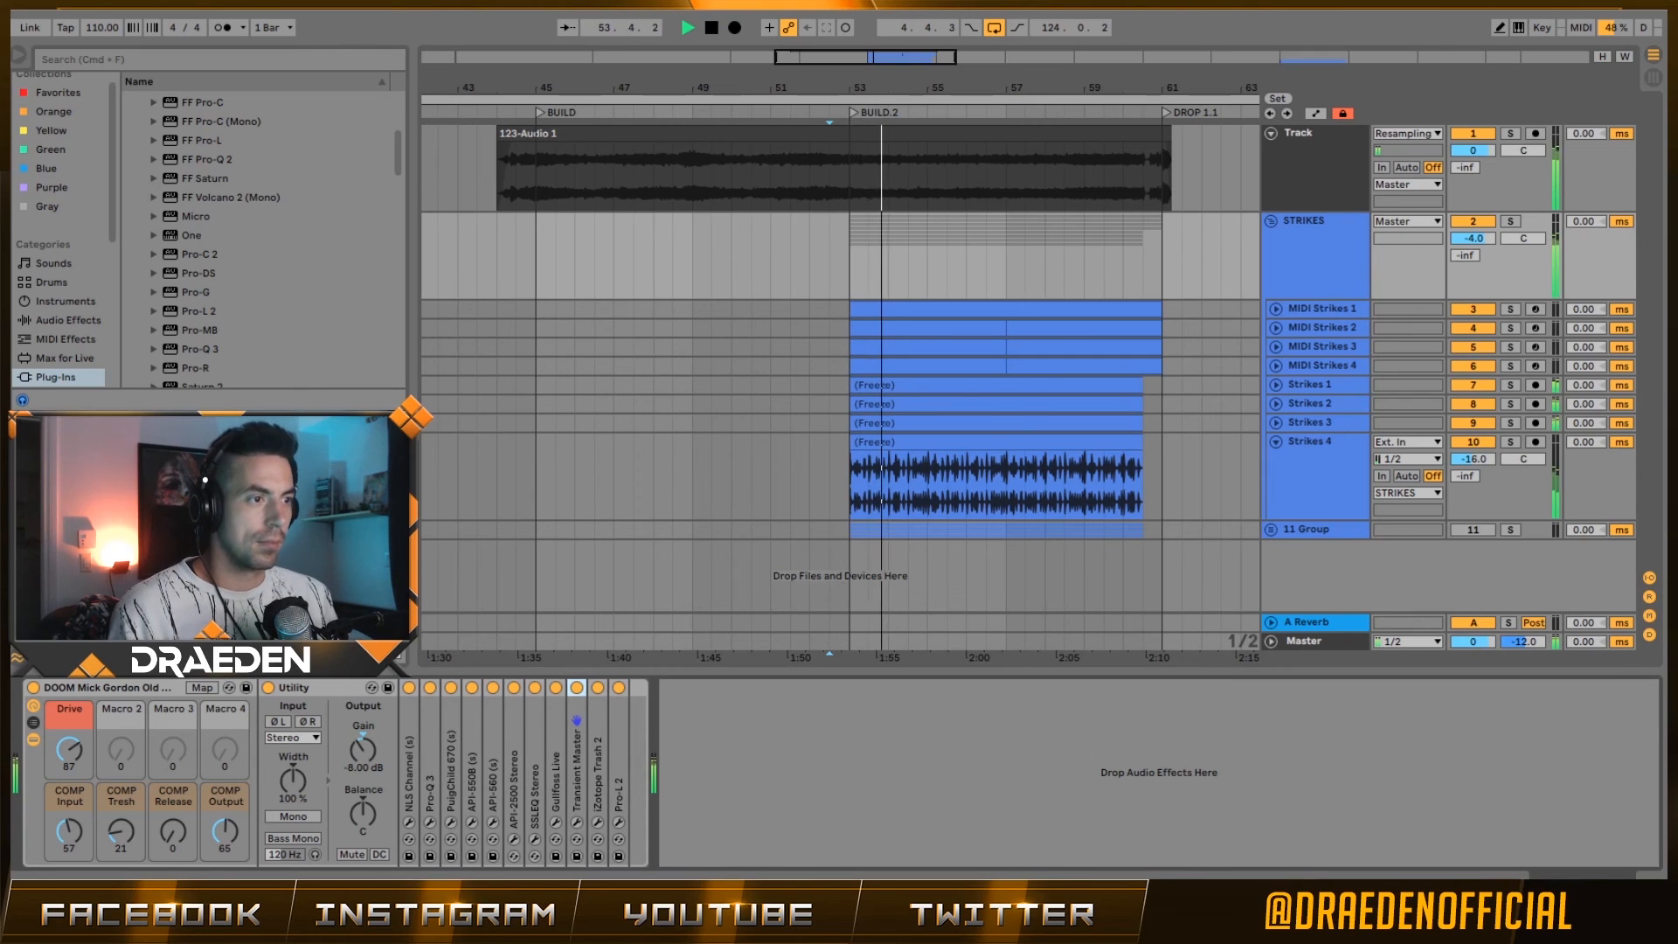
{"action": "left_click", "coordinate": [33, 690]}
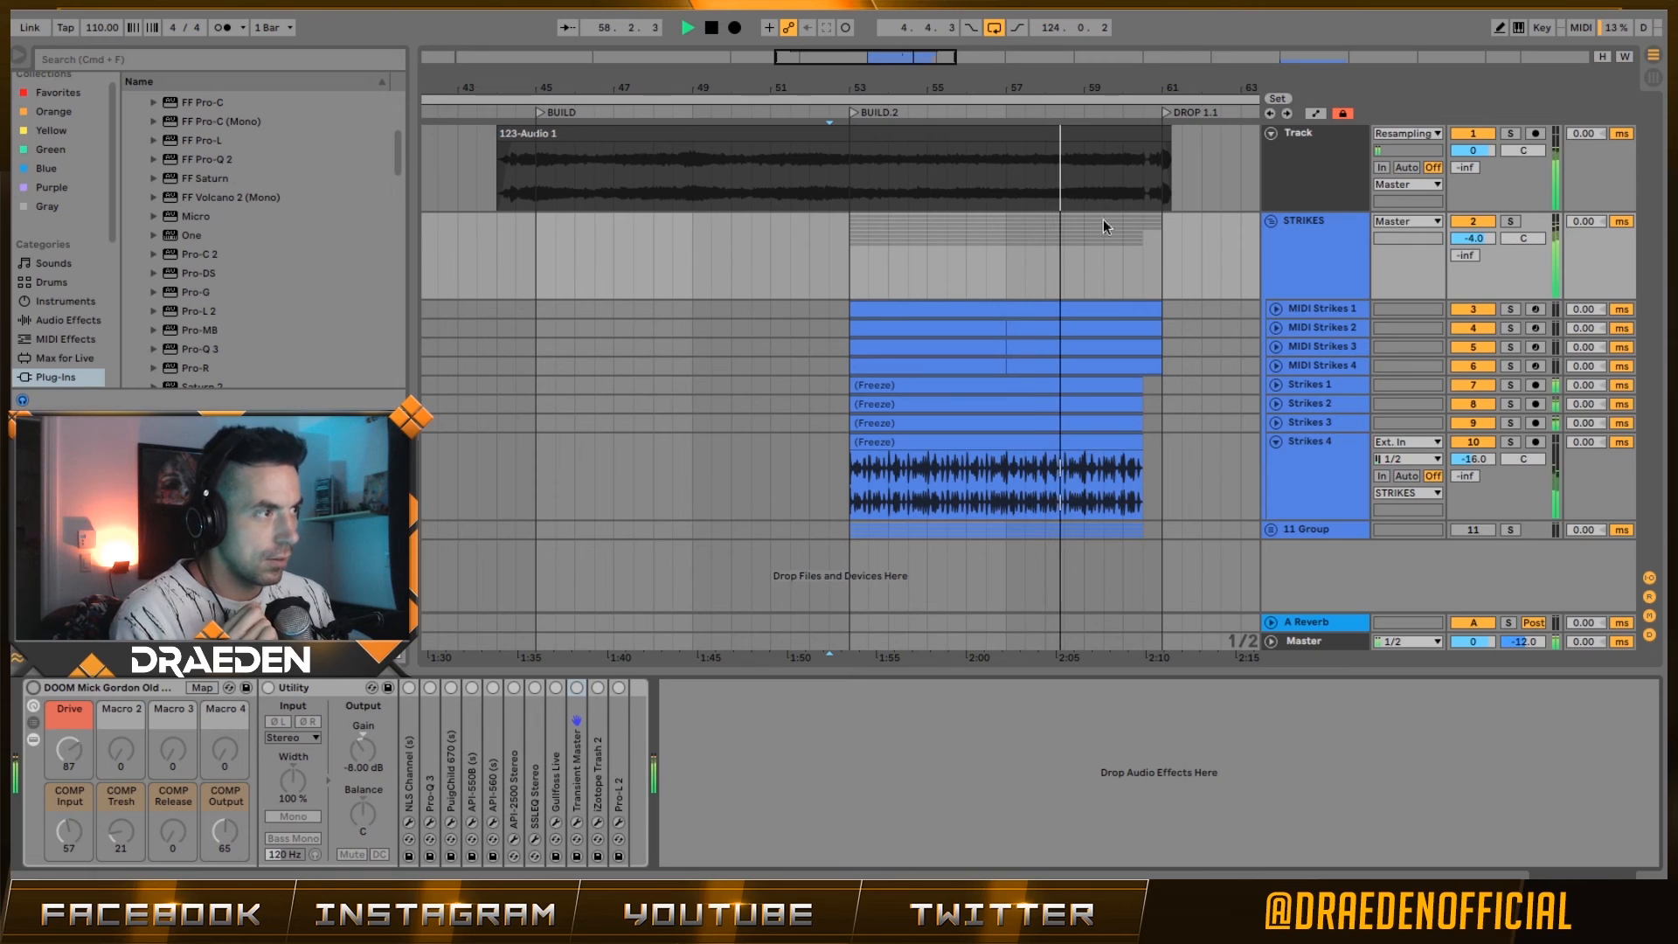
{"action": "left_click", "coordinate": [852, 112]}
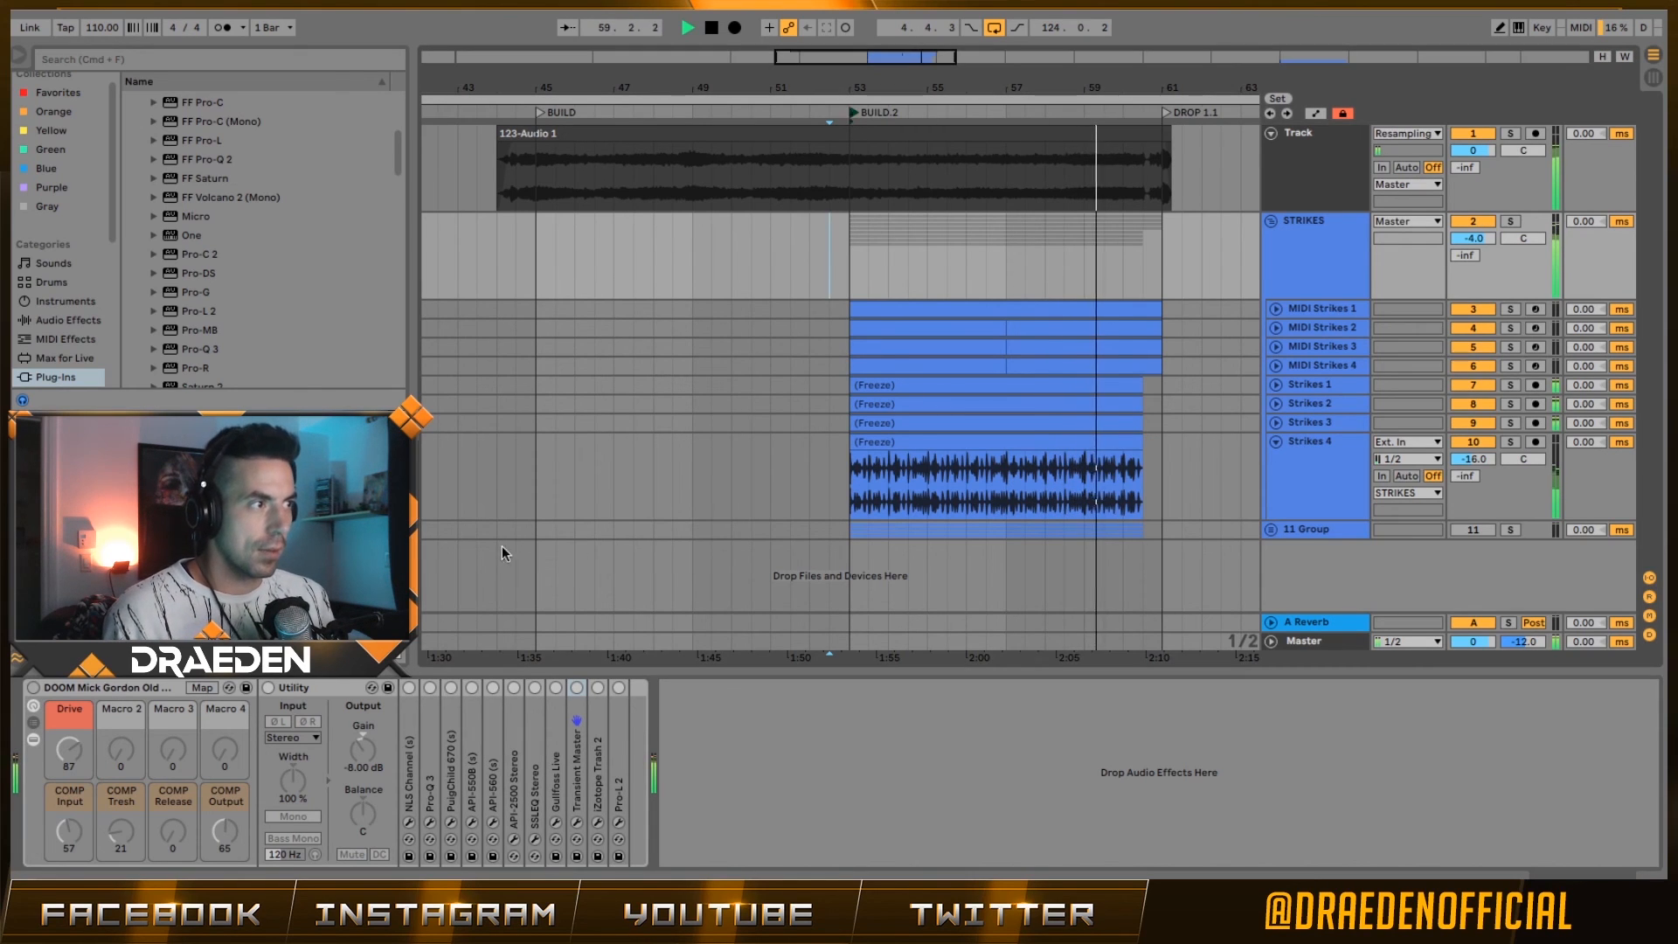
{"action": "left_click", "coordinate": [33, 687]}
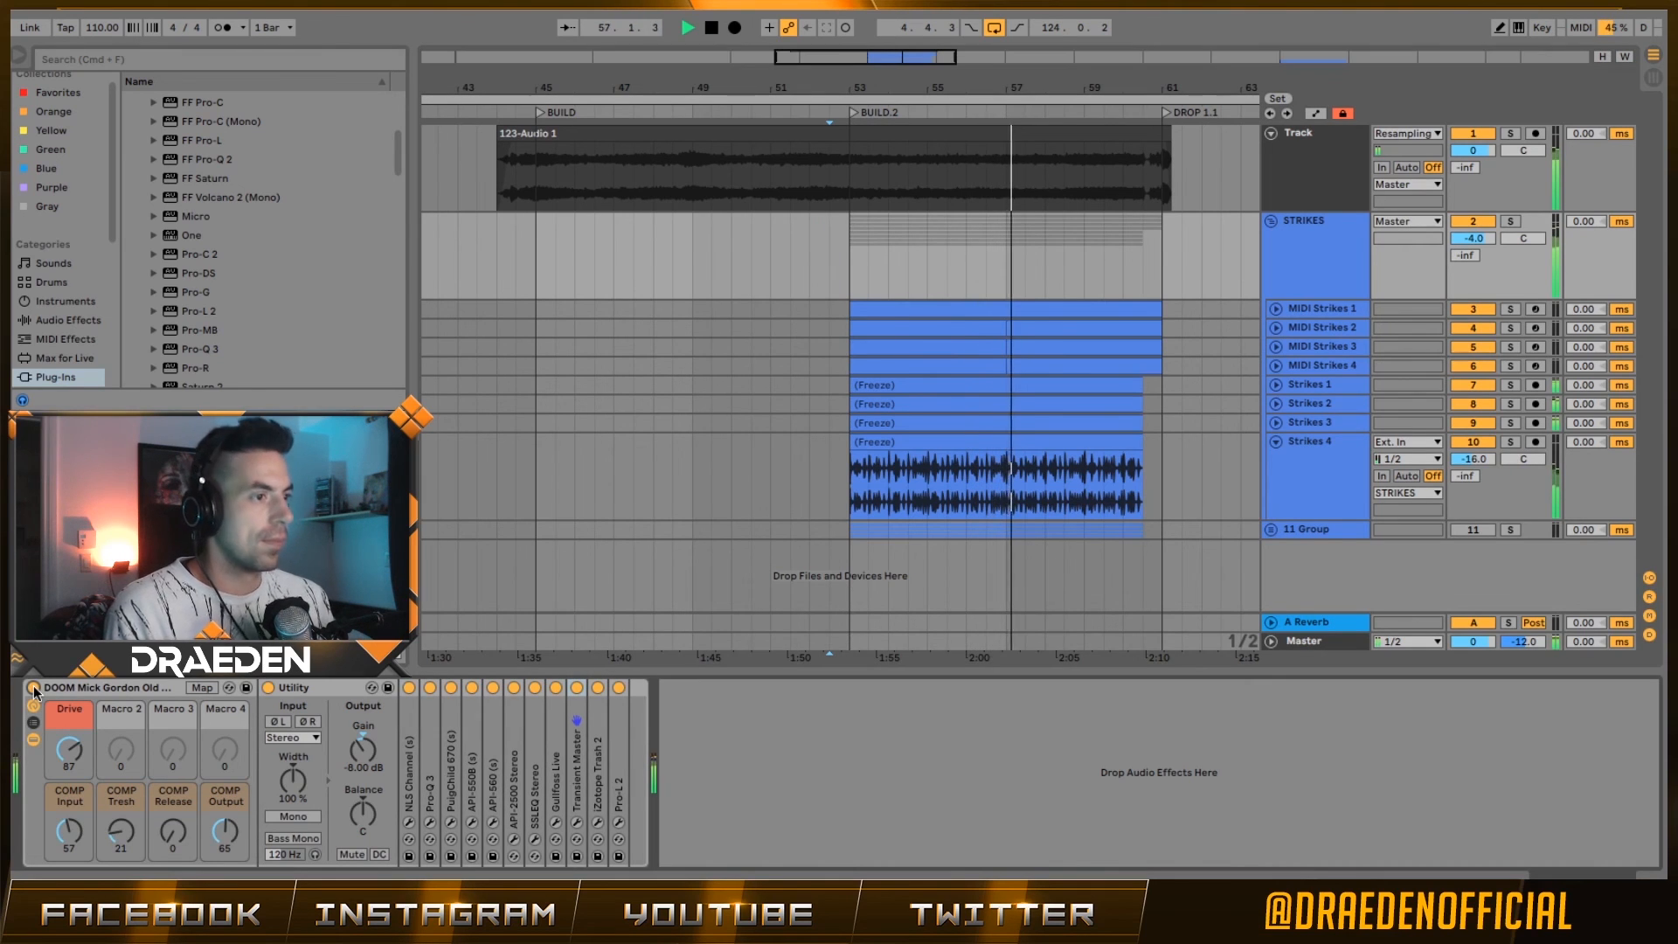
- Fold the Strikes 4 track and put the playback start at bar 57 on the STRIKES group
{"action": "left_click", "coordinate": [1006, 257]}
{"action": "left_click", "coordinate": [1269, 444]}
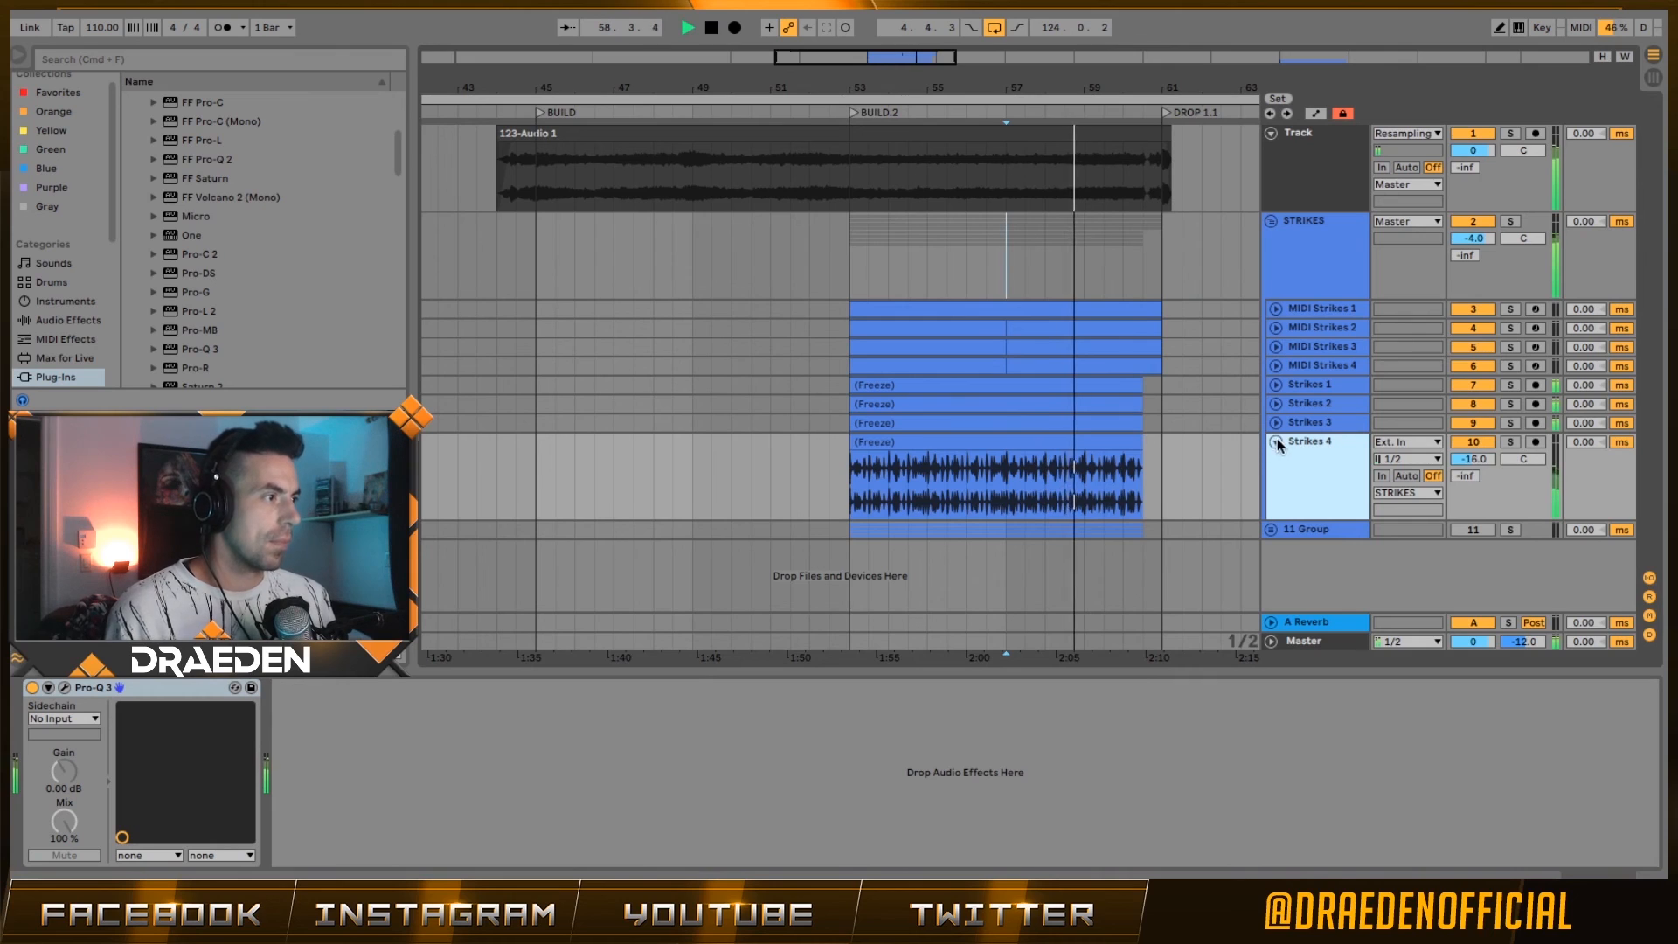
{"action": "left_click", "coordinate": [1275, 442]}
{"action": "left_click", "coordinate": [1008, 259]}
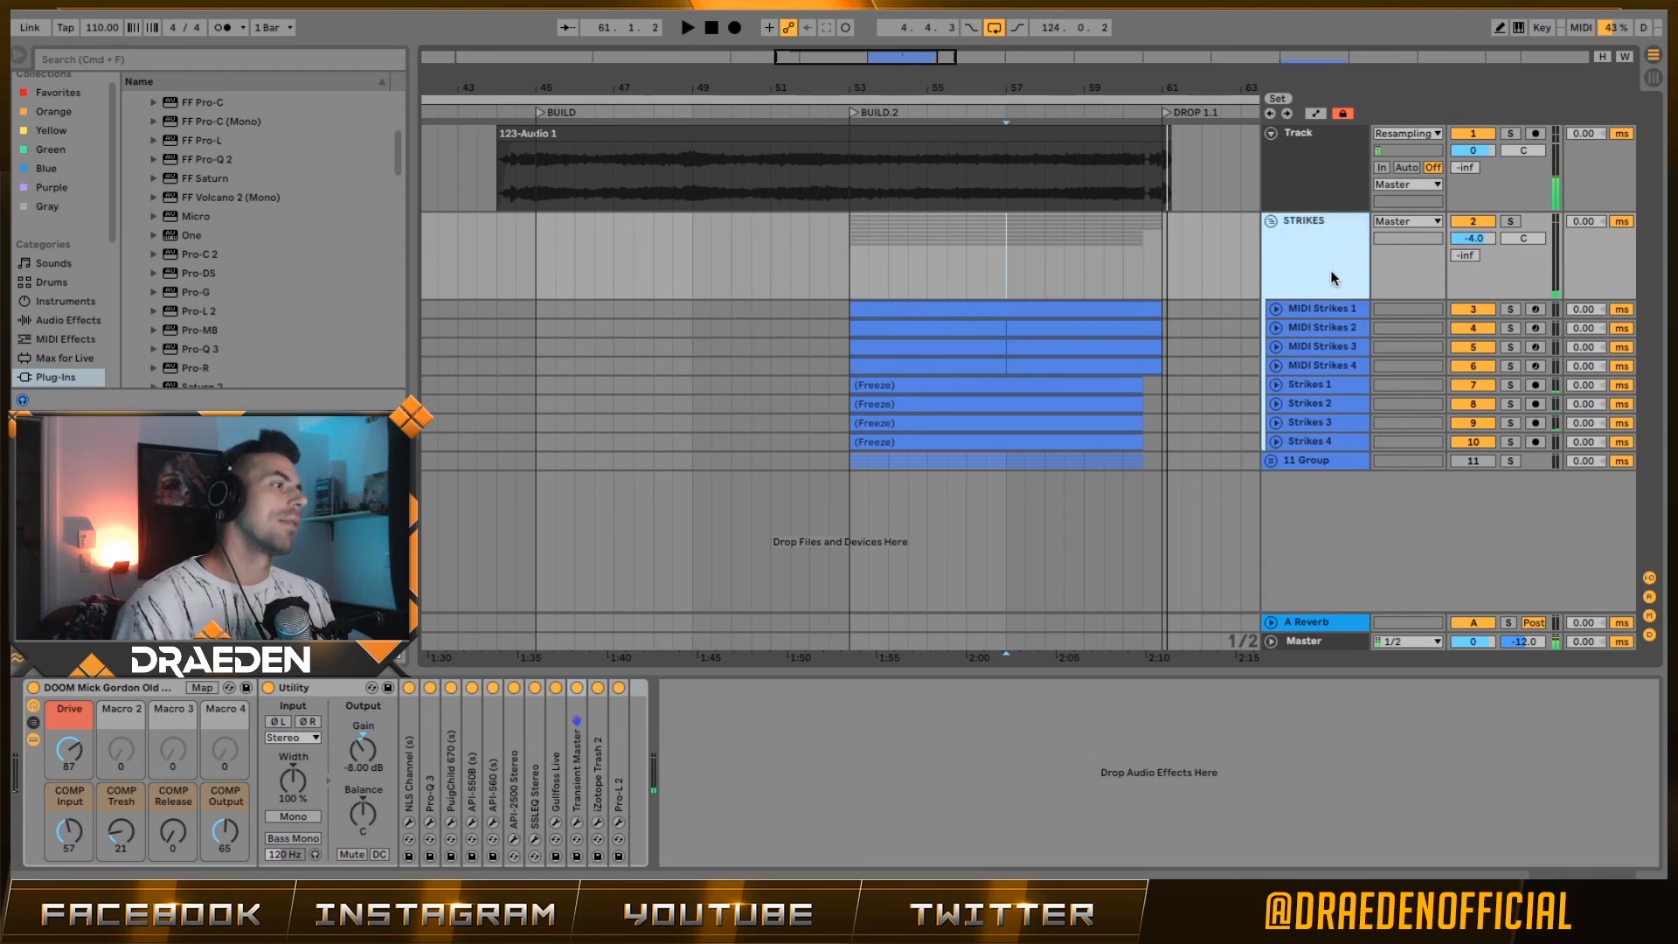
- Solo STRIKES, play it from bar 57 while examining the Master track's Spectrum, and return to the STRIKES devices
{"action": "key", "text": "space"}
{"action": "left_click", "coordinate": [1514, 224]}
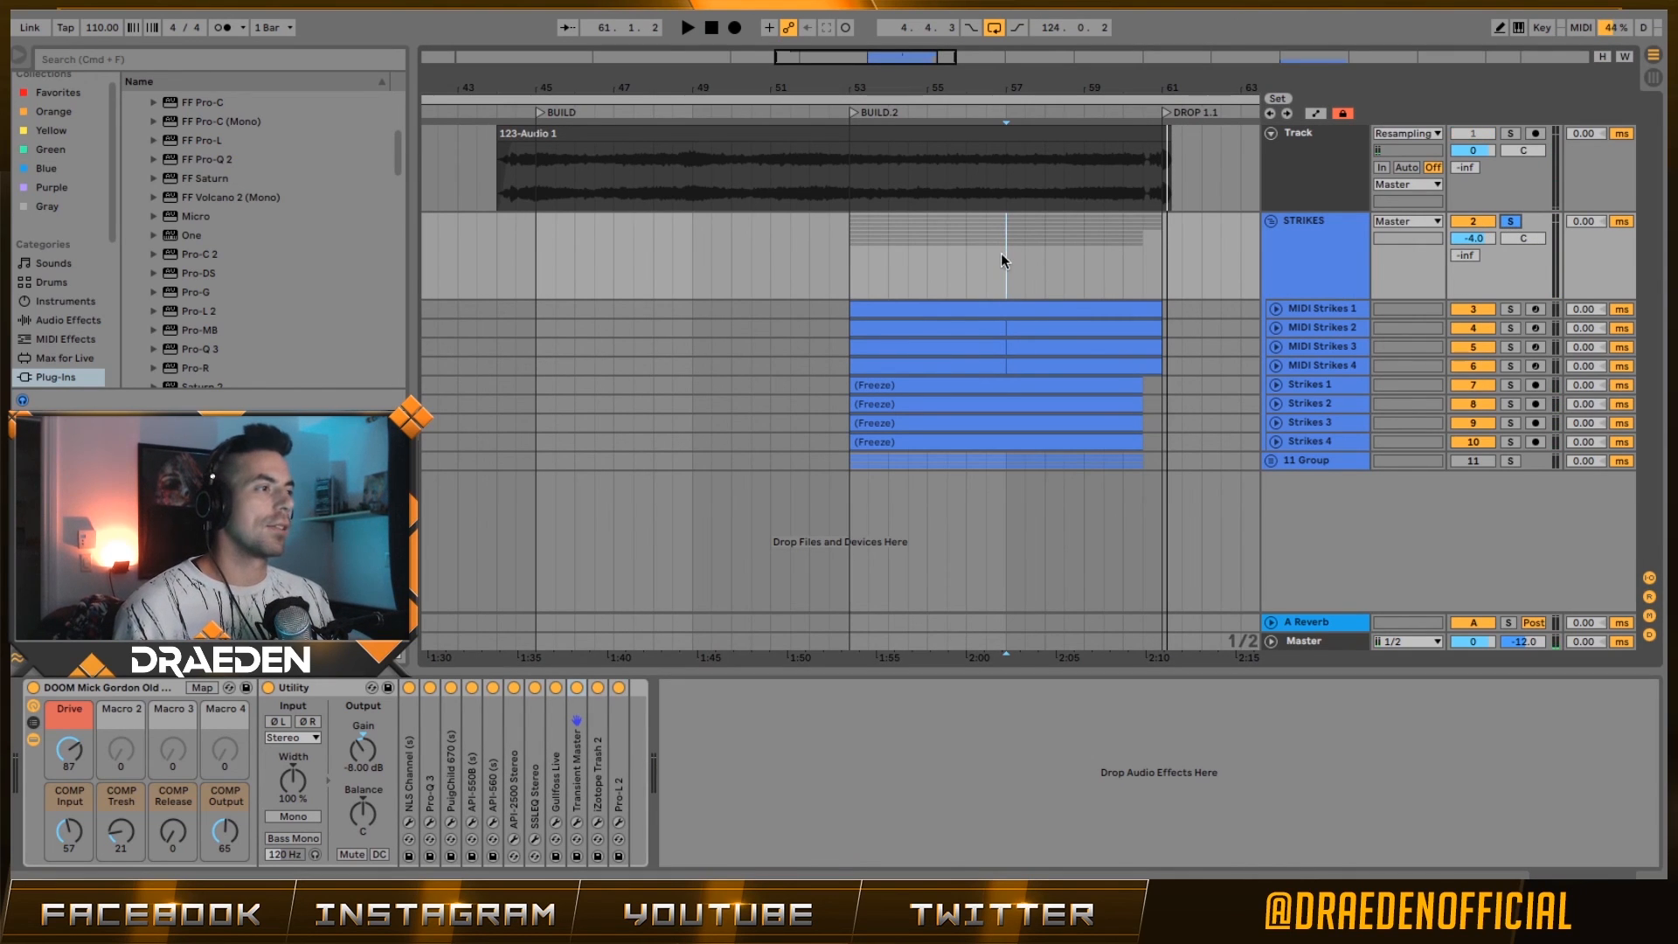
{"action": "left_click", "coordinate": [1341, 645]}
{"action": "key", "text": "space"}
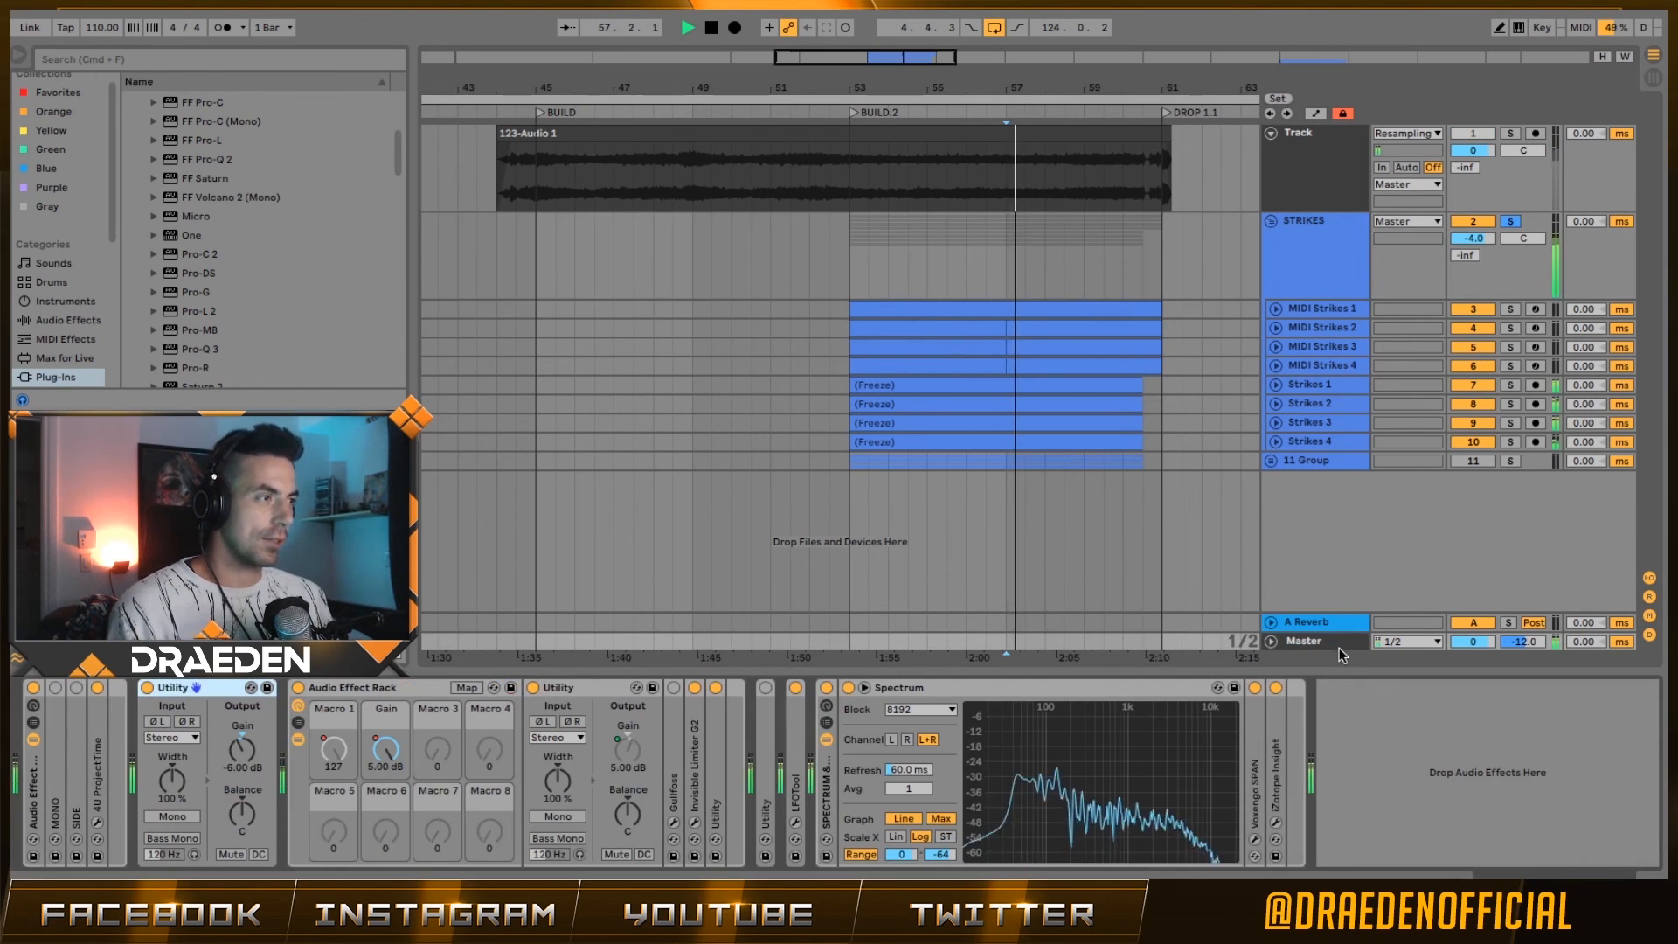
{"action": "left_click", "coordinate": [1299, 269]}
{"action": "key", "text": "space"}
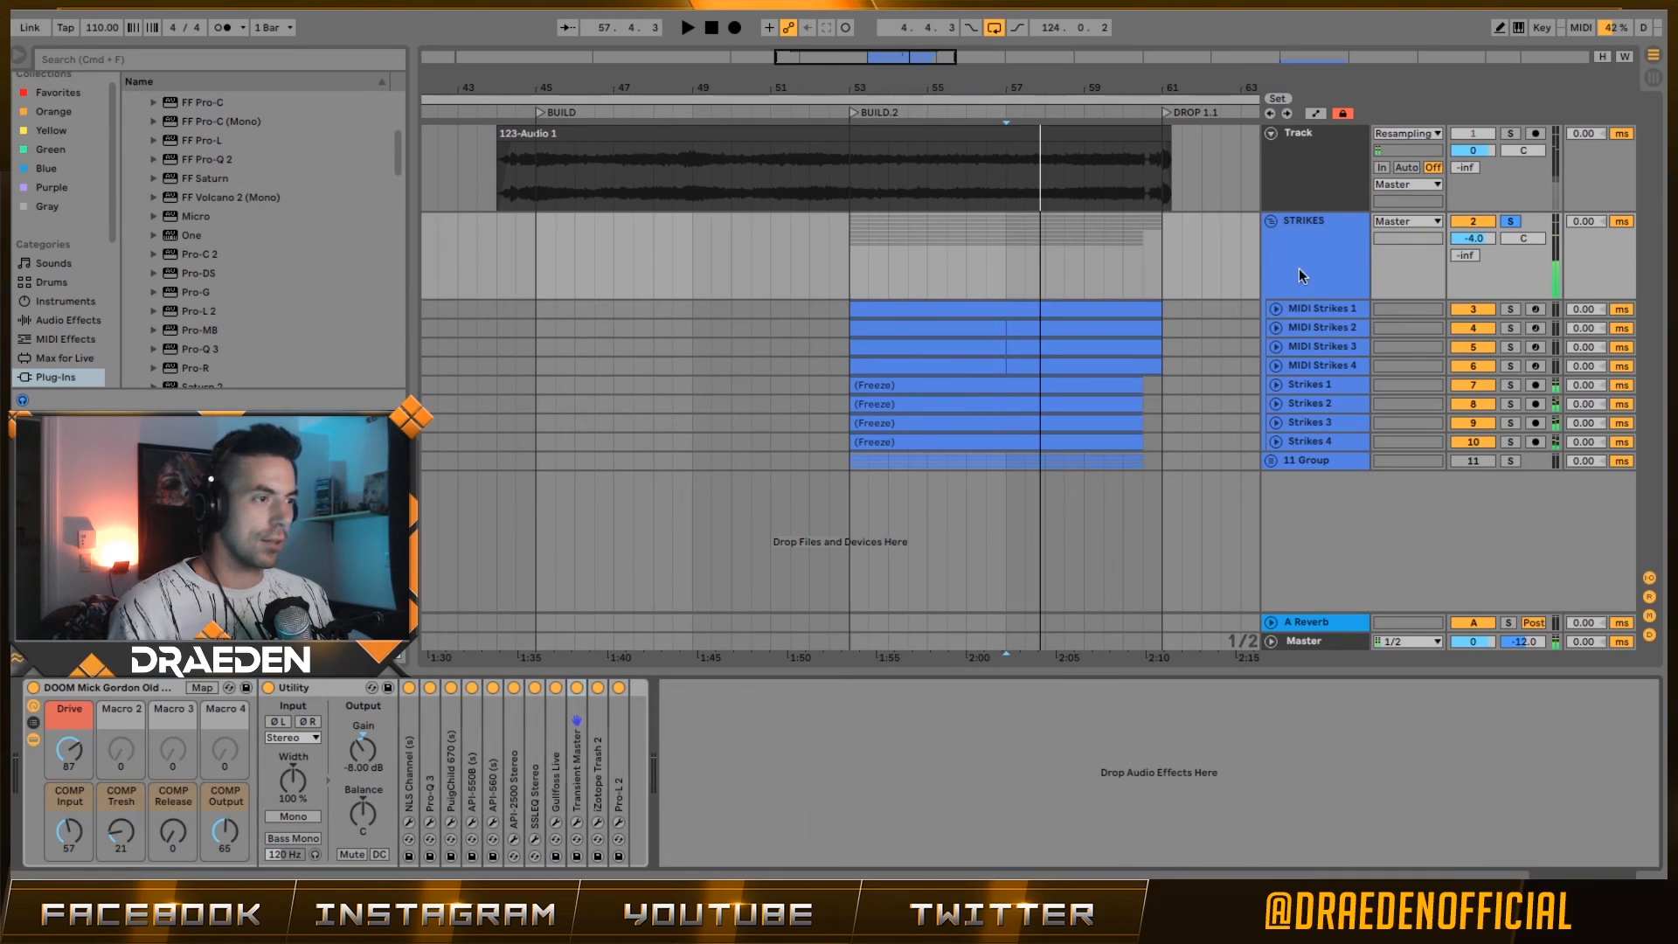
- Place a copy of Pro-Q 3 after SSLEQ Stereo in the STRIKES rack and clear its existing EQ bands
{"action": "mouse_move", "coordinate": [428, 748]}
{"action": "left_mouse_down"}
{"action": "mouse_move", "coordinate": [590, 769]}
{"action": "mouse_move", "coordinate": [538, 776]}
{"action": "left_mouse_up"}
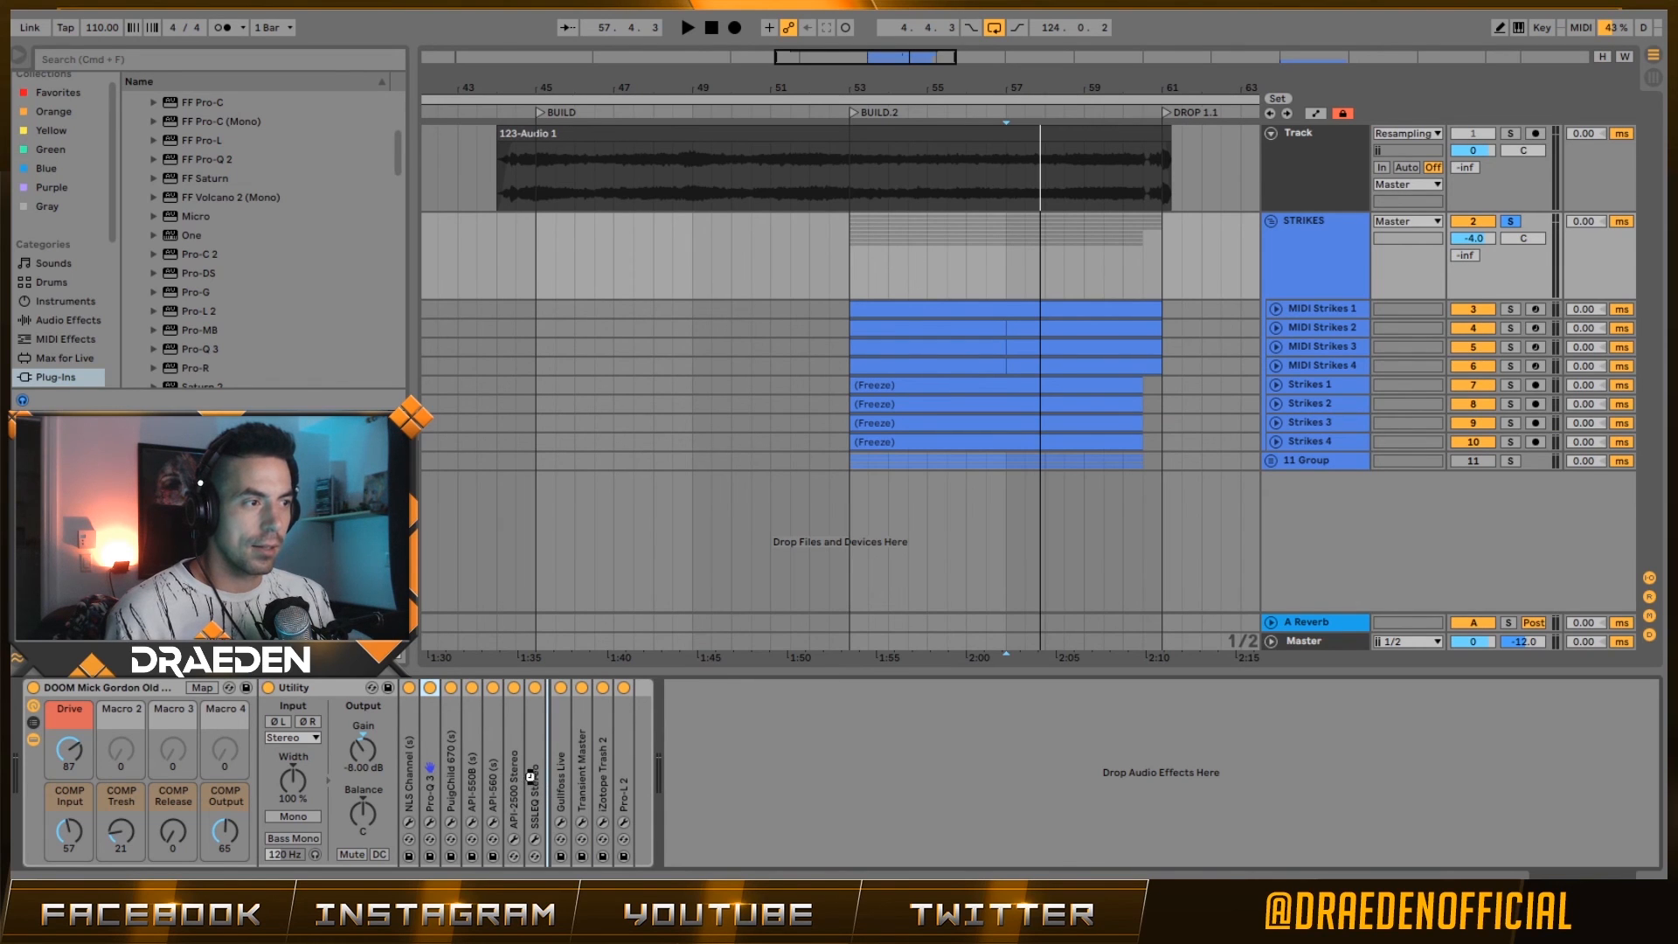
{"action": "left_click_drag", "start_coordinate": [531, 776], "coordinate": [535, 778]}
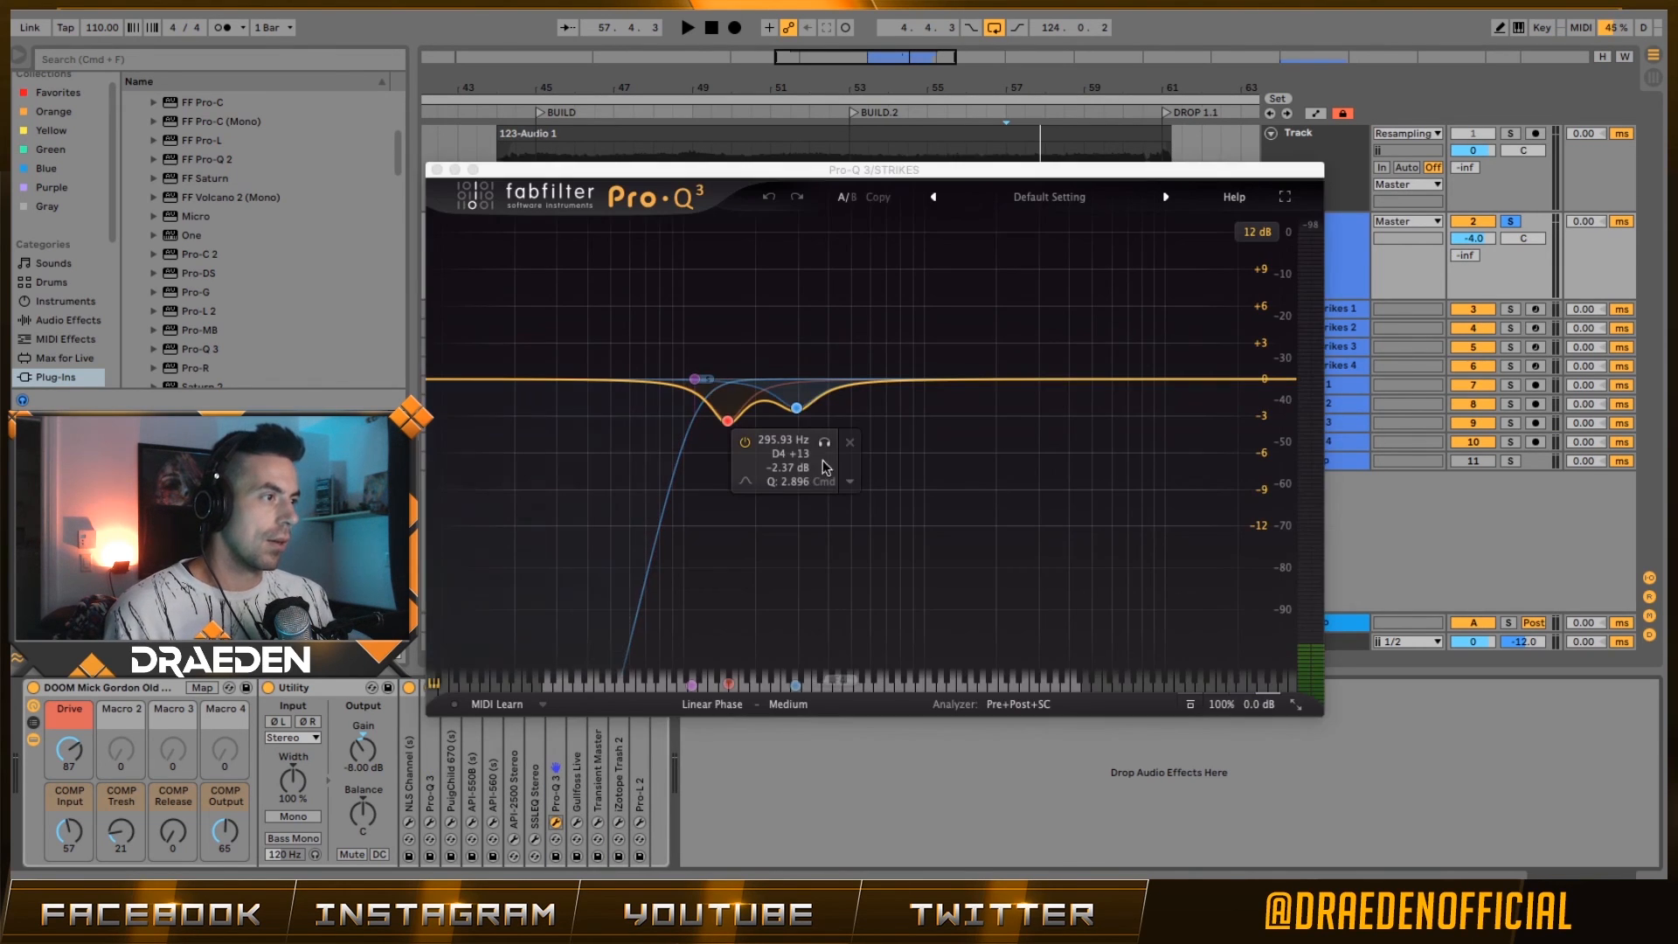
{"action": "left_click", "coordinate": [795, 405]}
{"action": "left_click", "coordinate": [1004, 583]}
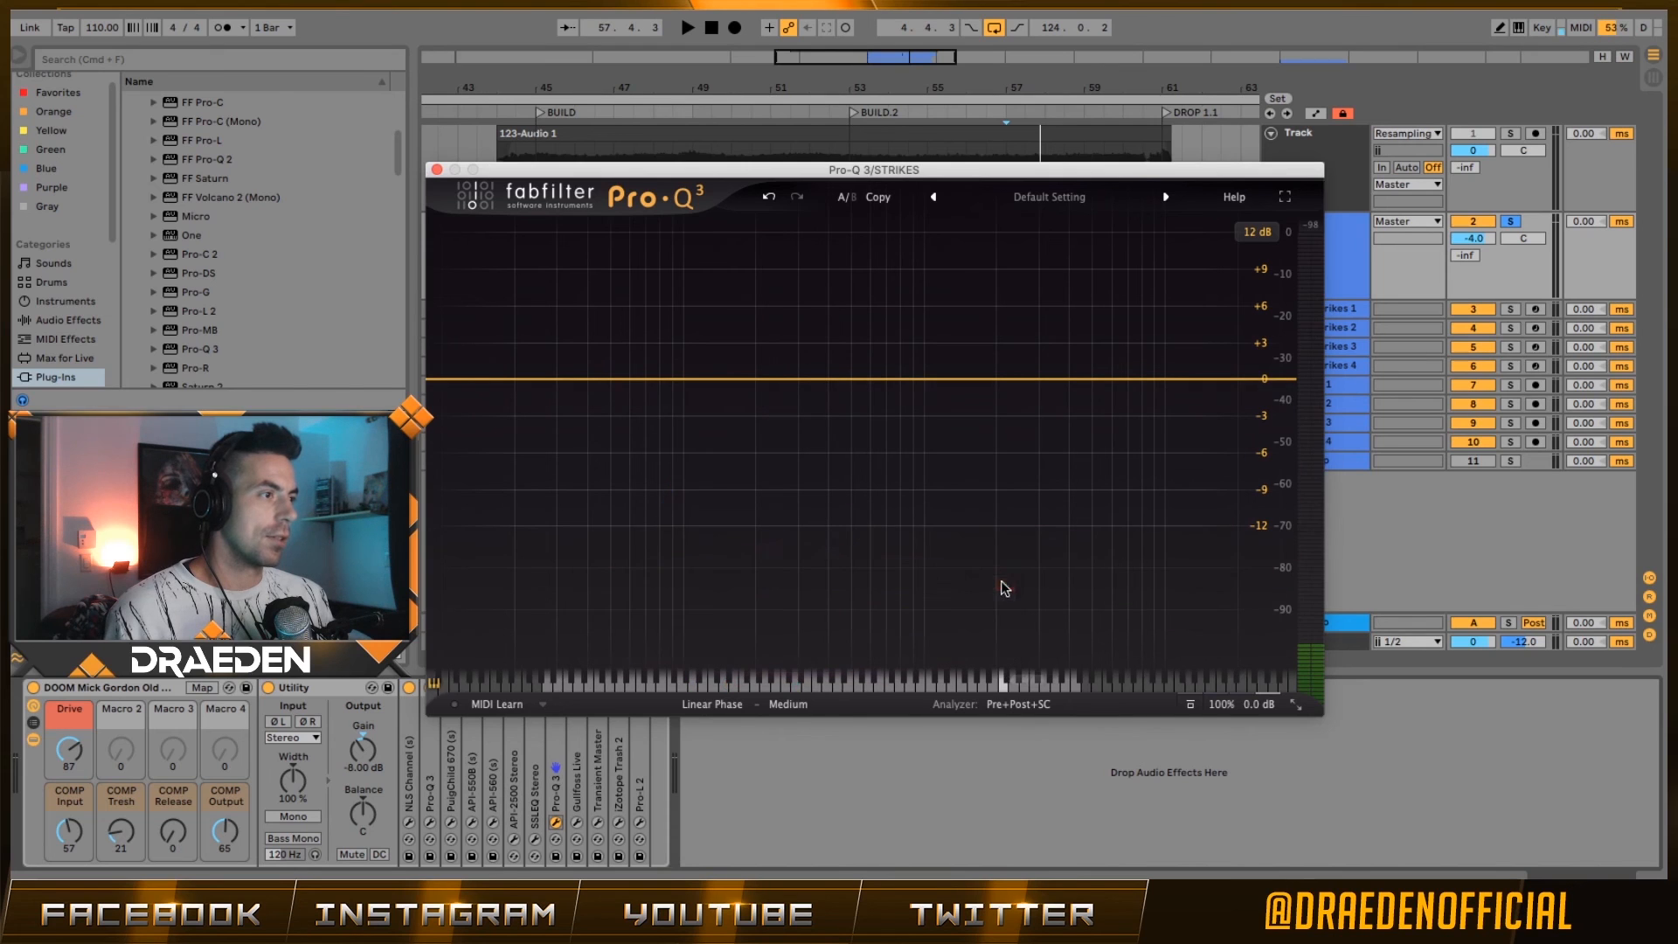
- Add a bell band at about 153 Hz with 0 dB gain, a positive dynamic range and a Q of about 1.62
{"action": "left_click_drag", "start_coordinate": [749, 379], "coordinate": [728, 330]}
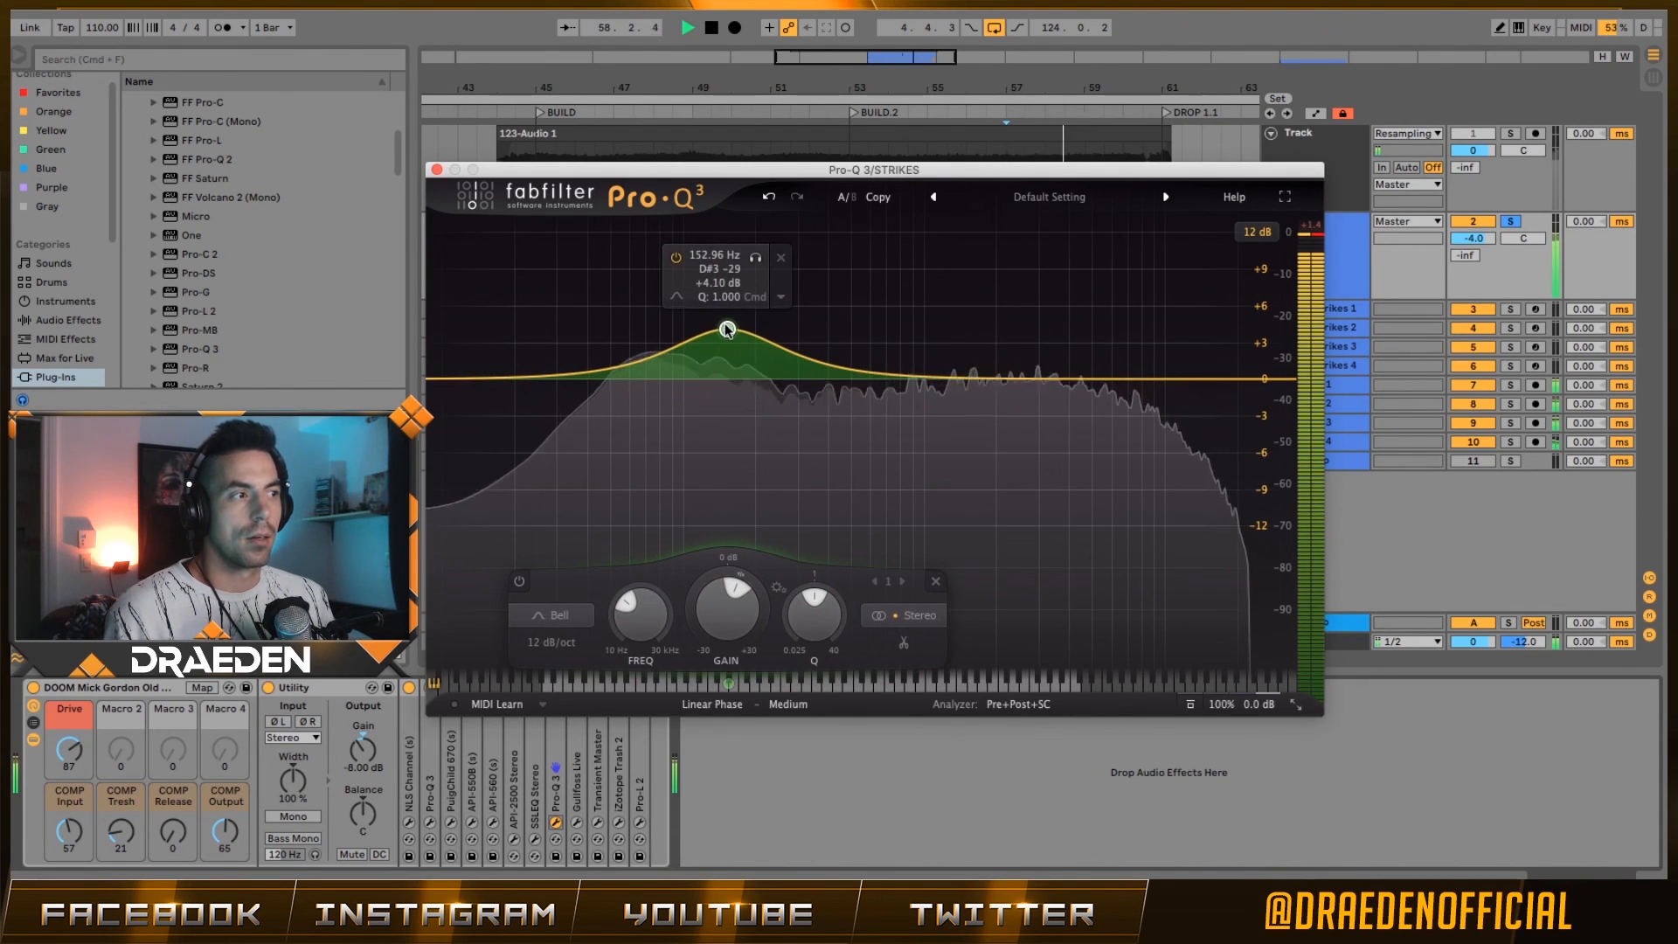
{"action": "left_click", "coordinate": [736, 620], "text": "super"}
{"action": "key", "text": "space"}
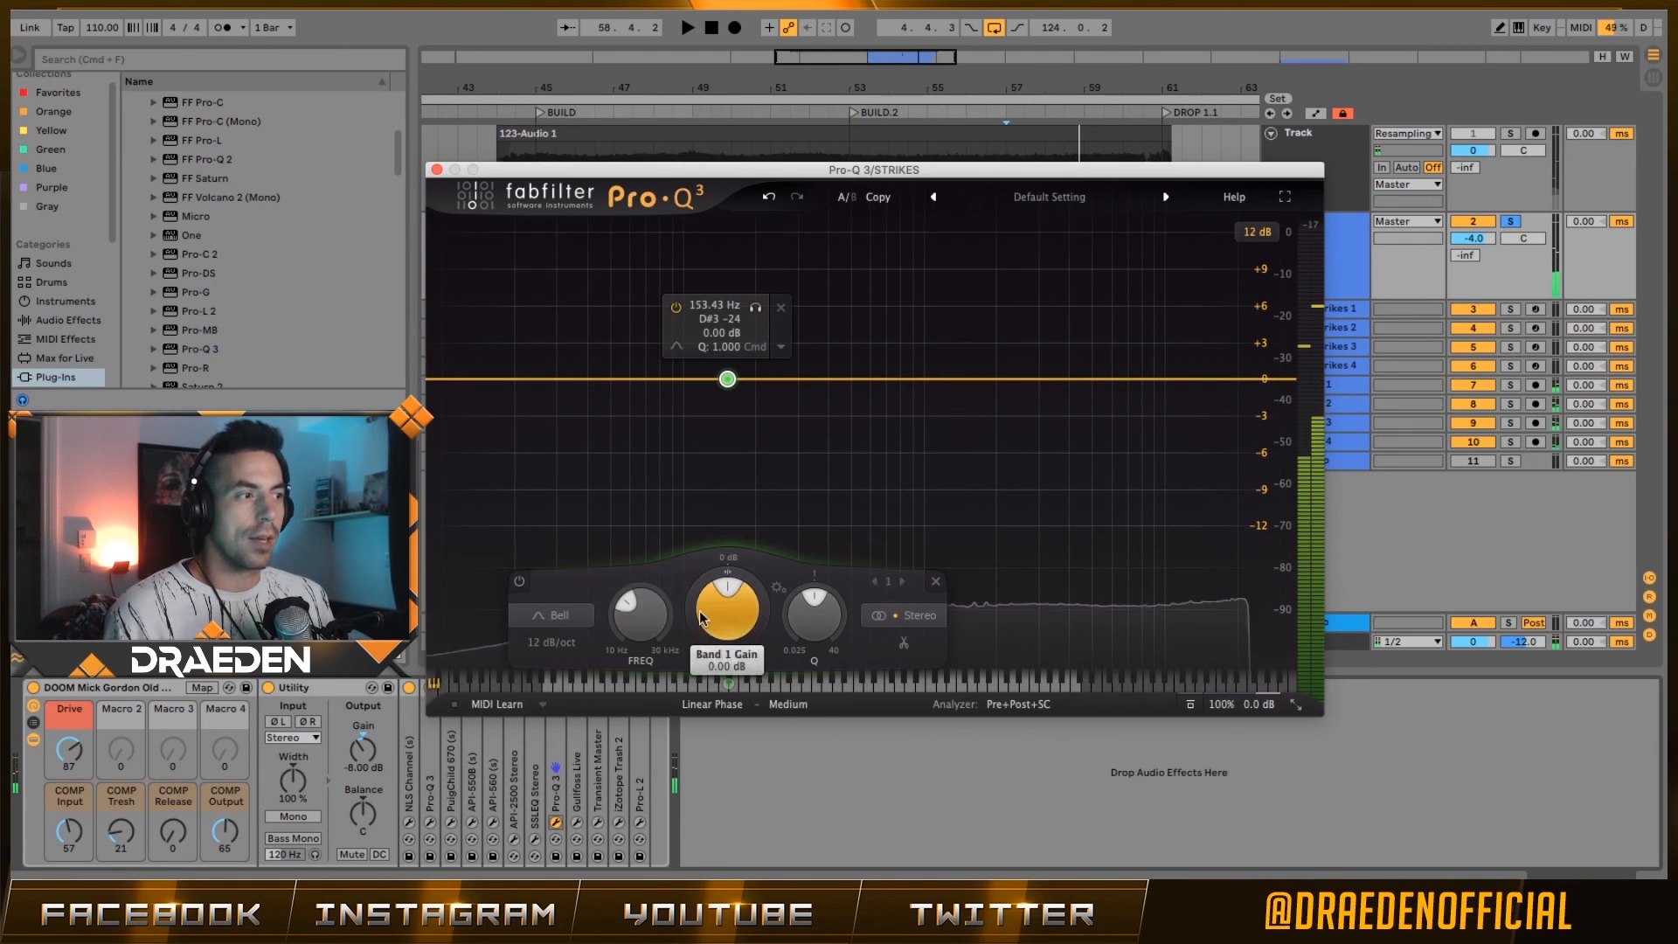
{"action": "left_click_drag", "start_coordinate": [719, 578], "coordinate": [713, 566]}
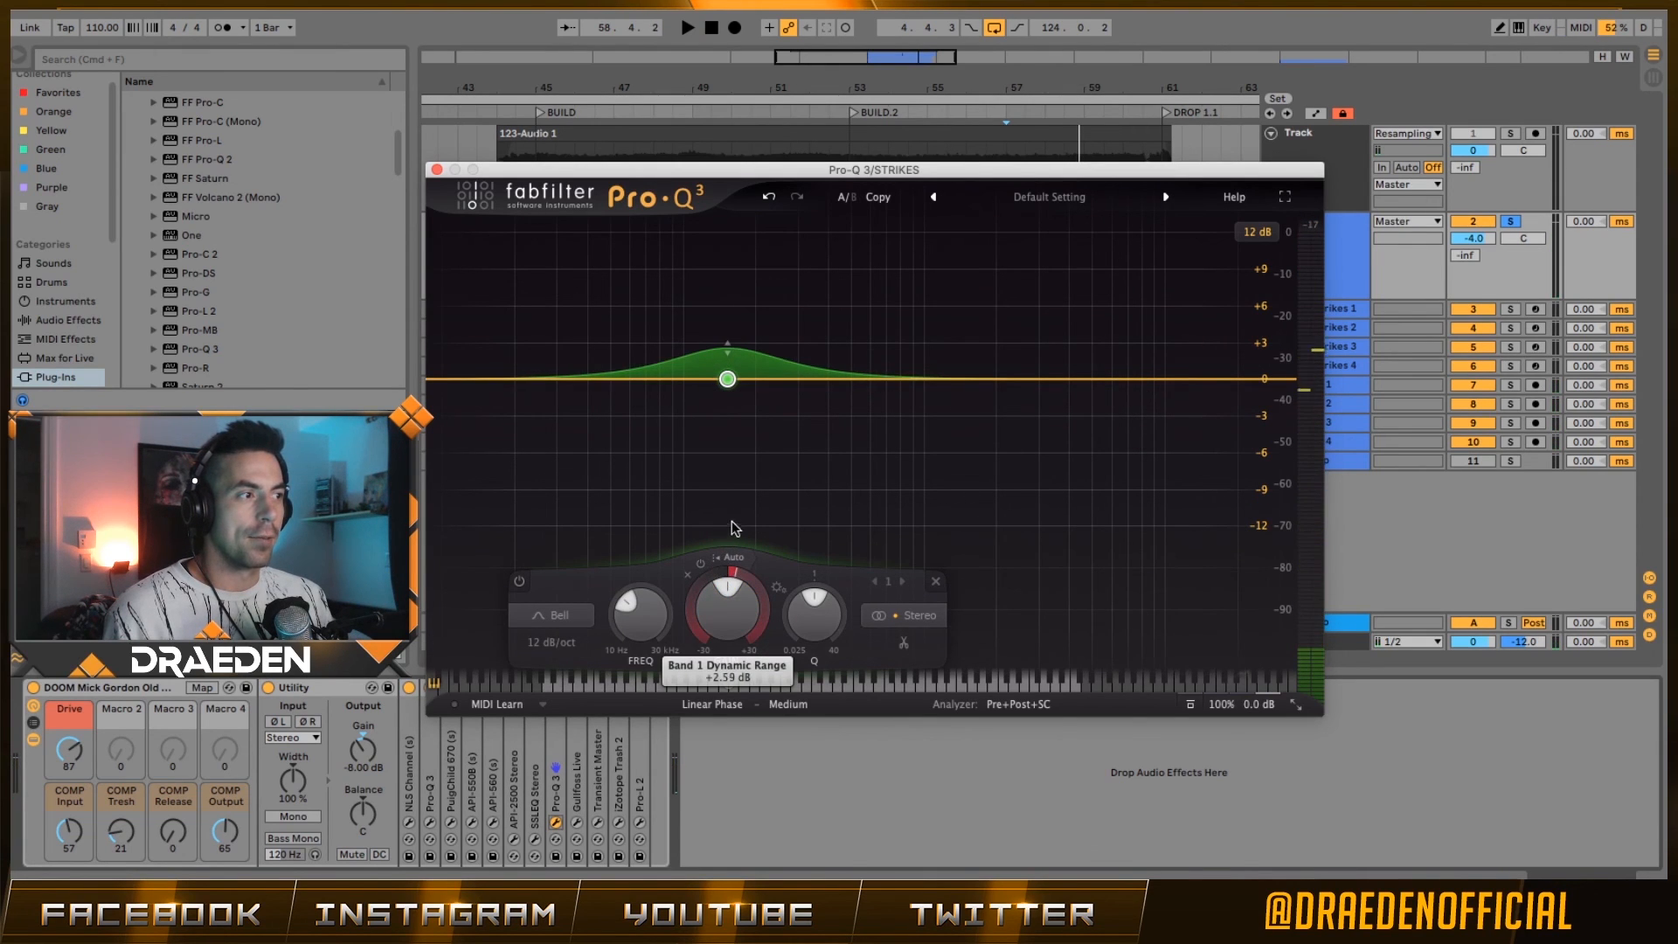
{"action": "key", "text": "space"}
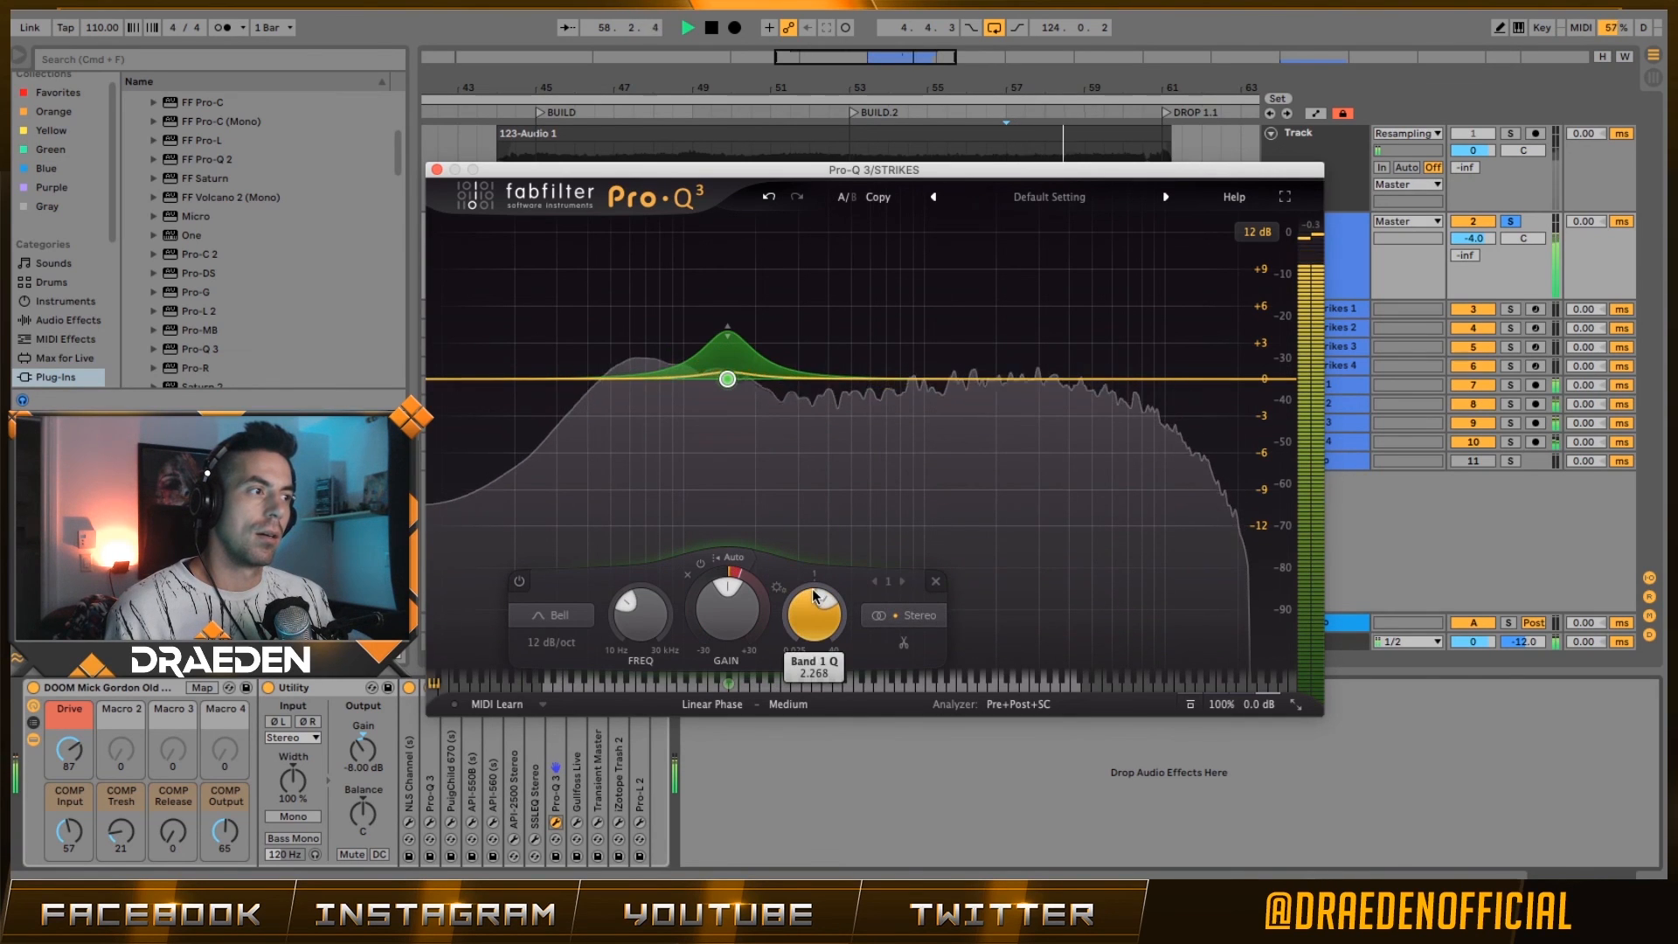
{"action": "left_click_drag", "start_coordinate": [814, 597], "coordinate": [804, 624]}
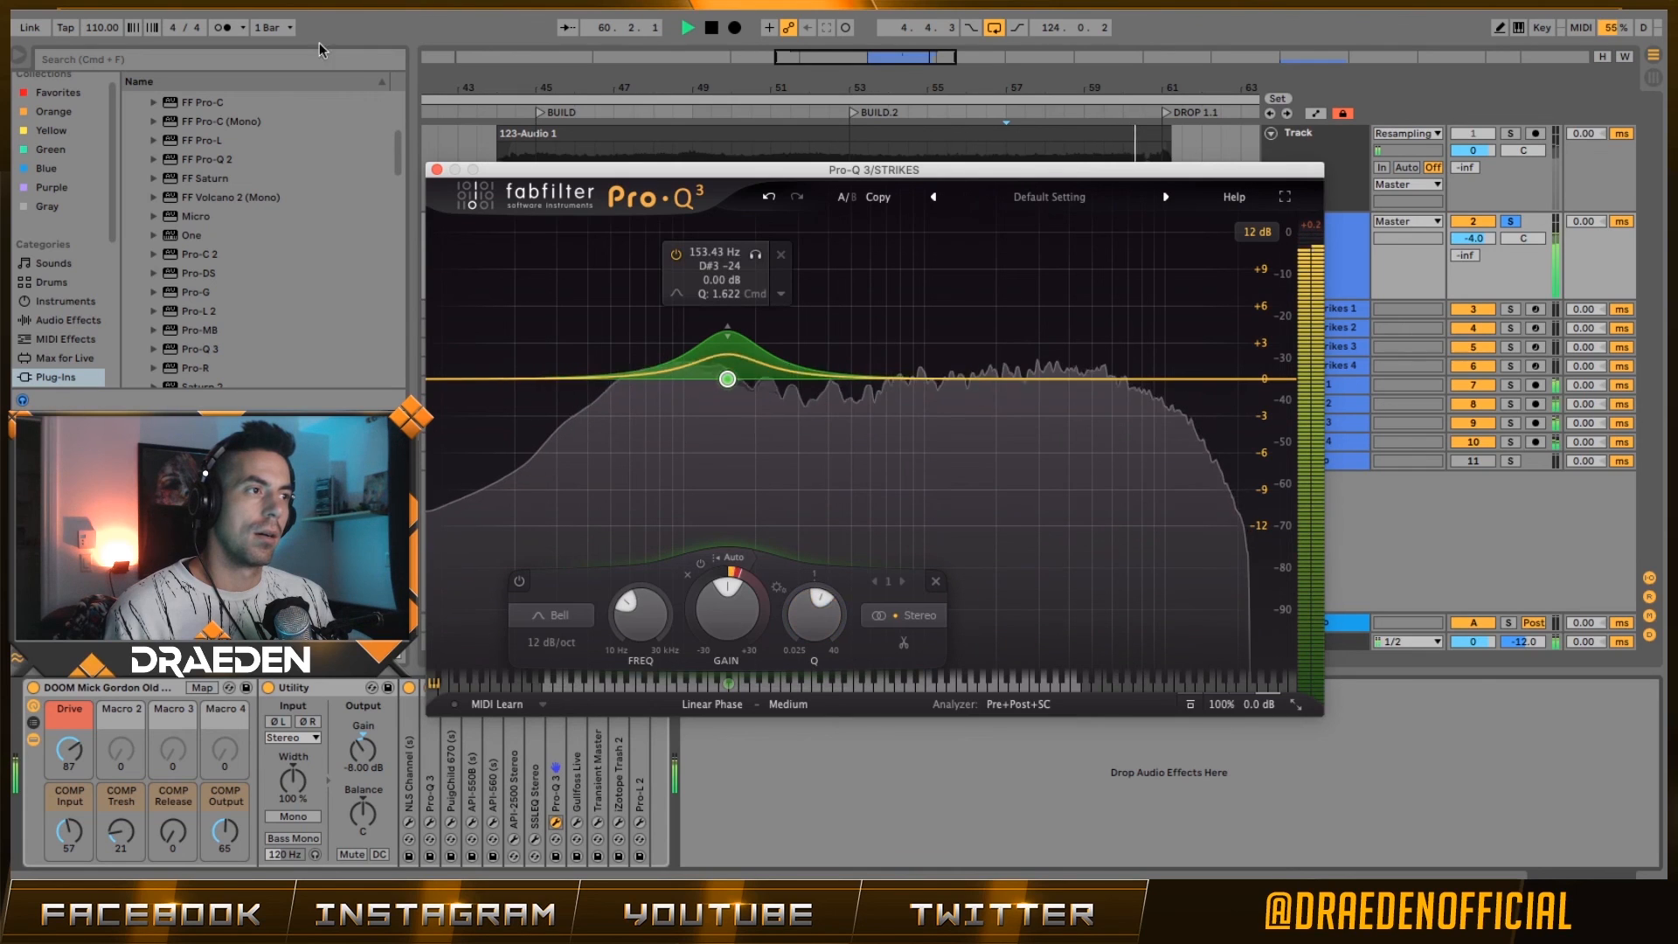
- Unsolo STRIKES, play the strikes in the full mix, and move the Pro-Q 3 window clear of the device chain
{"action": "key", "text": "space"}
{"action": "left_click", "coordinate": [1511, 222]}
{"action": "key", "text": "space"}
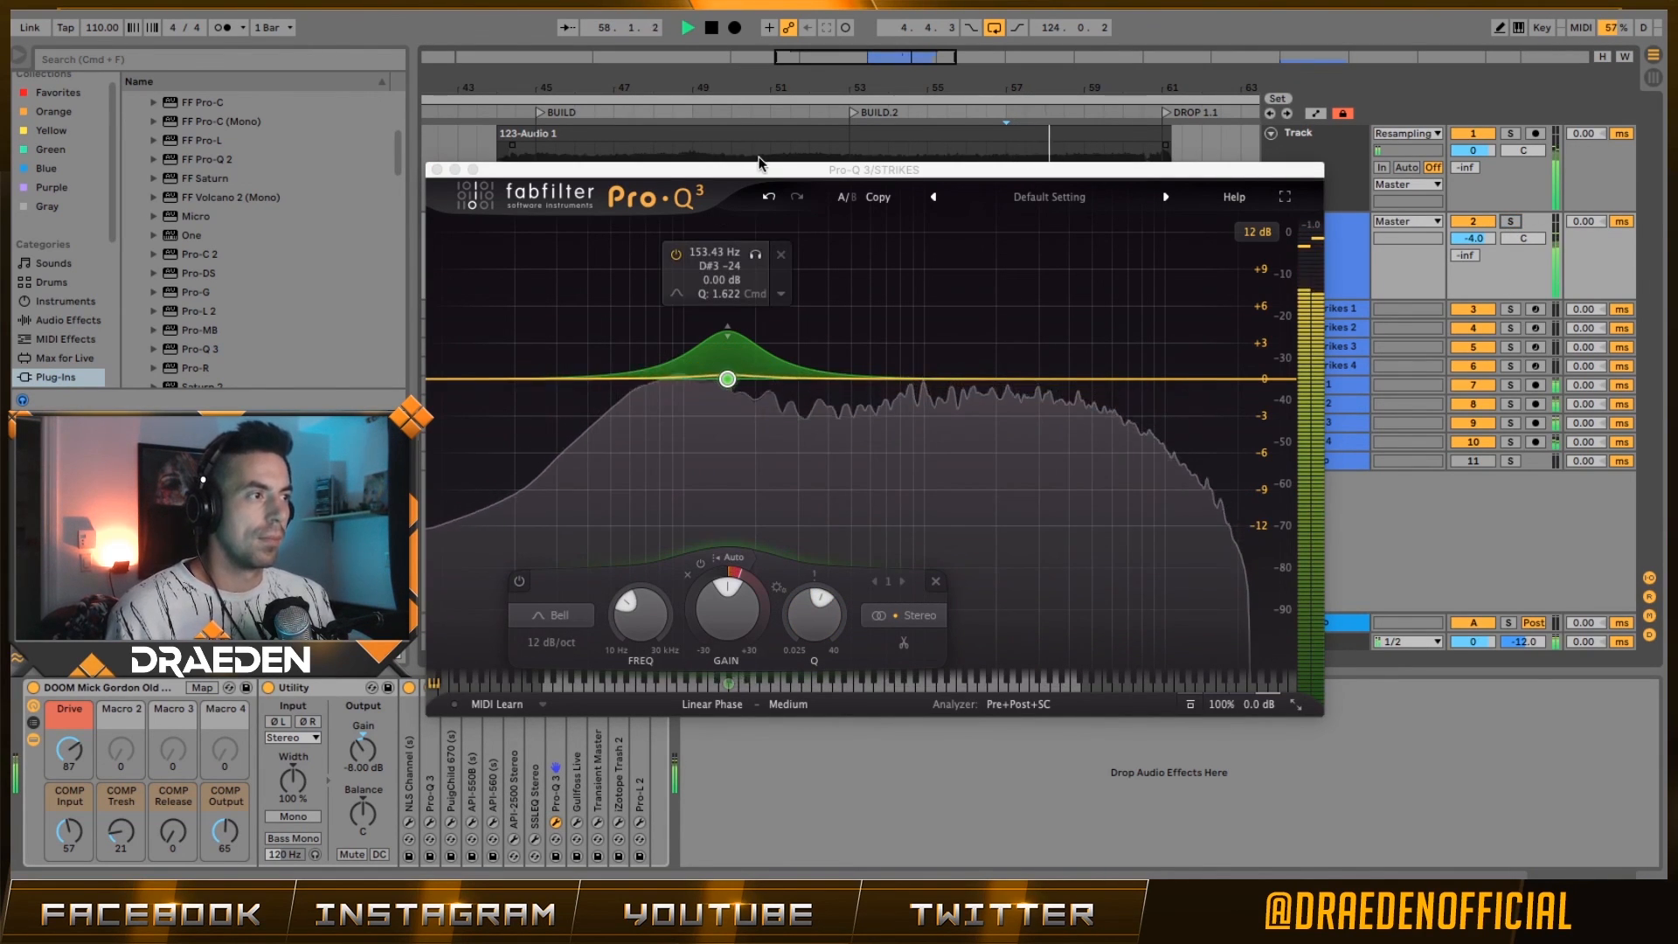
{"action": "left_click_drag", "start_coordinate": [759, 166], "coordinate": [762, 82]}
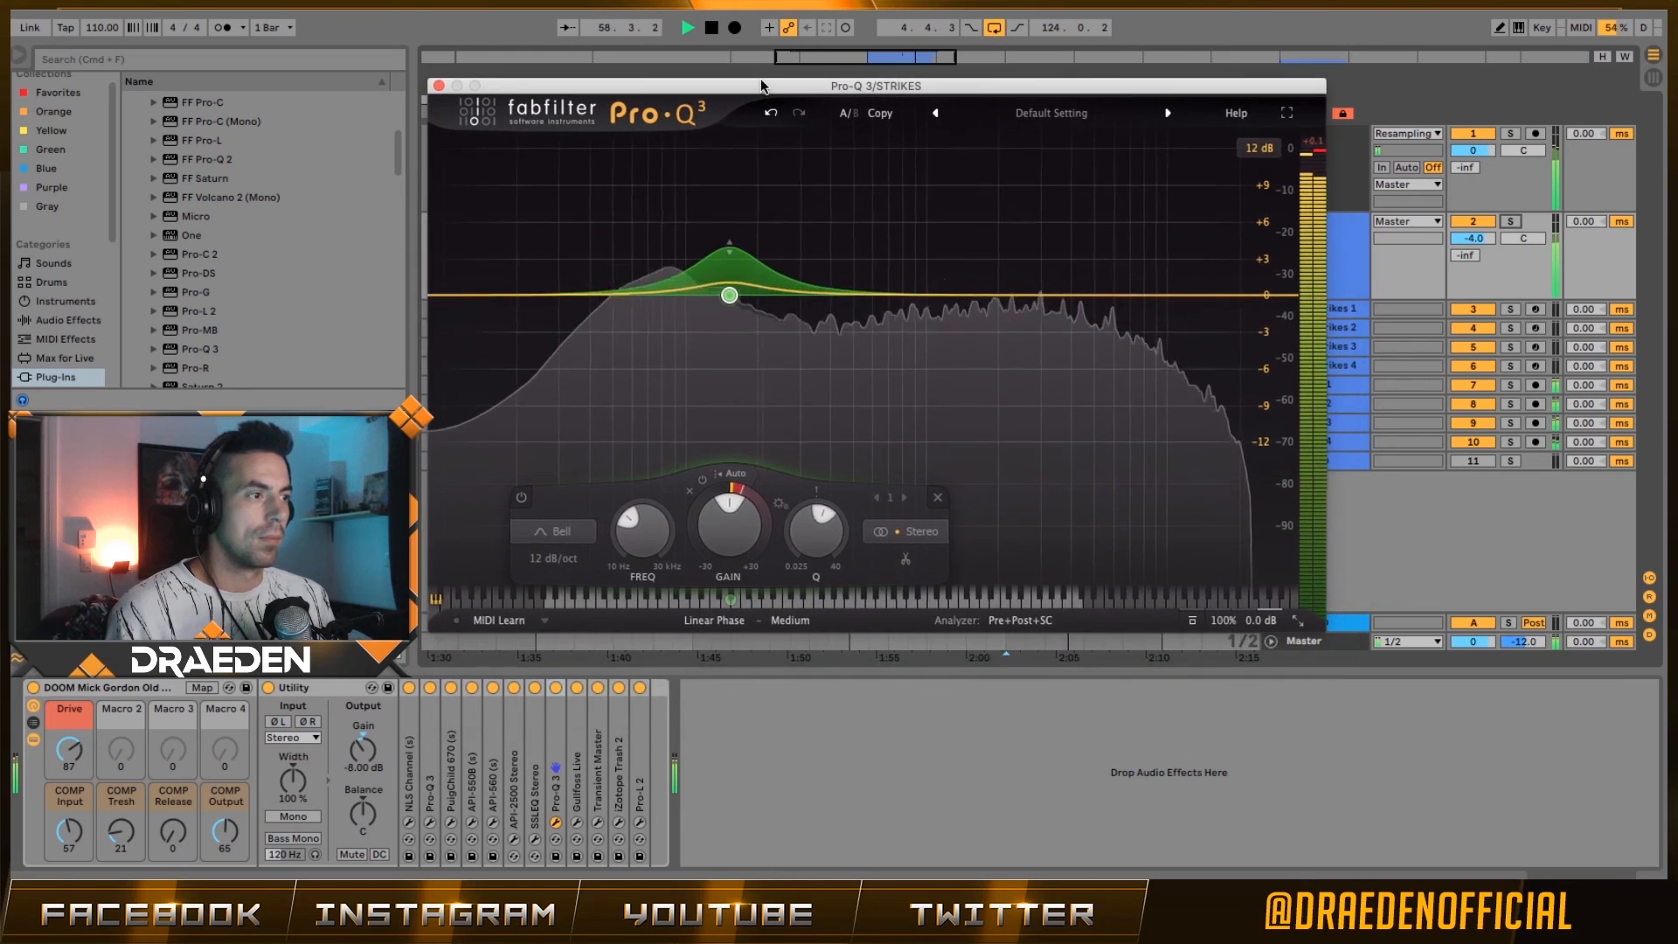
- Compare the mix from BUILD.2 with the new Pro-Q 3 disabled and re-enabled
{"action": "left_click", "coordinate": [555, 688]}
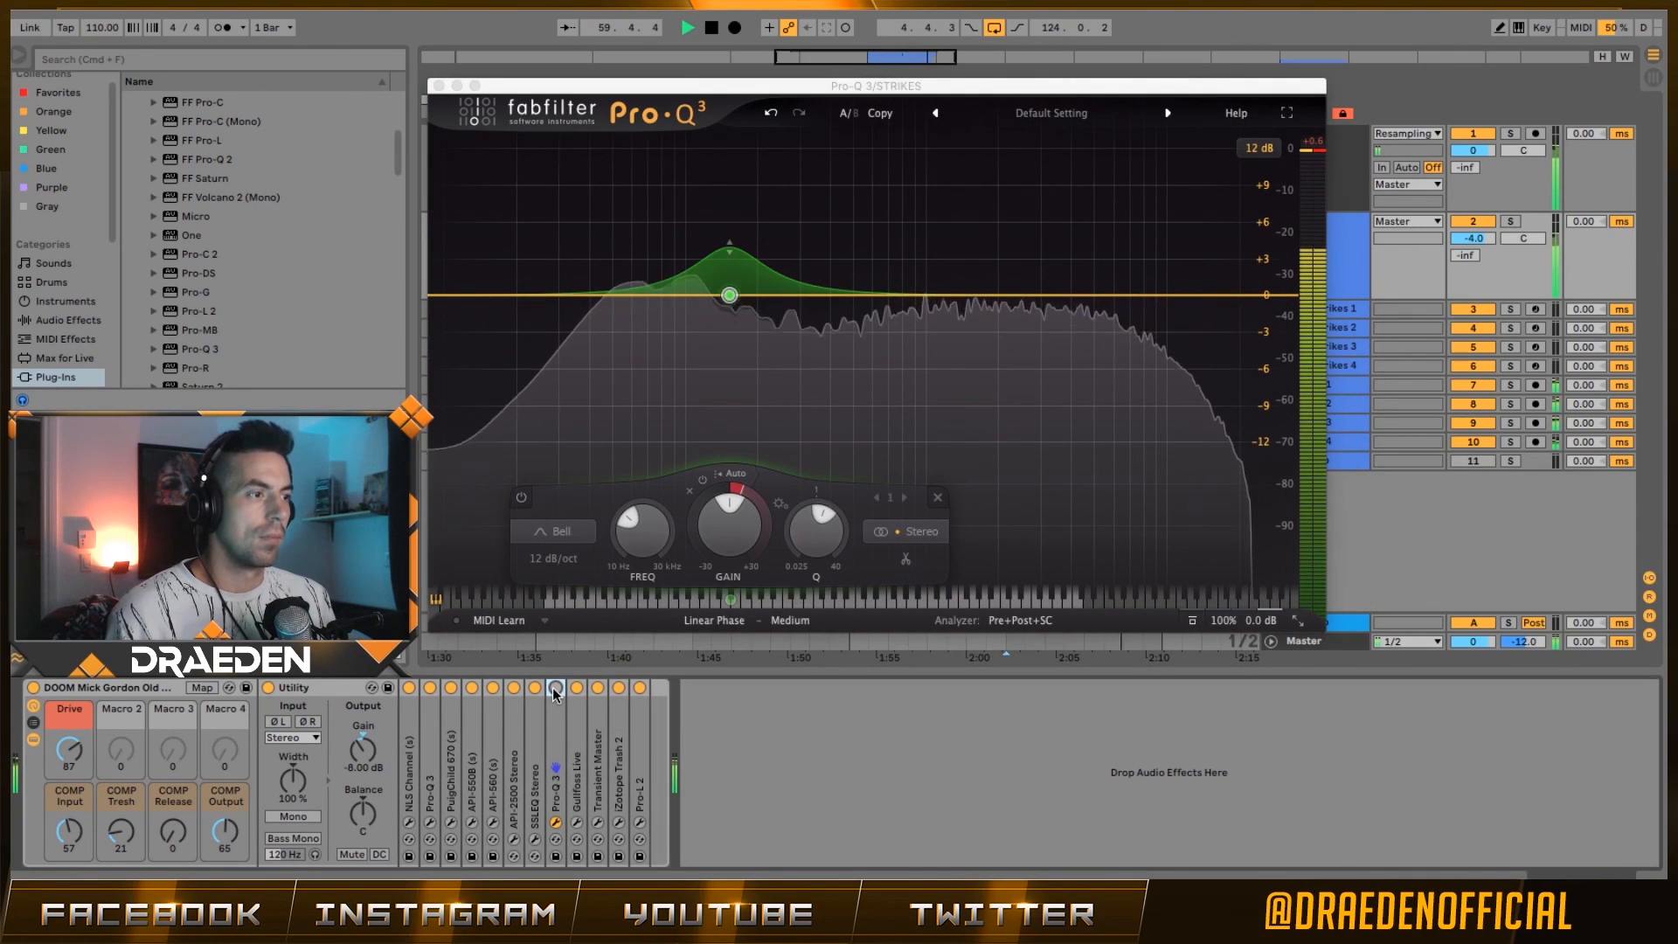
{"action": "left_click_drag", "start_coordinate": [1028, 355], "coordinate": [953, 105]}
{"action": "left_click", "coordinate": [840, 249]}
{"action": "key", "text": "space"}
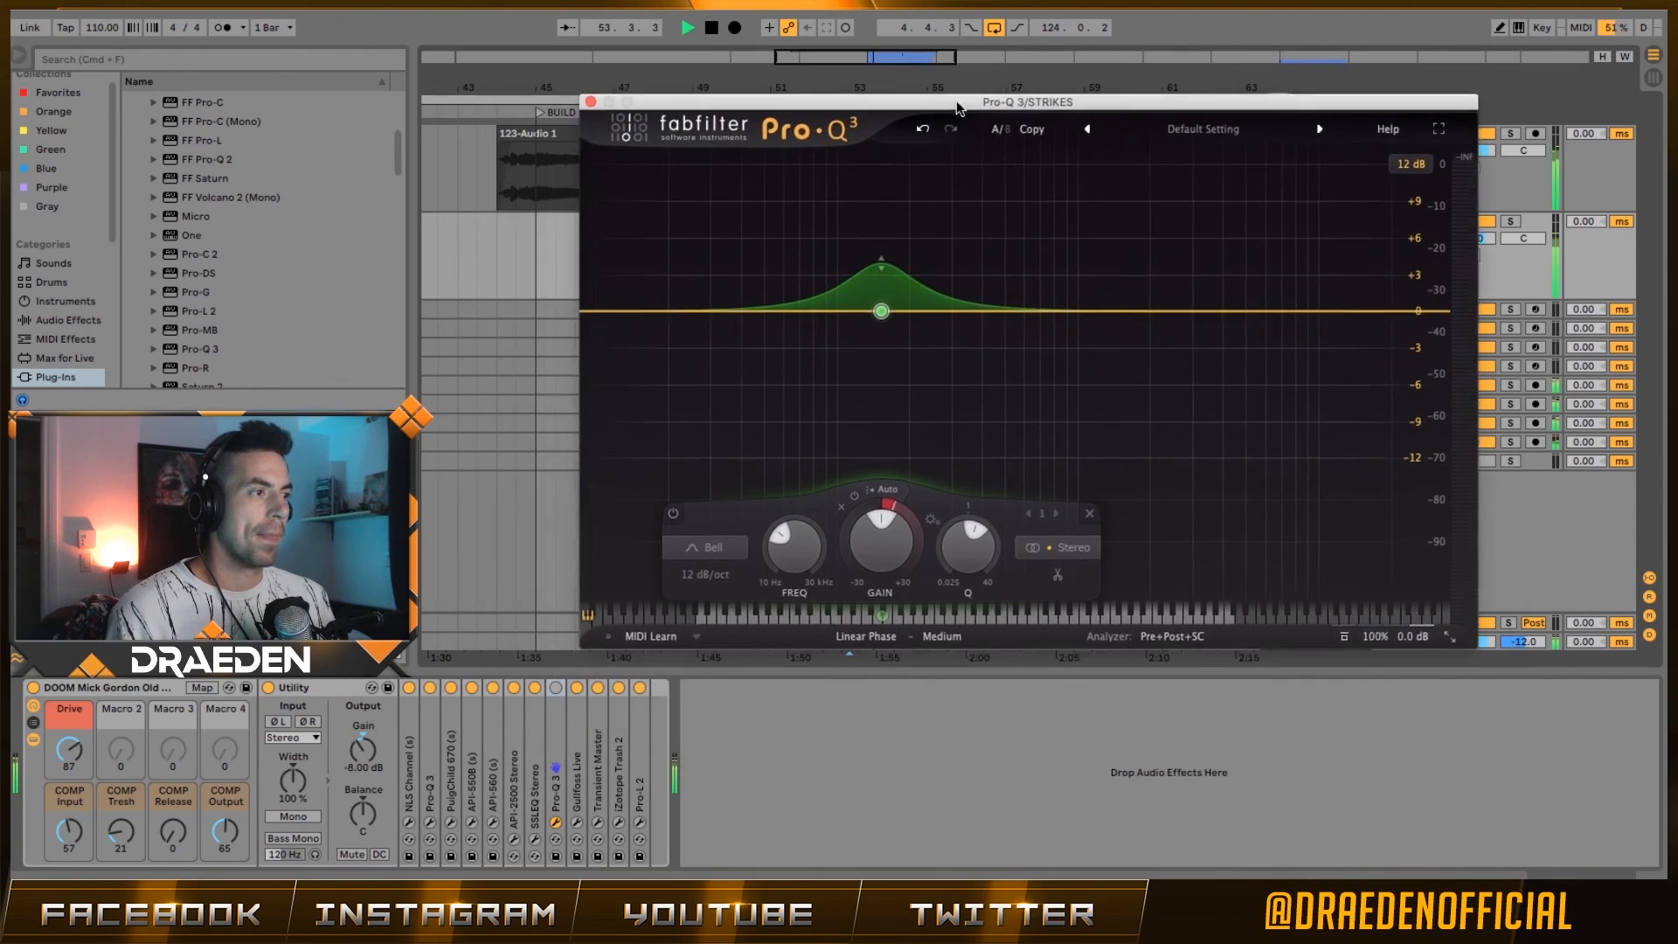
{"action": "left_click", "coordinate": [556, 688]}
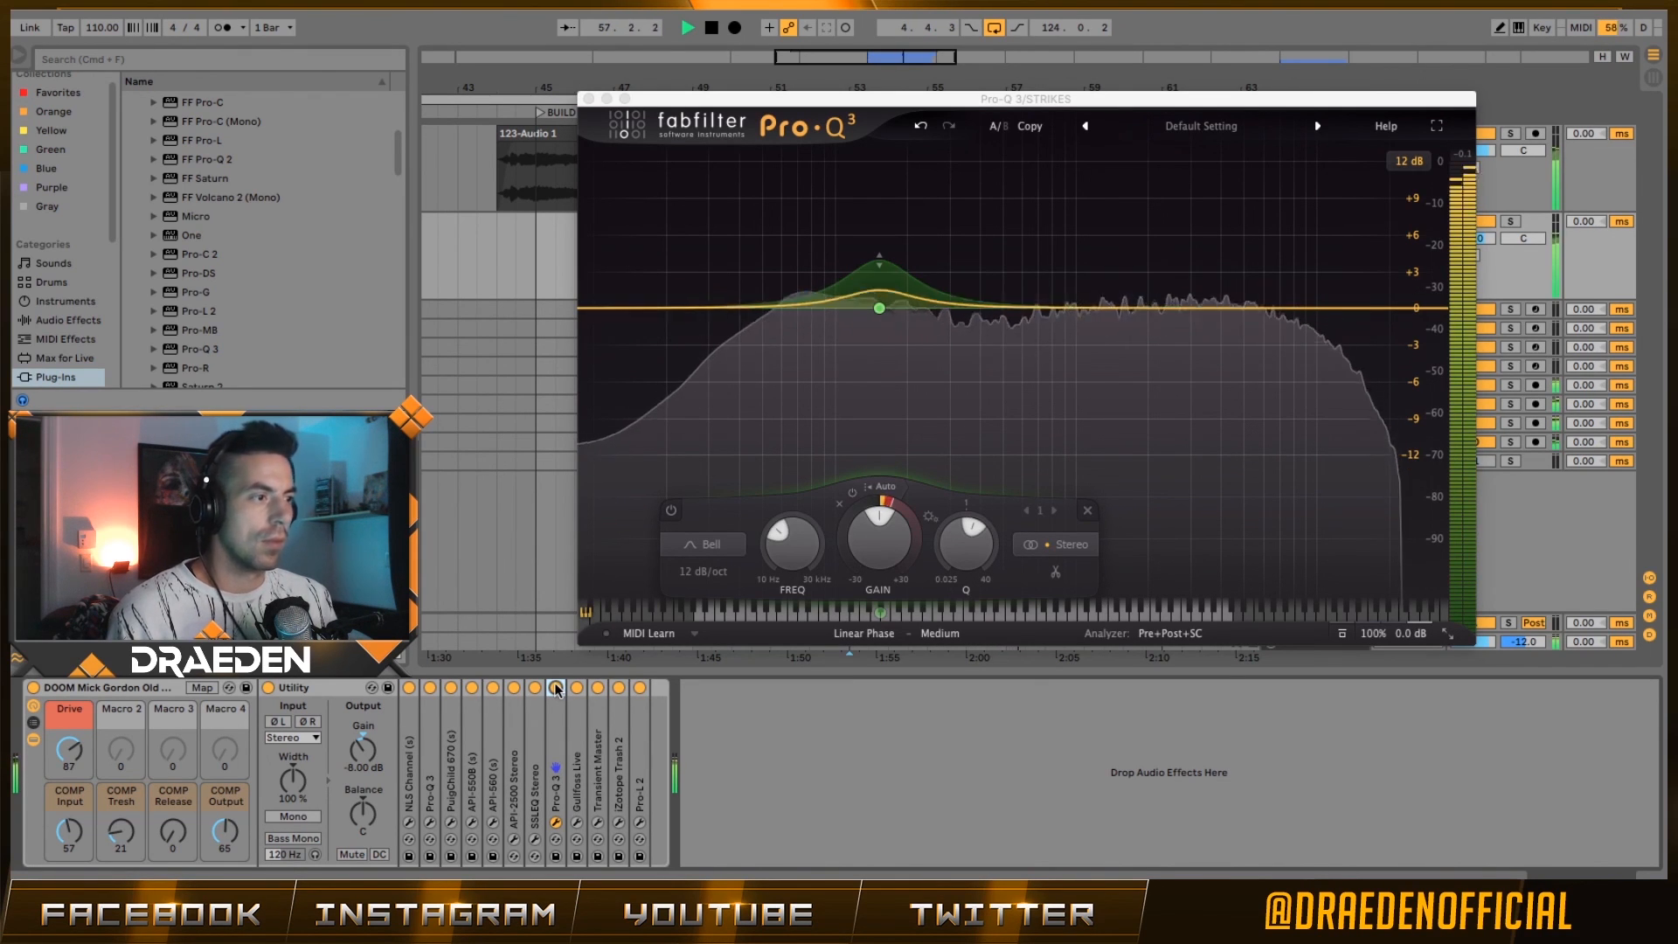
{"action": "key", "text": "space"}
- Open Transient Master and disable both it and the new Pro-Q 3 to judge the rack without them
{"action": "left_click", "coordinate": [596, 736]}
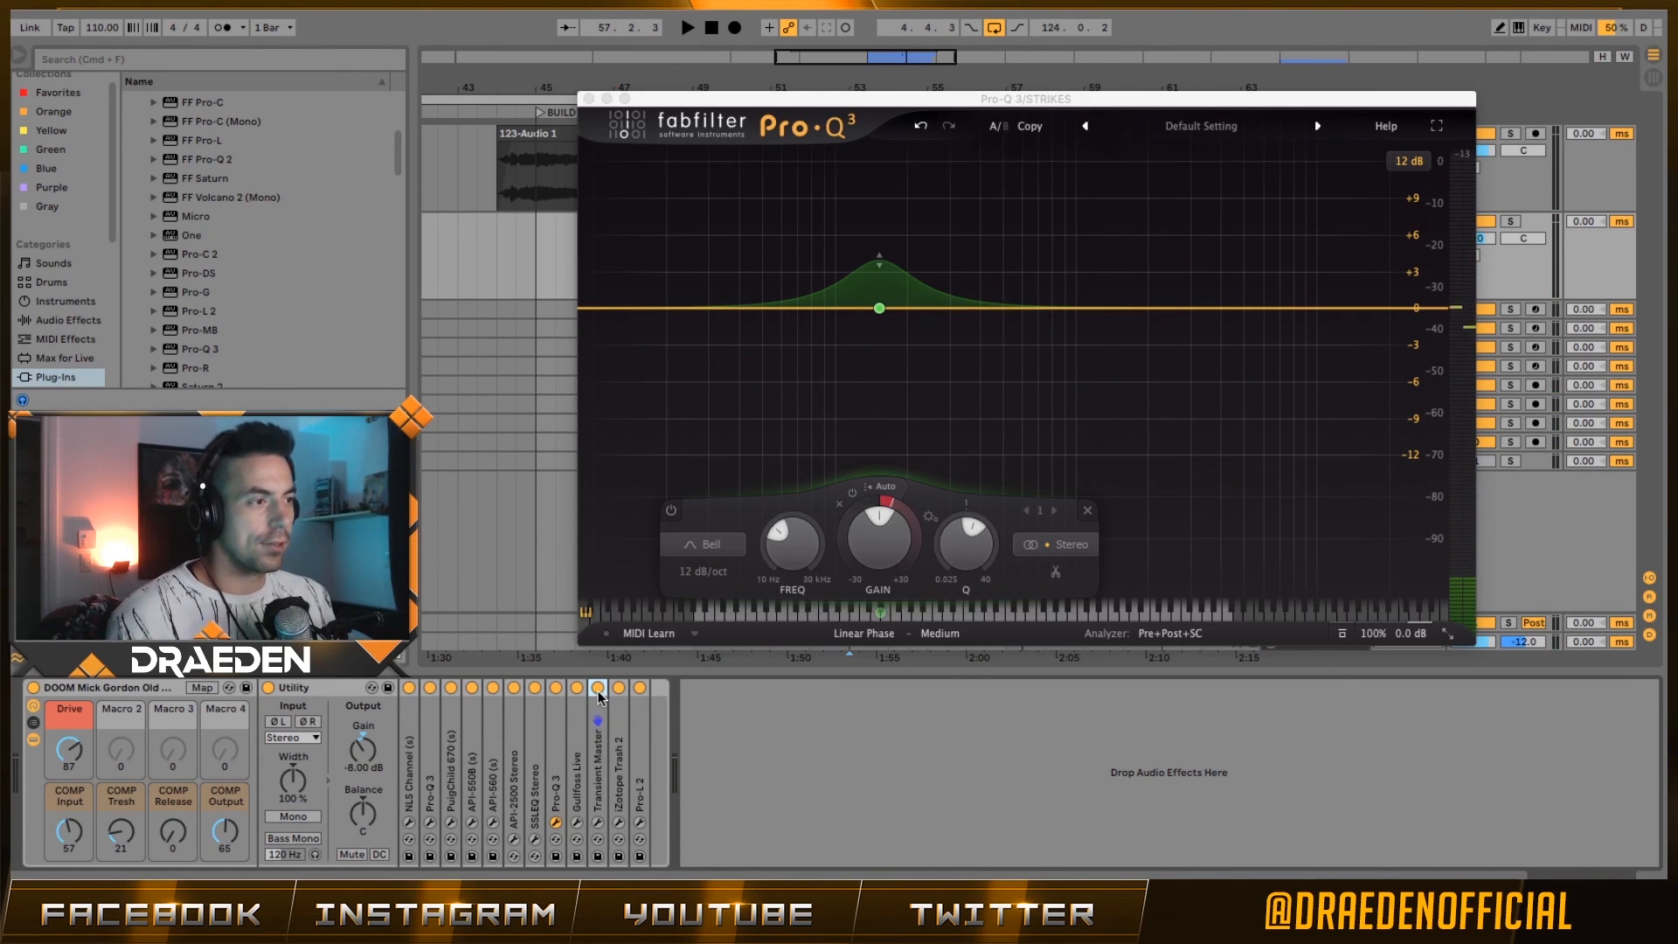
{"action": "left_click", "coordinate": [597, 821]}
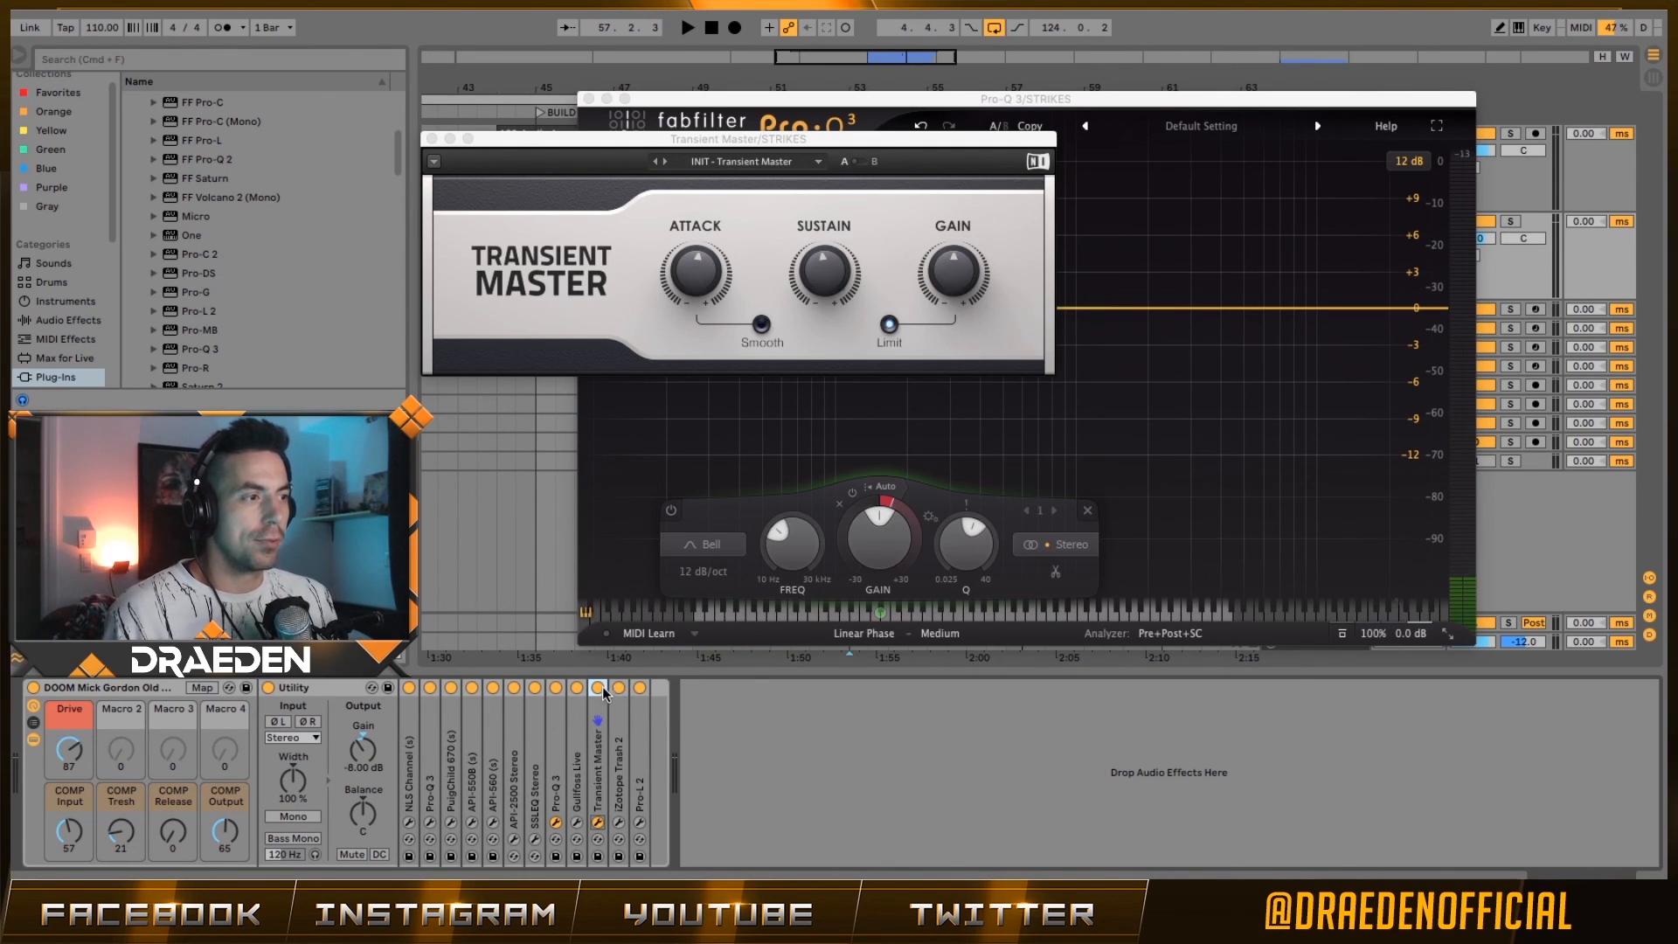
{"action": "right_click", "coordinate": [556, 686]}
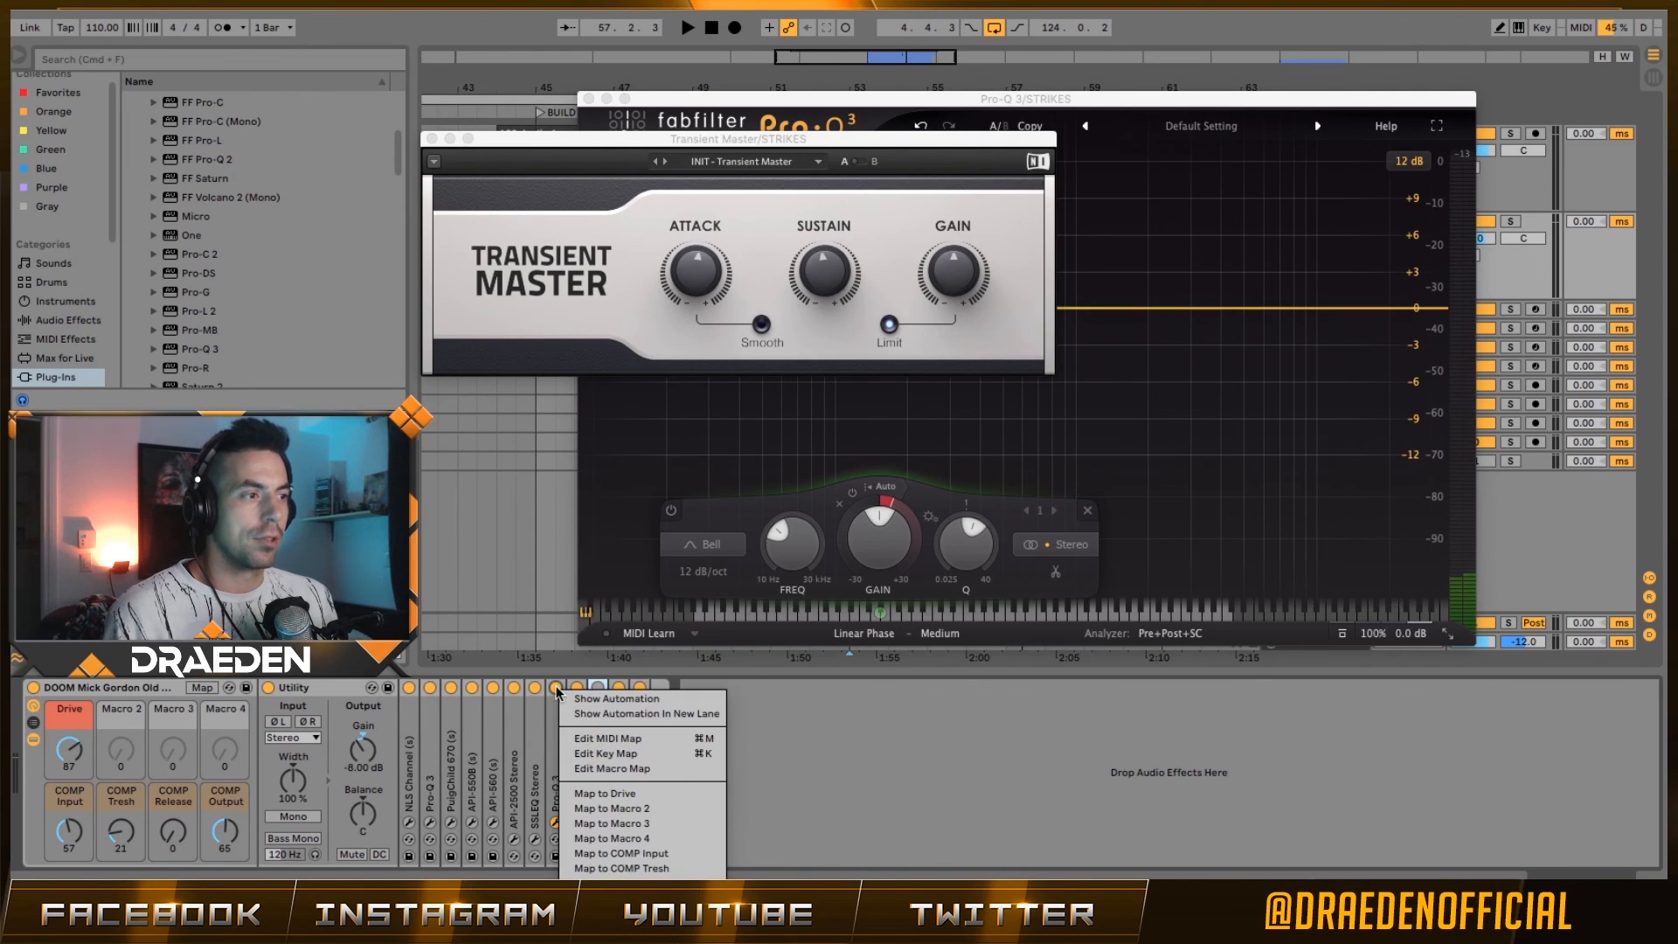
{"action": "left_click", "coordinate": [553, 686]}
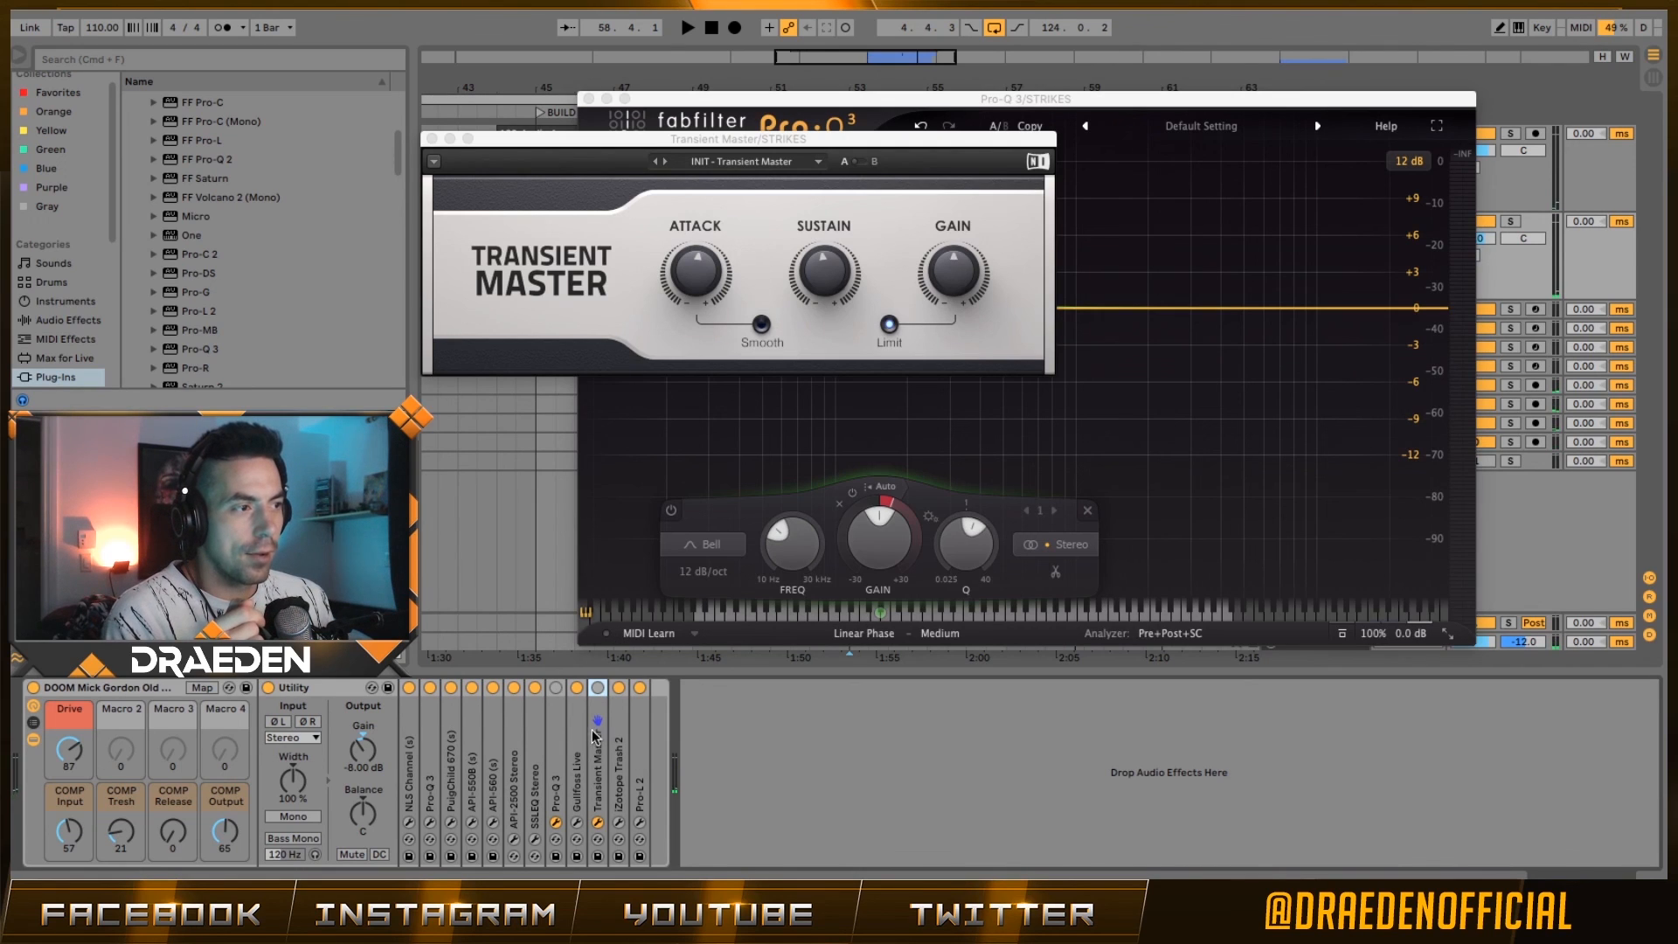
- Close Transient Master and delete the copied Pro-Q 3 and Transient Master from the STRIKES rack
{"action": "left_click", "coordinate": [598, 825]}
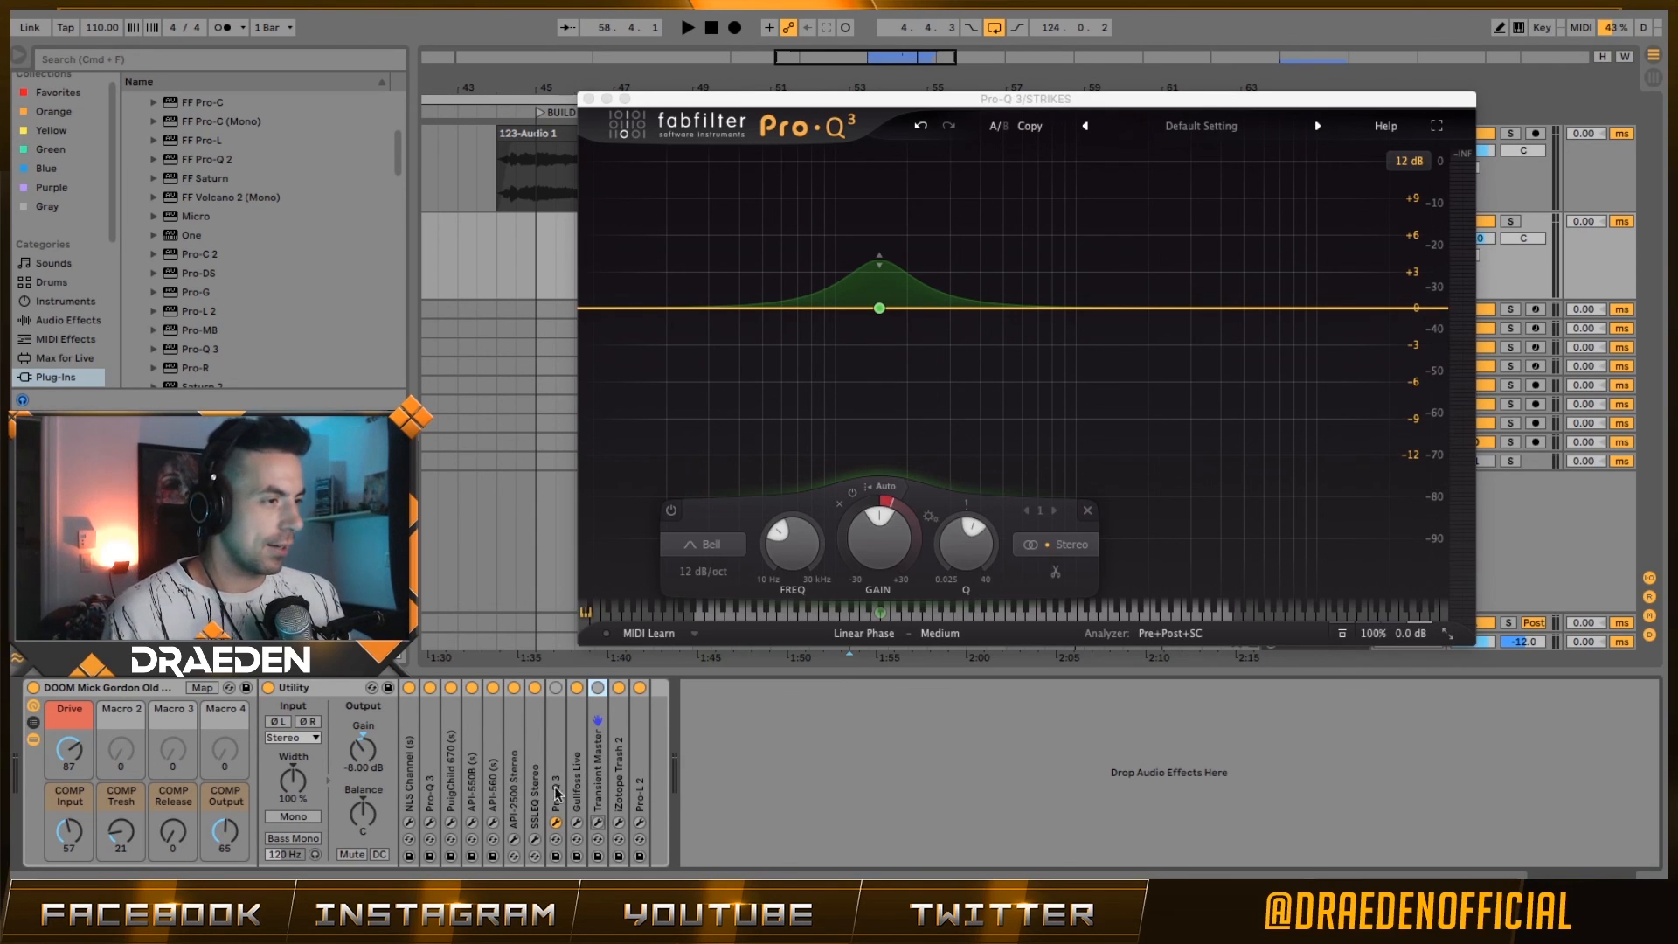
{"action": "key", "text": "Delete"}
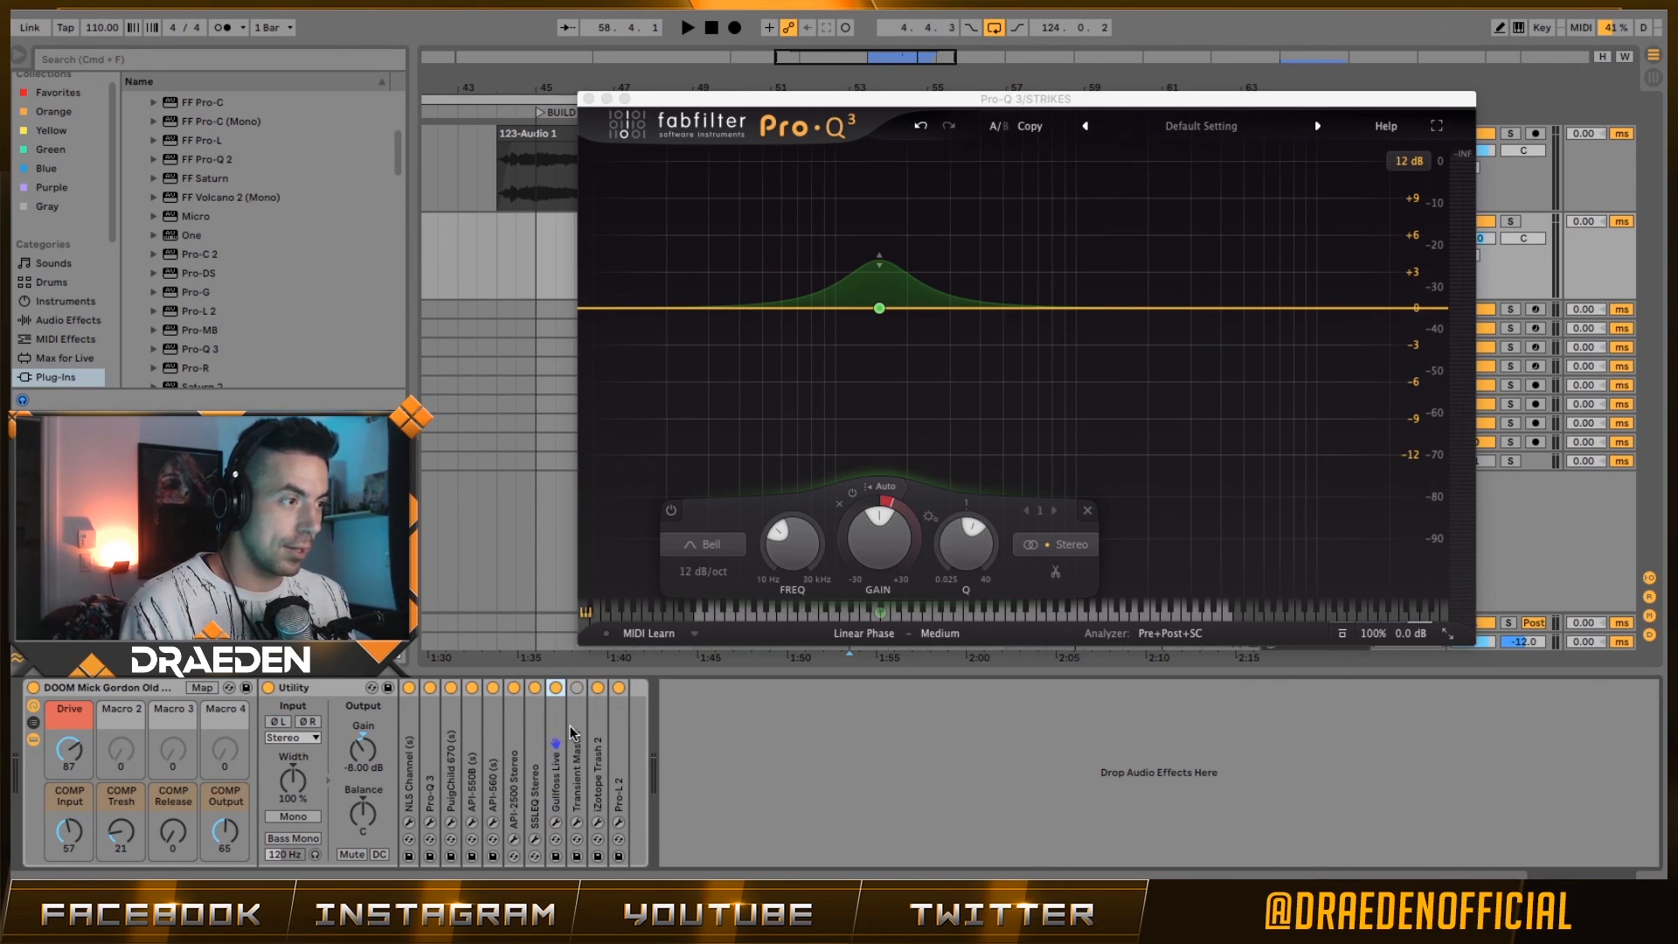
{"action": "key", "text": "Delete"}
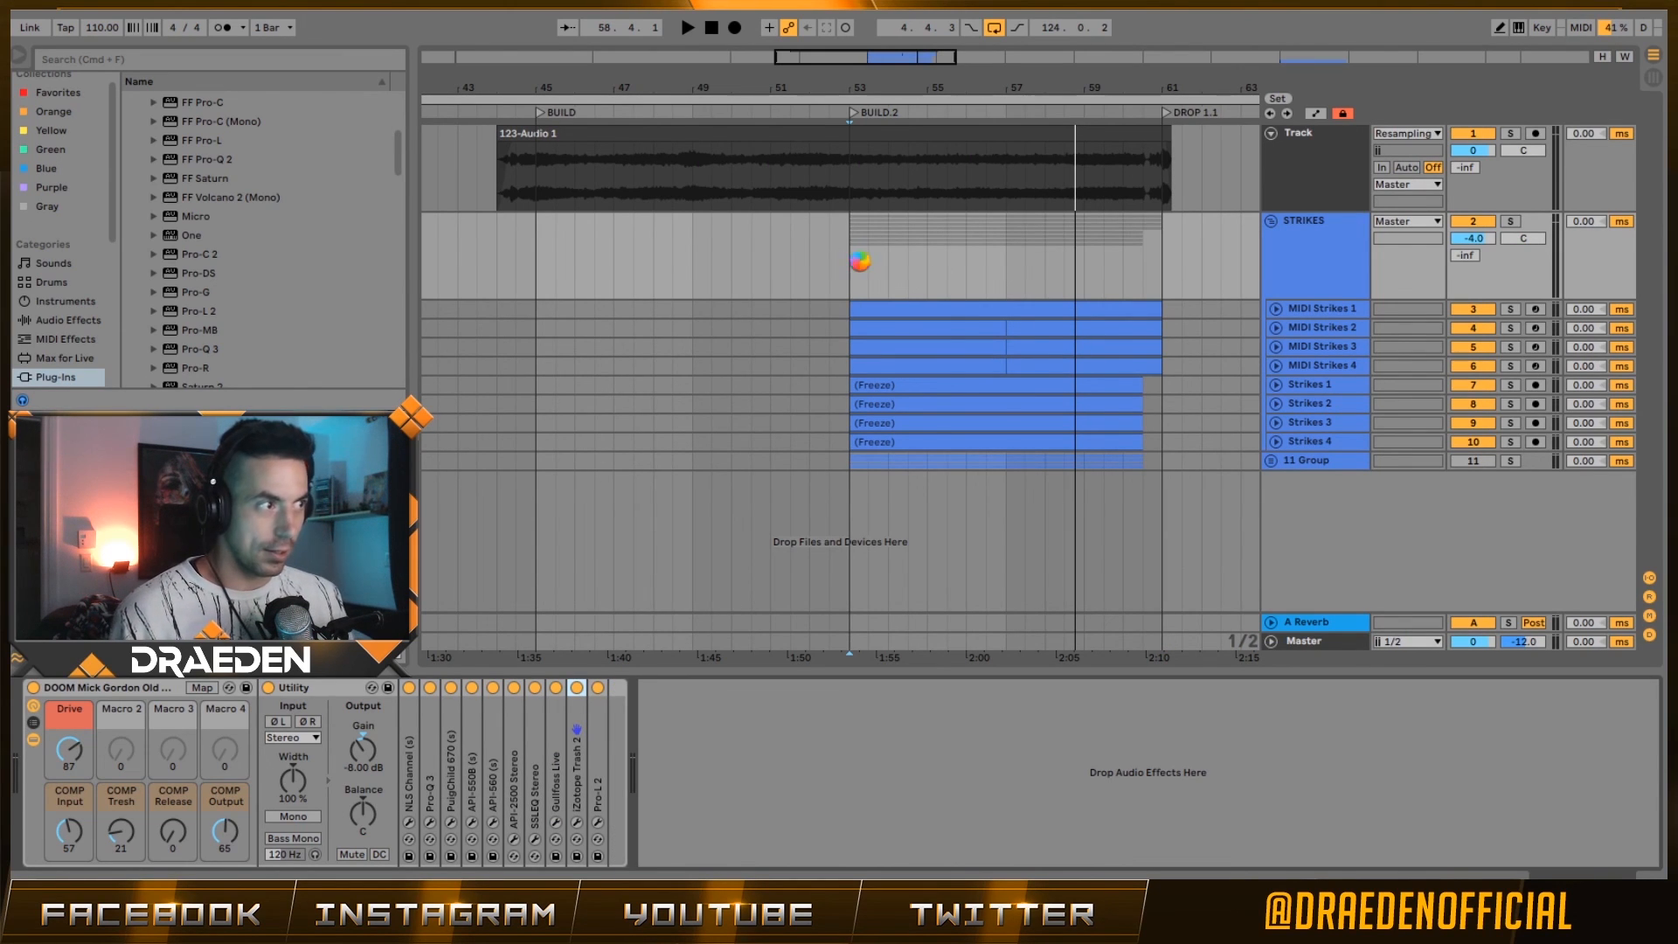
- Play the full mix from the start of the 123-Audio 1 clip and examine the Master track's Spectrum
{"action": "left_click", "coordinate": [489, 254]}
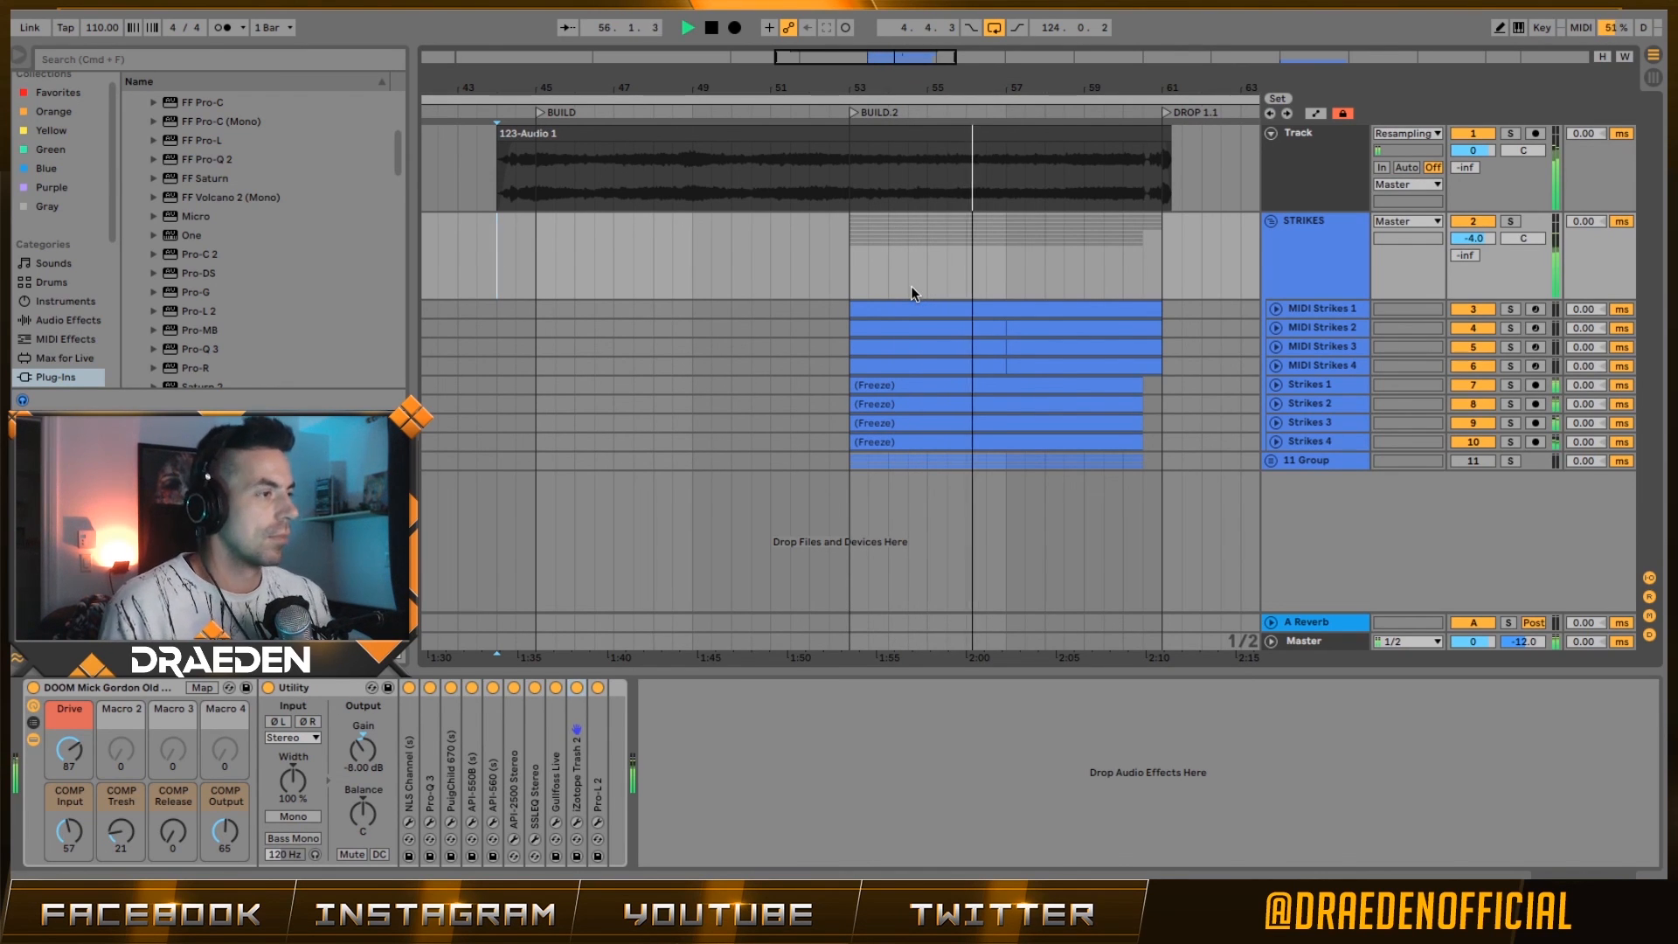
{"action": "left_click", "coordinate": [1349, 641]}
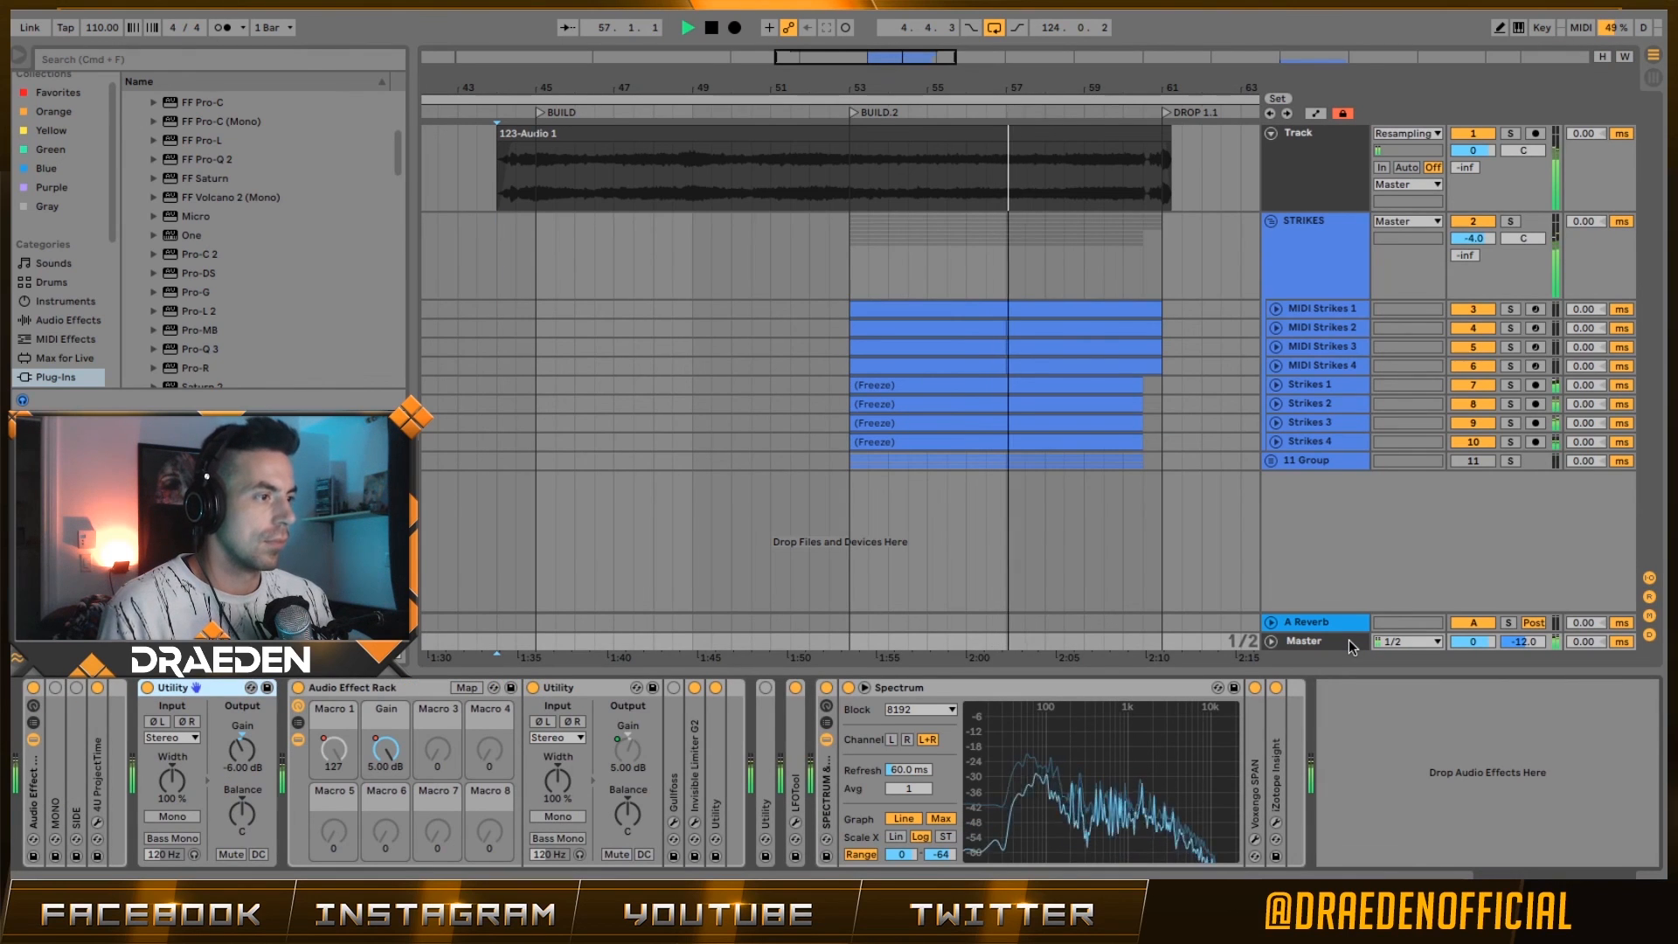